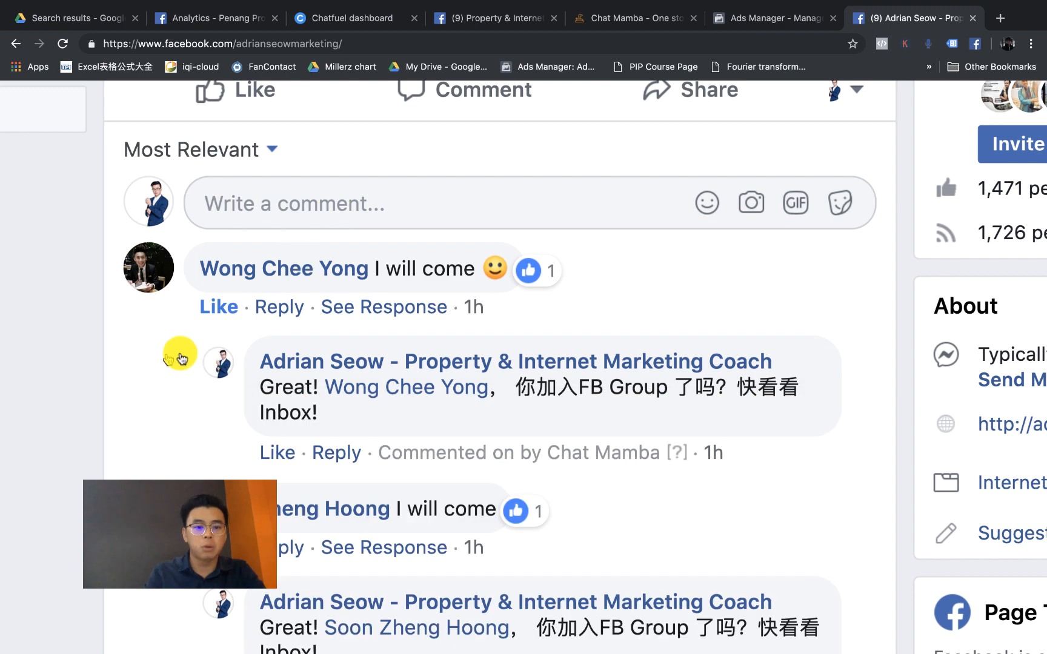
Step: Switch the commenting identity from the Page to the personal profile
scroll(627, 335, "up", 1)
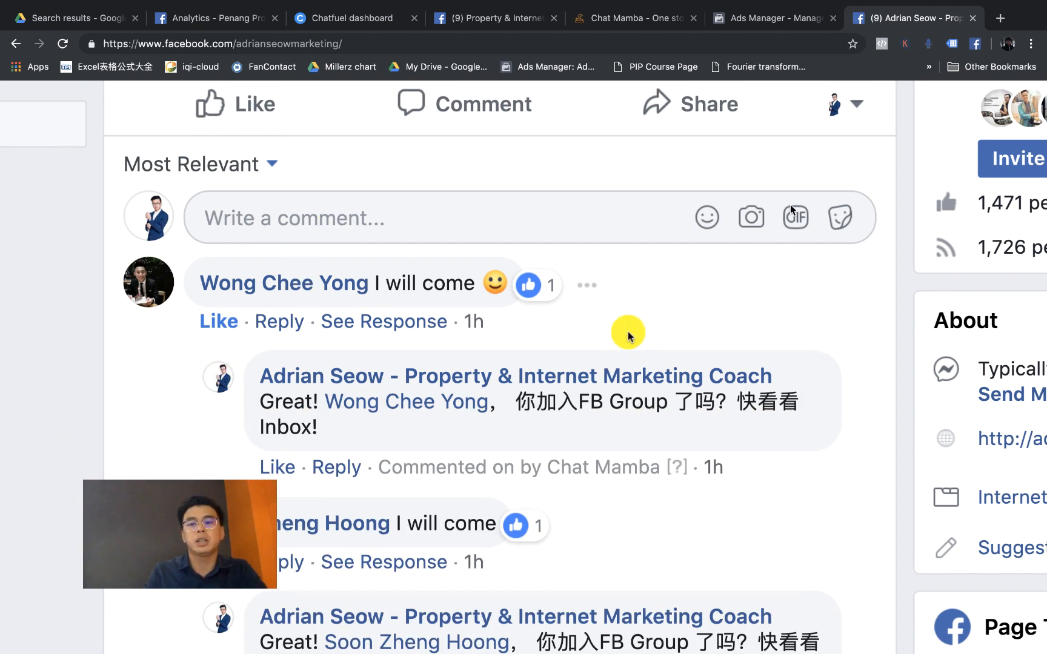
left_click(855, 114)
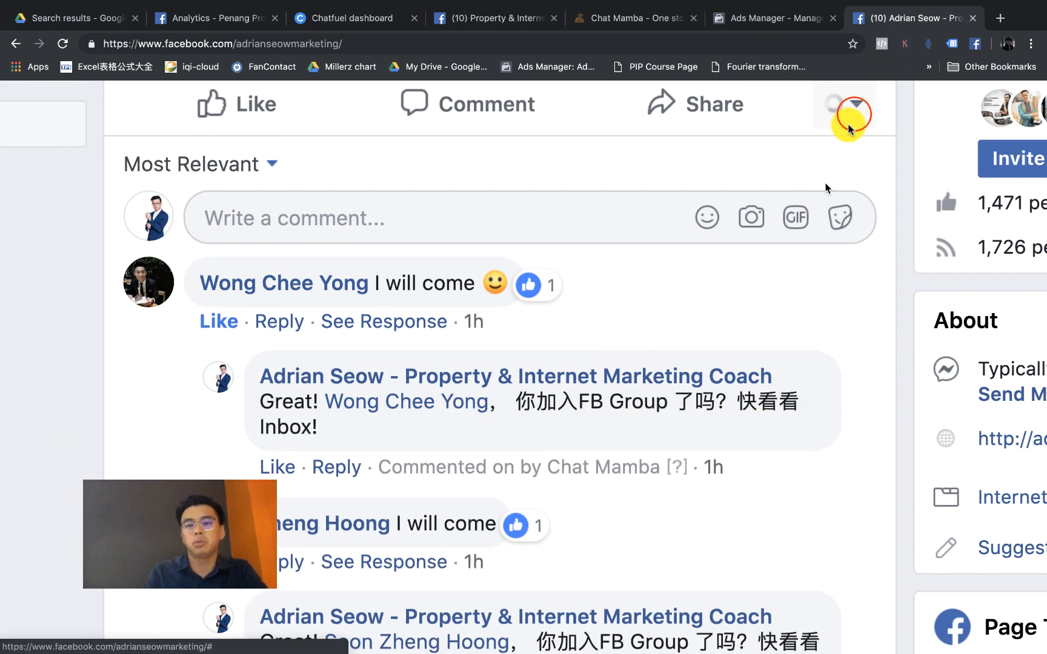
scroll(812, 159, "up", 1)
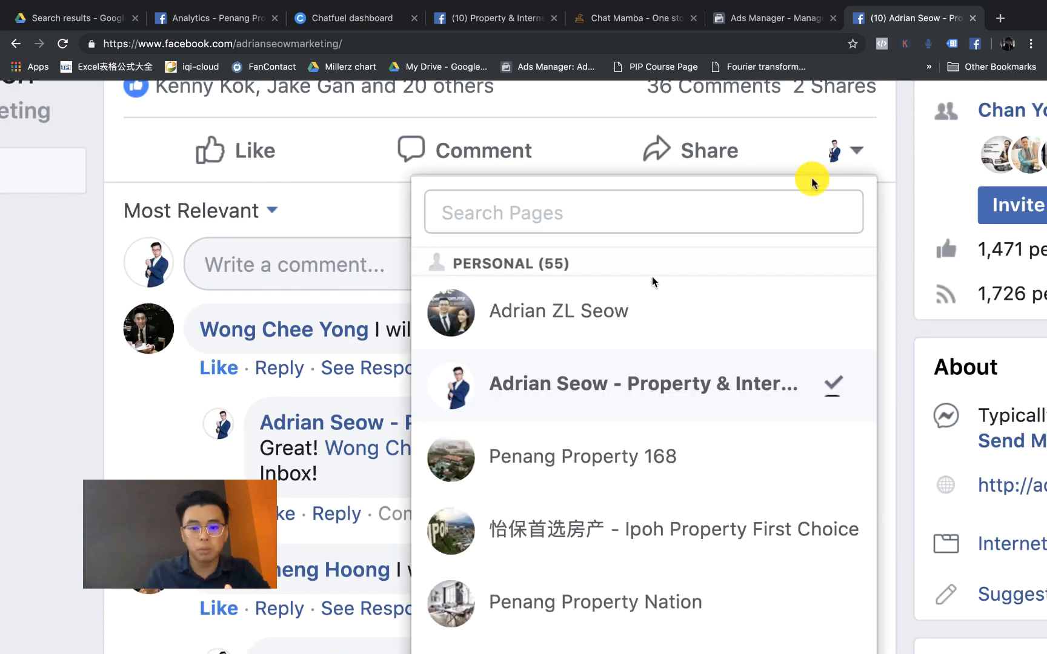
left_click(627, 310)
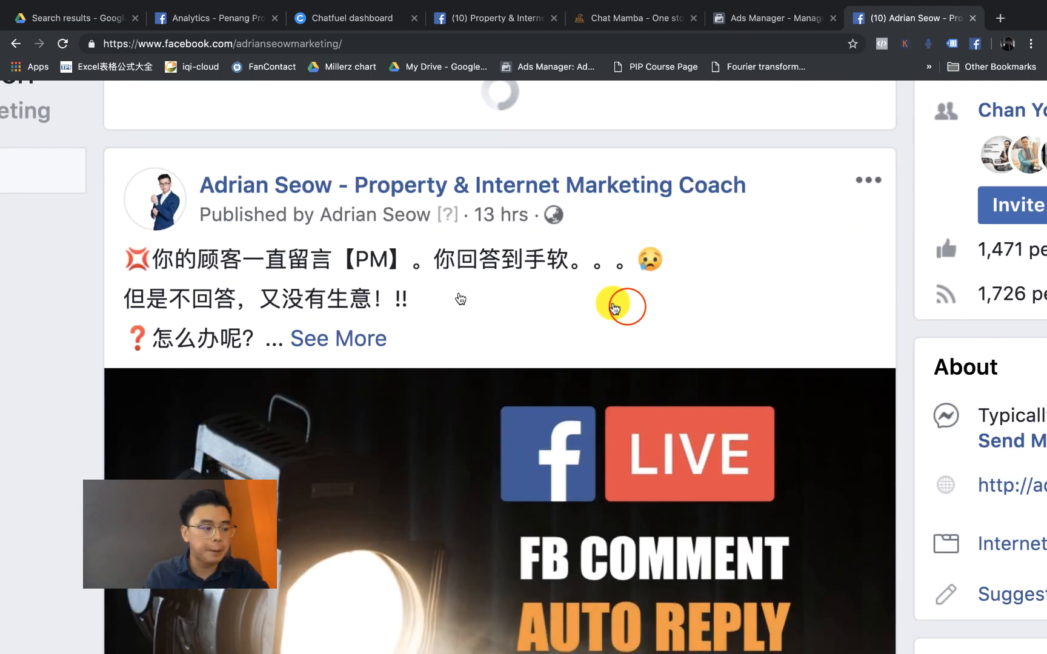
Step: Post the comment 'I will come' on the Page's auto-reply test post
scroll(460, 270, "down", 10)
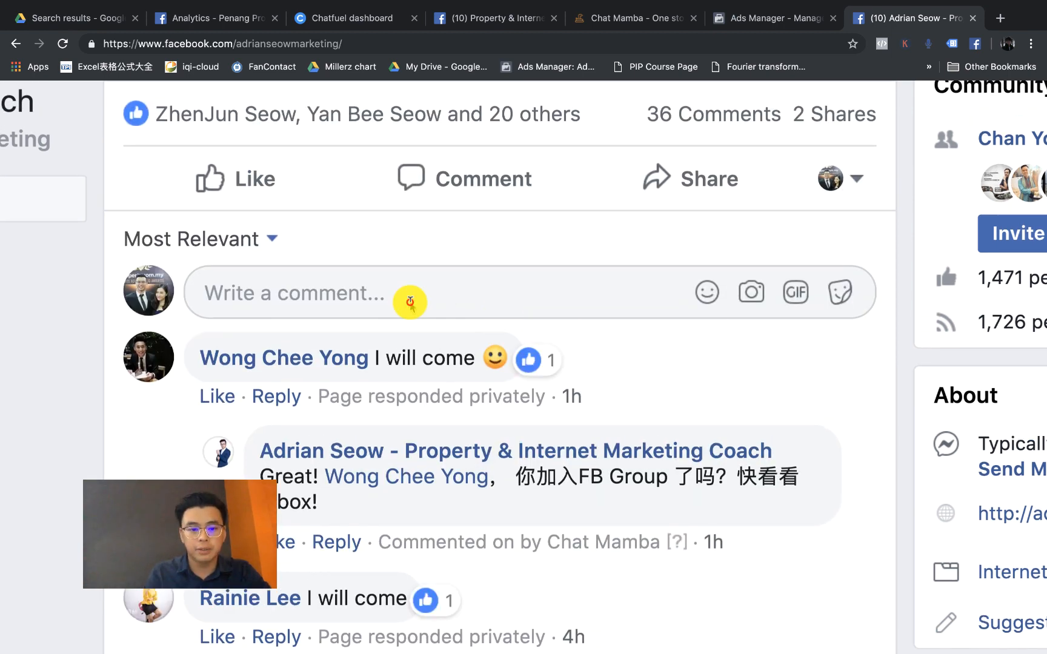
left_click(409, 301)
type("I will come")
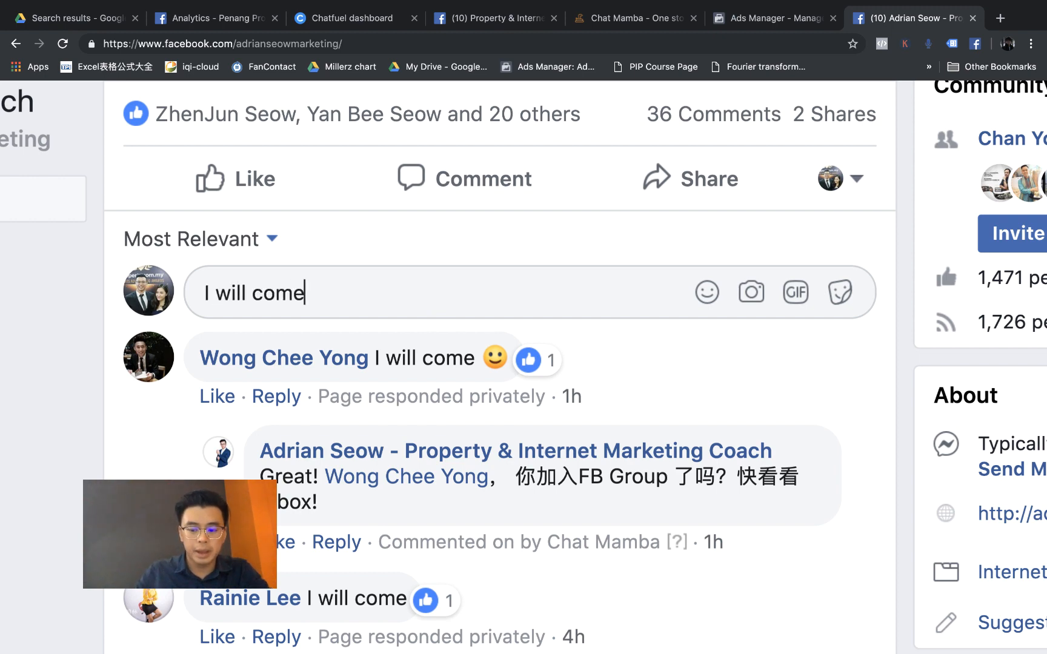
key("Return")
key("super+minus")
key("super+minus")
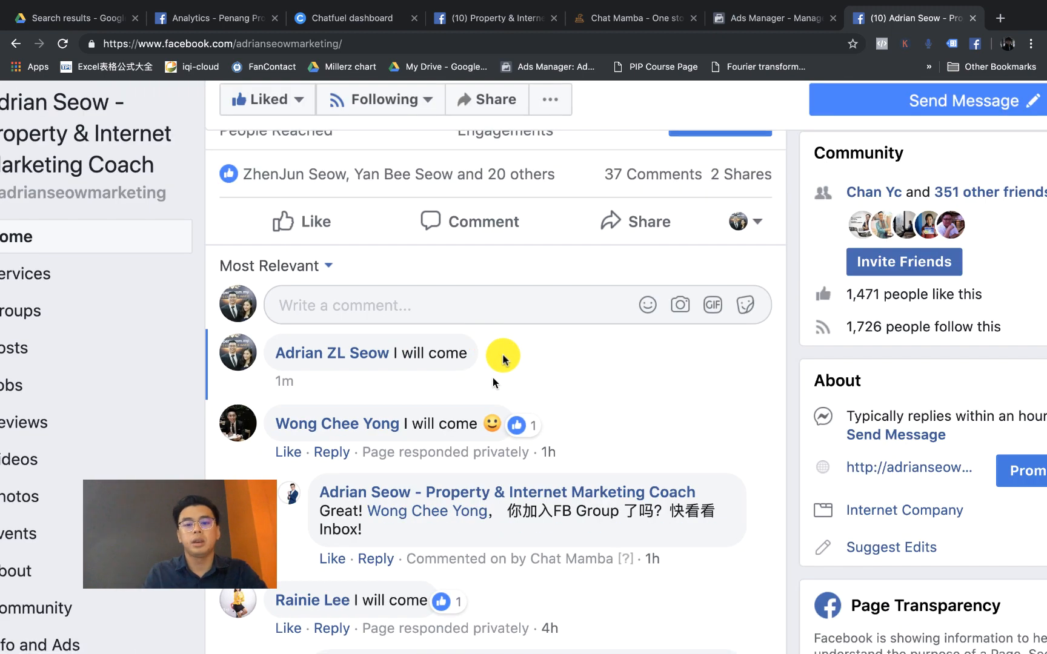
scroll(422, 374, "down", 1)
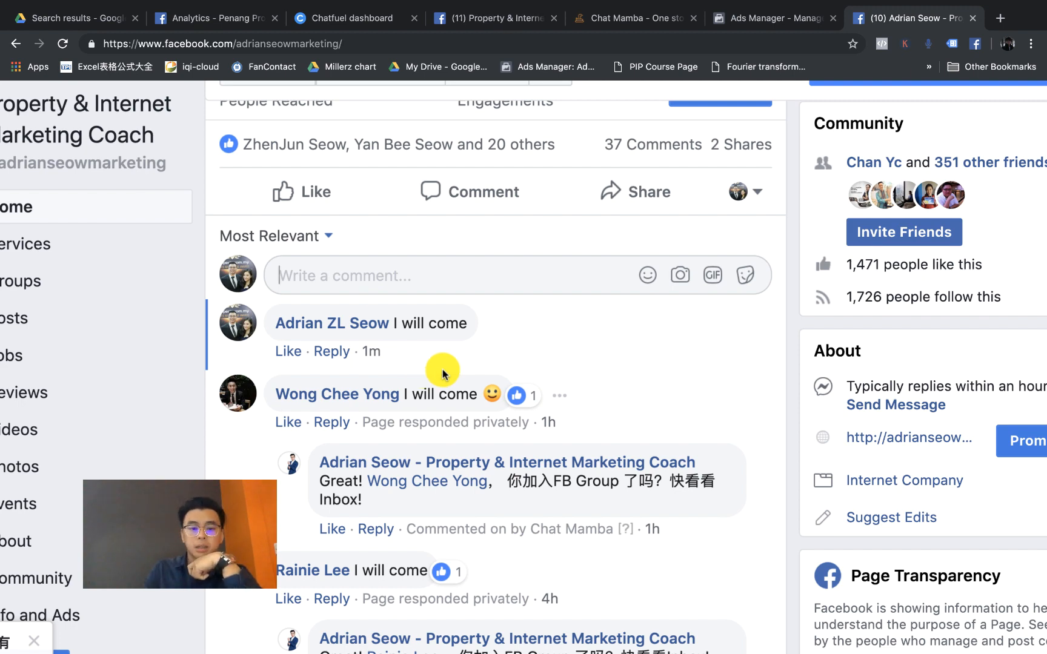
key("ctrl+0")
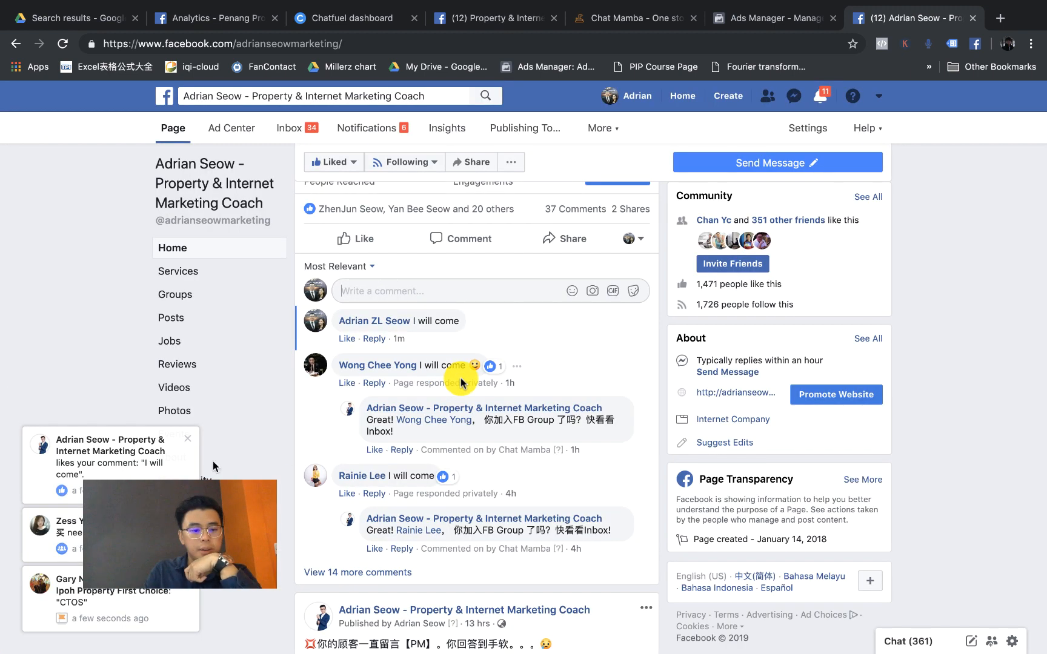
Step: Enlarge the Messenger chat to read the automatic private reply about joining the FB Group
scroll(87, 472, "down", 2)
key("ctrl+plus")
key("ctrl+plus")
key("ctrl+plus")
key("ctrl+plus")
key("ctrl+plus")
key("ctrl+plus")
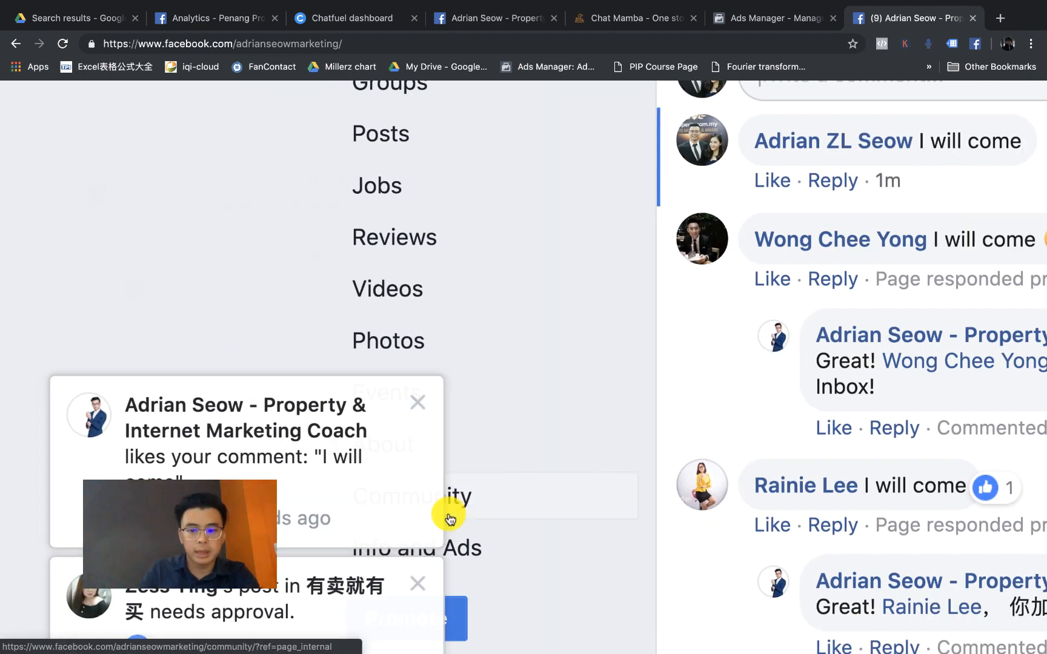
scroll(450, 520, "right", 10)
scroll(450, 520, "left", 10)
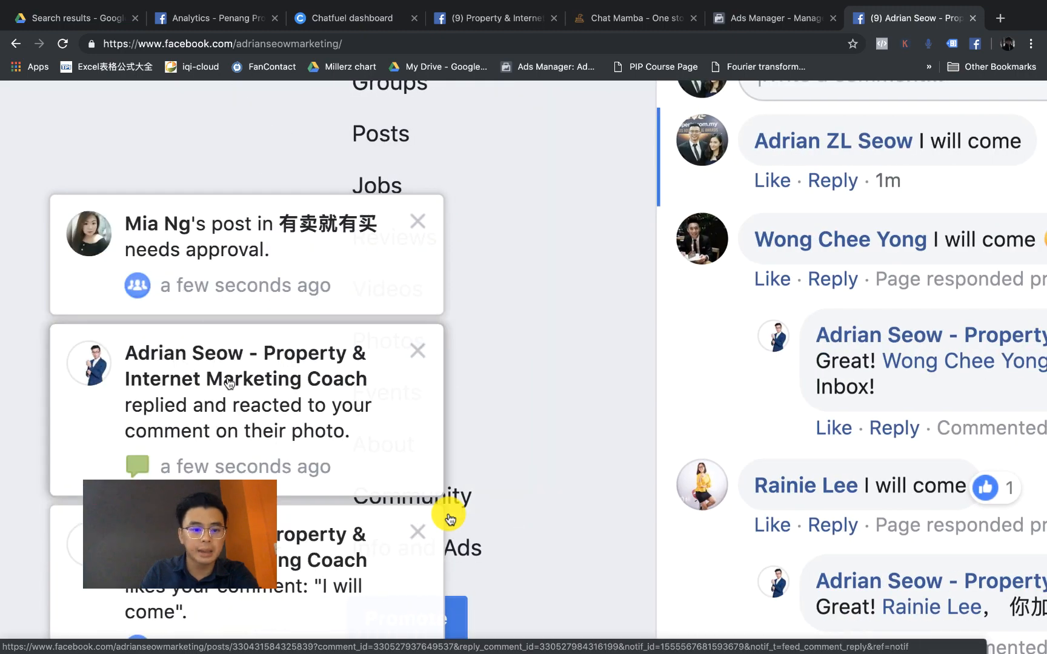
scroll(449, 519, "down", 1)
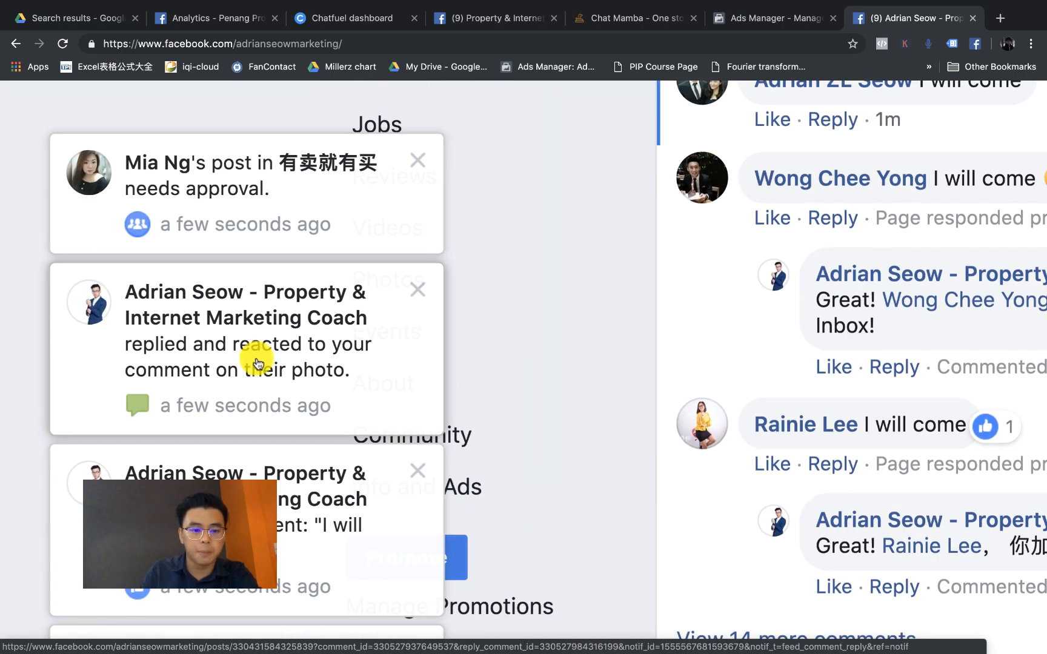
scroll(254, 360, "down", 3)
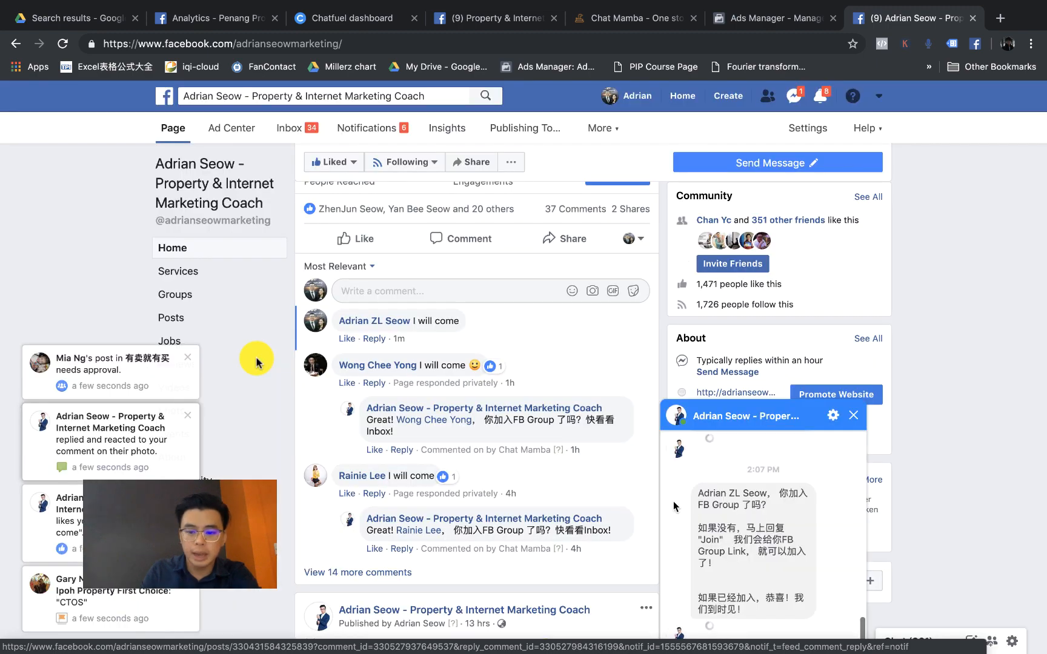
scroll(771, 525, "up", 1)
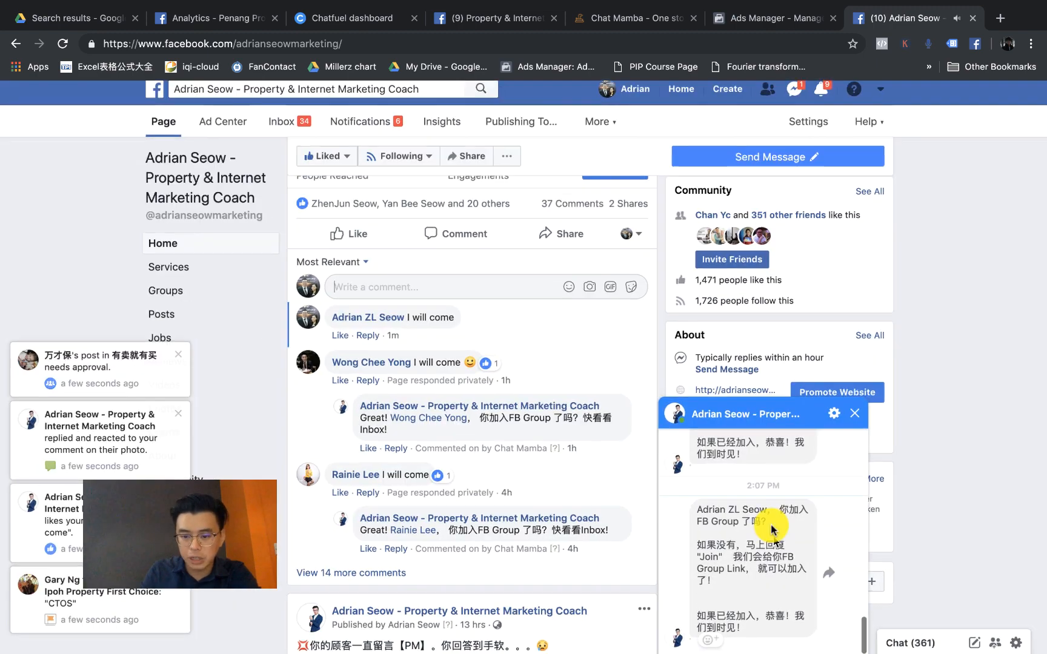
scroll(772, 526, "up", 2)
scroll(549, 506, "up", 2)
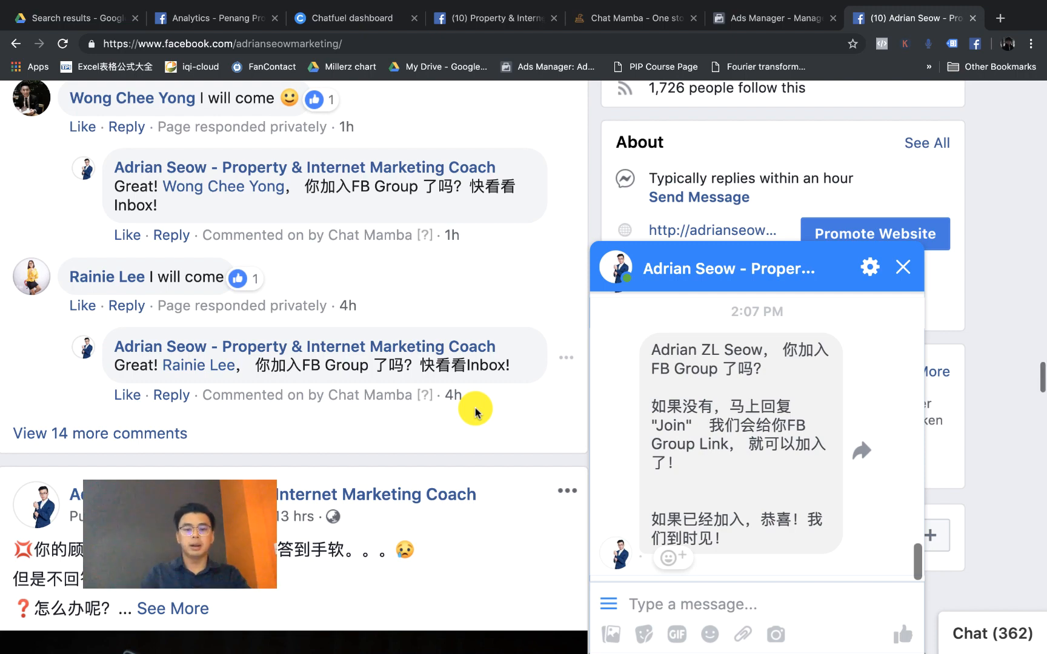
key("super+0")
Step: Close the pop-up post window and reload the business Page
left_click(571, 395)
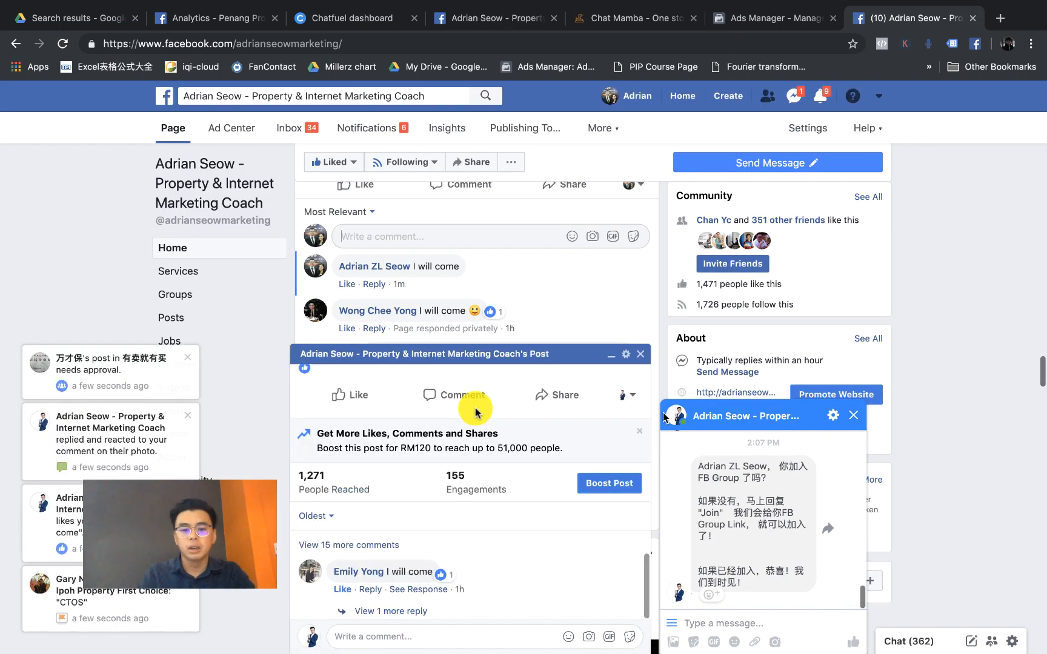
left_click(641, 354)
left_click(62, 44)
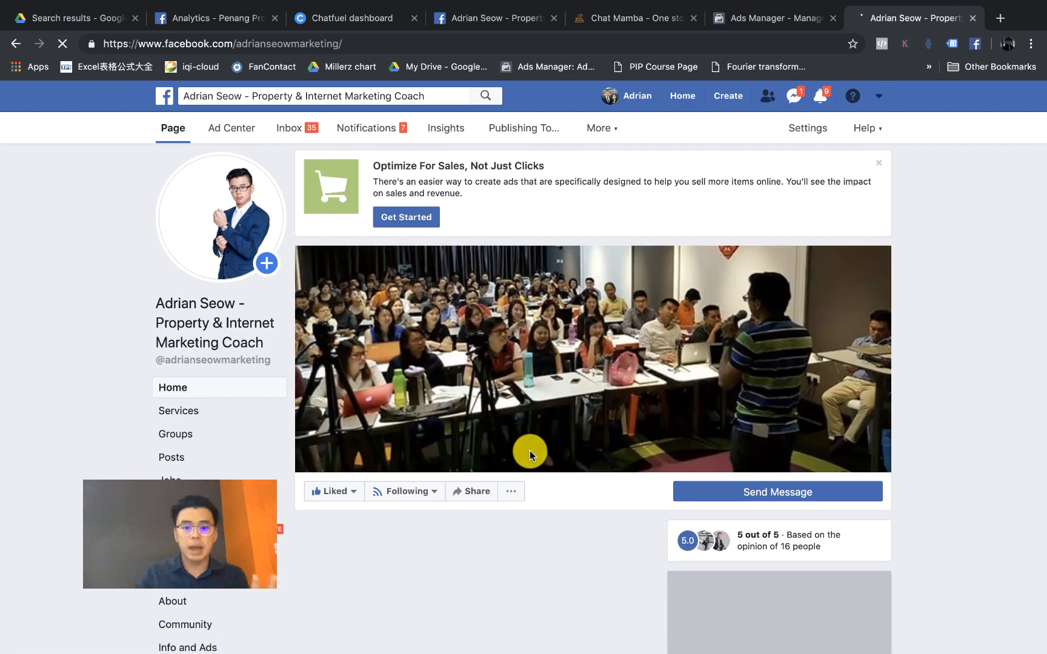
Step: Expand the minimized chat to show the Page's private reply
scroll(529, 454, "down", 4)
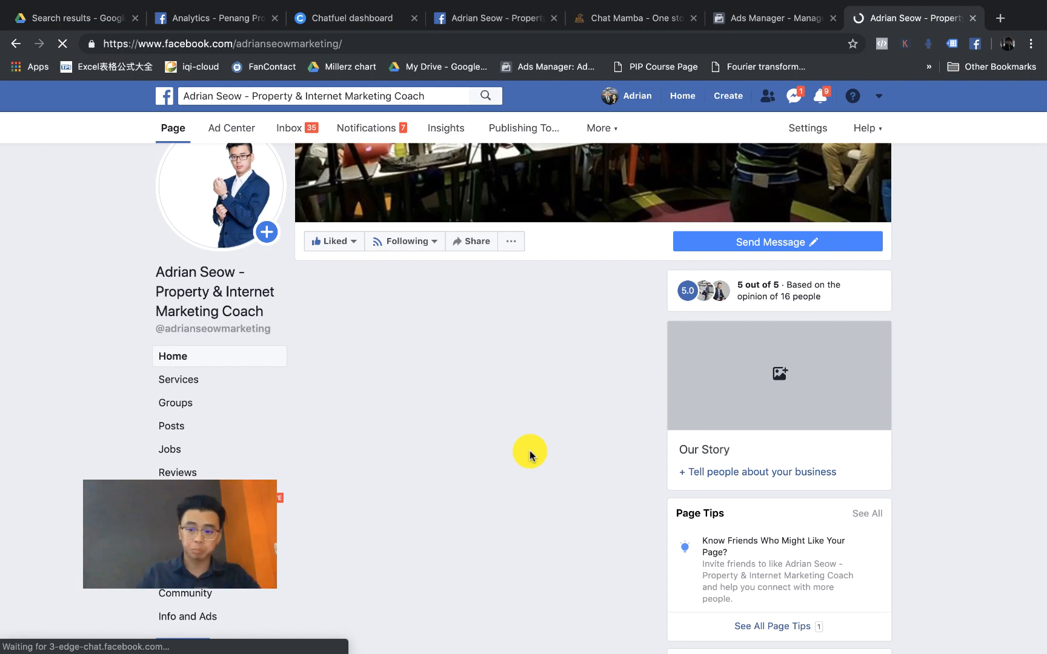
scroll(528, 455, "down", 3)
scroll(529, 455, "down", 2)
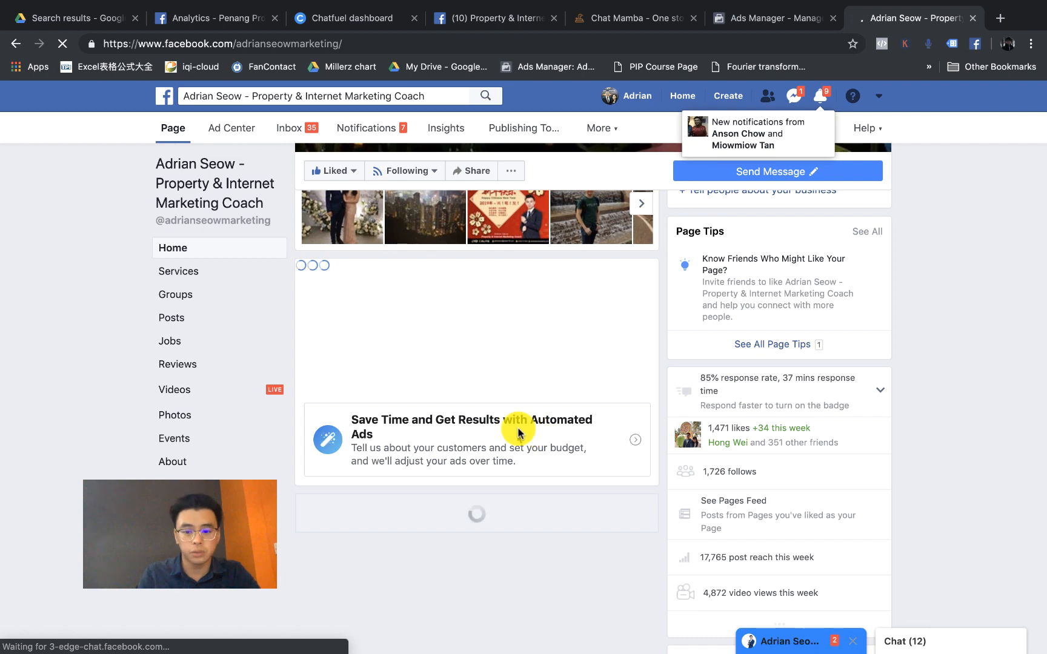
scroll(535, 431, "down", 5)
scroll(544, 390, "down", 1)
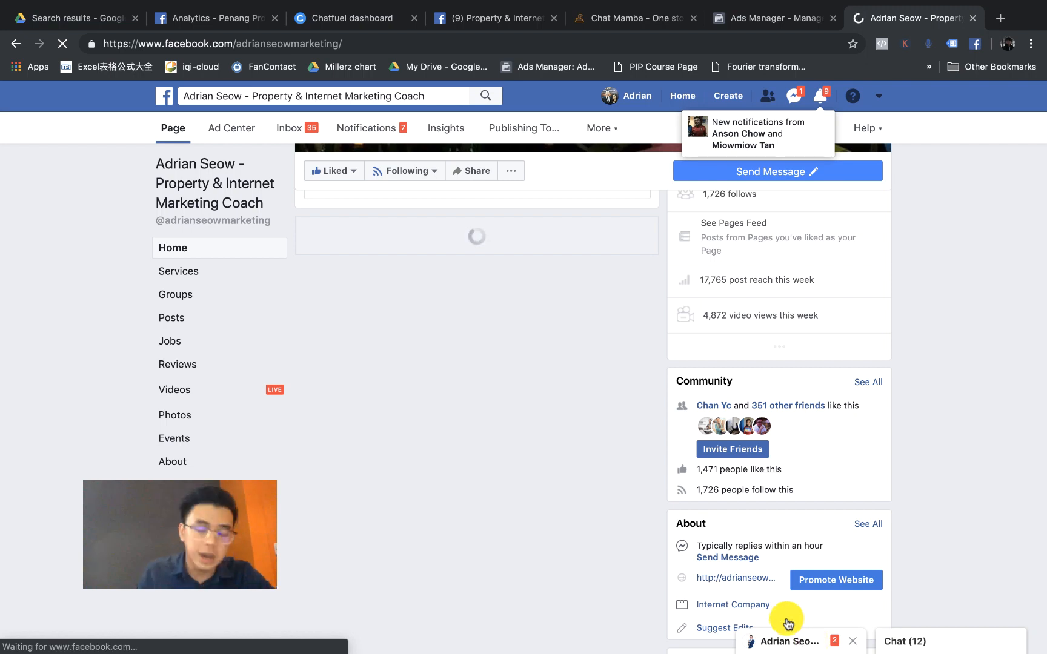
left_click(789, 636)
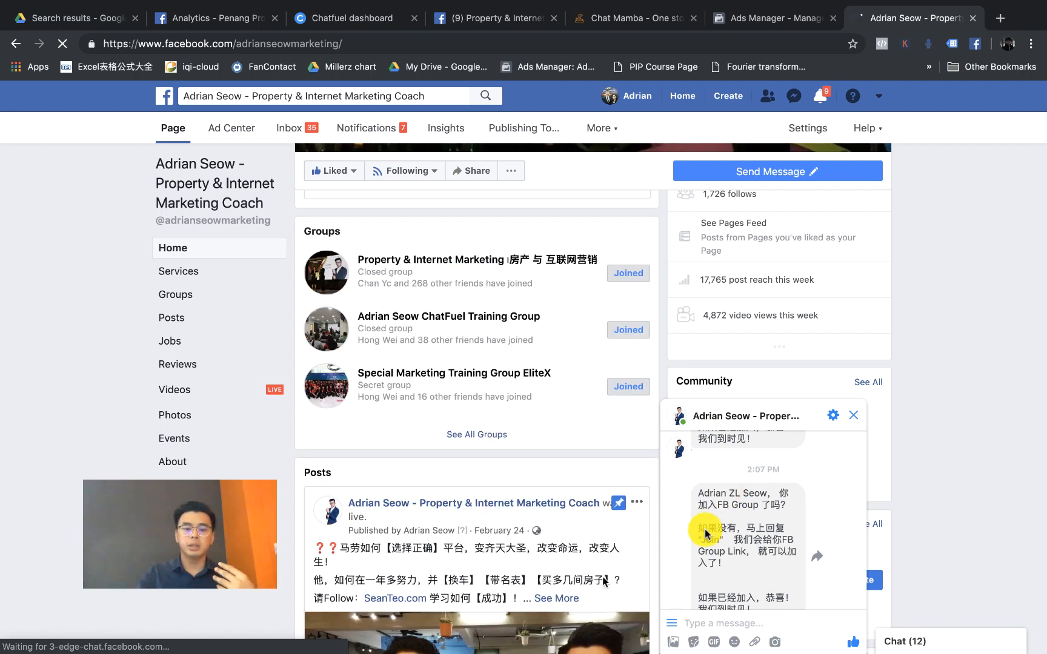
Step: Scroll to the test post's 40 comments, each 'I will come' answered by Chat Mamba
scroll(584, 530, "down", 8)
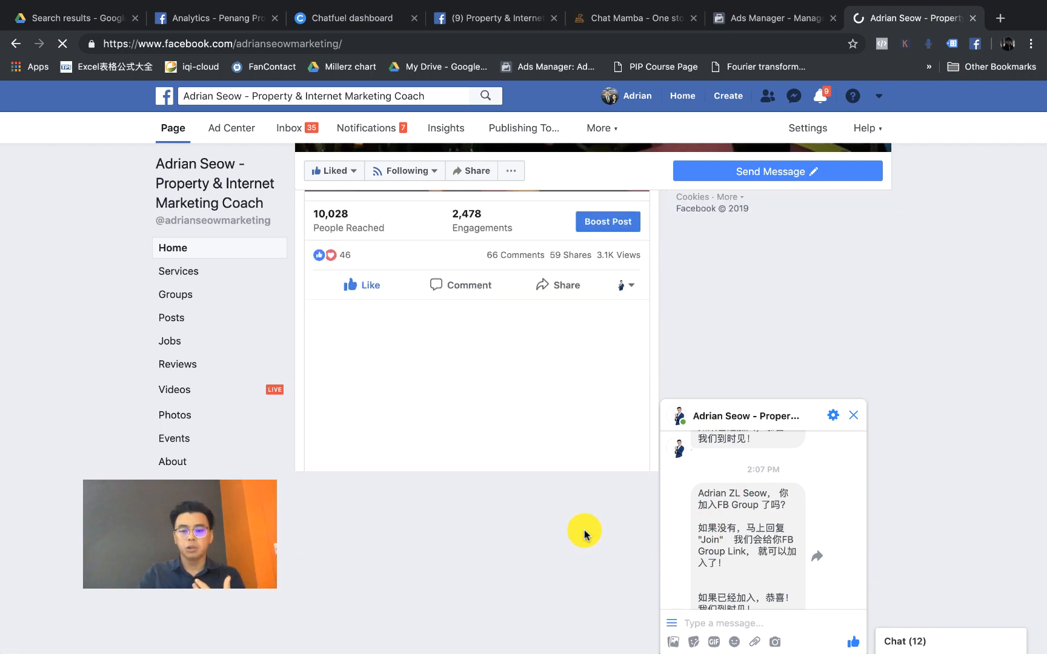
scroll(584, 530, "down", 3)
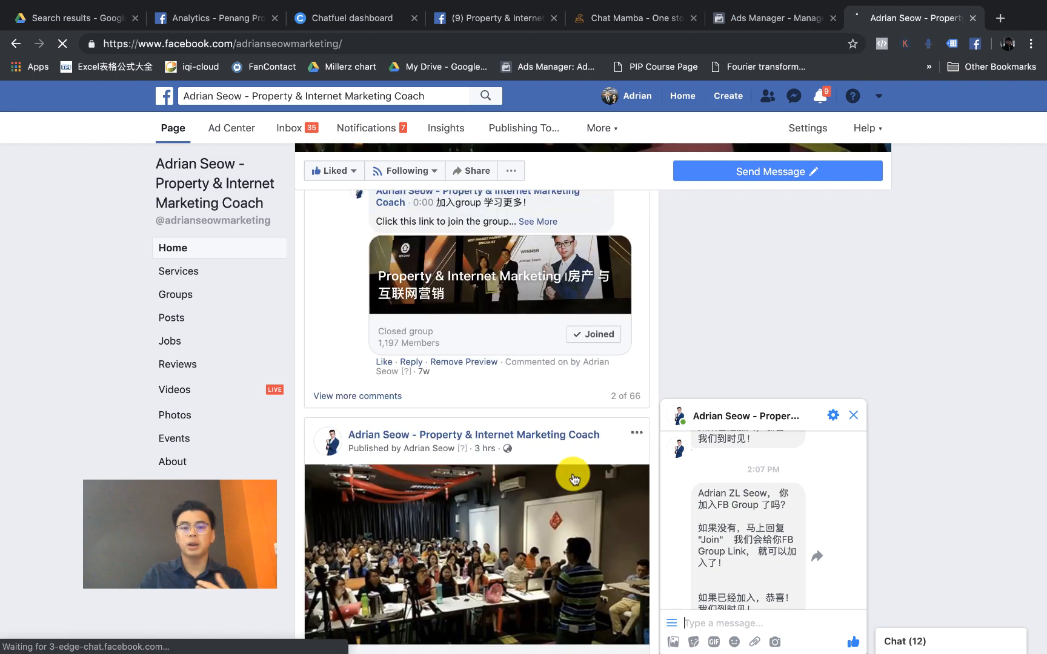
scroll(574, 479, "down", 4)
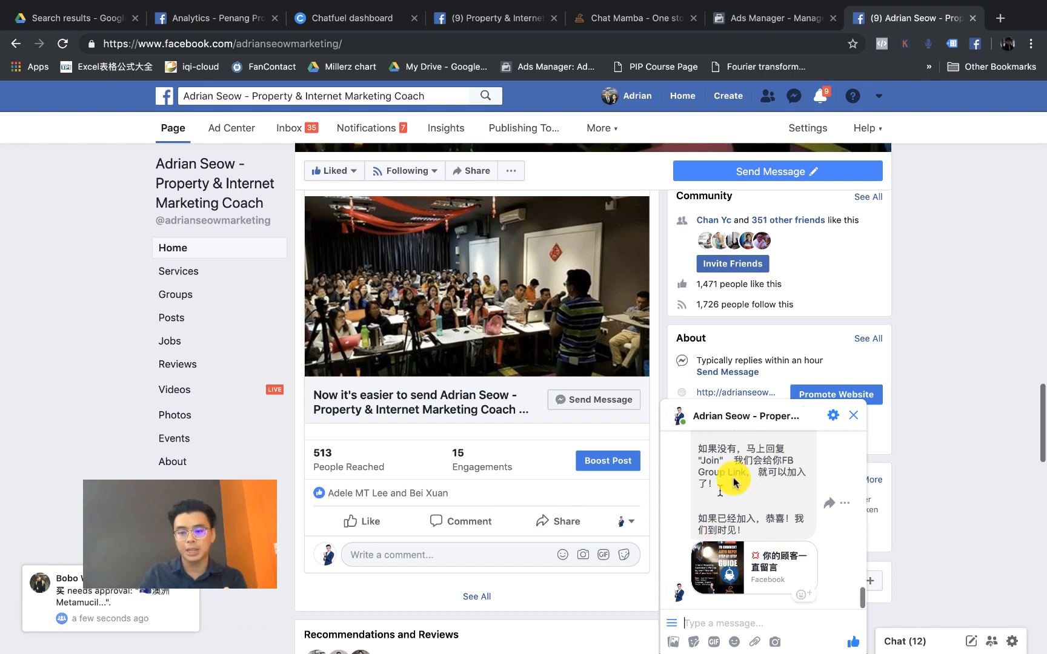
scroll(456, 503, "down", 12)
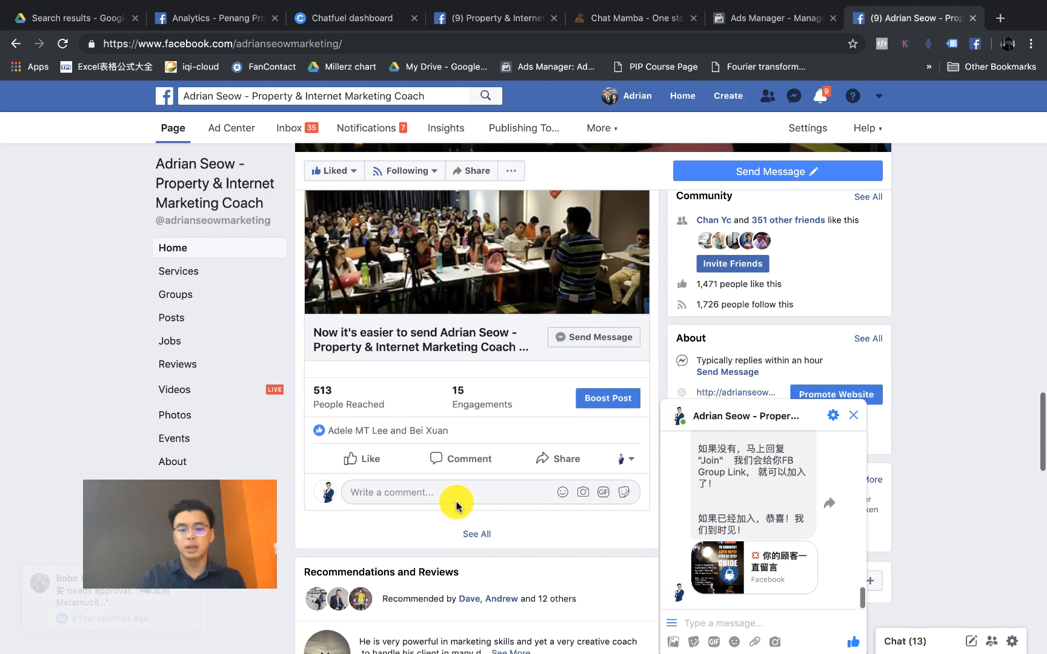
scroll(455, 507, "down", 10)
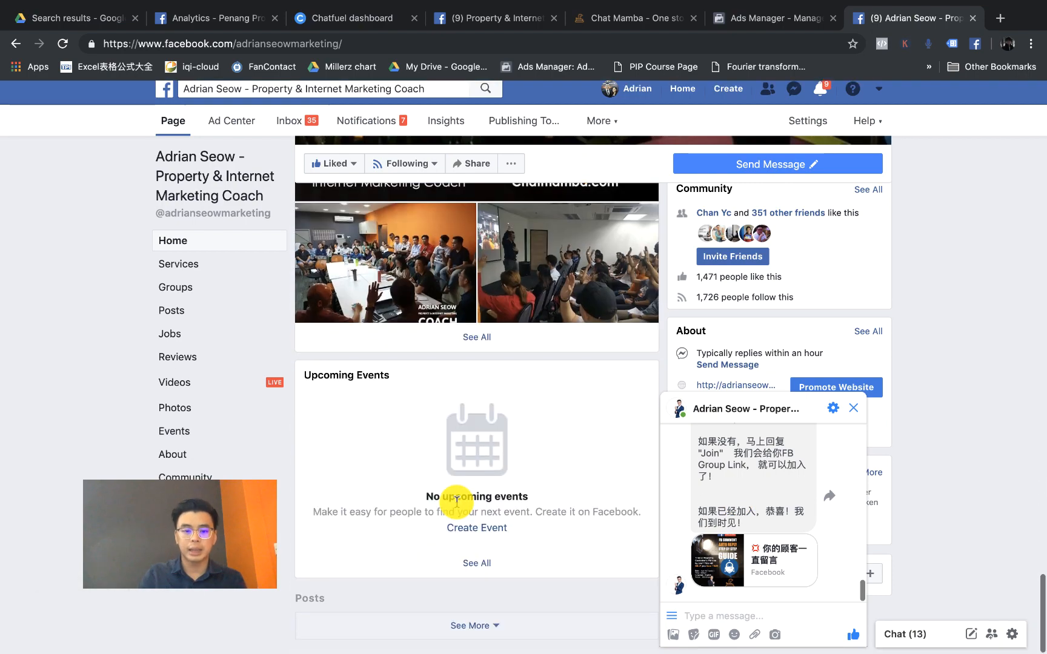
scroll(492, 472, "down", 1)
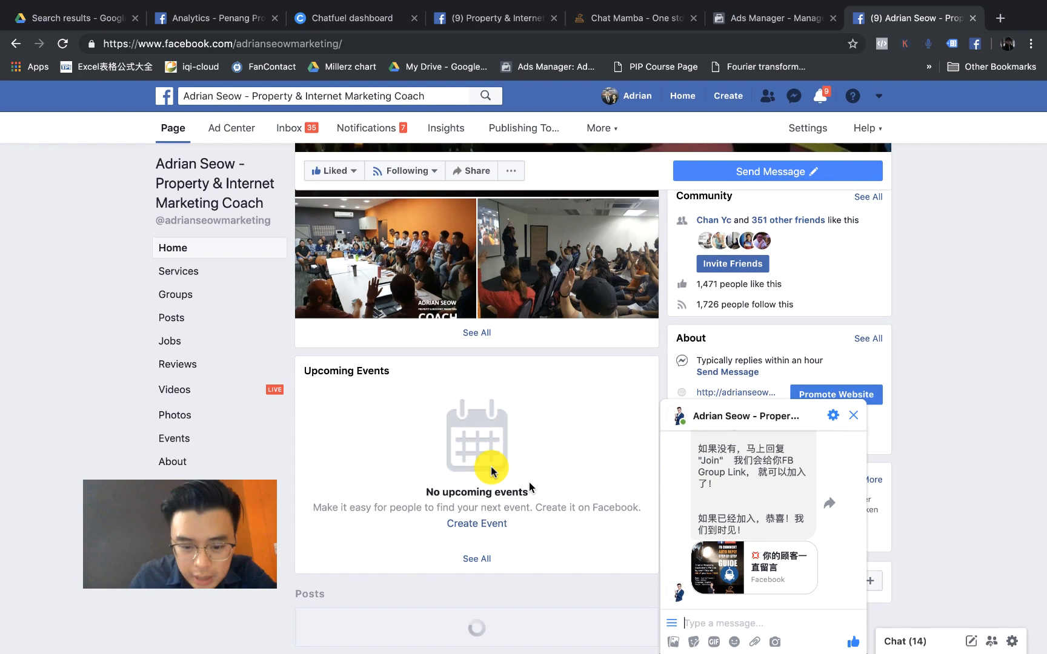
scroll(585, 494, "down", 15)
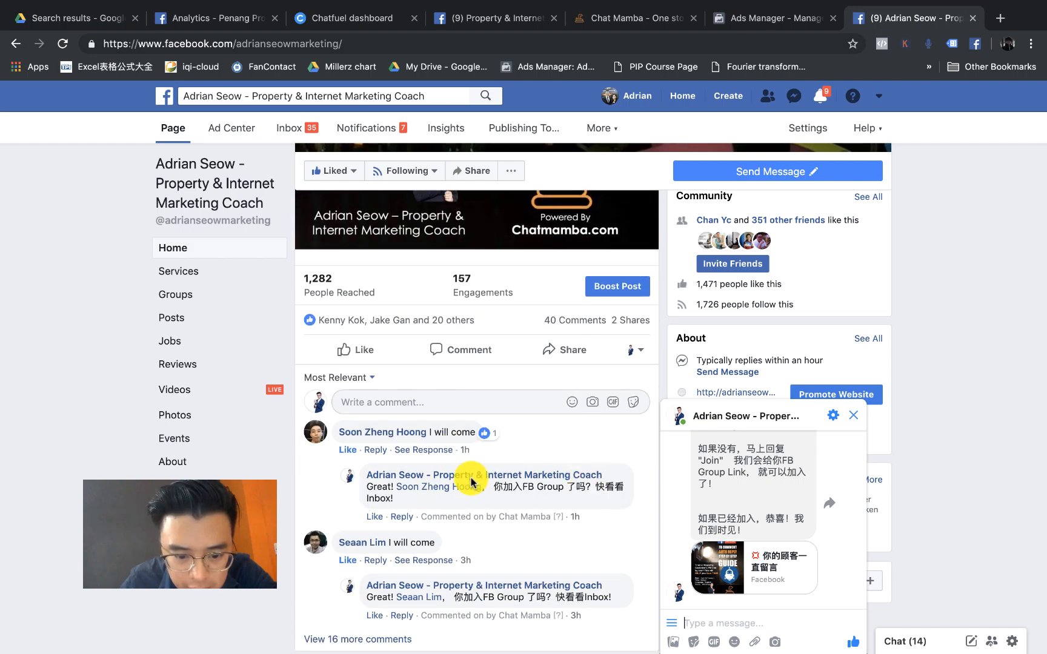
scroll(470, 448, "down", 1)
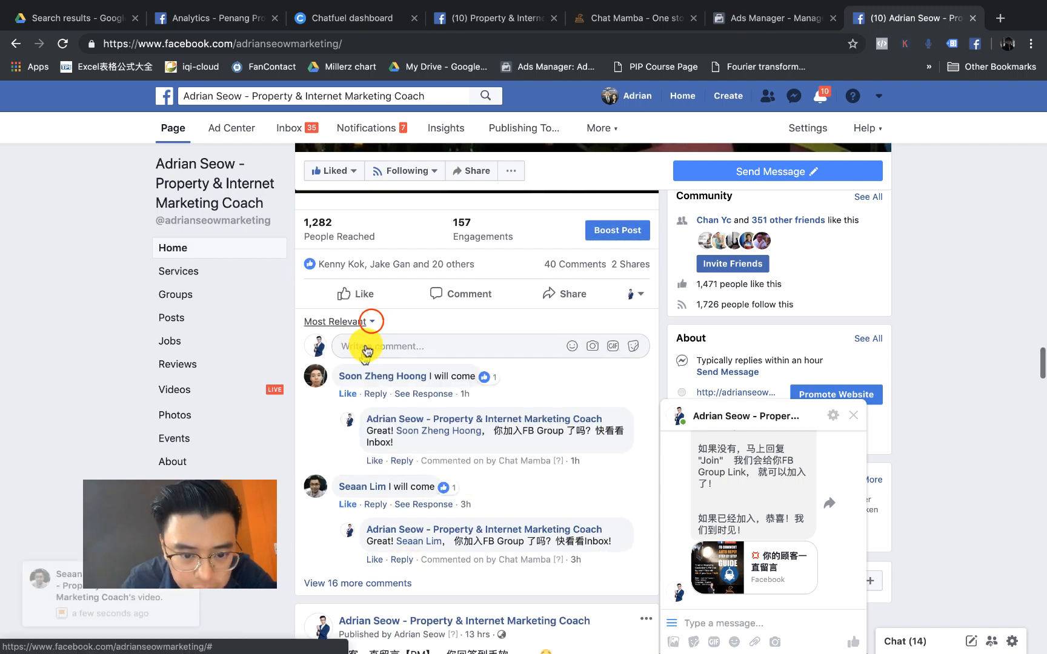
left_click(371, 323)
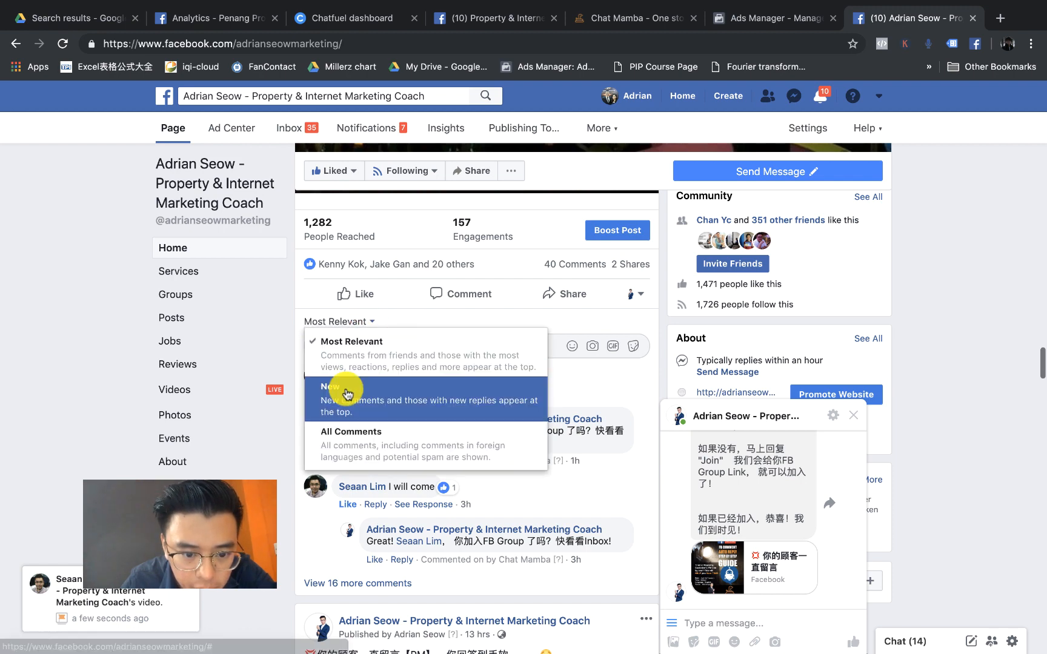
left_click(346, 391)
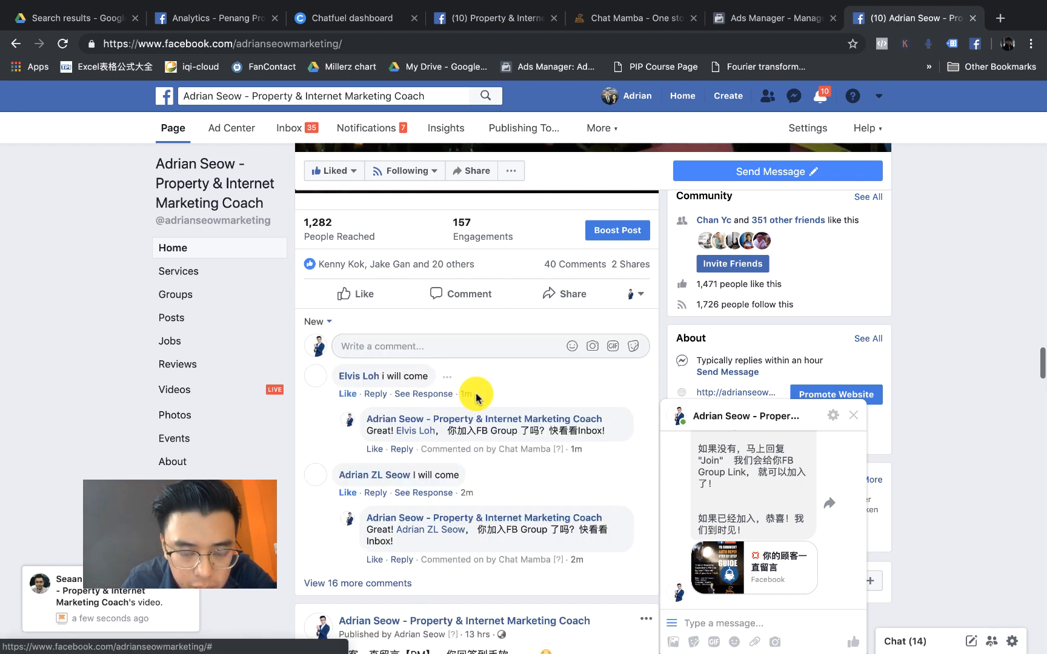
scroll(428, 389, "down", 2)
scroll(428, 389, "down", 3)
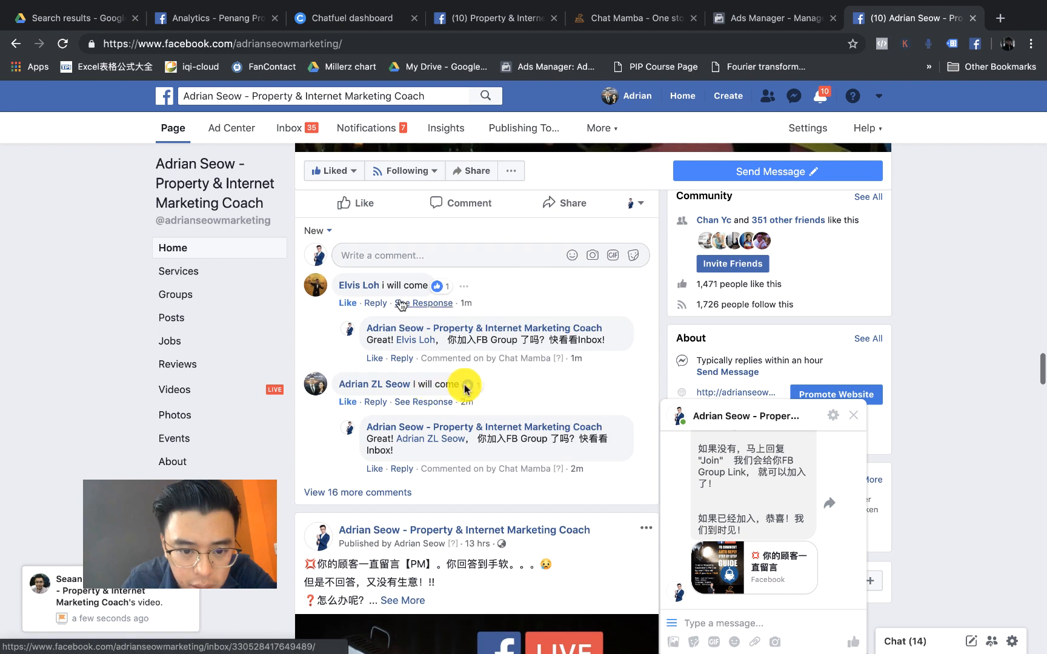
scroll(422, 342, "down", 1)
scroll(423, 342, "down", 1)
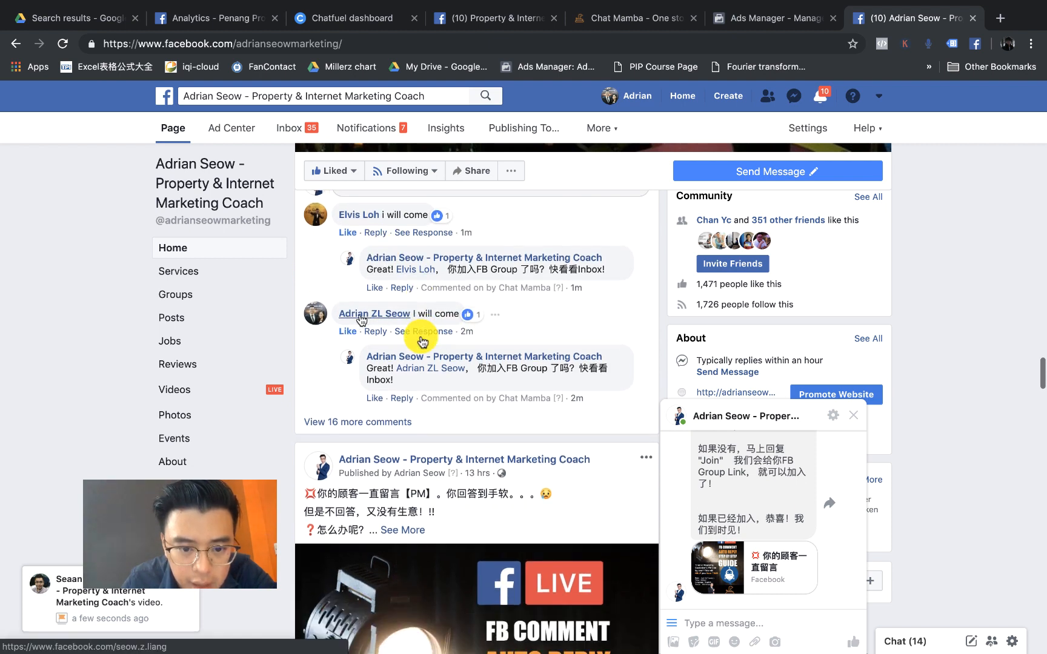
scroll(446, 321, "down", 1)
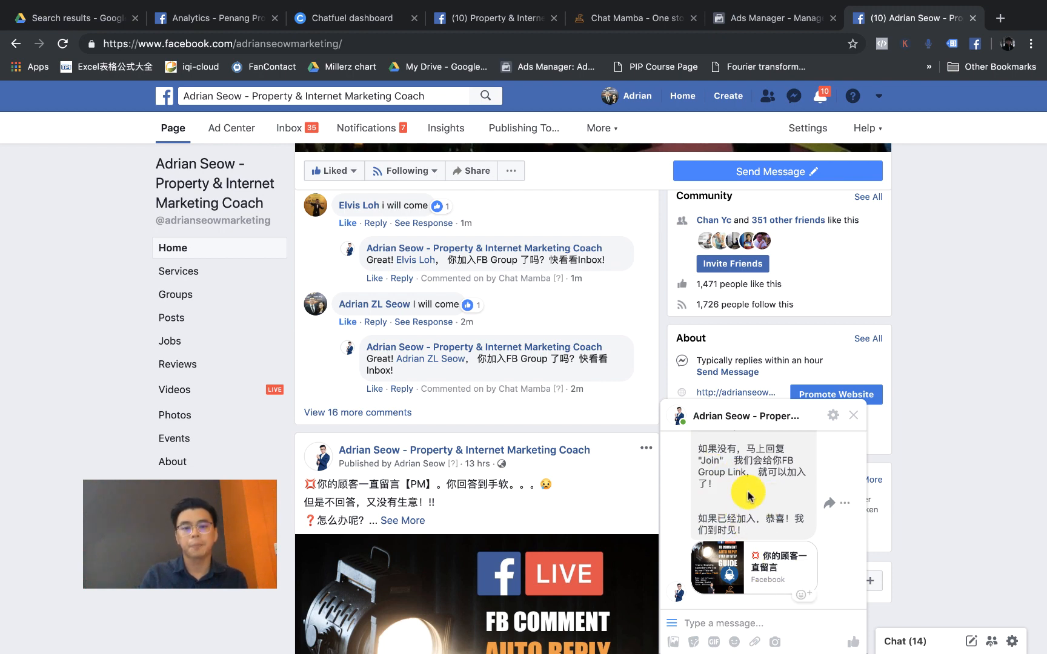
scroll(749, 496, "up", 1)
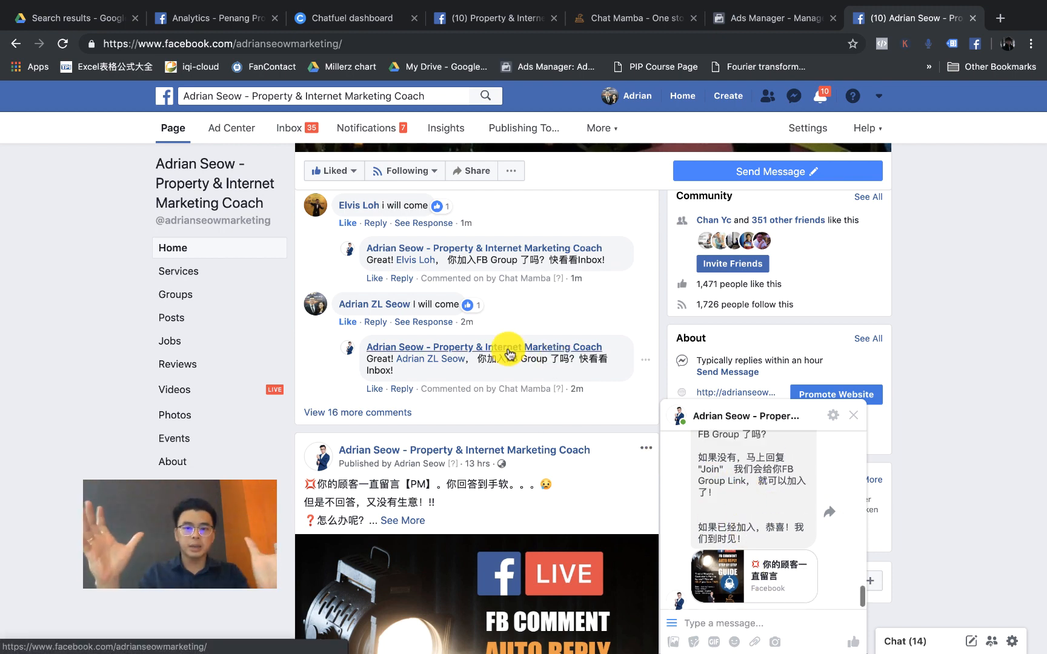
Step: Log out of the ChatMamba dashboard and sign back in
left_click(641, 25)
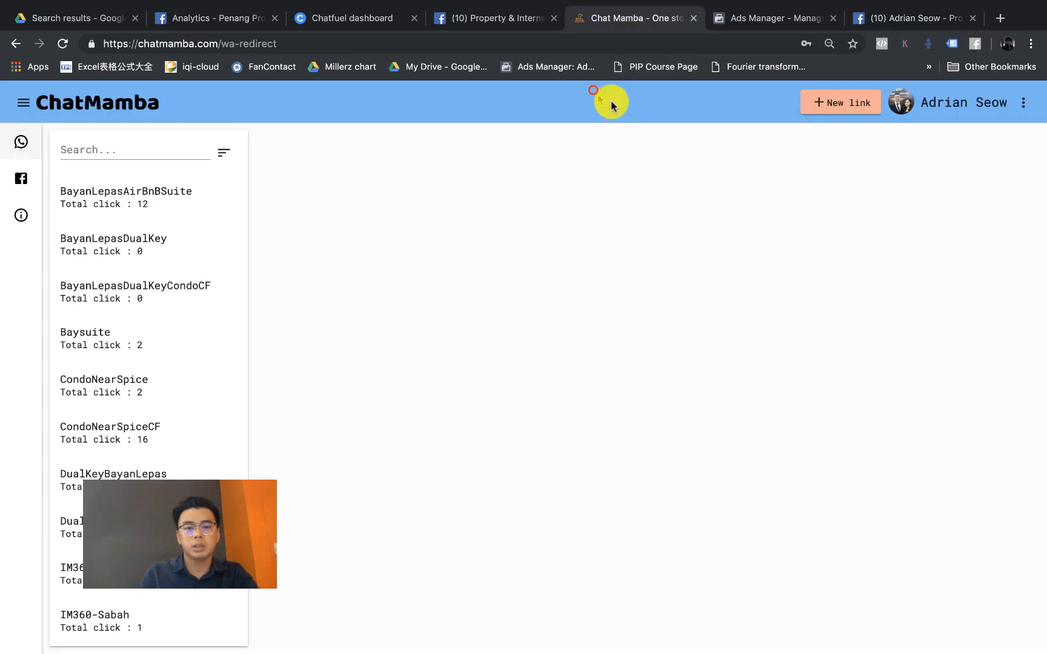
left_click(1022, 108)
left_click(988, 204)
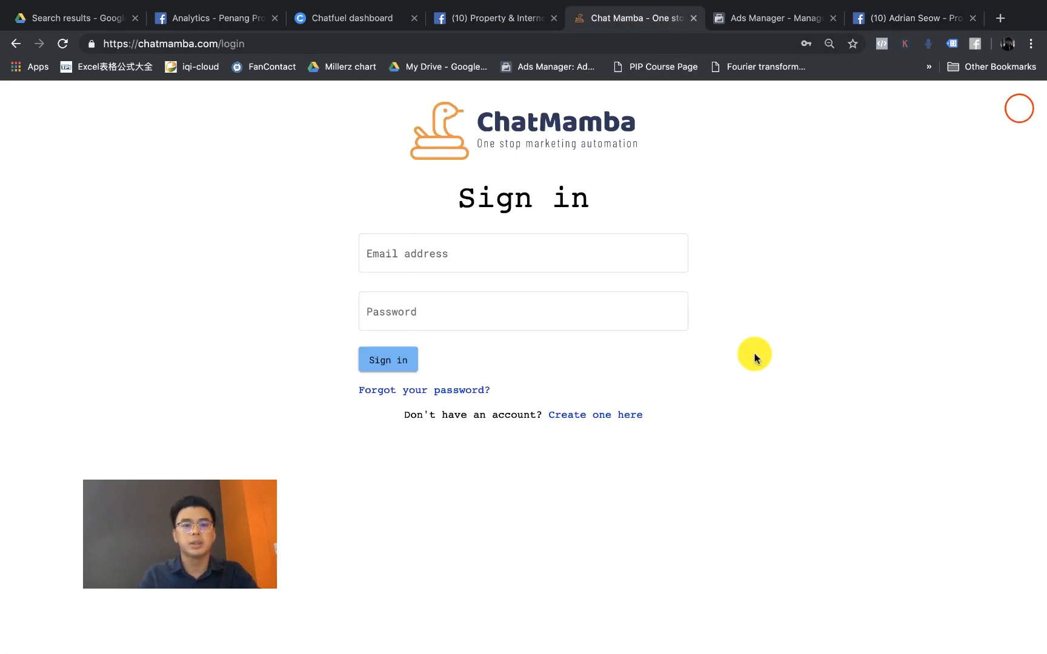
left_click(294, 264)
scroll(512, 177, "up", 5)
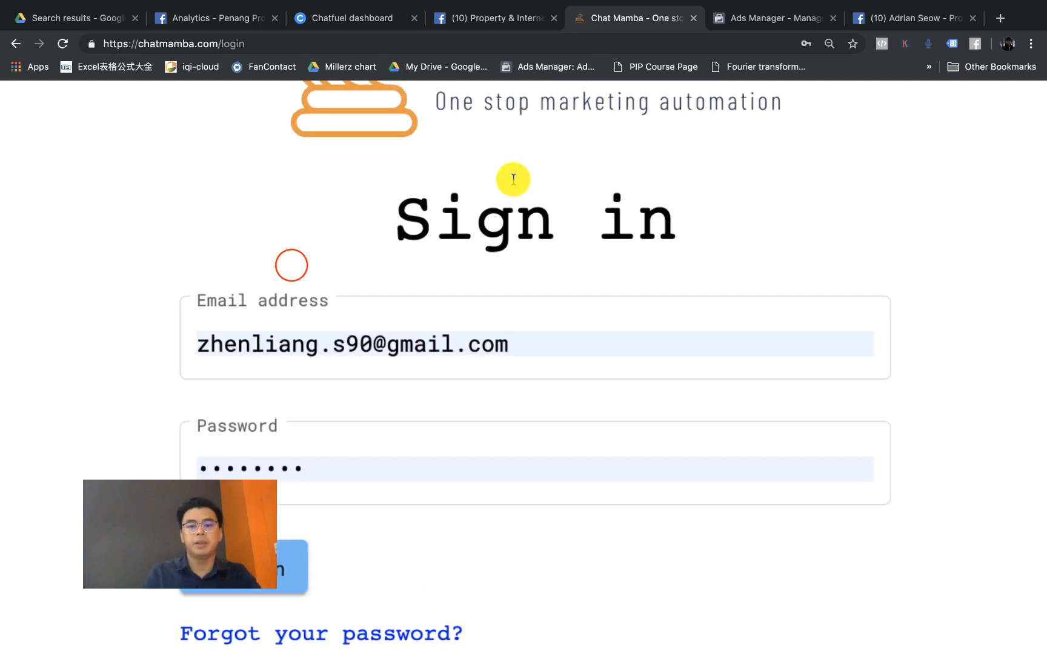
scroll(514, 178, "down", 1)
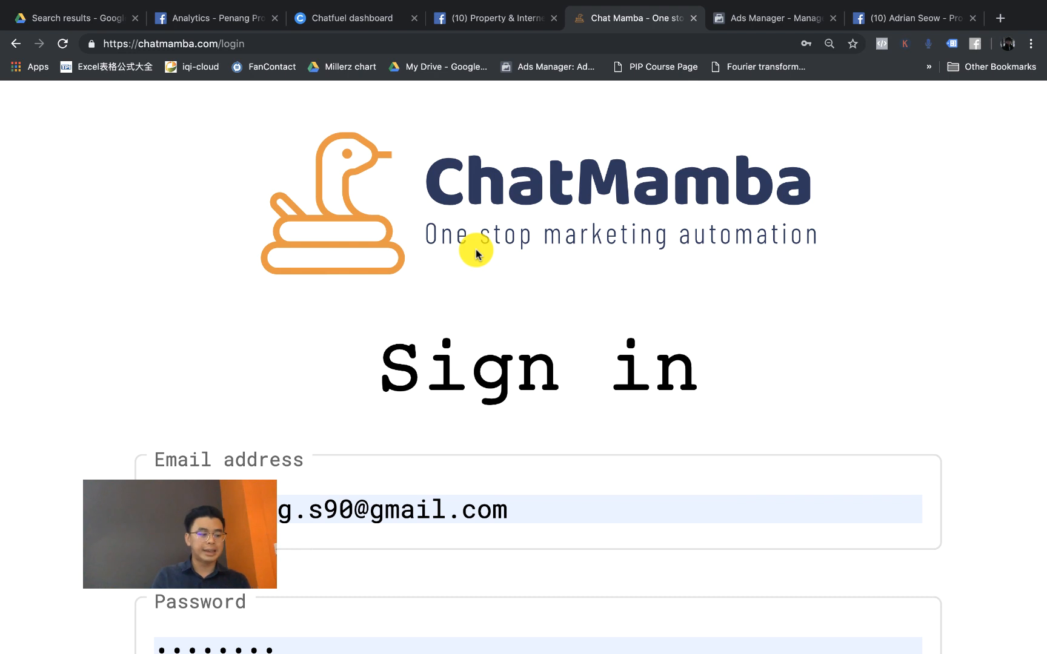
key("super+minus")
key("super+minus")
key("super+minus")
key("super+minus")
key("super+minus")
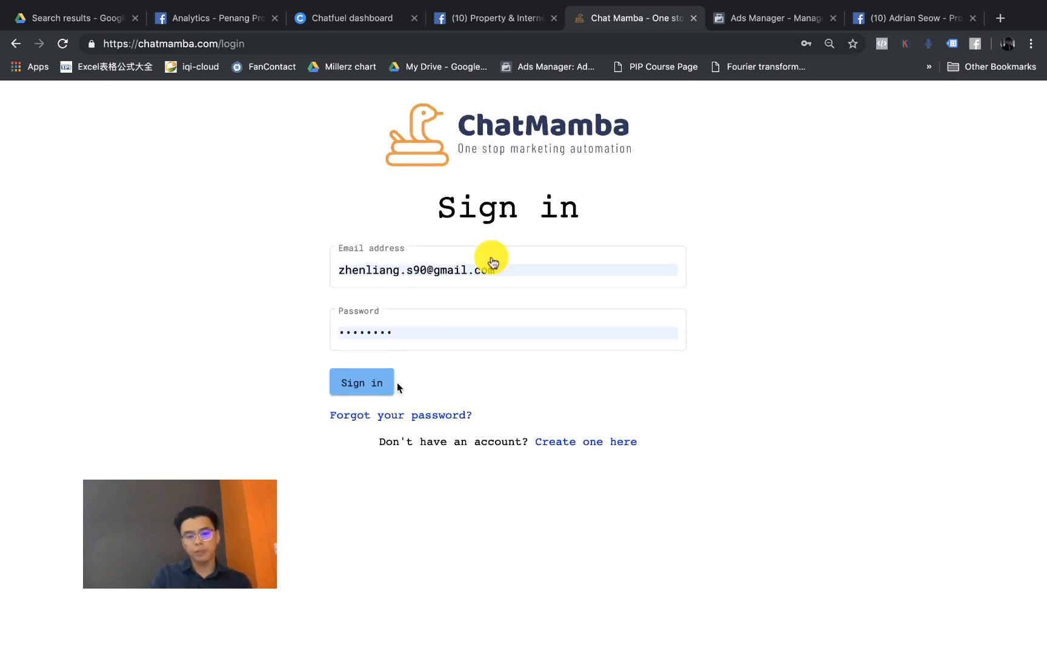
left_click(370, 386)
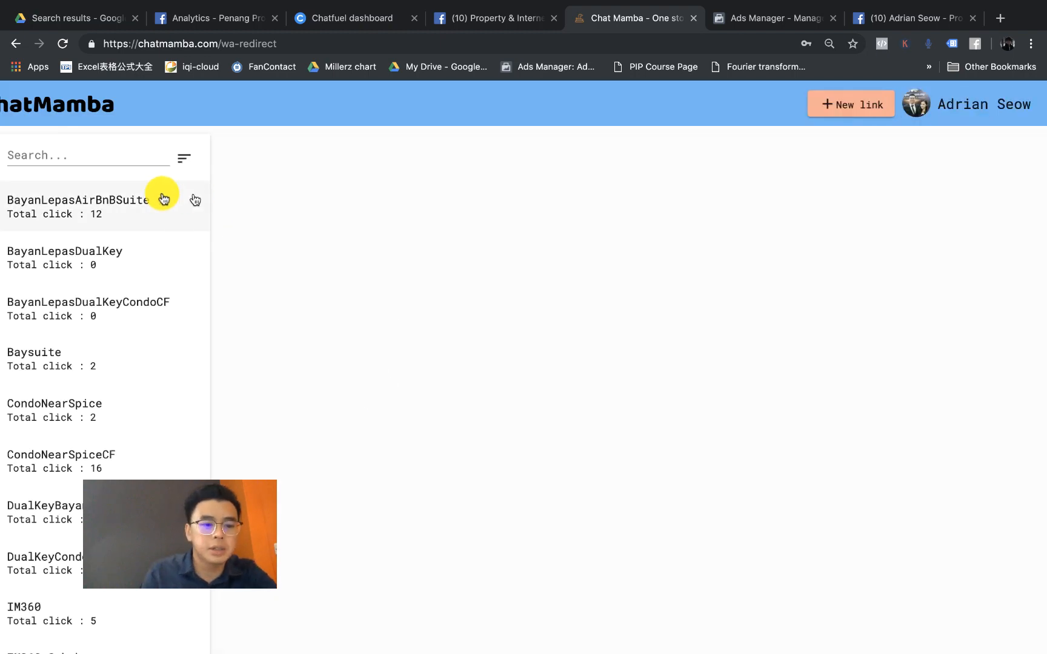
Step: Open the DualKeyBayanLepas statistics (106 clicks) and launch its short link in a new tab
scroll(175, 212, "left", 2)
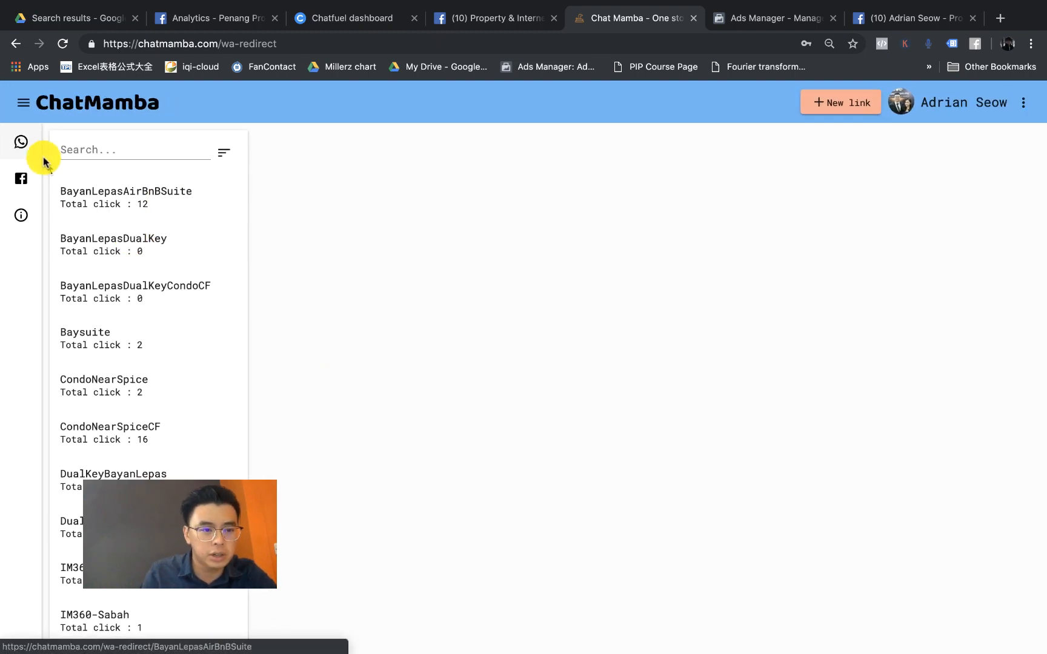
scroll(33, 152, "up", 5)
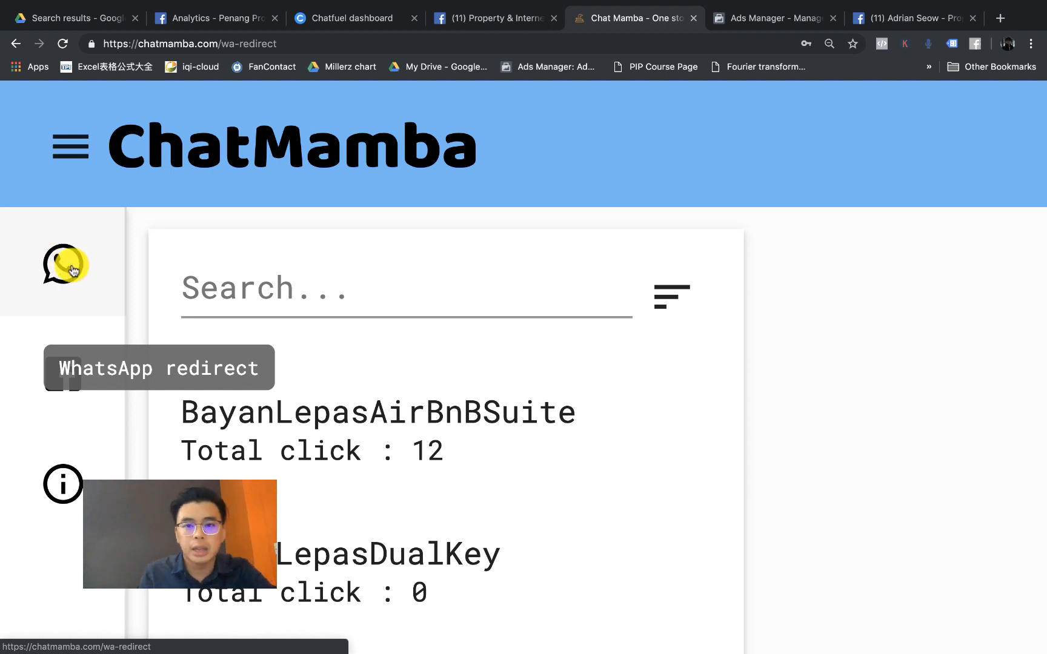
scroll(71, 270, "down", 5)
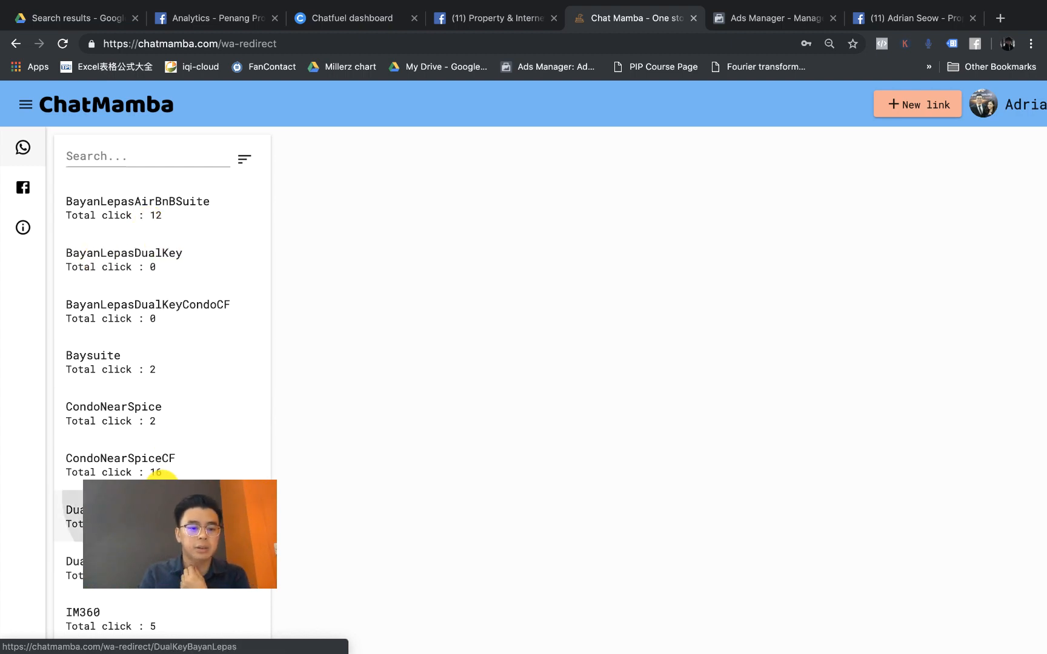
left_click(162, 485)
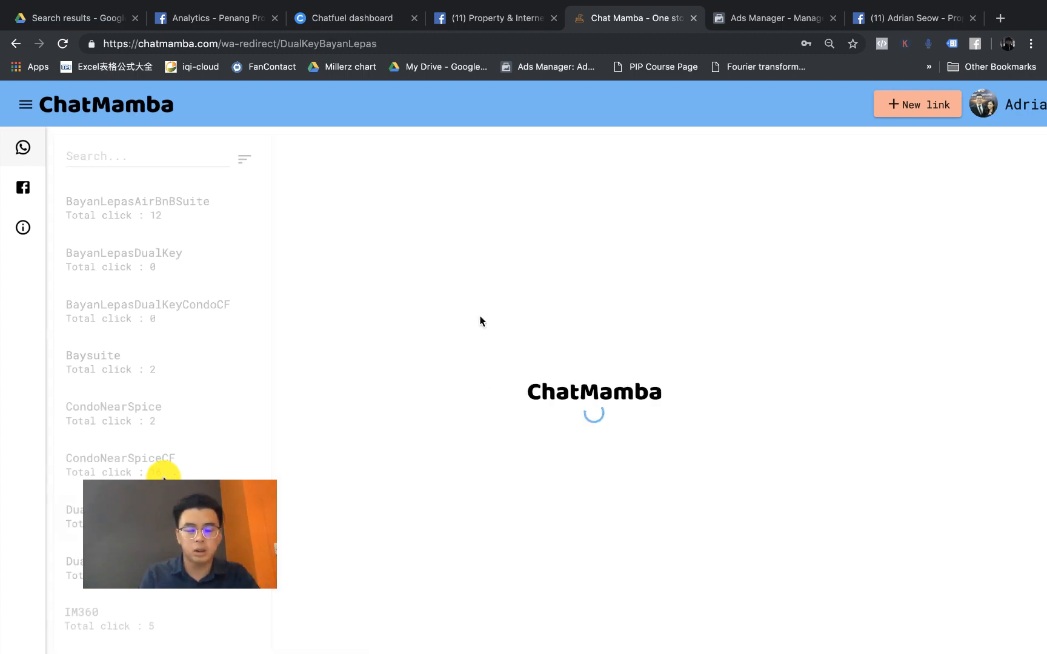
scroll(423, 322, "up", 5)
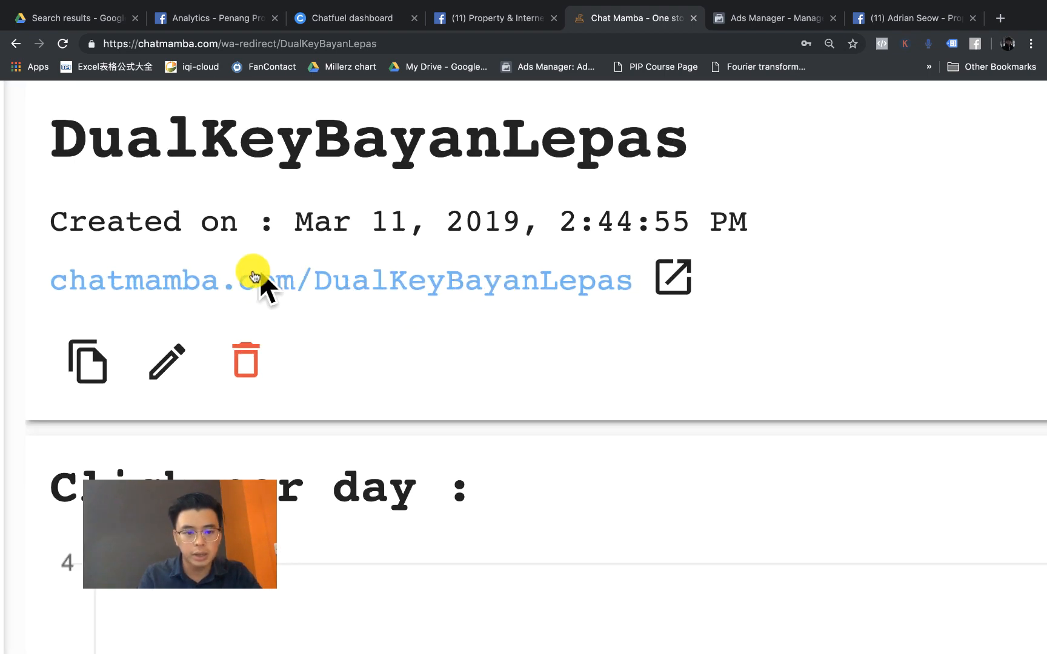
scroll(258, 280, "down", 5)
scroll(254, 278, "down", 5)
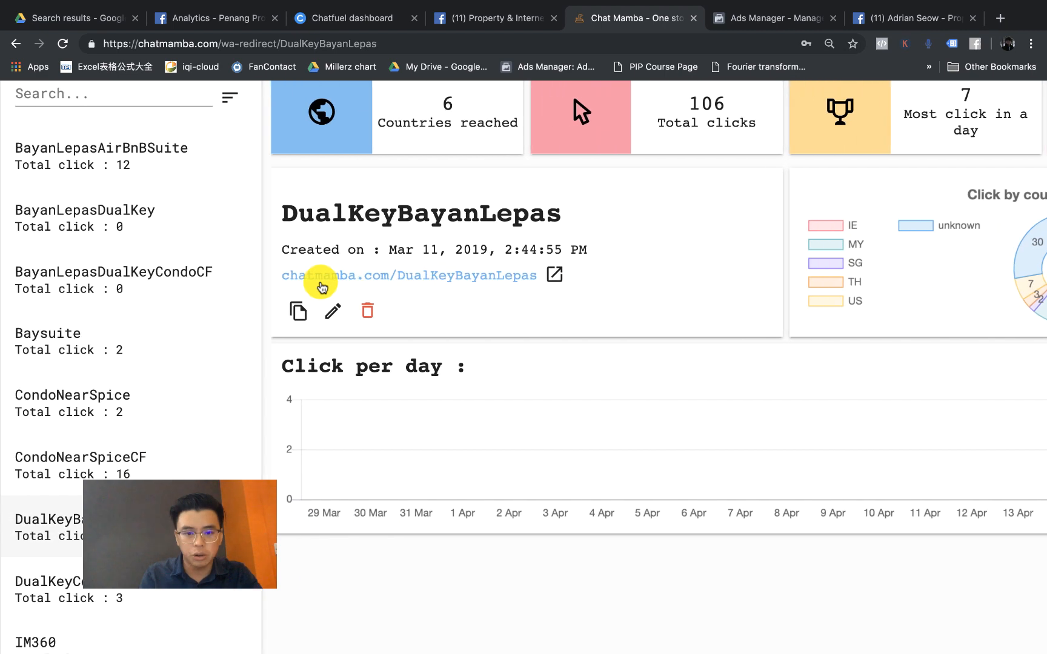
scroll(397, 287, "down", 3)
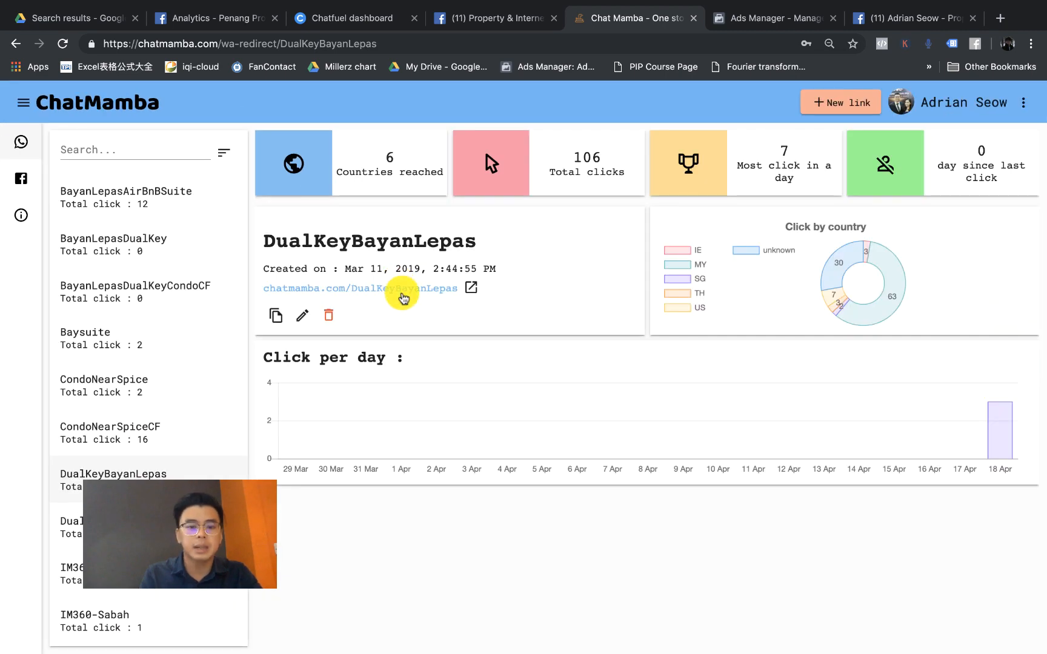
left_click(403, 296)
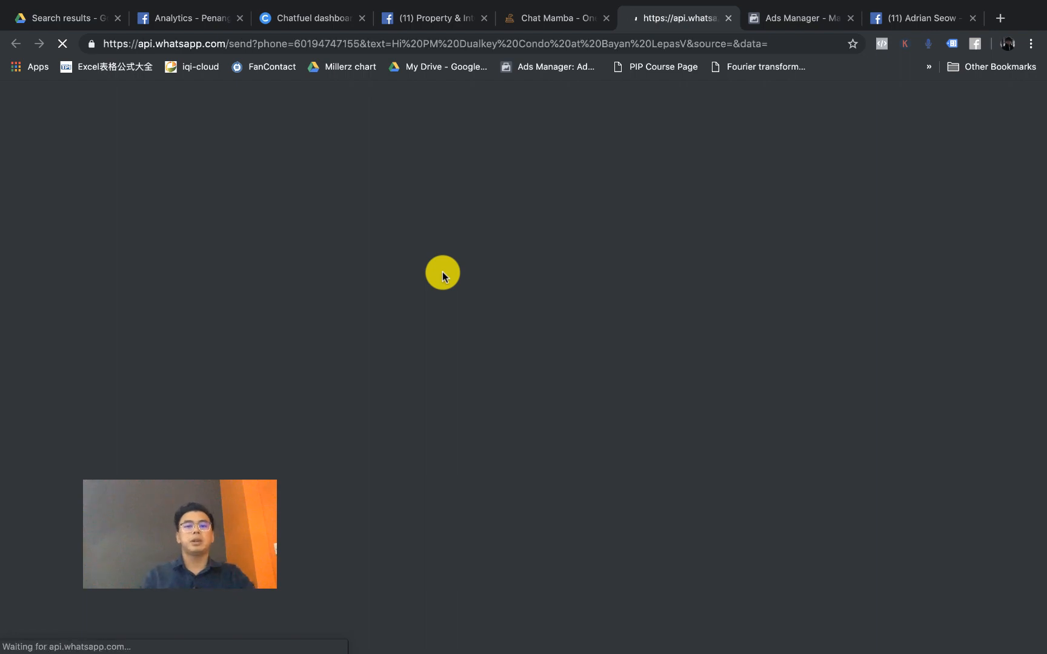
Step: Check the pre-filled Dualkey Condo message on WhatsApp, then return to the DualKeyBayanLepas stats
left_click(532, 24)
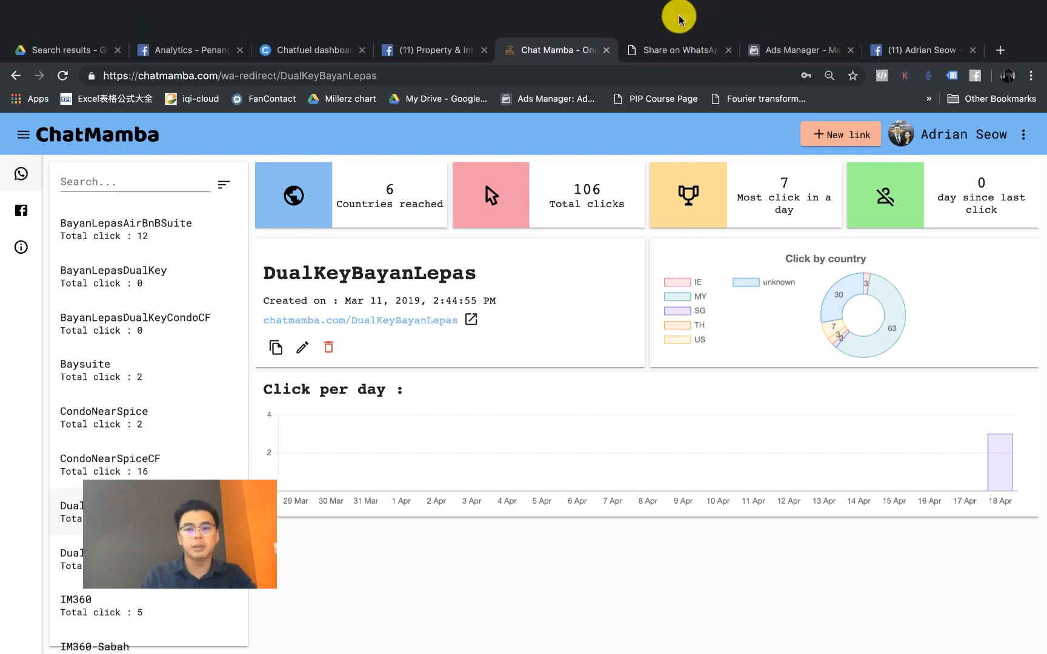
left_click(674, 22)
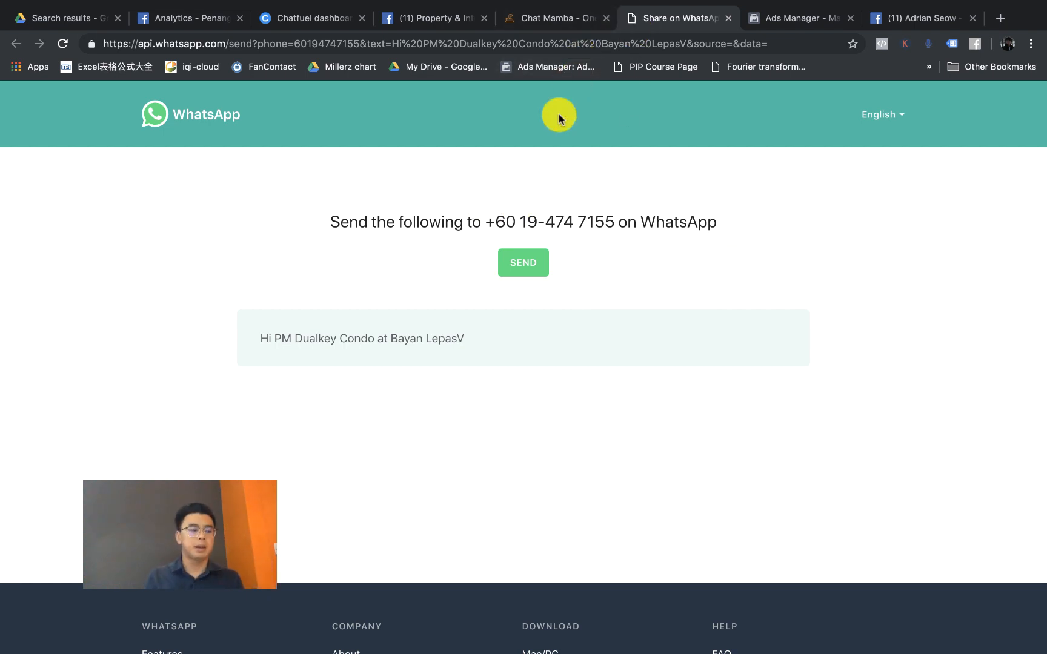
left_click(556, 22)
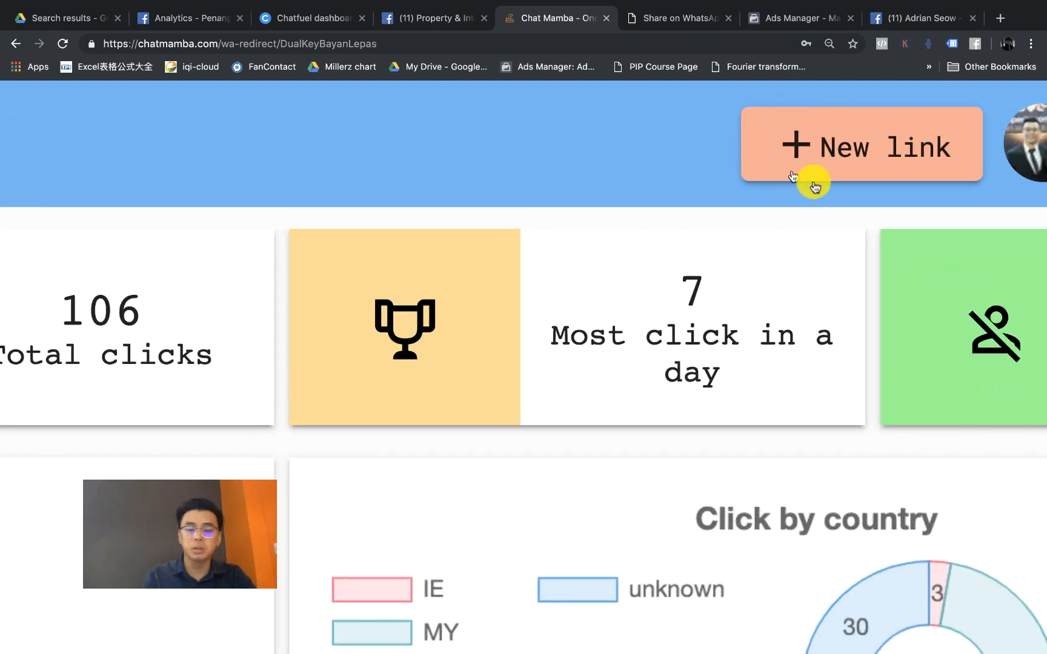
scroll(744, 207, "right", 5)
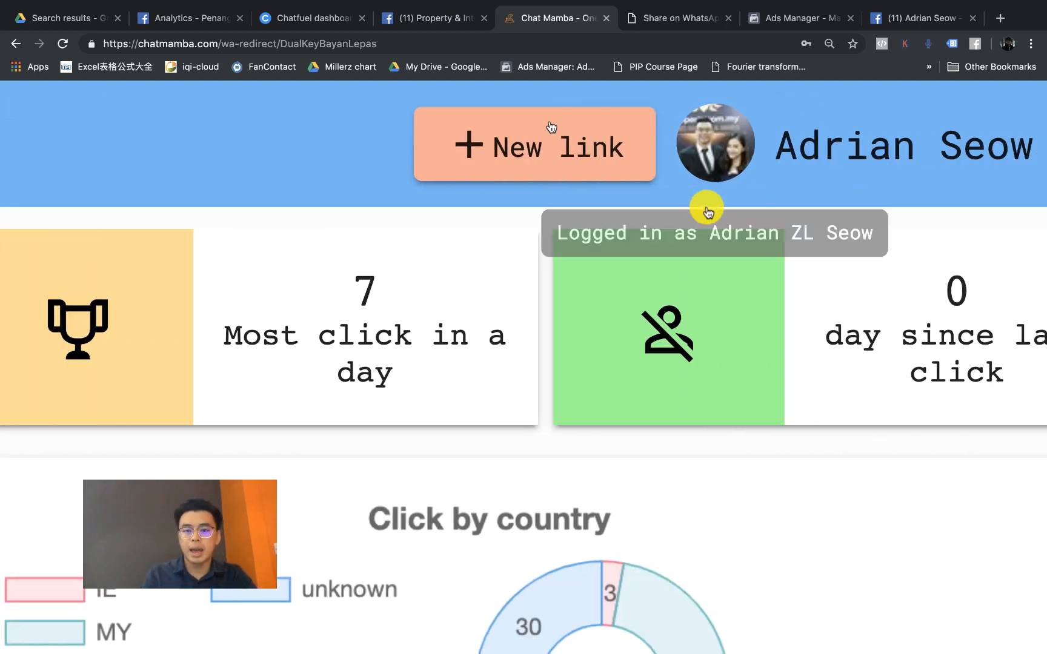
scroll(547, 147, "down", 5)
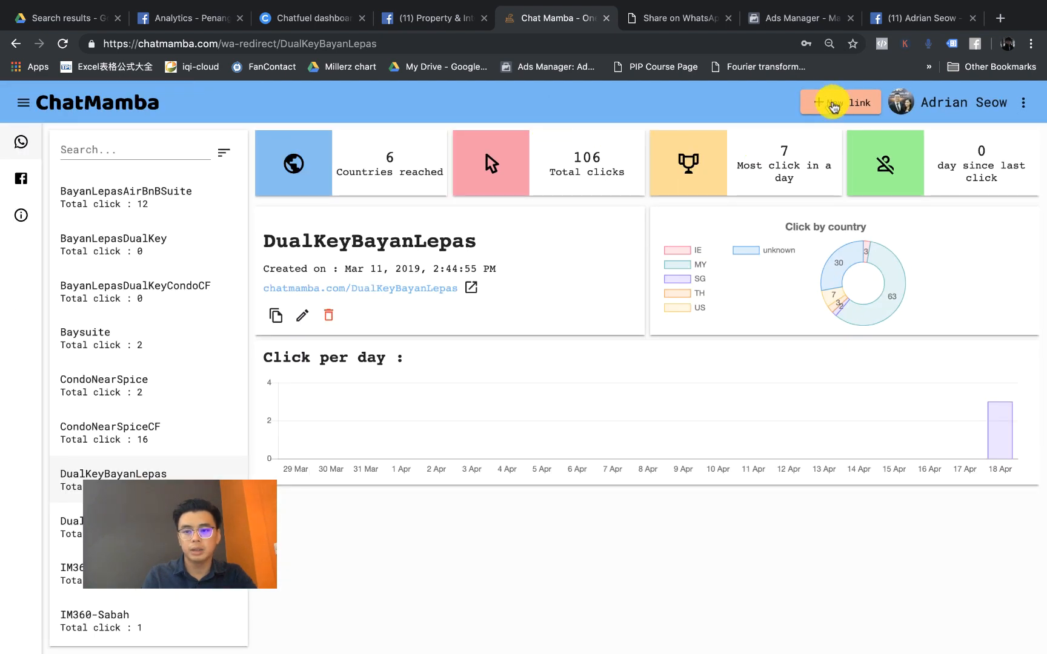
Step: Start a new WhatsApp link named TanjungTokongSeaviewCondo with the business phone number
left_click(827, 104)
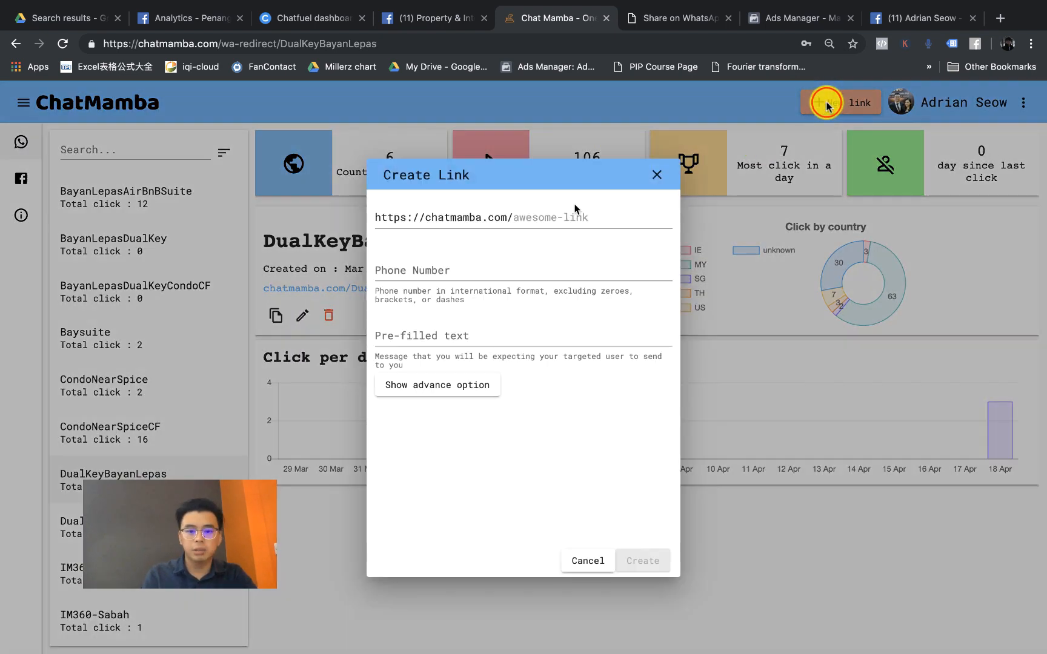
left_click(398, 200)
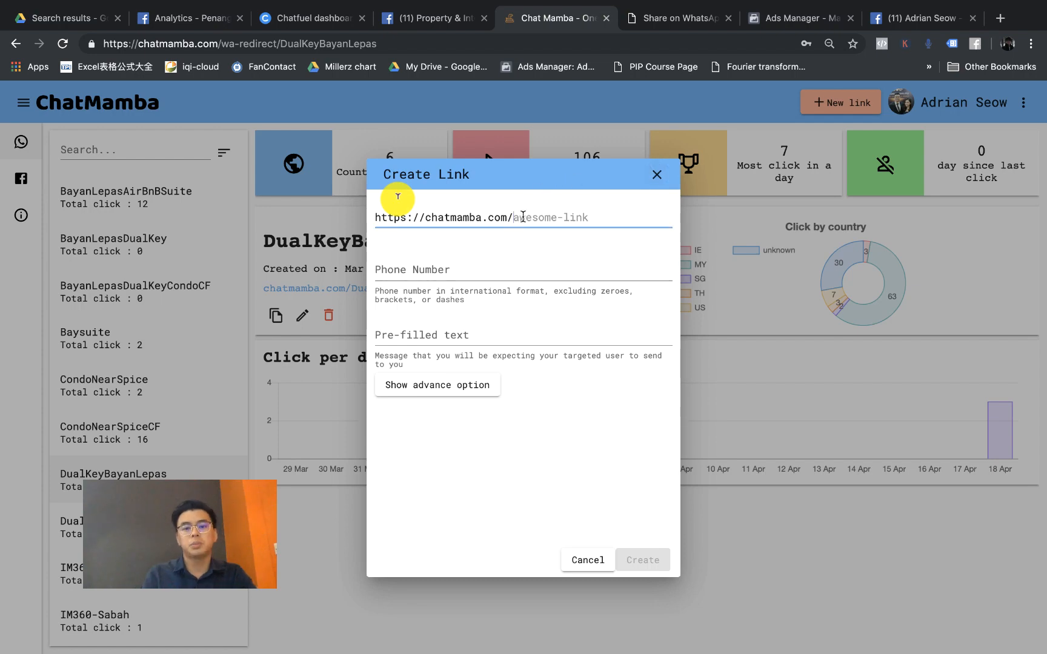
left_click(523, 217)
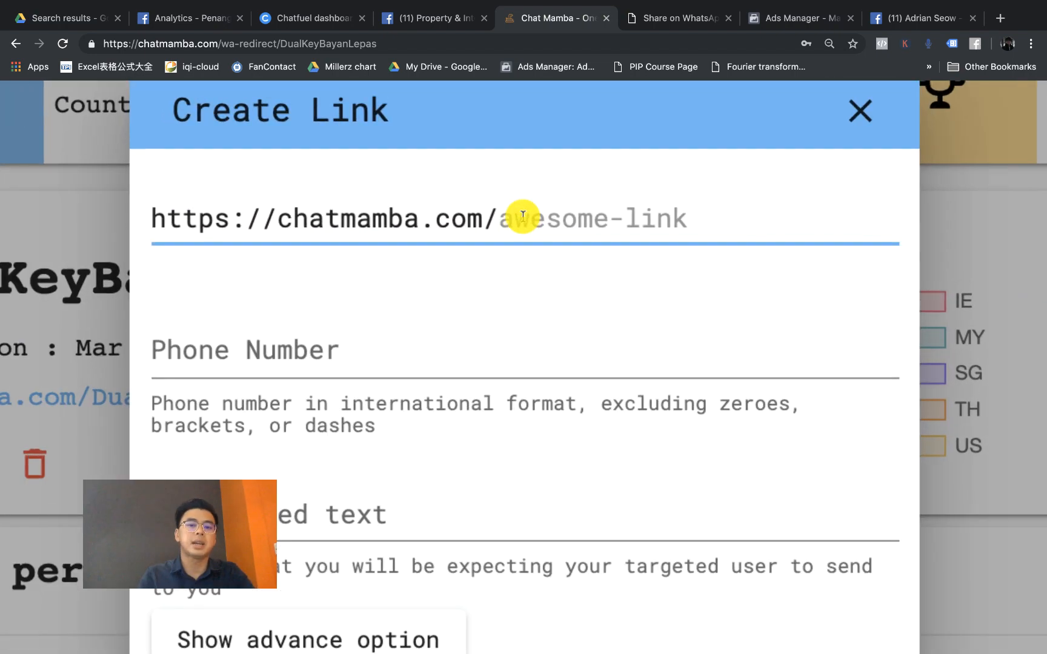
type("TanjungTokongSeaviewCondo")
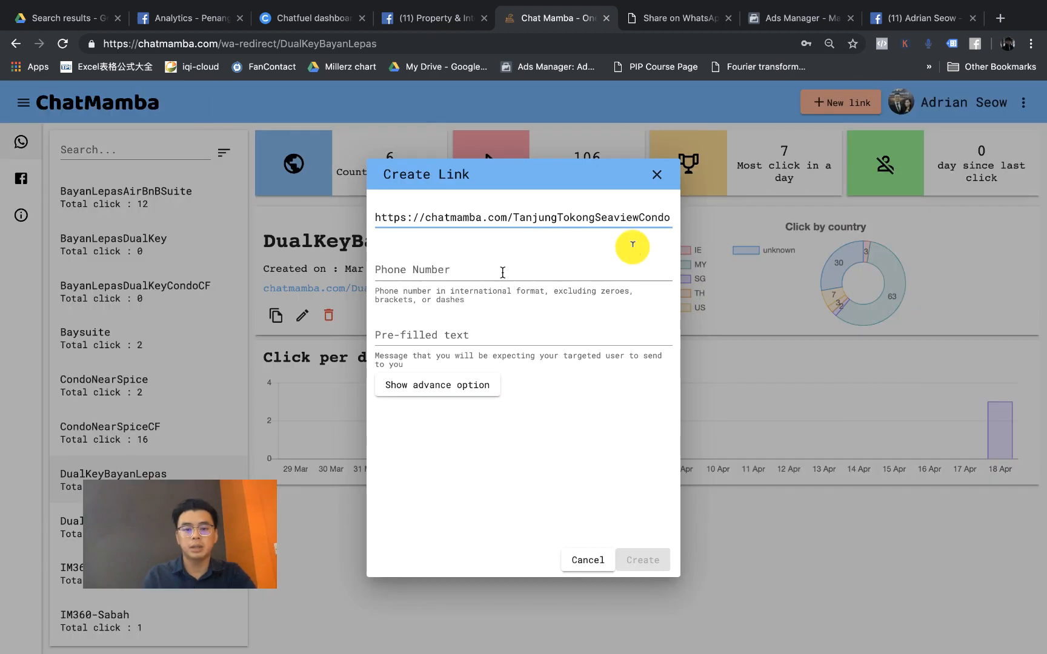
left_click(500, 271)
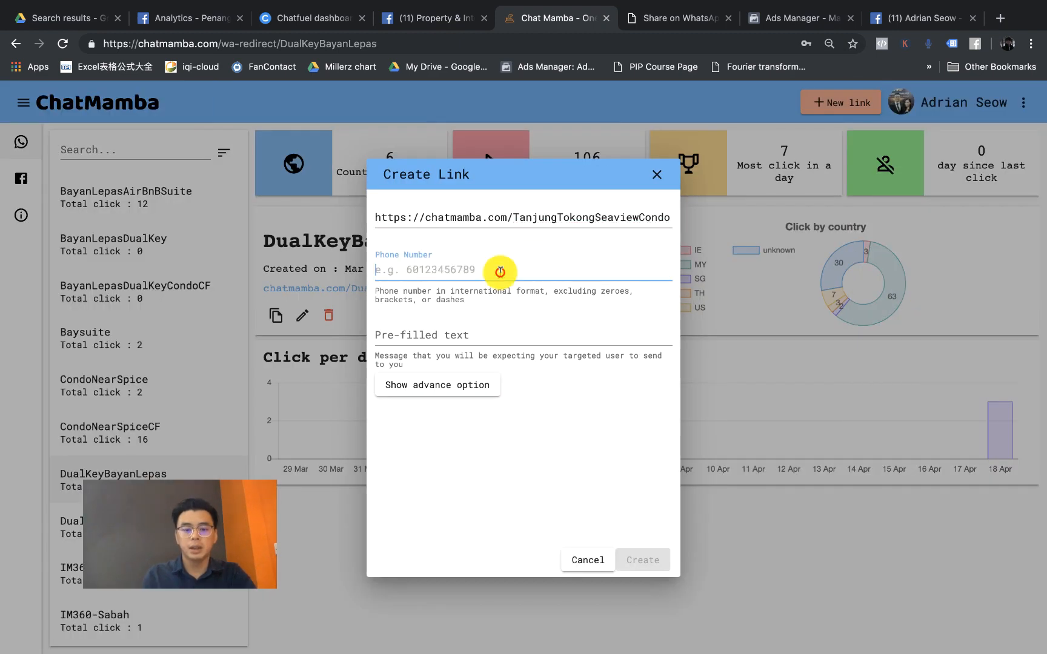
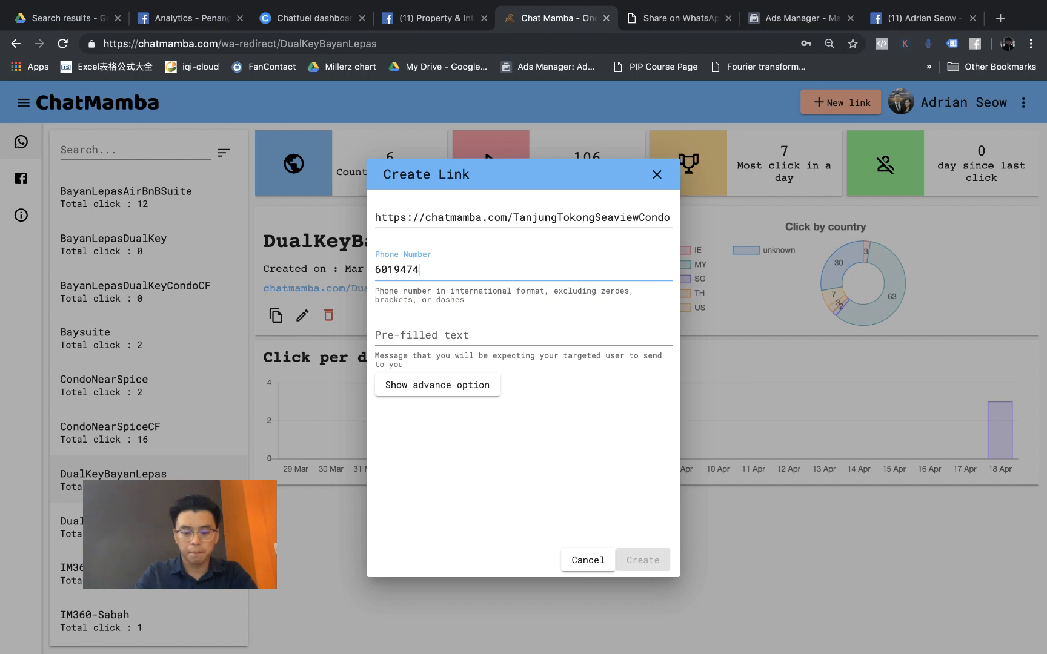
Step: Enter the Tanjung Tokong Seaview Condo enquiry message, fix the 'Seaview' typo, and create the link
left_click(465, 339)
type("H")
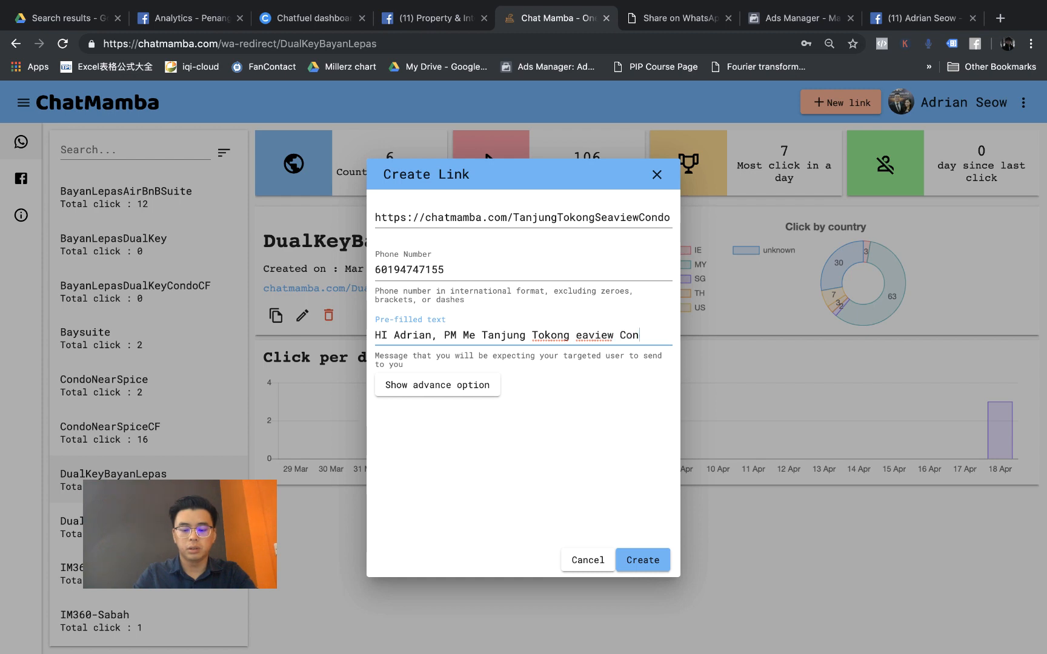
left_click(580, 330)
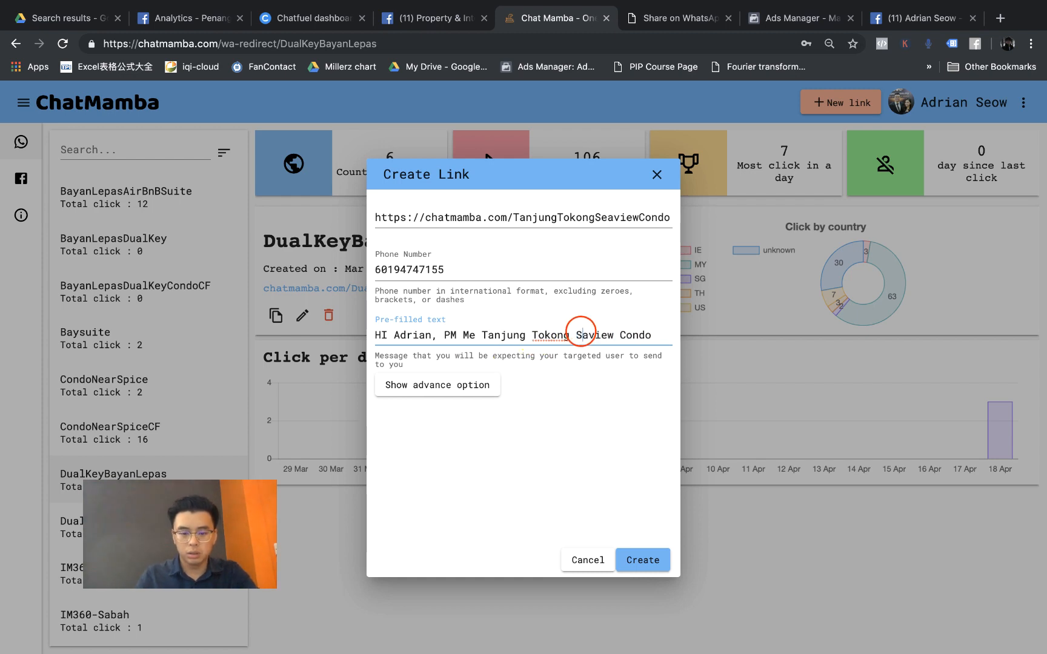
left_click(596, 388)
scroll(593, 328, "up", 5)
scroll(593, 327, "up", 2)
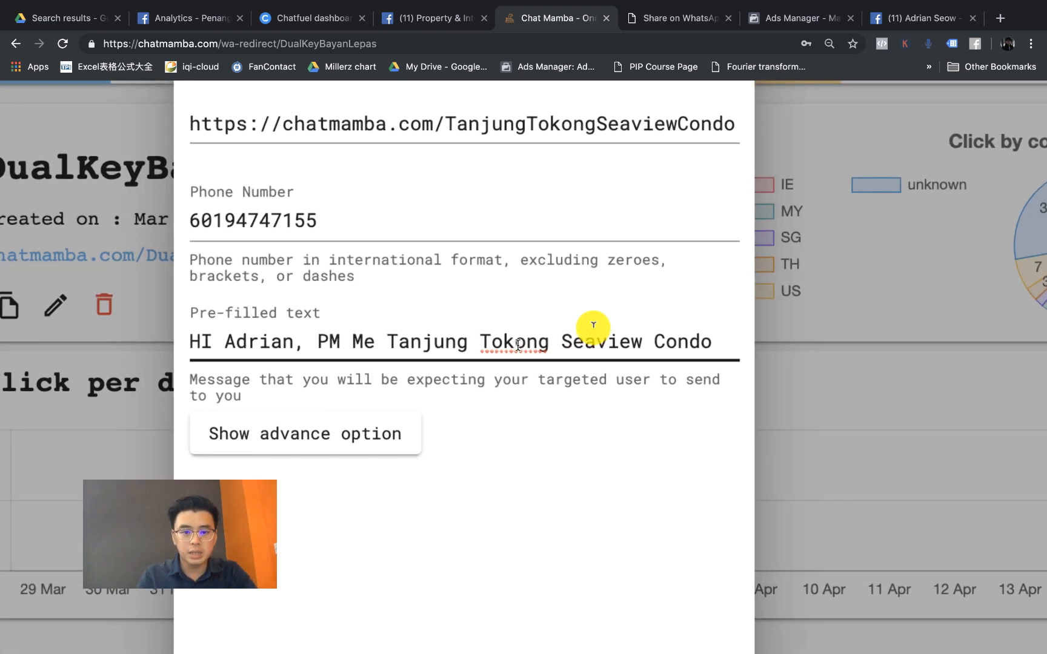
scroll(456, 344, "down", 6)
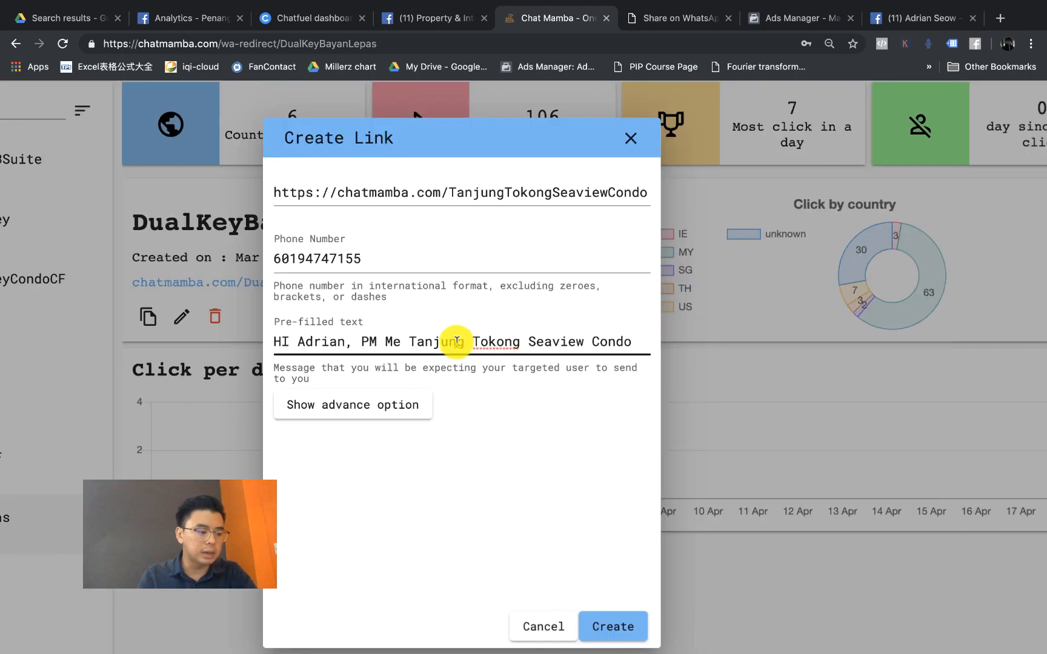
left_click(610, 624)
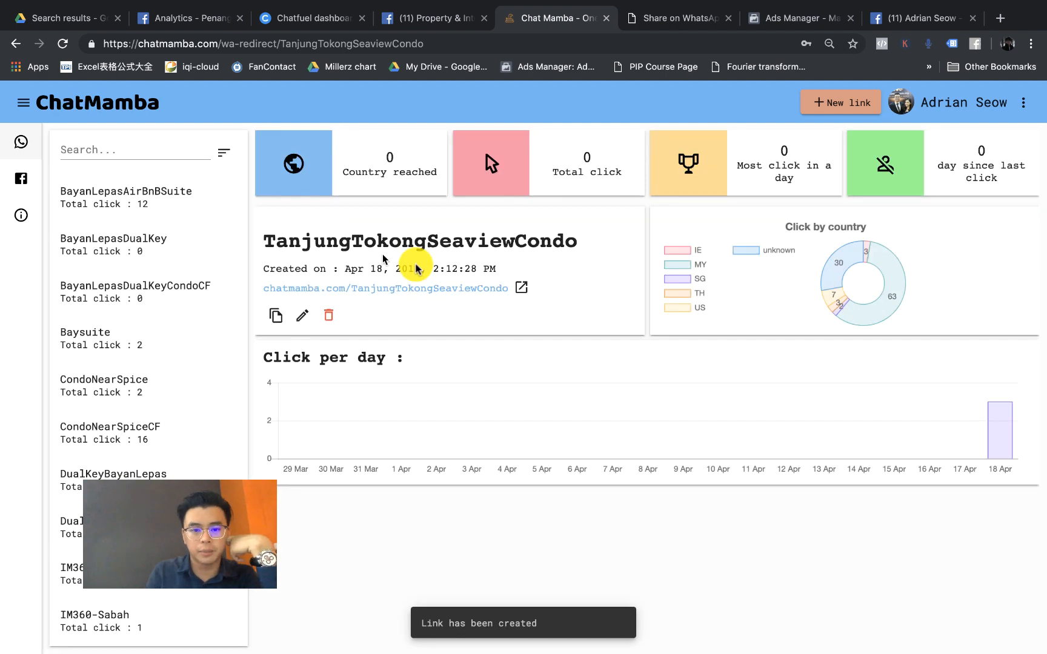
Step: Copy the chatmamba.com/TanjungTokongSeaviewCondo short URL using the copy icon and right-click Copy
scroll(413, 250, "up", 5)
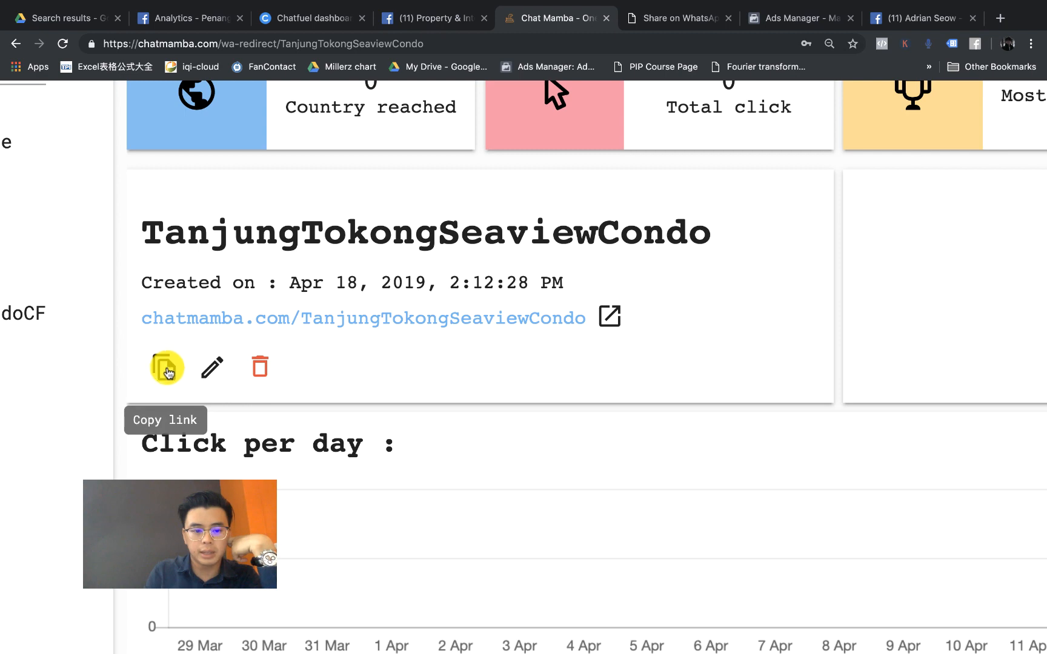
scroll(164, 366, "up", 4)
left_click(166, 382)
scroll(165, 375, "down", 8)
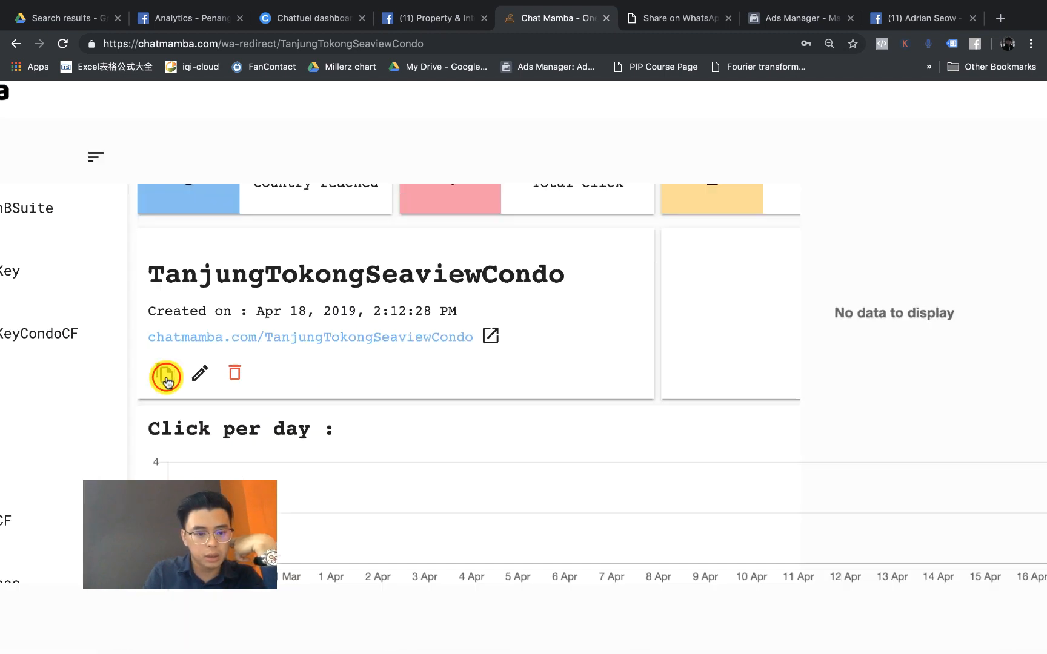
triple_click(146, 341)
left_click(252, 342)
triple_click(152, 343)
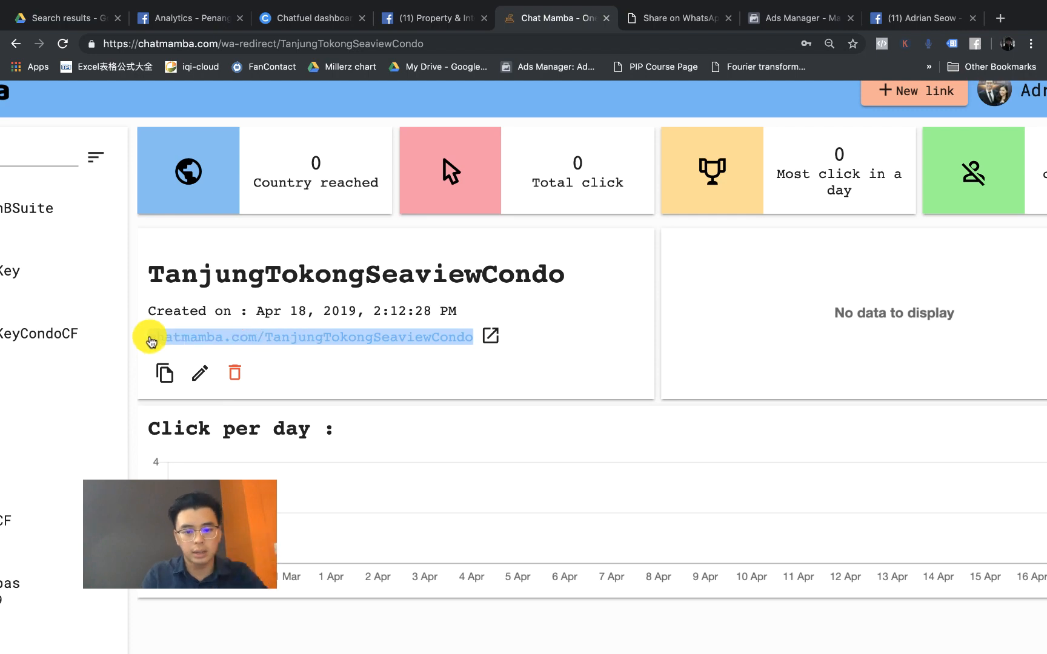
right_click(280, 338)
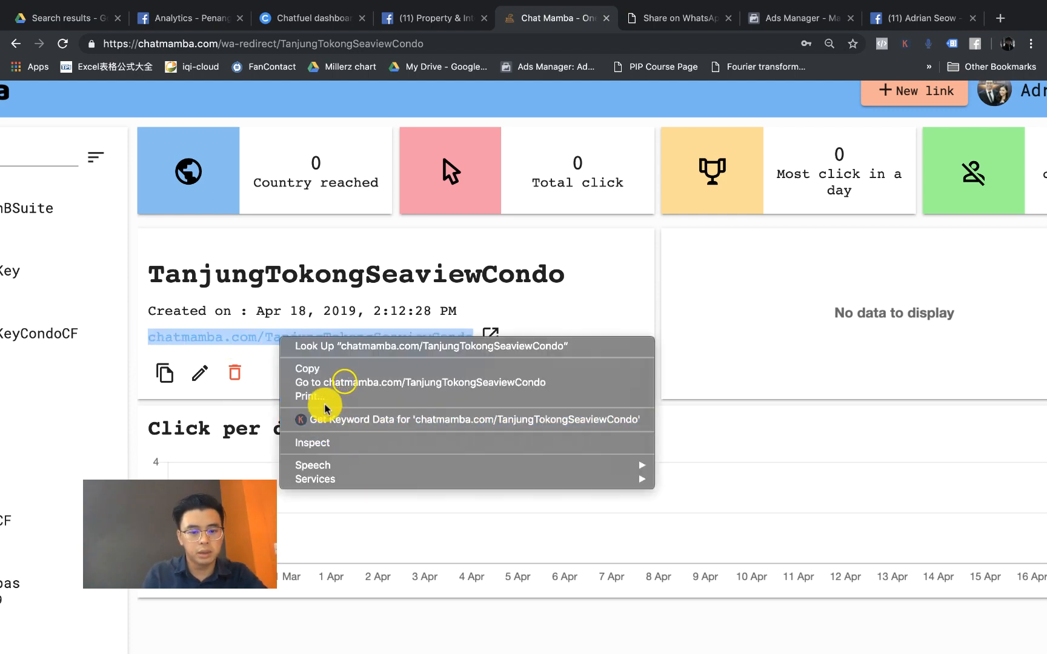
left_click(322, 369)
scroll(432, 349, "down", 5)
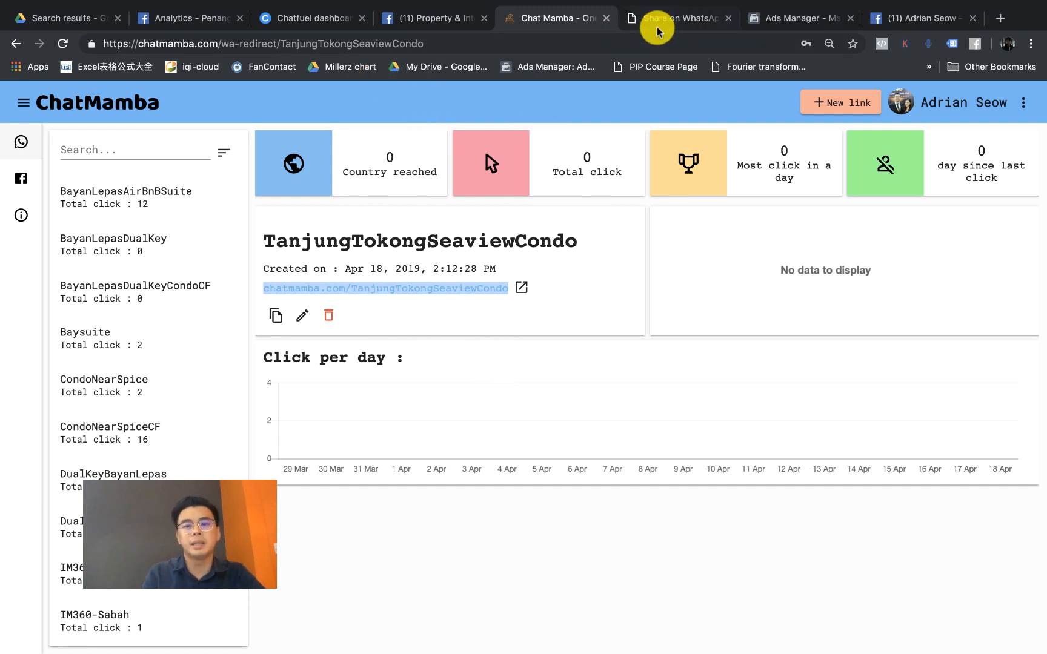
Step: Open chatmamba.com/TanjungTokongSeaviewCondo in a new tab, confirm the Seaview Condo WhatsApp message, then close it
left_click(997, 18)
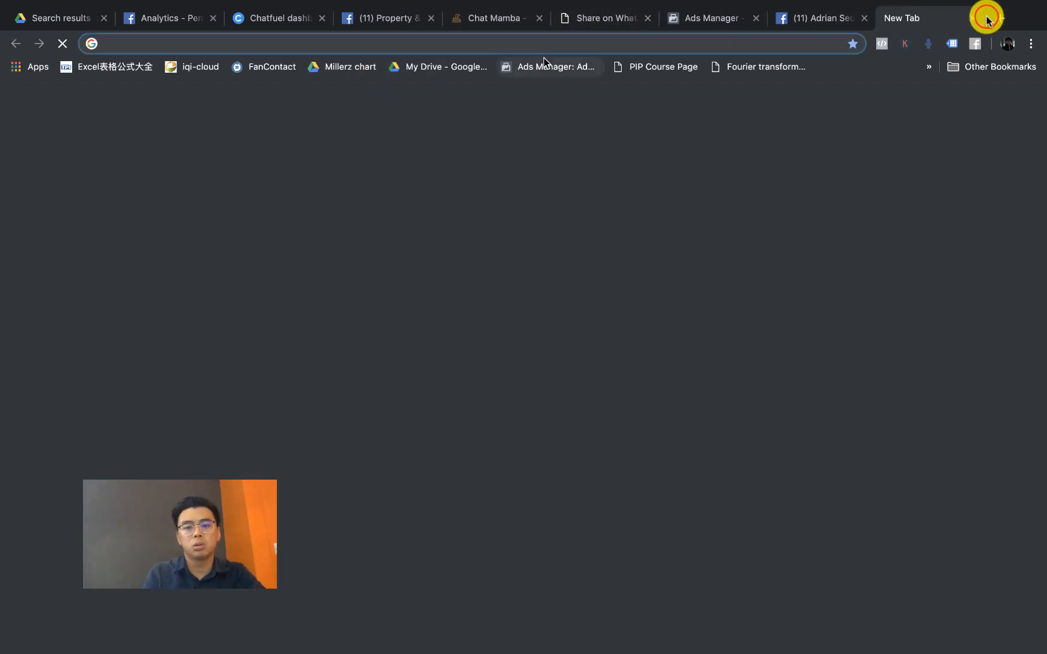
type("chatmamba.com/TanjungTokongSeaviewCondo")
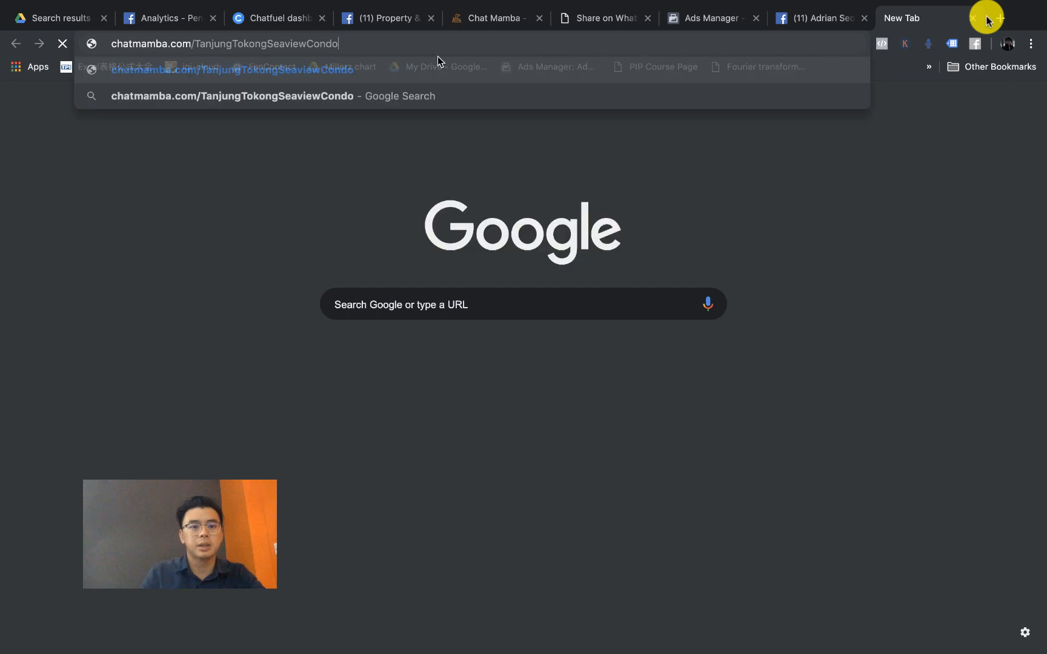
left_click(305, 71)
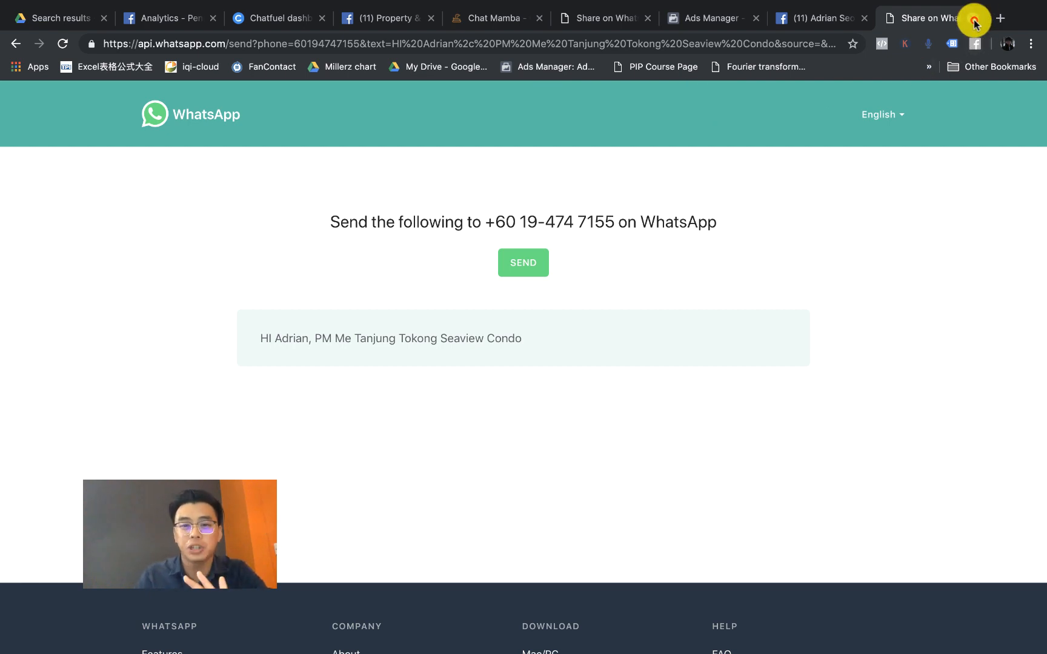
left_click(975, 18)
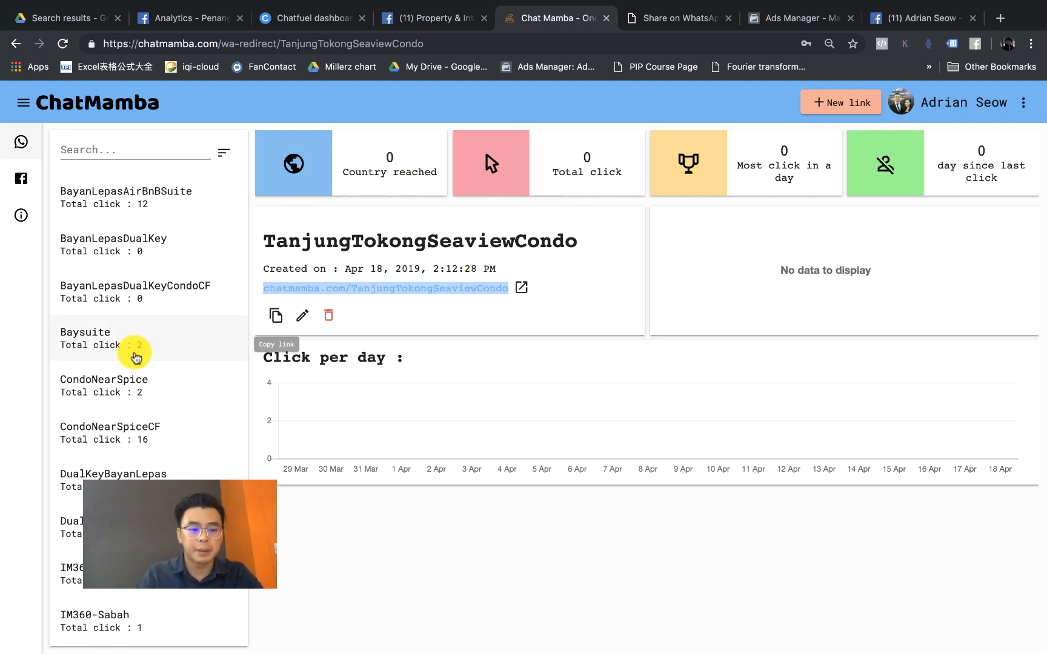
Step: Review the DualKeyBayanLepas link statistics, then go to the FB auto-reply list of connected Pages
left_click(168, 467)
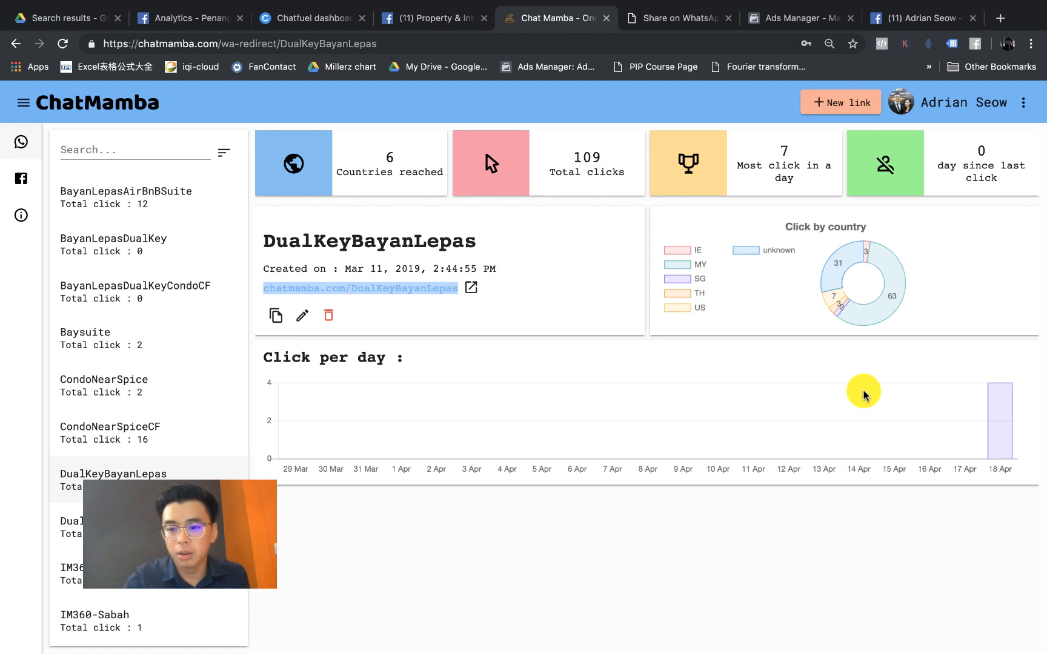
scroll(857, 283, "up", 5)
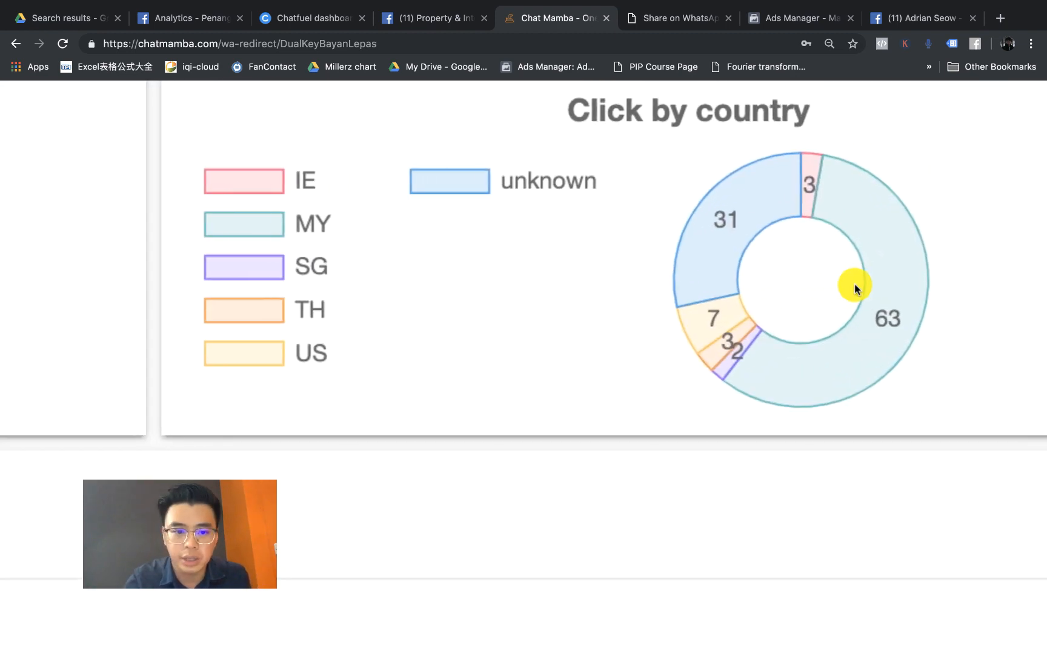
scroll(510, 225, "right", 1)
scroll(928, 256, "up", 2)
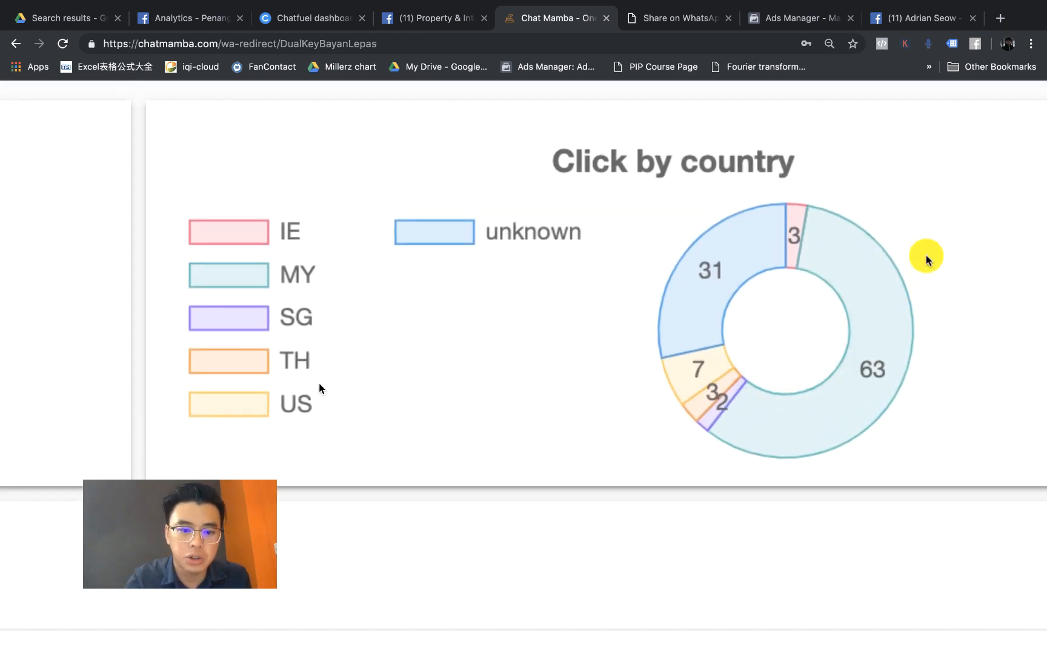
scroll(297, 366, "down", 5)
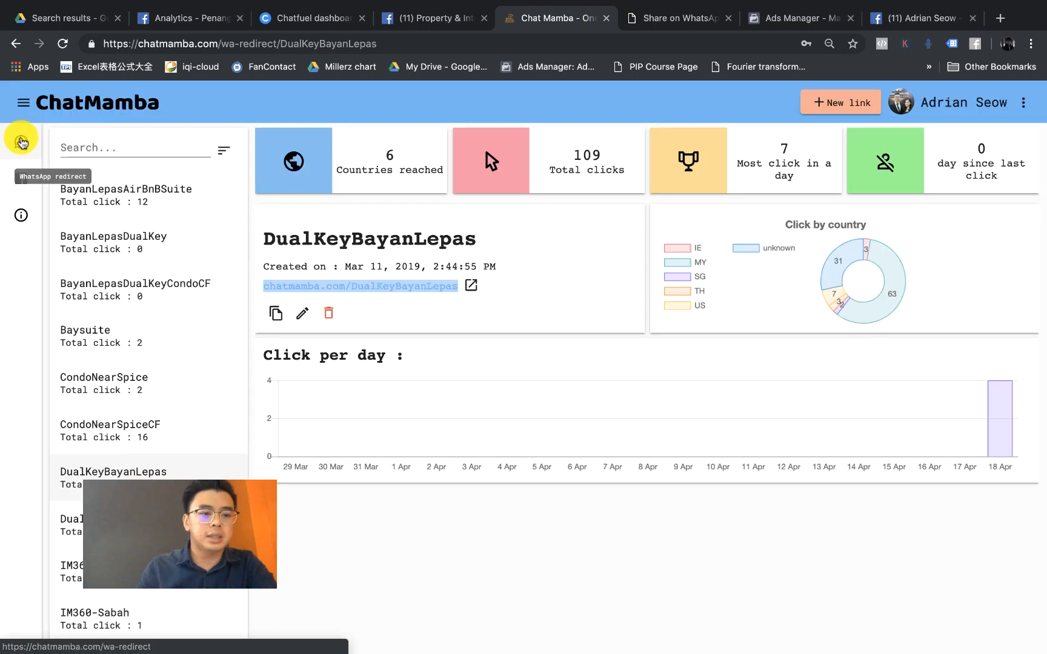
scroll(20, 138, "up", 5)
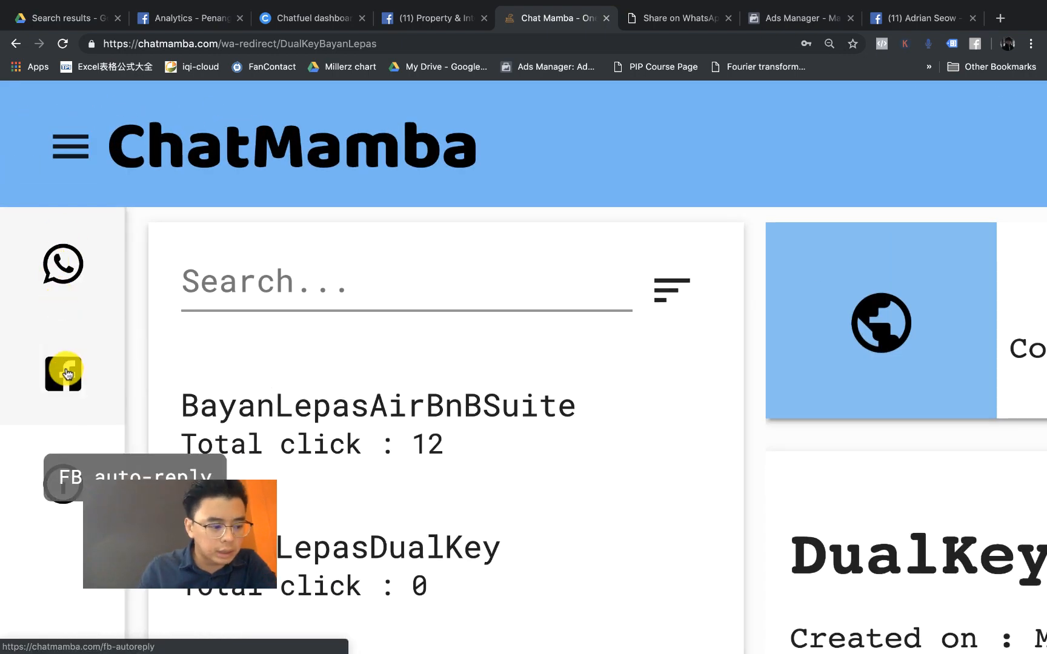
scroll(67, 374, "down", 2)
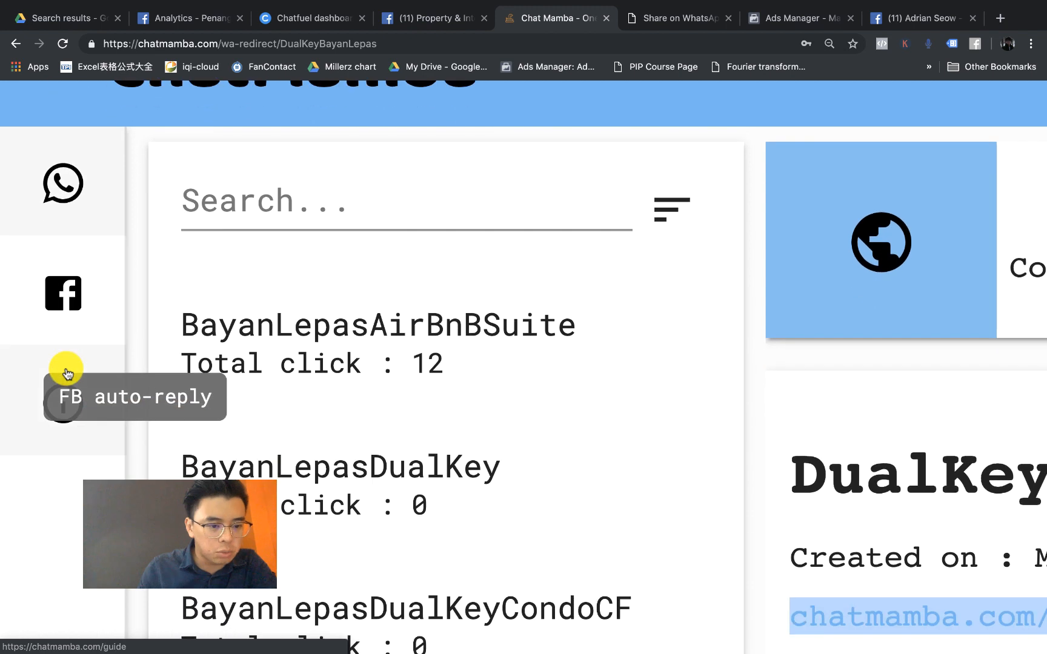
left_click(64, 297)
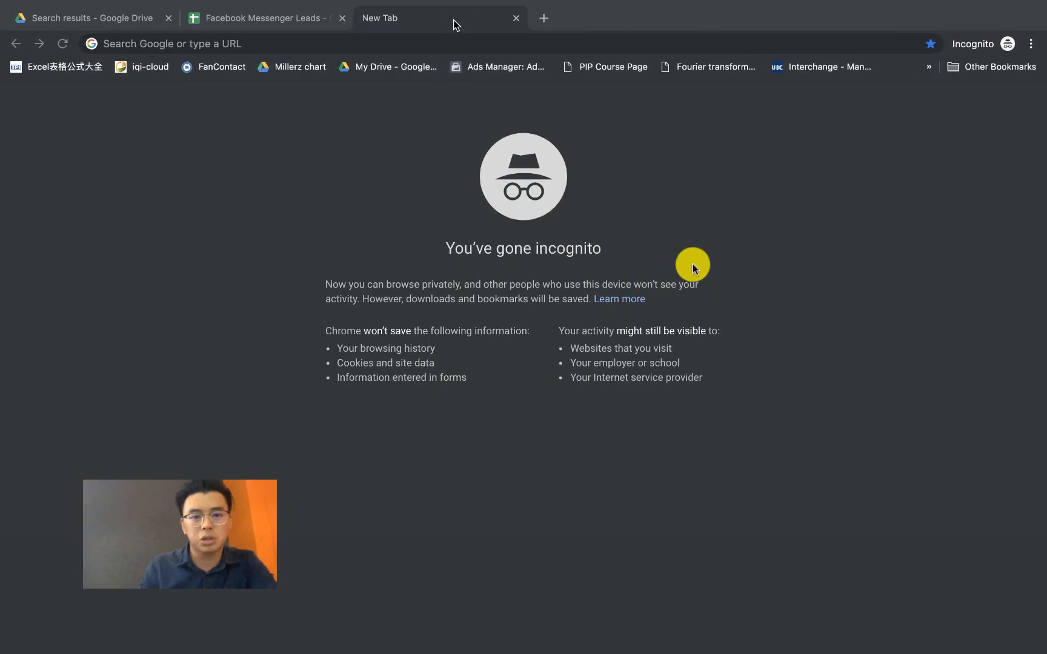
Step: In a private window, go to chatmamba.com and sign in with the second account's saved login
left_click(445, 42)
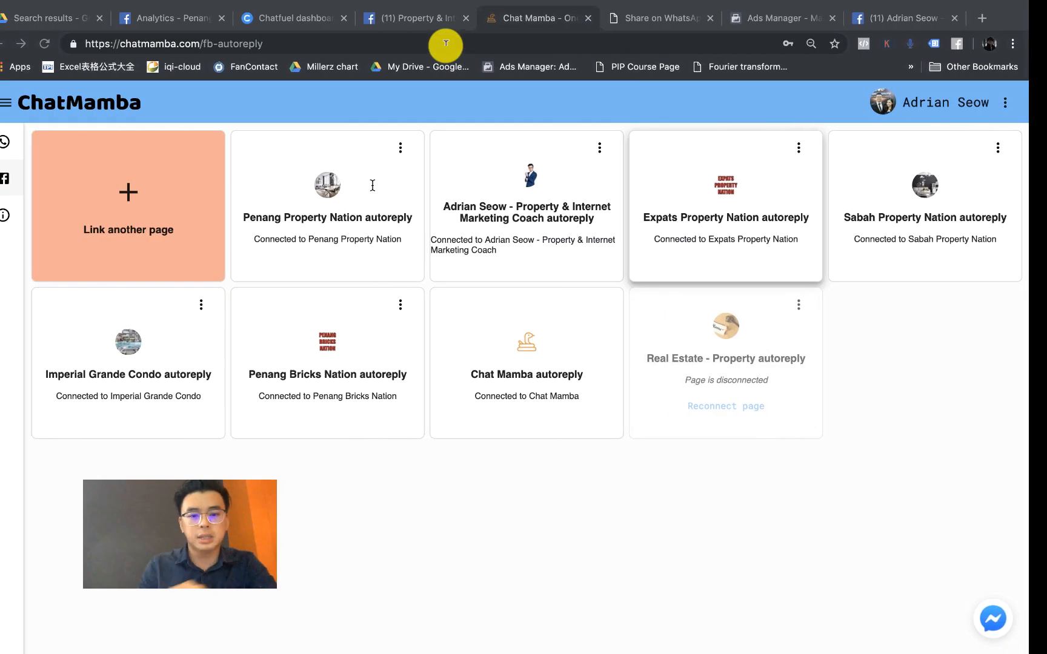
key("ctrl+Right")
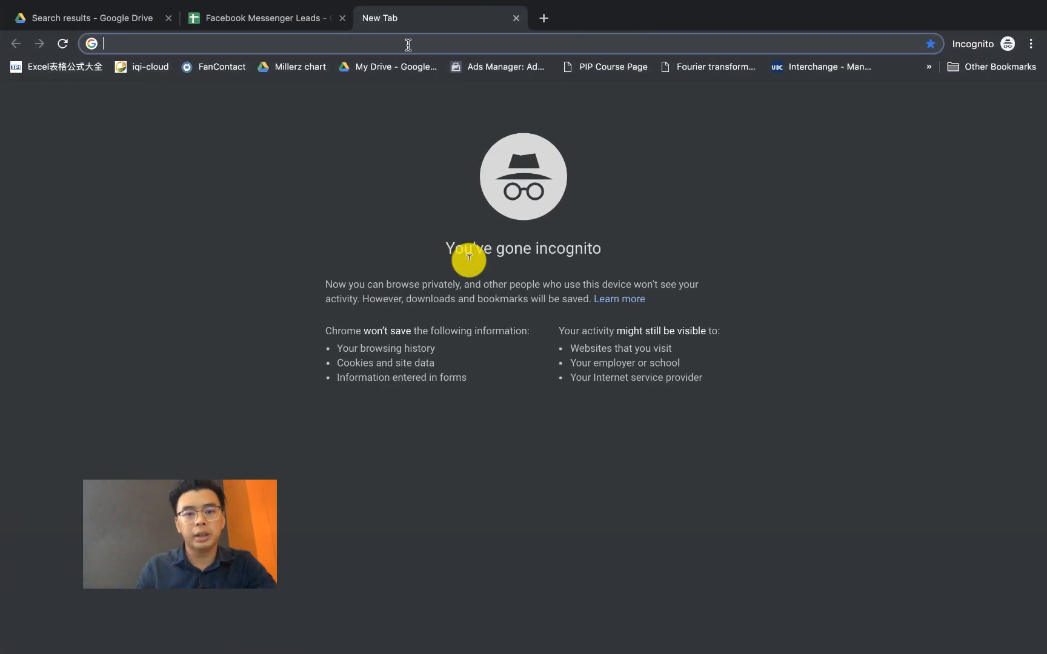
left_click(408, 44)
type("chat")
key("Return")
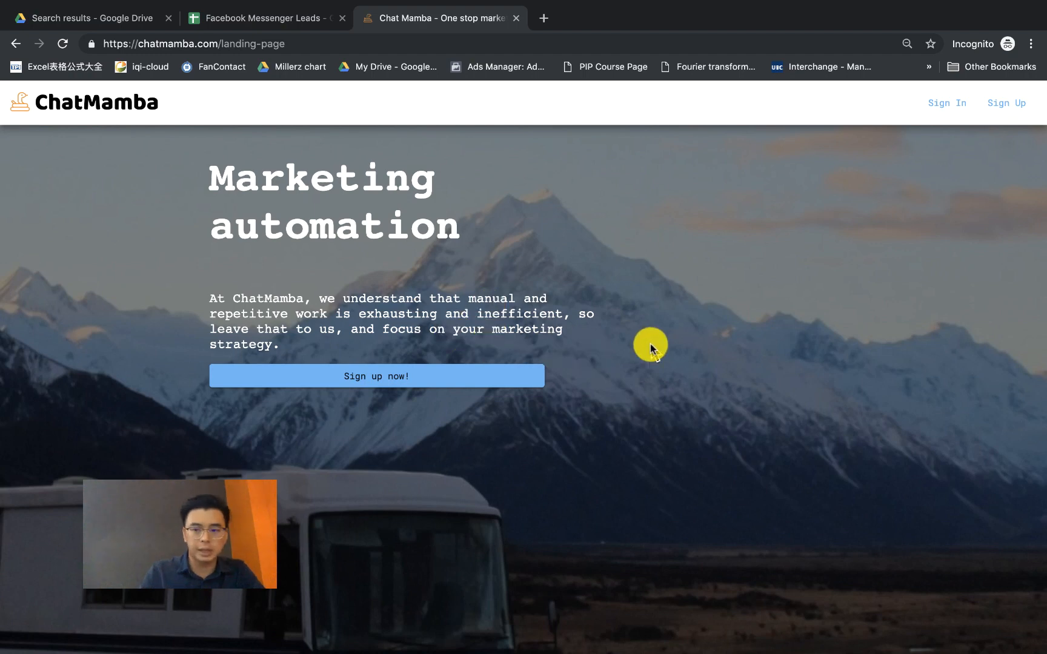
left_click(956, 105)
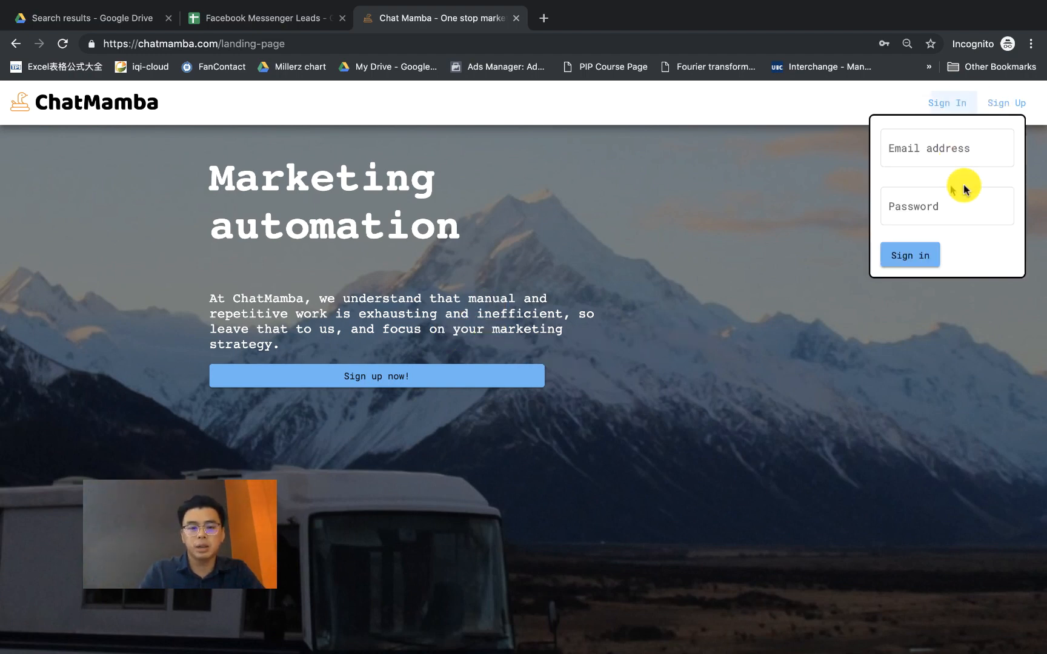
left_click(922, 155)
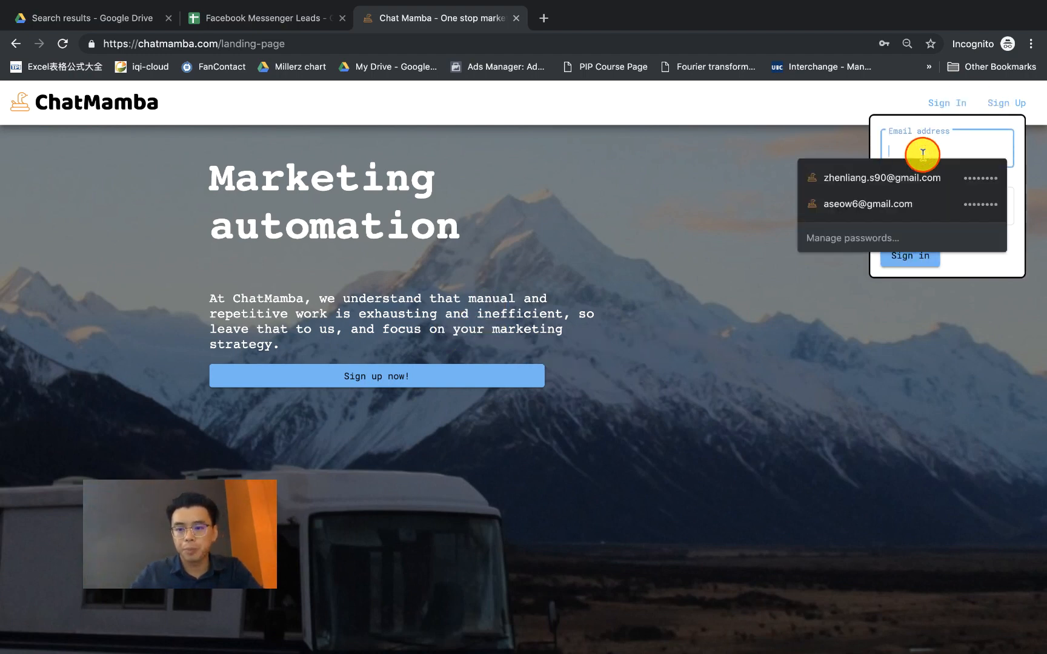
left_click(913, 198)
left_click(919, 267)
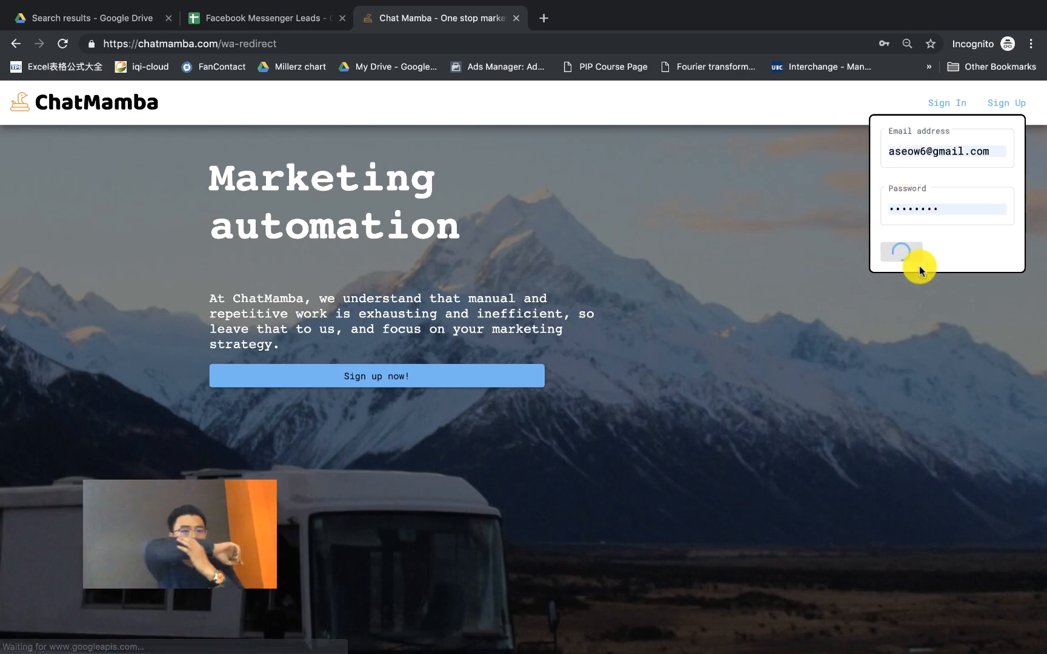
Step: Load facebook.com in a new tab and return to the empty ChatMamba links page
key("ctrl+t")
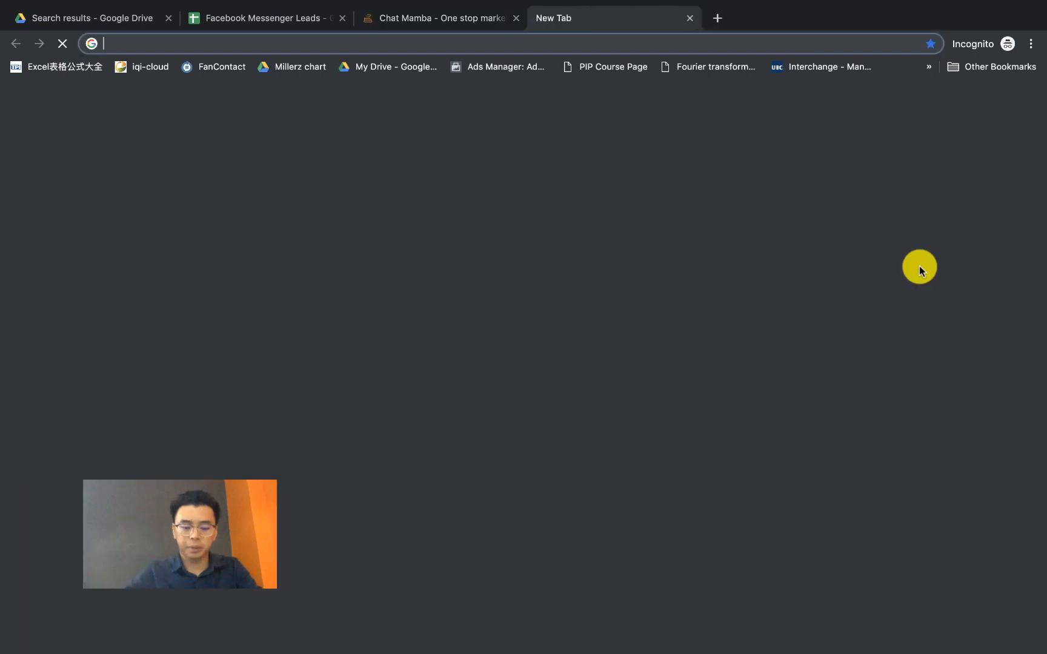
type("facebook.com")
key("Return")
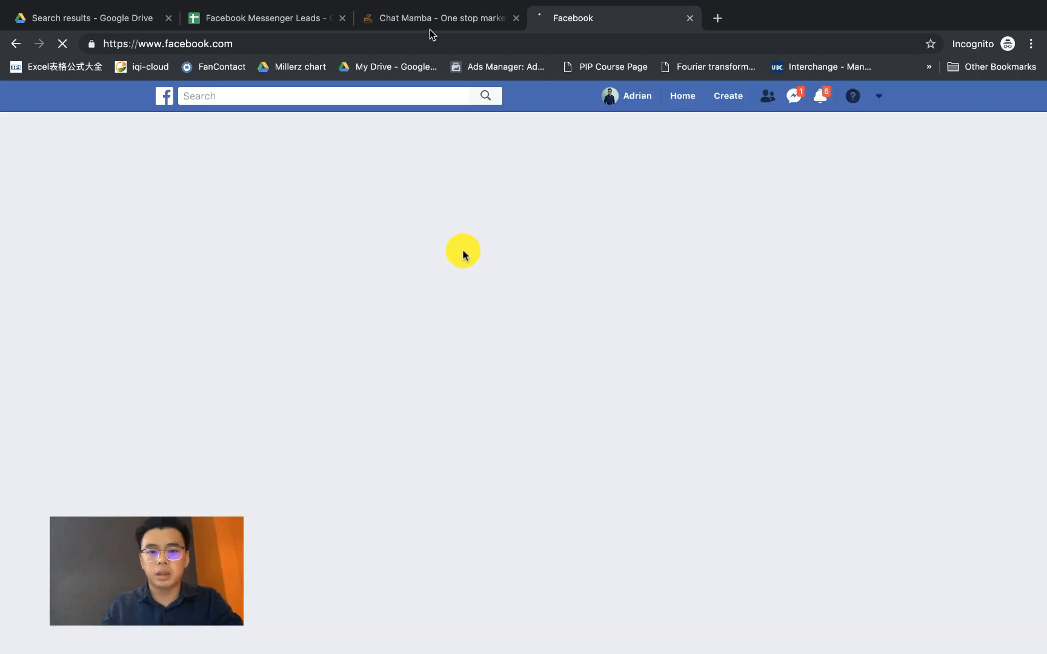
left_click(429, 22)
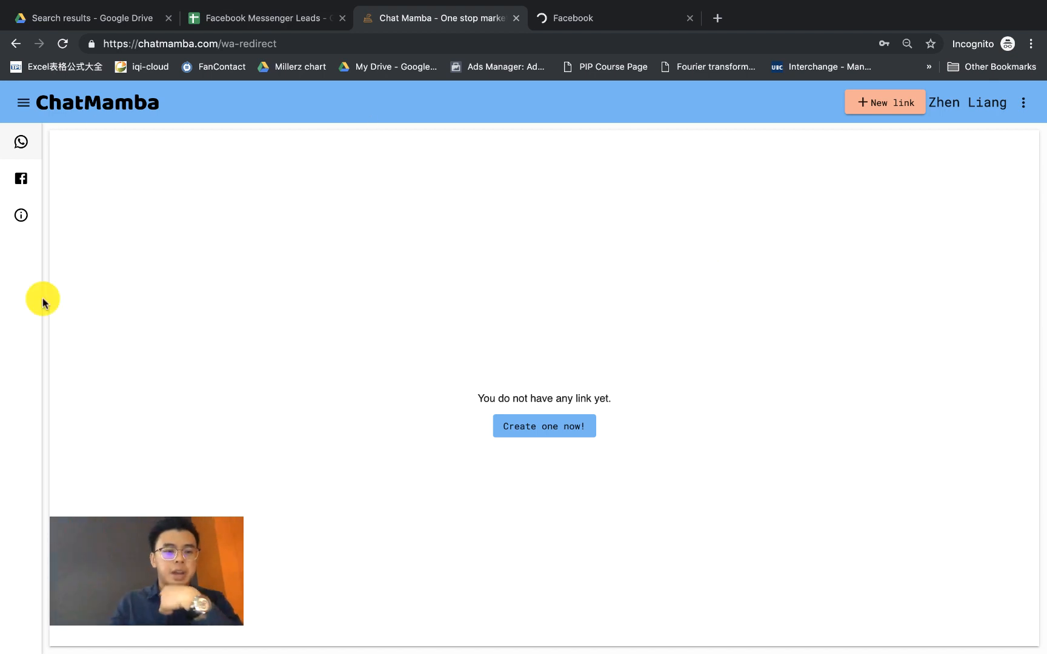
Step: From the Facebook auto-reply section, start connecting ChatMamba to a Facebook account with Continue with Facebook
left_click(32, 186)
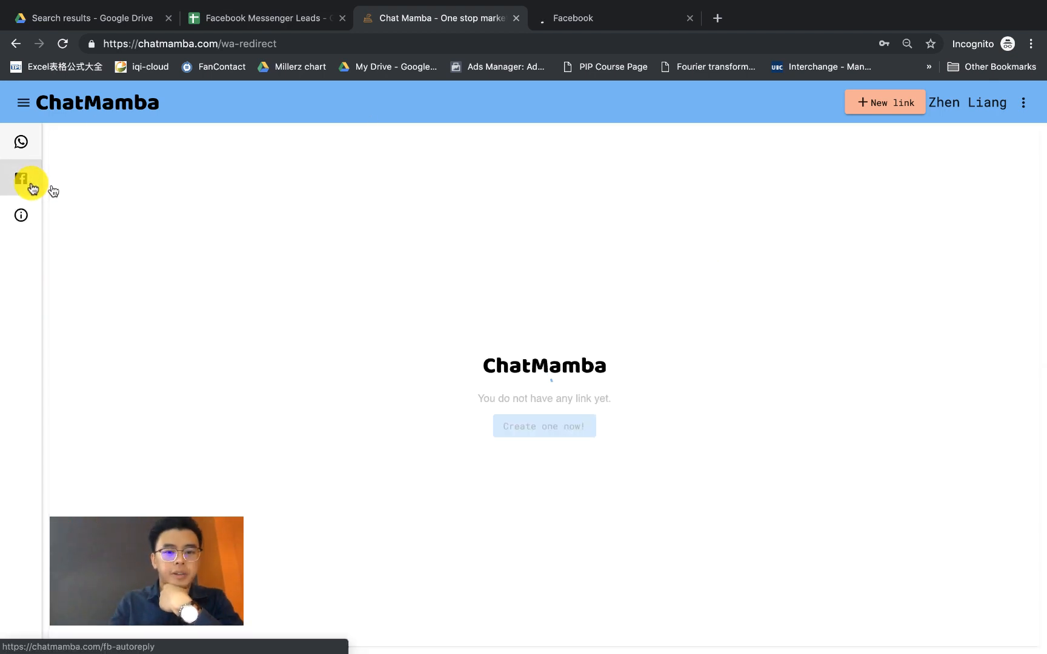
left_click(591, 260)
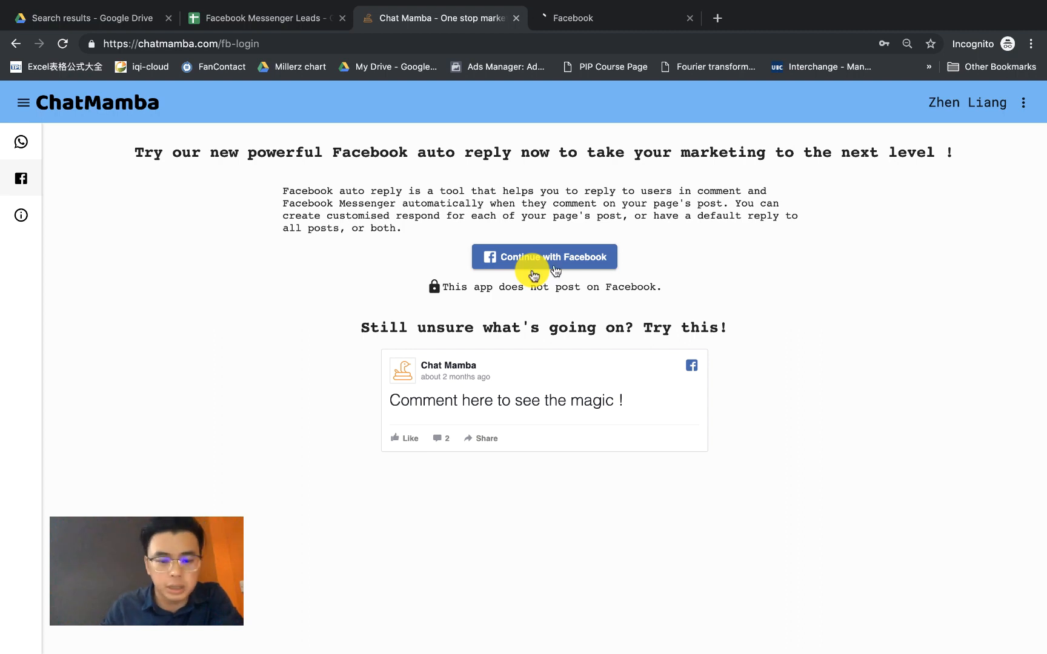
left_click(554, 265)
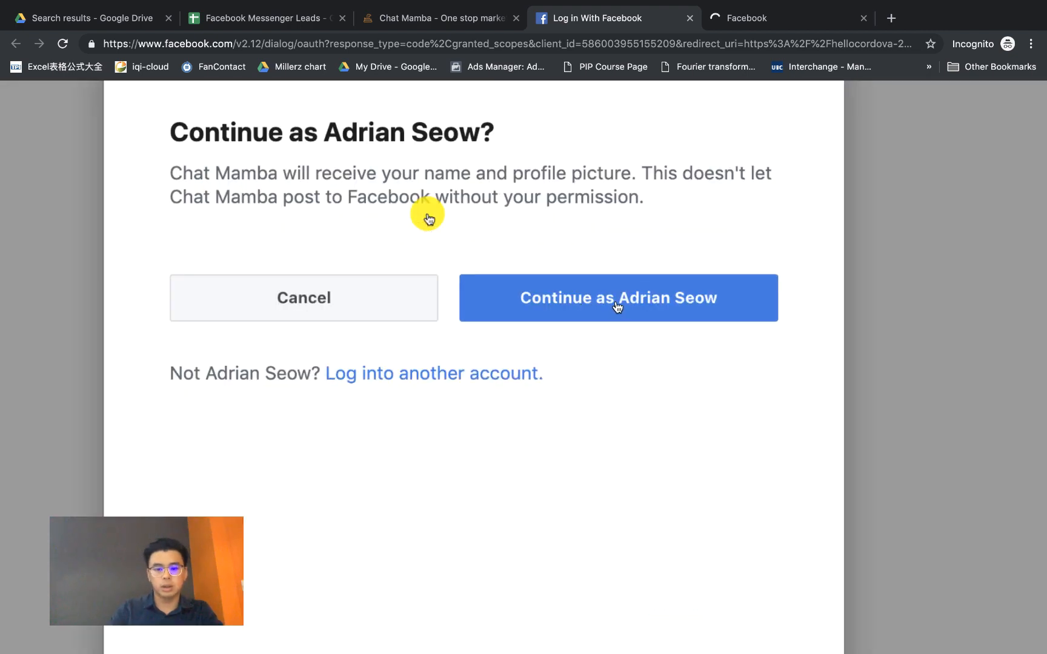
Step: Authorize Chat Mamba as the signed-in profile for only the Real Estate - Property page, then return to ChatMamba
left_click(617, 307)
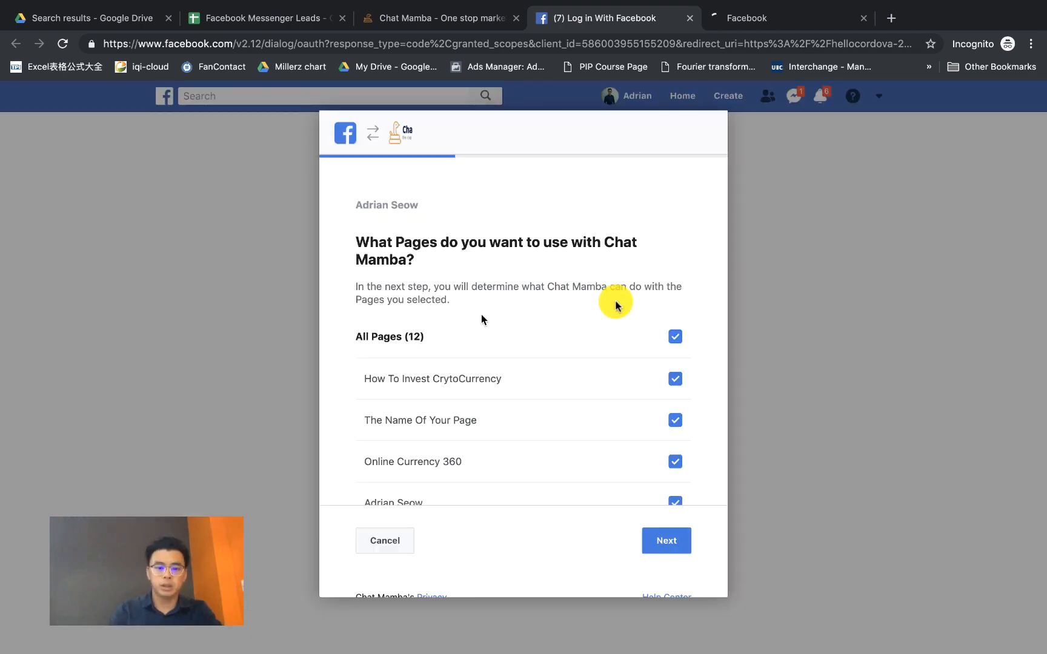
scroll(502, 343, "down", 3)
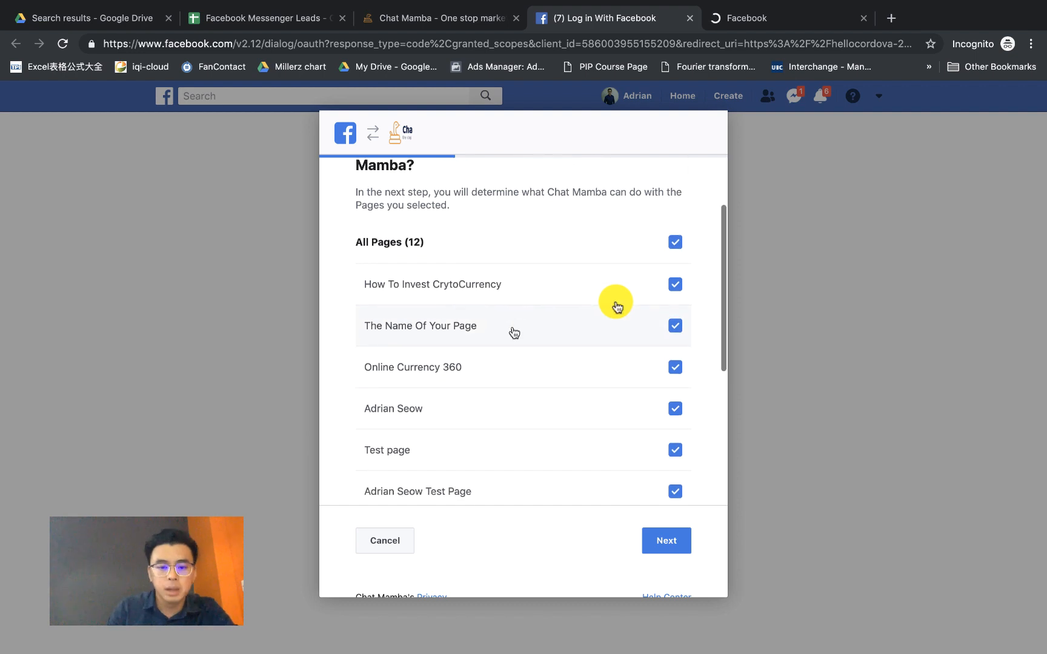
left_click(679, 246)
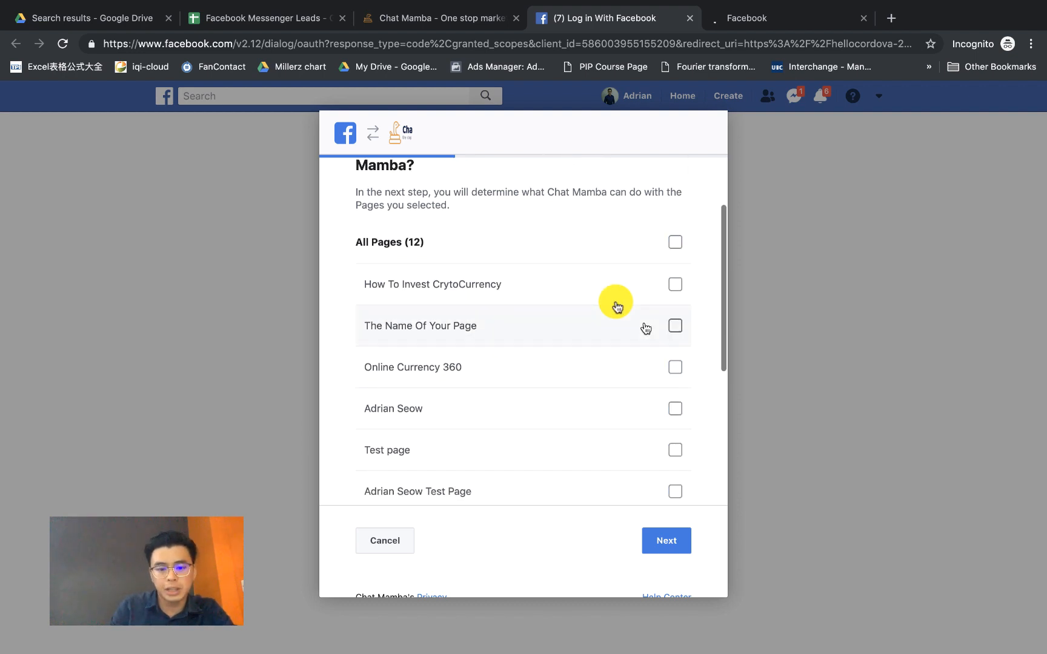
scroll(645, 327, "down", 3)
scroll(564, 297, "up", 1)
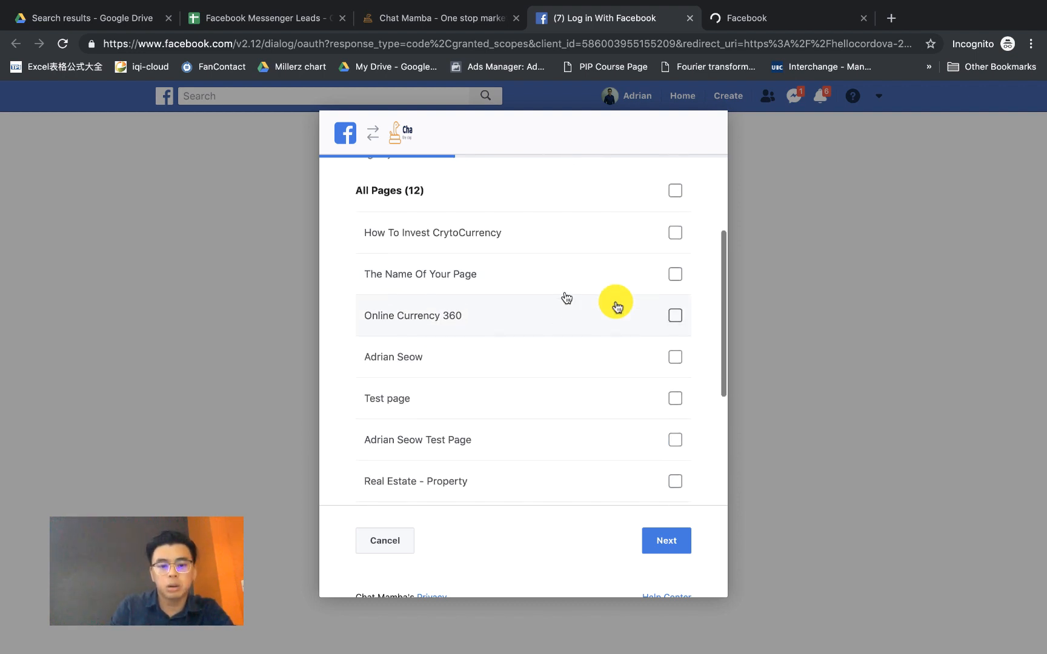
scroll(594, 493, "down", 3)
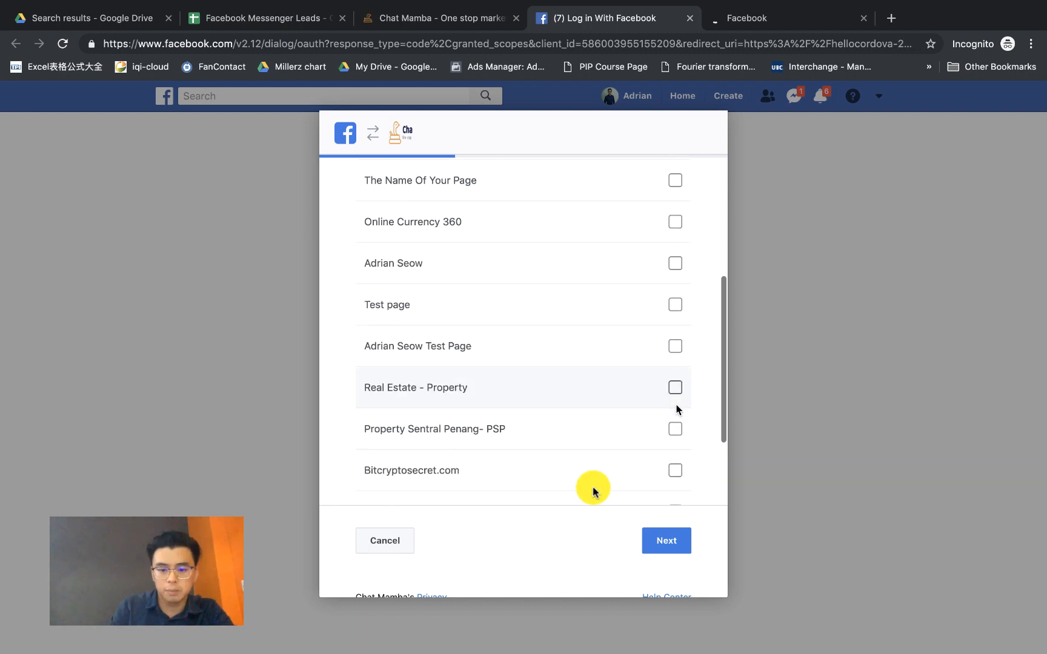
left_click(675, 387)
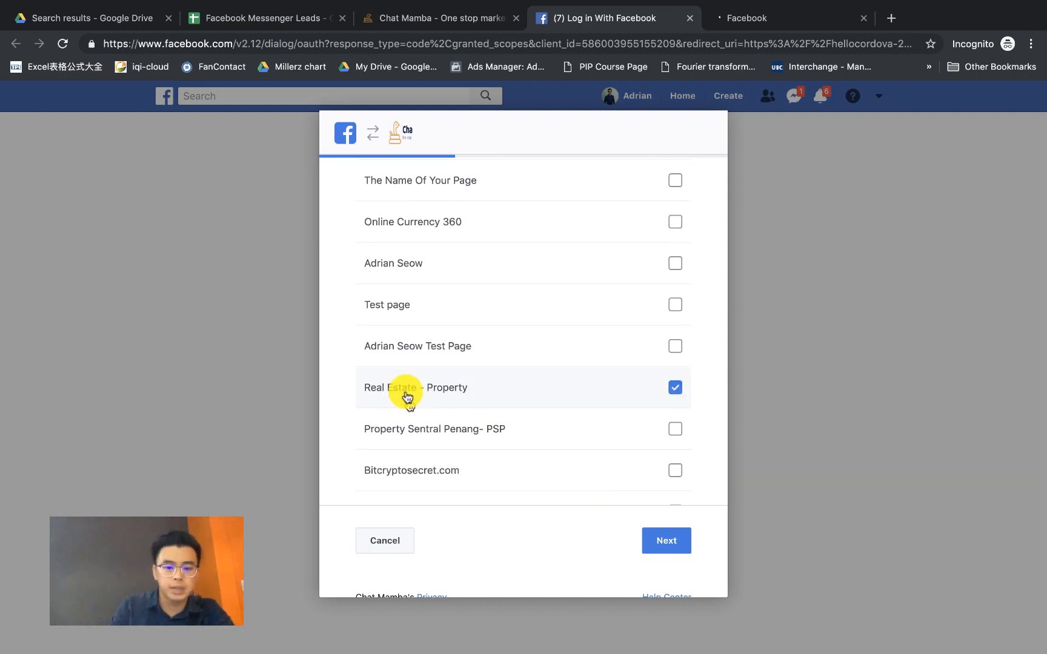
left_click(676, 548)
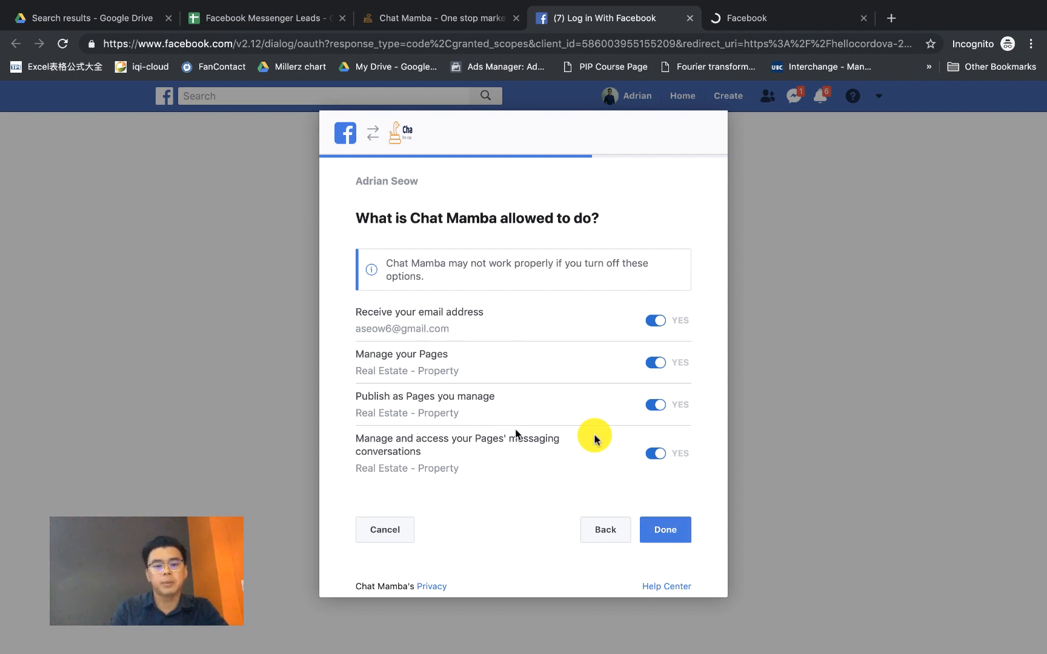
left_click(668, 531)
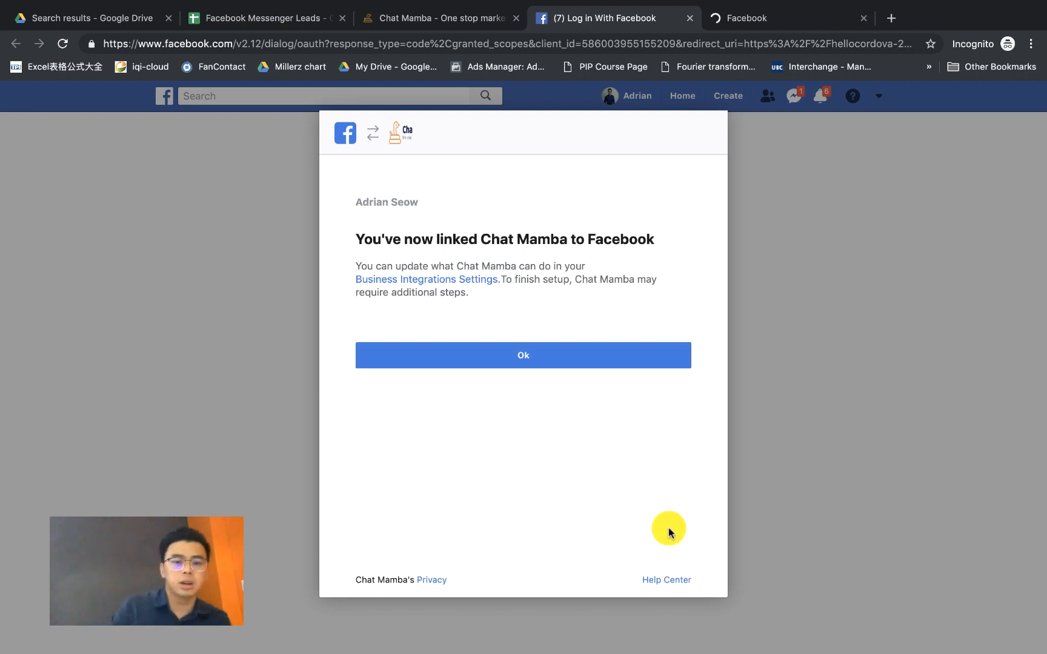
left_click(549, 361)
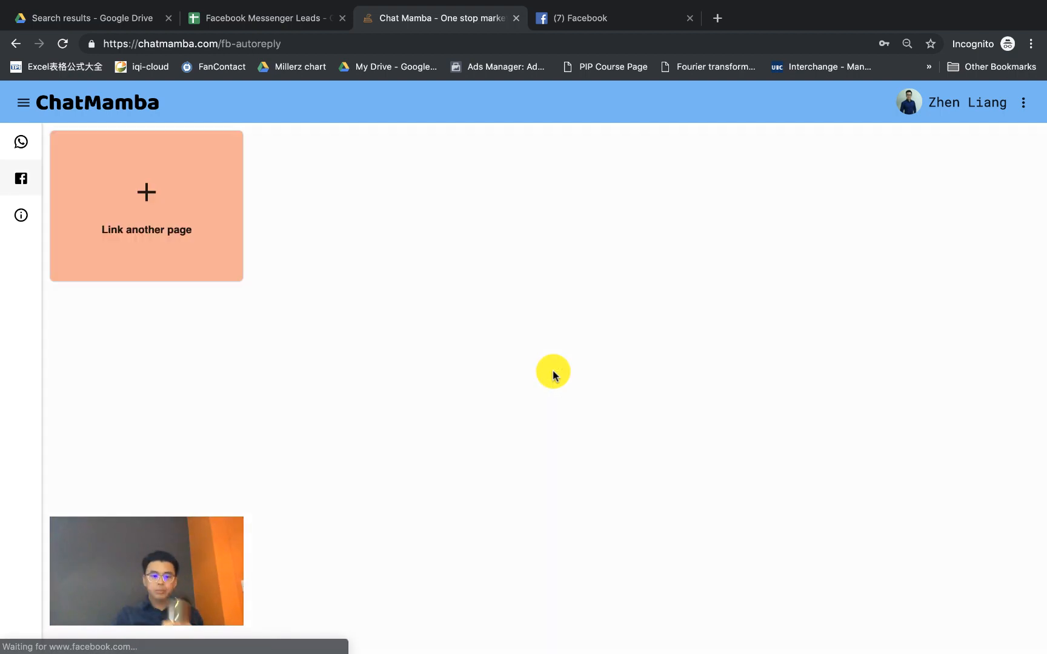
Step: Browse the Link another page list and close it without linking any page
left_click(91, 206)
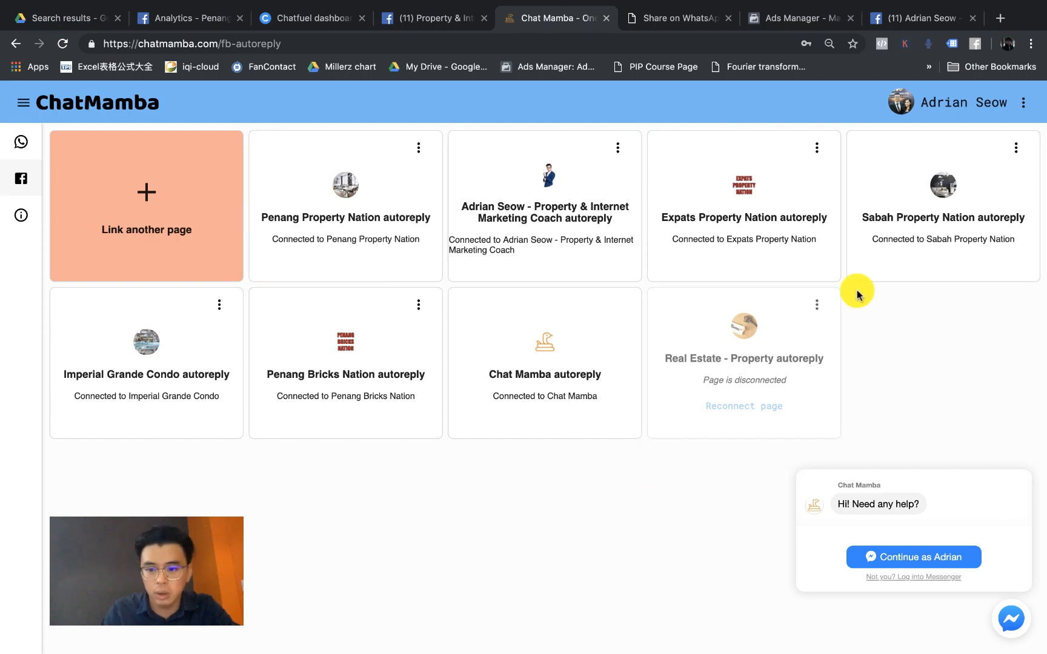
left_click(815, 310)
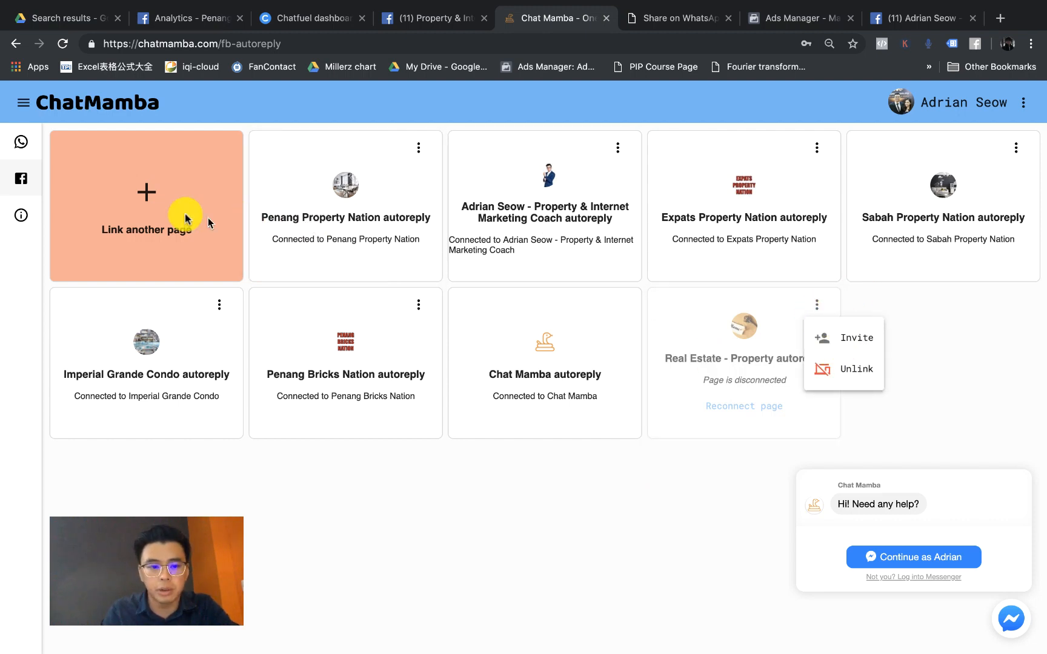
left_click(156, 210)
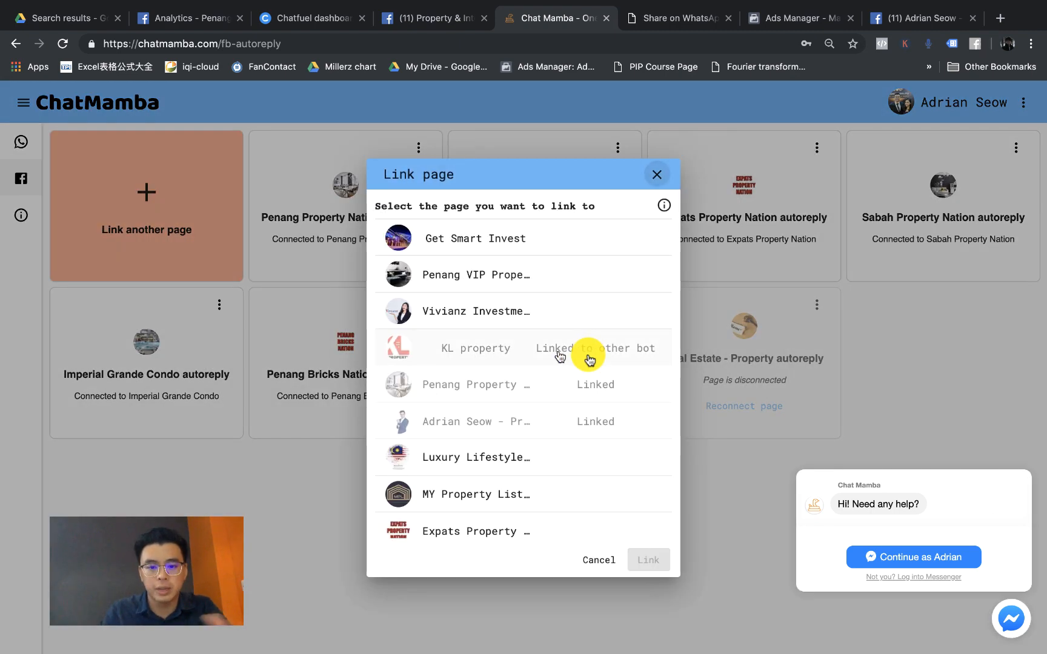
scroll(572, 385, "down", 3)
scroll(574, 388, "down", 10)
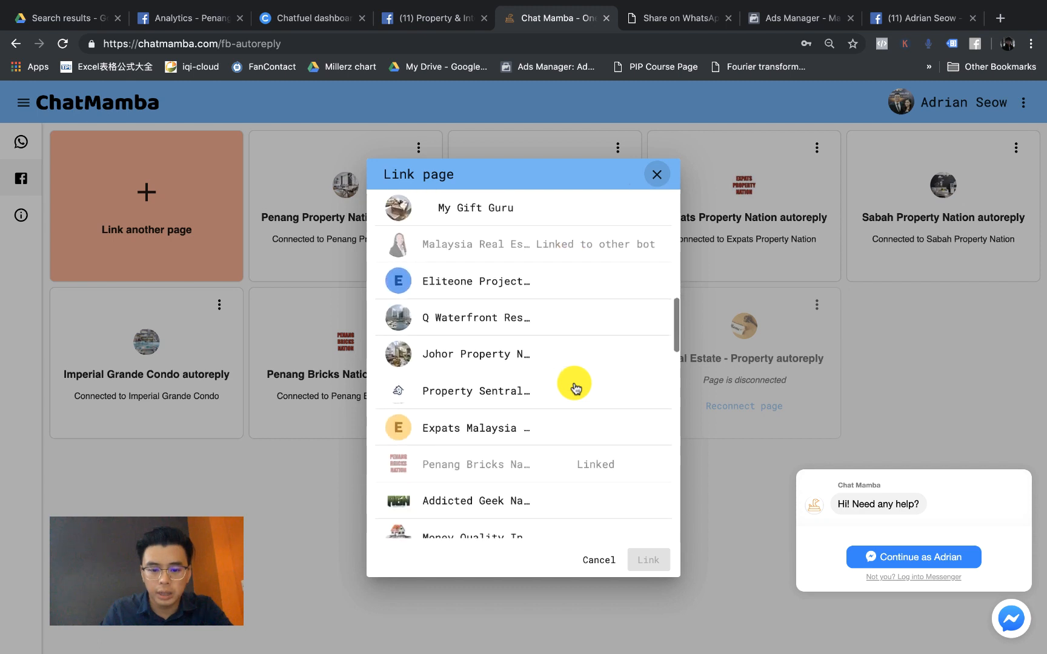
scroll(575, 388, "down", 5)
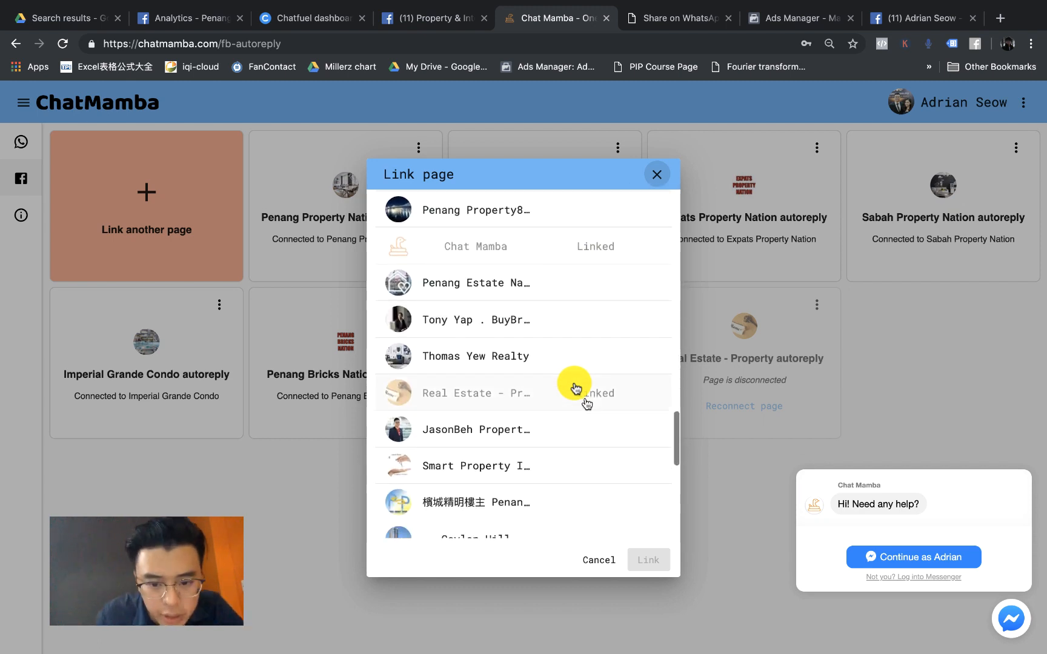
left_click(566, 399)
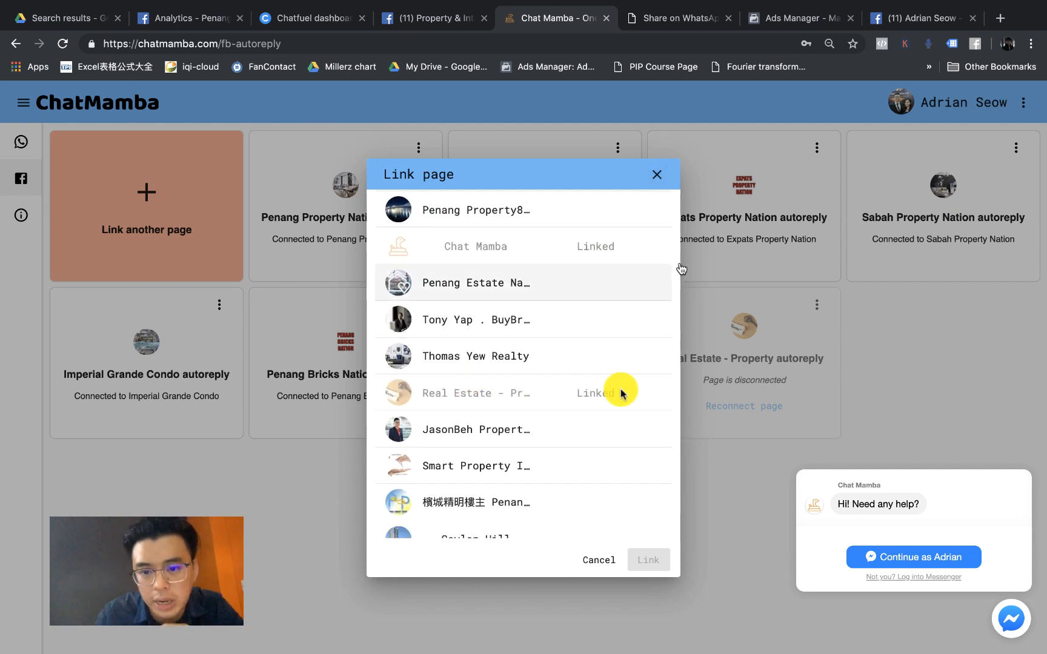
left_click(531, 396)
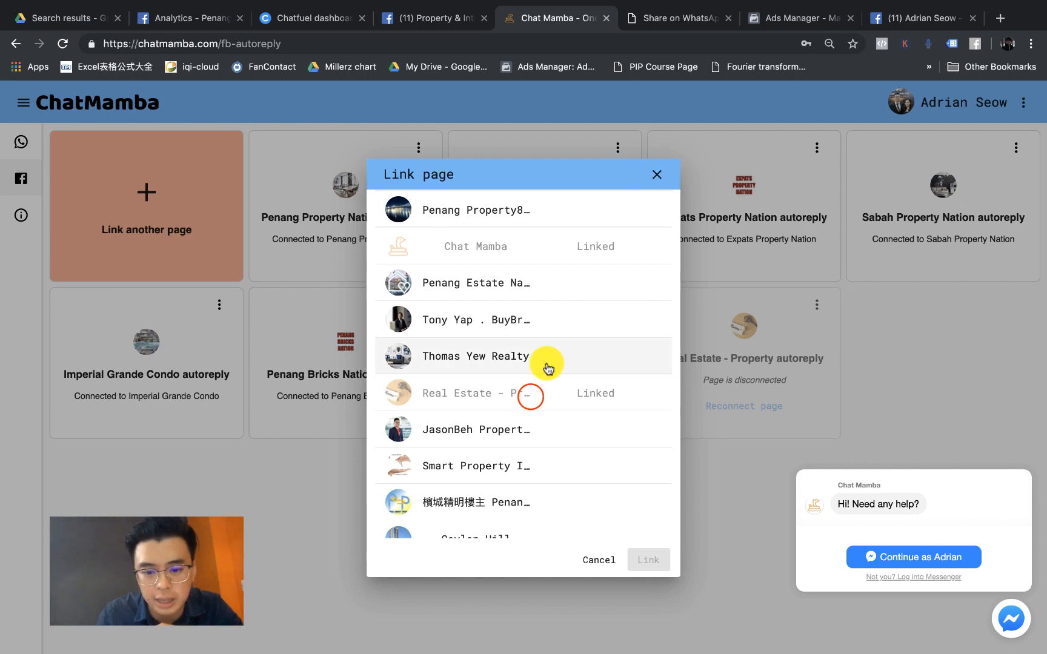
left_click(545, 364)
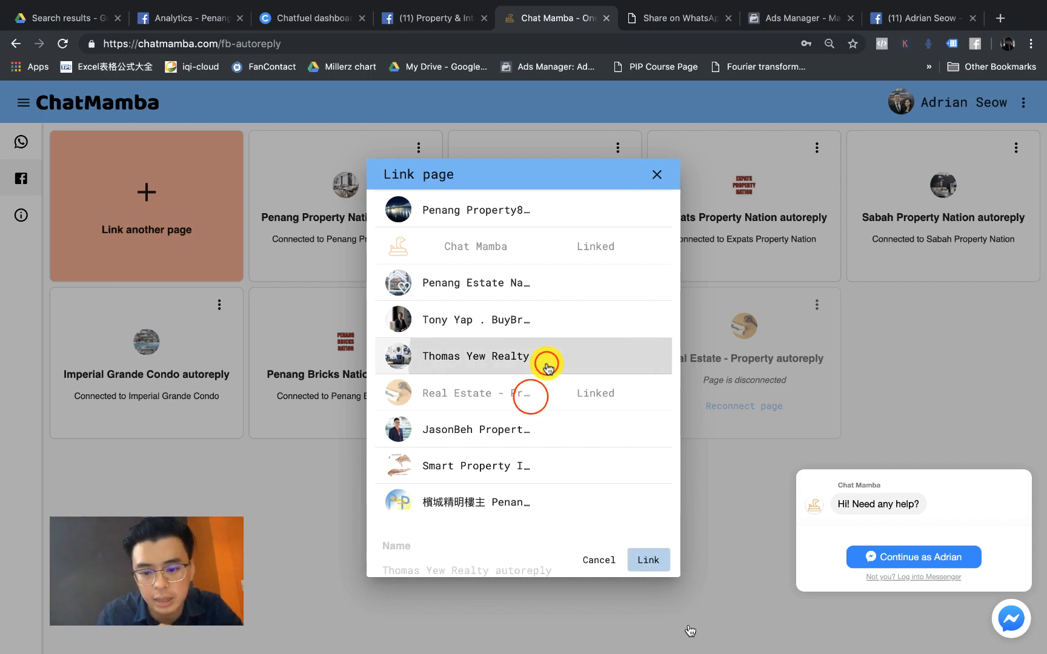
left_click(658, 175)
Step: Reconnect the Real Estate - Property page from its autoreply card
left_click(816, 305)
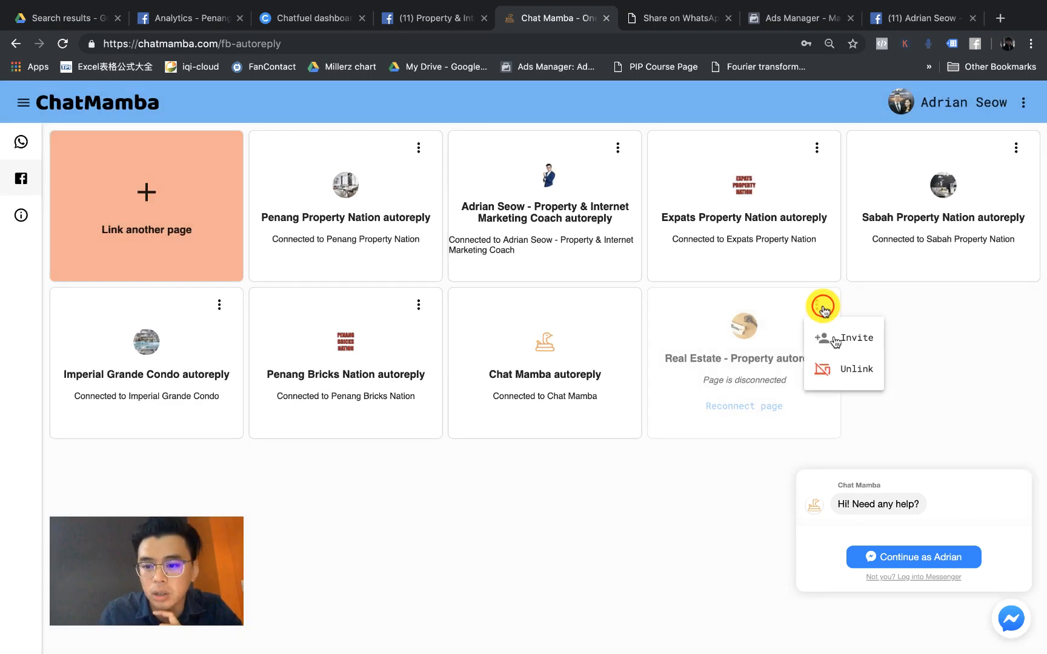
left_click(916, 333)
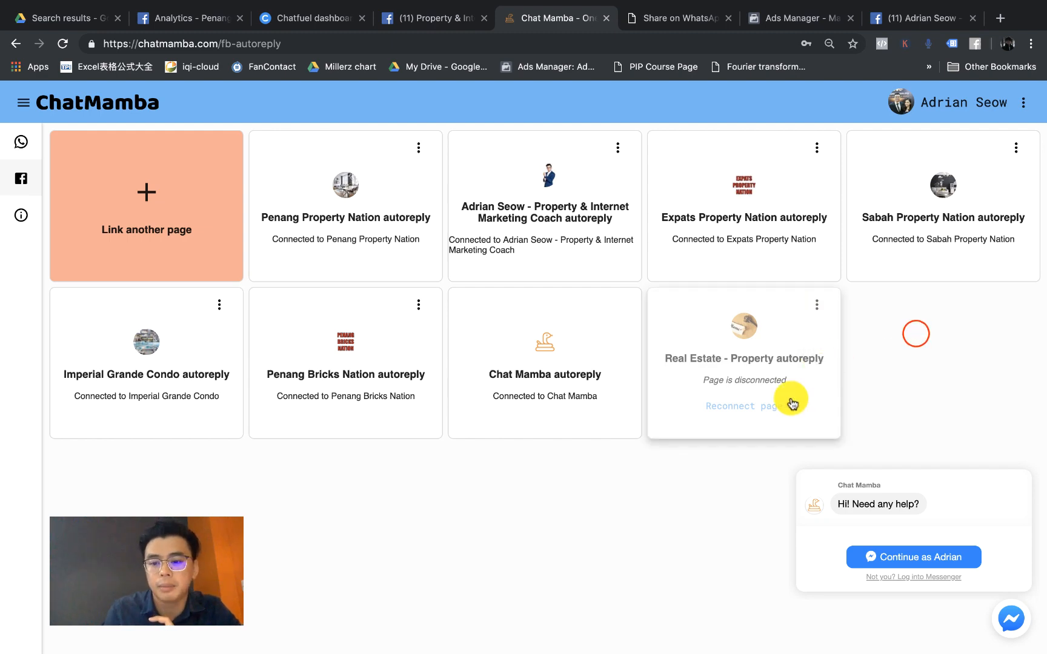
left_click(767, 407)
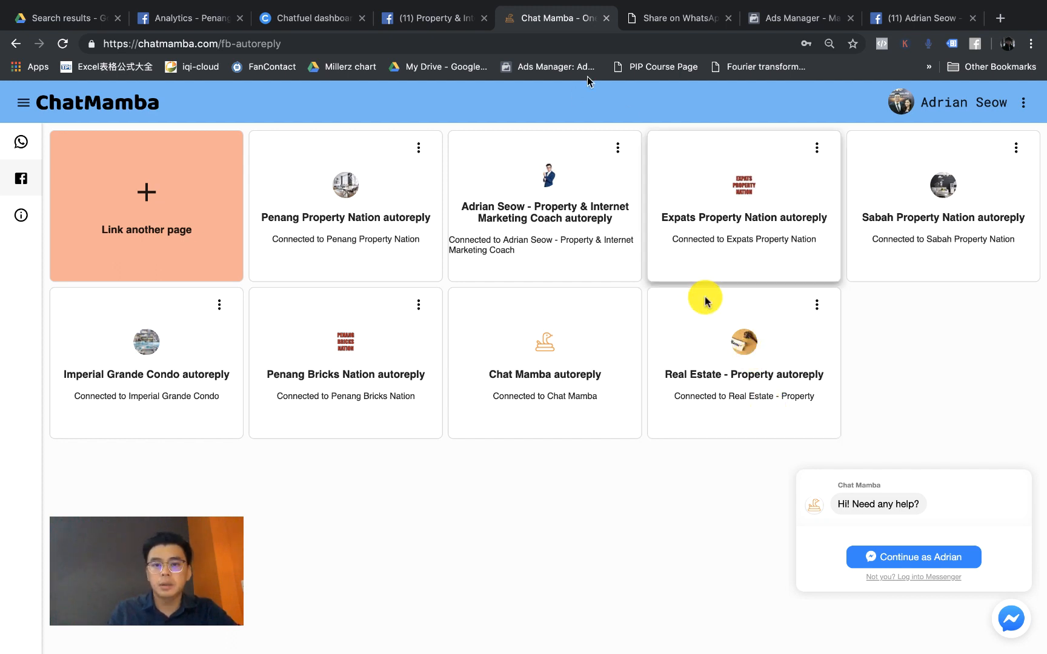
left_click(428, 22)
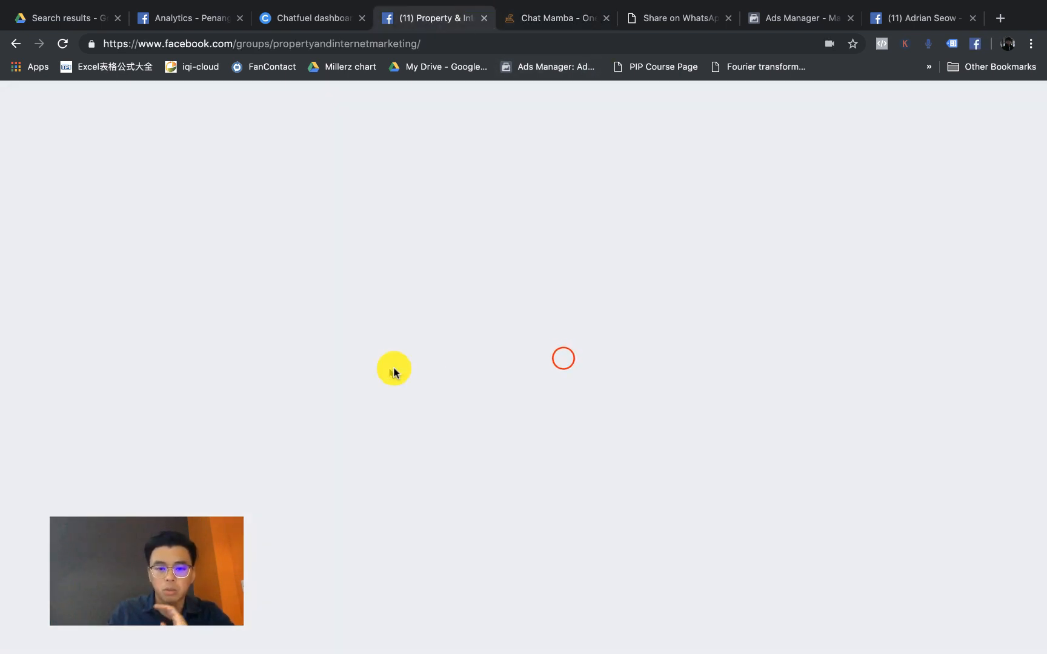
Step: Scroll the Facebook Page post's comment thread to find Chat Mamba's replies, then return to the ChatMamba dashboard
key("super+9")
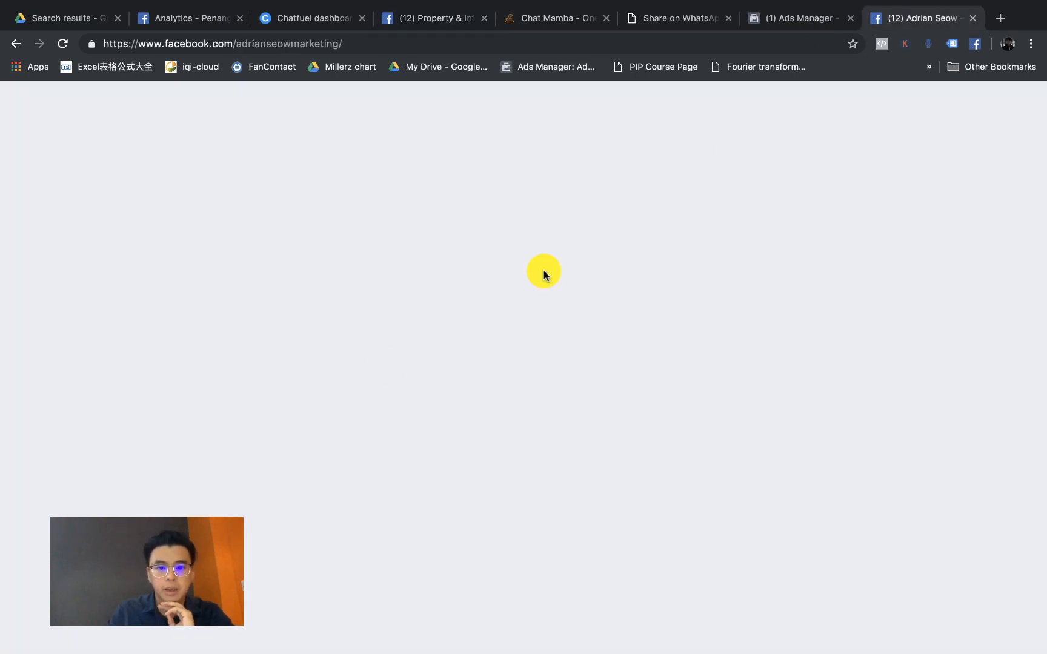
scroll(543, 276, "up", 4)
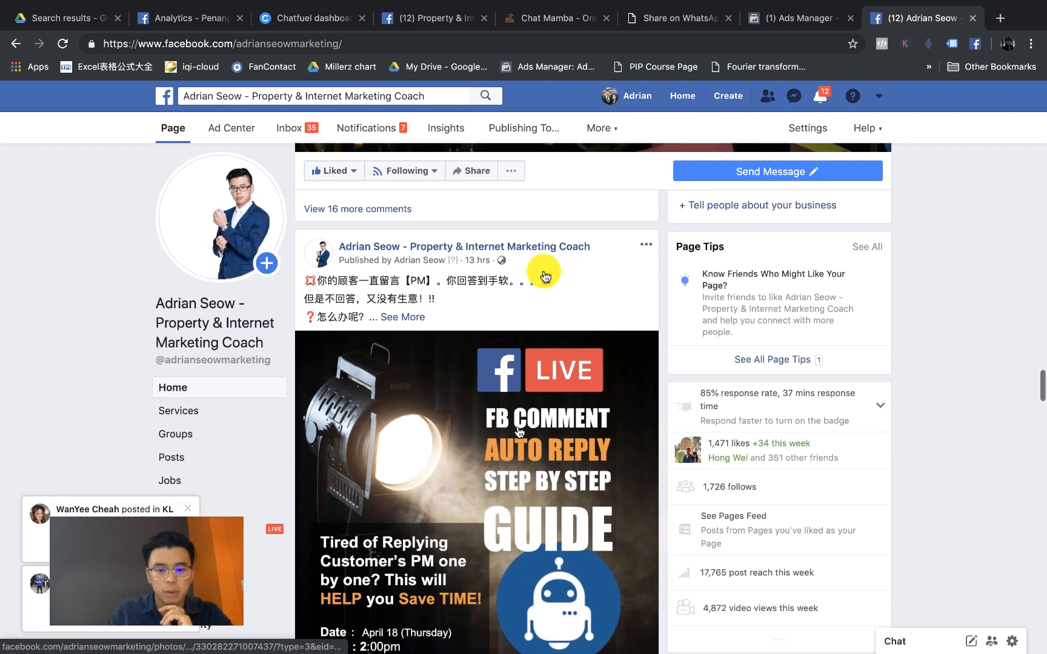
scroll(543, 275, "down", 8)
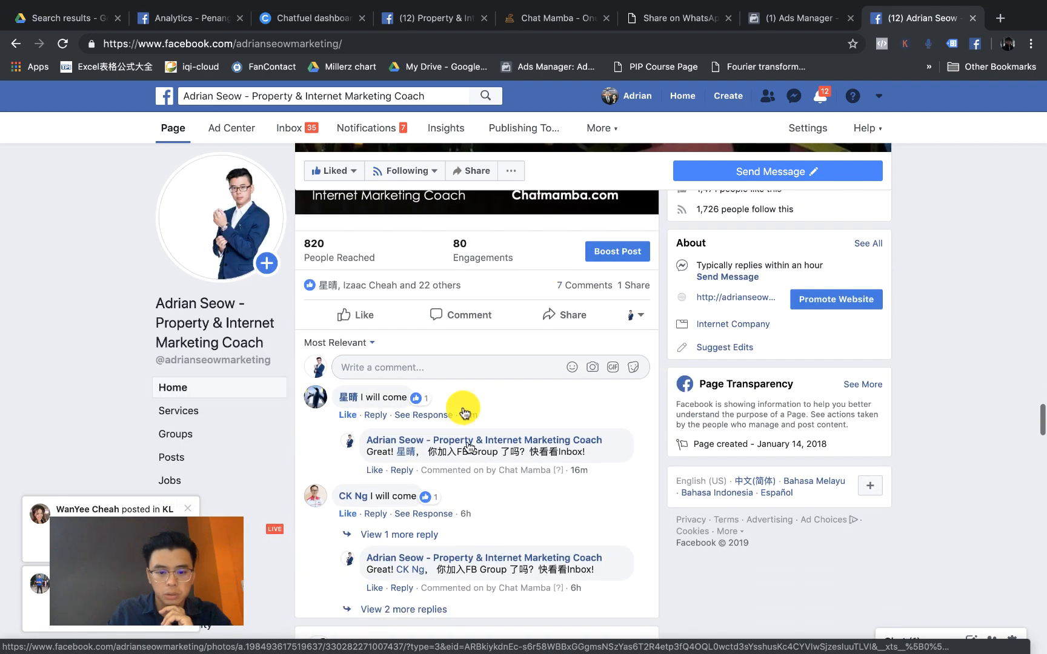
scroll(461, 451, "down", 2)
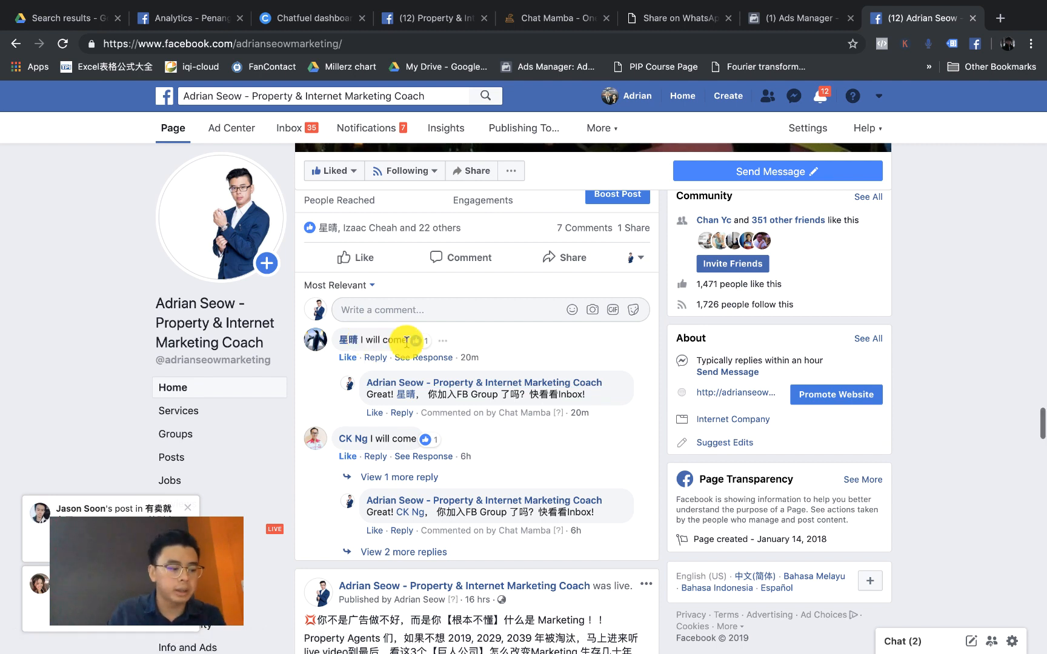
mouse_move(440, 438)
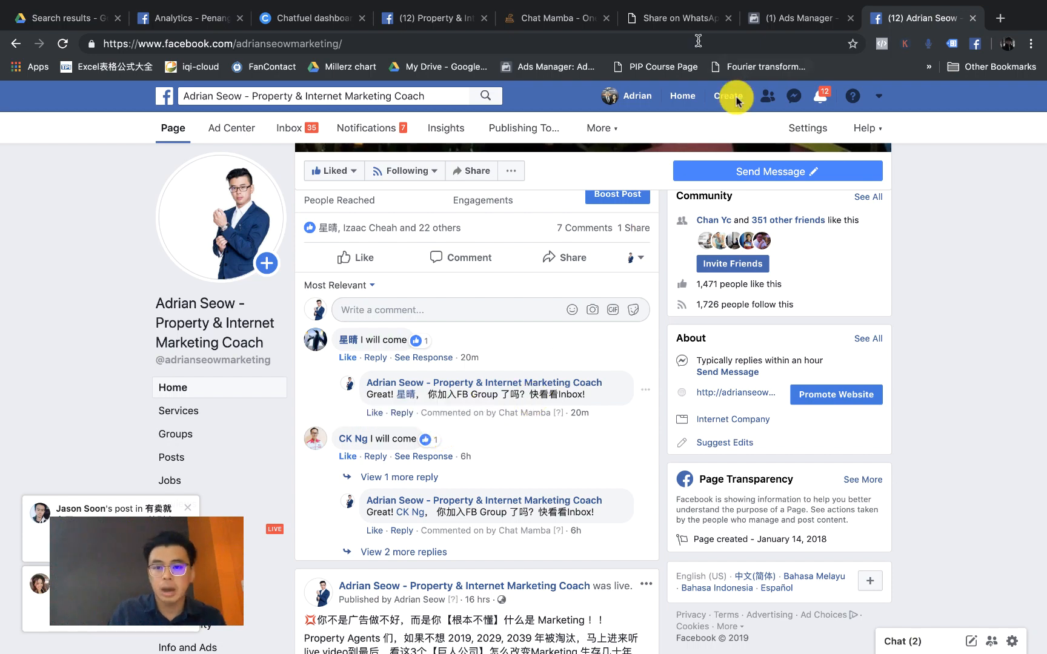
left_click(555, 16)
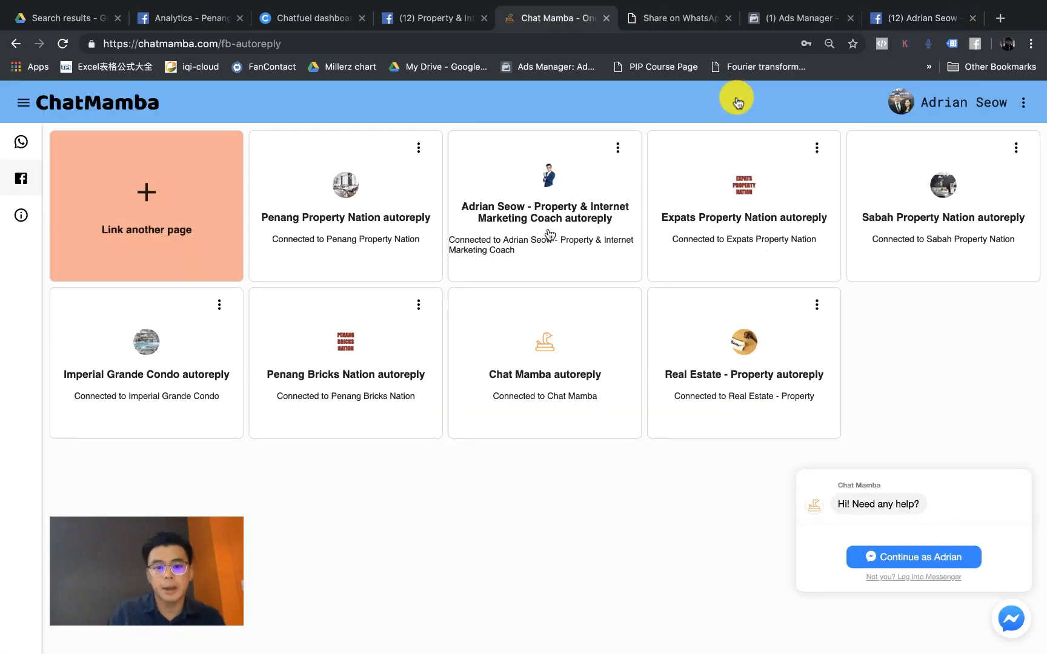
Step: Open the Real Estate - Property autoreply card to view its Reply rules
left_click(761, 368)
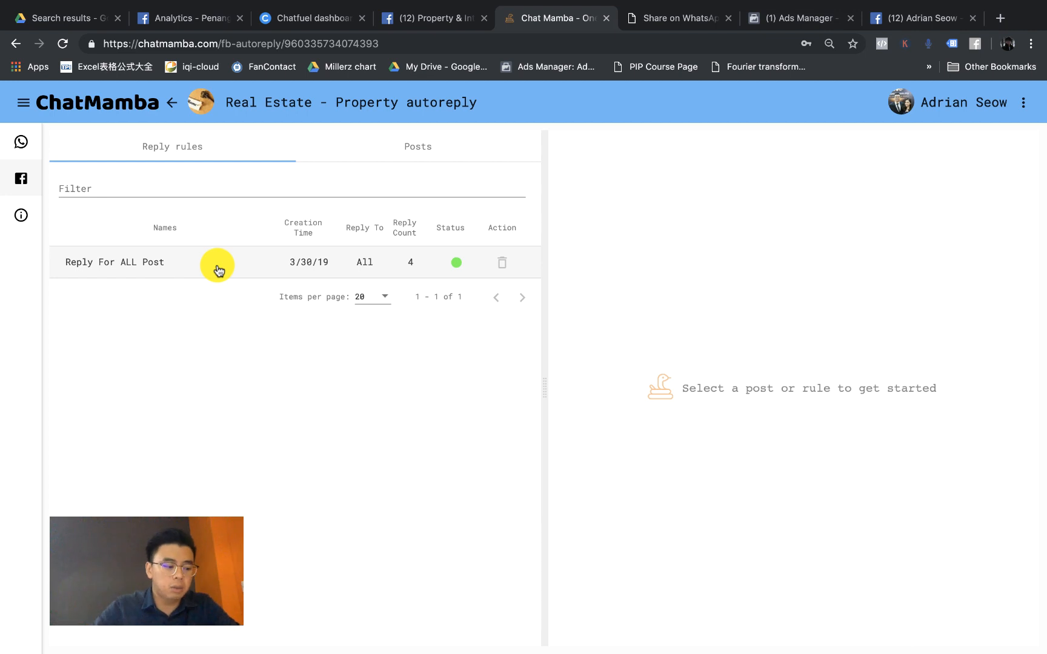
left_click(120, 273)
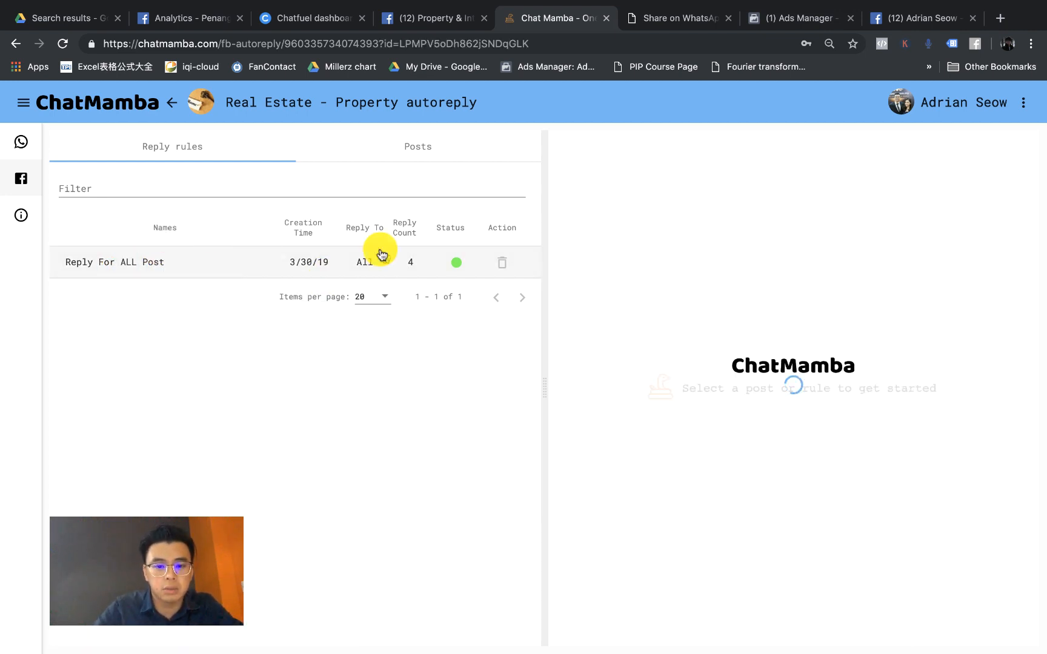
left_click(458, 262)
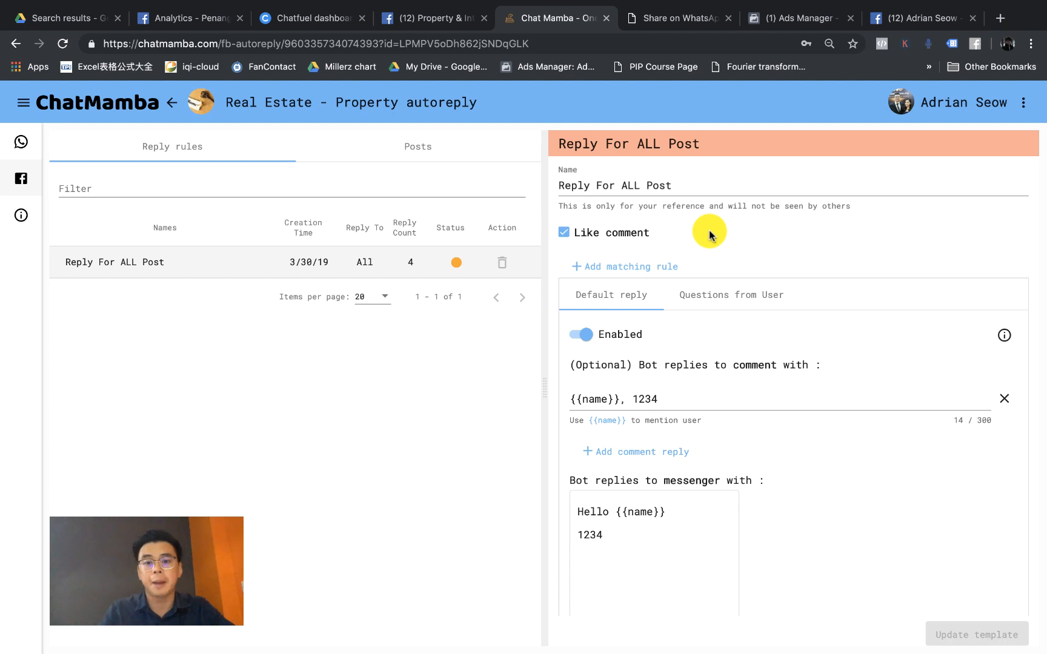
scroll(636, 230, "up", 5)
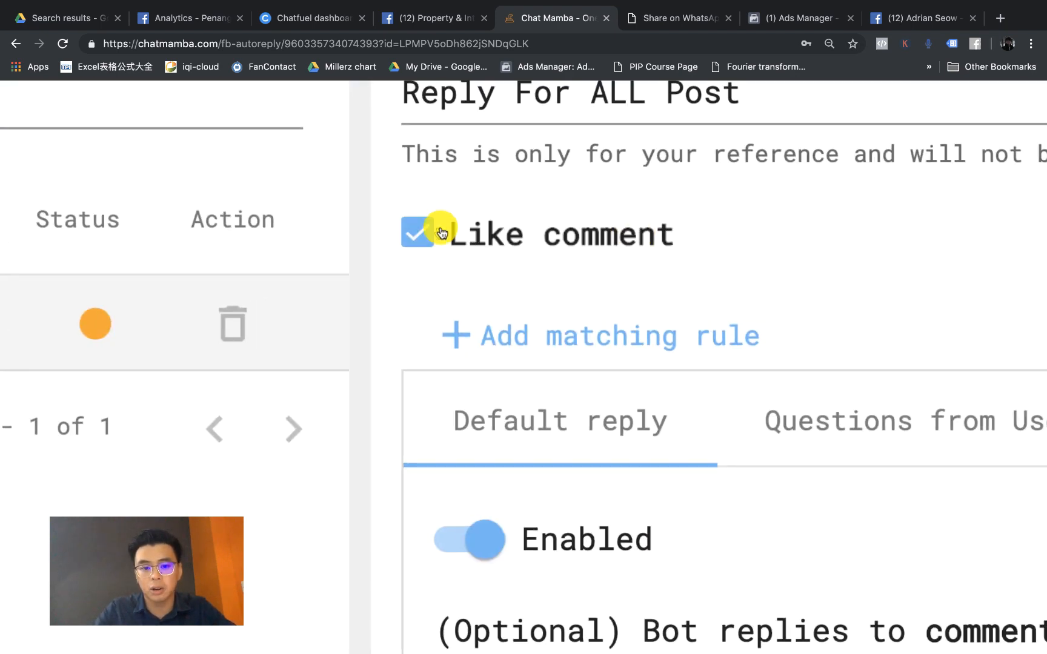
scroll(441, 234, "down", 5)
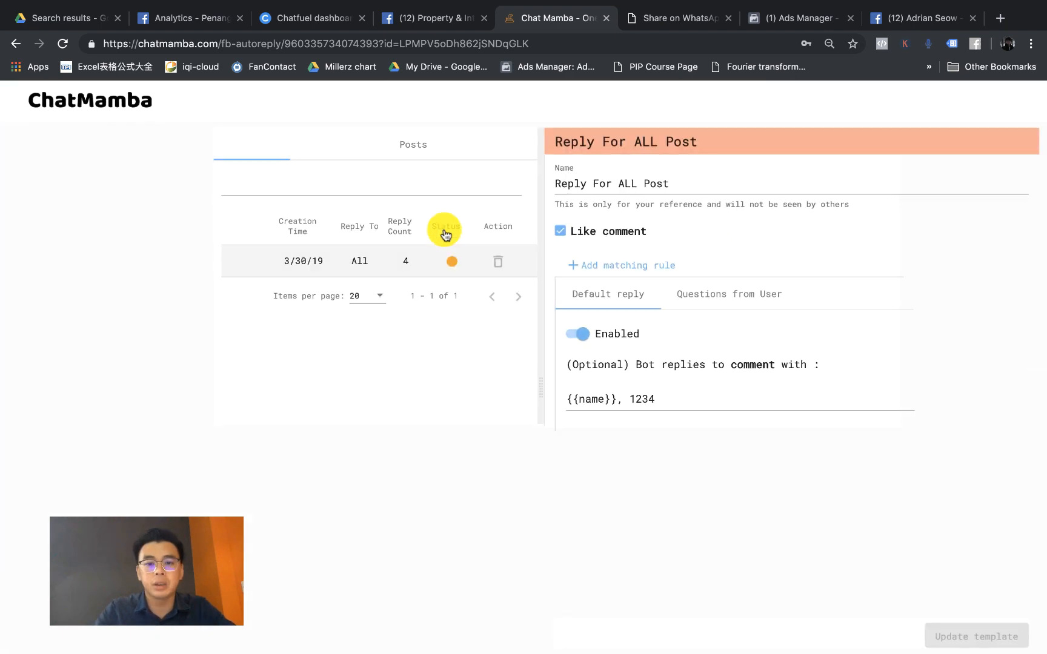
left_click(565, 234)
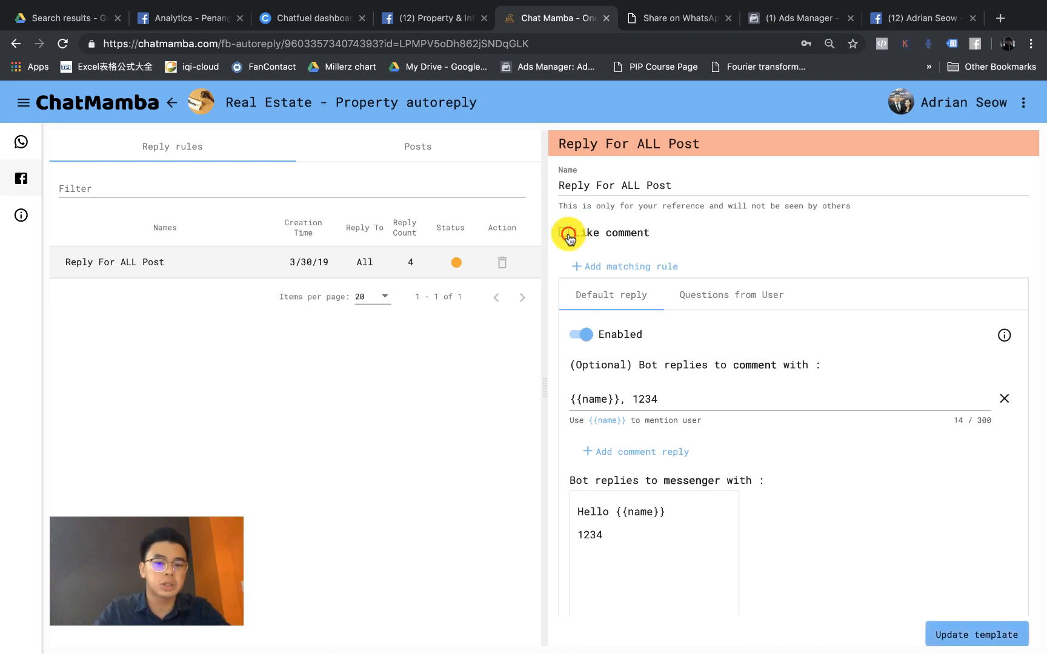
left_click(567, 234)
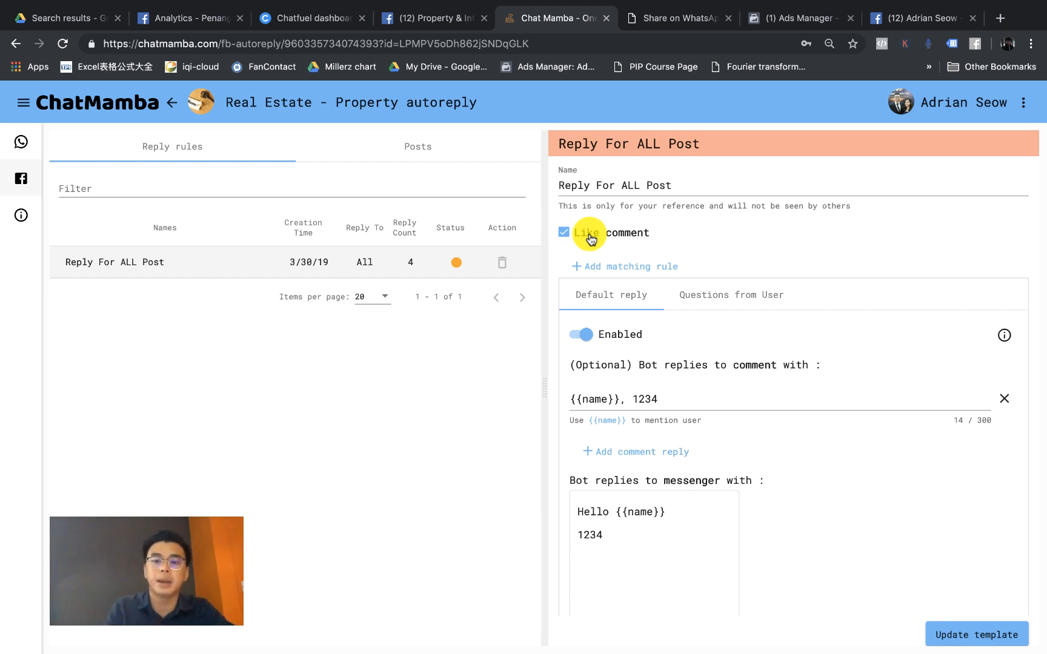
Step: Switch off the default reply and the Questions from User rule
left_click(590, 338)
left_click(714, 297)
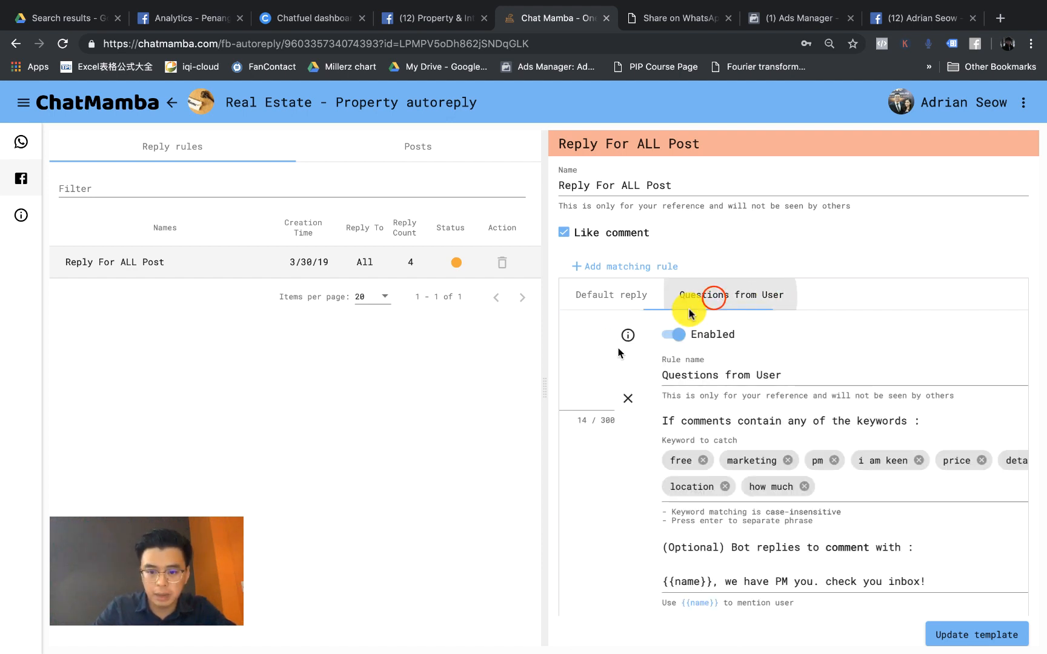
left_click(584, 337)
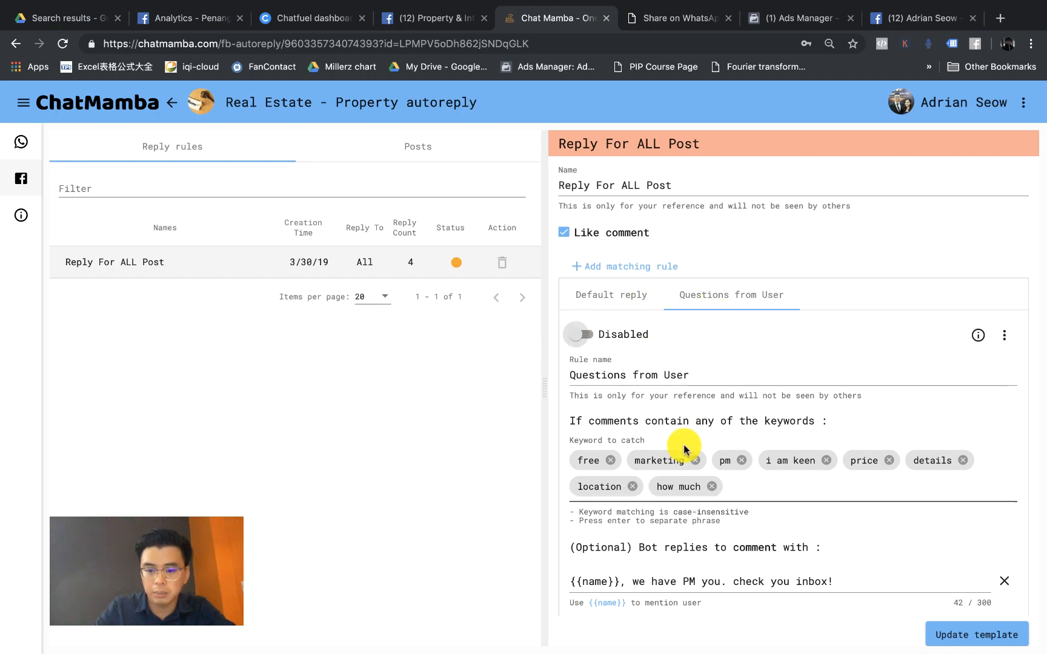
Step: Delete the keywords free, marketing, i am keen, price, details, location and how much, leaving only pm
left_click(611, 461)
left_click(640, 460)
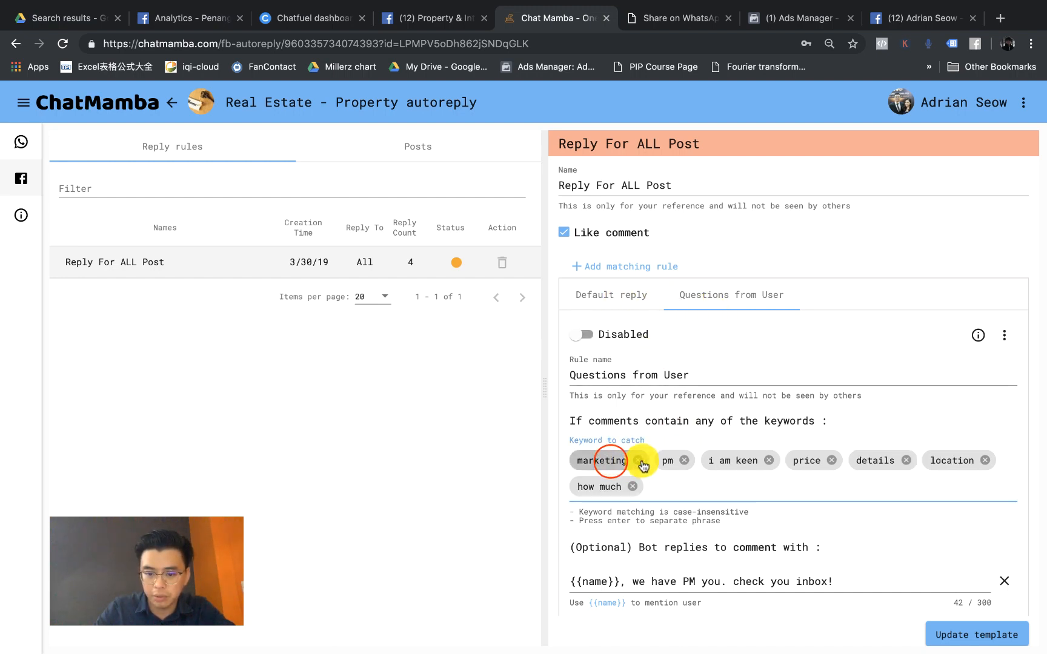
left_click(682, 461)
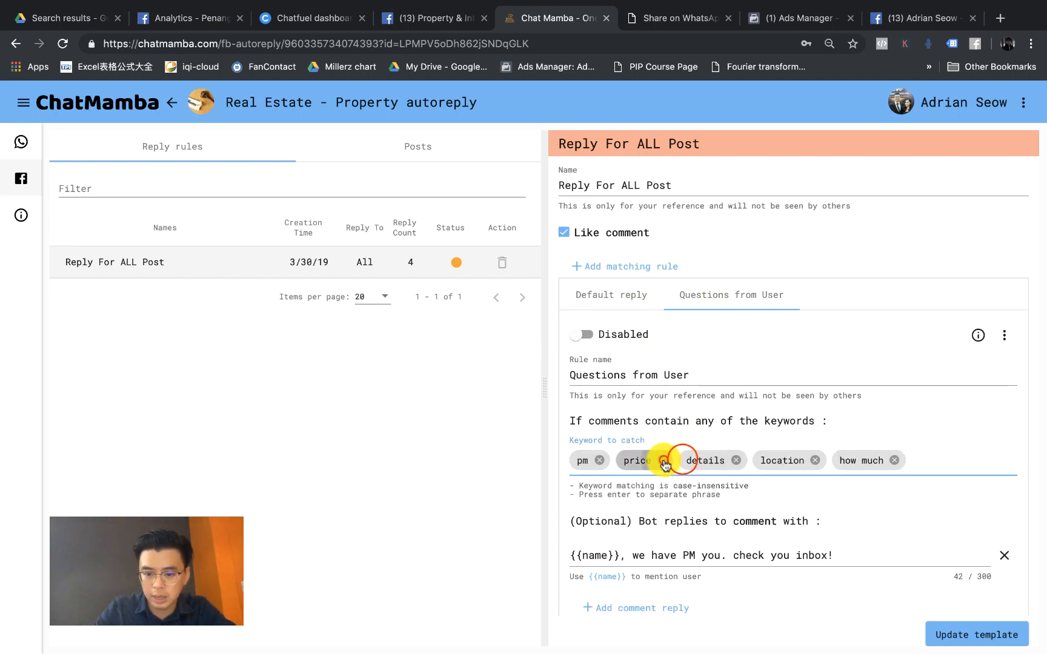
left_click(671, 462)
left_click(667, 460)
left_click(676, 460)
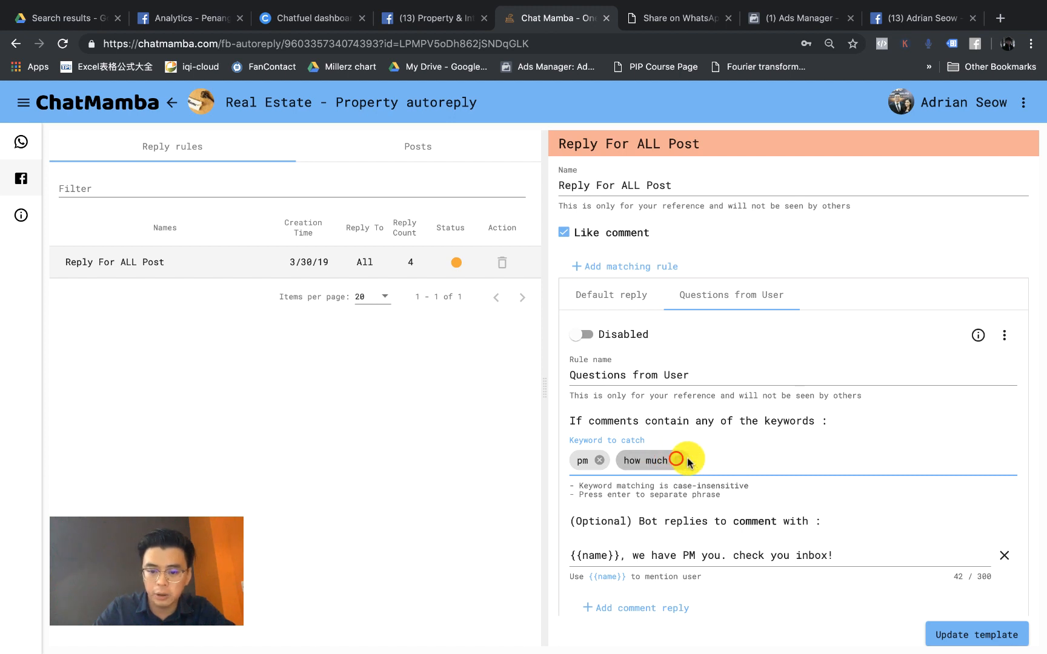
left_click(680, 461)
Step: Return to the Default reply settings, widen the editing pane and edit the default comment reply text
left_click(628, 298)
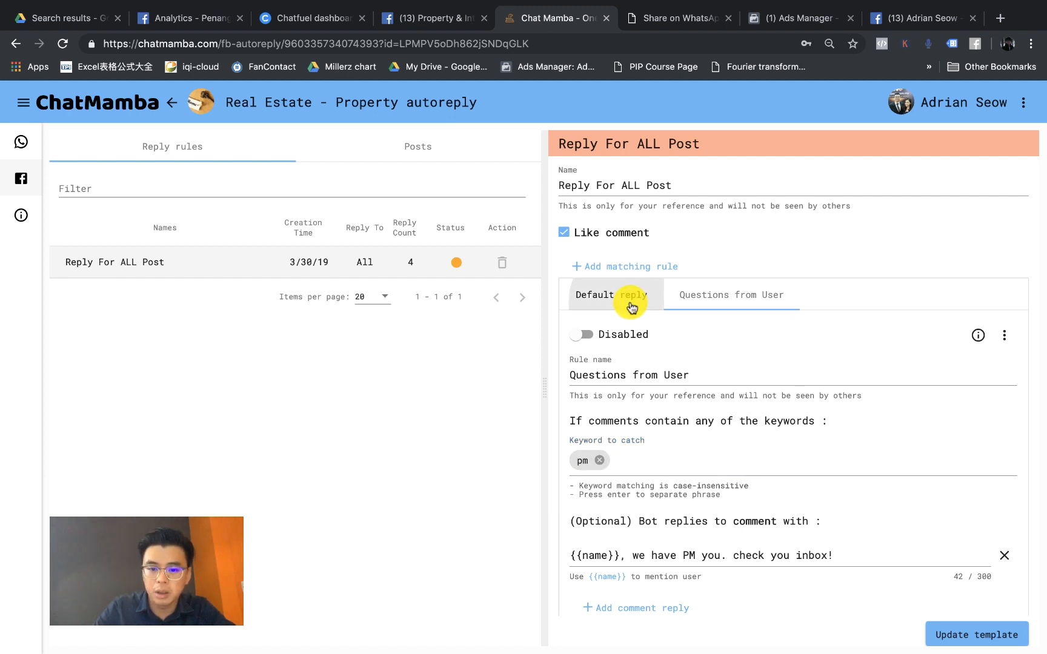
scroll(695, 303, "up", 5)
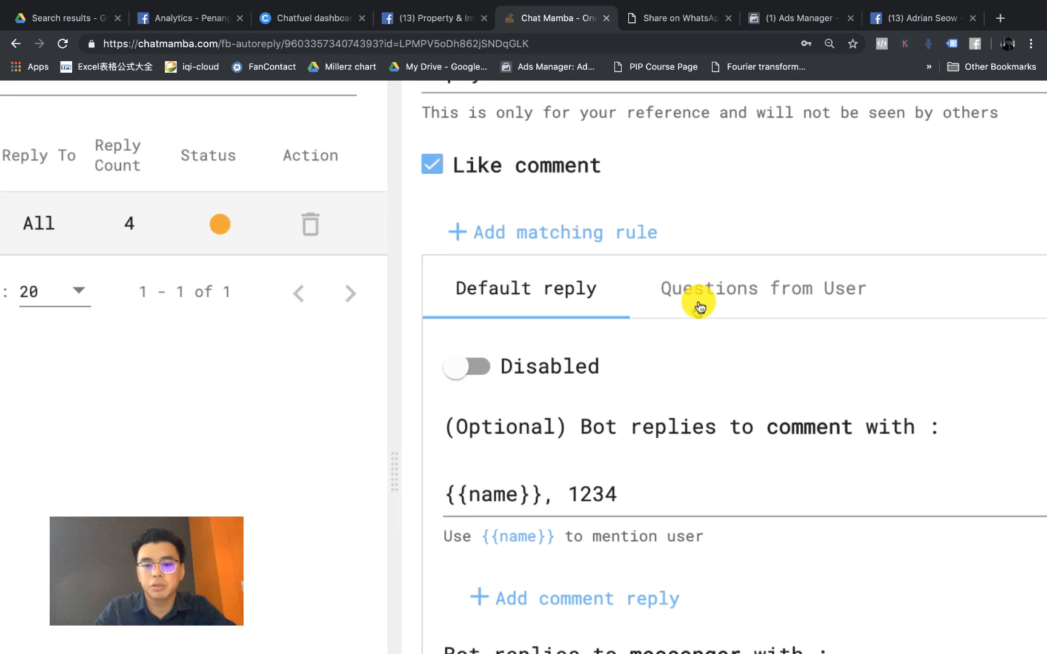
left_click_drag(393, 375, 103, 349)
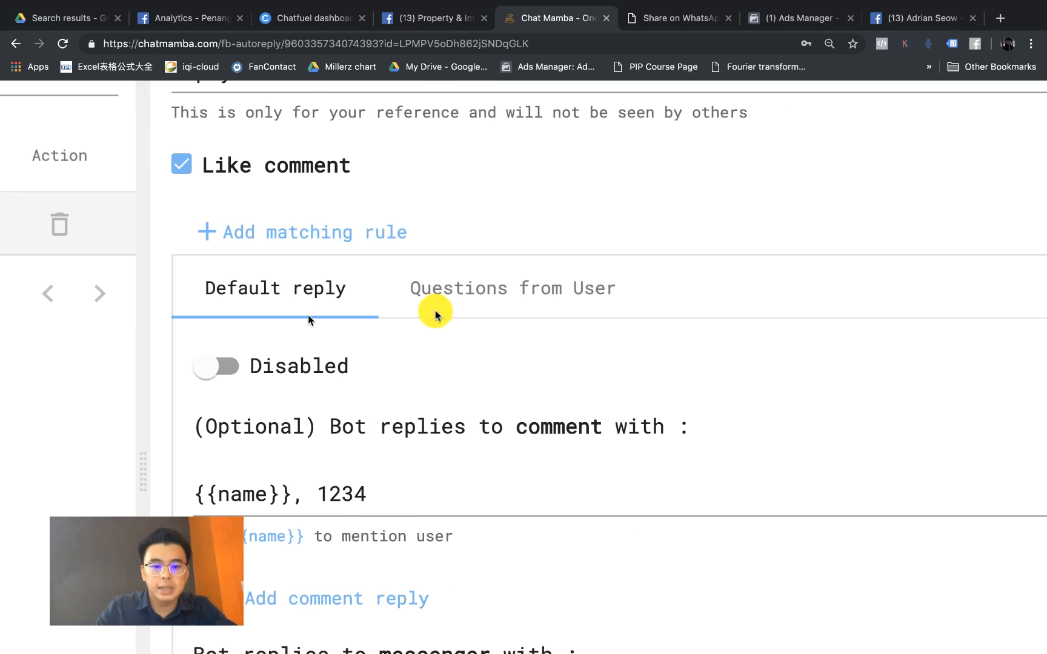
scroll(436, 315, "right", 2)
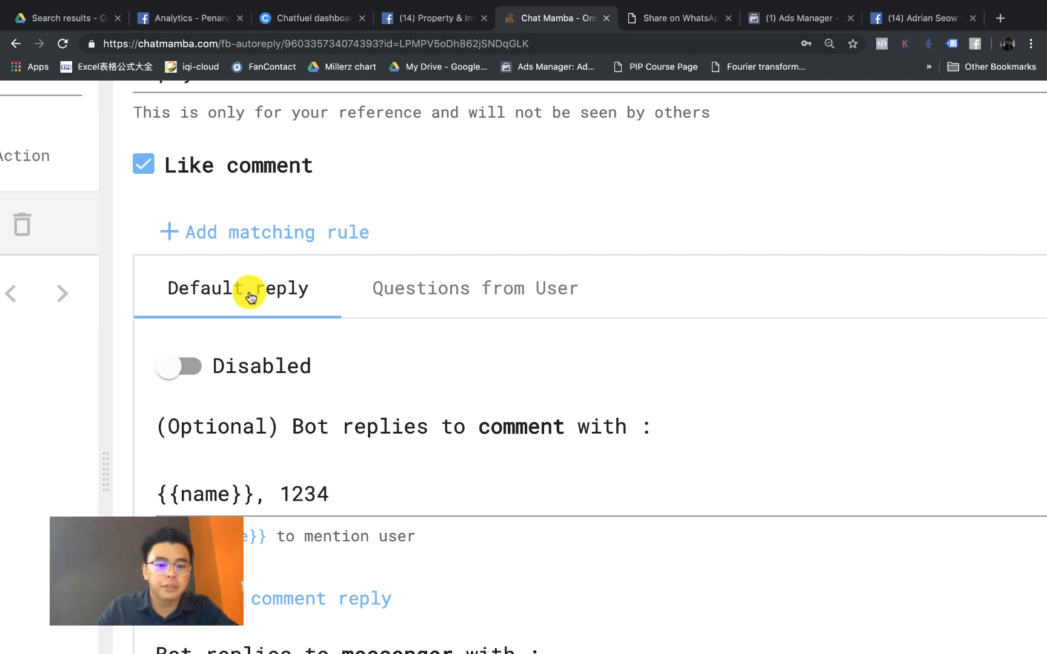
scroll(250, 297, "down", 2)
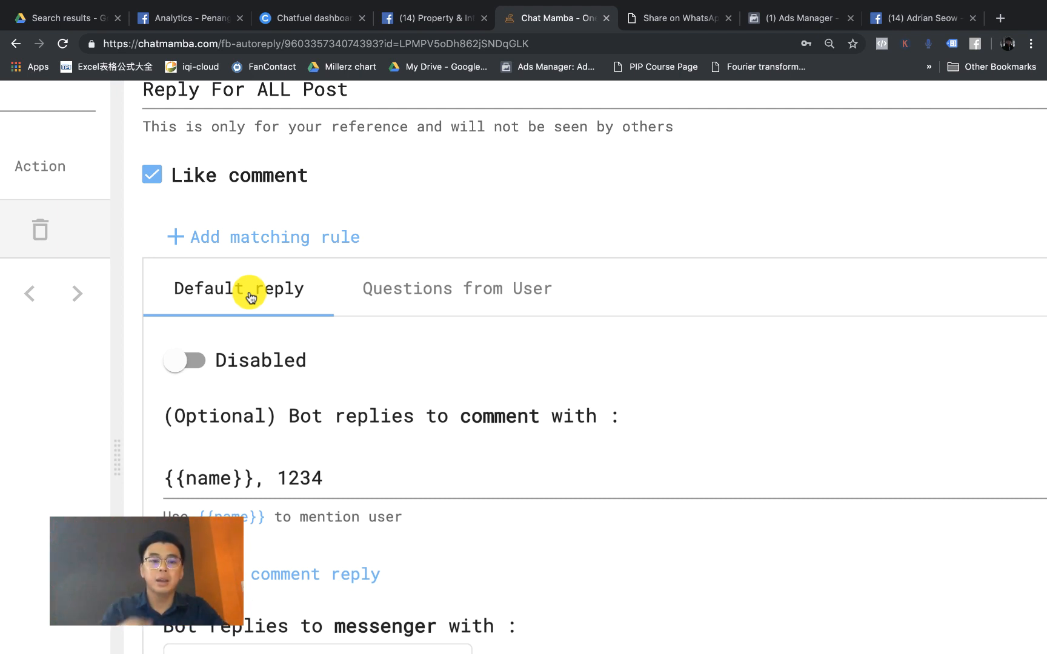
left_click(323, 487)
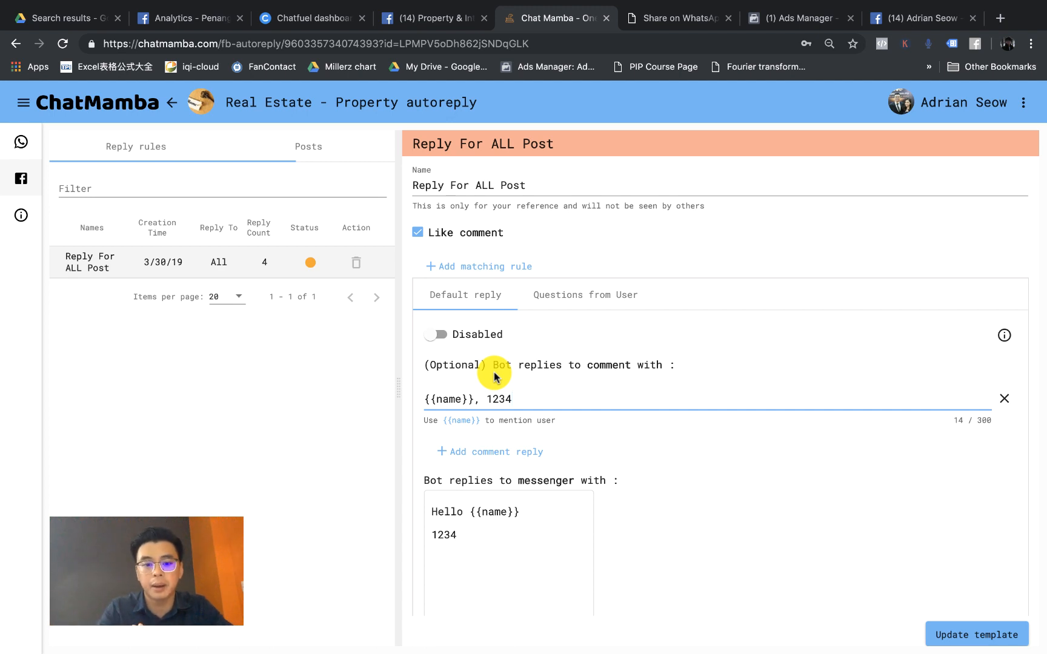
left_click(525, 398)
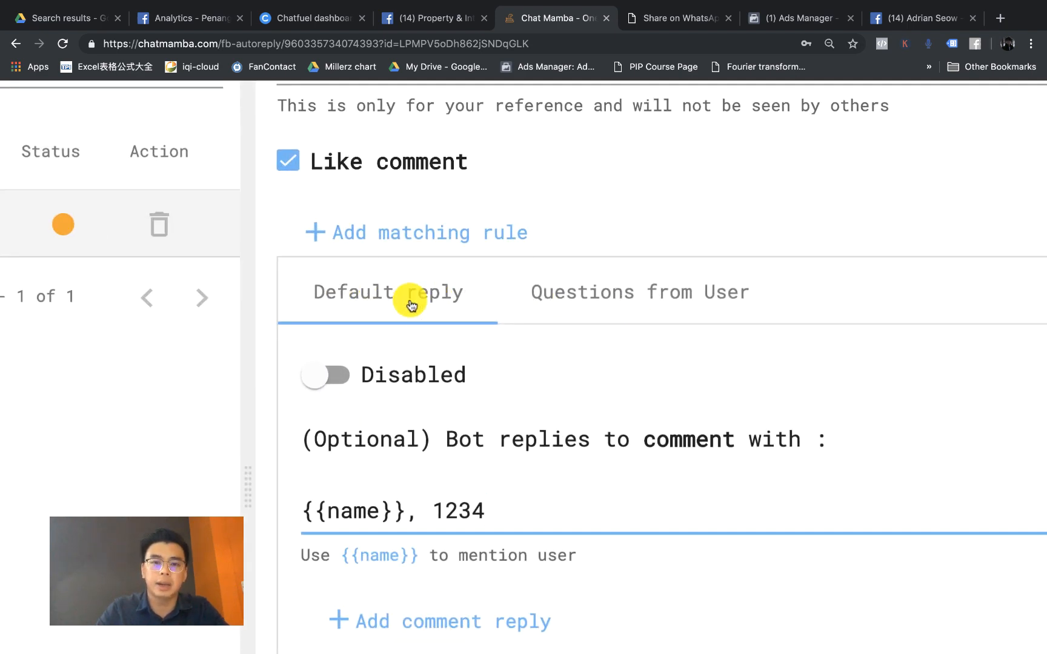
Step: Replace the Questions from User rule name with 'I WIll Come Keywords', correcting the typo
left_click(680, 290)
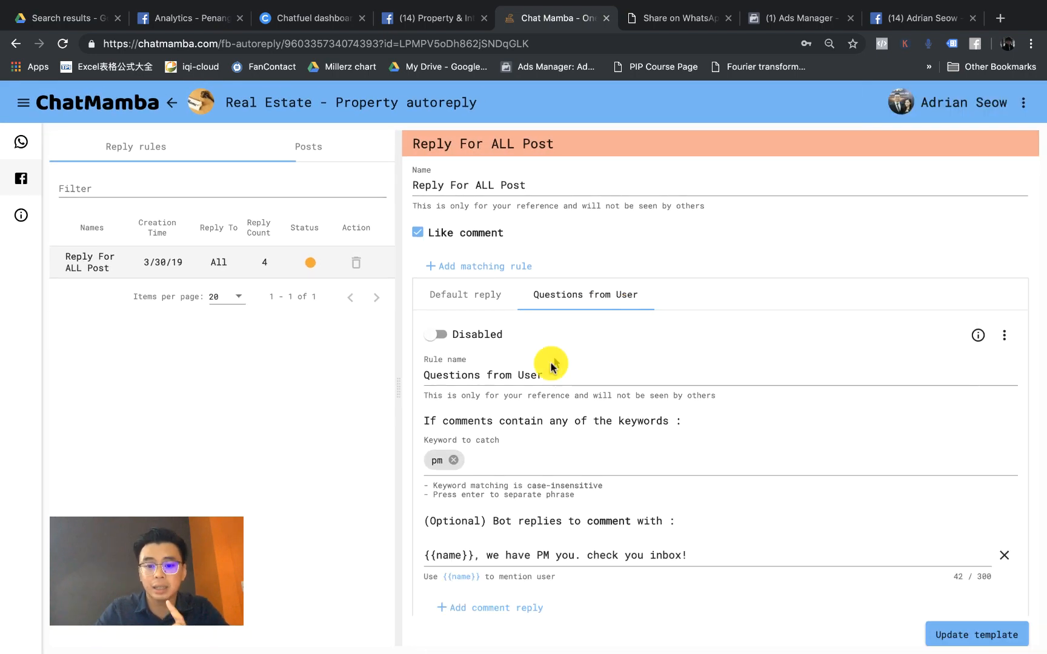
left_click(545, 367)
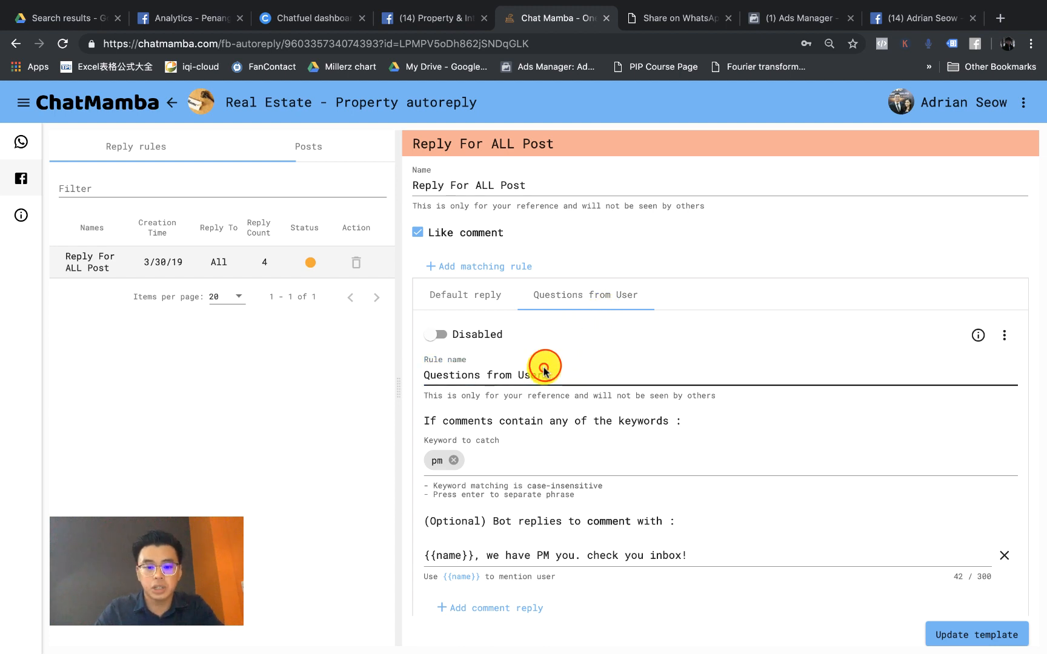
triple_click(545, 370)
key("BackSpace")
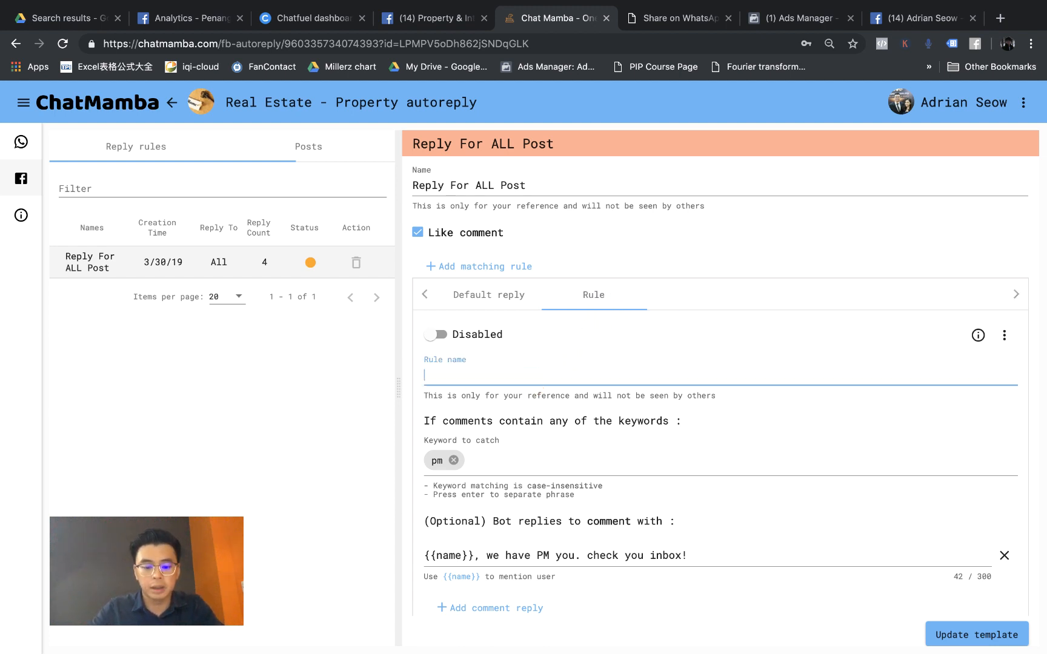
type("I WIll Come ")
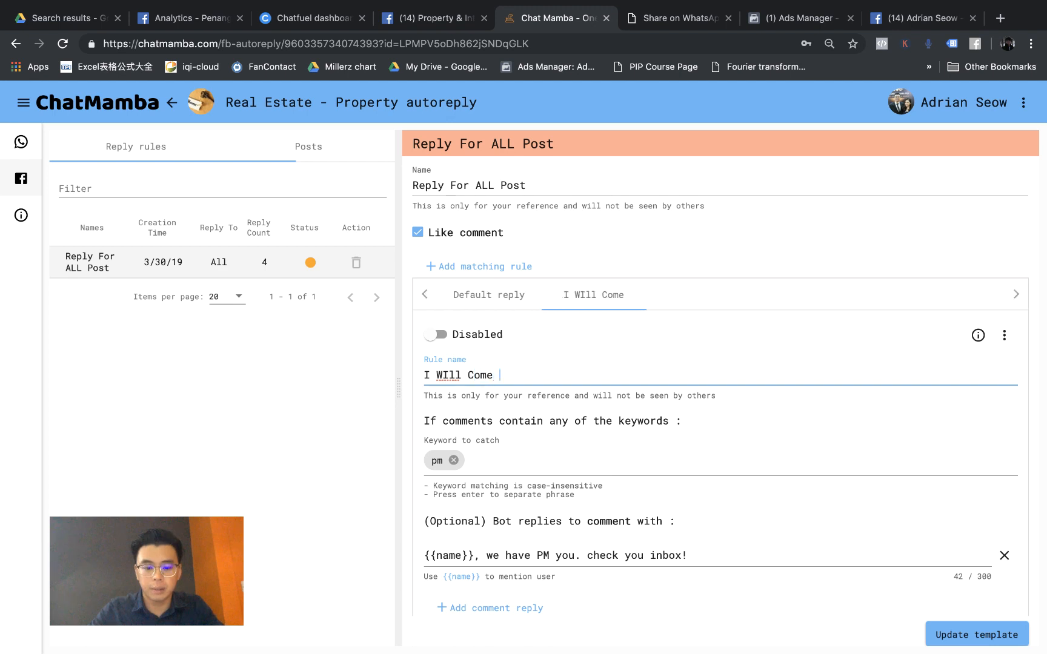
type("Keywiords")
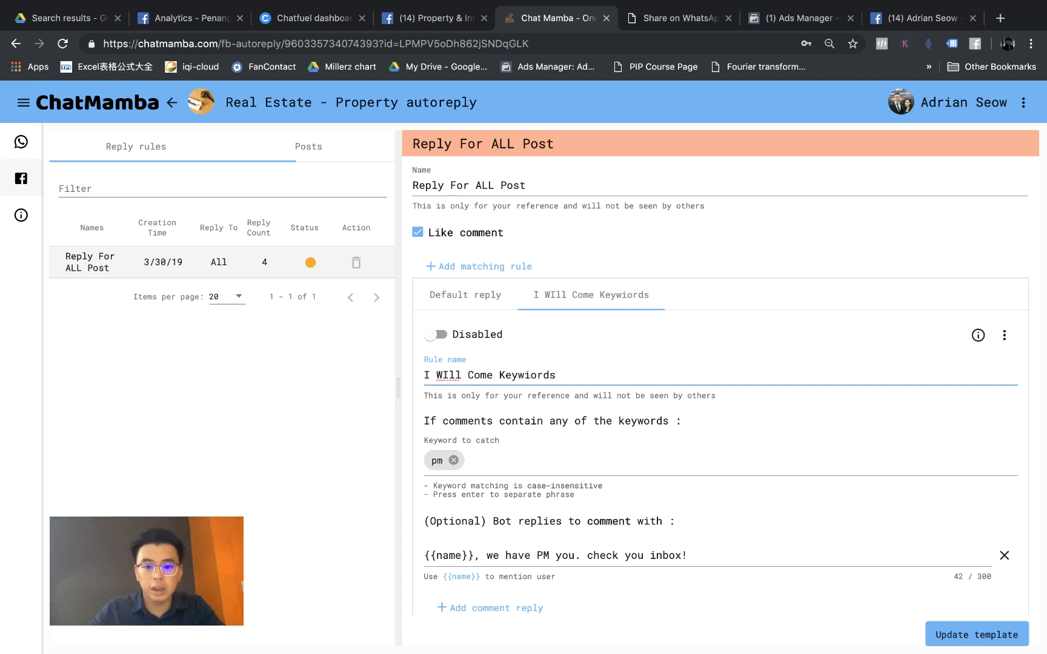
key("BackSpace")
key("BackSpace")
key("BackSpace")
key("BackSpace")
key("BackSpace")
type("ords")
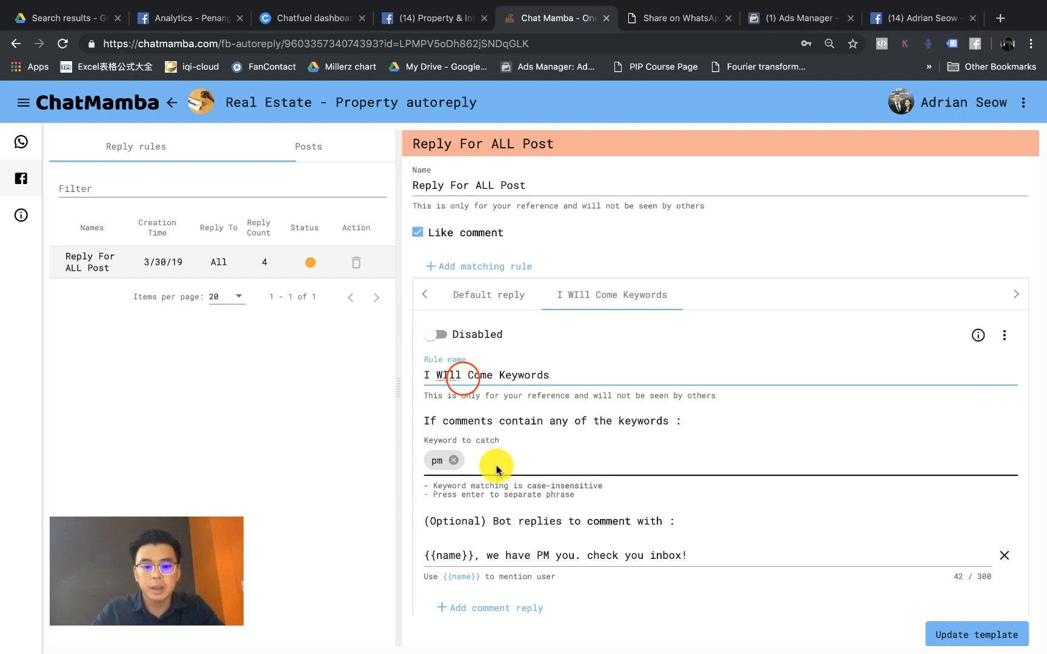
scroll(521, 381, "down", 2)
scroll(526, 339, "down", 1)
scroll(510, 324, "up", 5)
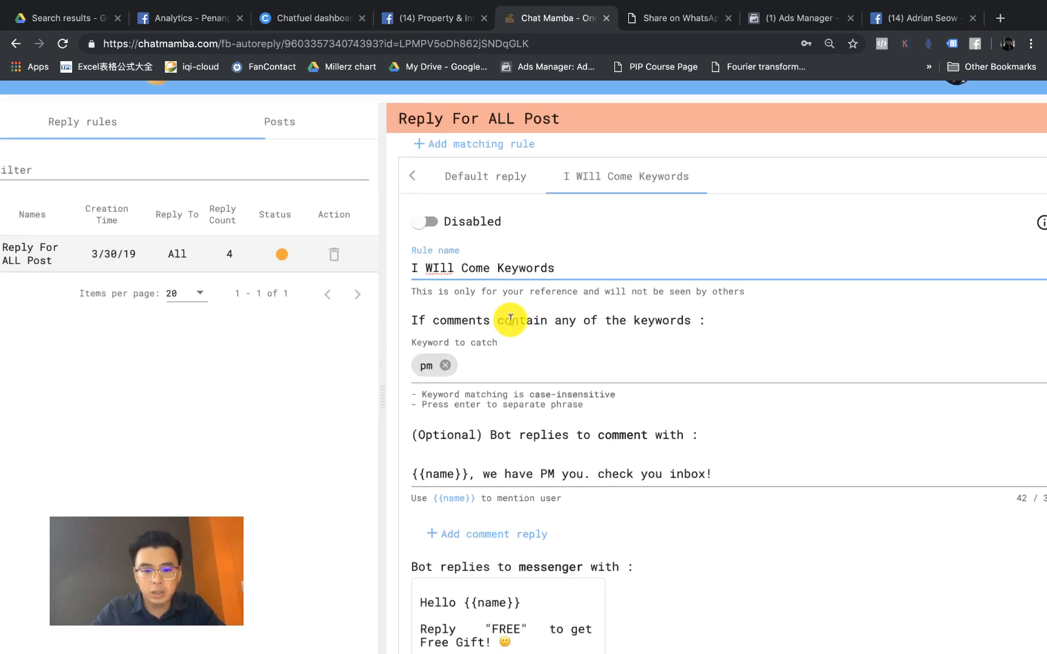
scroll(612, 346, "left", 2)
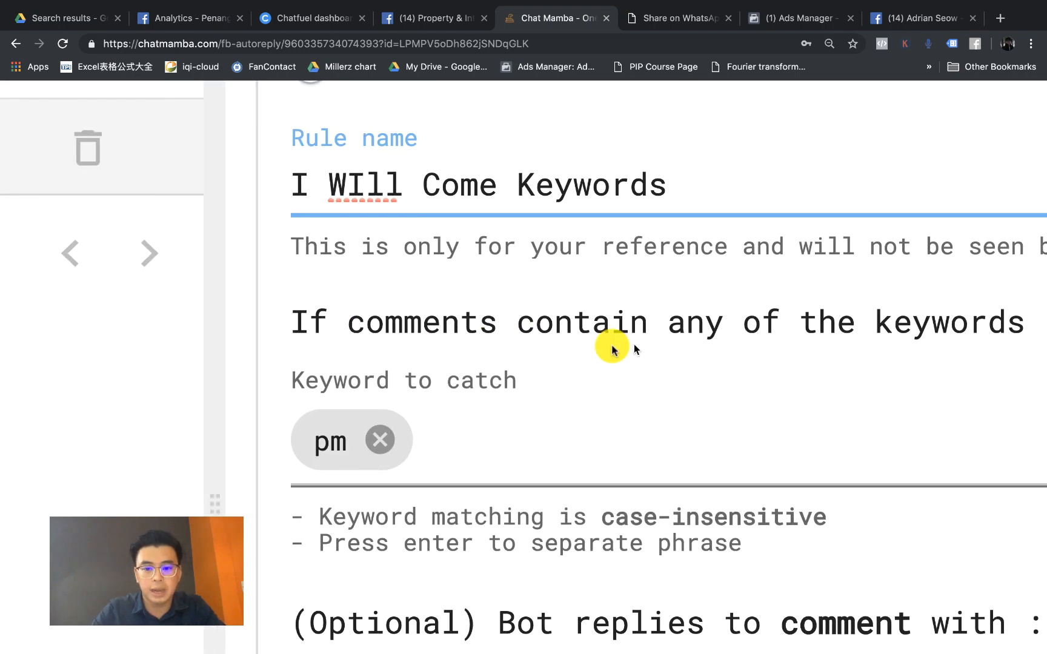
Step: Add 'I will come' as a second keyword after pm
left_click(423, 458)
scroll(436, 462, "down", 3)
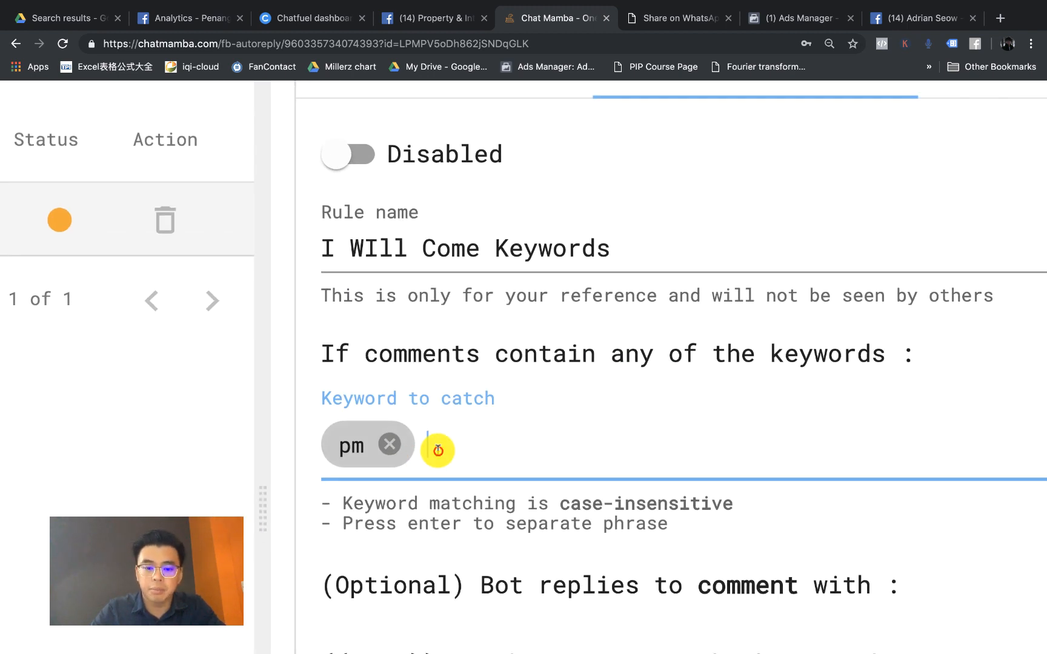
left_click(437, 452)
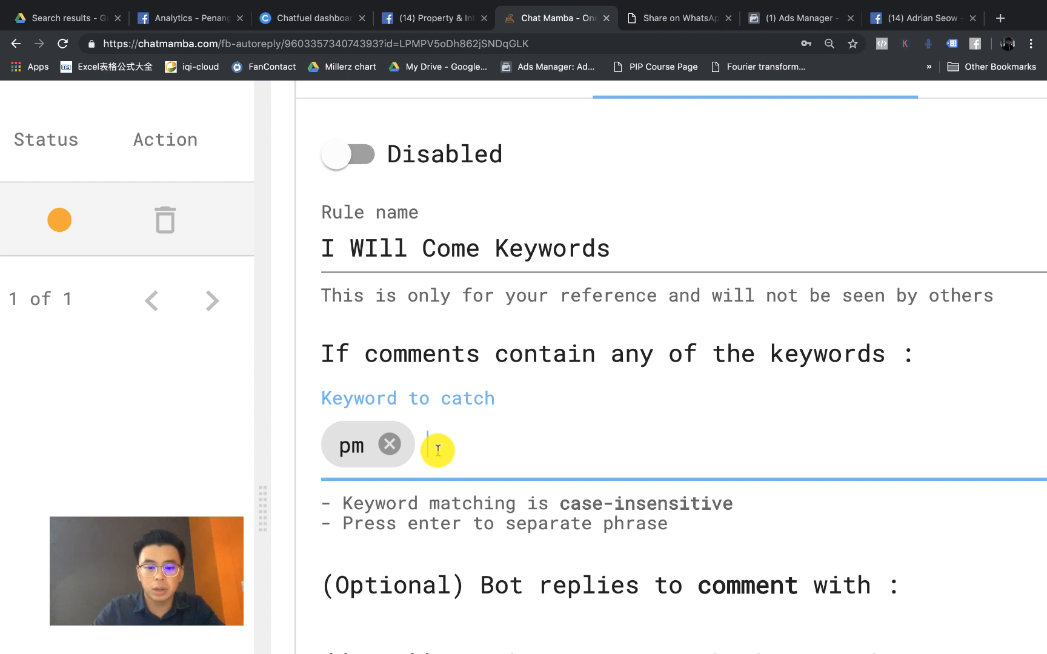
type("I ")
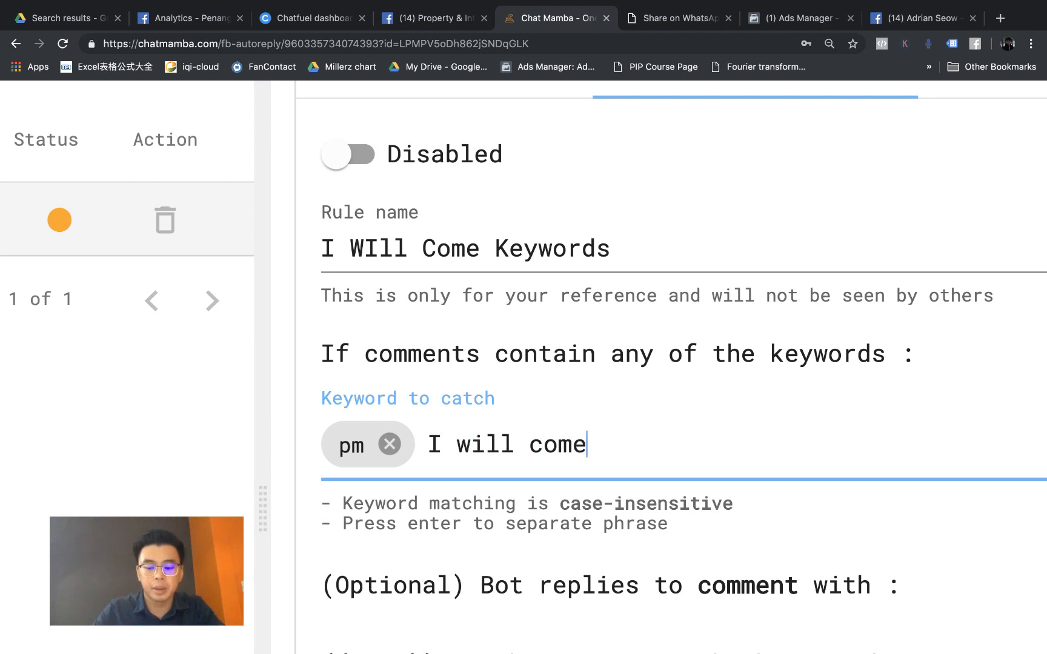
type("will come")
key("Return")
scroll(479, 426, "down", 3)
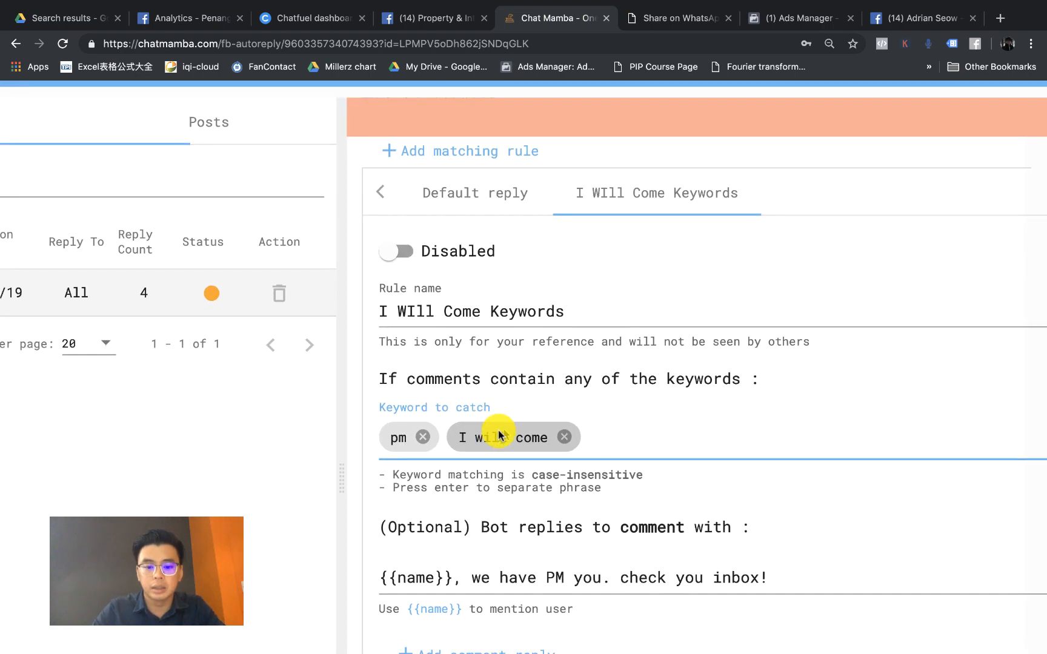
left_click(616, 439)
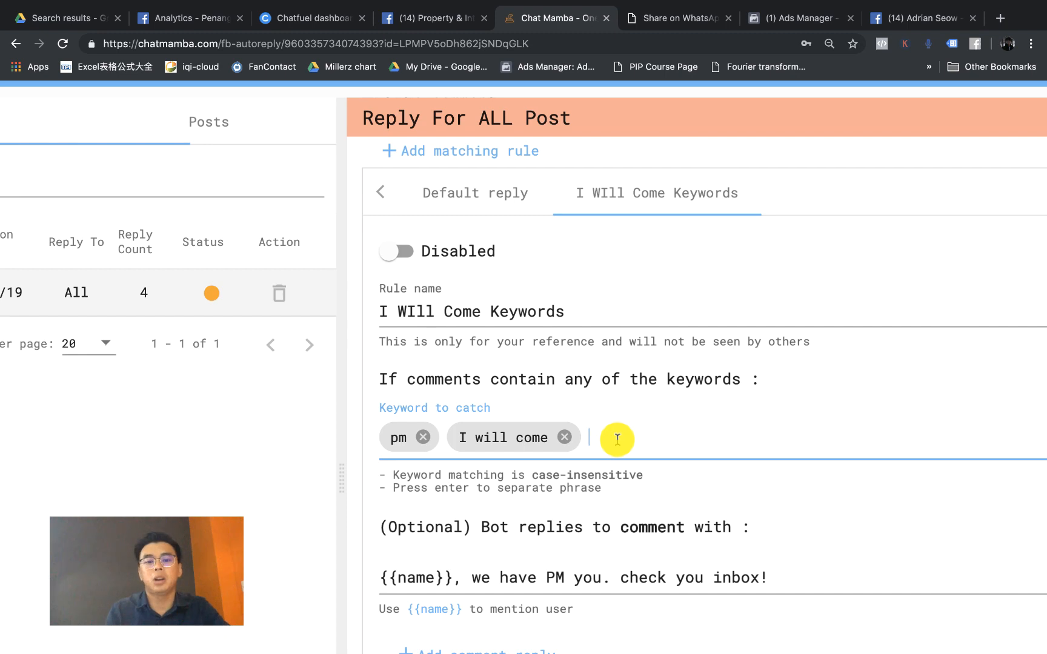
Step: Zoom the page out and place the caret in the comment reply field
key("super+minus")
key("super+minus")
key("super+minus")
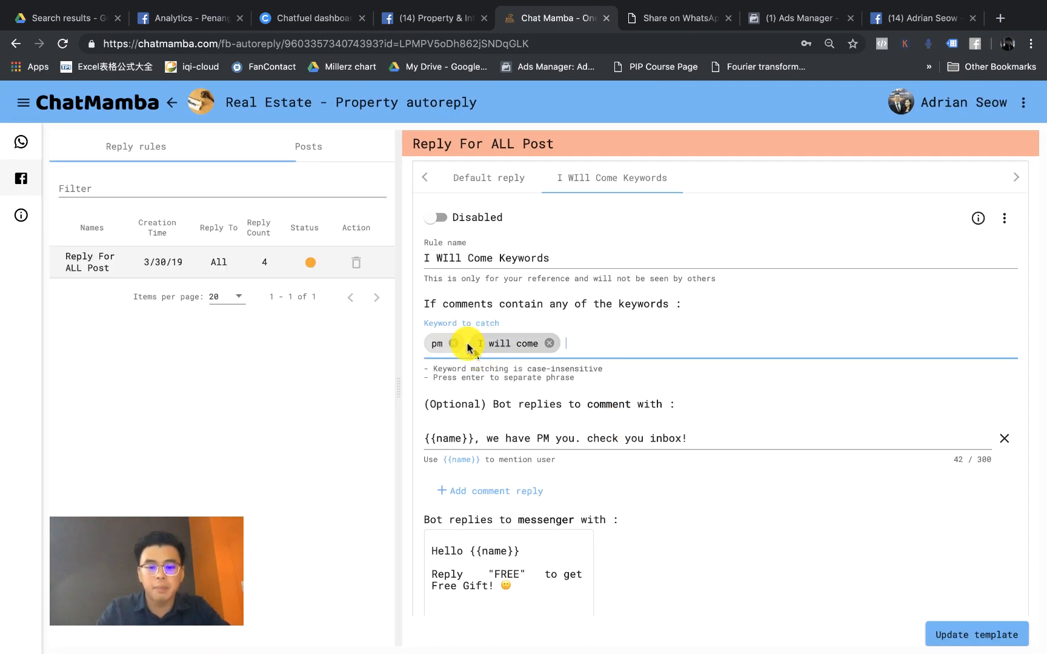
scroll(507, 351, "down", 2)
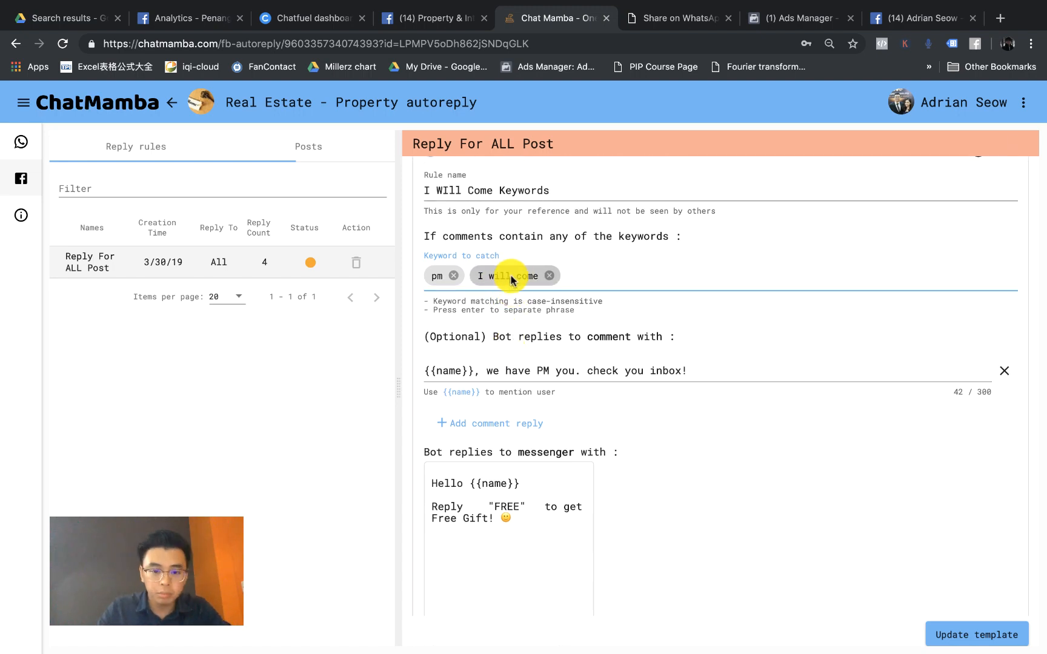
left_click(544, 361)
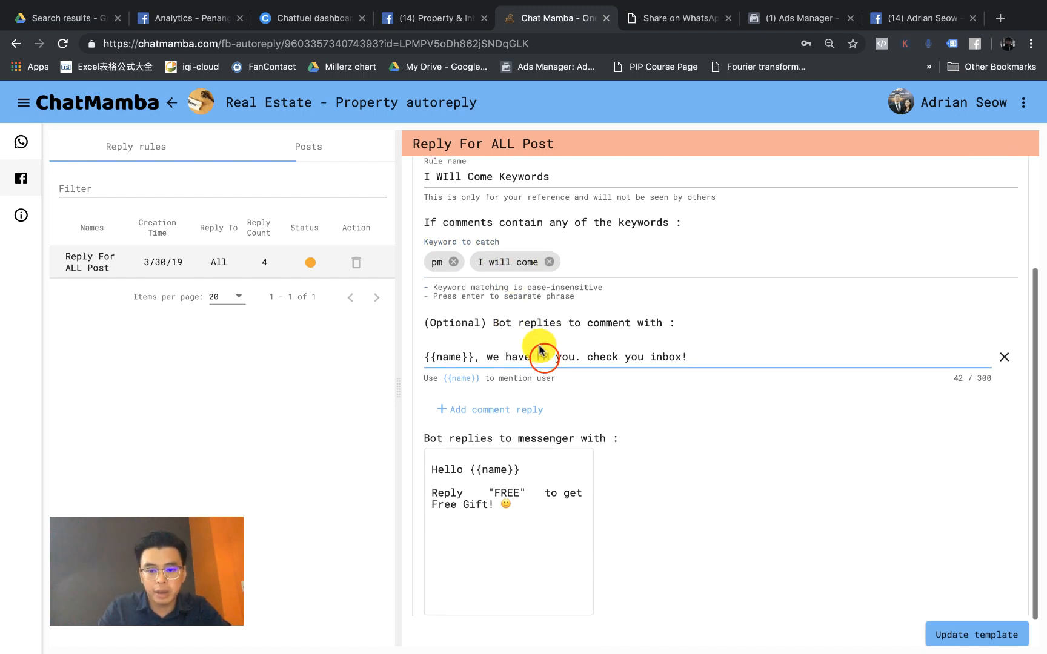
scroll(540, 355, "up", 5)
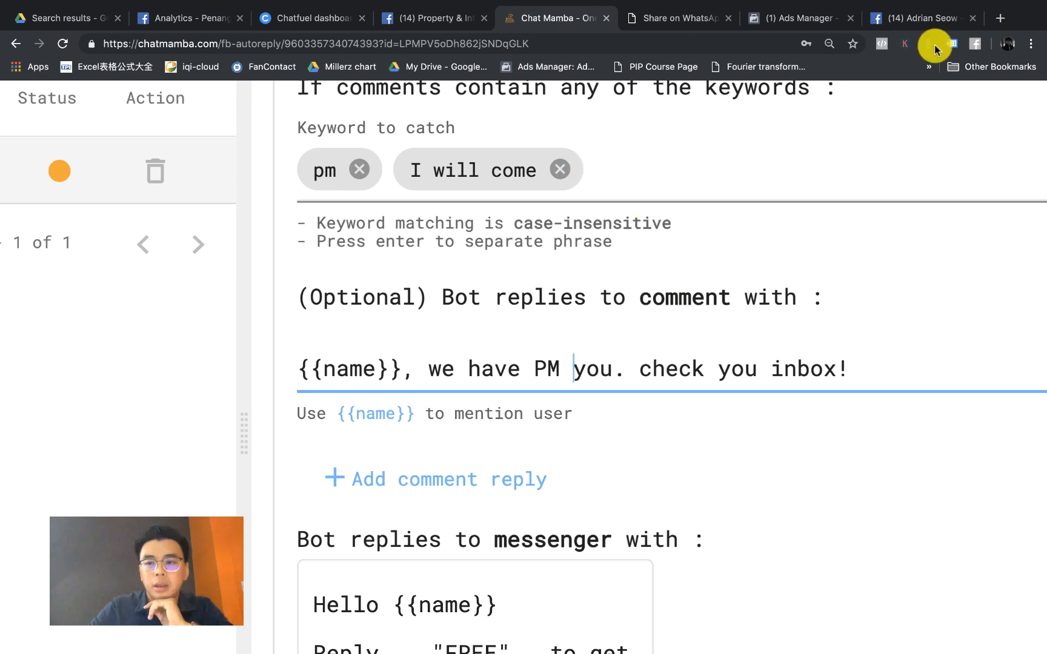
left_click(924, 18)
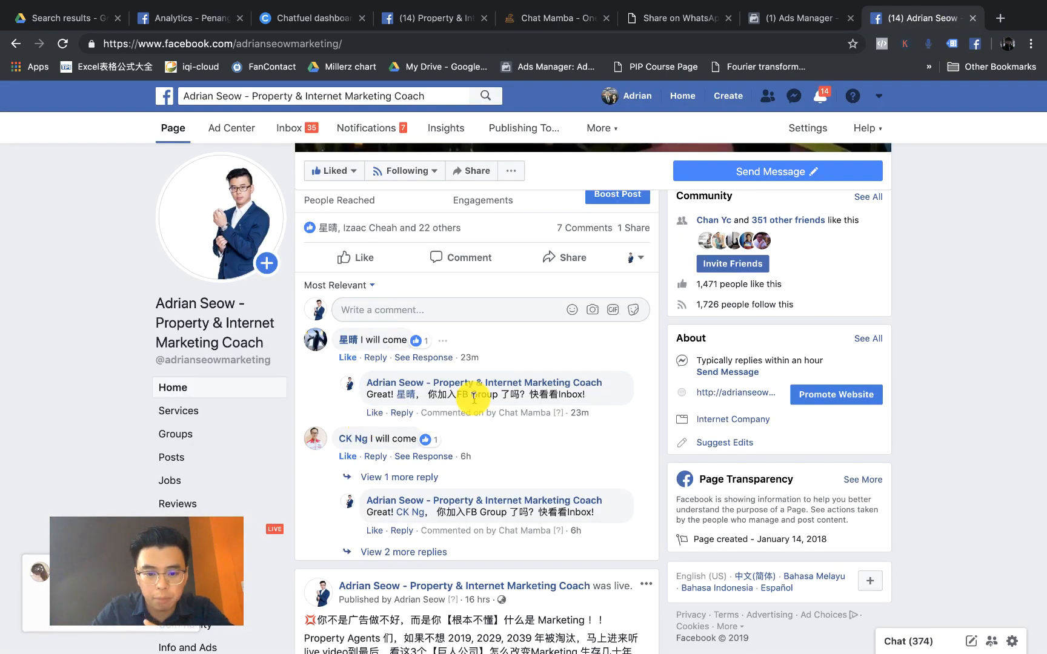
scroll(473, 398, "up", 5)
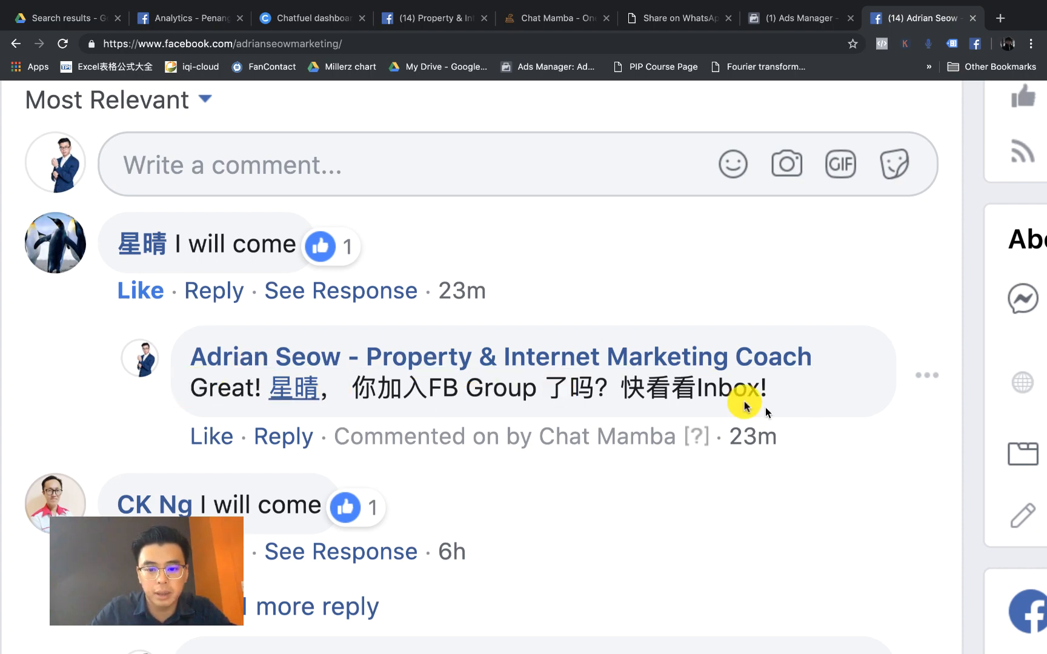
scroll(403, 403, "down", 3)
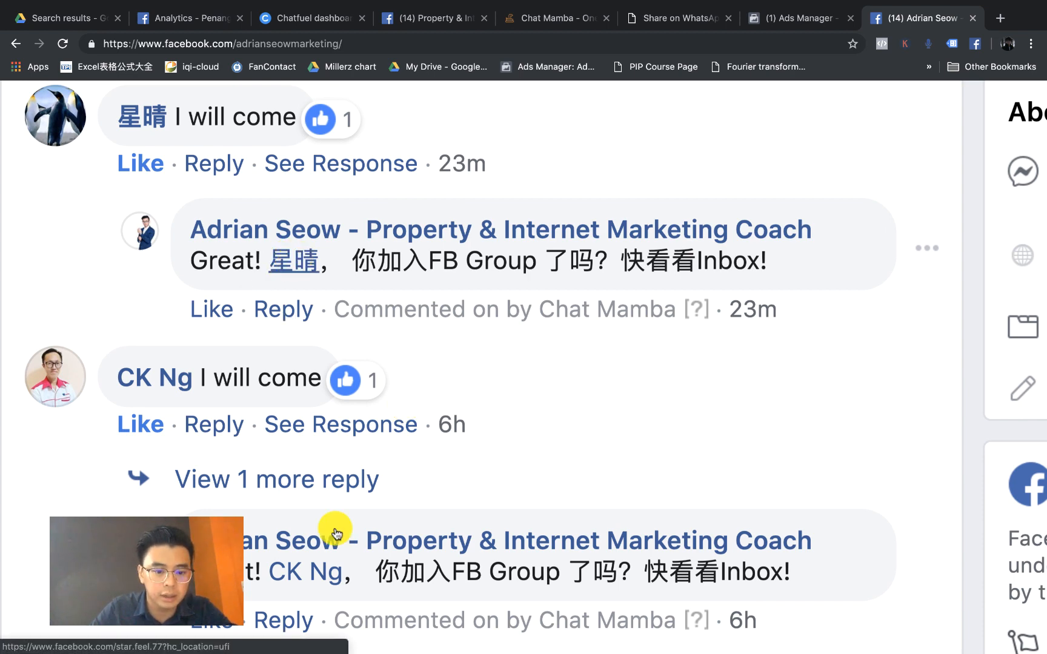
scroll(335, 530, "down", 2)
scroll(335, 533, "down", 8)
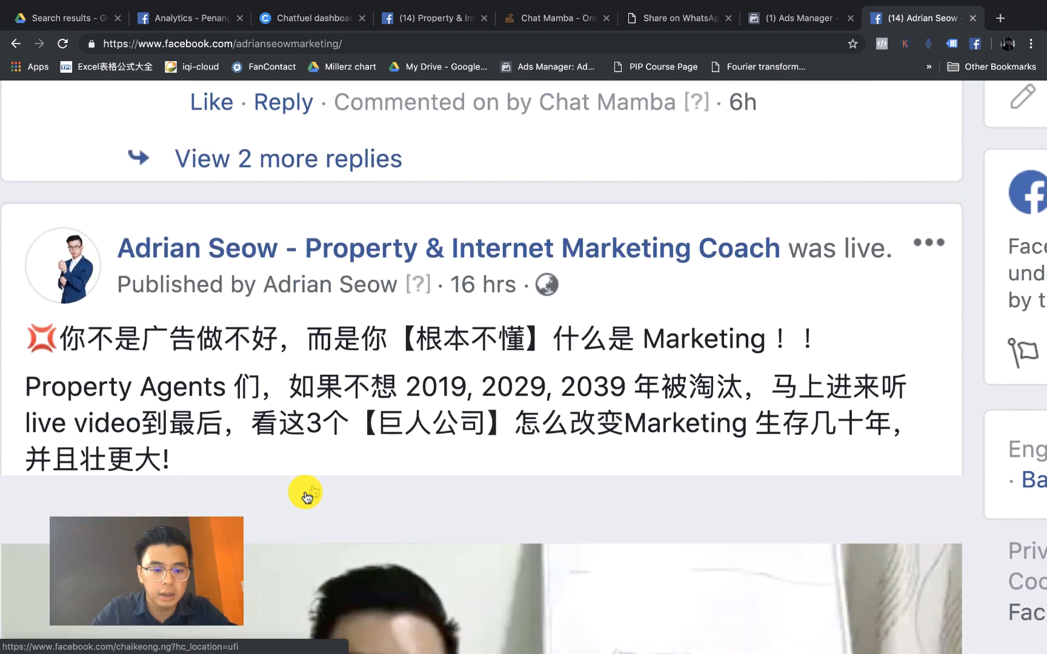
scroll(386, 367, "up", 8)
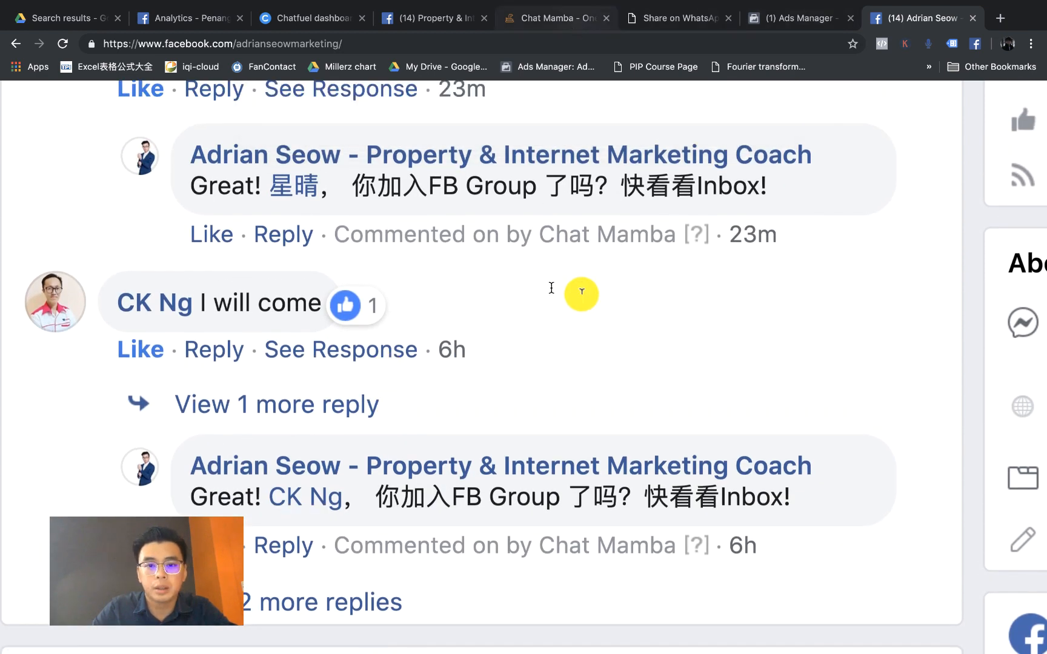
left_click(575, 21)
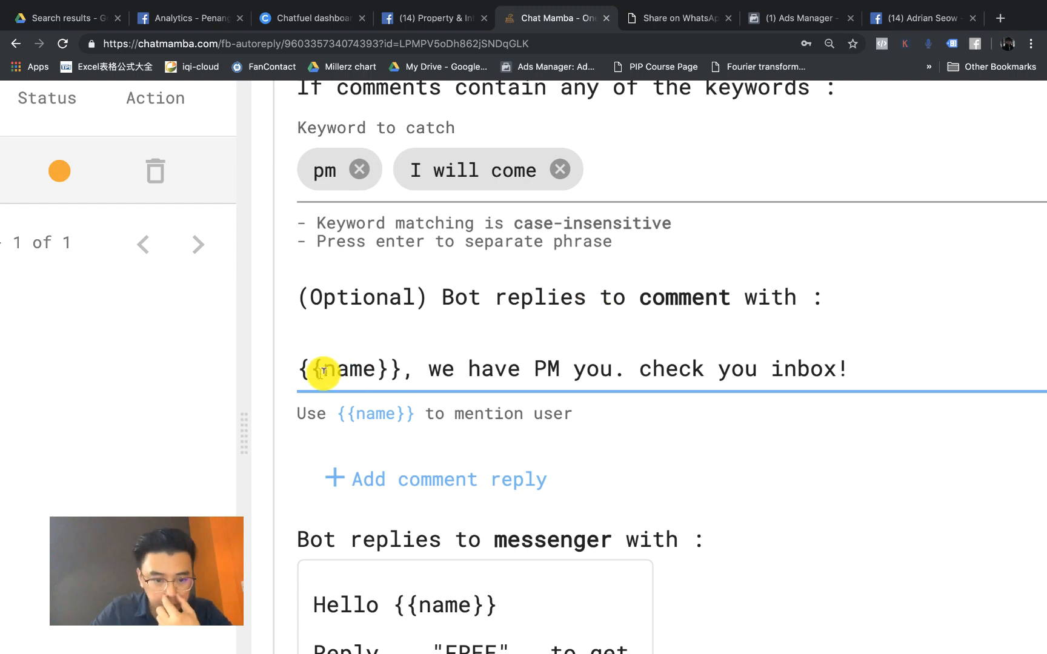
Step: Edit the comment reply to 'Great {{name}}, we have PM you. Check you inbox!', removing the duplicate placeholder
type("Great")
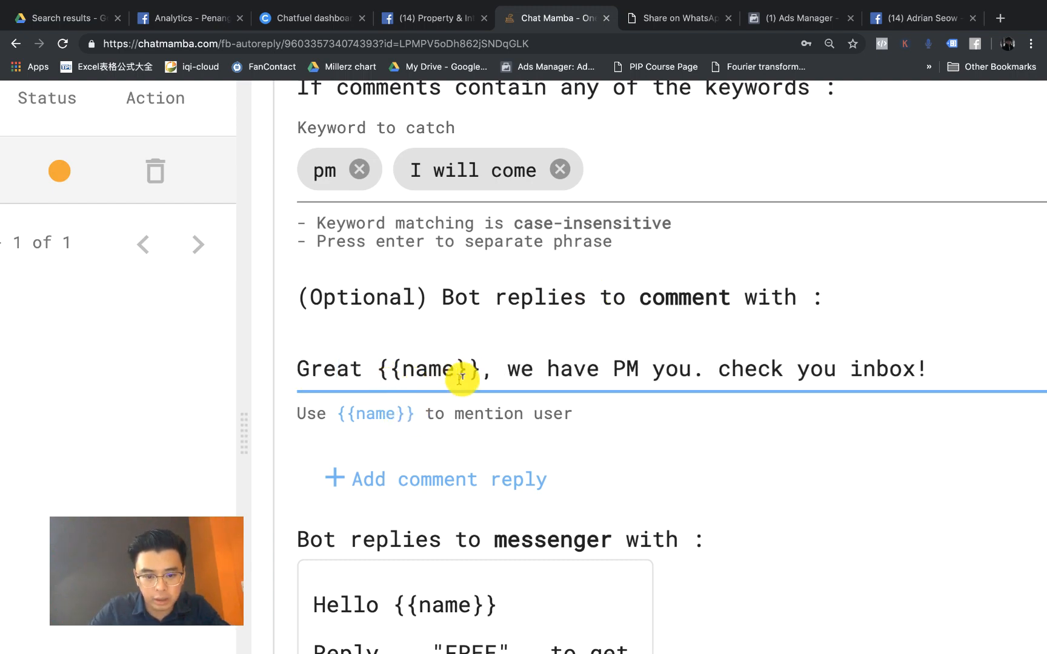
left_click(478, 375, "shift")
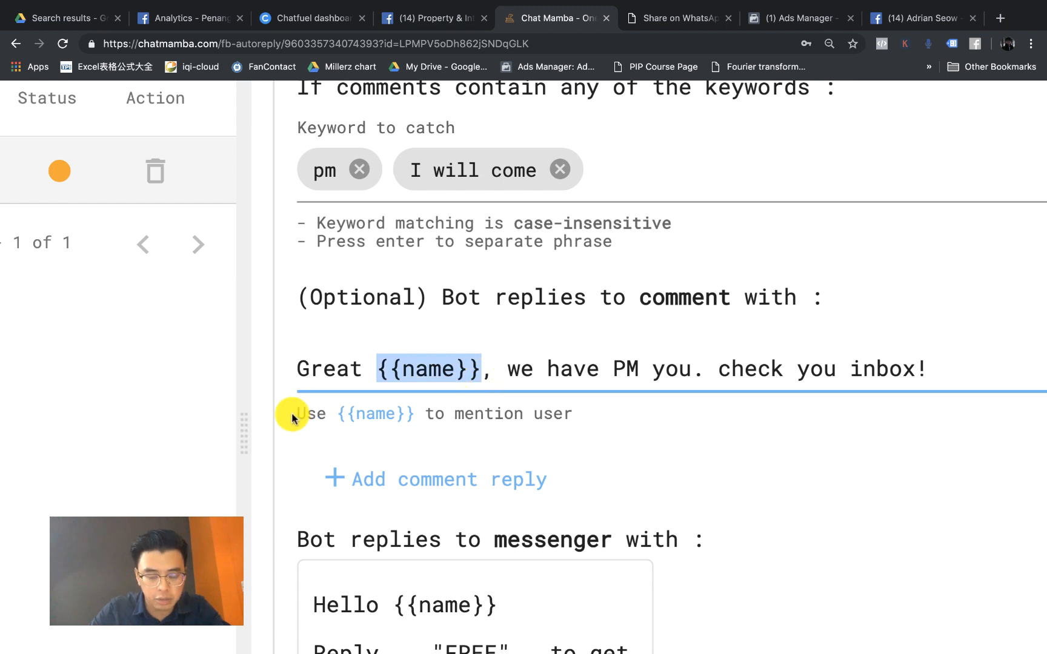
key("BackSpace")
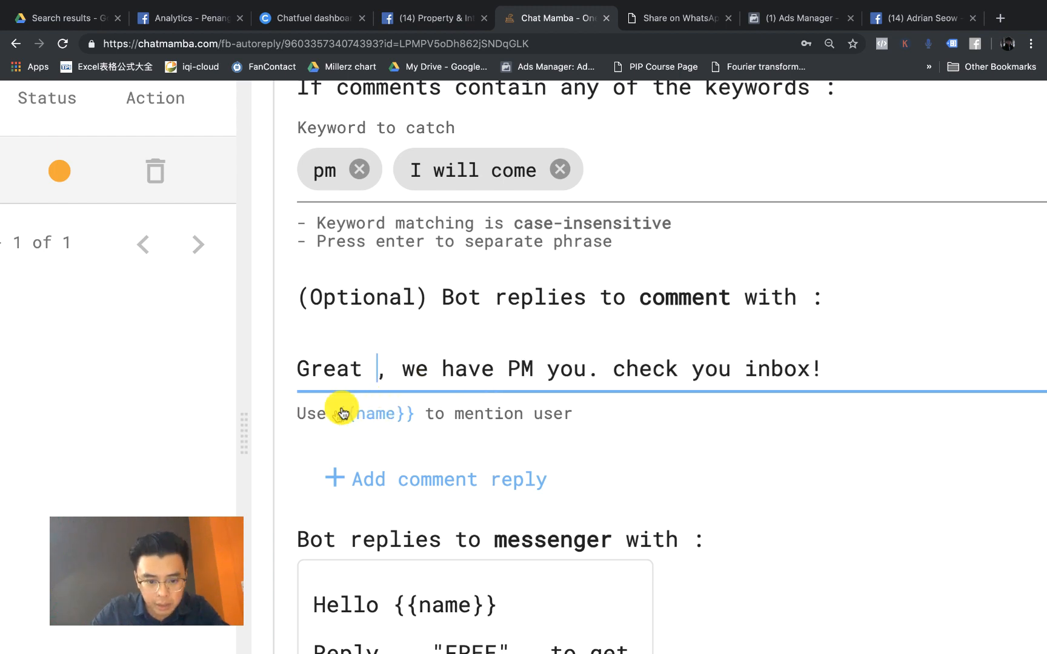
left_click_drag(342, 414, 374, 369)
left_click(910, 383)
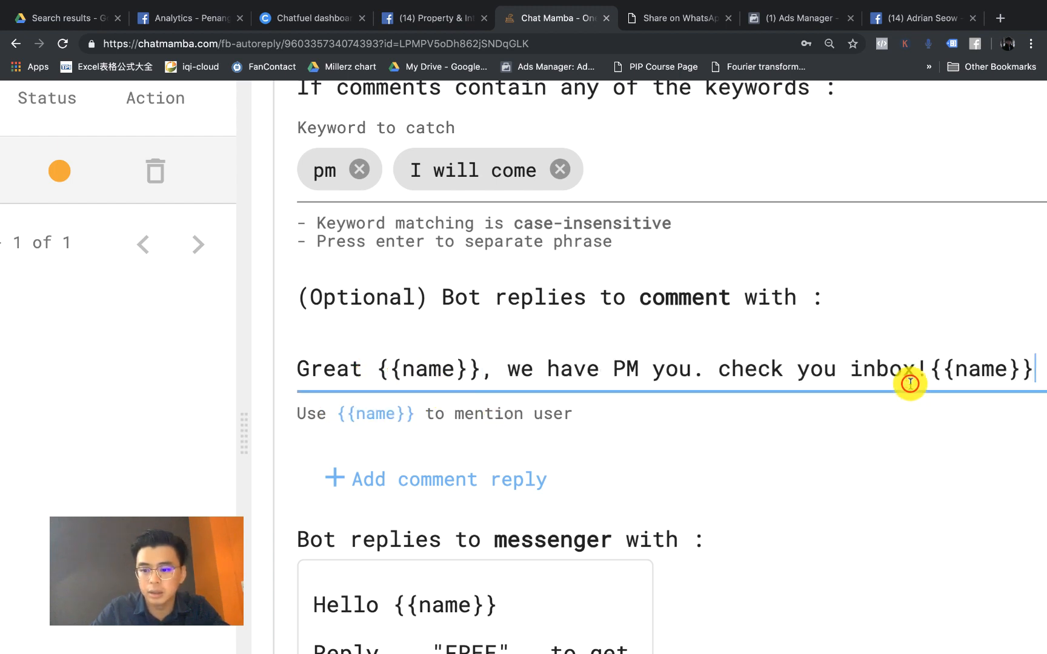
key("BackSpace")
key("BackSpace")
key("BackSpace")
key("BackSpace")
key("BackSpace")
key("BackSpace")
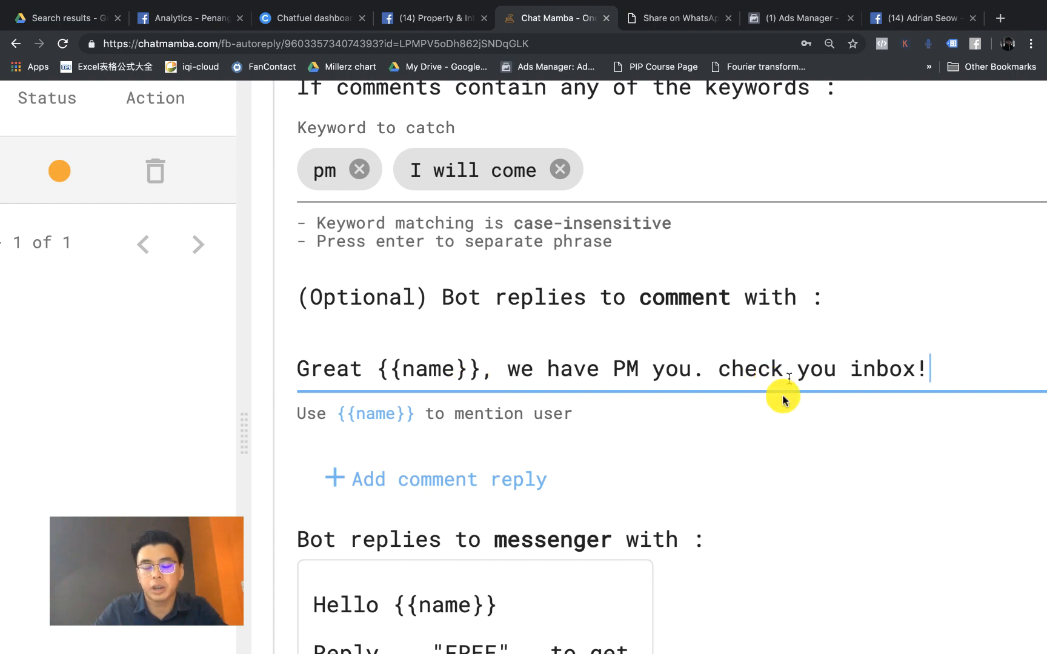
key("super+minus")
key("super+minus")
left_click(741, 387)
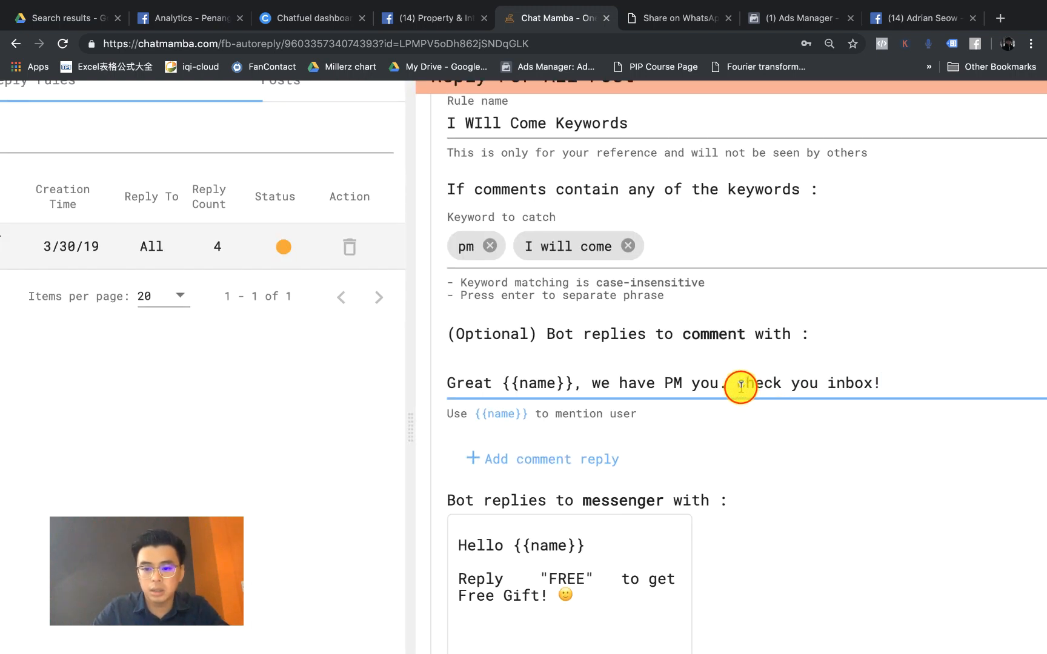
key("Delete")
type("C")
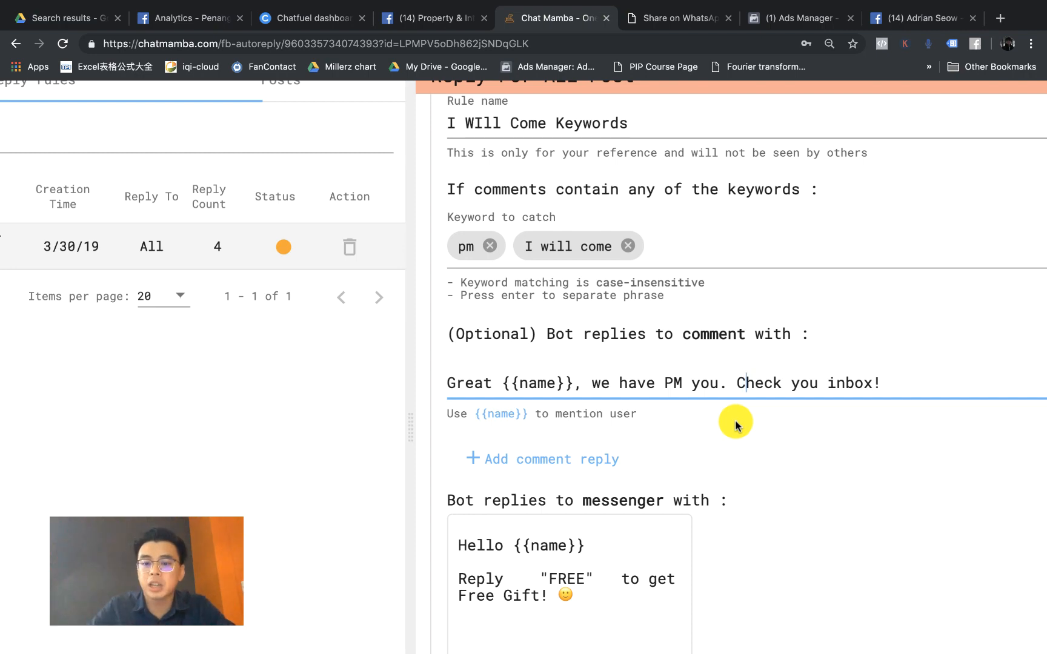
left_click(409, 21)
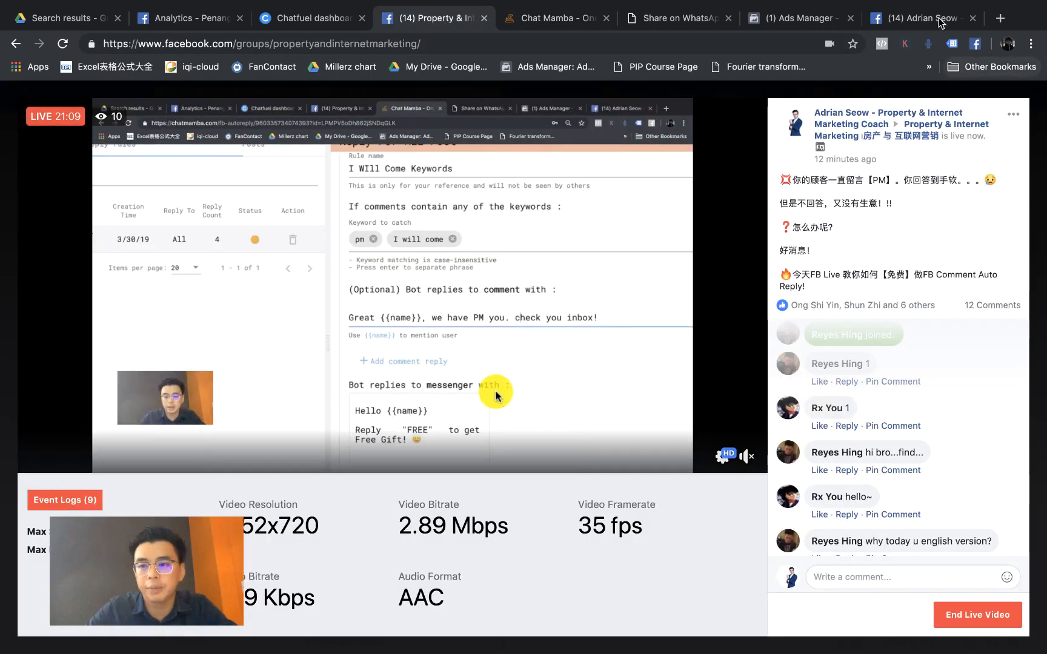
left_click(938, 21)
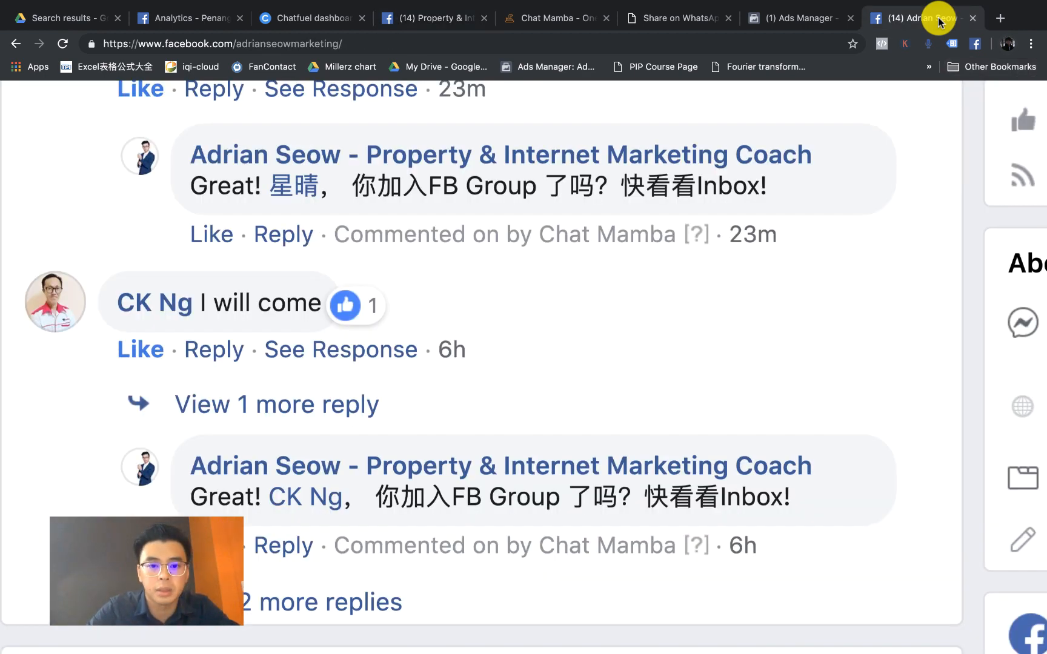
left_click(572, 24)
left_click(681, 377)
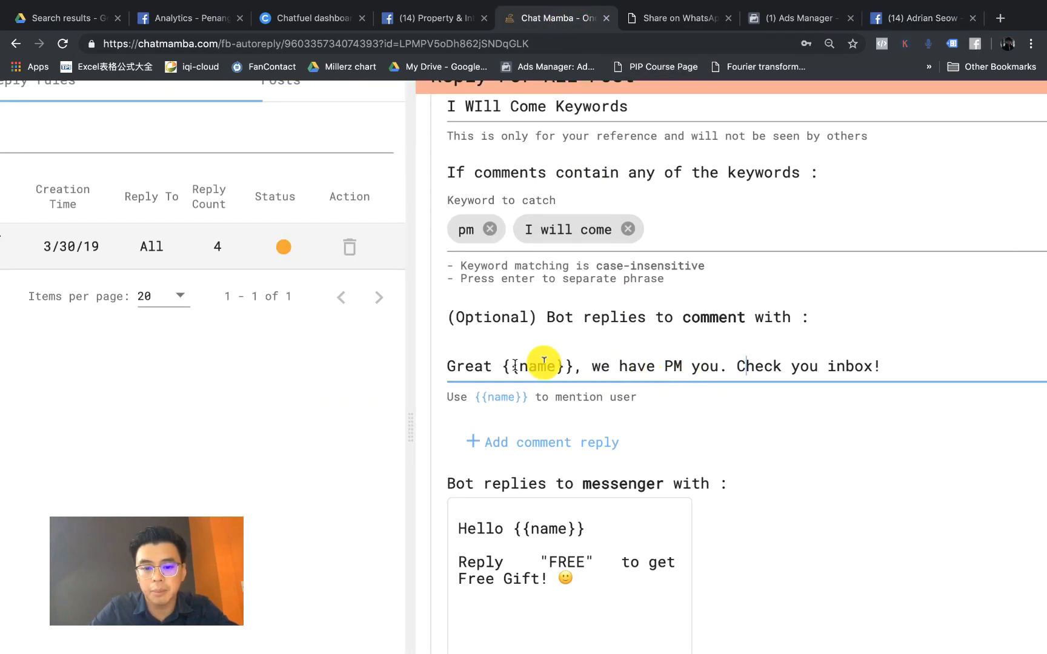
Step: Replace FREE with Join inside the quotes of the messenger reply
scroll(601, 356, "down", 1)
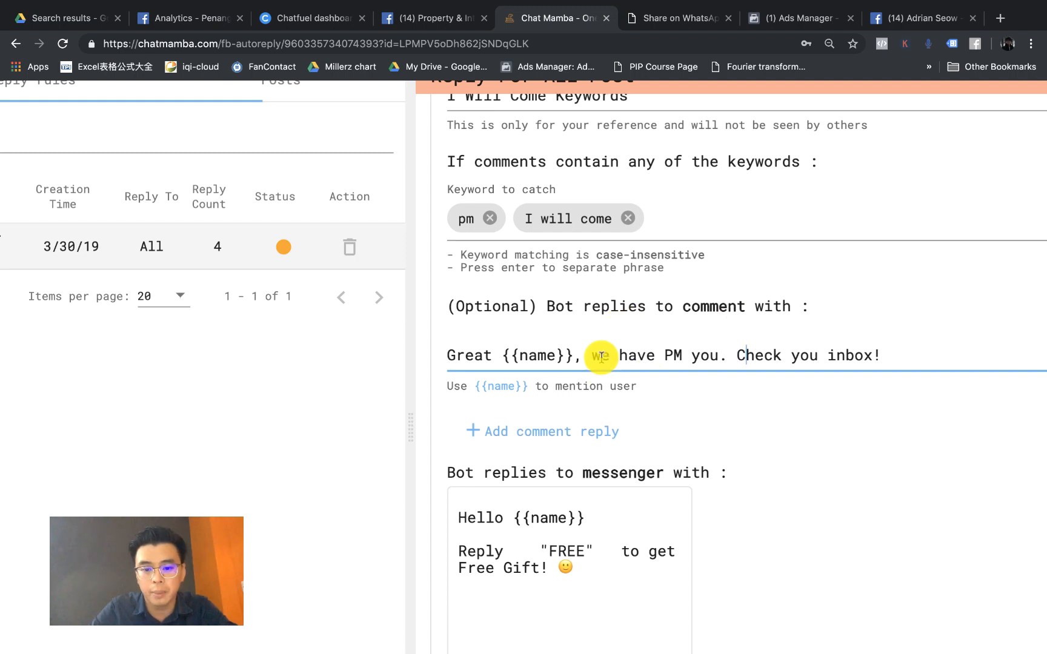
left_click(550, 525)
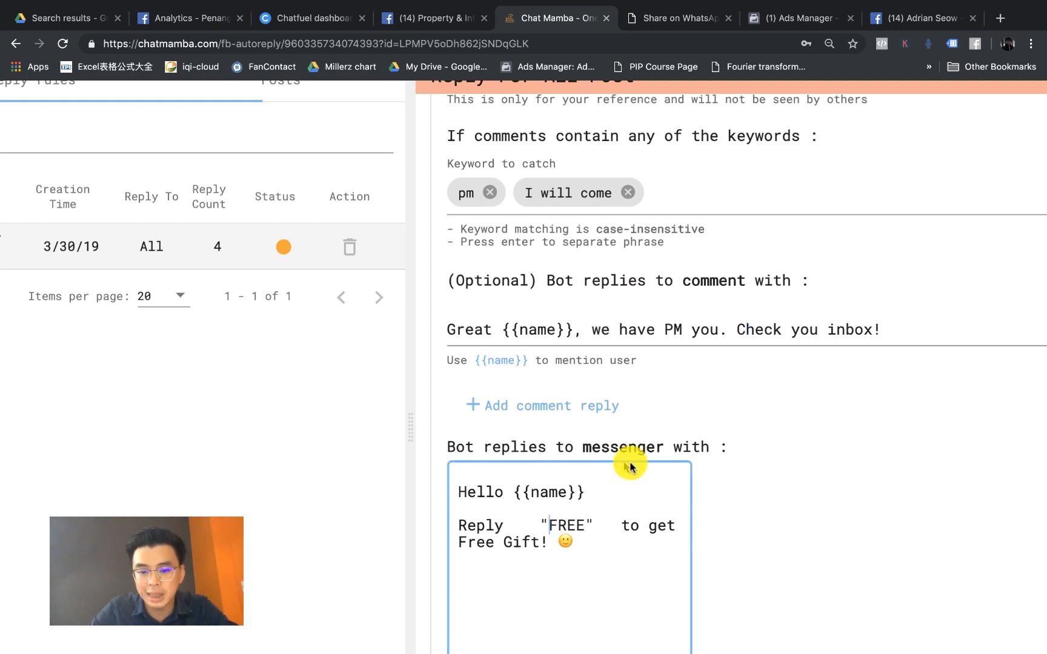
scroll(728, 461, "down", 3)
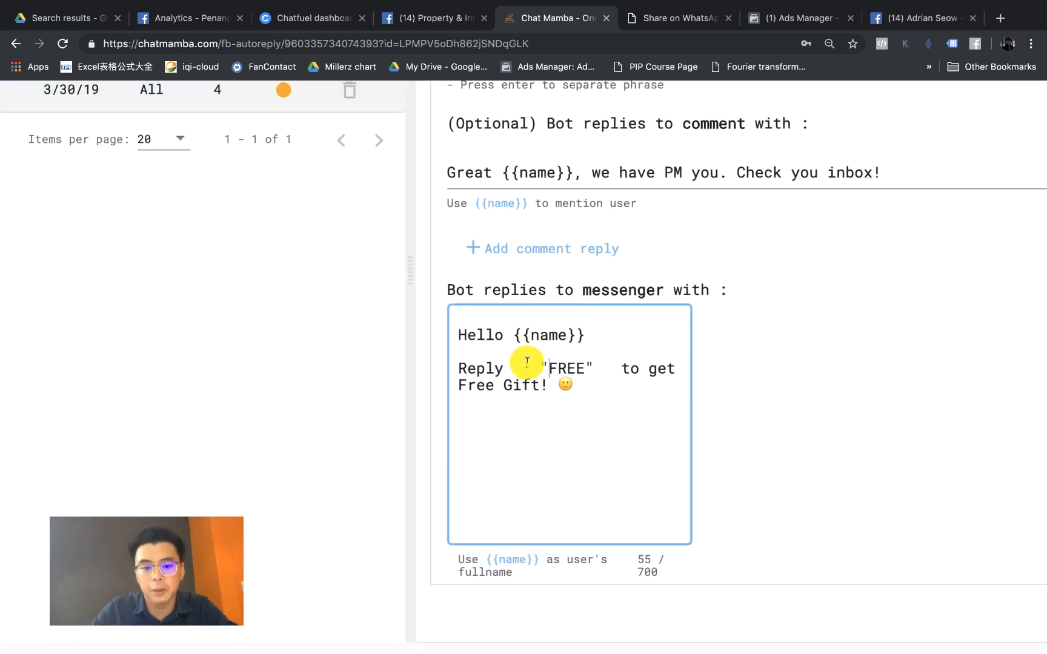
left_click(583, 369)
key("BackSpace")
key("BackSpace")
key("BackSpace")
key("BackSpace")
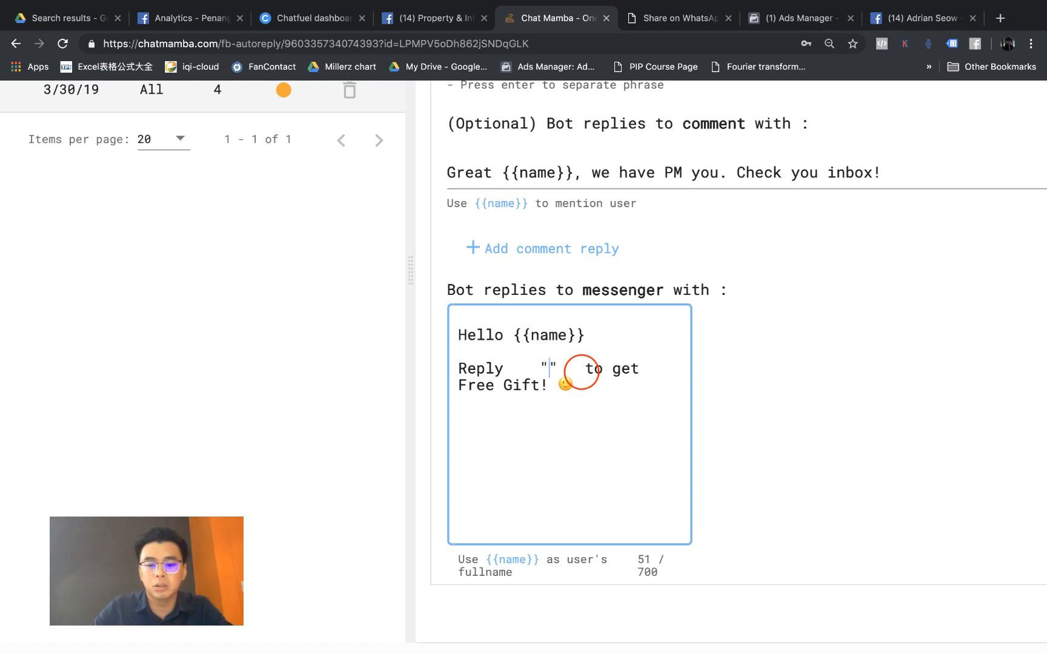
type("Join")
Step: Change 'get Free Gift' to 'join my Facebook Training Group' in the messenger reply
double_click(525, 386)
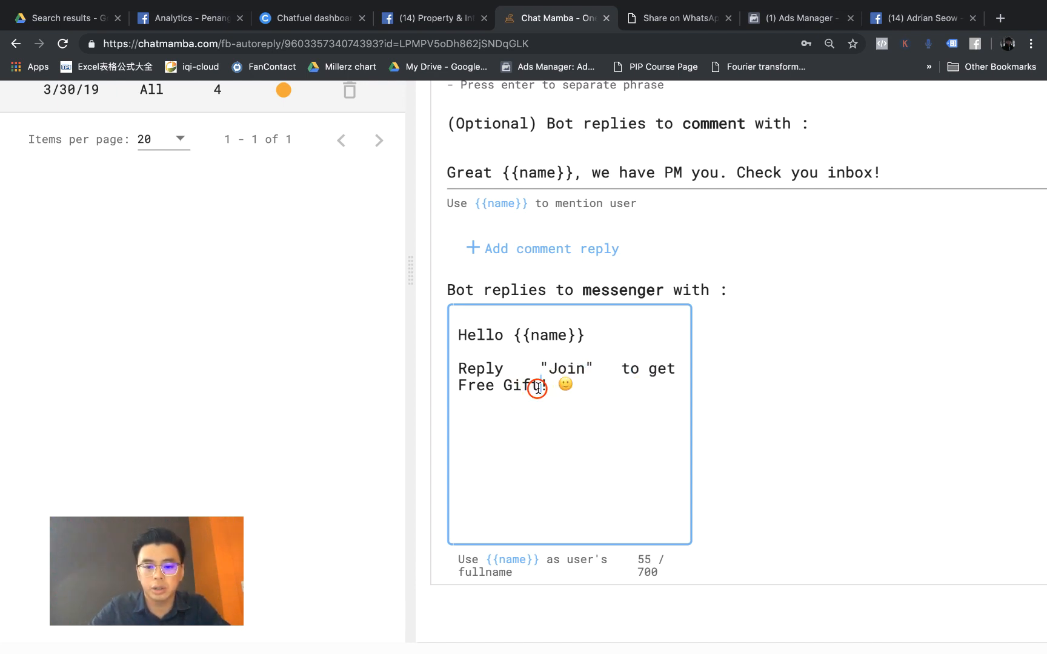
key("BackSpace")
key("BackSpace")
key("BackSpace")
key("BackSpace")
key("BackSpace")
key("BackSpace")
key("BackSpace")
key("BackSpace")
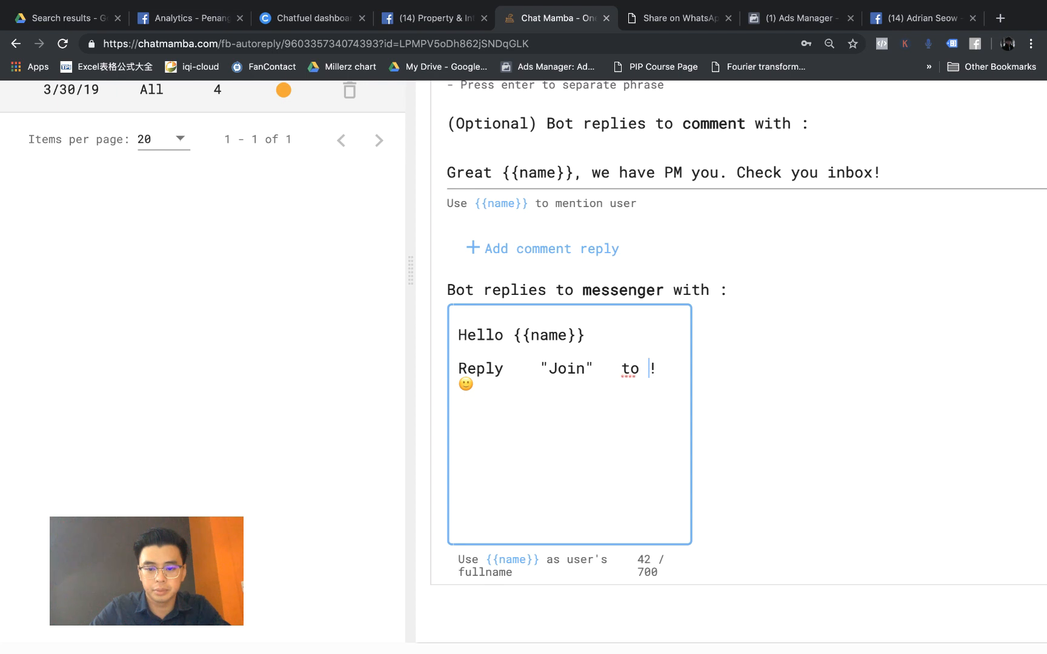
type("in my Facebook")
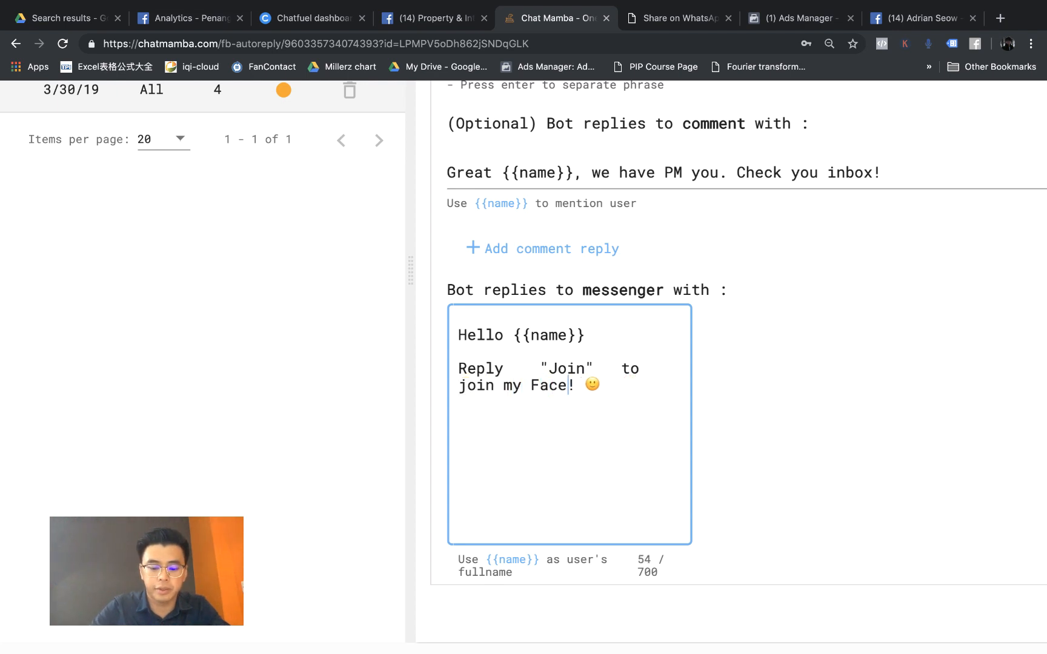
type(" Training Group")
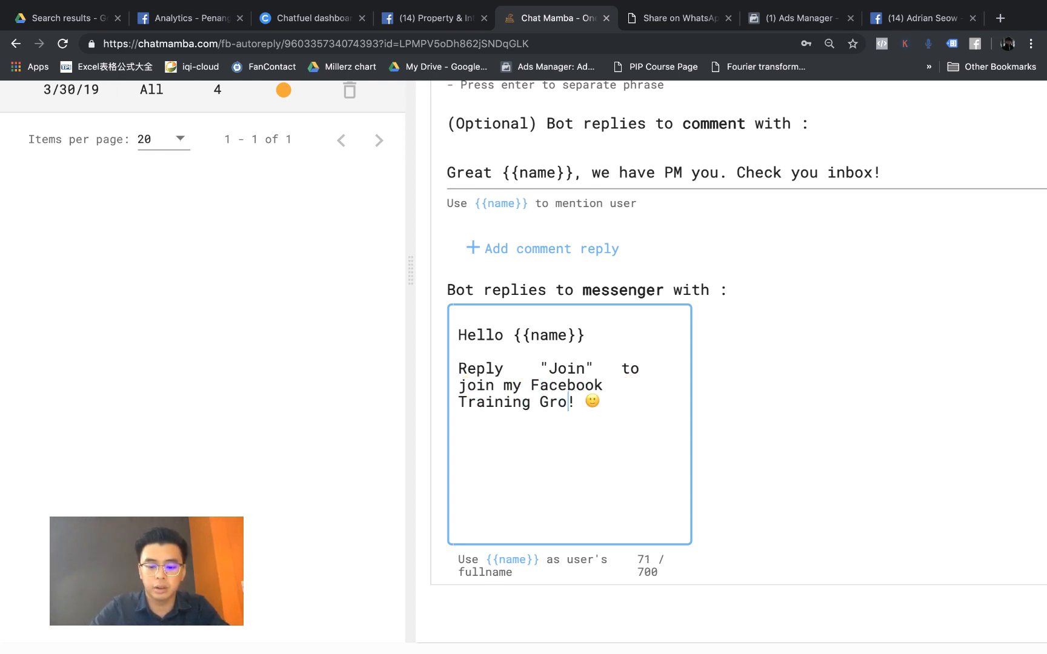
left_click(681, 382)
scroll(788, 427, "up", 1)
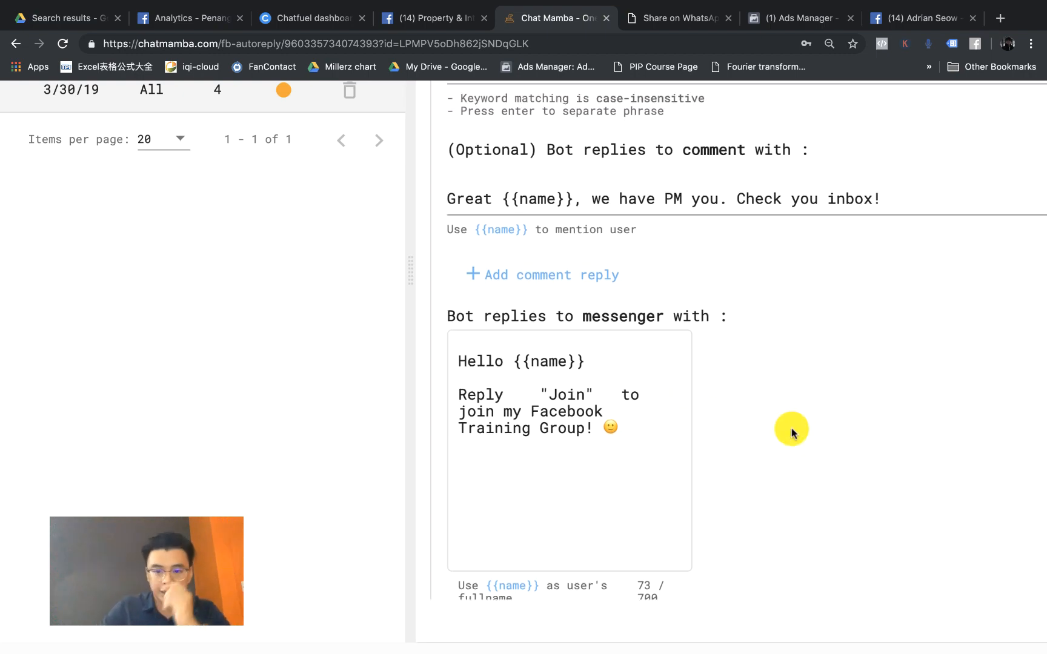
scroll(647, 430, "down", 3)
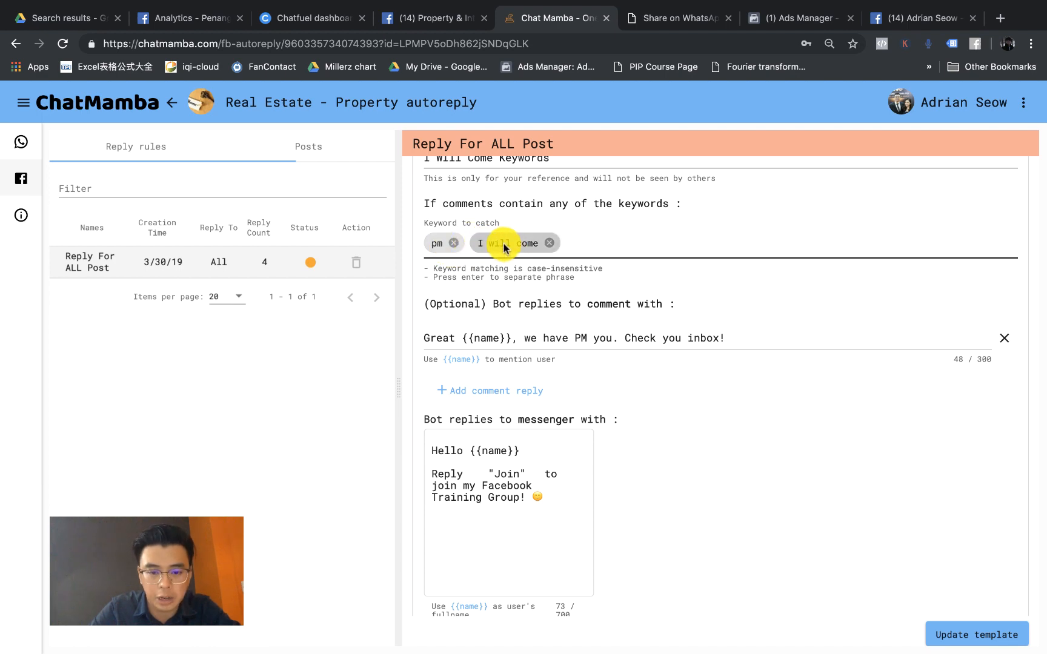
scroll(512, 288, "up", 3)
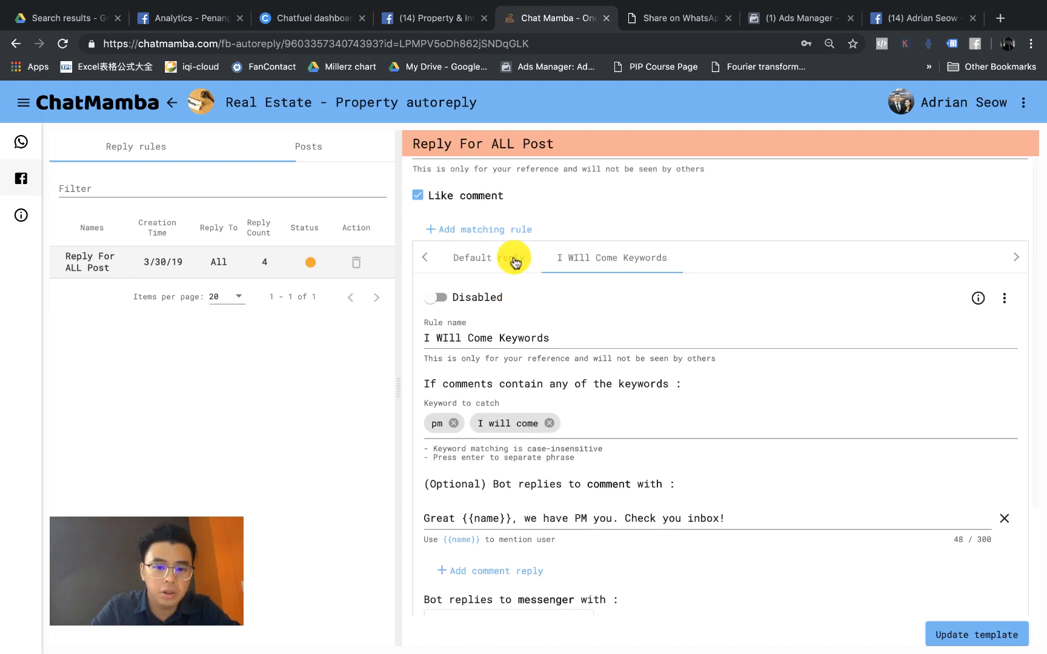
Step: Move from the I WIll Come Keywords rule to the Reply For ALL Post rule's Default reply settings (comment reply '{{name}}, 1234')
scroll(446, 303, "up", 5)
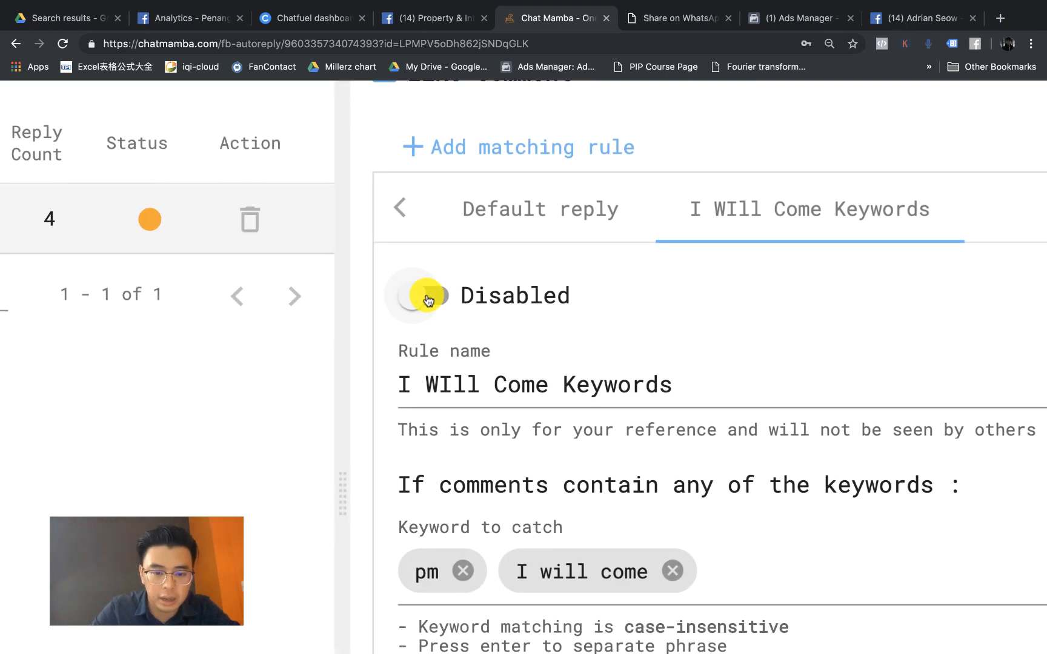
left_click(428, 300)
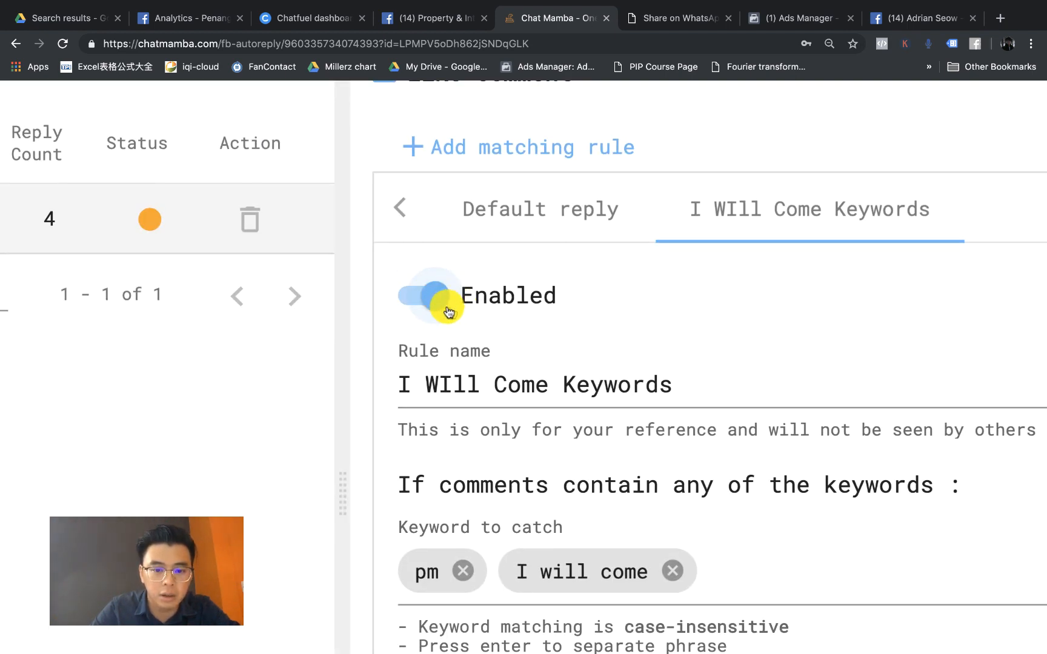
scroll(452, 312, "down", 5)
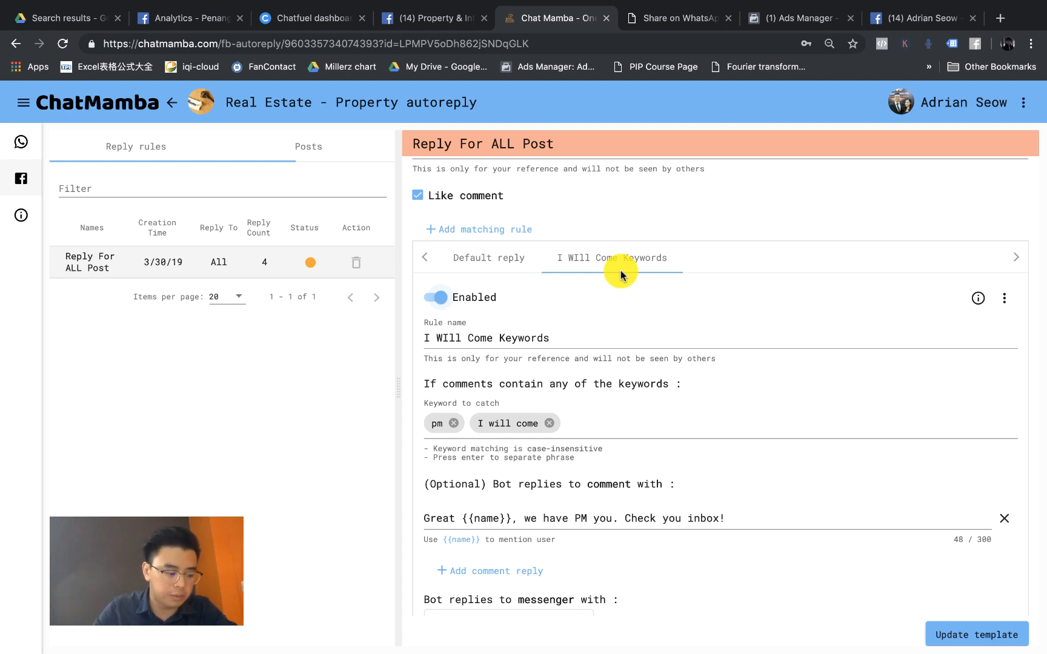
left_click(489, 264)
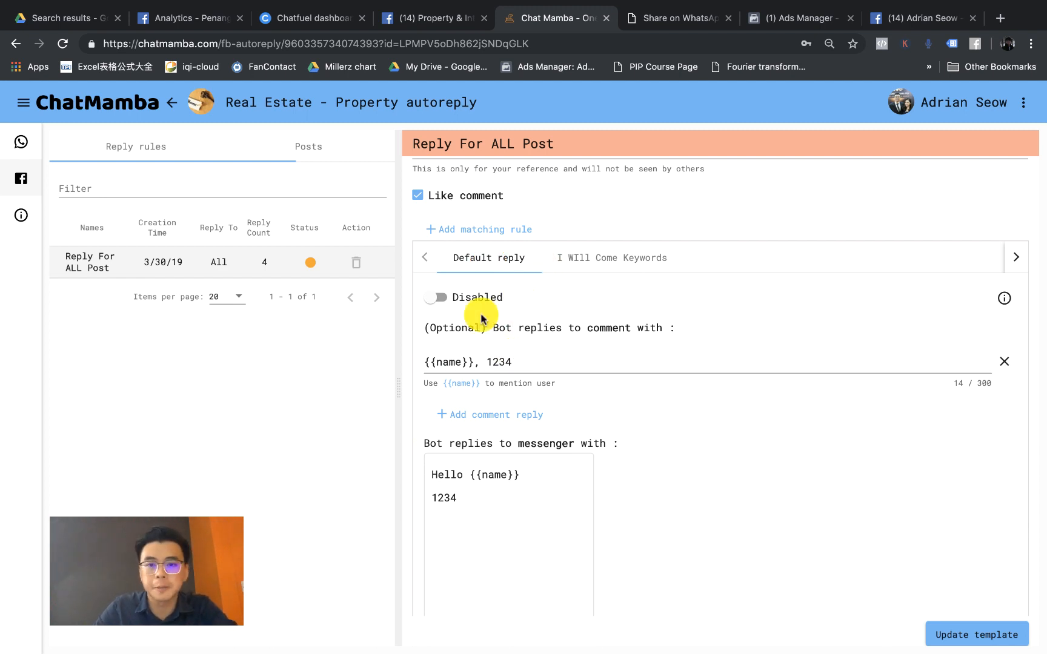
Step: Change the default comment reply to '{{name}}, Default Auto Reply from any keywords'
left_click(516, 360)
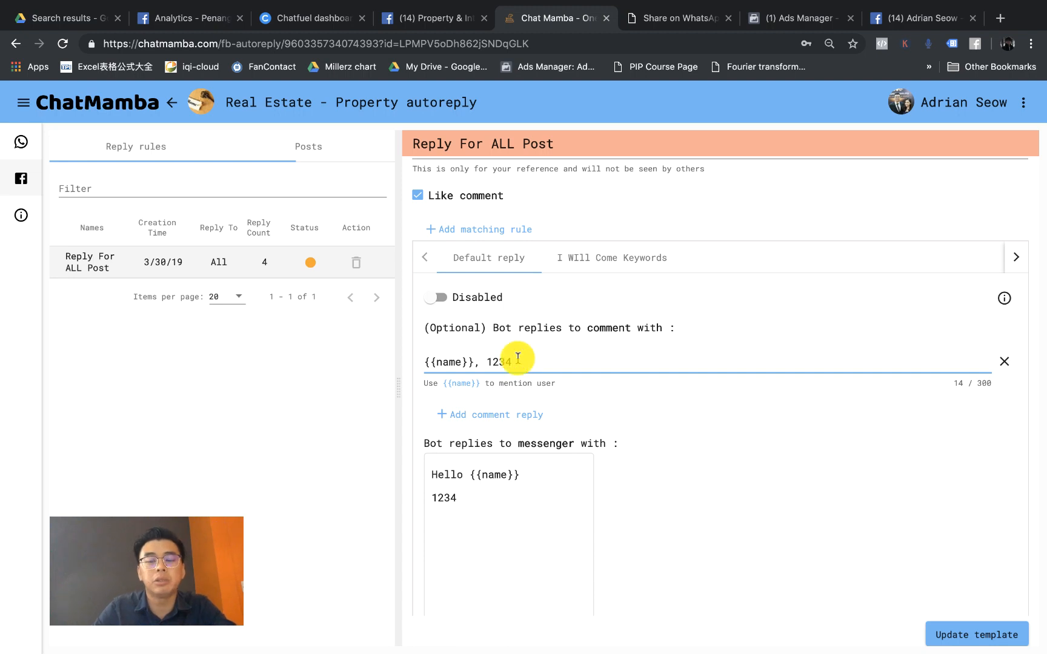
left_click(598, 262)
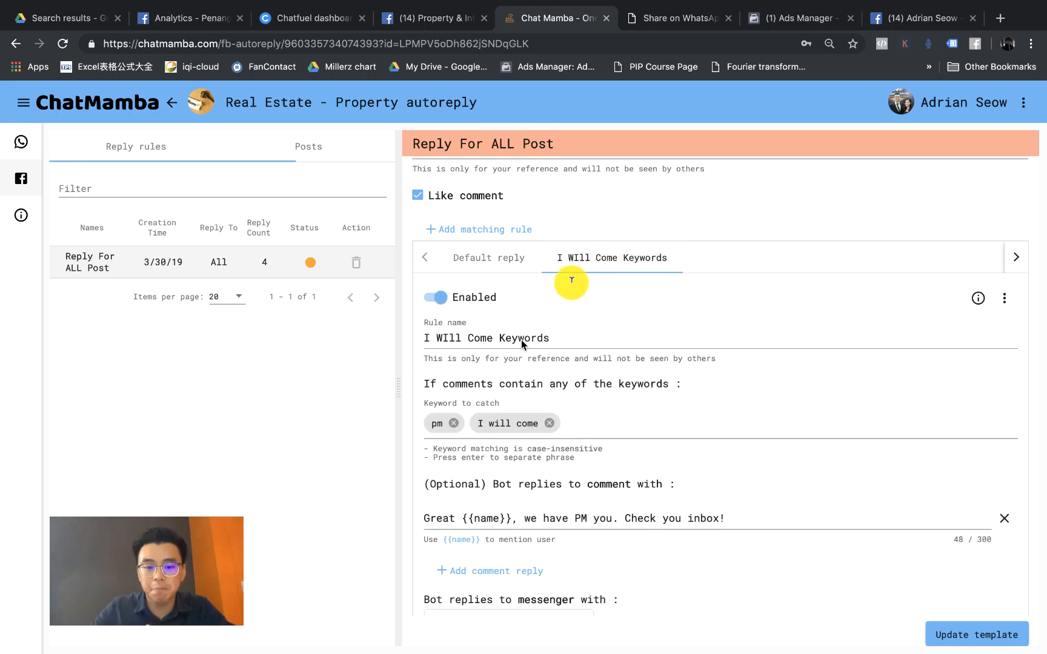
left_click(447, 423)
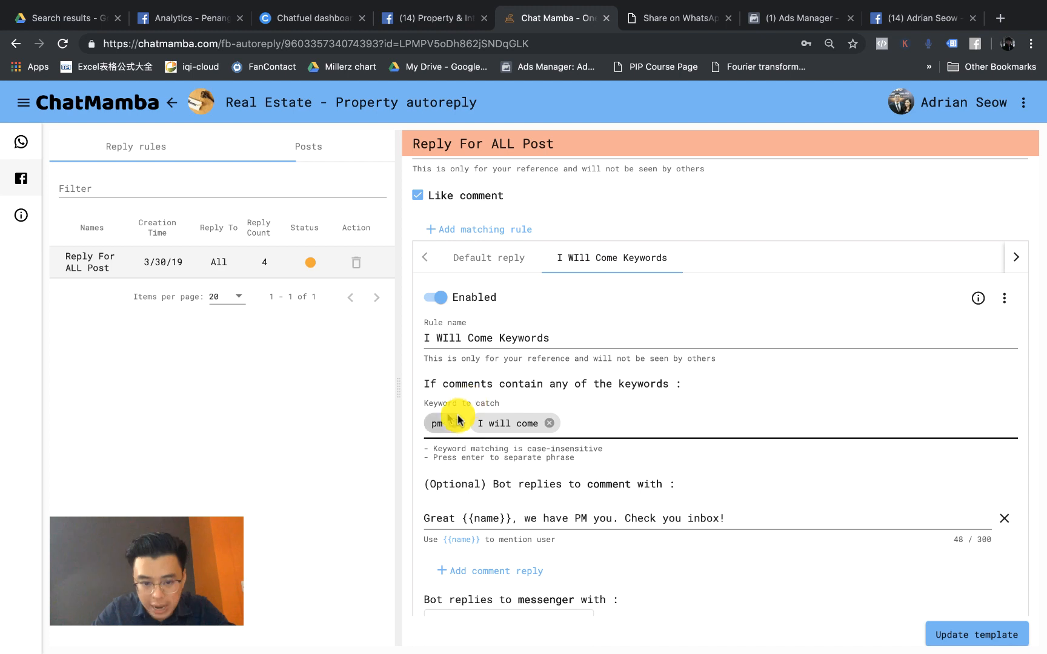
left_click(485, 258)
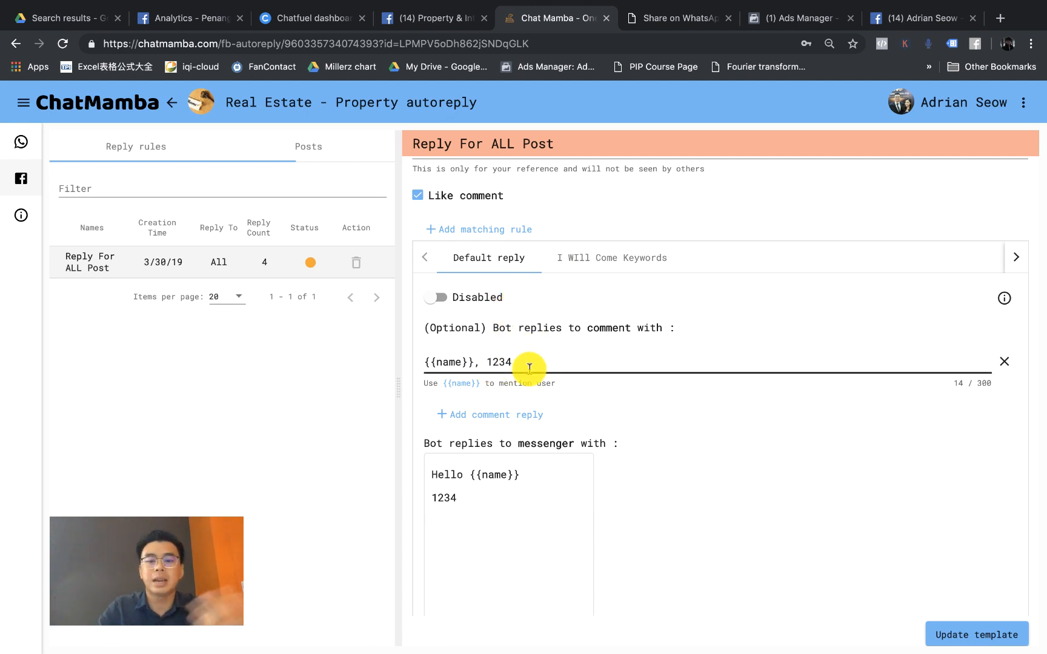
left_click(529, 368)
key("BackSpace")
key("BackSpace")
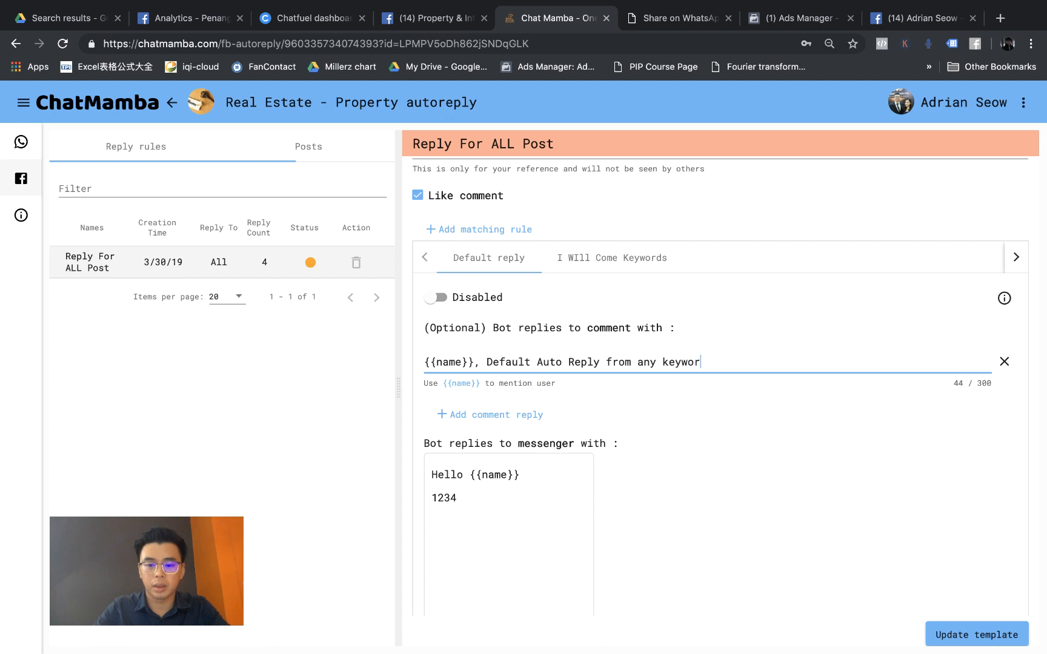
type("ds")
Step: Replace the messenger reply with 'Default Message for users that comment any keywords'
left_click(469, 498)
key("ctrl+a")
key("BackSpace")
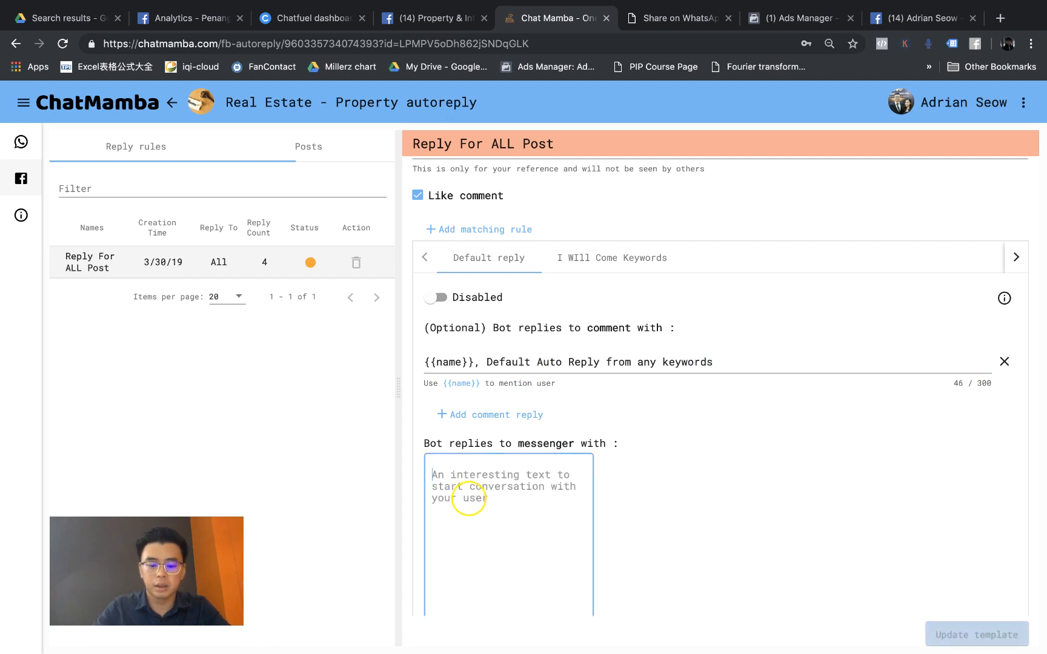
type("Def")
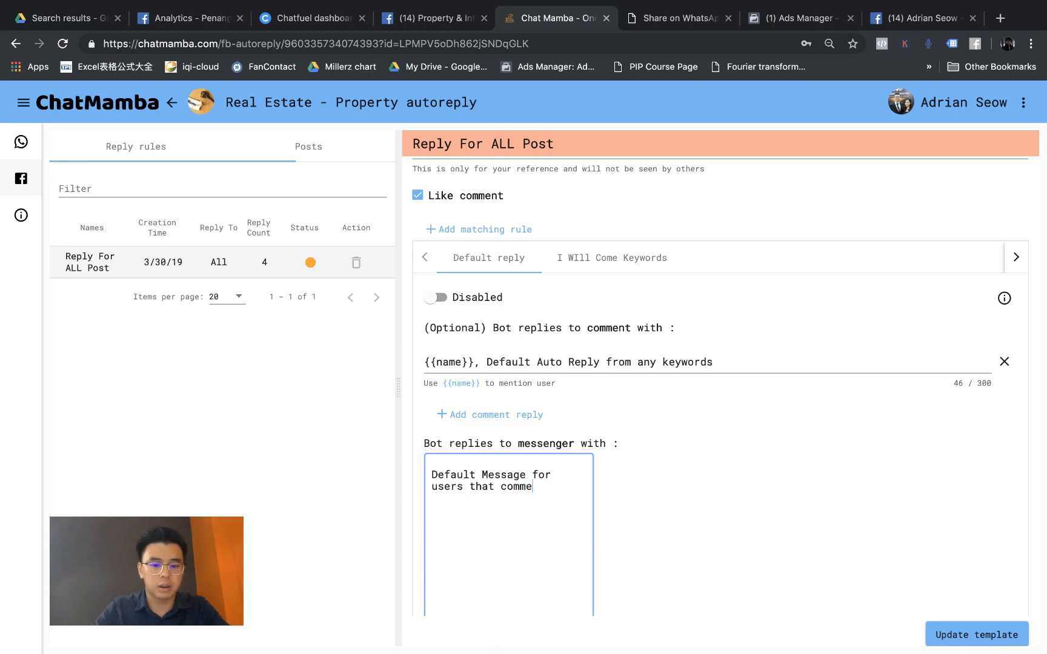
type("ords")
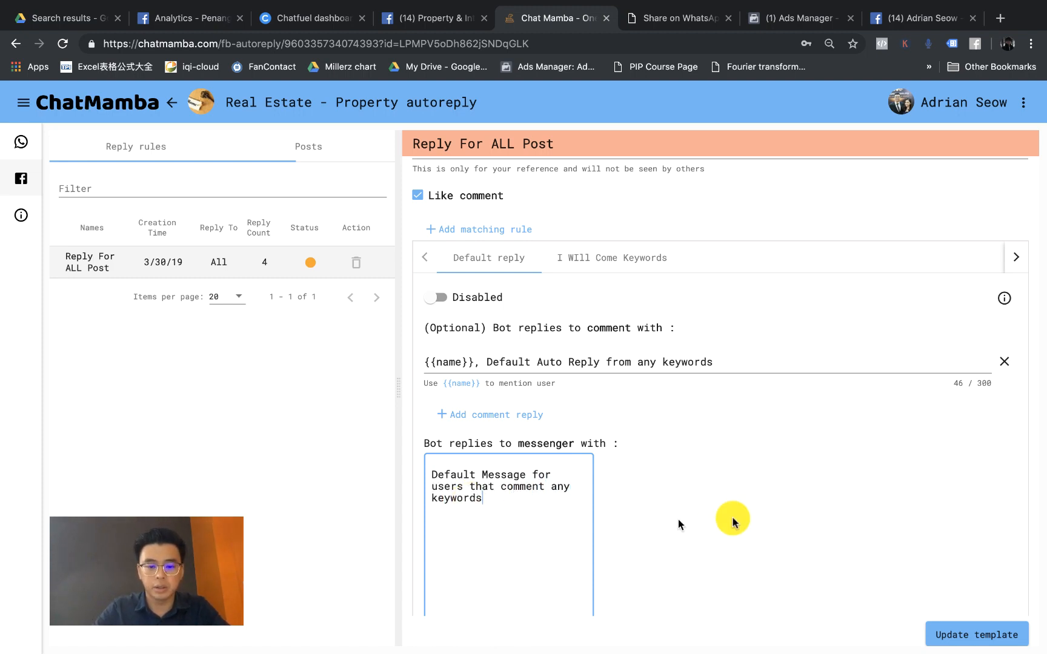
left_click(741, 515)
scroll(666, 424, "down", 1)
scroll(647, 383, "up", 2)
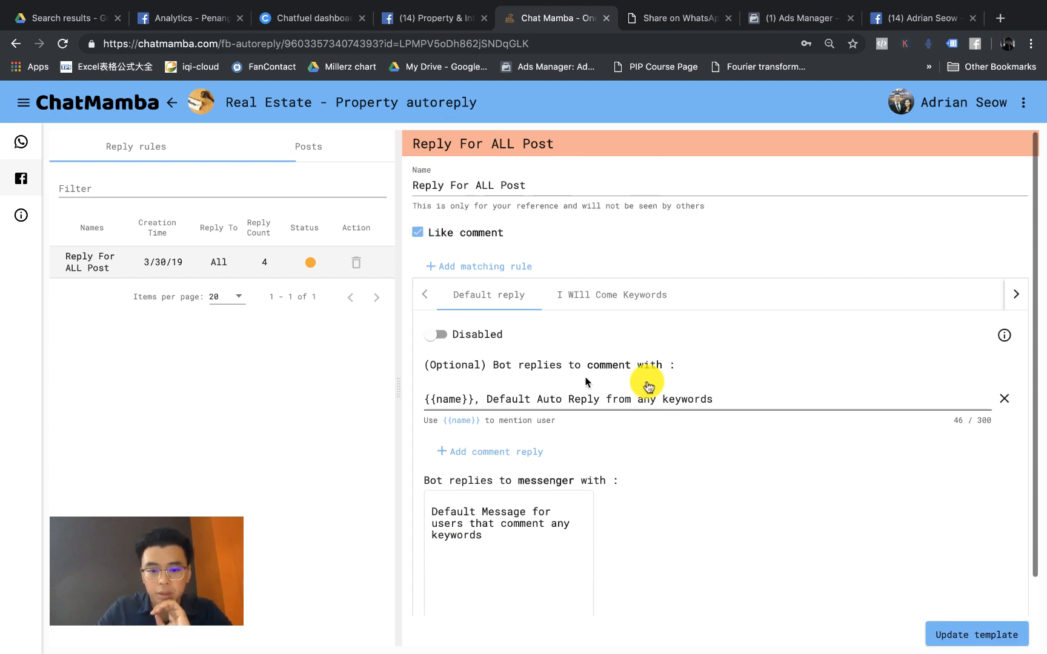
Step: Enable the default reply, update the template, and switch the paused Reply For ALL Post rule to active
left_click(438, 335)
scroll(603, 439, "down", 1)
left_click(962, 633)
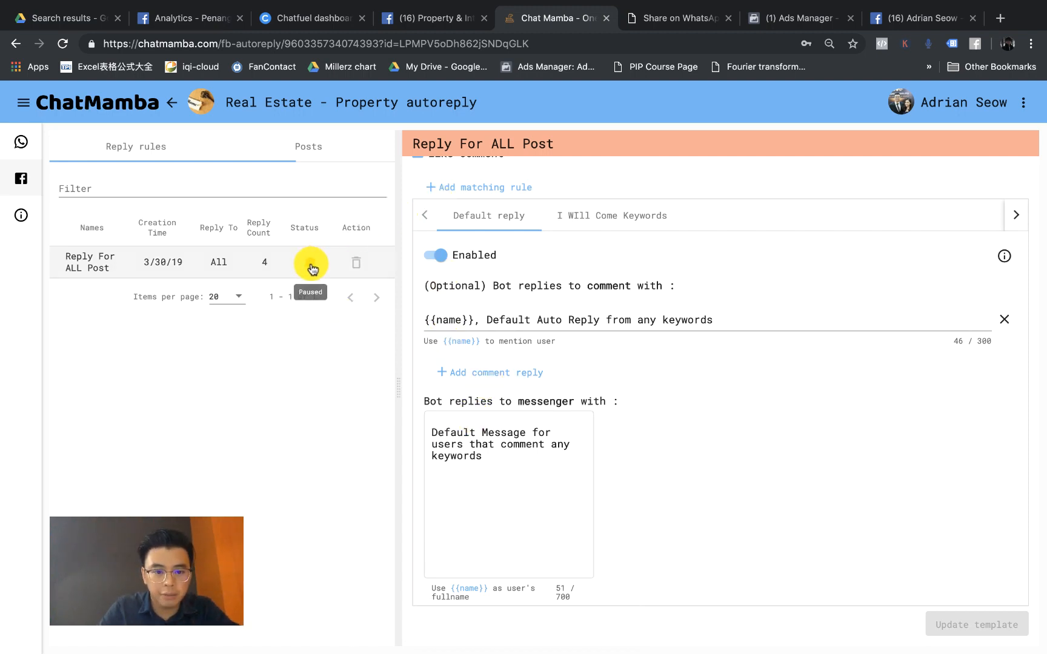
left_click(311, 265)
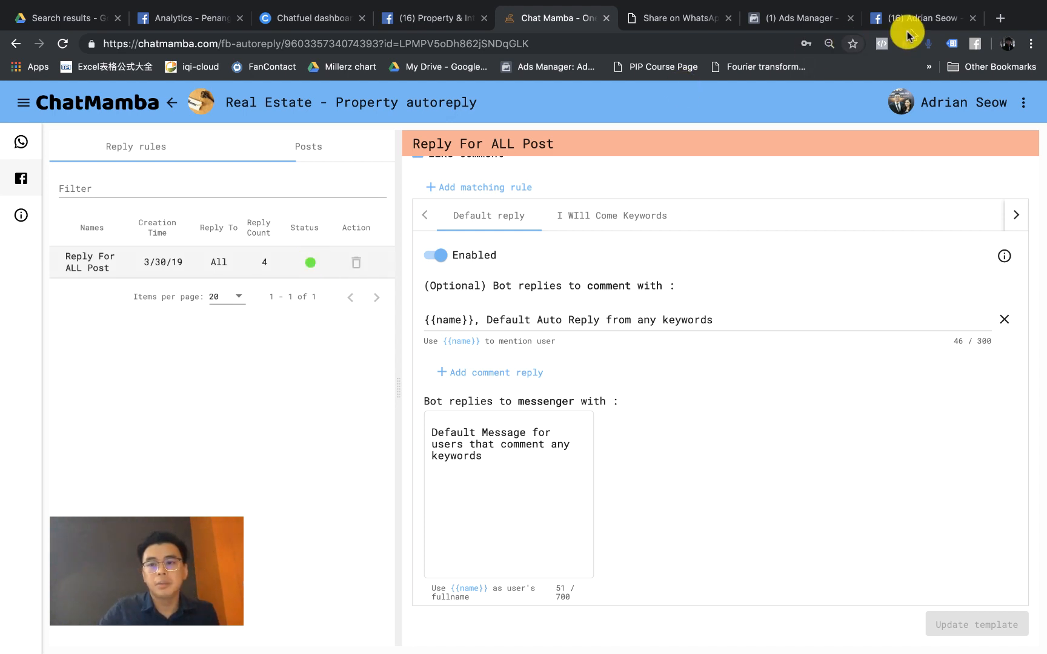
left_click(941, 19)
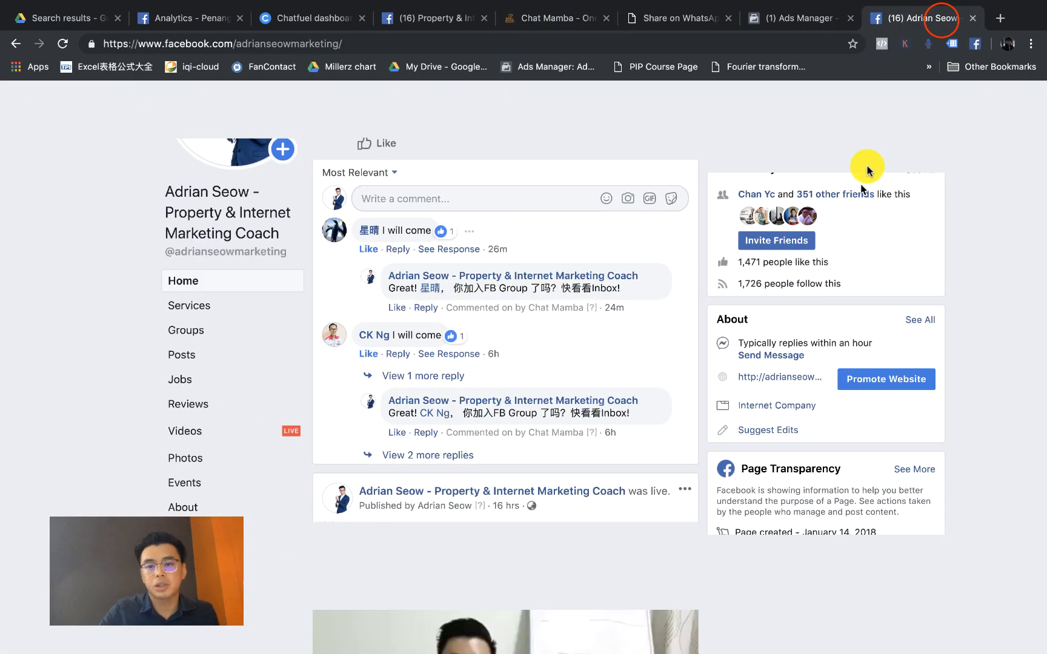
Step: Open the Real Estate - Property Page from the full list of Pages you manage
scroll(864, 169, "up", 3)
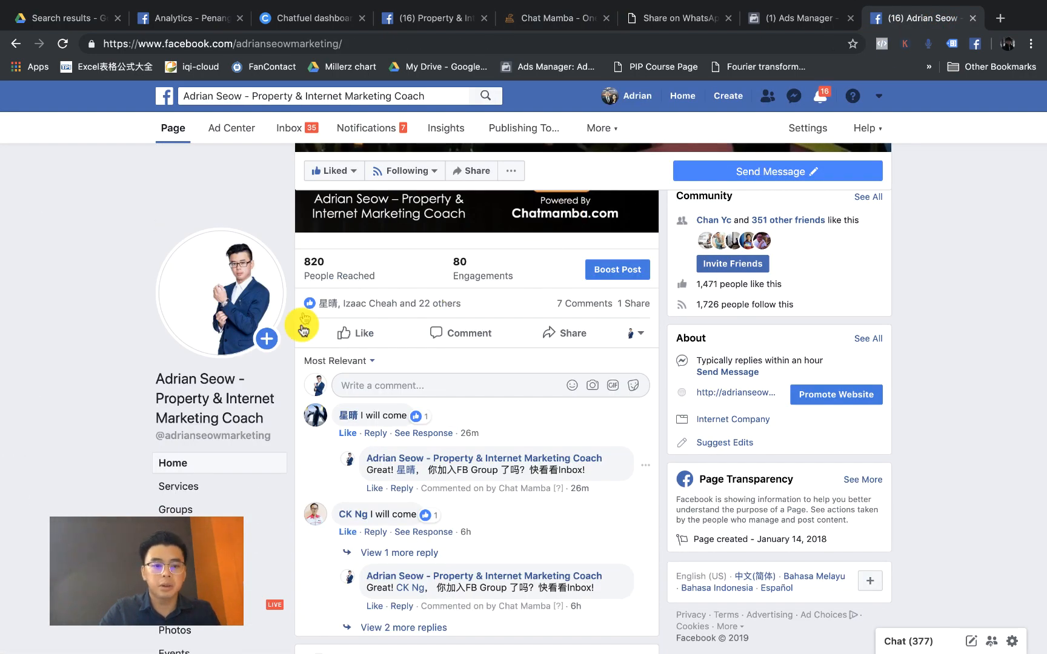
left_click(880, 100)
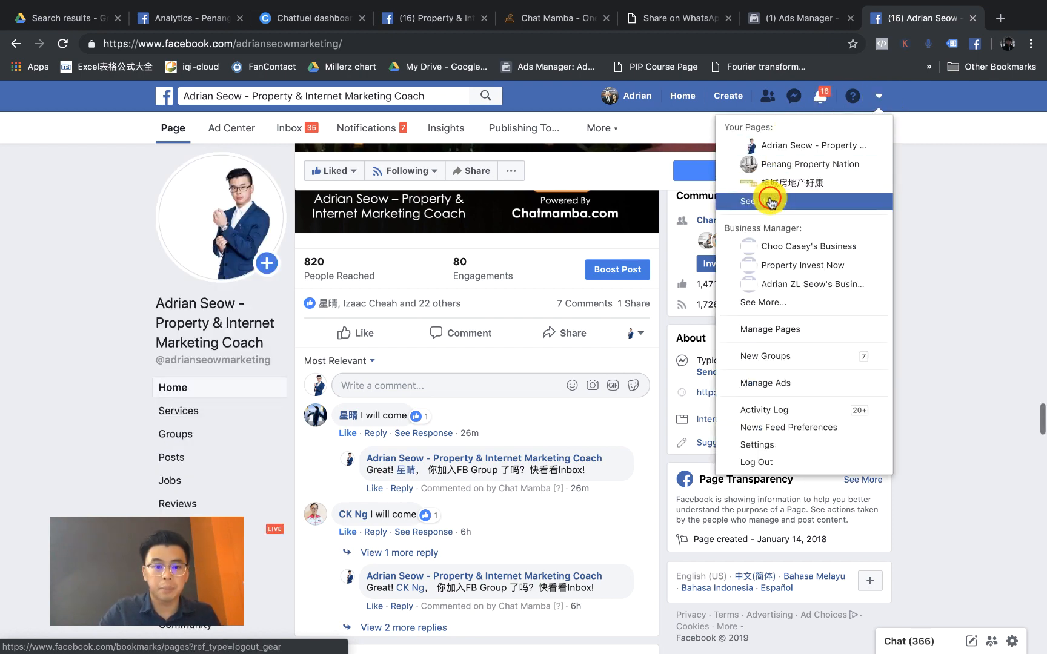
left_click(771, 202)
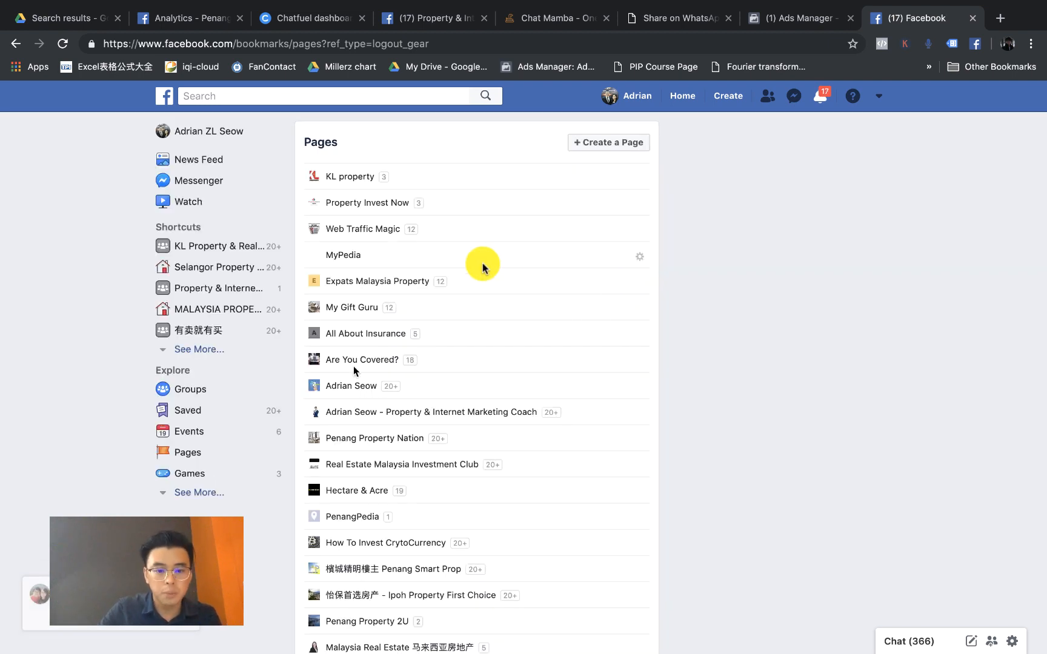
scroll(365, 399, "down", 3)
scroll(366, 399, "down", 11)
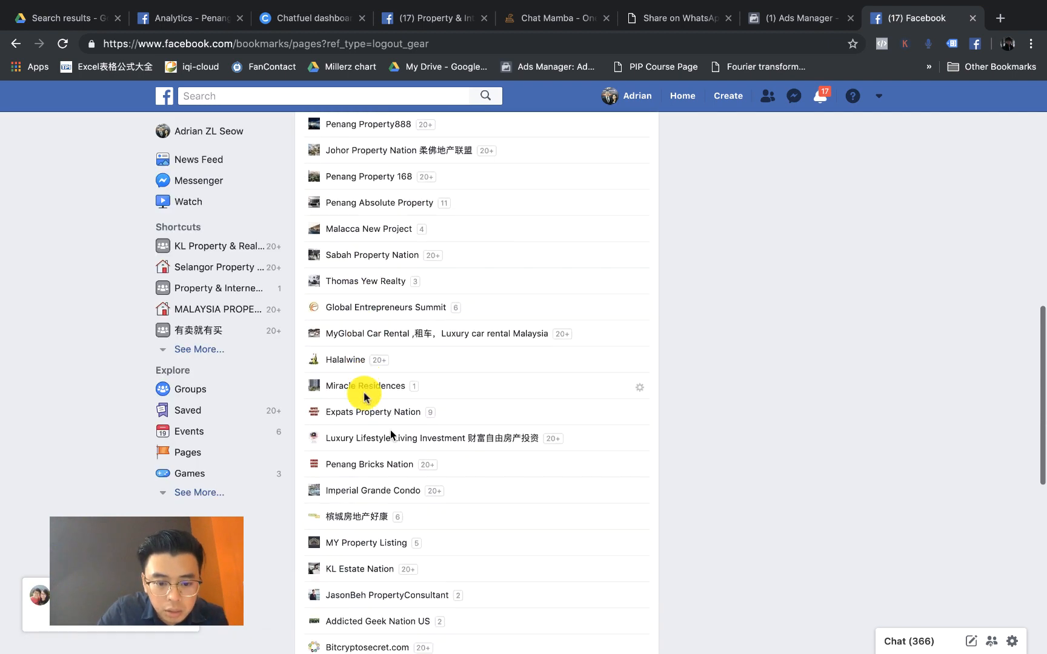
scroll(364, 397, "down", 6)
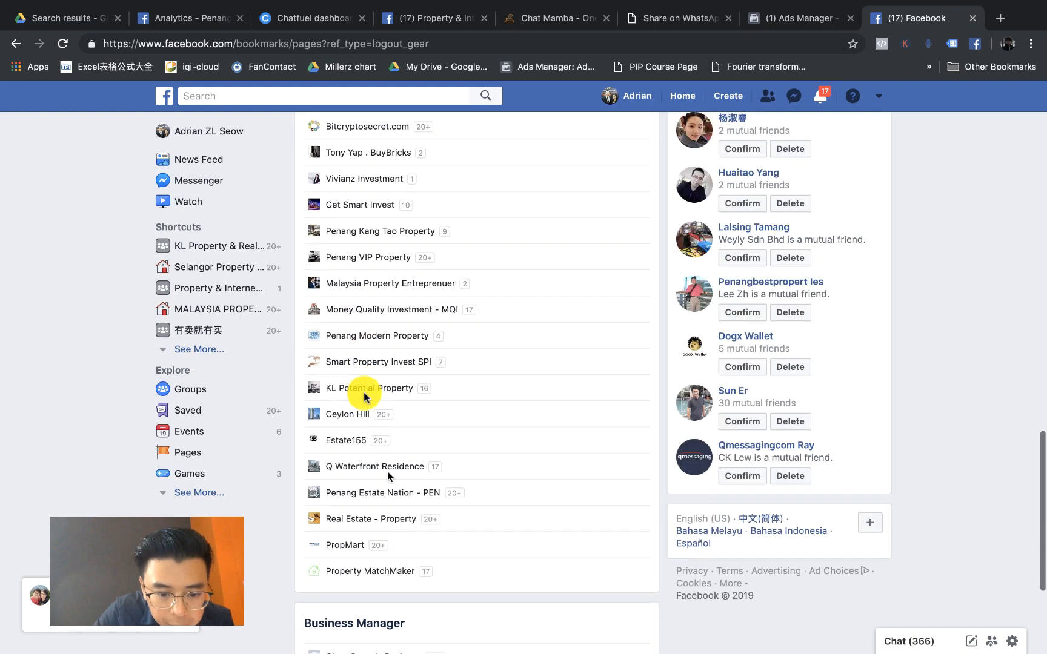
left_click(381, 507)
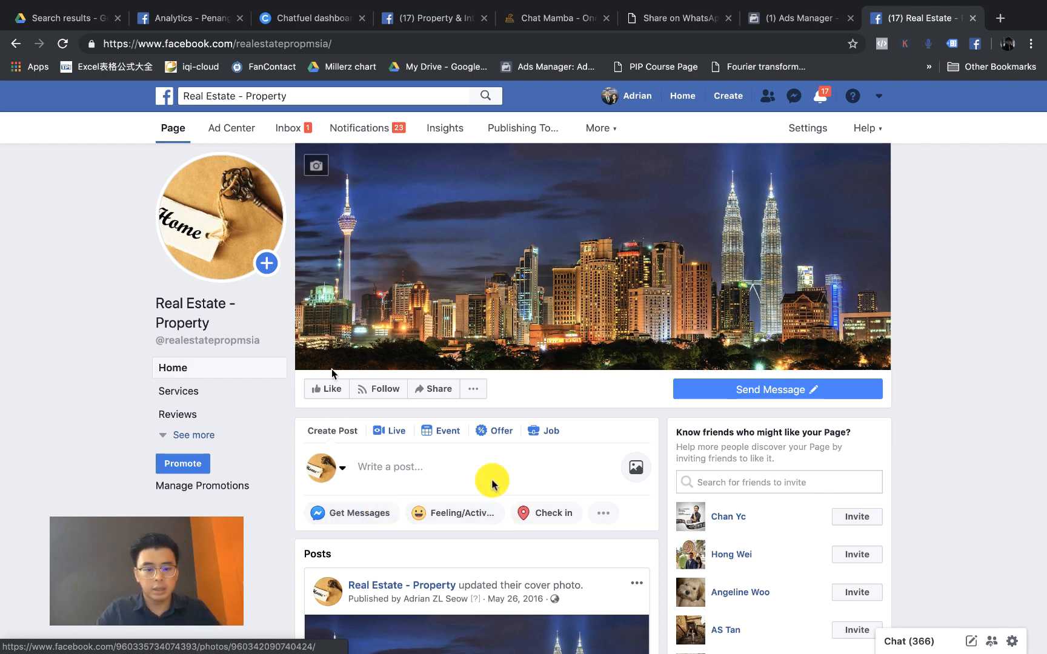
Step: Publish a Page post reading 'ChatMamba Training Video Testing'
scroll(491, 479, "down", 10)
scroll(476, 494, "up", 3)
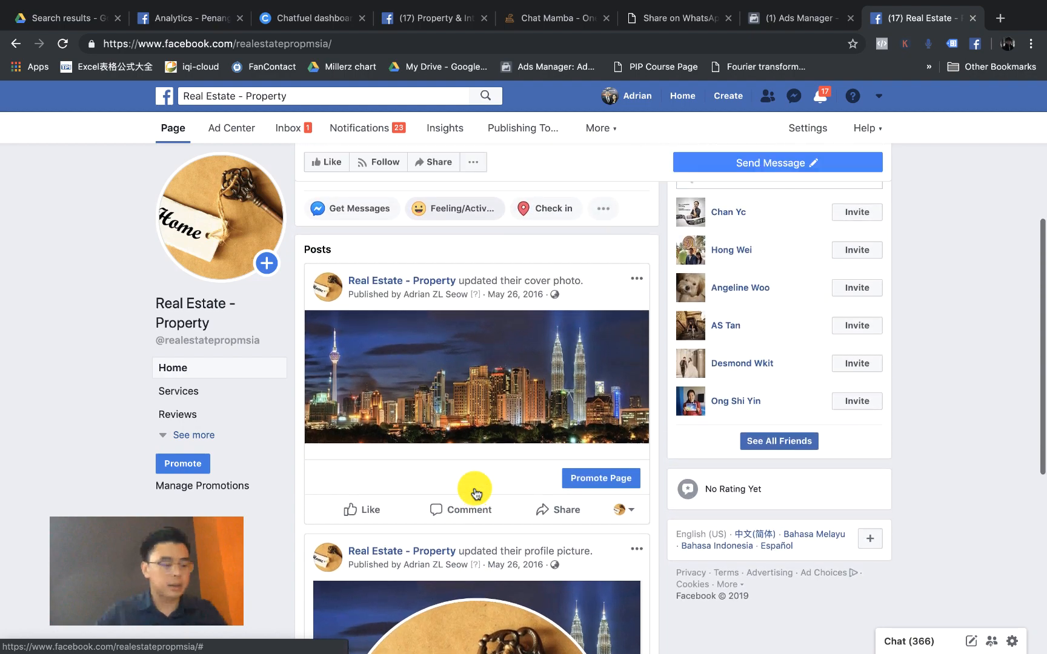
scroll(503, 402, "up", 4)
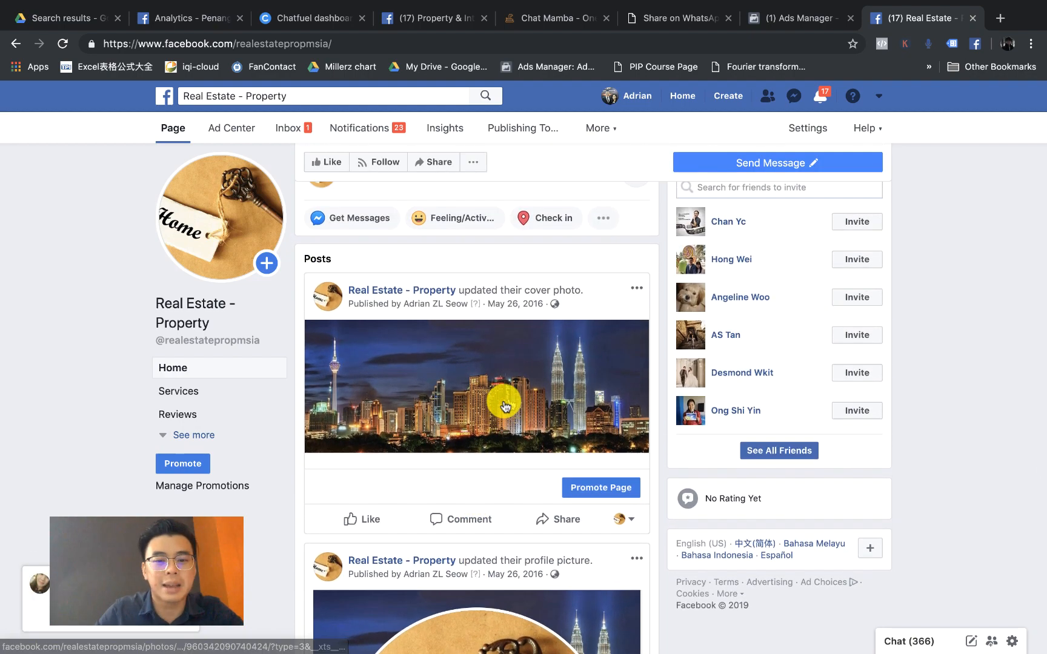
left_click(447, 388)
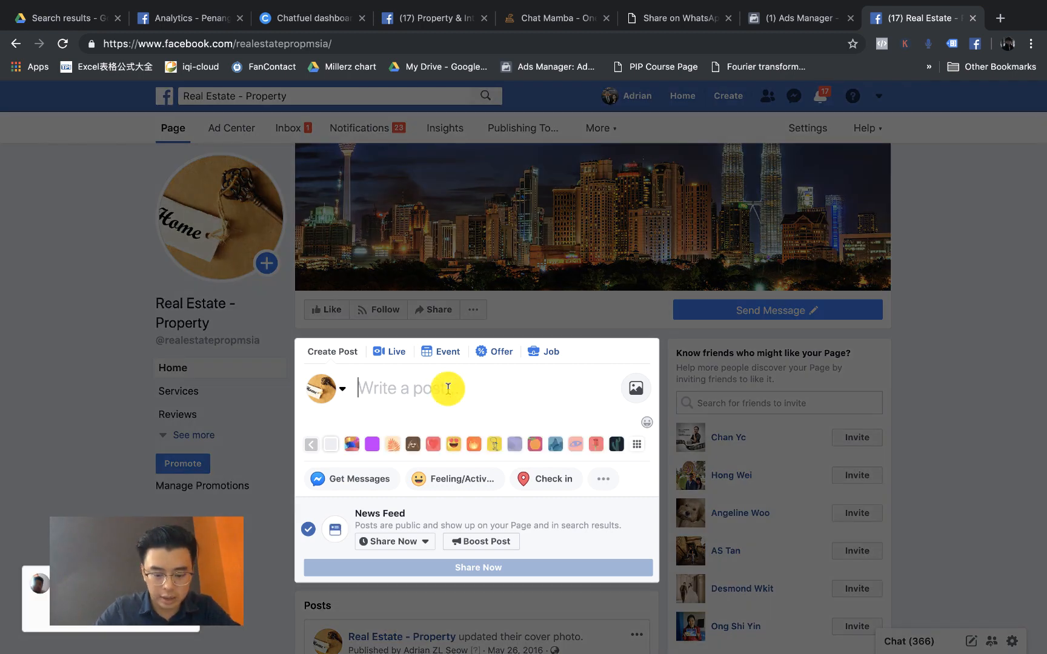
type("ChatMamba Training")
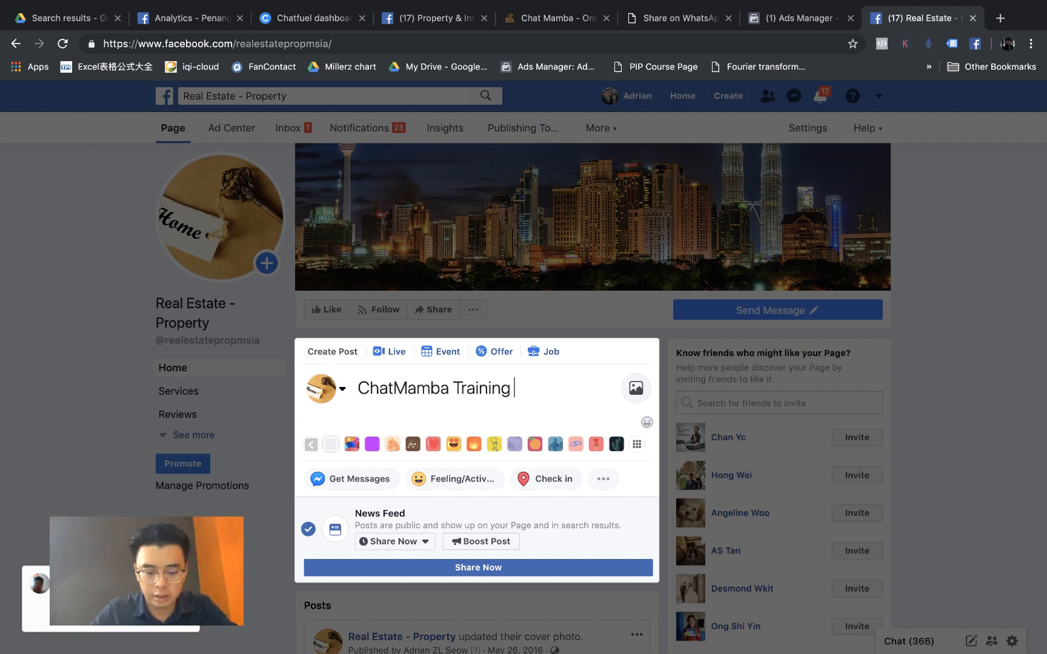
type("Testing")
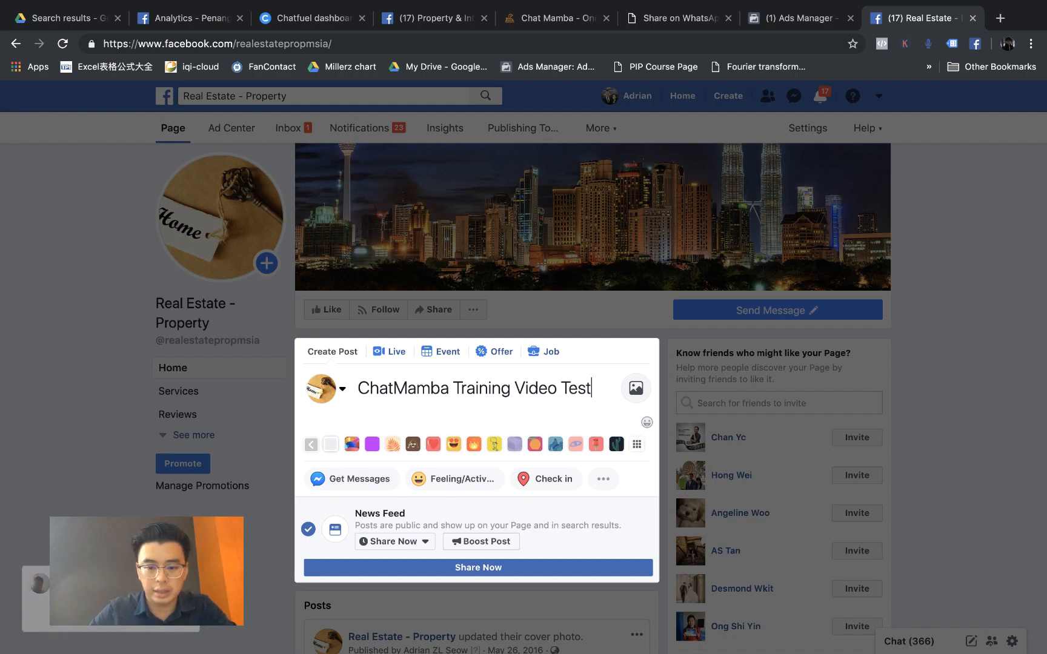
left_click(521, 568)
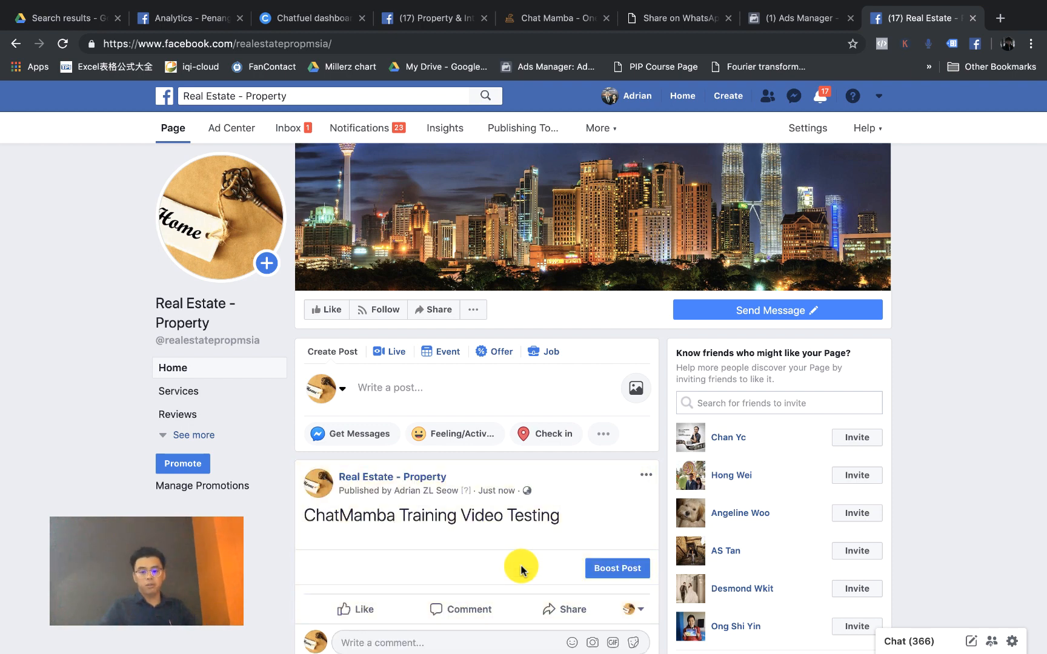
scroll(521, 567, "down", 2)
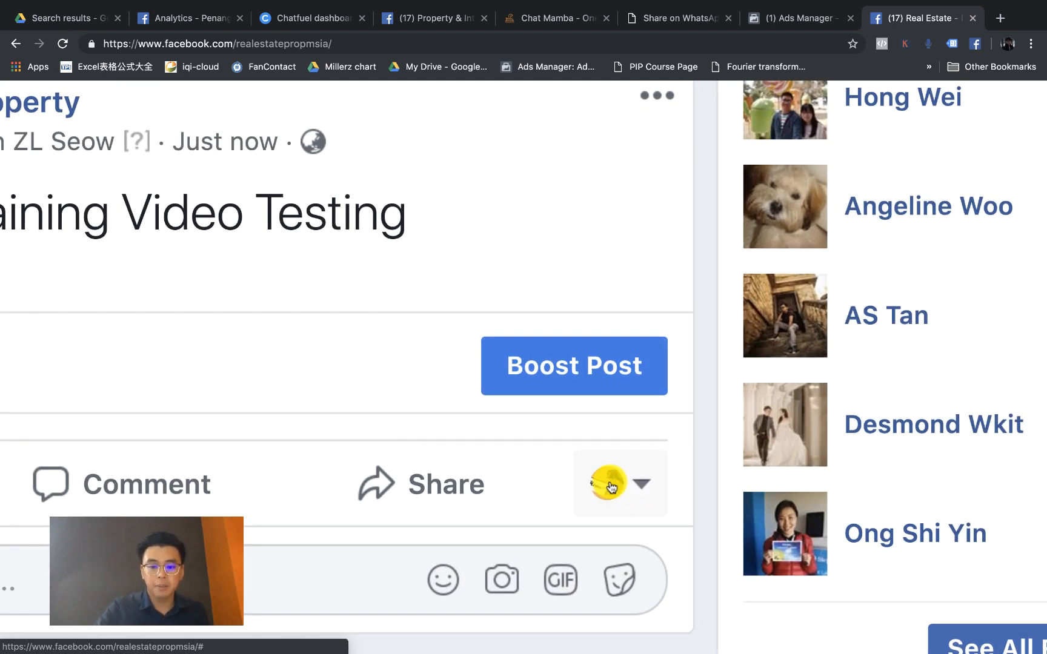
scroll(613, 486, "down", 5)
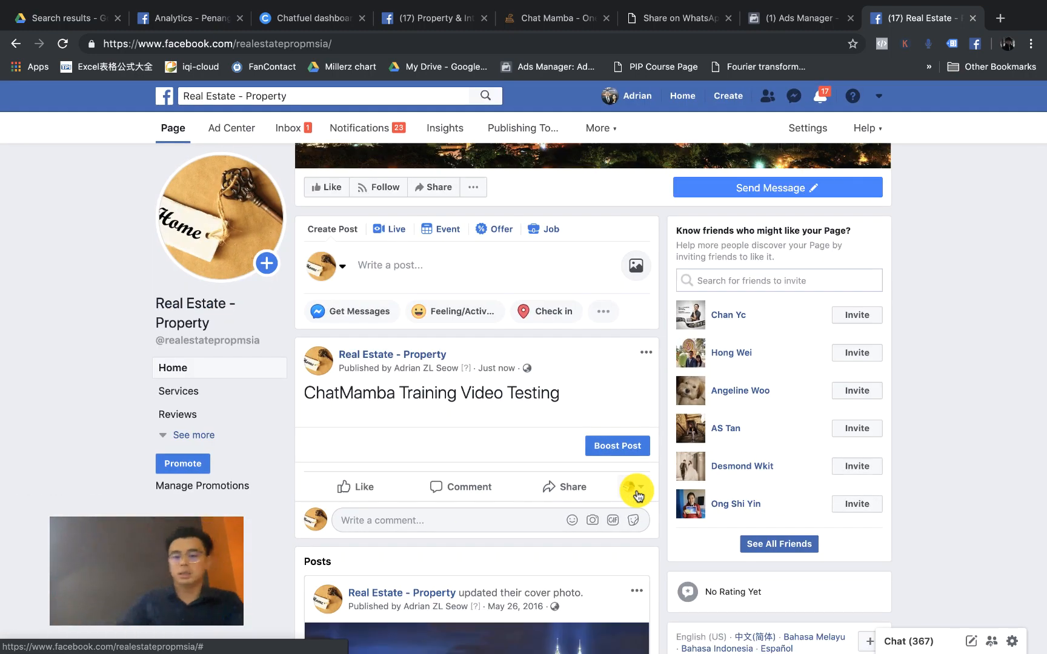
Step: Switch the interacting identity to your personal profile and start a comment on the test post
left_click(636, 494)
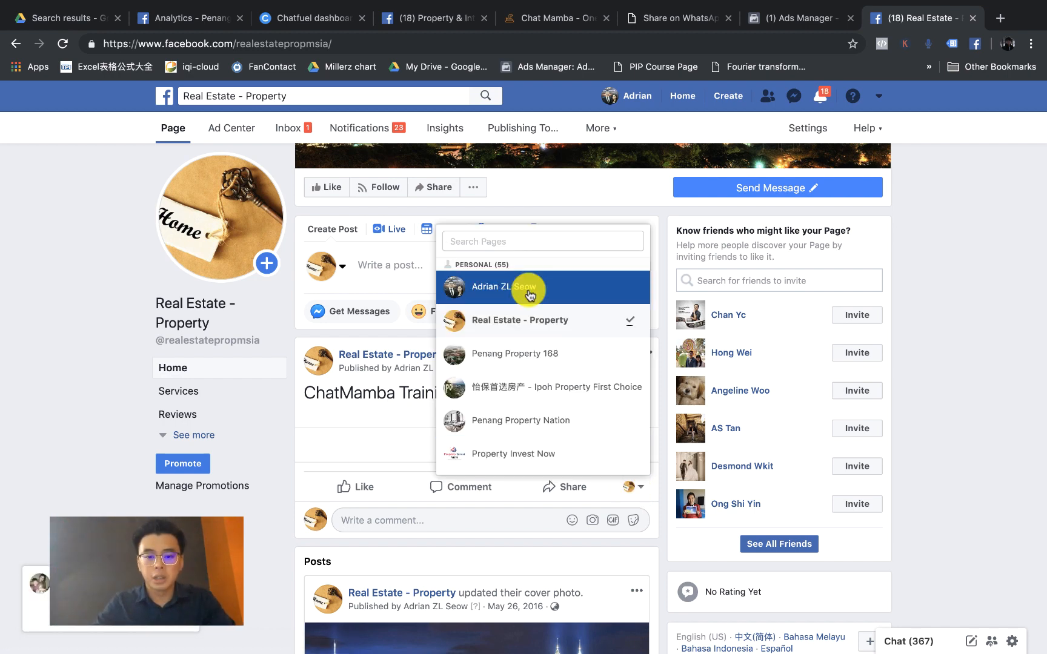
scroll(528, 295, "up", 5)
scroll(529, 295, "up", 3)
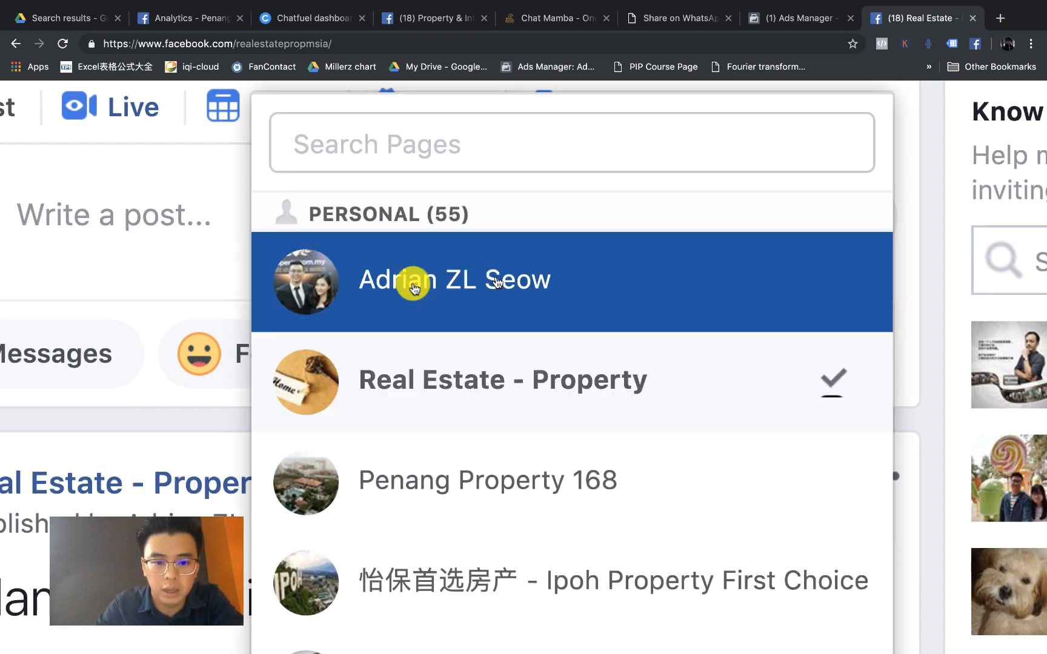
left_click(495, 282)
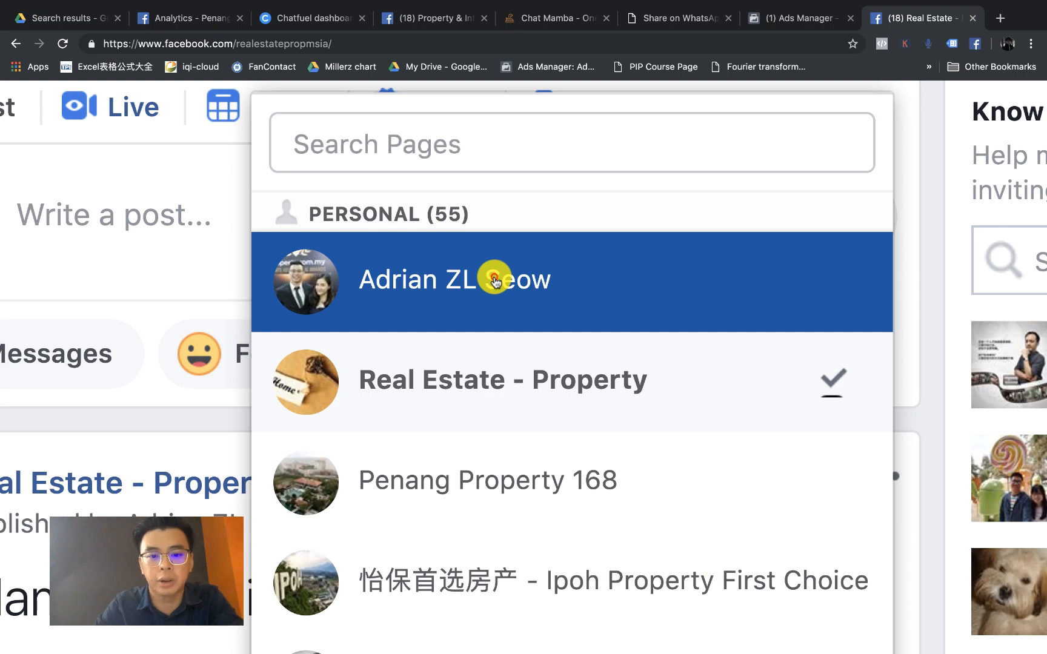
scroll(526, 291, "down", 3, "ctrl")
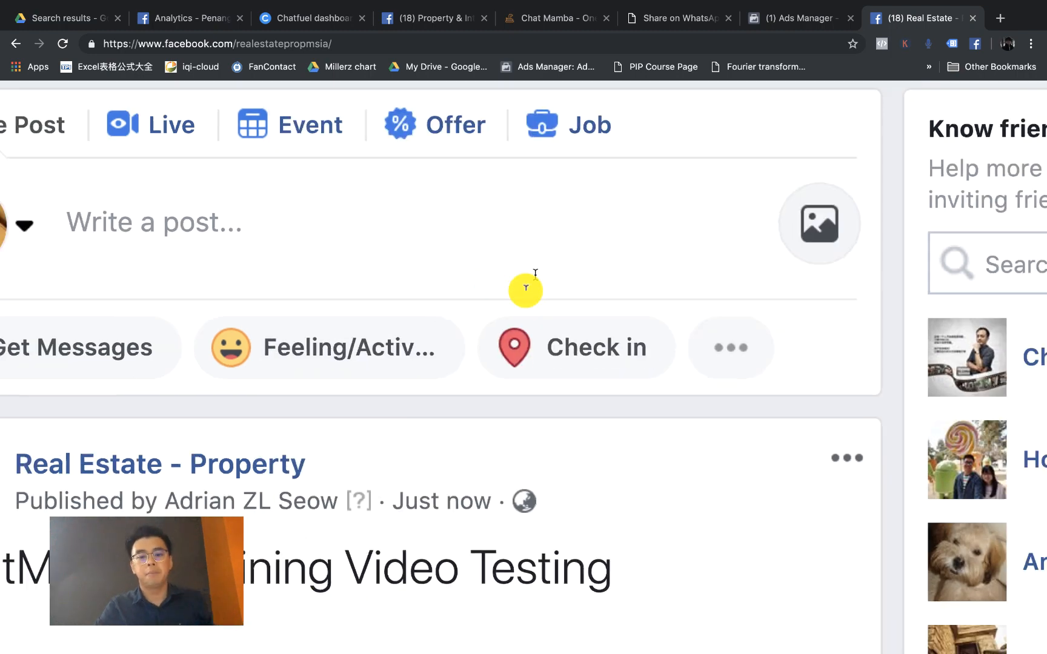
scroll(556, 430, "down", 3)
scroll(558, 432, "down", 4)
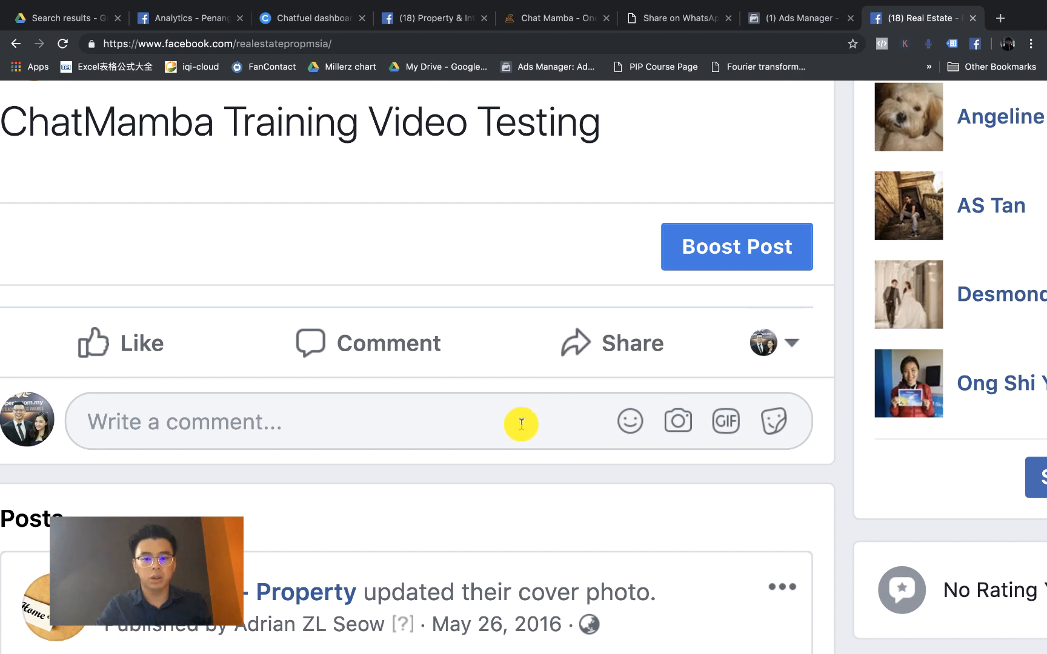
scroll(533, 413, "down", 3, "ctrl")
left_click(420, 457)
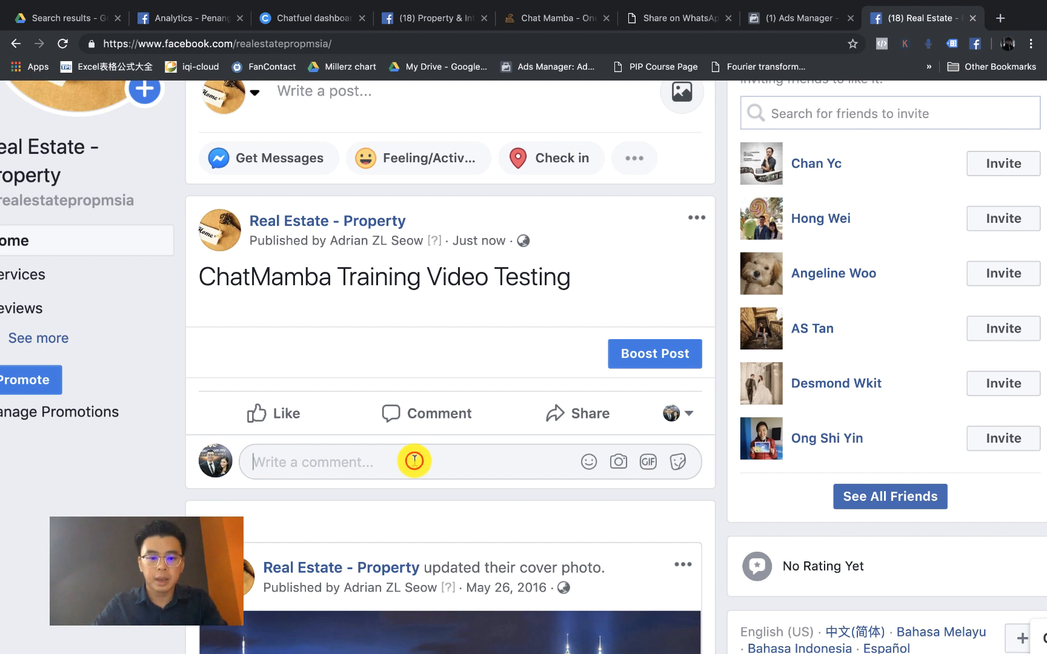
Step: Check the 'I will come' keyword in ChatMamba's I WIll Come Keywords rule, then return to Facebook
left_click(553, 19)
left_click(573, 214)
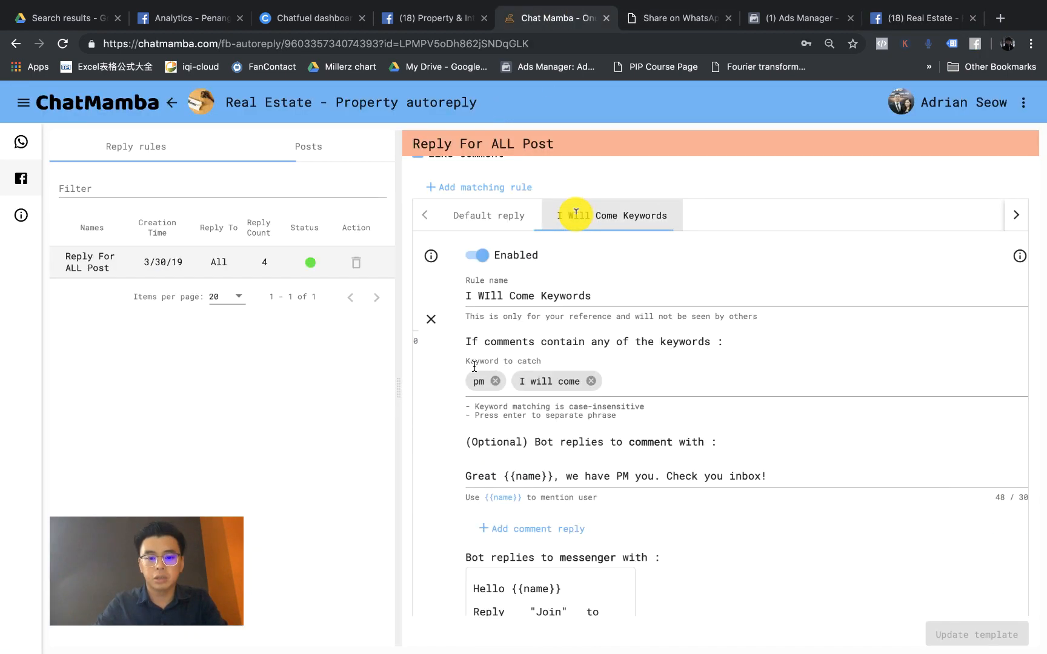
left_click(515, 387)
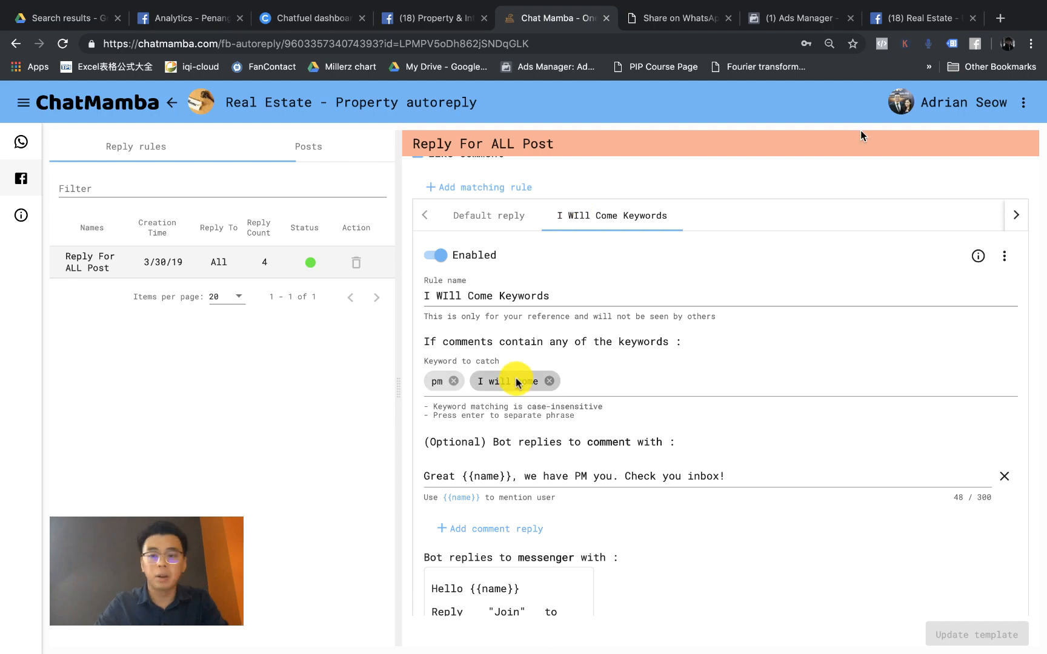
left_click(927, 18)
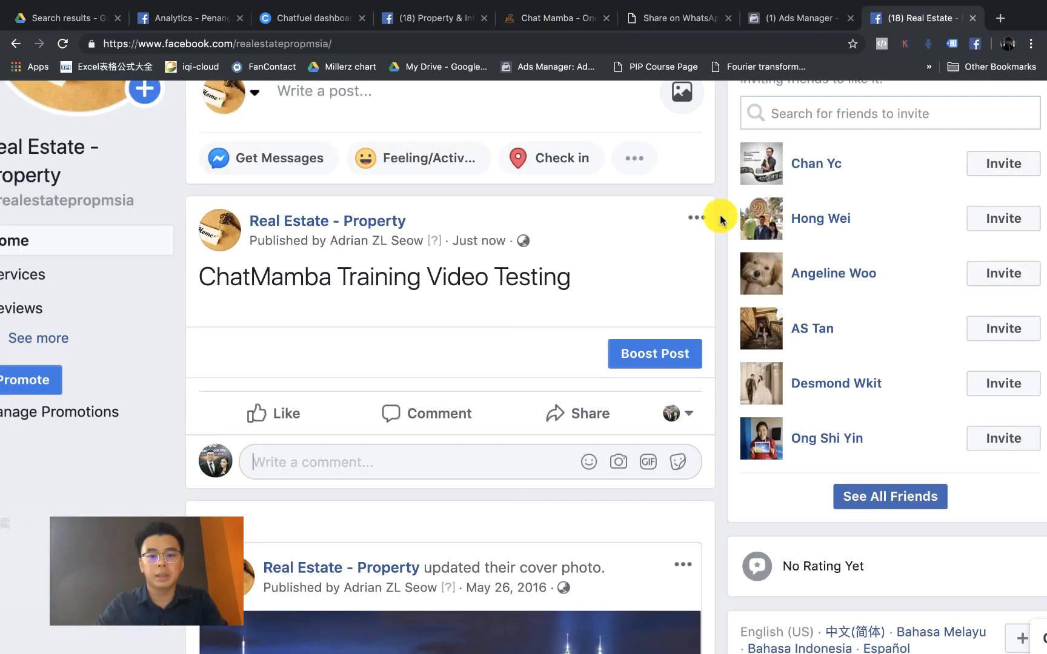
Step: Comment 'hi' on the test post and check Messenger for 'Default Message for users that comment any keywords'
left_click(388, 468)
type("hi")
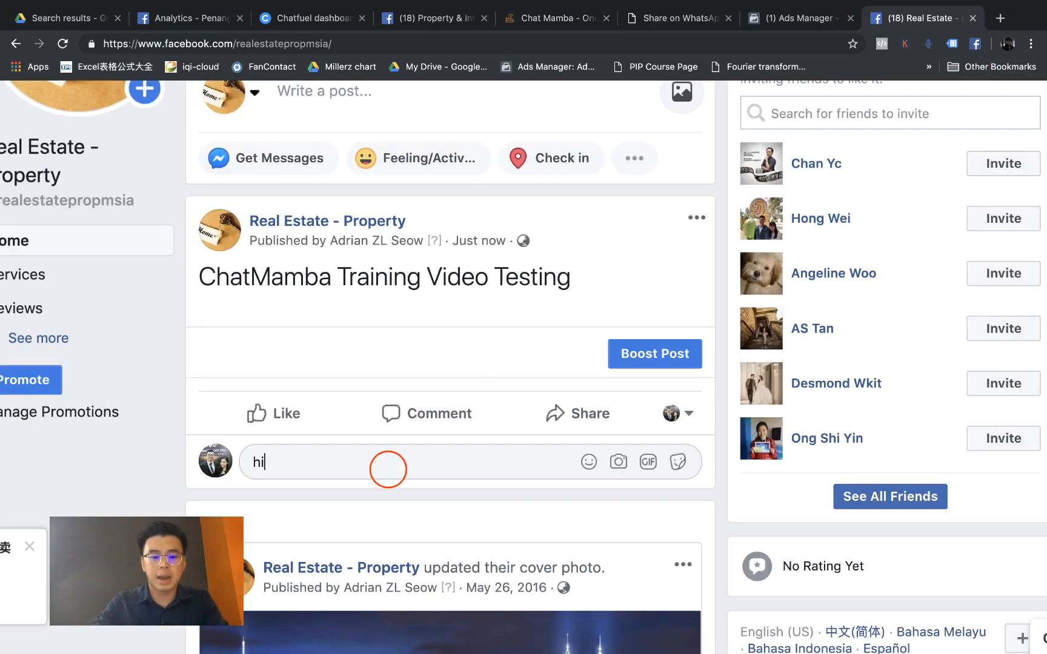
key("Return")
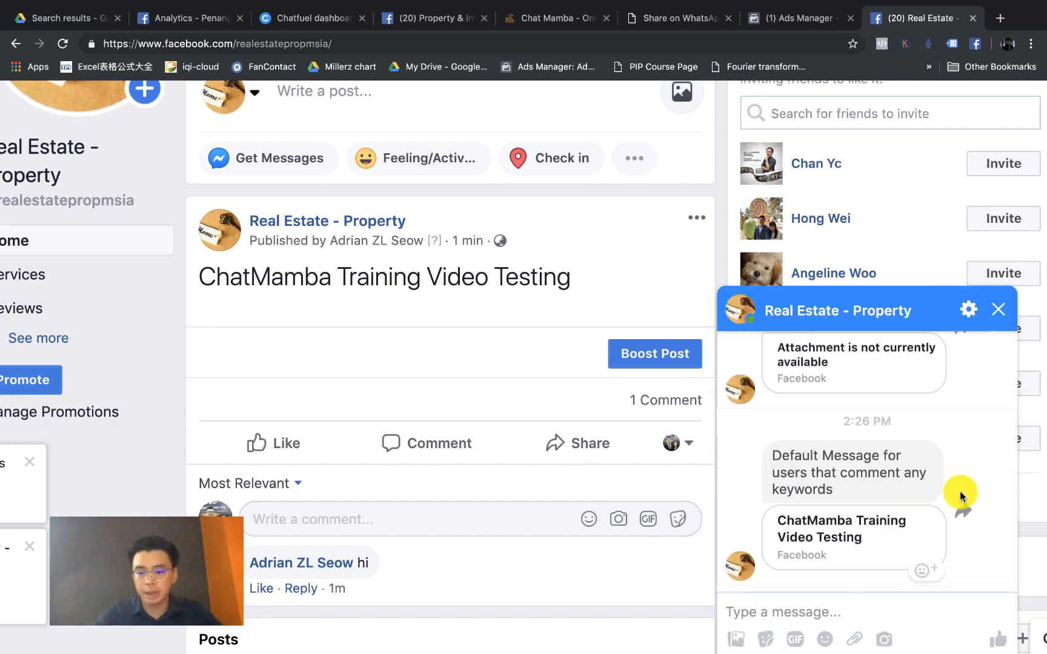
scroll(872, 478, "up", 5)
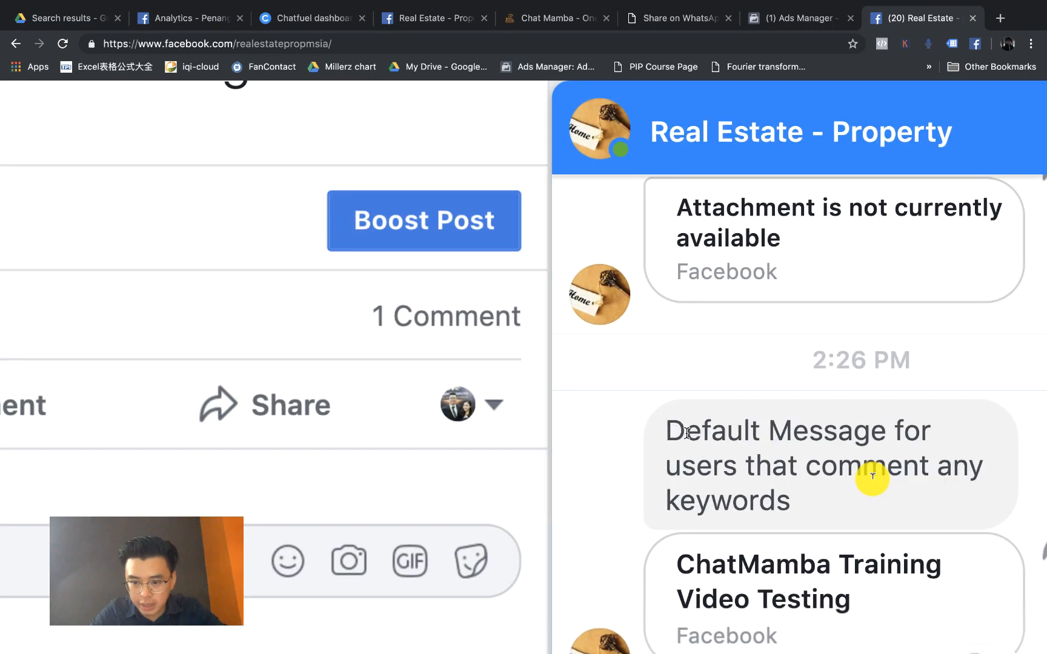
scroll(819, 479, "down", 5)
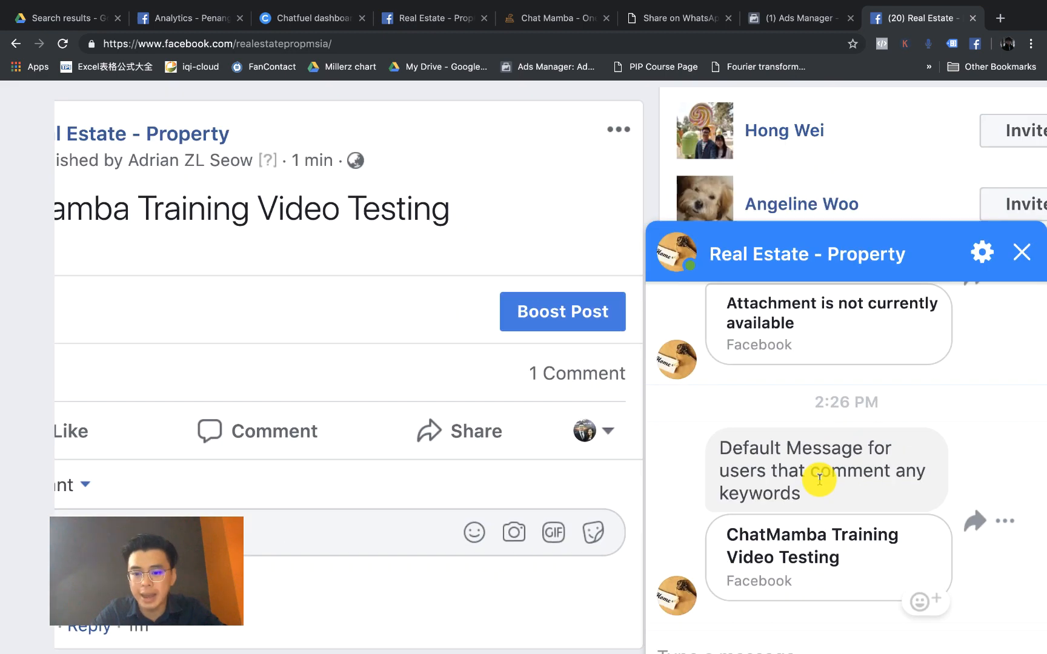
Step: Return to ChatMamba's Default reply tab and scroll down to its messenger reply text
left_click(529, 14)
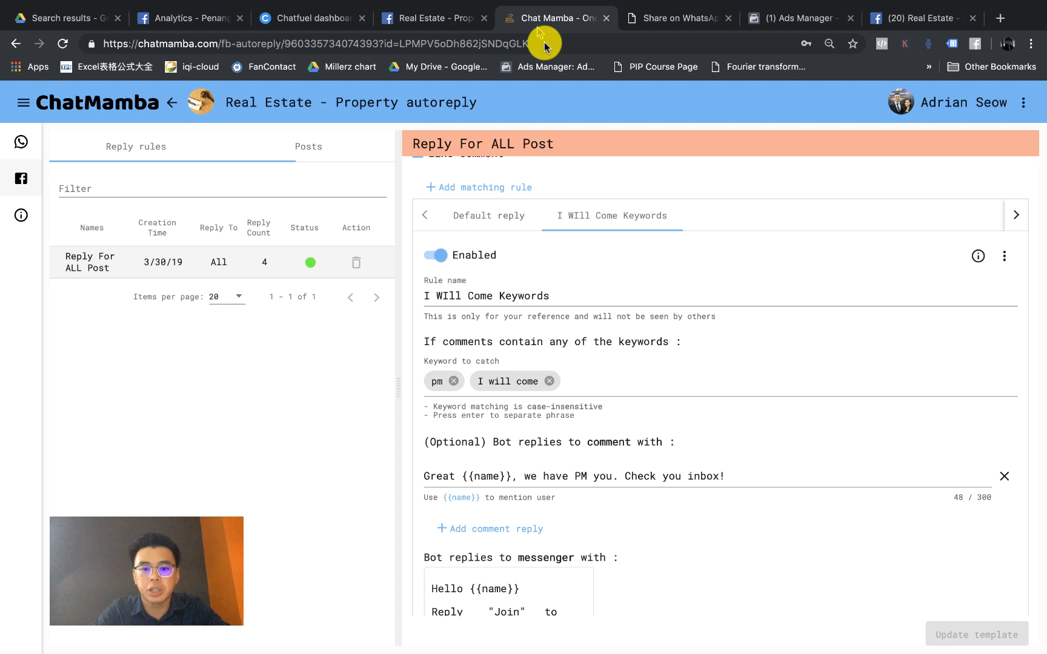
left_click(475, 228)
scroll(475, 228, "up", 5)
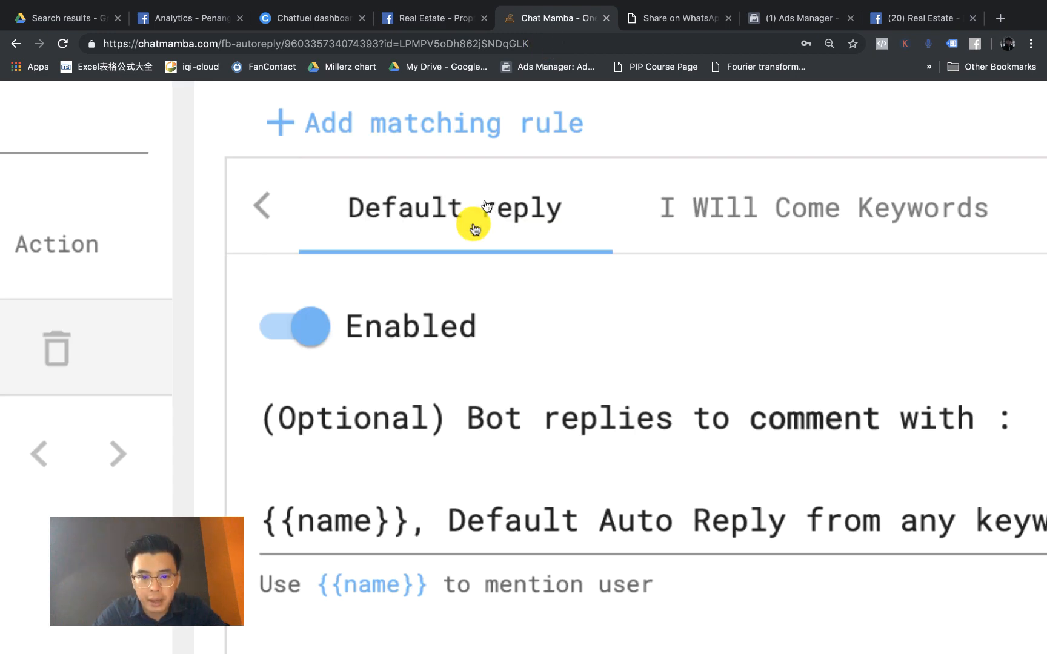
scroll(473, 229, "down", 3)
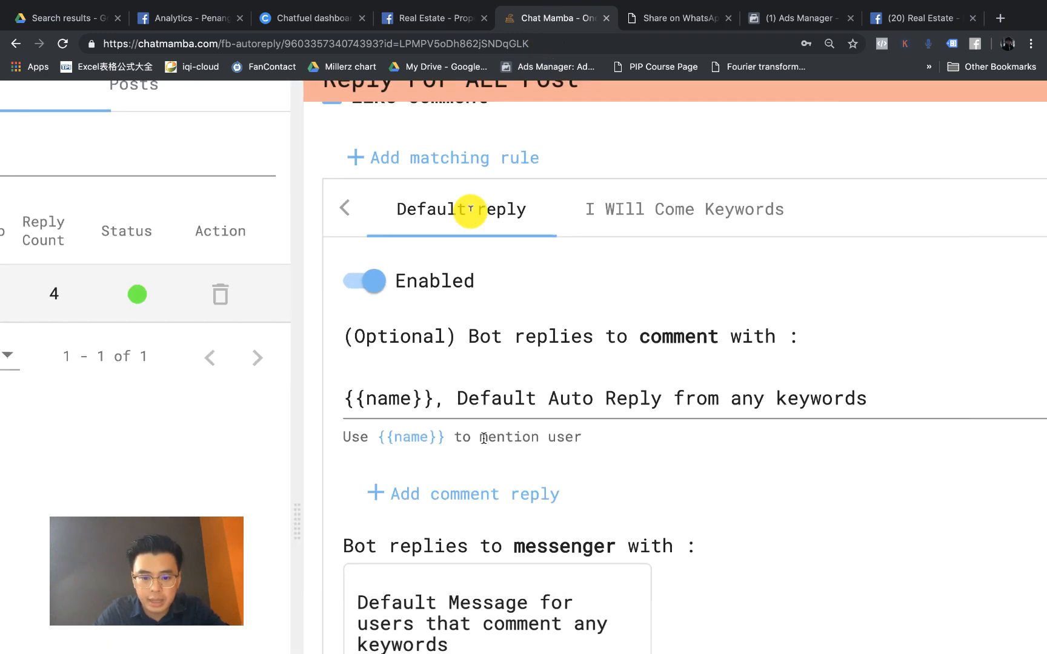
scroll(470, 209, "down", 5)
scroll(467, 210, "down", 2)
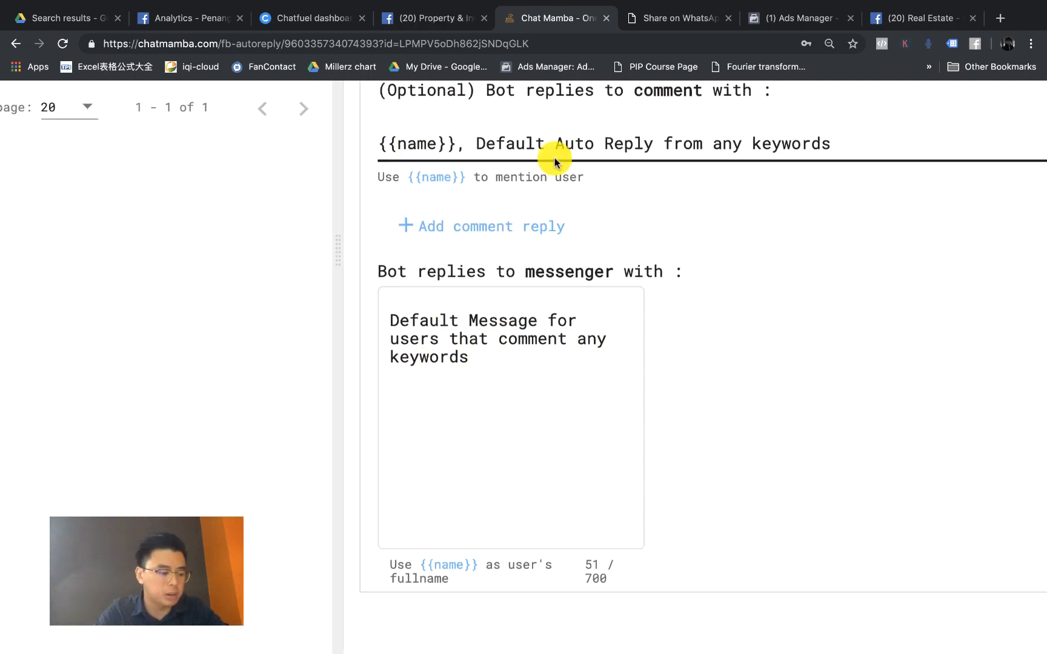
Step: Reload the Facebook Page to look for the bot's public reply, then go back to ChatMamba
left_click(896, 19)
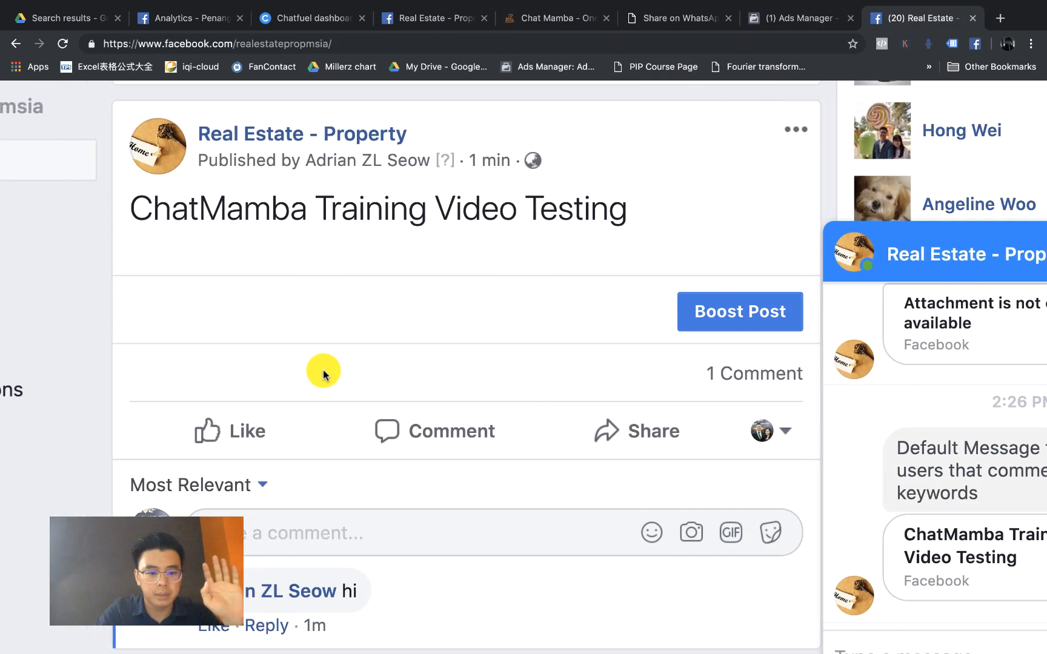
scroll(326, 375, "down", 2)
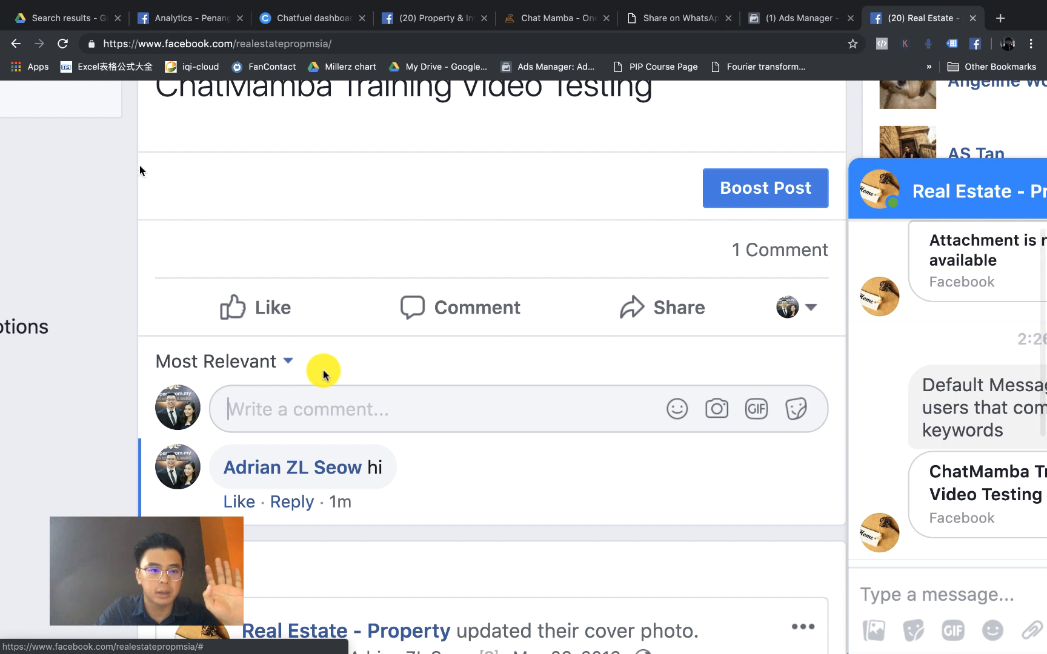
key("super+r")
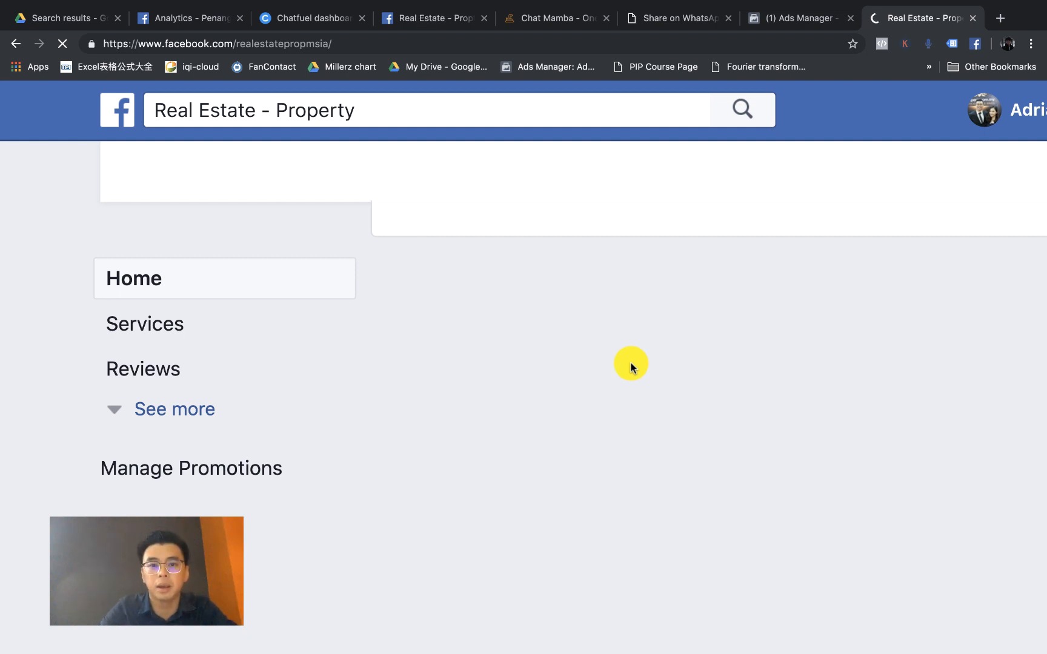
left_click(568, 16)
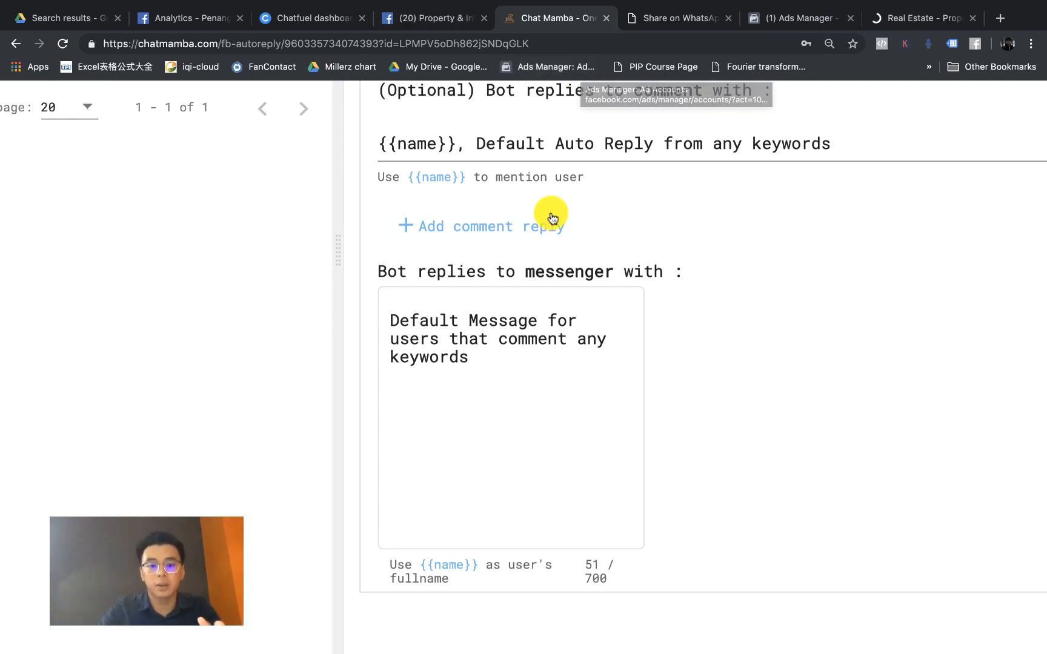
scroll(552, 218, "up", 10)
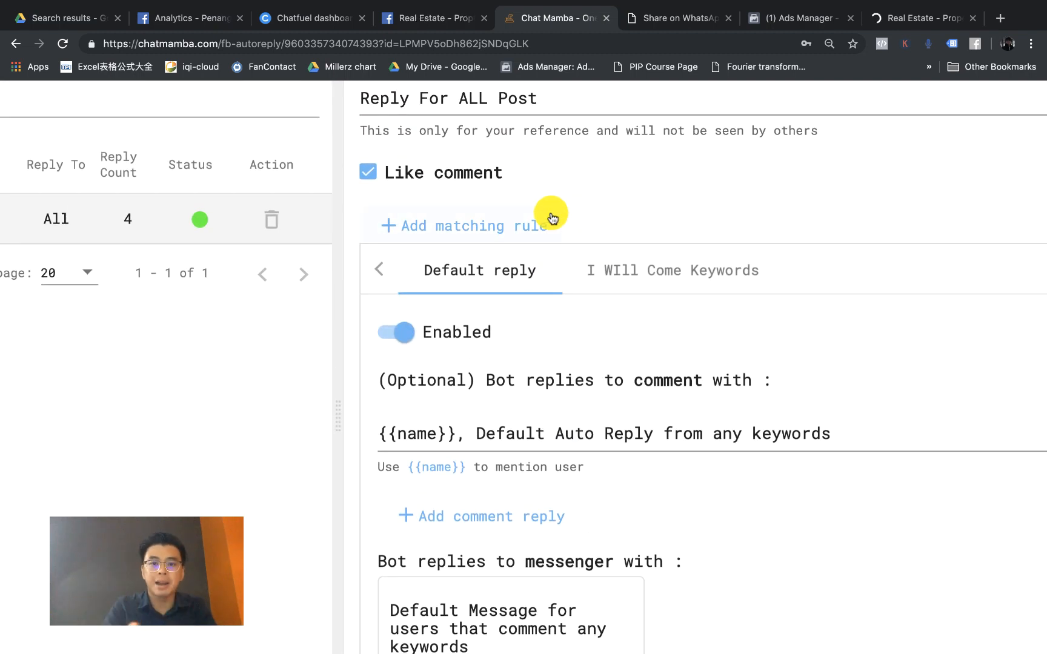
Step: Find the Page's public reply 'Default Auto Reply from any keywords' under the 'hi' comment
left_click(916, 23)
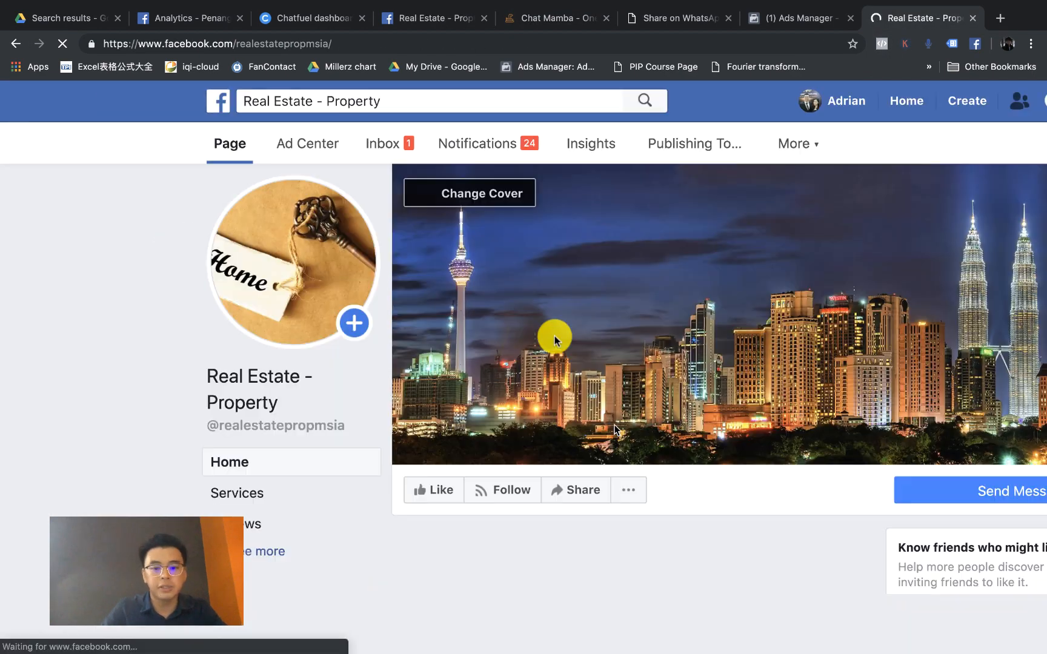
scroll(614, 452, "down", 5)
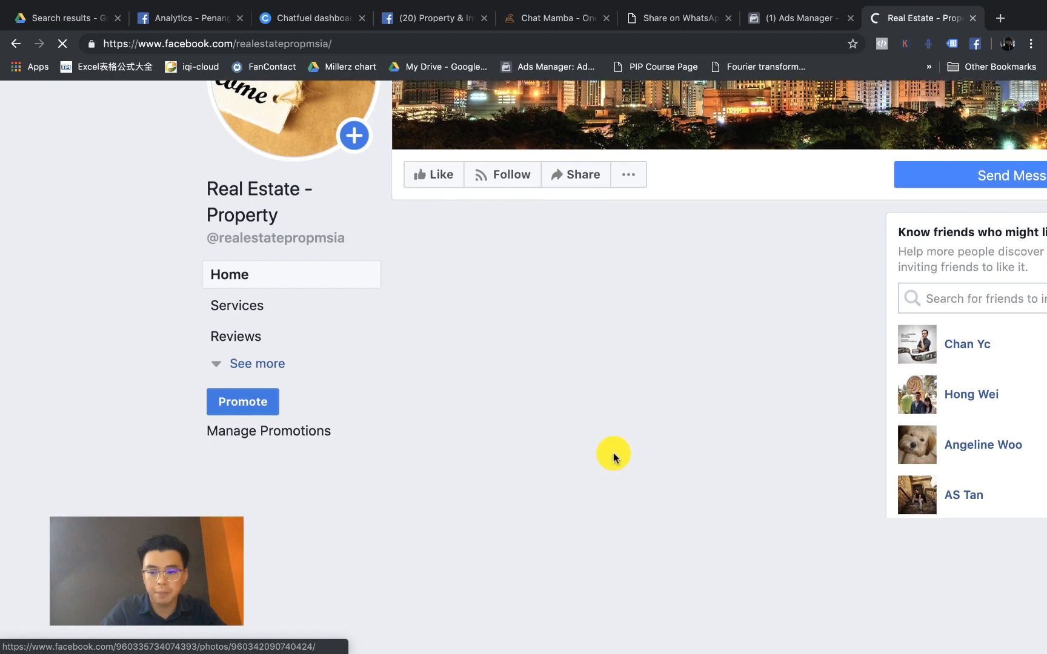
scroll(634, 362, "down", 1)
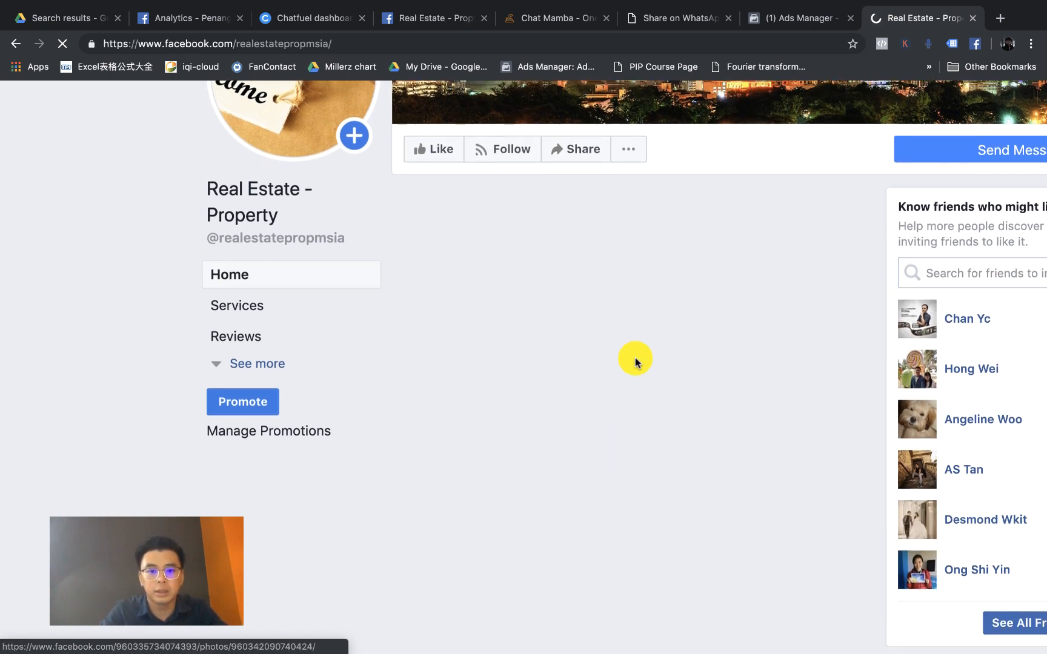
scroll(635, 362, "down", 1)
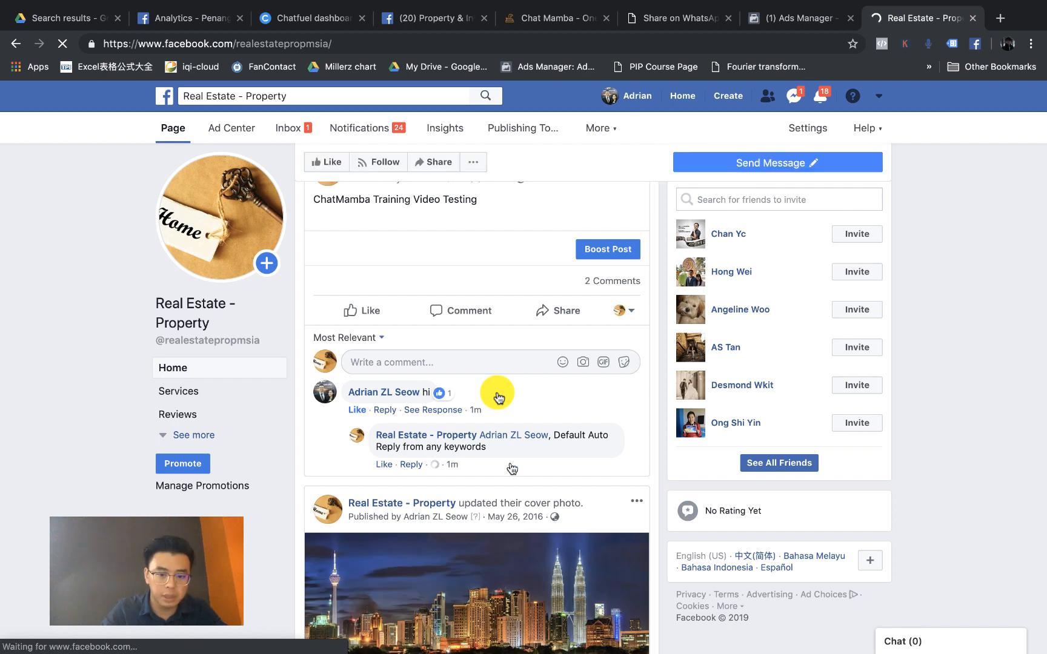
scroll(517, 461, "up", 5)
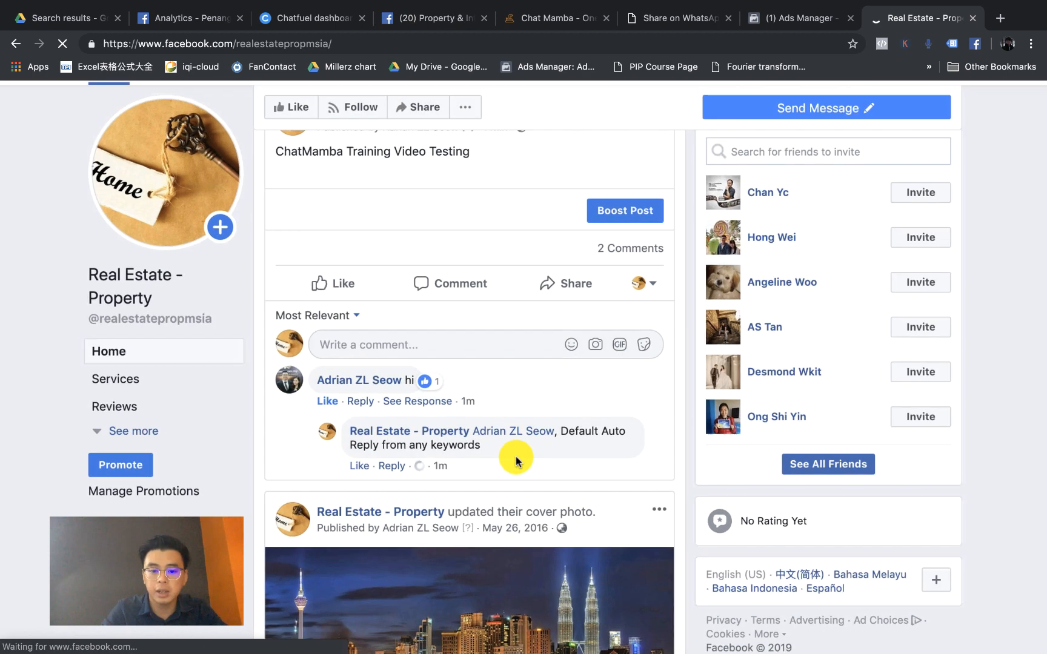
scroll(515, 456, "up", 2)
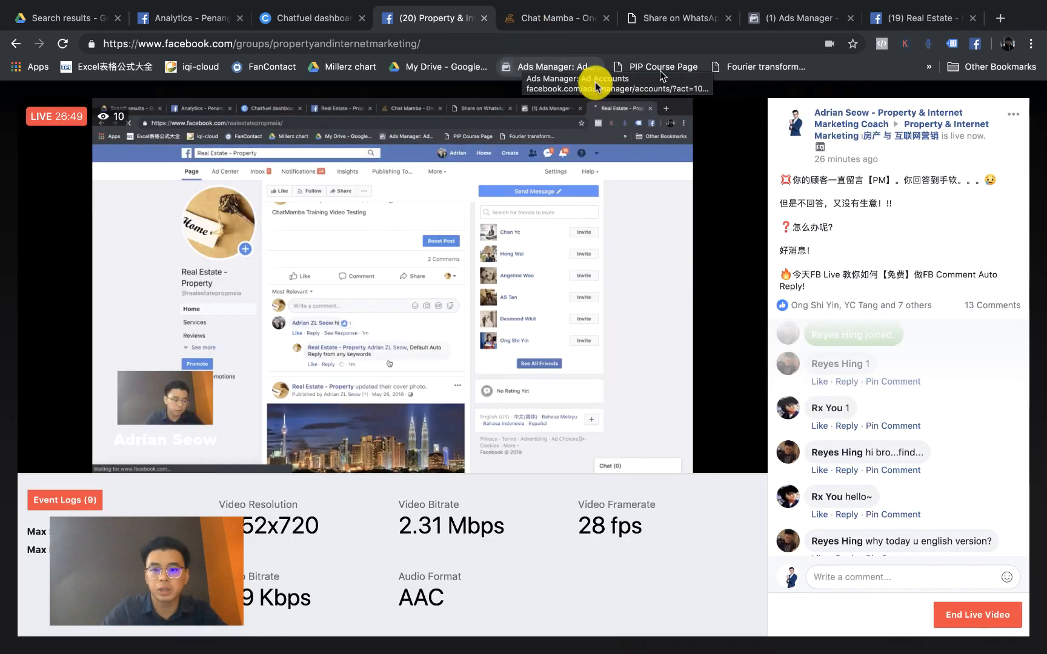
Step: Compare it with ChatMamba's default comment reply text, then return to Facebook
key("ctrl+Tab")
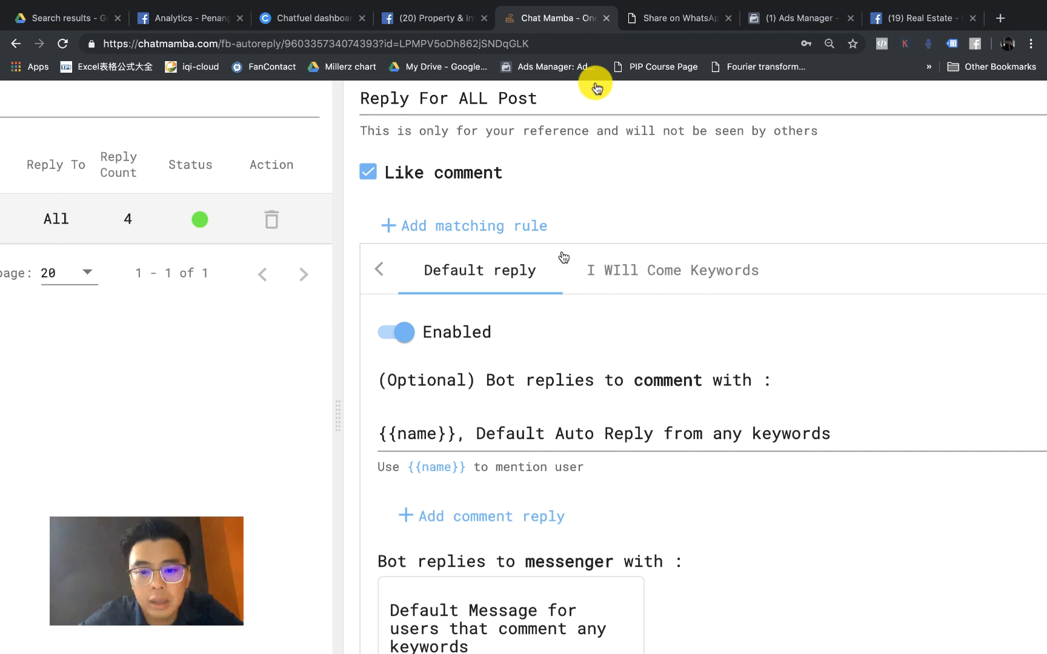
left_click(500, 429)
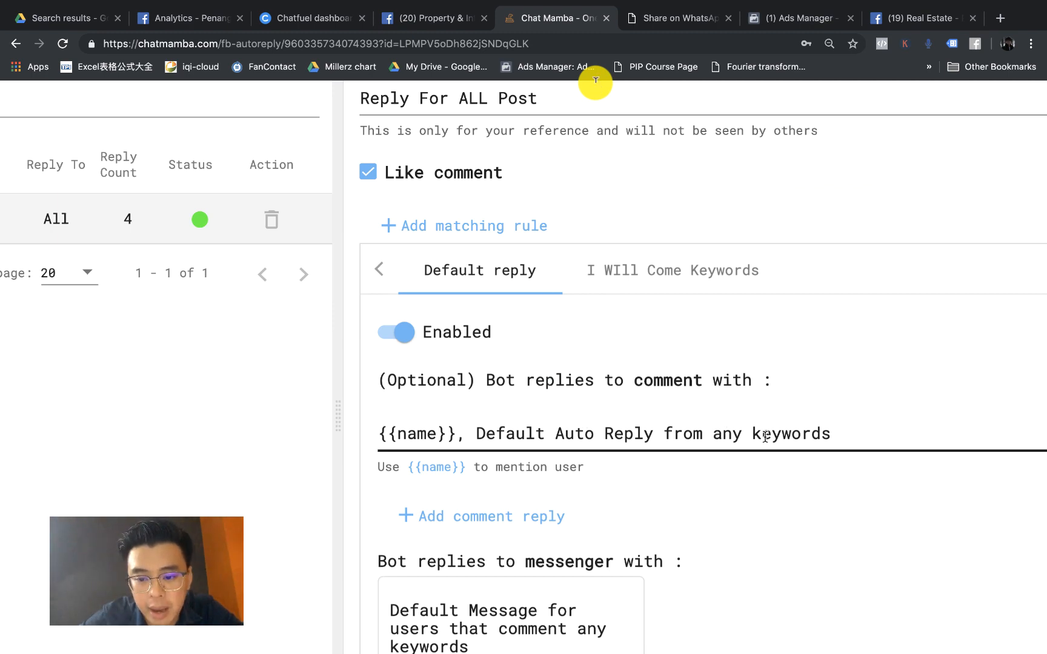
left_click(603, 374)
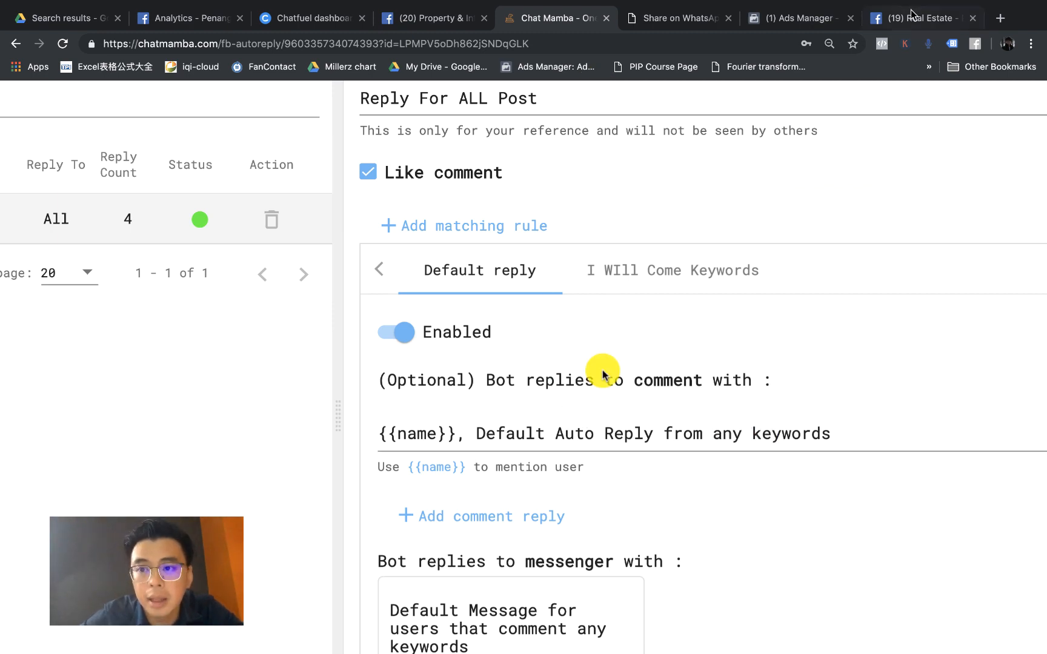
key("super+8")
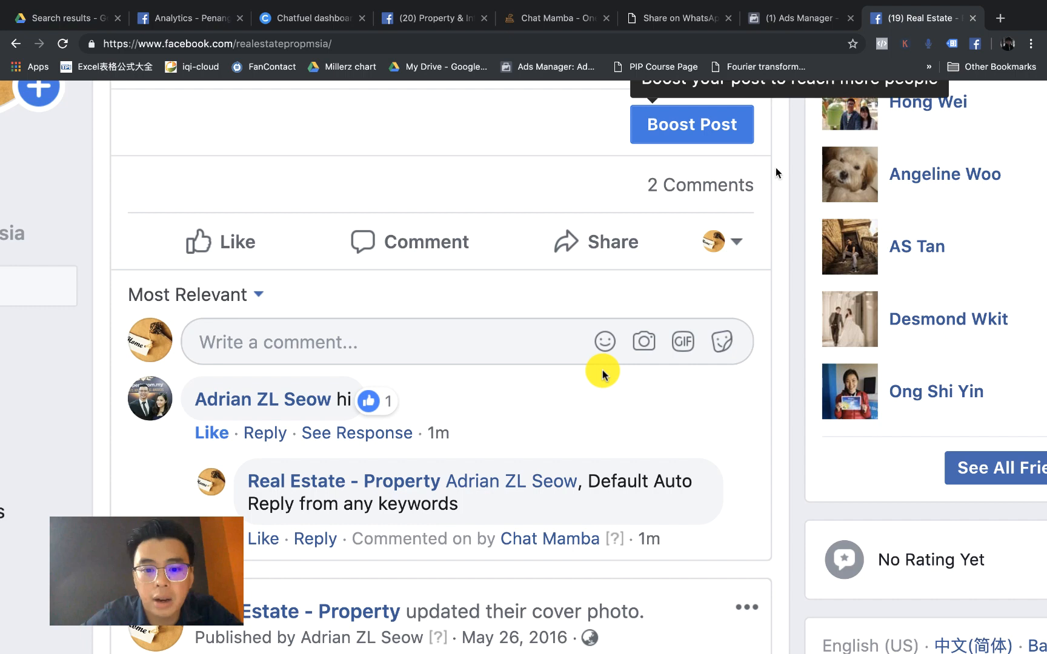
Step: Switch the commenting identity on the Page's post from the Page to the personal profile
left_click(429, 340)
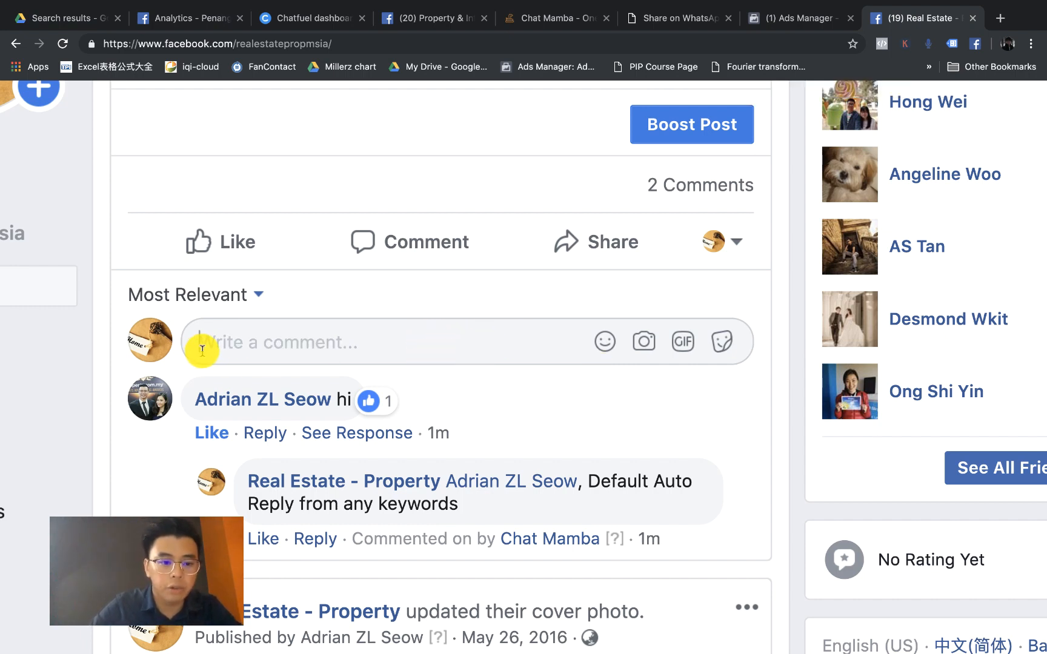
left_click(707, 258)
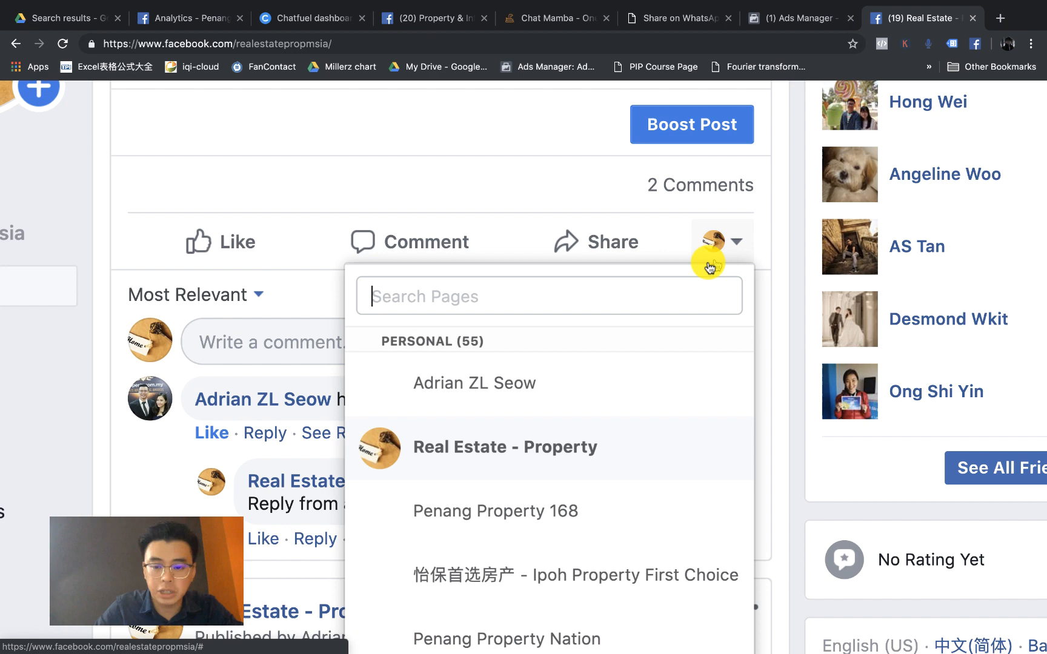
left_click(519, 385)
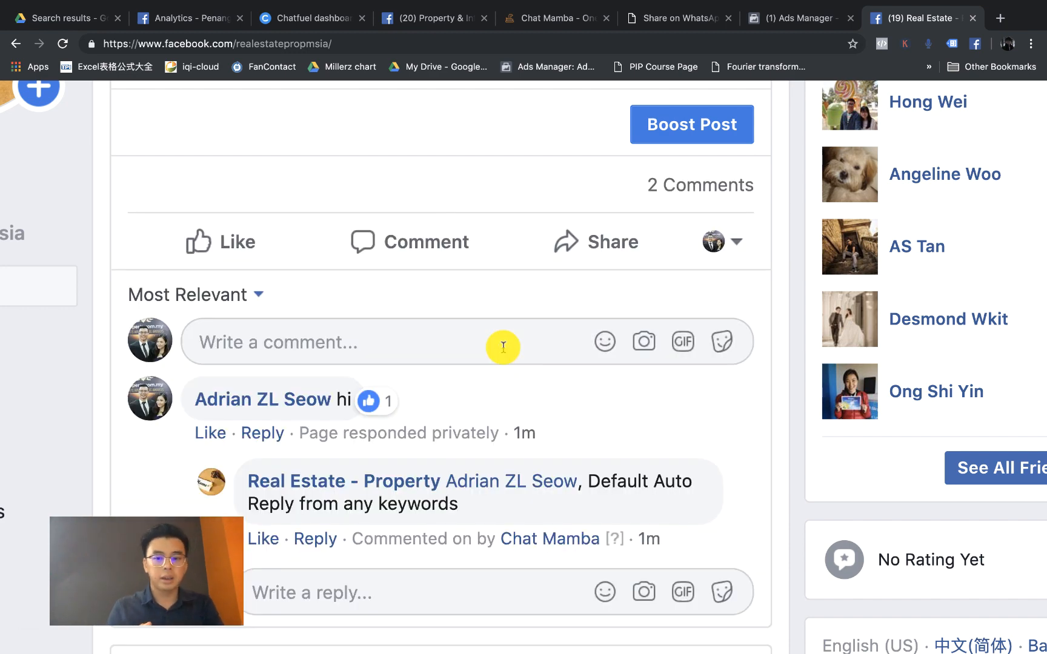
Step: Post the comment 'I will come' on the post, then return to ChatMamba's rule settings
left_click(441, 344)
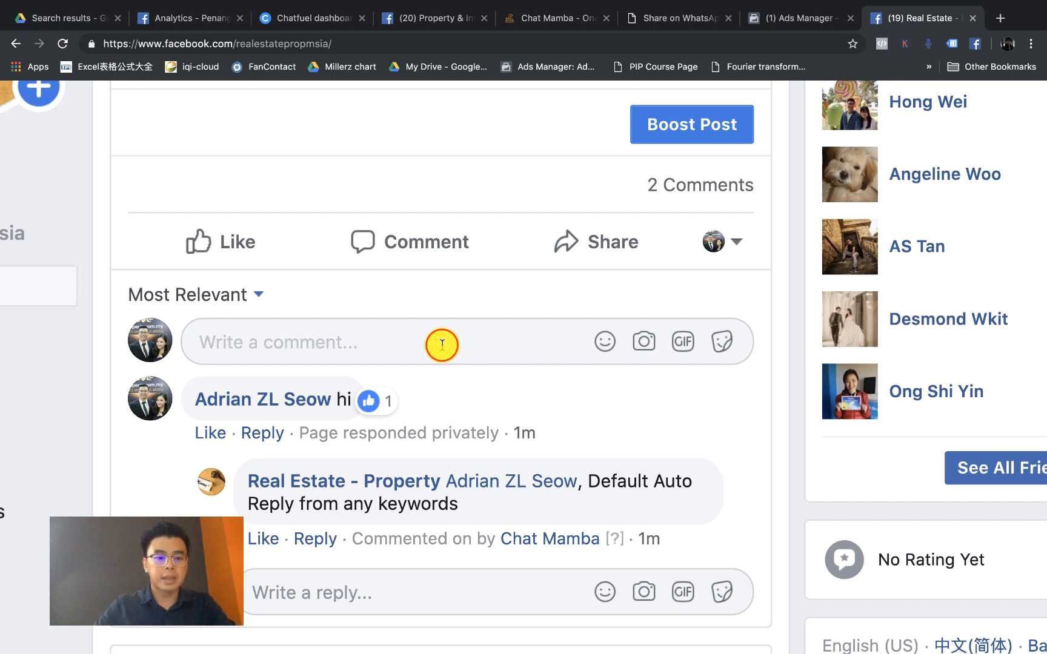
type("I")
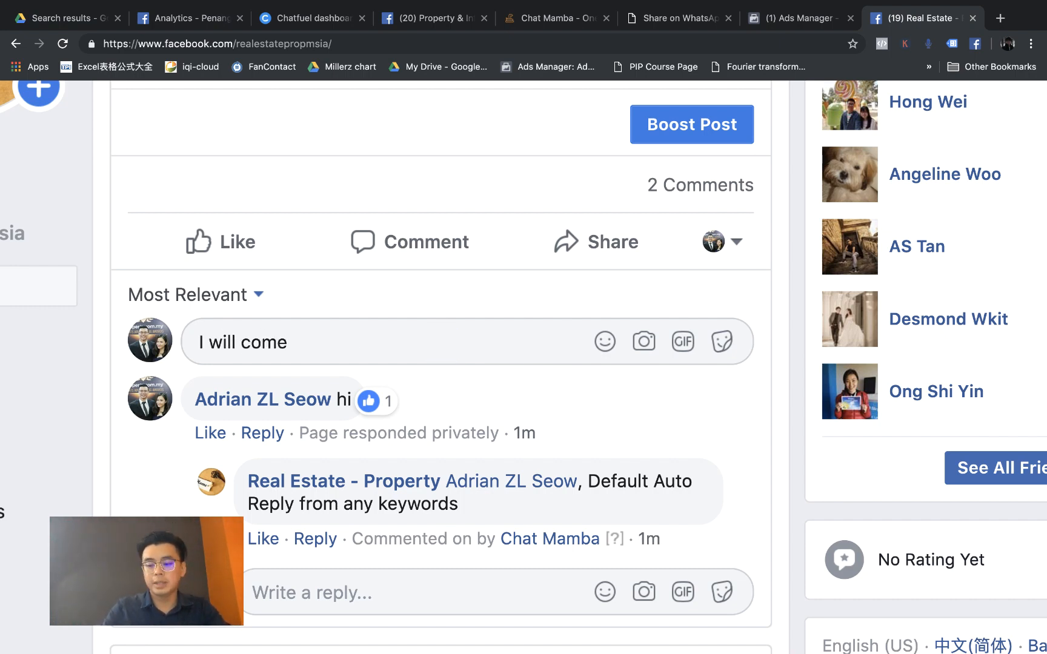
type(" will come")
key("Return")
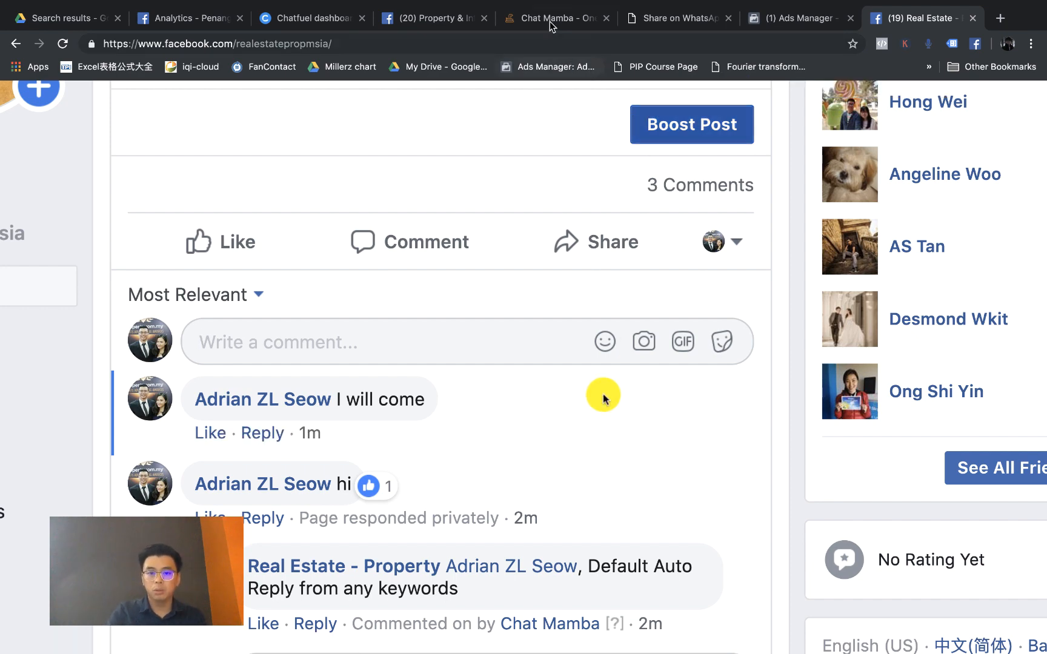
left_click(571, 18)
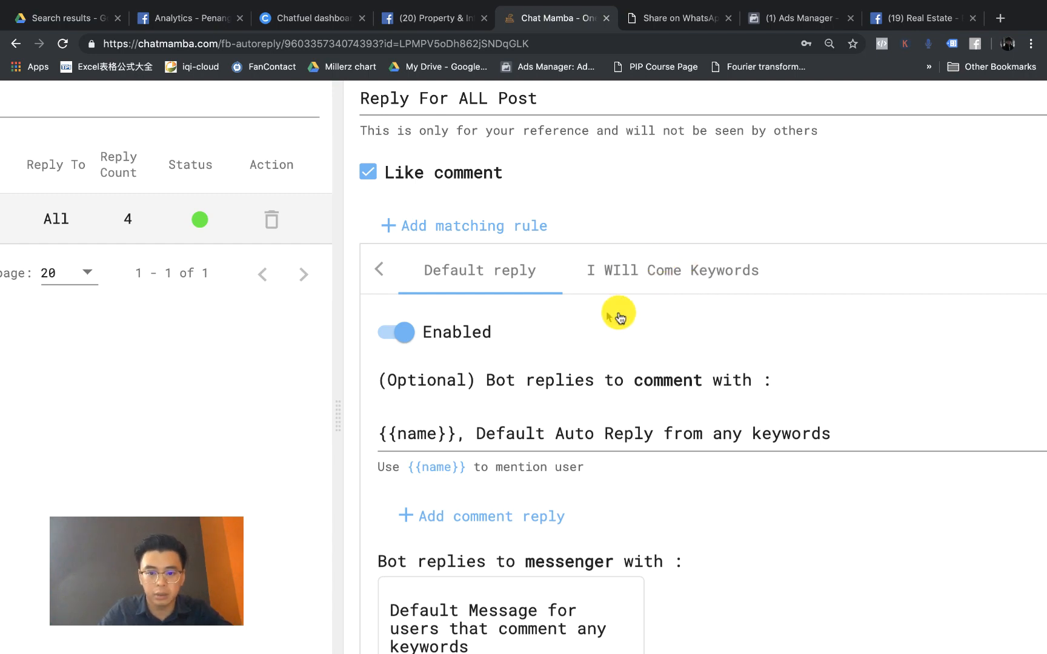
left_click(656, 267)
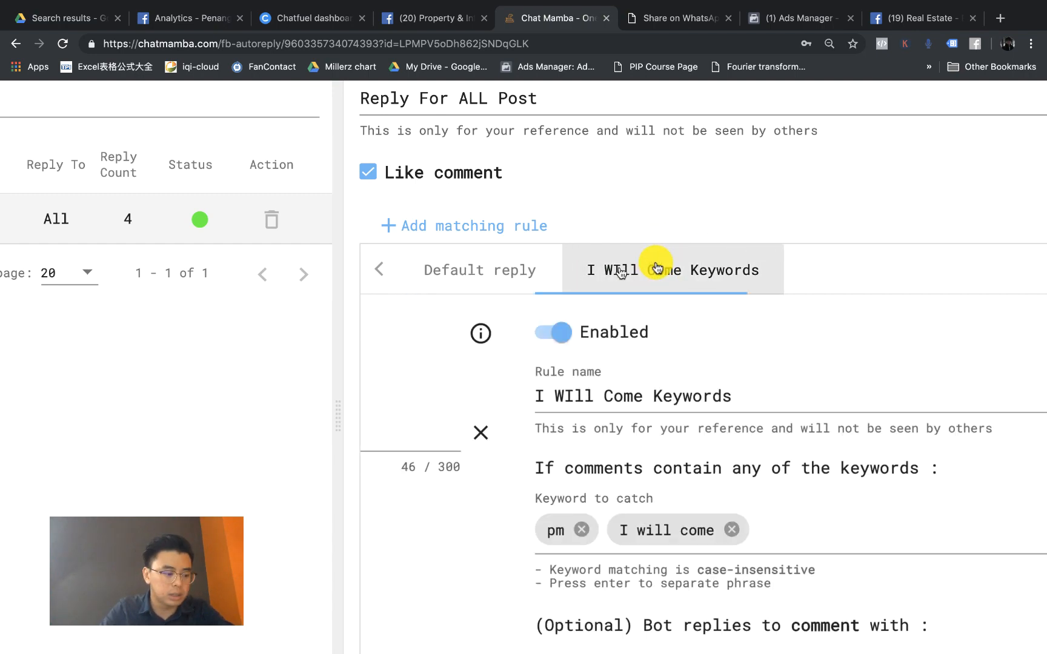
scroll(597, 333, "down", 3)
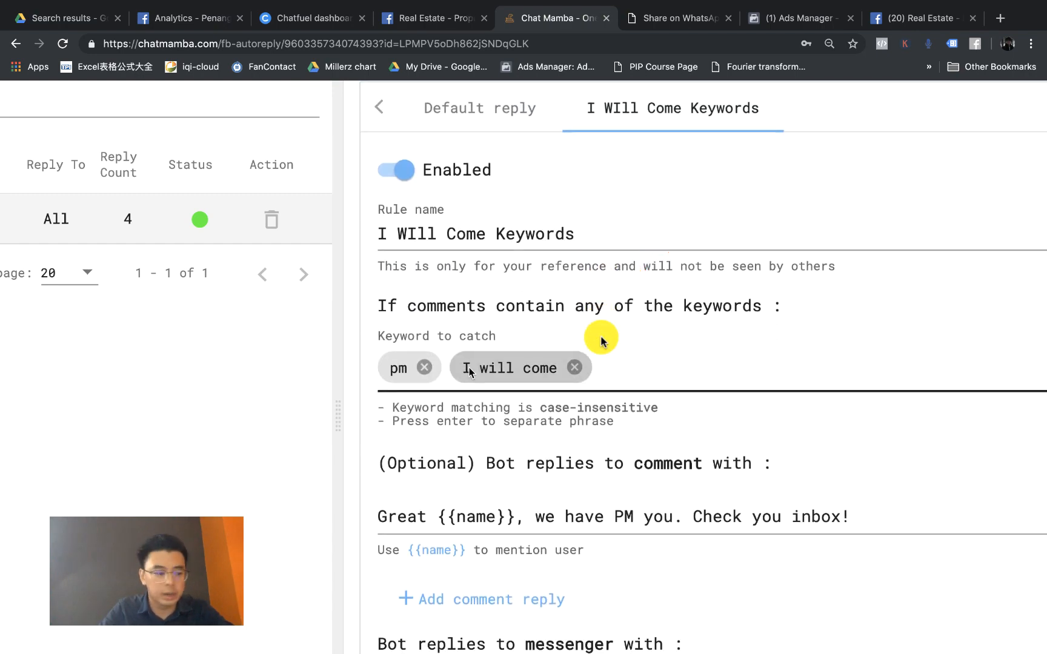
scroll(532, 388, "down", 3)
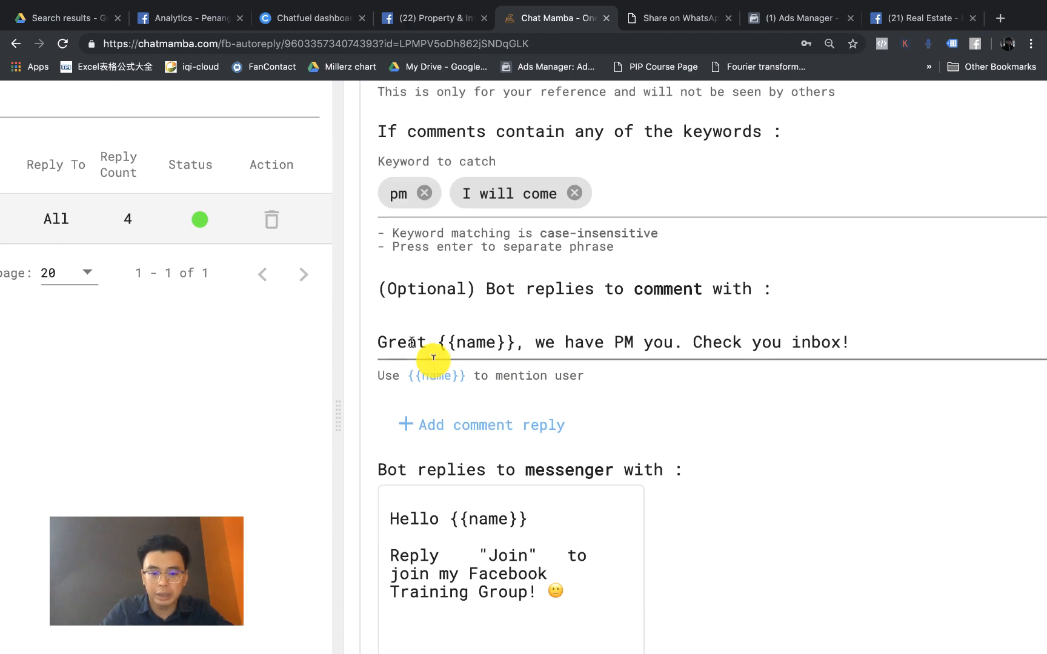
left_click(415, 343)
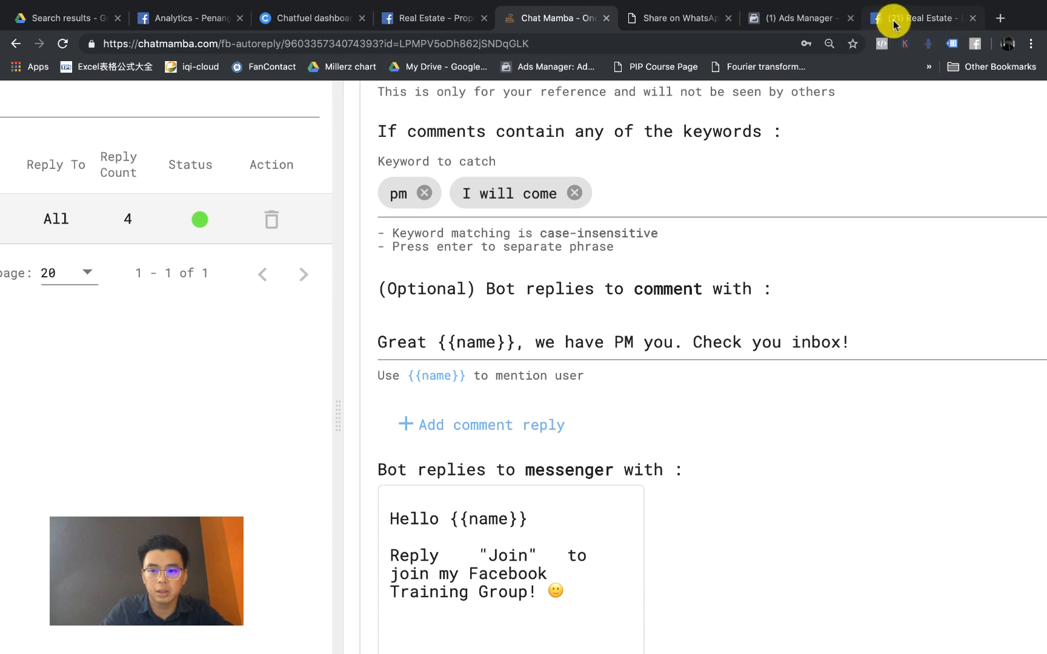
left_click(893, 18)
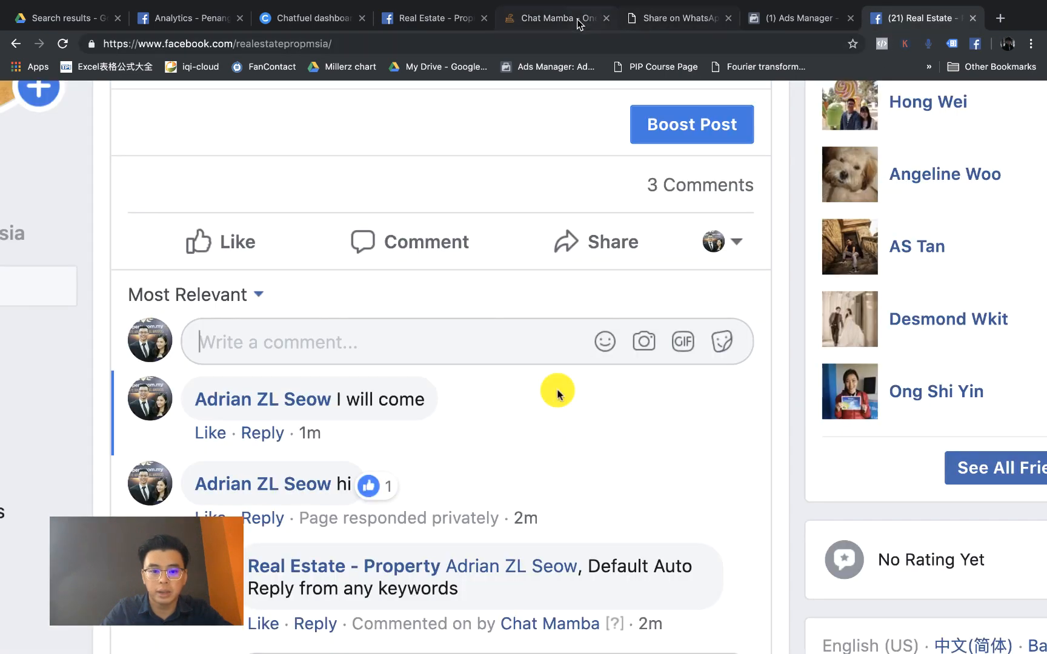
key("super+5")
scroll(523, 455, "down", 1)
left_click(522, 455)
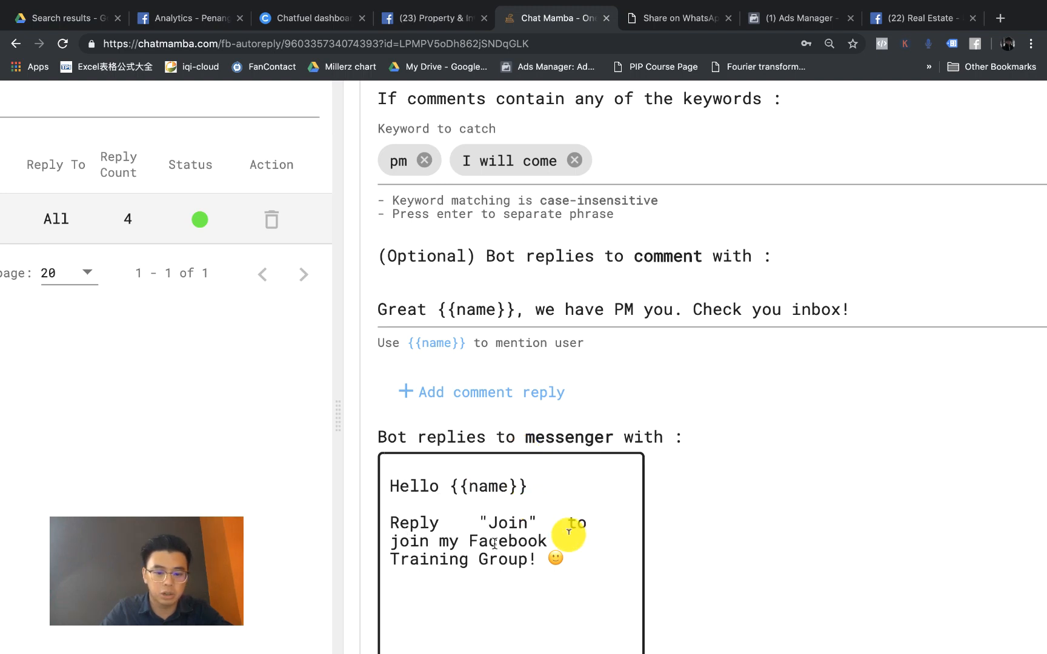
left_click(774, 307)
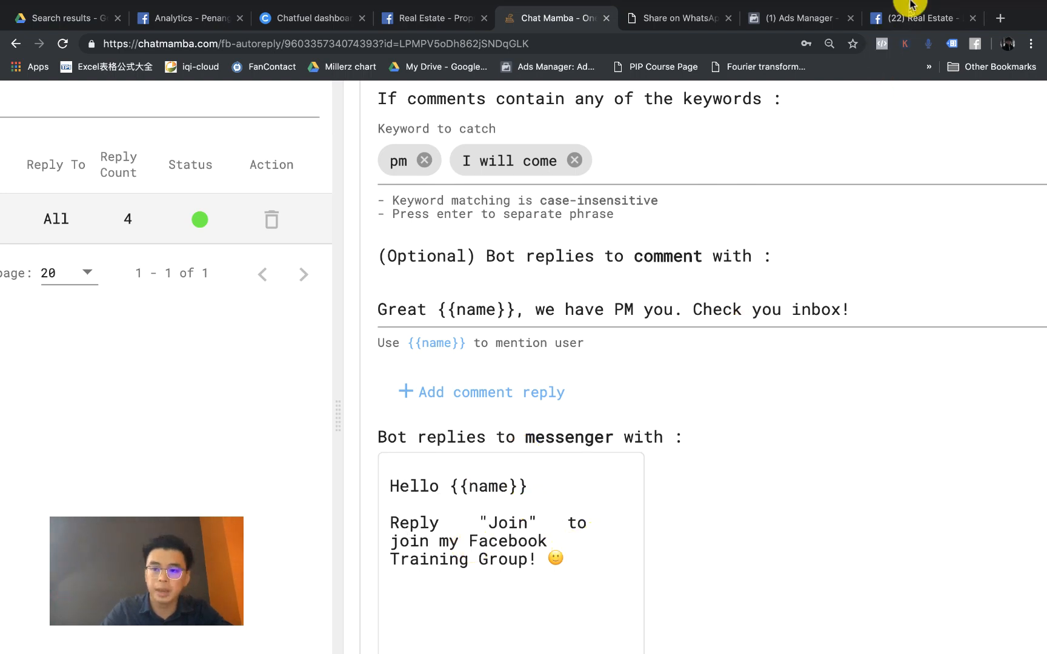
left_click(906, 22)
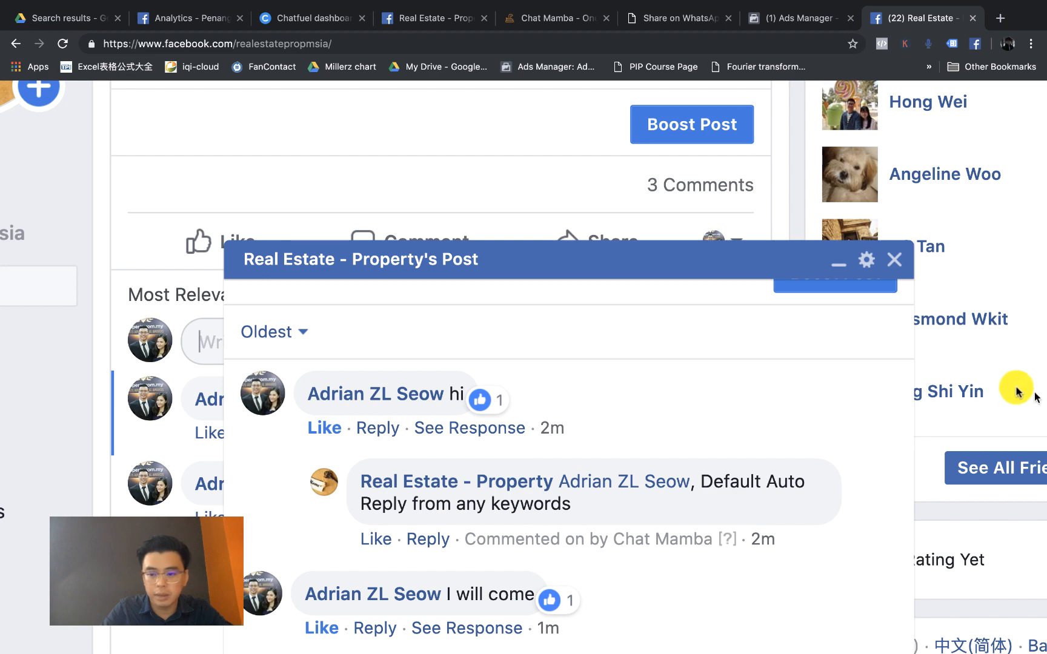
Step: Zoom out to review the post's public auto-replies, then close the comments popup
key("super+minus")
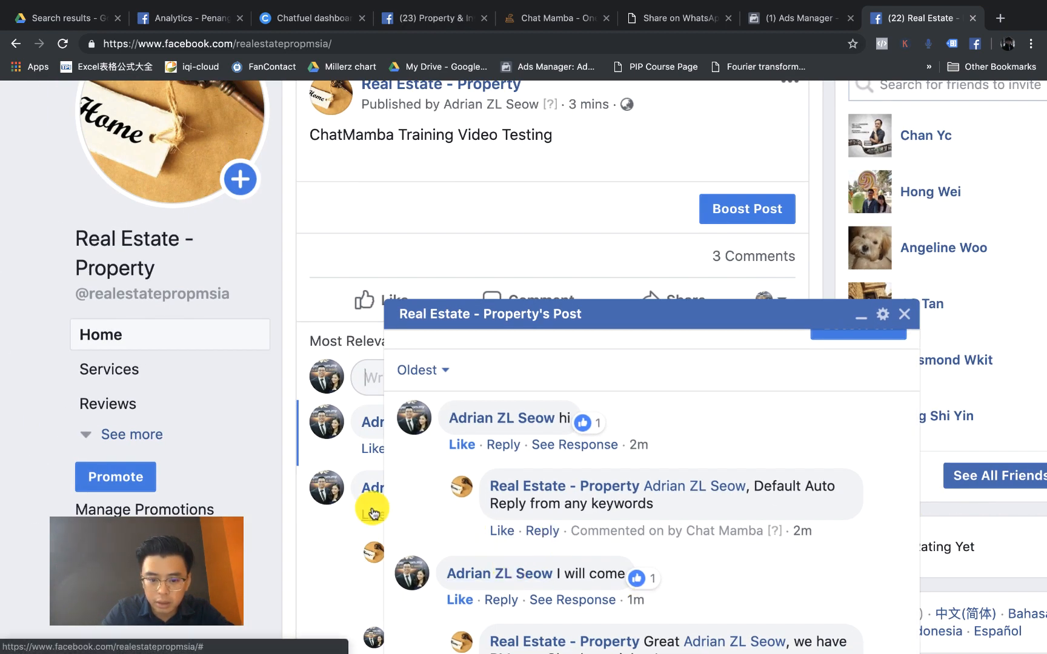
key("super+minus")
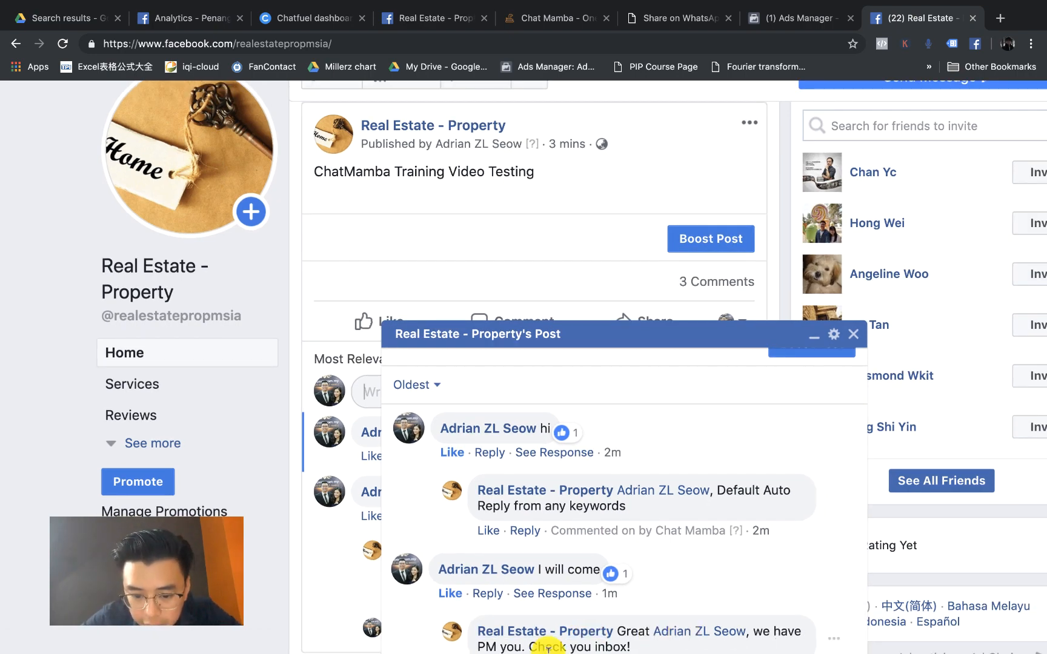
left_click(858, 334)
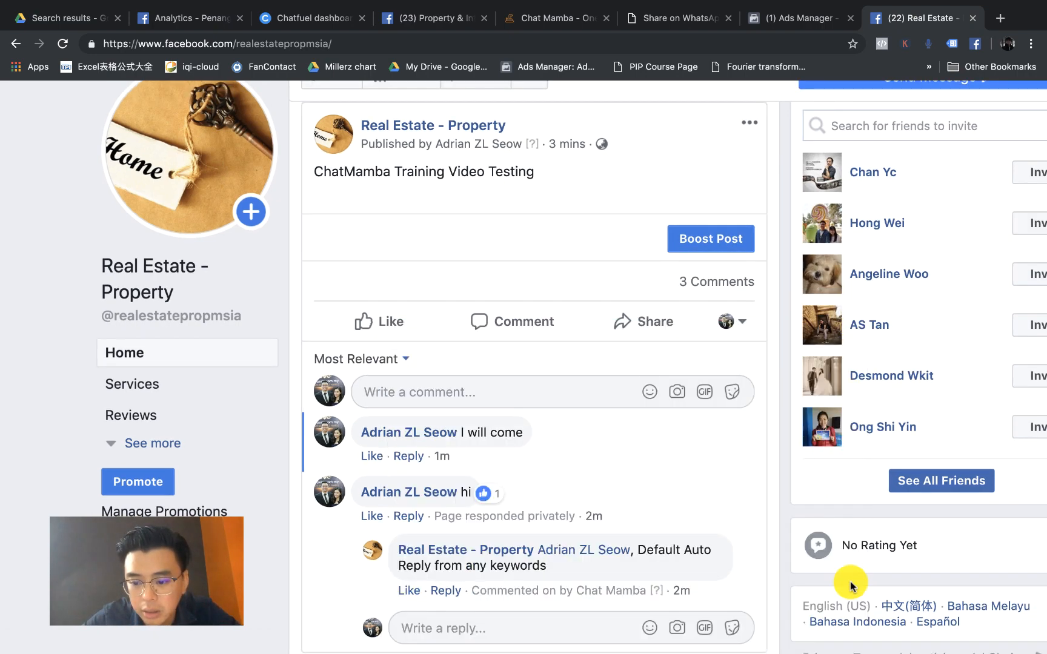
Step: Open the Real Estate - Property chat to see the private 'Join' Facebook Training Group reply
key("super+minus")
key("super+minus")
mouse_move(803, 645)
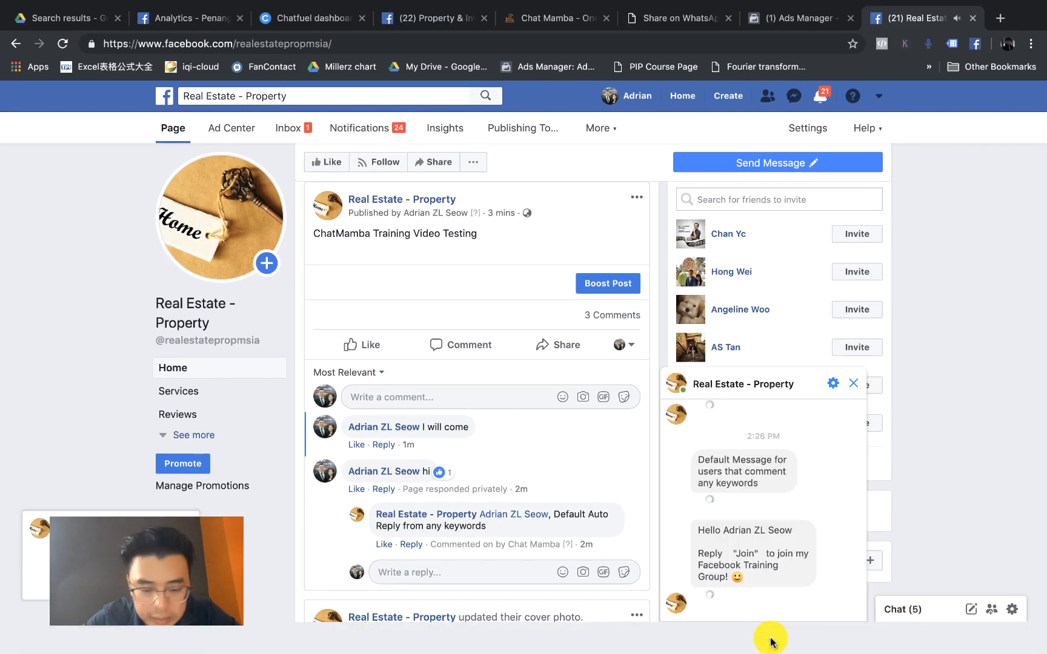
left_click(771, 641)
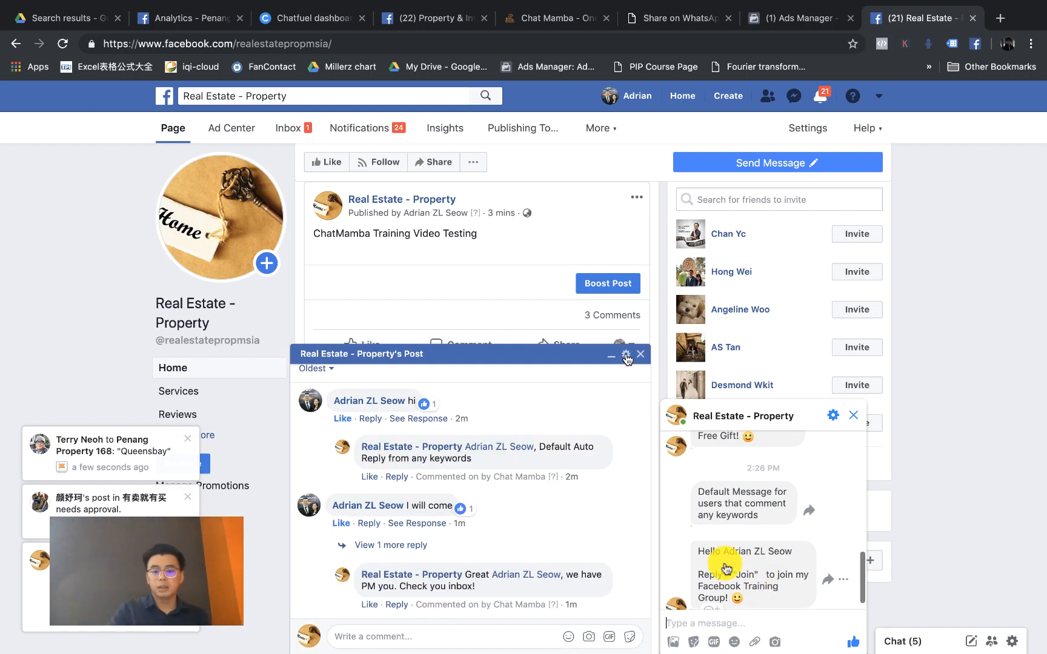
left_click(640, 354)
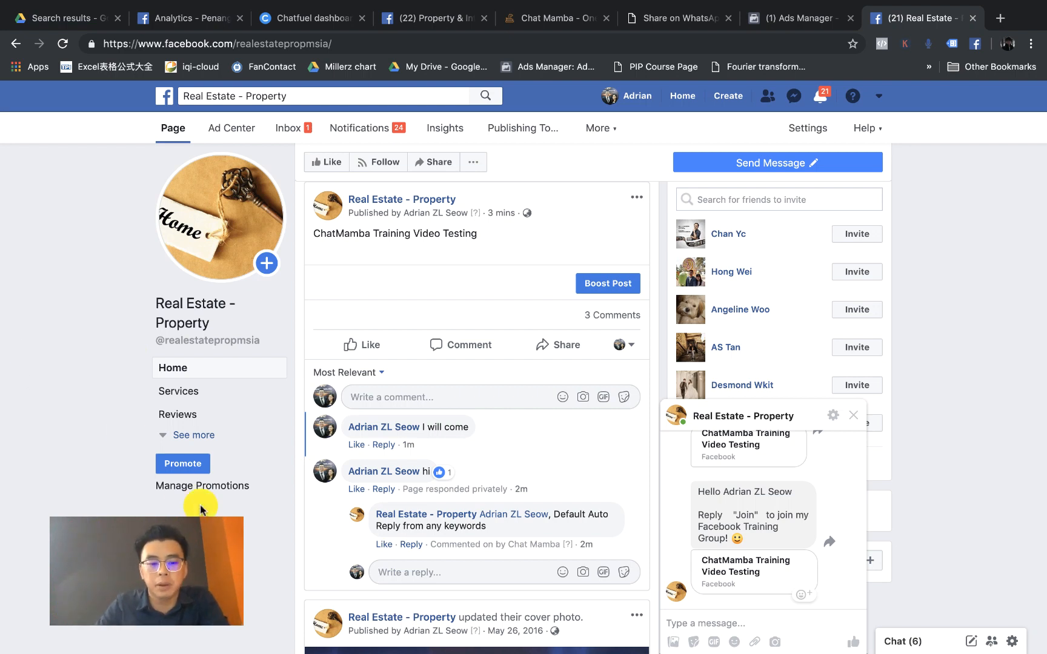
mouse_move(451, 479)
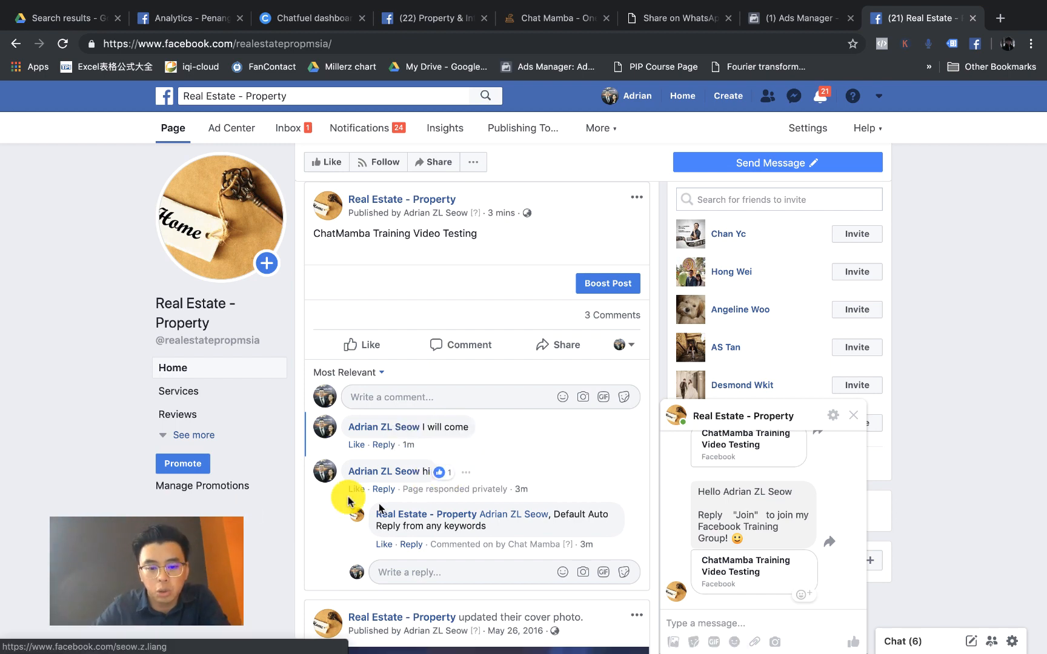
scroll(400, 508, "up", 2, "ctrl")
scroll(400, 508, "up", 2, "ctrl")
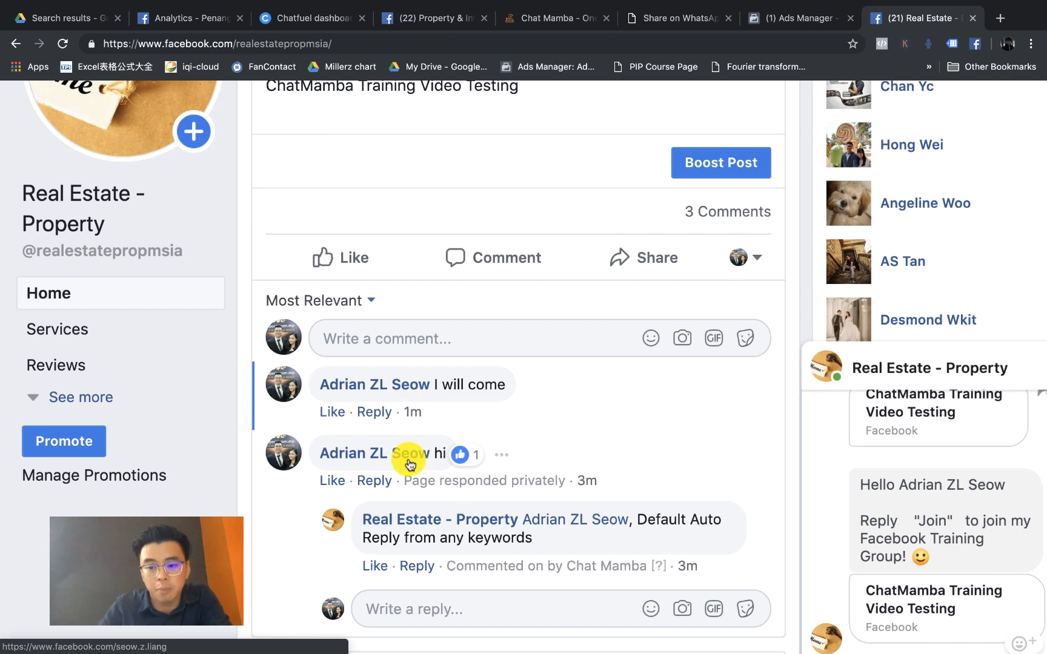
mouse_move(409, 464)
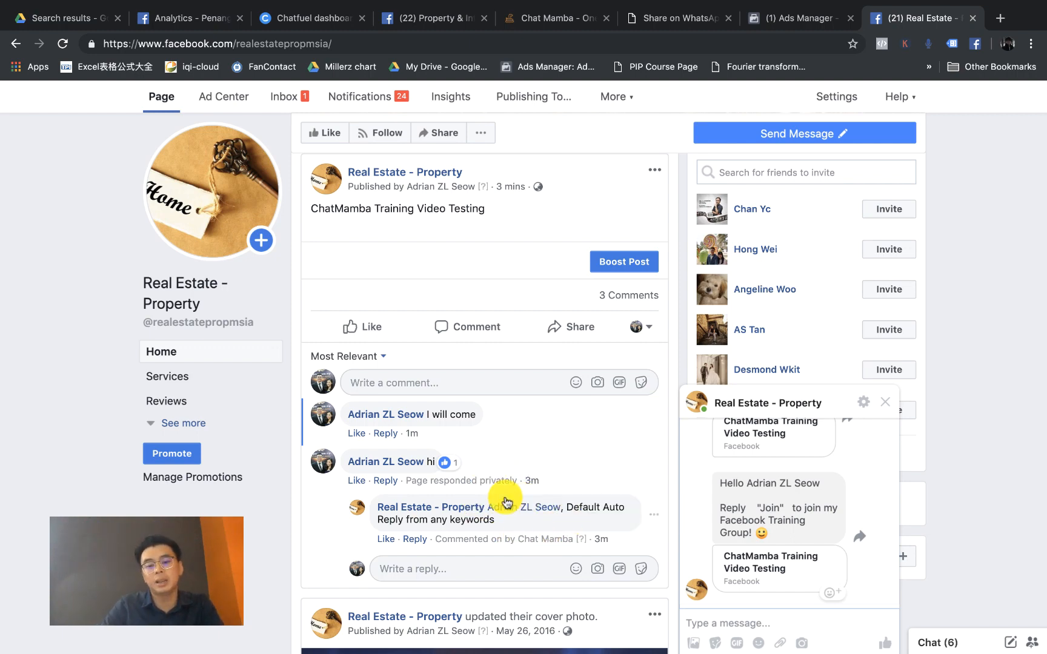
scroll(508, 502, "up", 5)
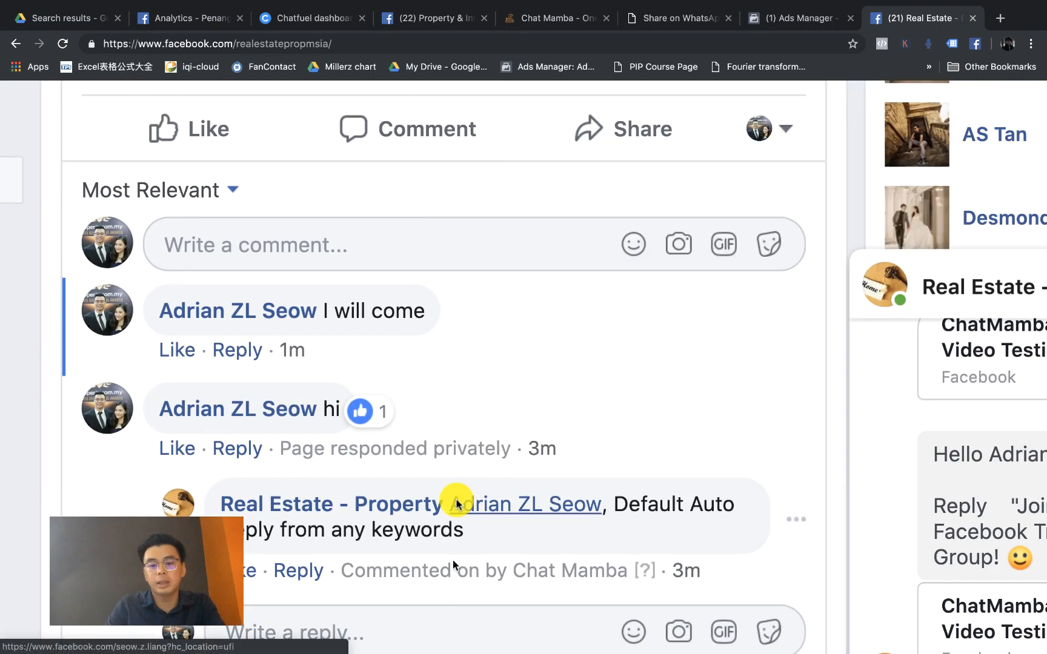
scroll(456, 504, "down", 5)
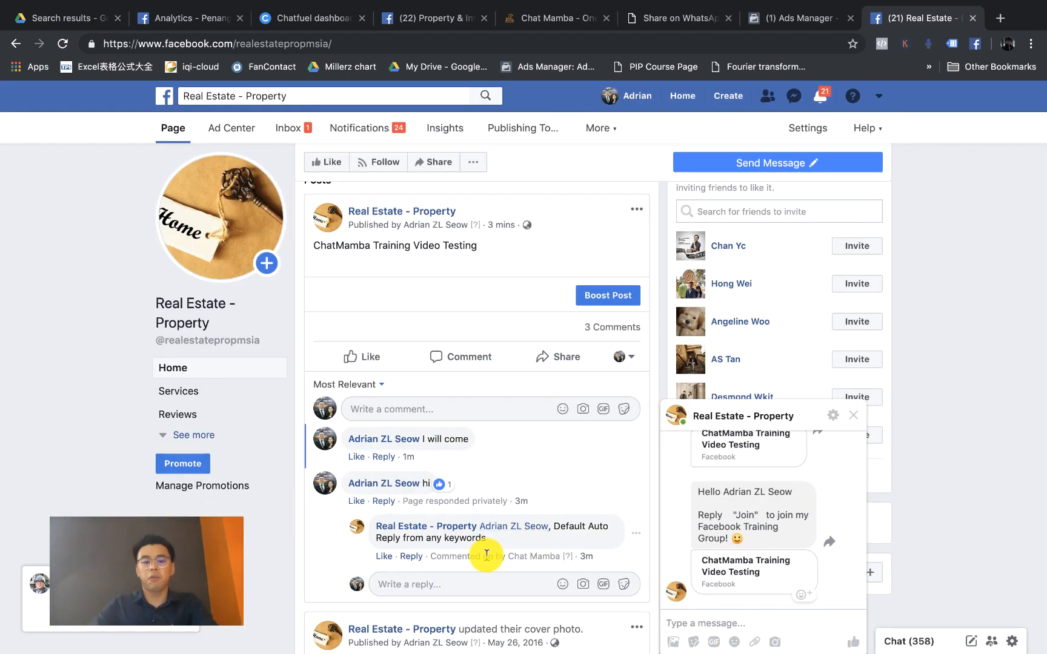
left_click(447, 525)
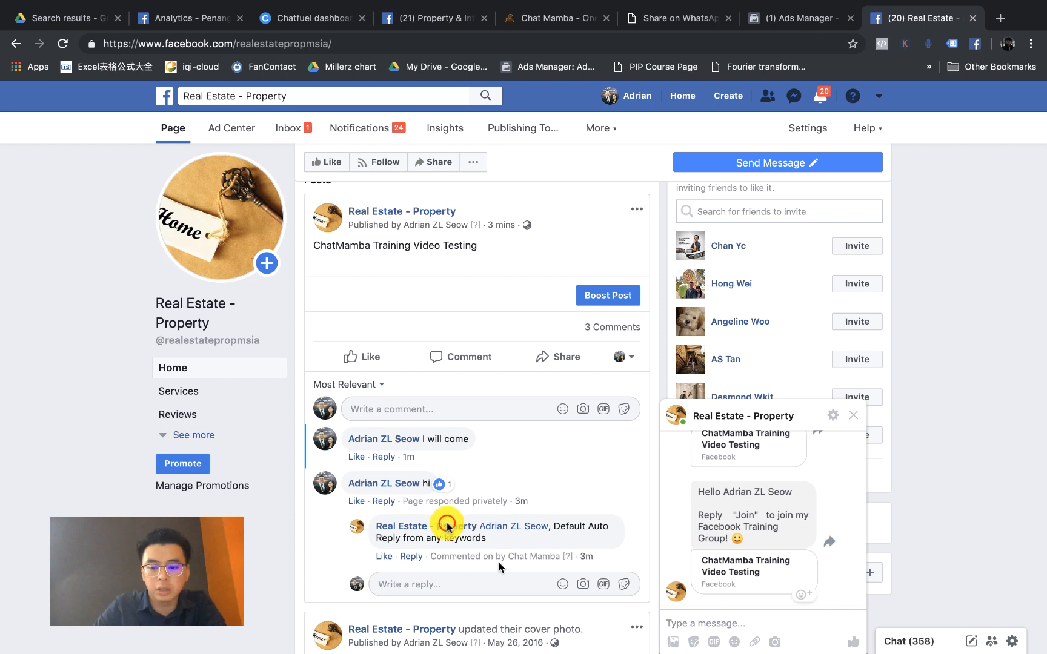
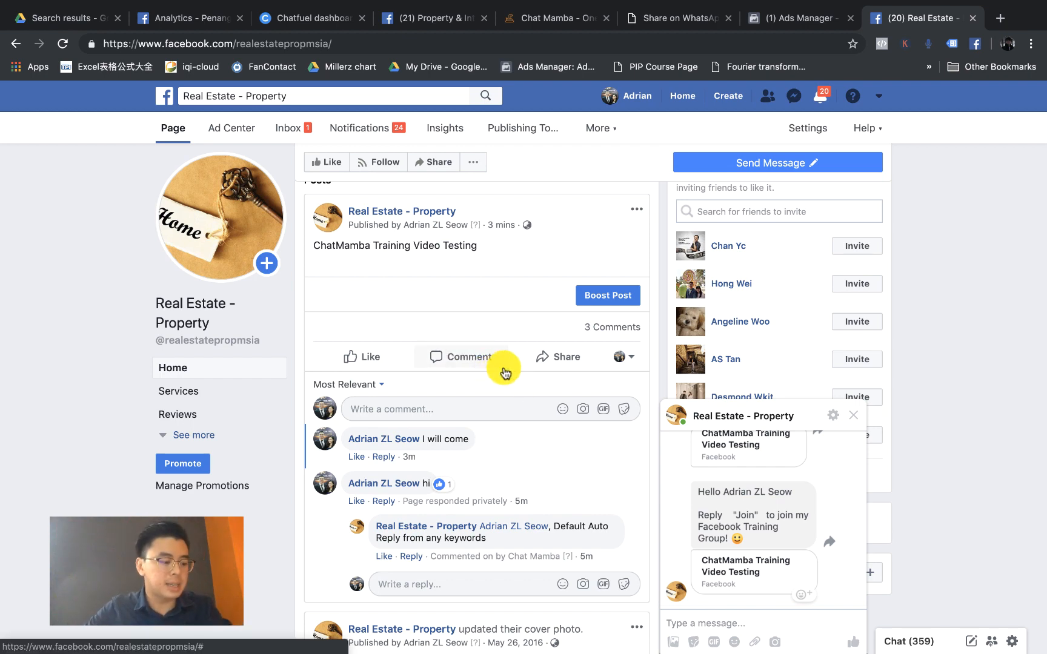
Step: Publish the page post 'Testing Post Number 2' and close the page chat window
scroll(534, 387, "up", 3)
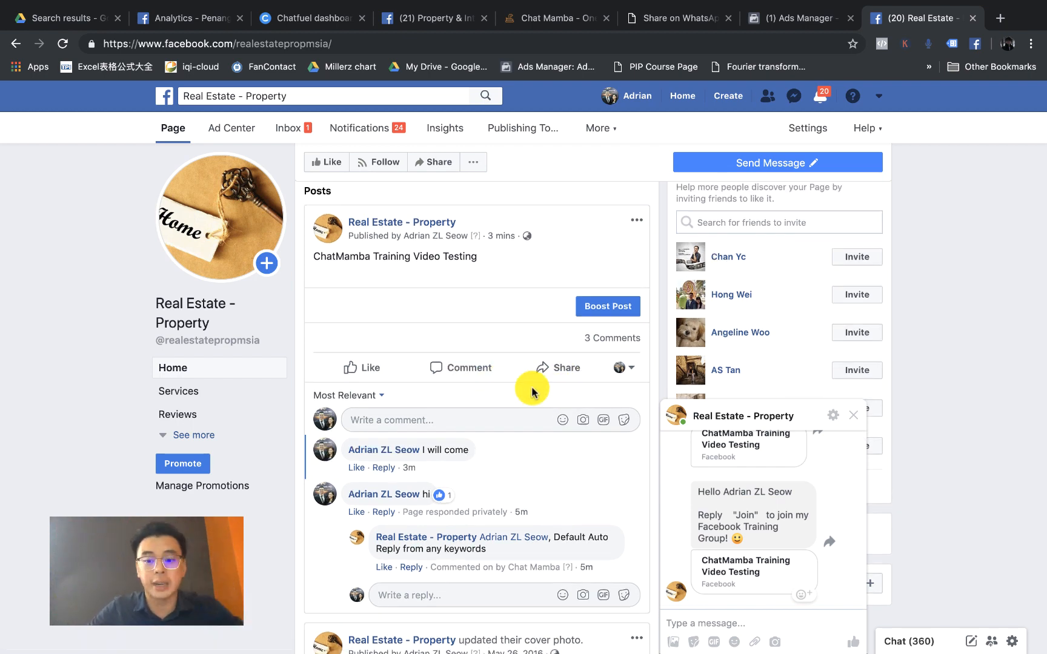
scroll(533, 393, "up", 3)
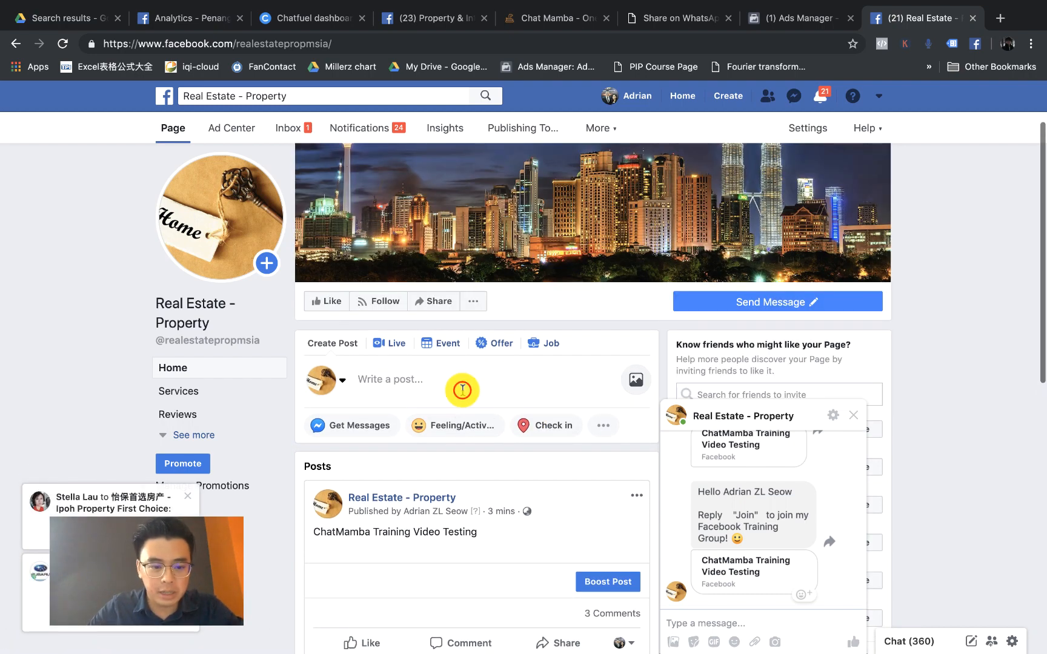
left_click(463, 391)
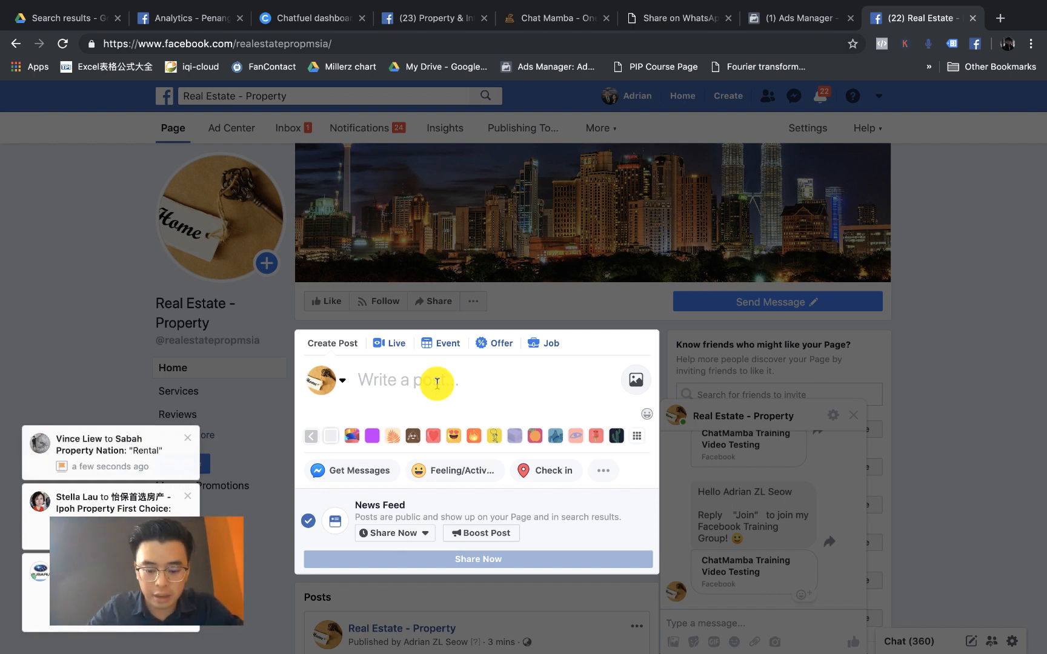
type("Tesing Post Num")
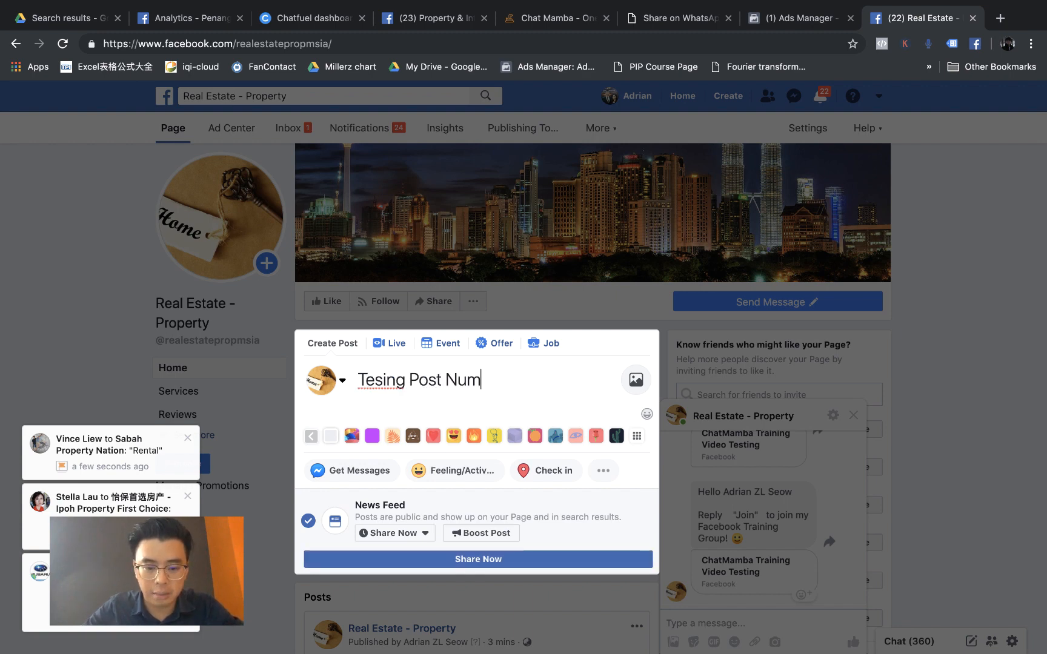
type("ber 2")
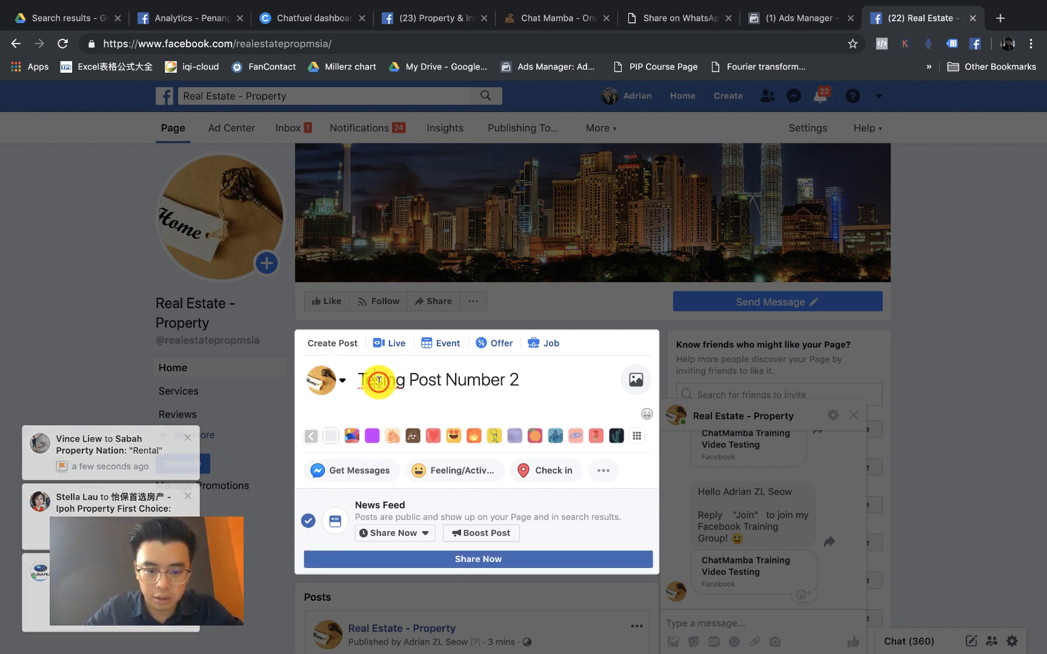
left_click(379, 381)
type("t")
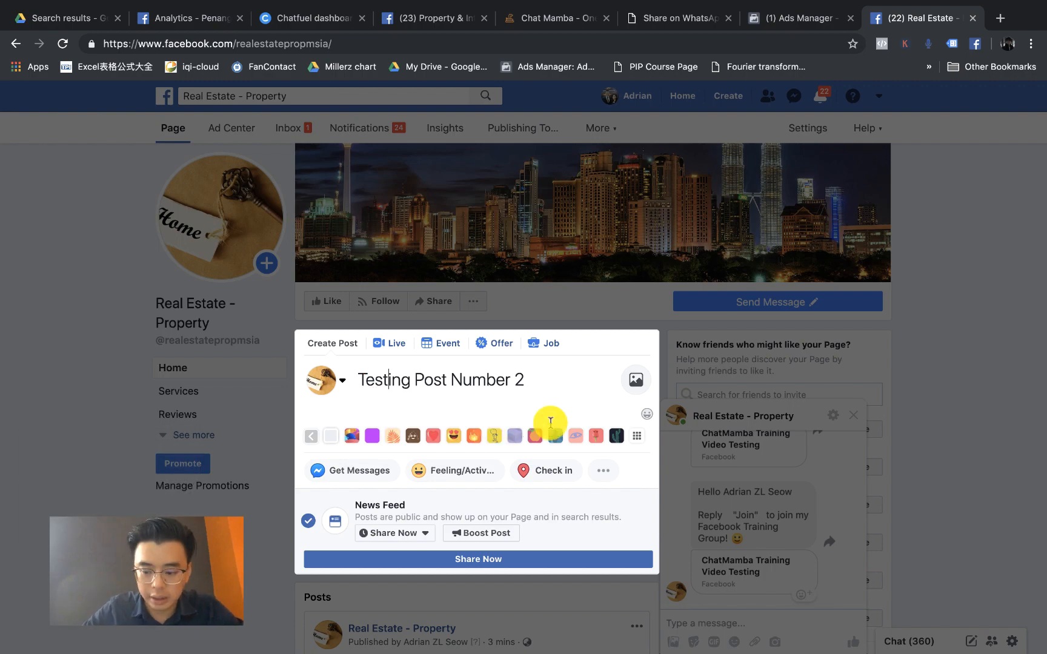
key("Return")
key("BackSpace")
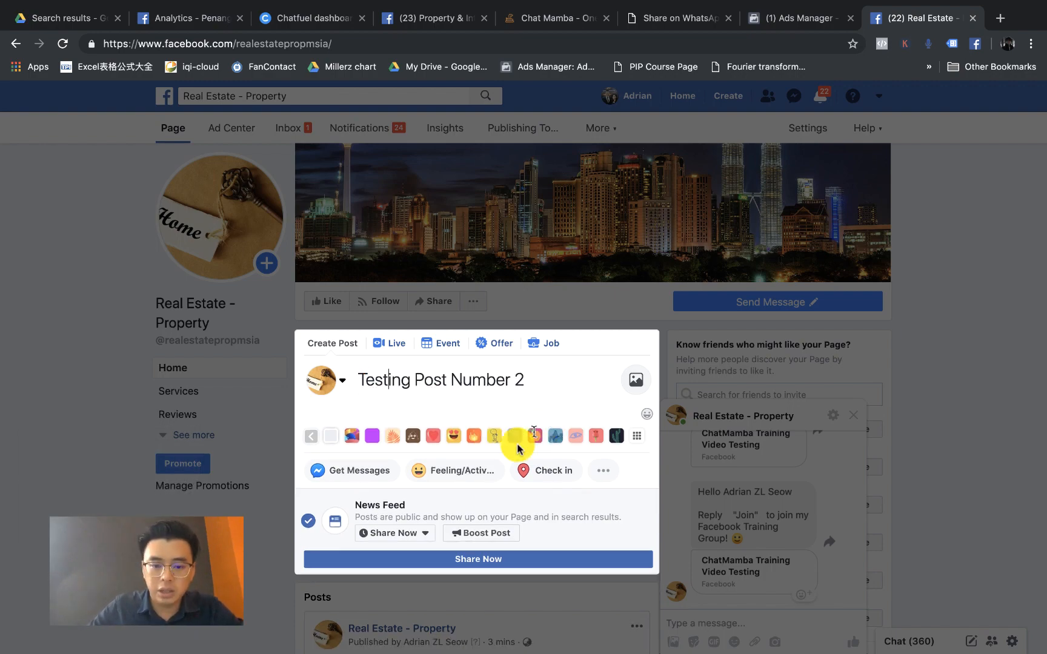
left_click(496, 557)
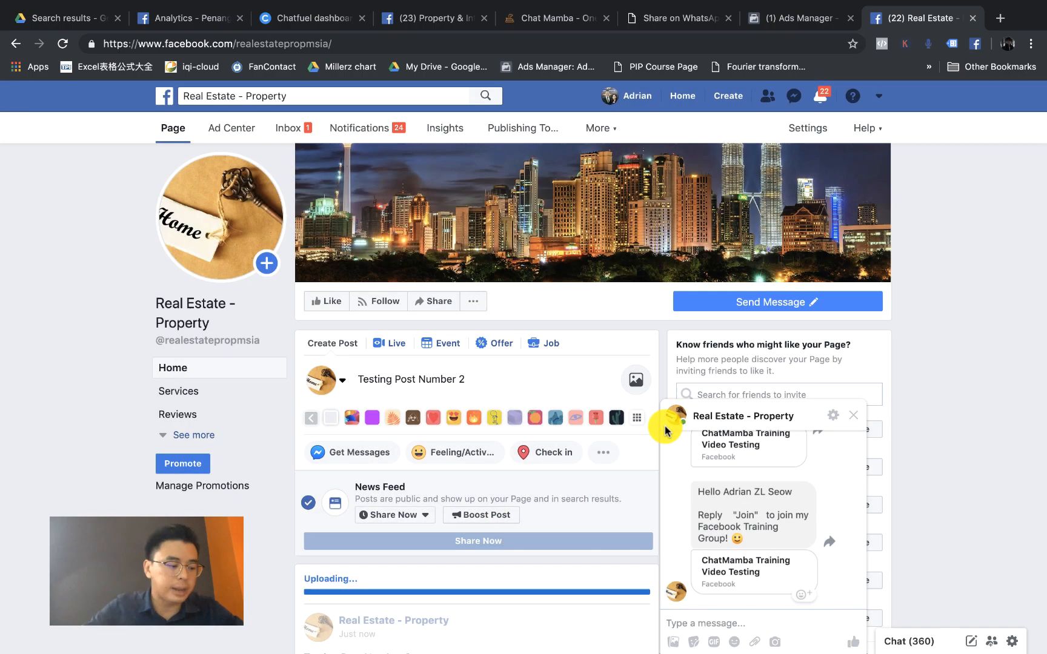
left_click(855, 420)
Step: Switch to the personal profile and comment 'hello' on the Testing Post Number 2 post
scroll(479, 448, "down", 3)
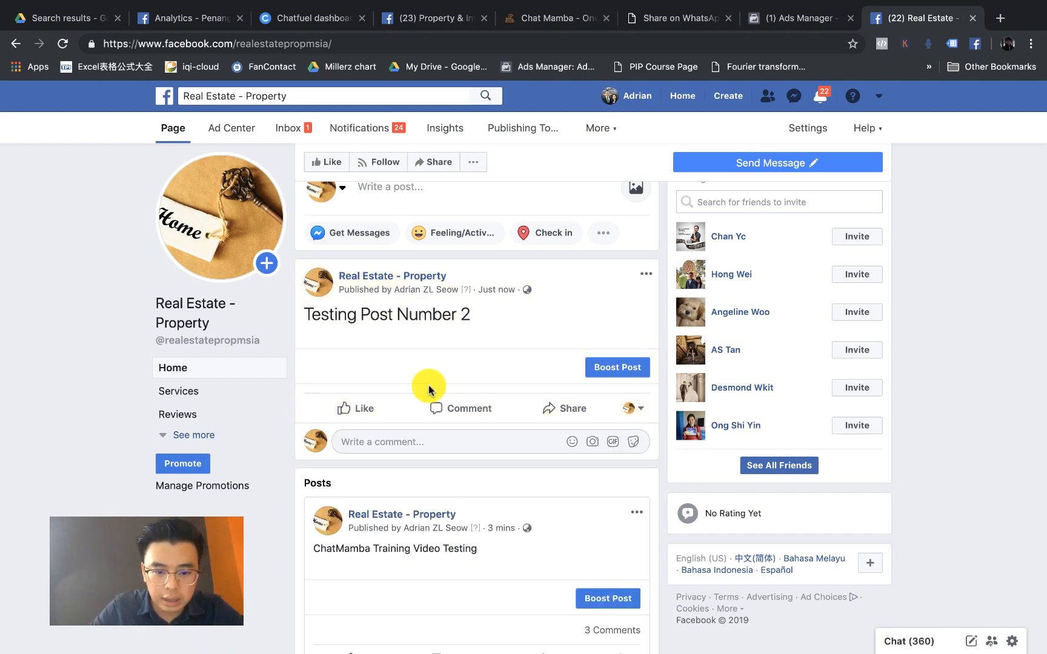
left_click(630, 410)
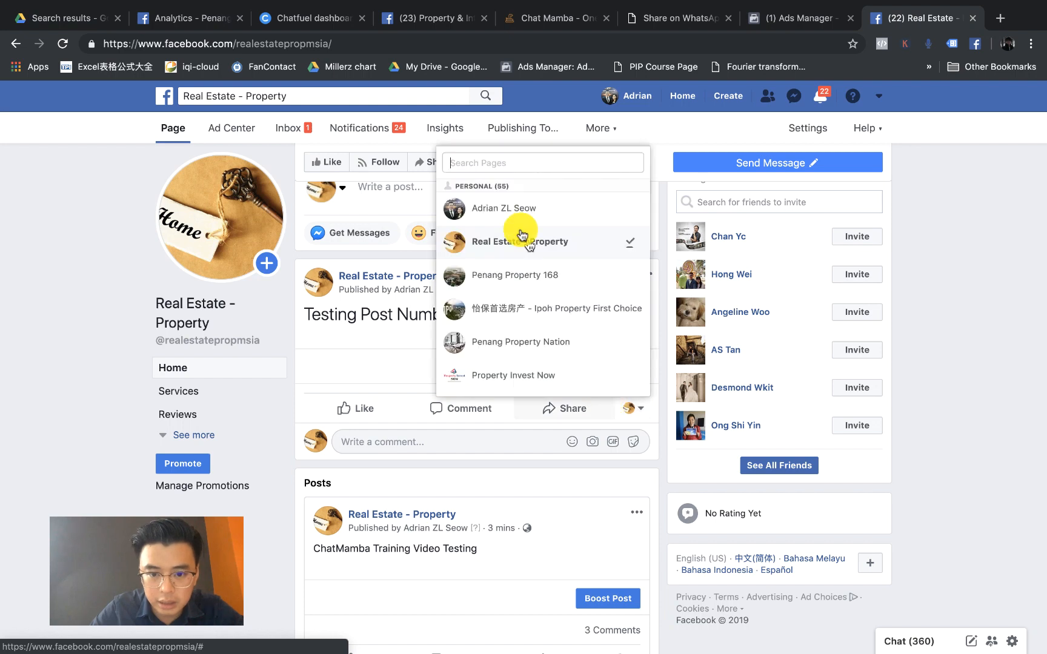
left_click(503, 207)
left_click(388, 442)
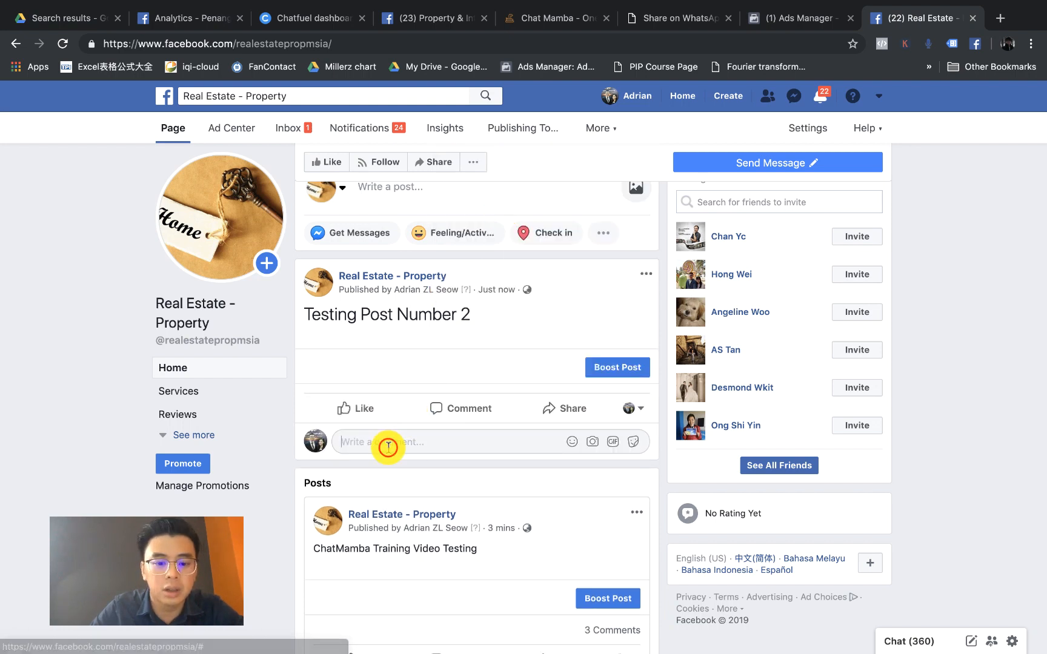
type("hello")
key("Return")
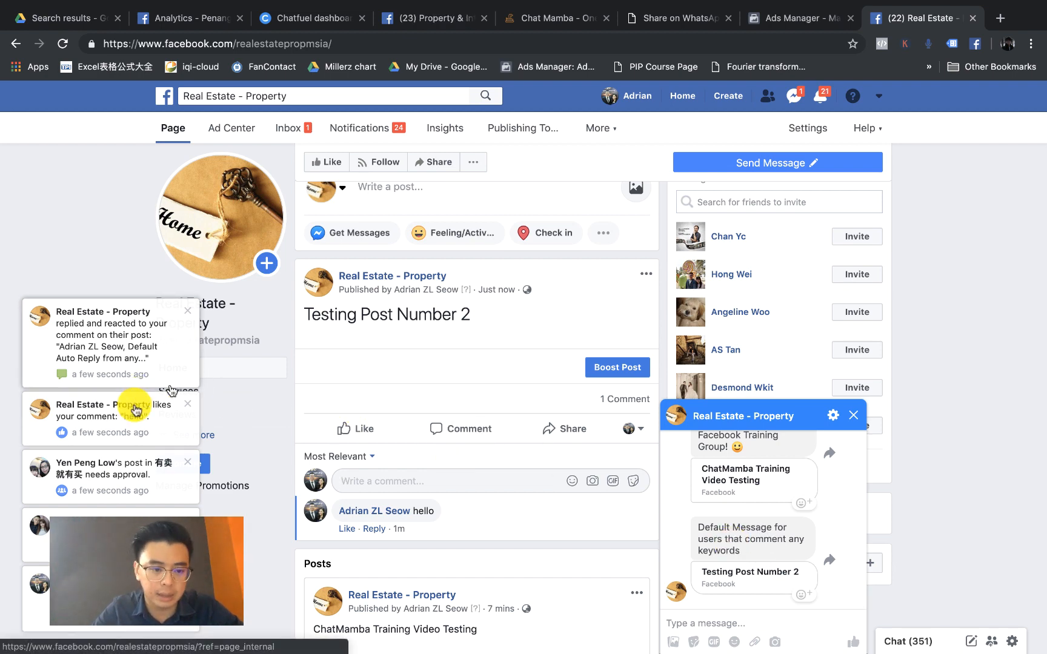
Step: Check the bot's reply to 'hello' from the like notification, then go to ChatMamba
scroll(138, 417, "up", 5)
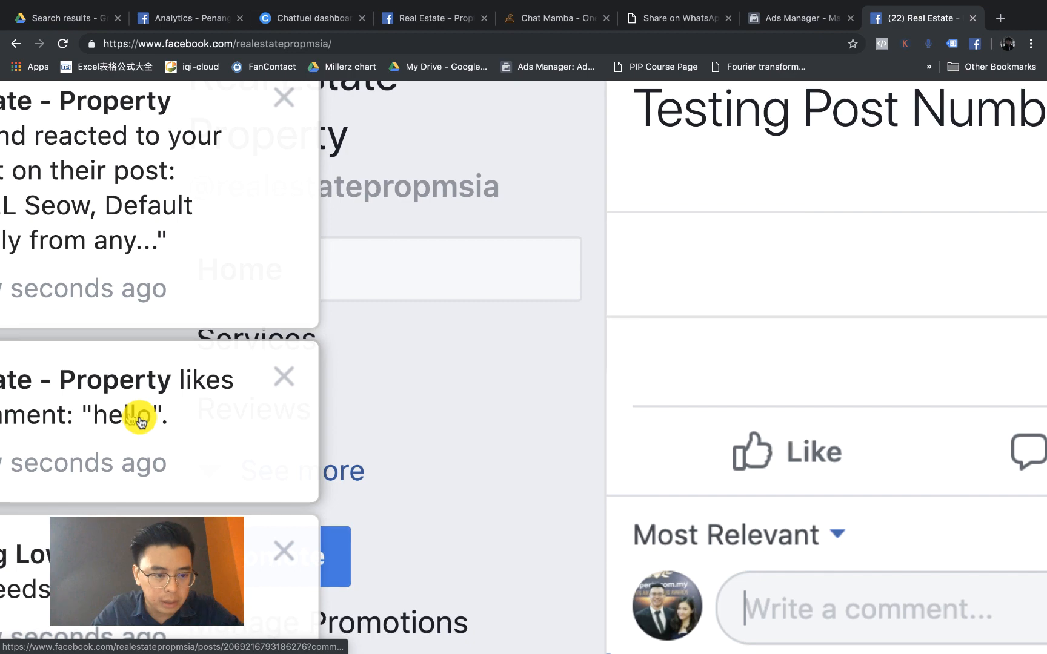
scroll(139, 418, "down", 3)
scroll(138, 417, "down", 2)
left_click(138, 417)
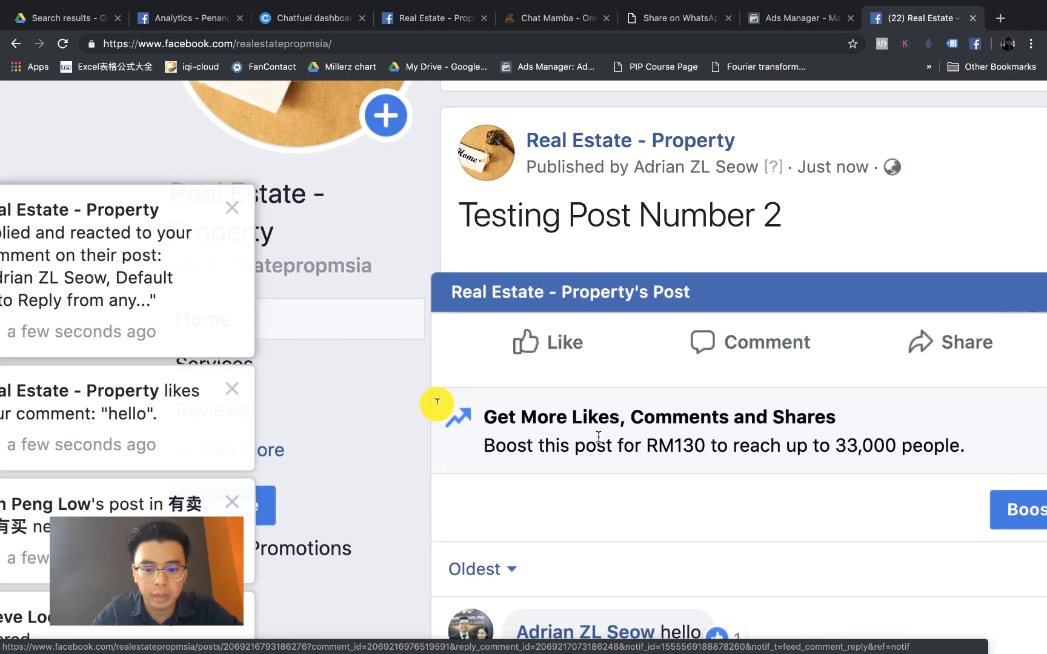
scroll(434, 402, "down", 3)
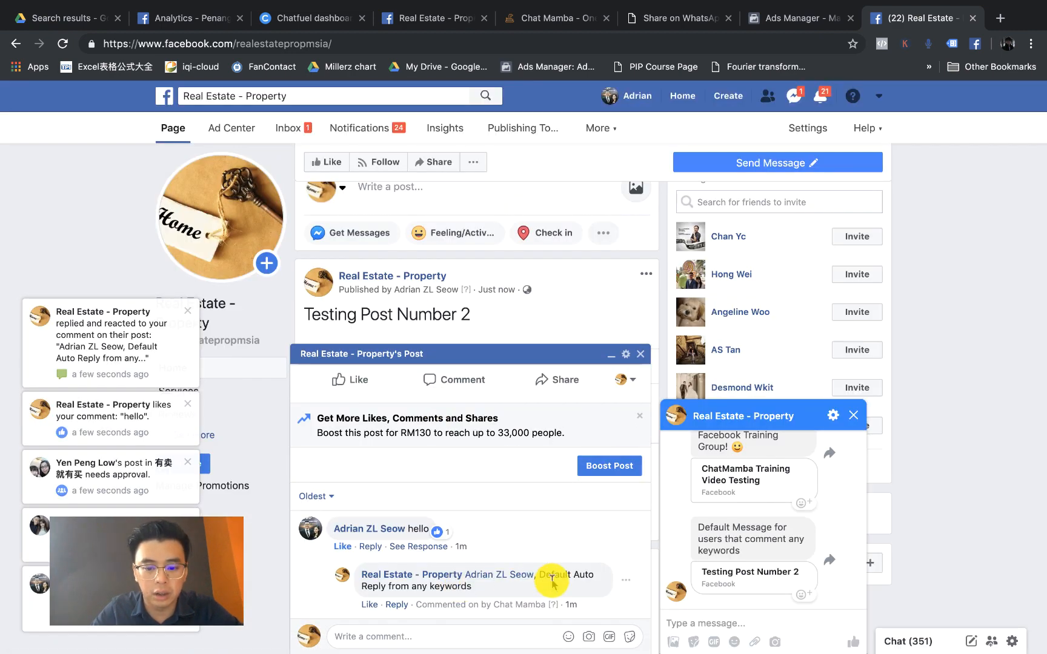
left_click(639, 356)
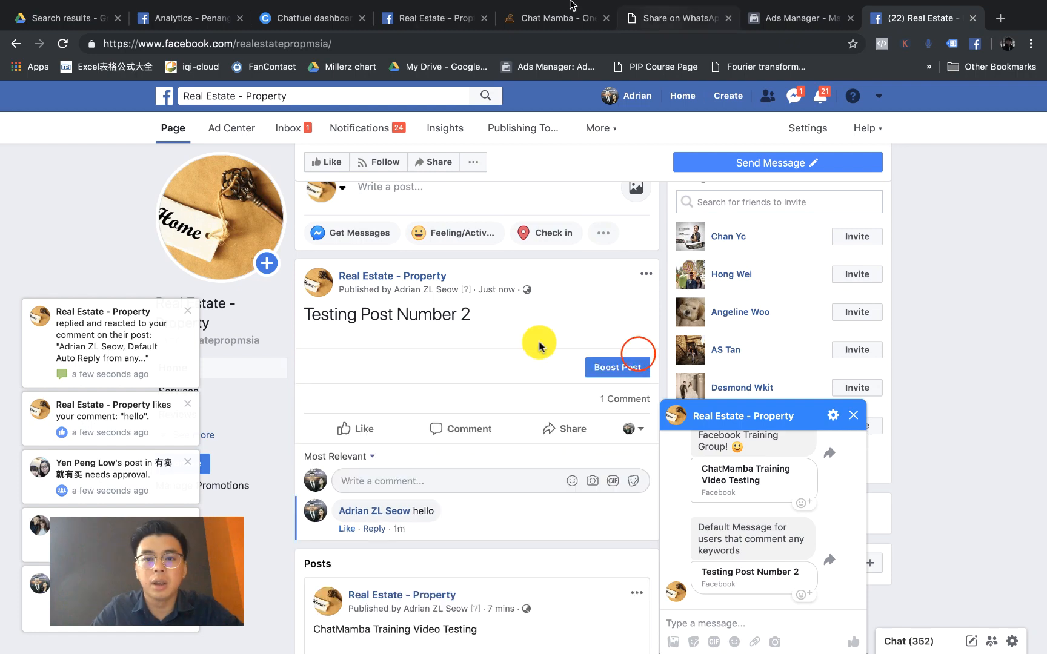
left_click(556, 18)
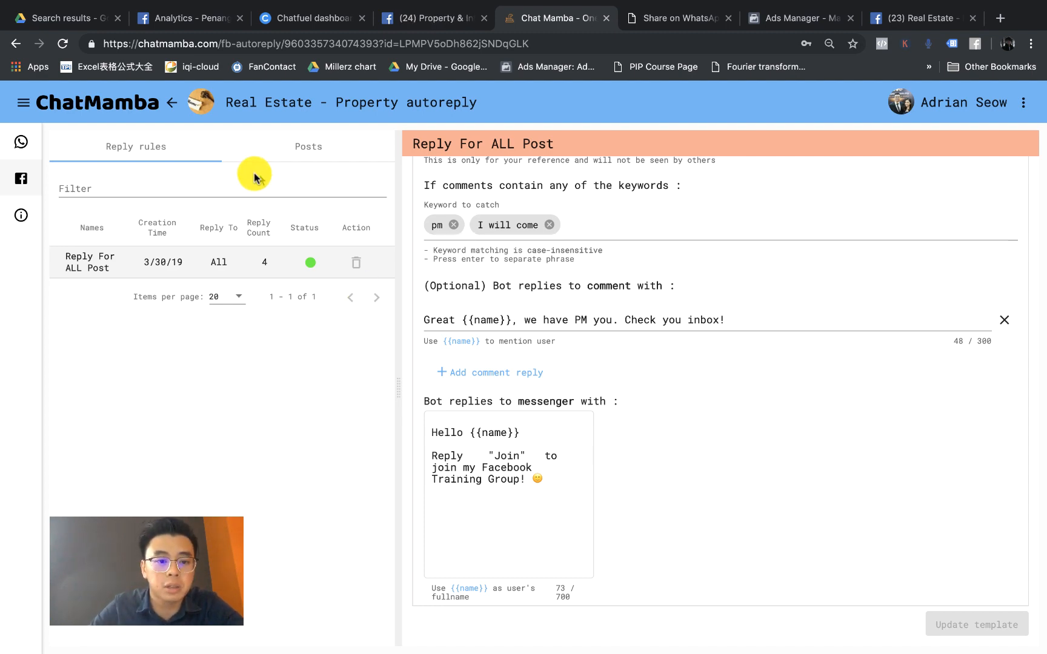
Step: Enlarge the Posts list and reload so Reply For ALL Post shows 8 replies
scroll(164, 150, "up", 5)
scroll(160, 155, "up", 2)
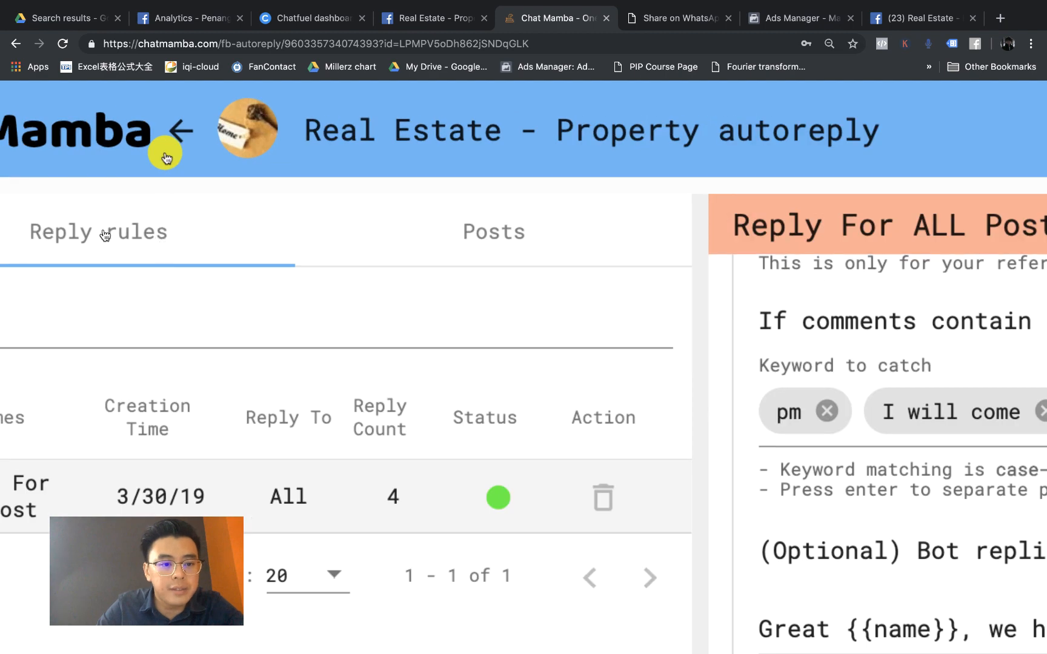
scroll(103, 243, "down", 6)
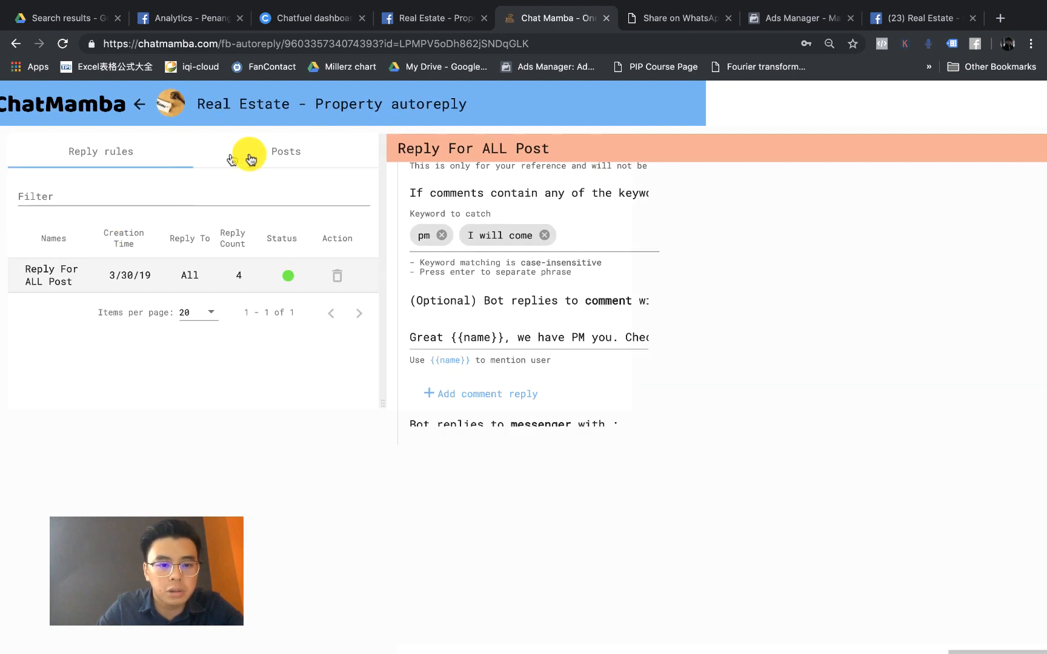
left_click(287, 152)
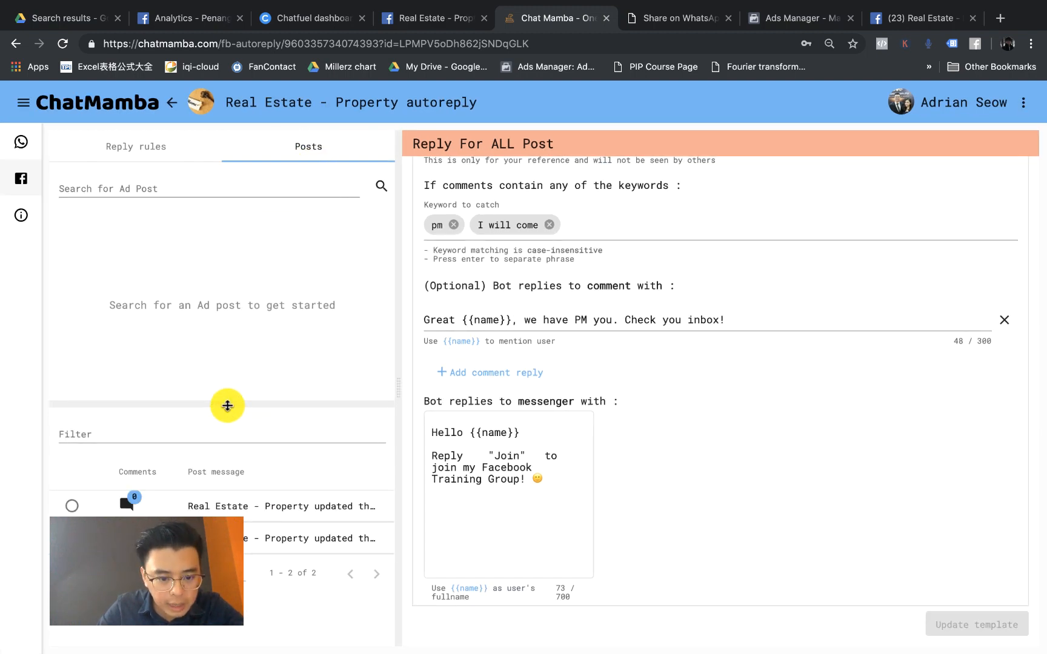
left_click_drag(227, 403, 232, 350)
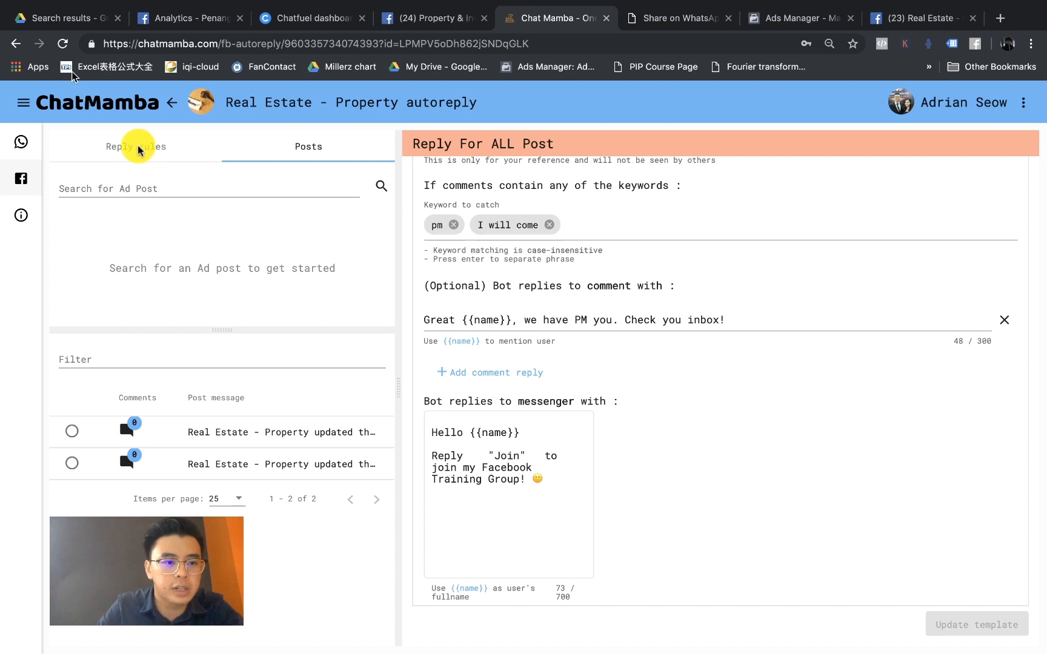
left_click(63, 44)
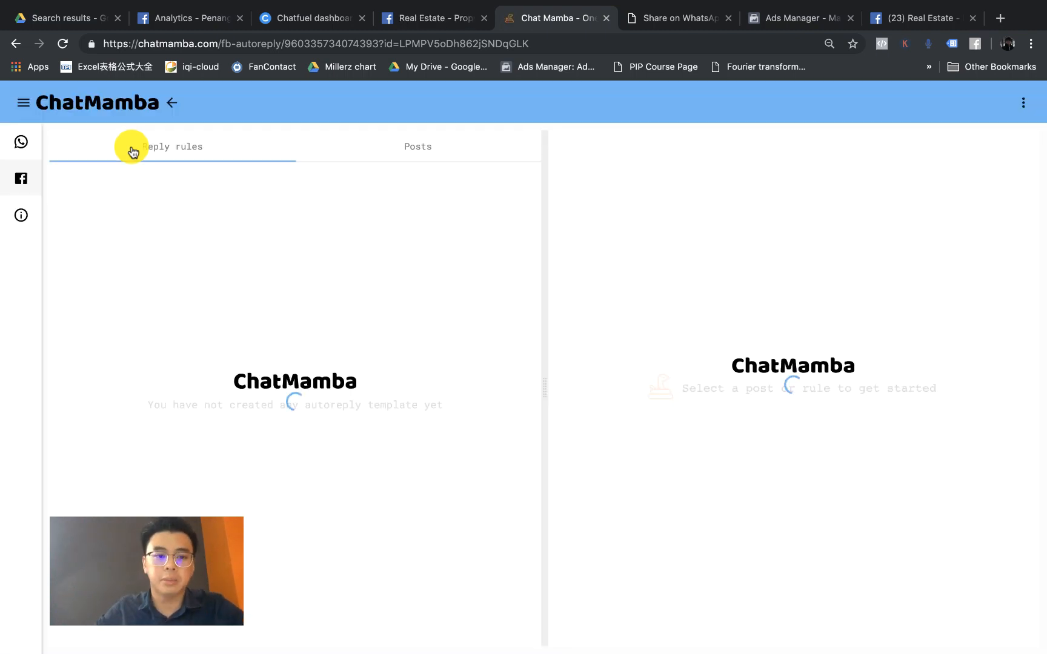
Step: Pick Testing Post Number 2 in the Posts list to open an Untitled autoreply draft
left_click(426, 156)
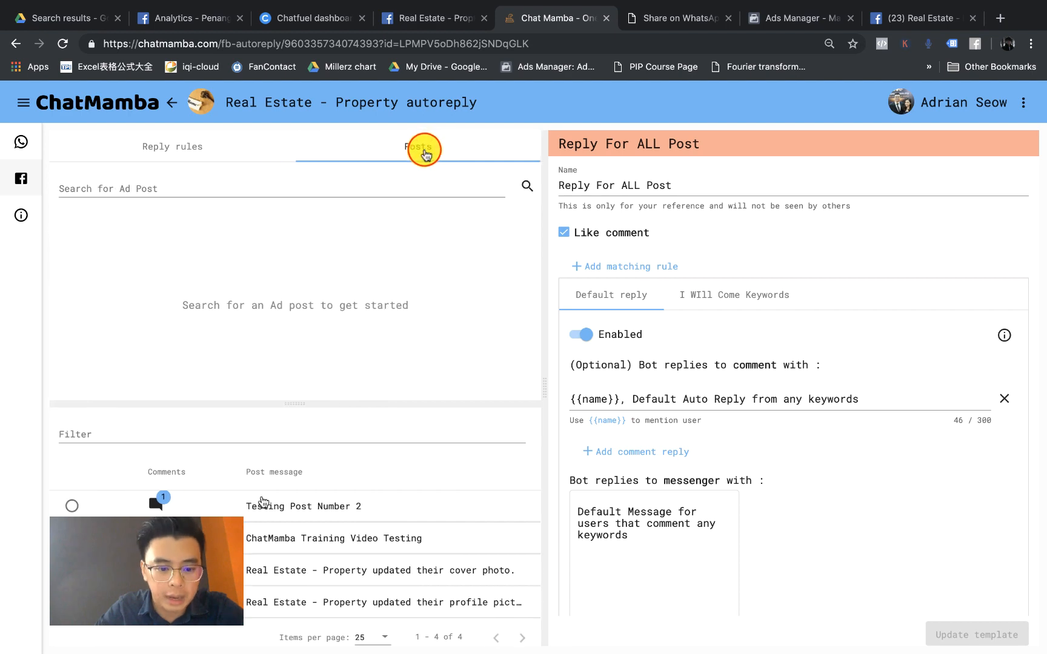
scroll(300, 554, "up", 5)
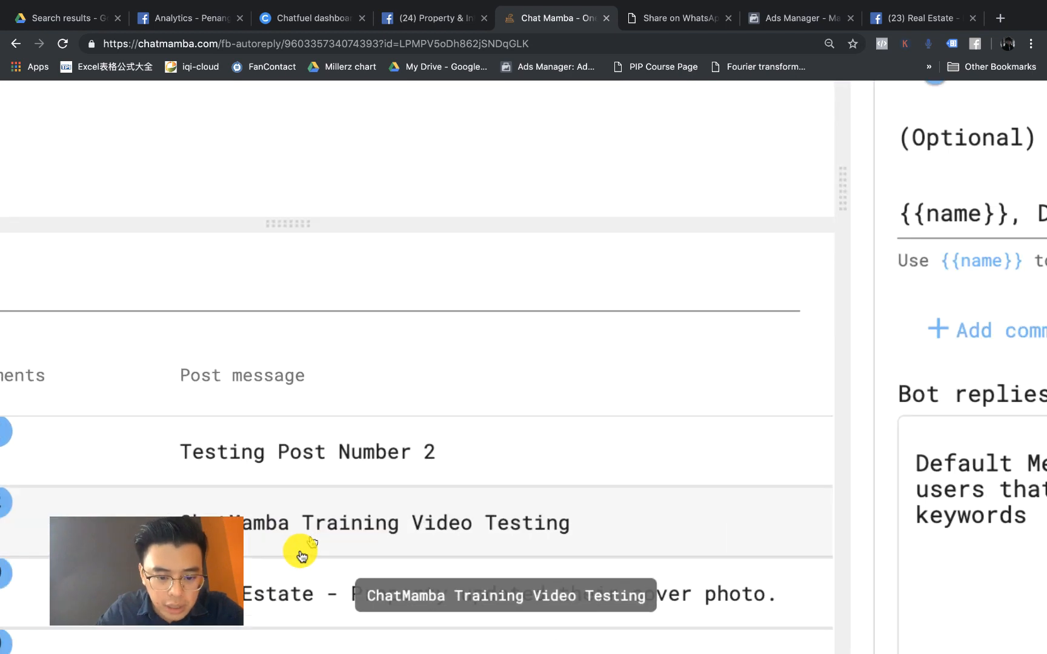
scroll(302, 557, "down", 5)
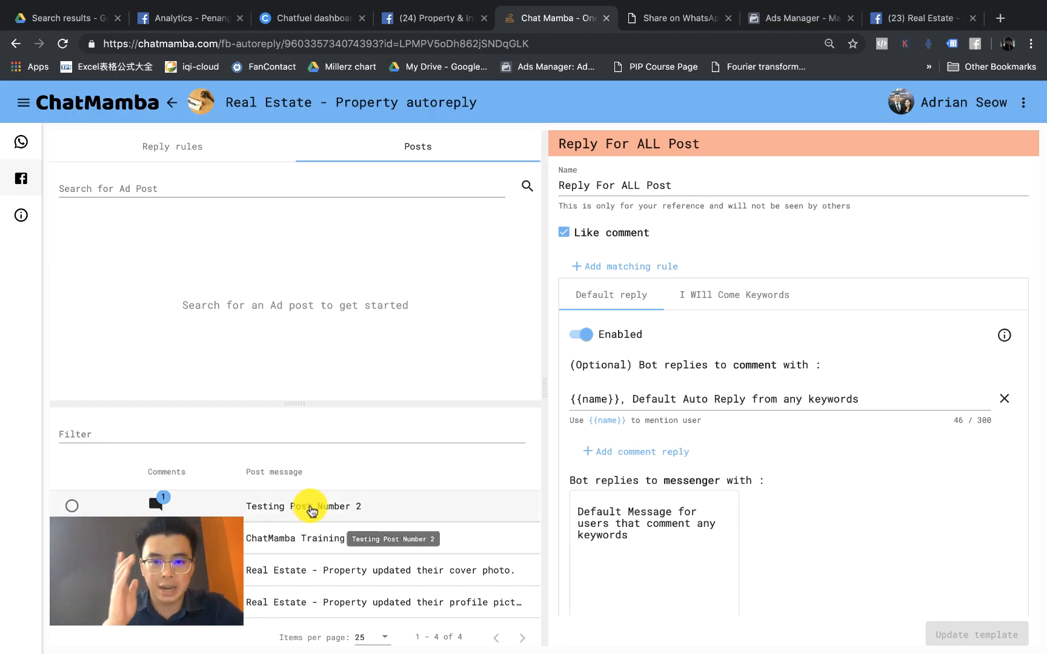
left_click(311, 511)
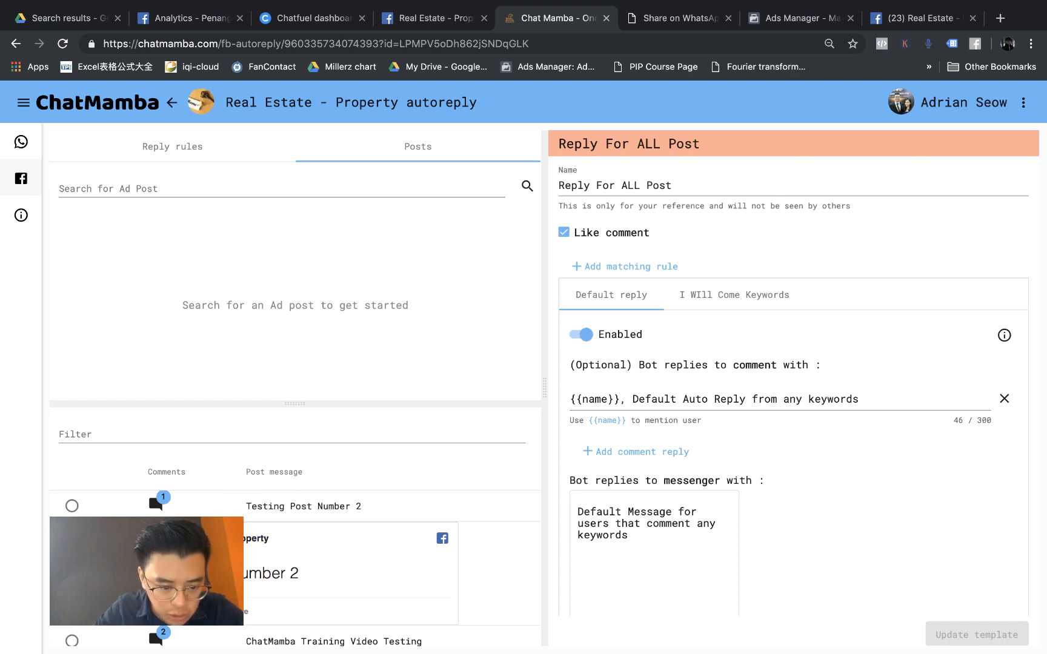
scroll(70, 497, "up", 5)
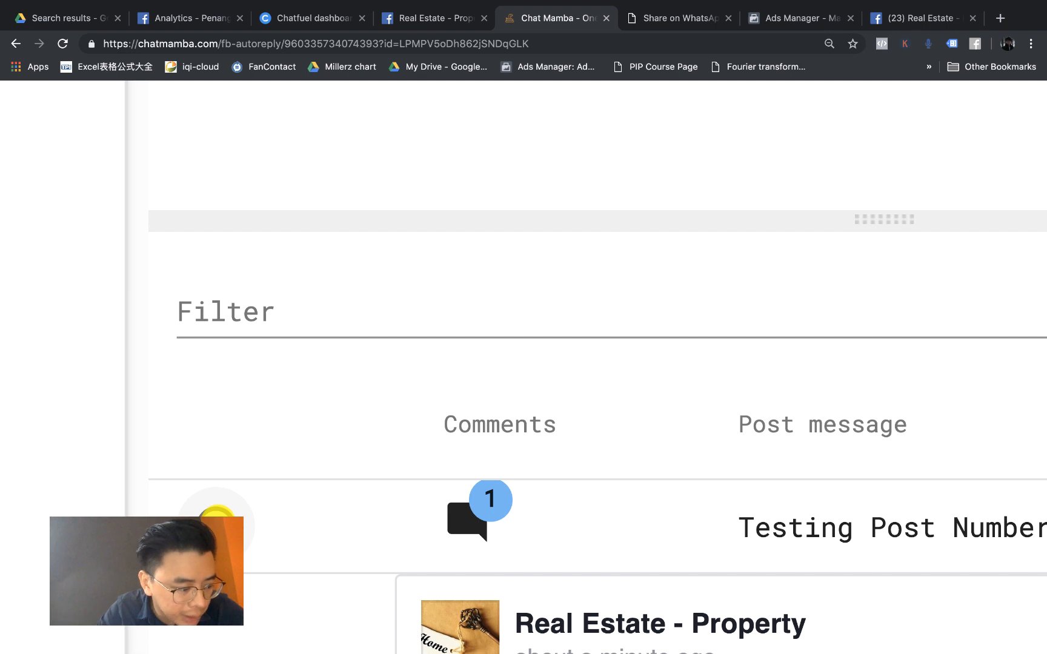
scroll(216, 518, "down", 5)
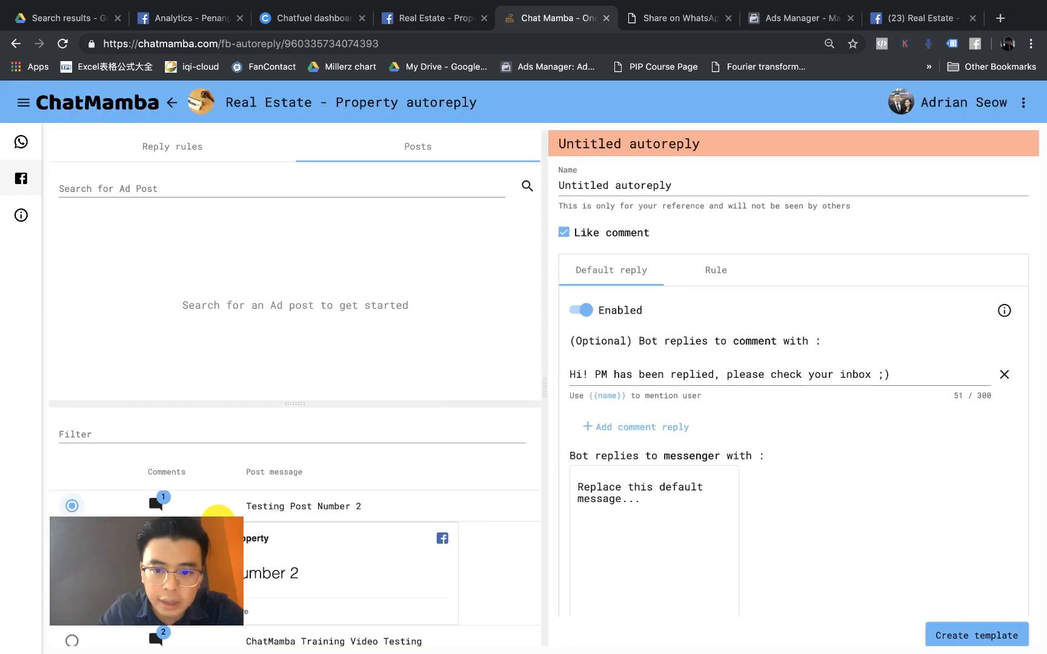
Step: Widen the editor and rename the autoreply to 'Testing Post Number 2 Auto Reply'
scroll(902, 295, "down", 1)
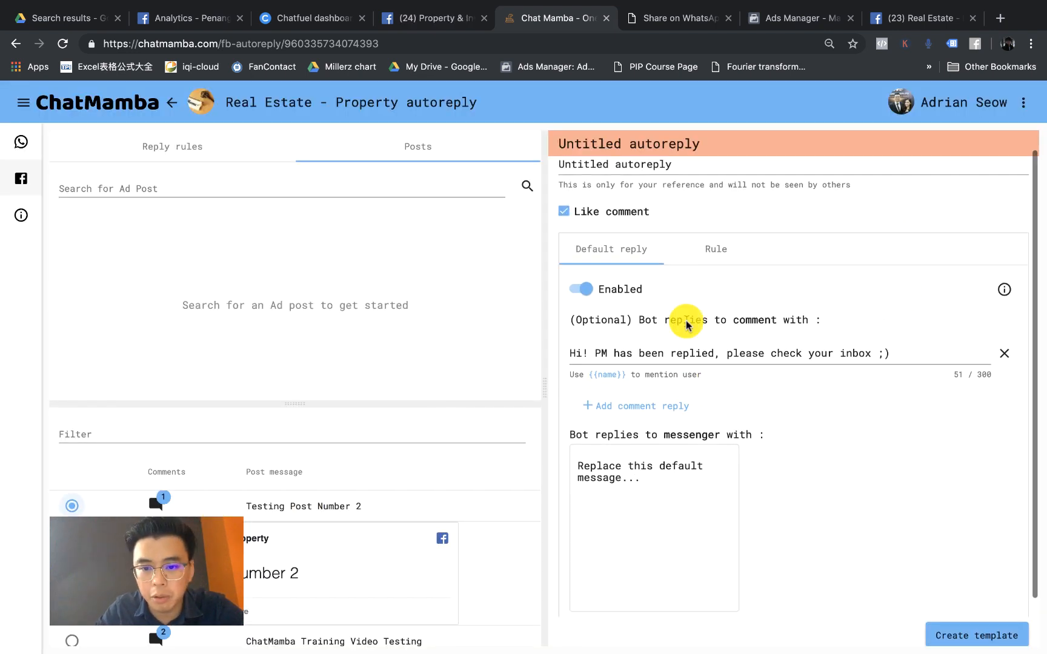
left_click_drag(544, 389, 422, 386)
scroll(657, 294, "up", 1)
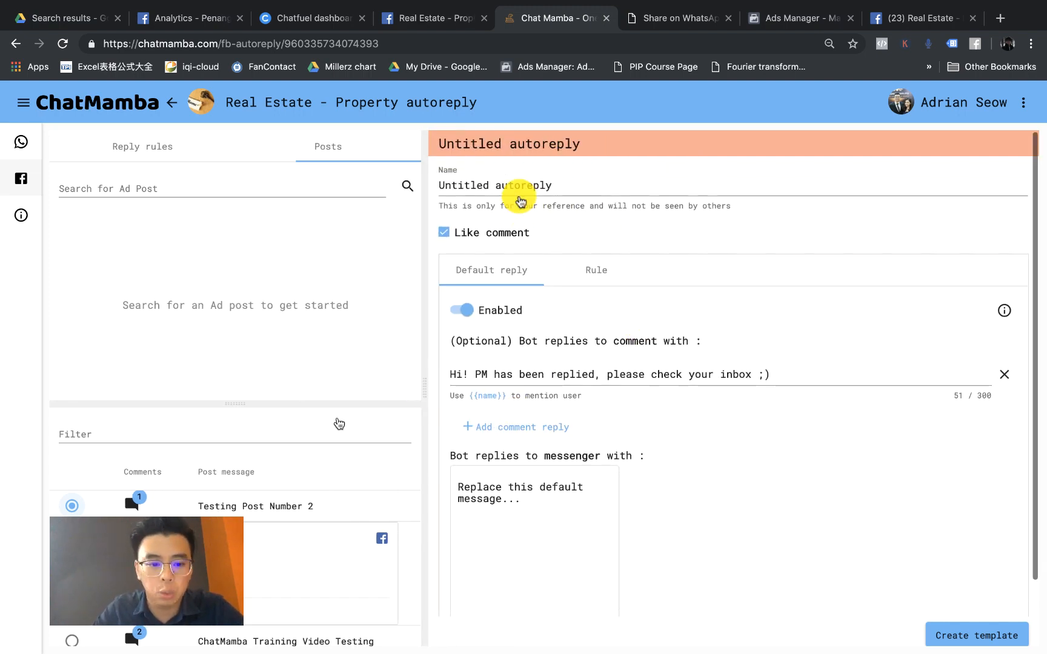
left_click(552, 184)
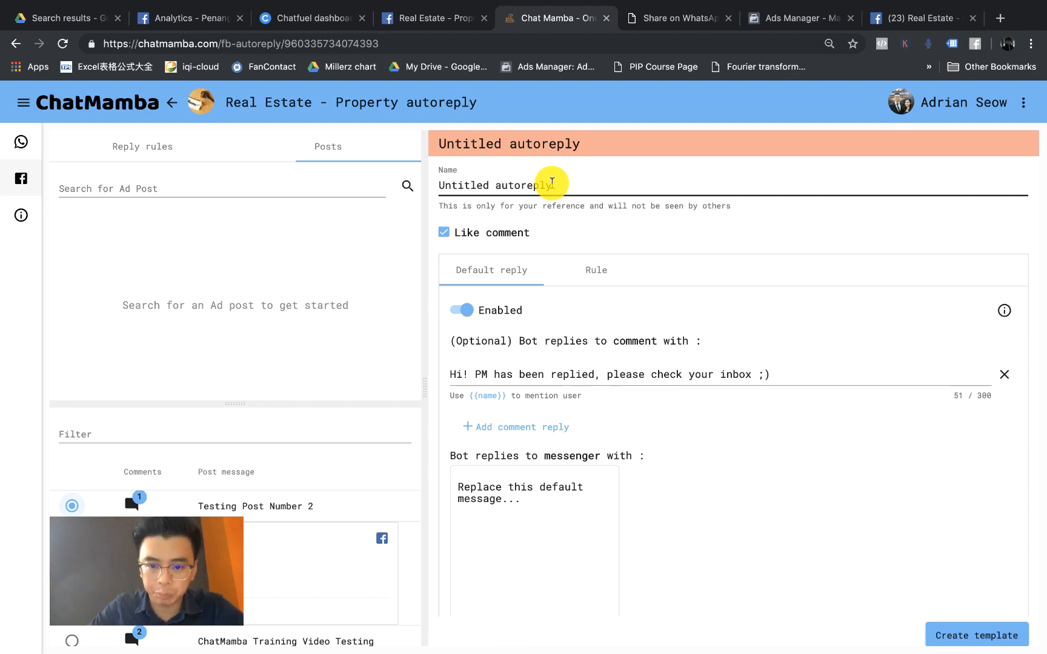
left_click(552, 184)
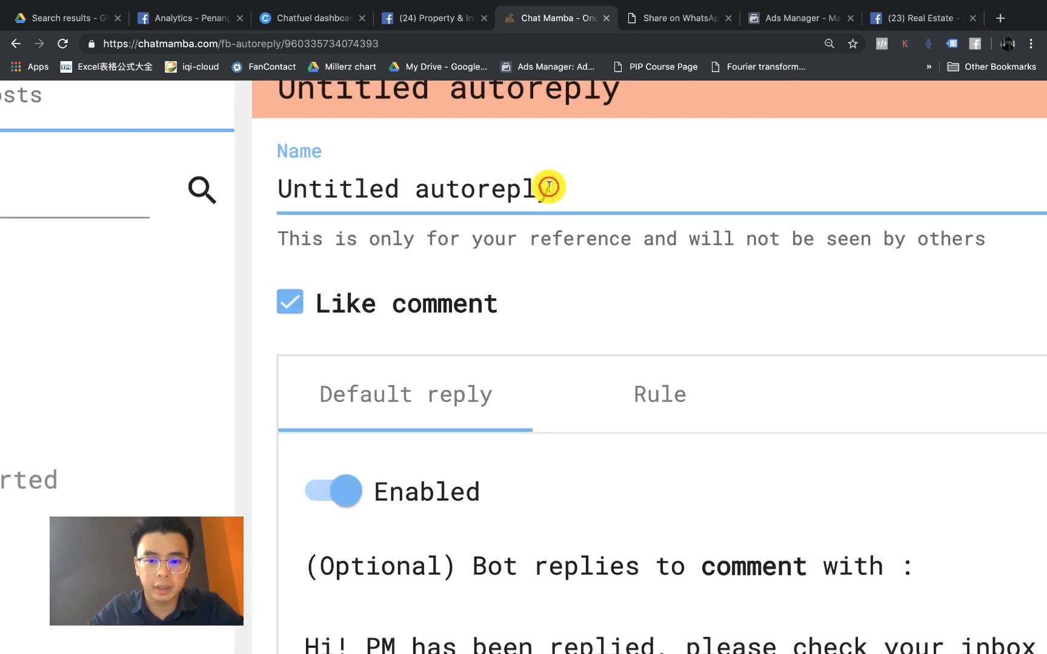
triple_click(549, 186)
key("BackSpace")
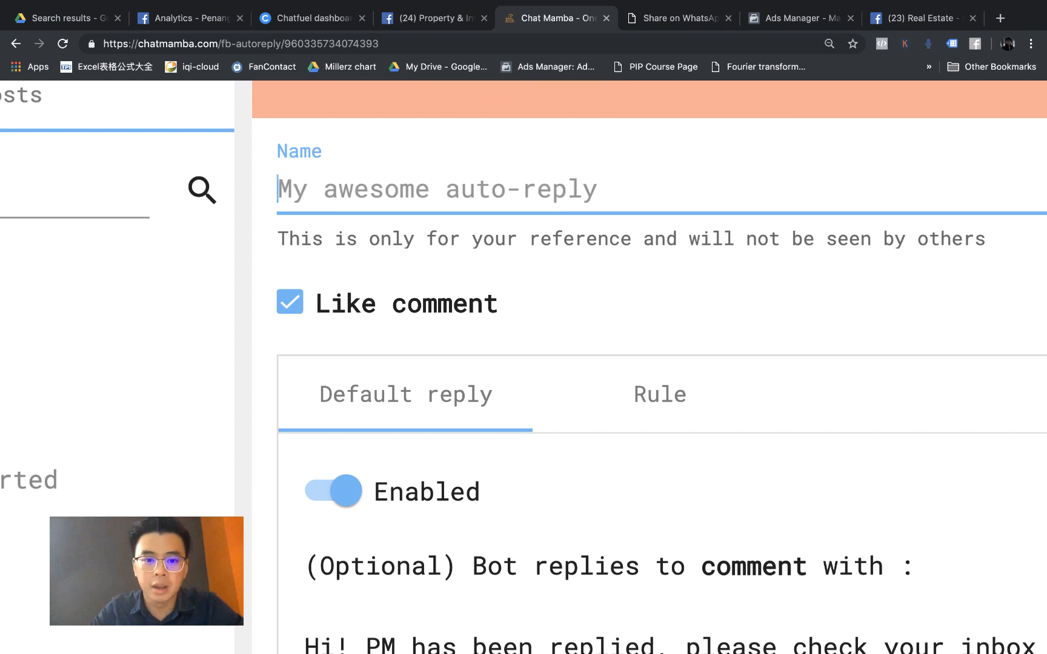
type("Testing")
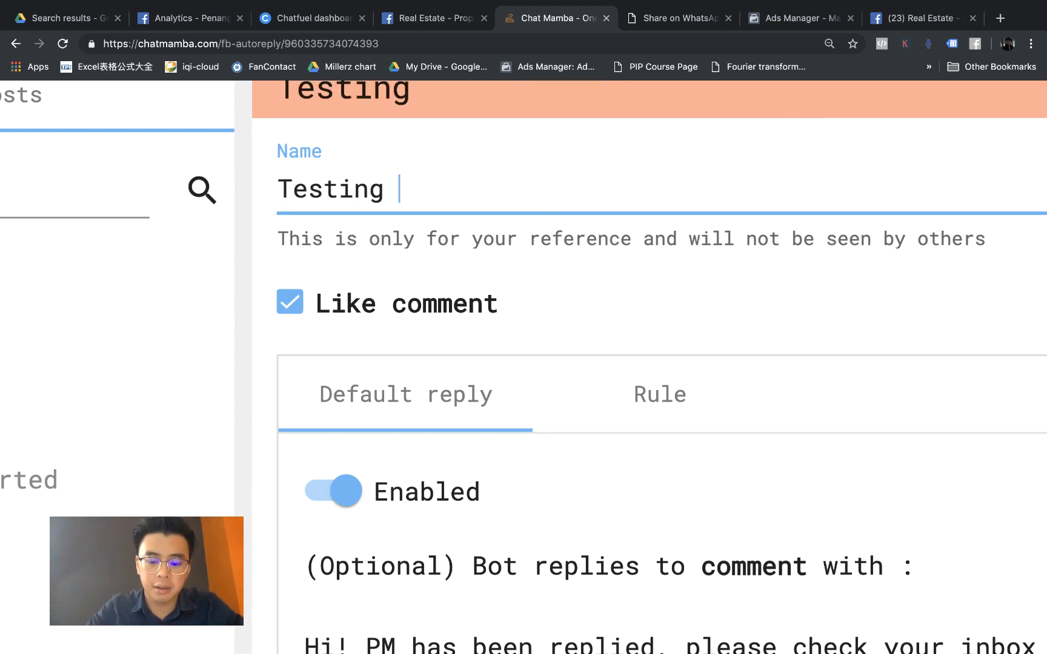
type(" P{pst")
key("BackSpace")
key("BackSpace")
key("BackSpace")
key("BackSpace")
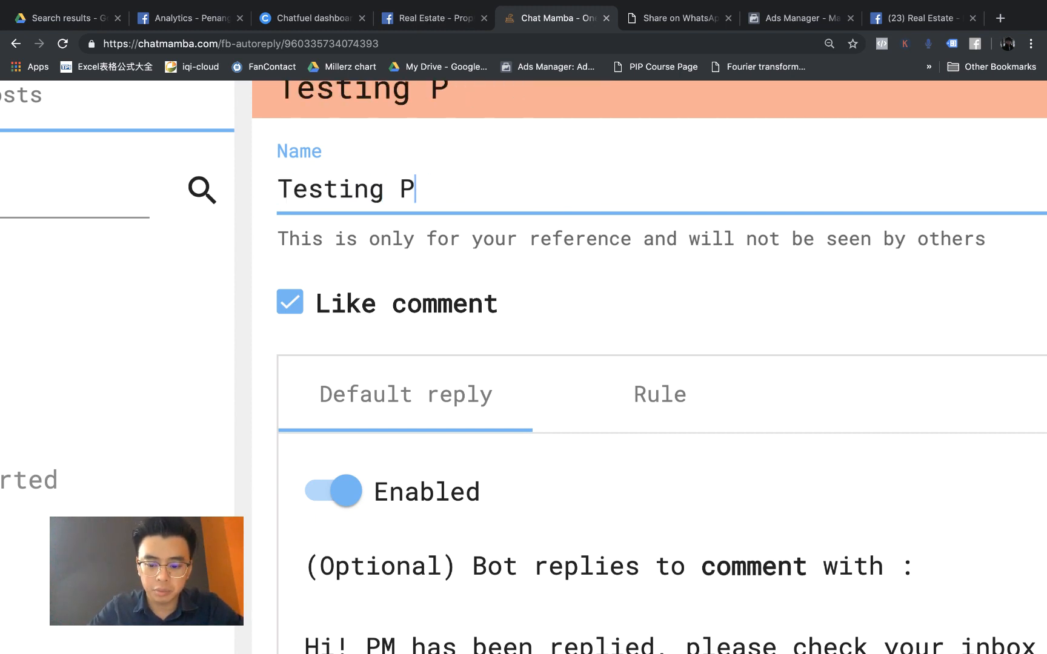
type("ost Number ")
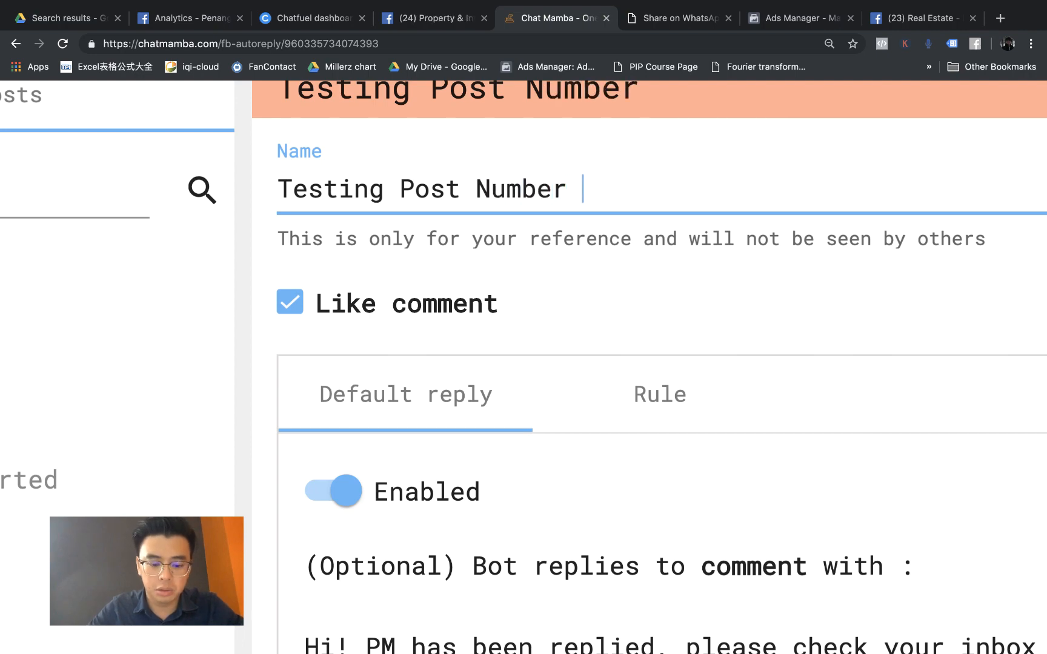
type("2 Auto Reply")
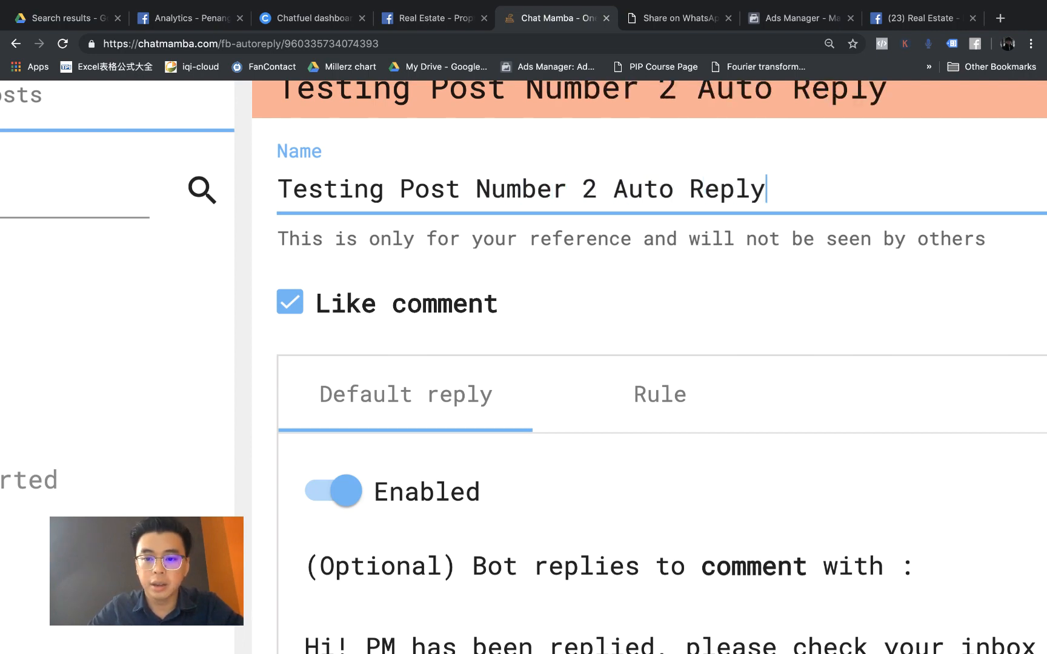
key("super+minus")
key("super+minus")
key("super+minus")
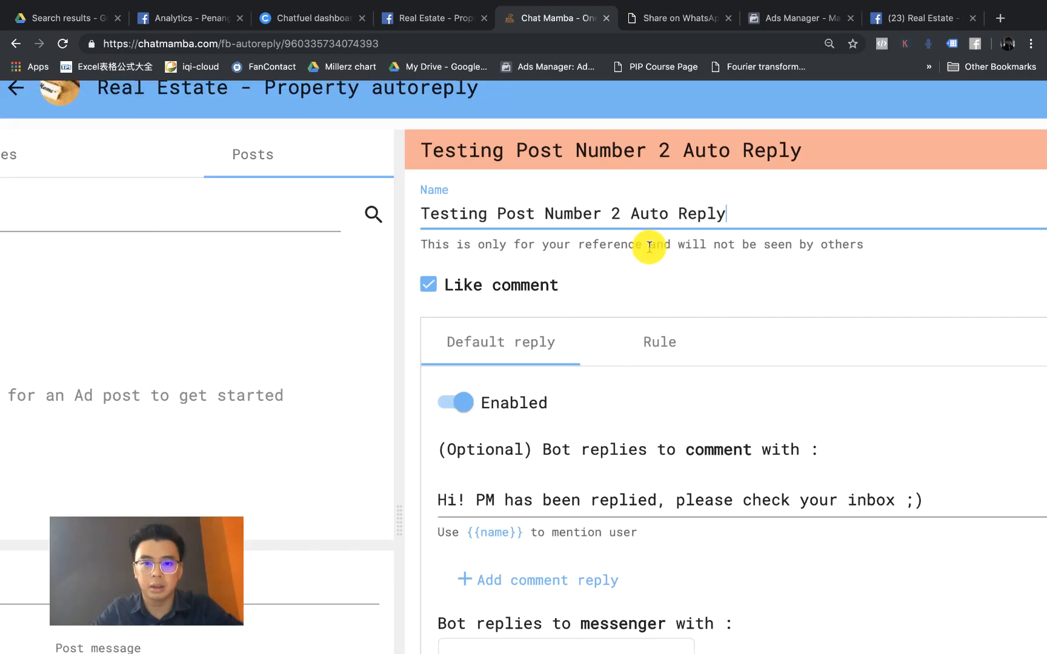
key("super+minus")
key("super+minus")
key("super+minus")
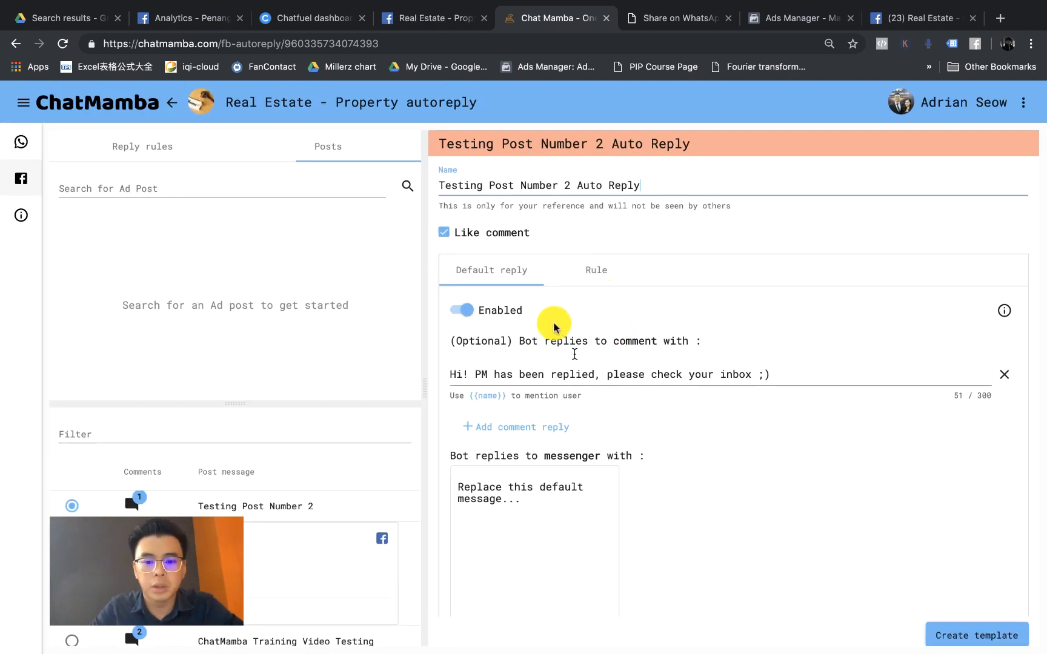
key("super+equal")
key("super+equal")
key("super+equal")
key("super+equal")
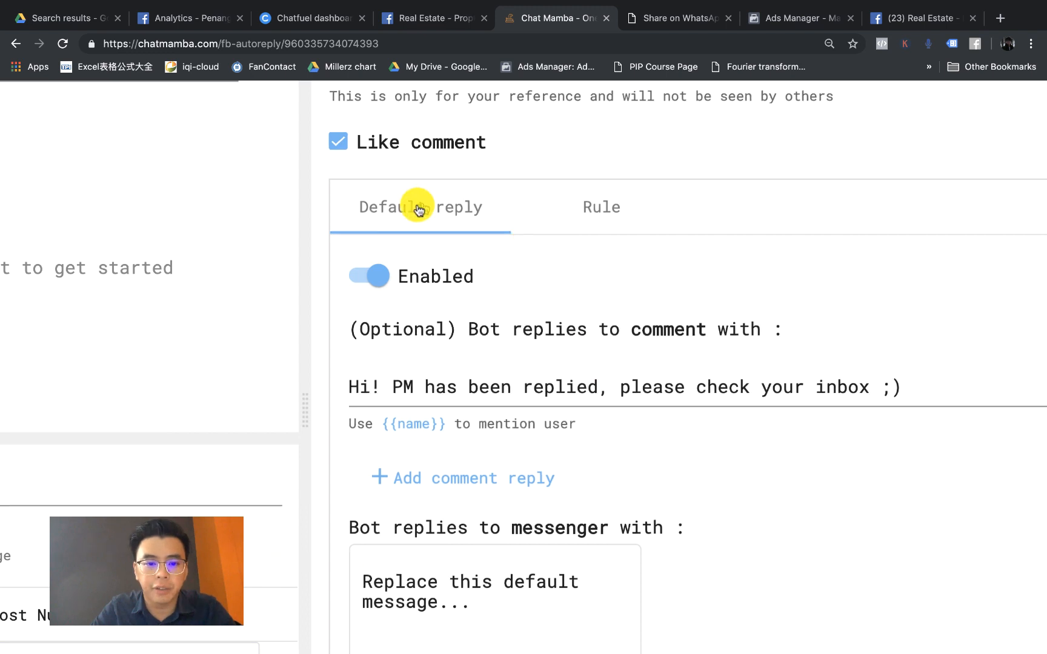
Step: Replace the default comment reply 'Hi! PM has been replied…' with 'Hello {{name}}!'
left_click(525, 389)
left_click(404, 388)
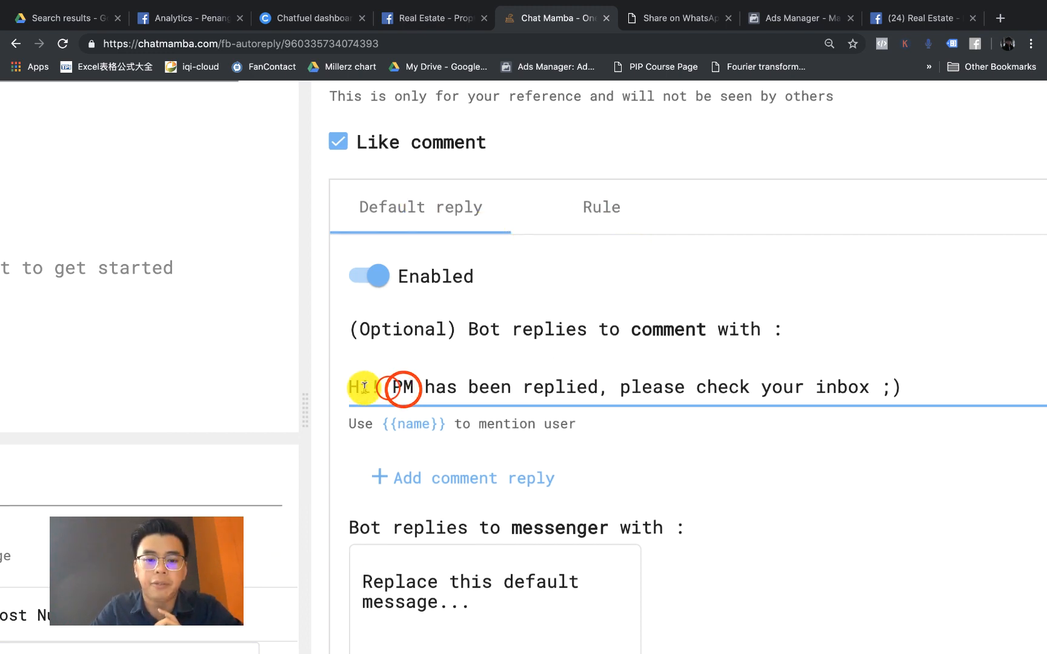
left_click(387, 388)
left_click(366, 386)
key("BackSpace")
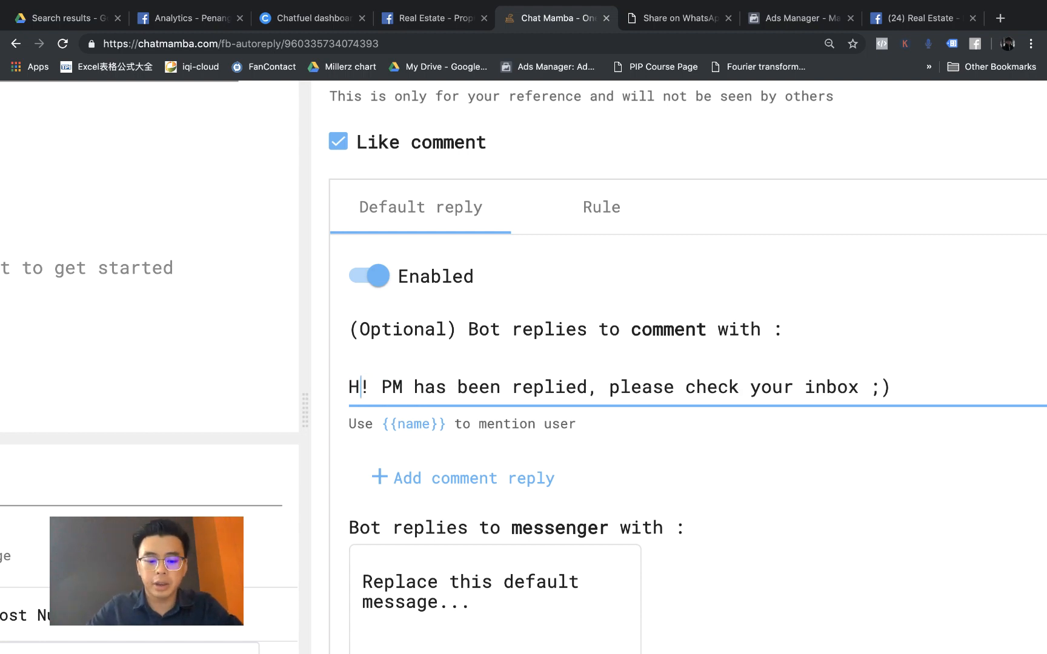
type("ello")
key("shift+End")
key("BackSpace")
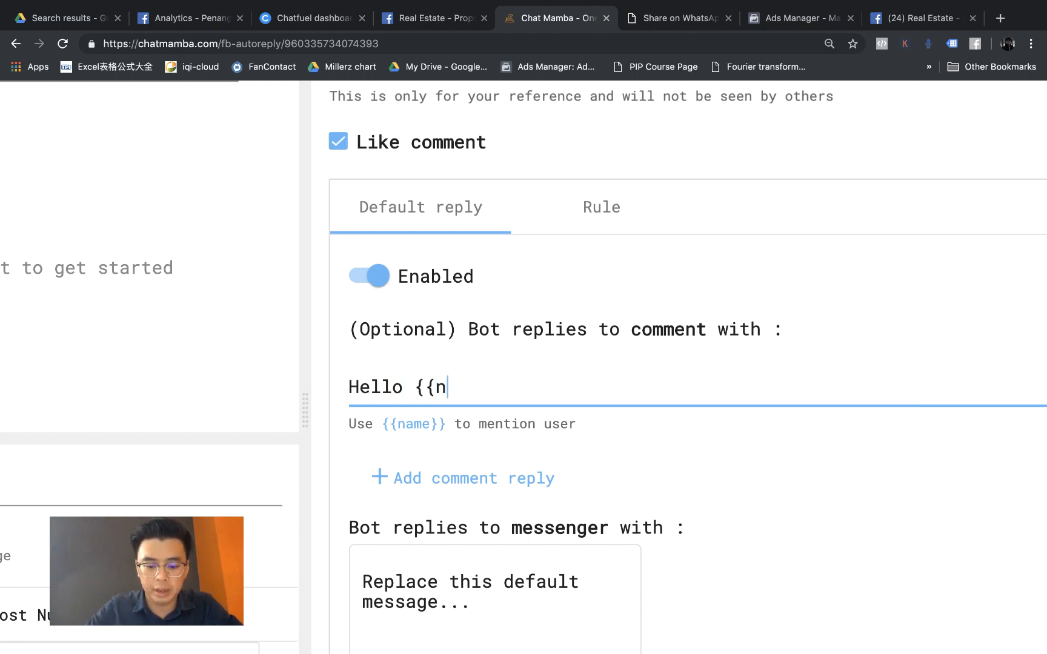
type("}!")
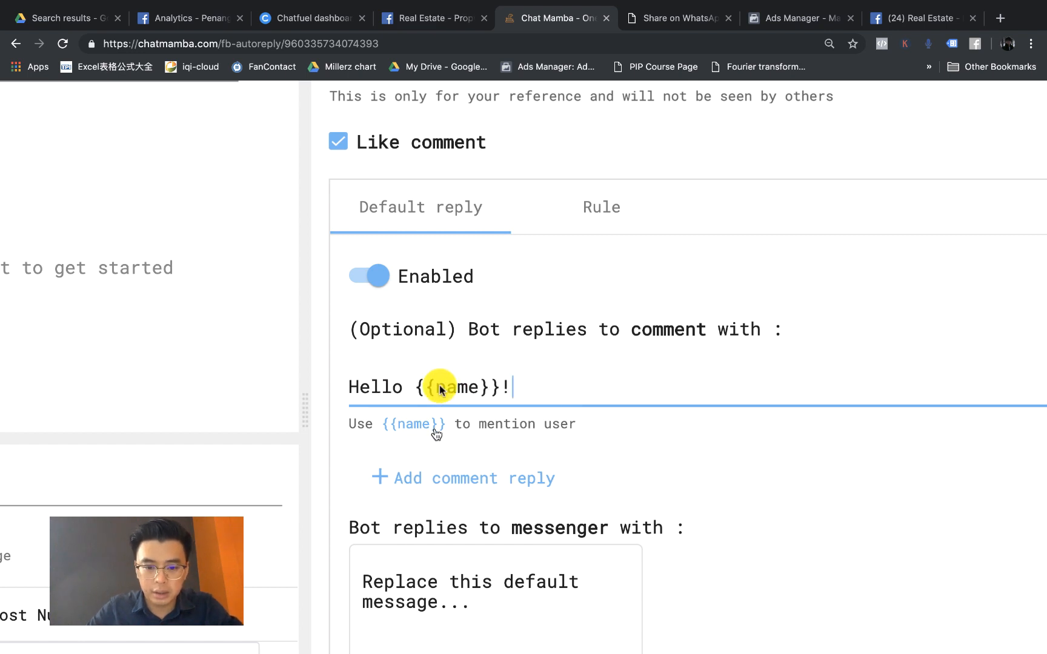
scroll(467, 420, "down", 2)
left_click(491, 472)
left_click(694, 346)
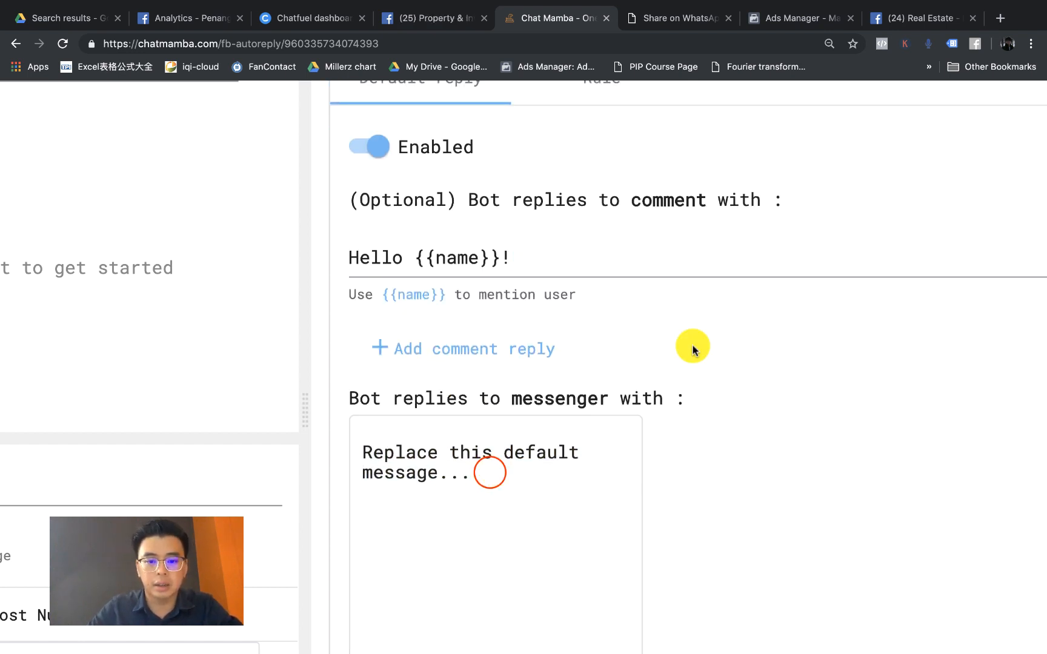
key("super+minus")
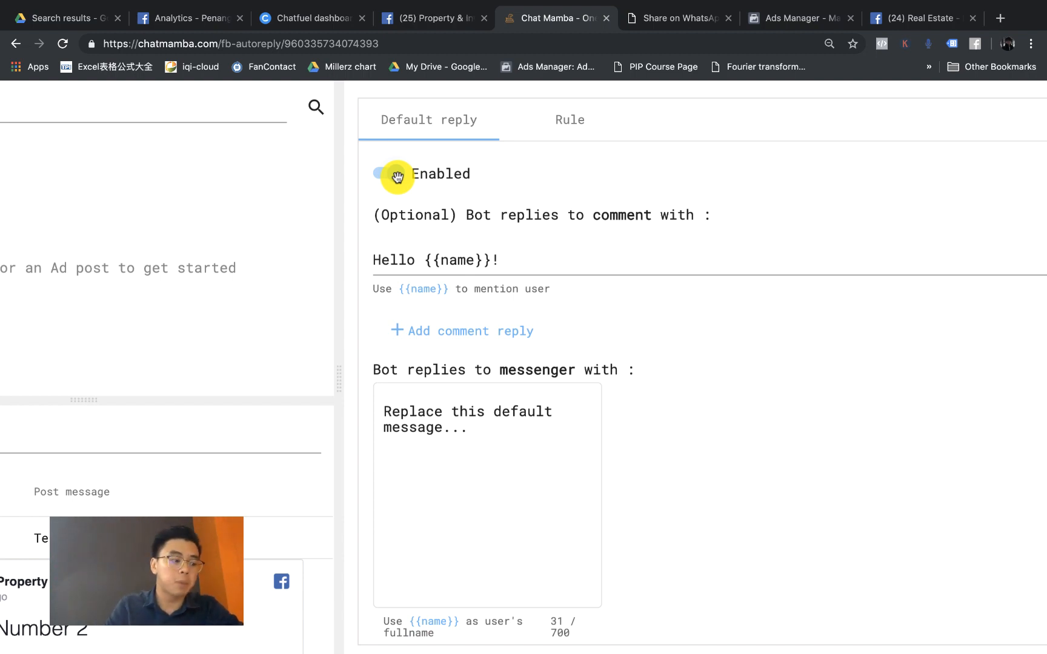
Step: Disable the default reply and write a {{name}} Messenger greeting ending 'How are you?'
left_click(398, 176)
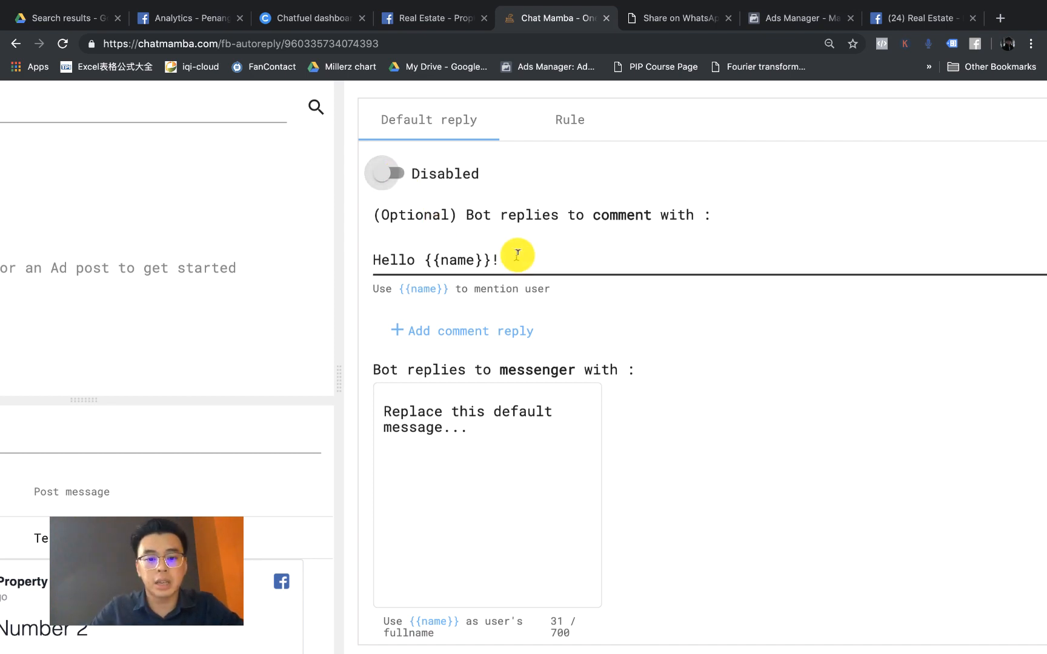
left_click(446, 437)
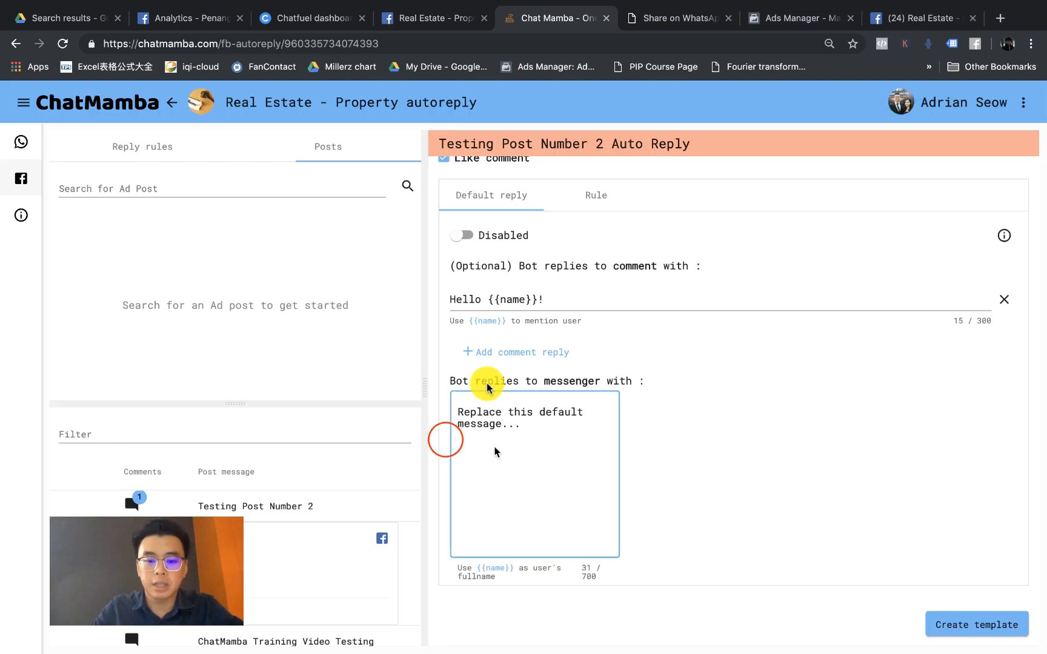
key("super+a")
key("BackSpace")
type("Helo")
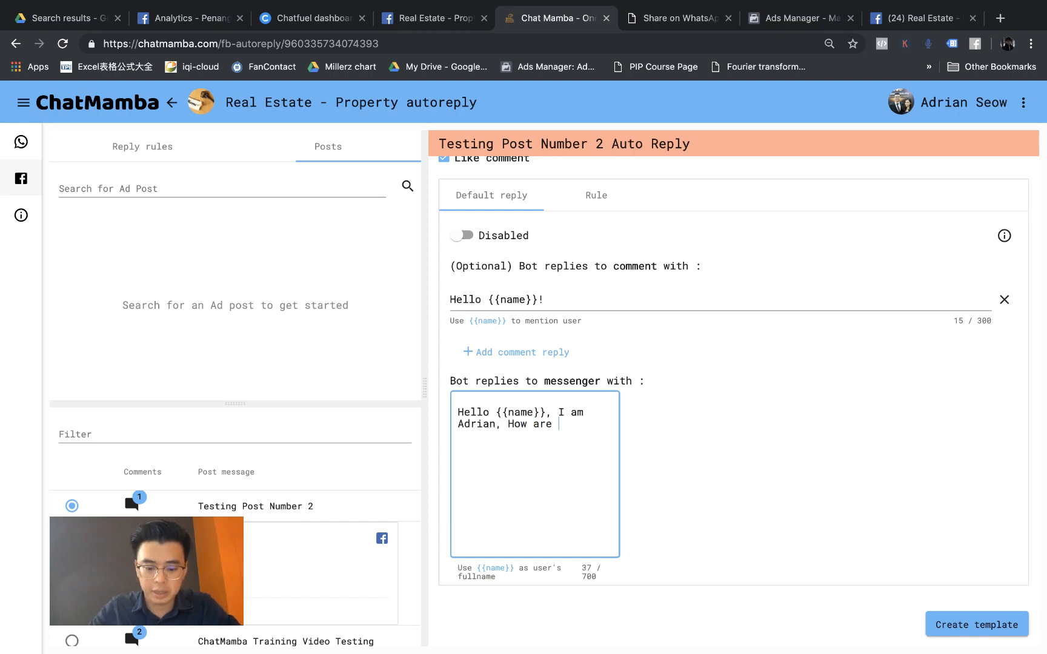
key("BackSpace")
type("?")
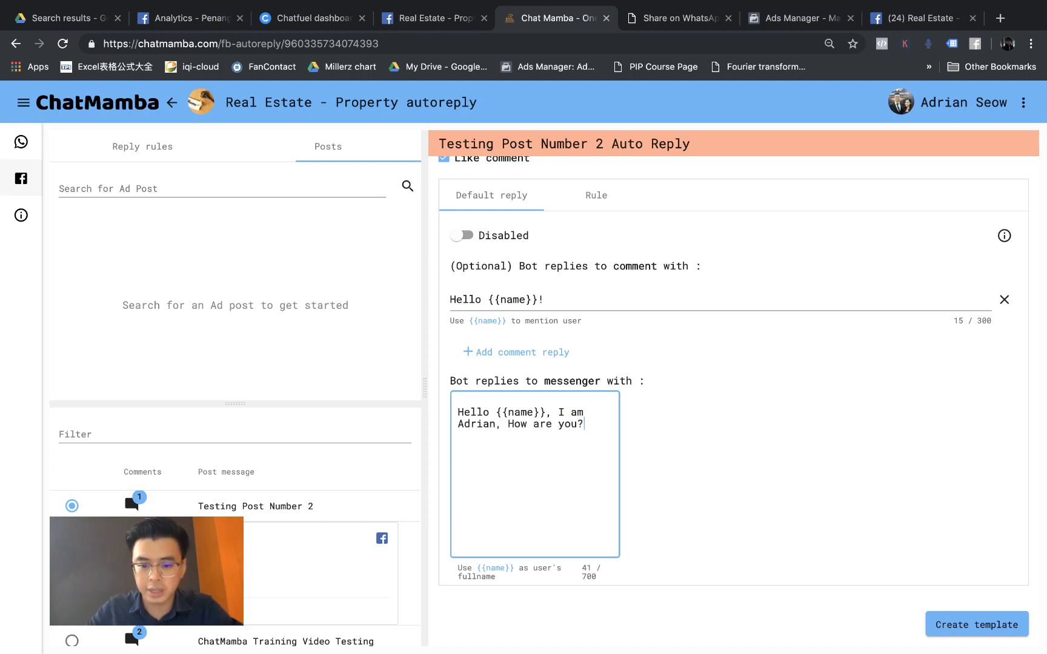
left_click(885, 513)
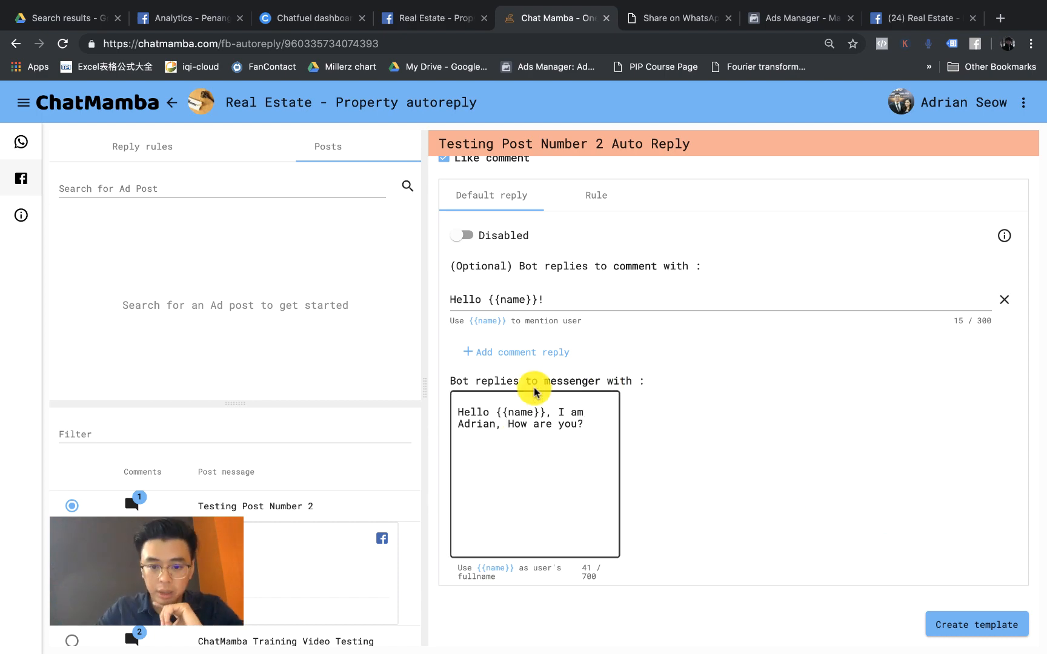
scroll(479, 227, "up", 2)
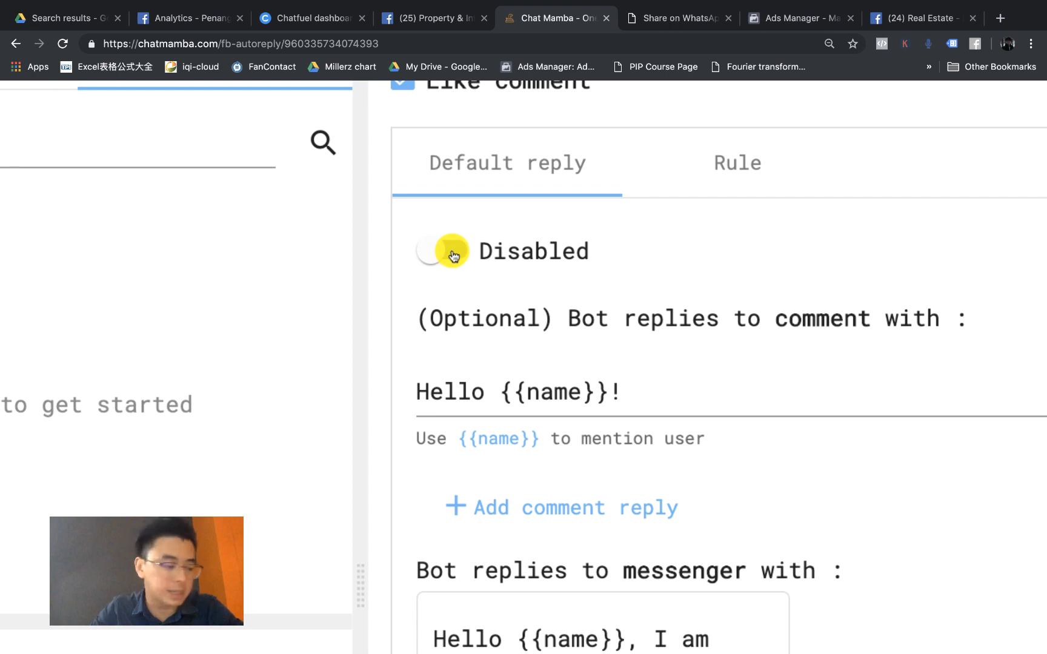
scroll(453, 252, "down", 5)
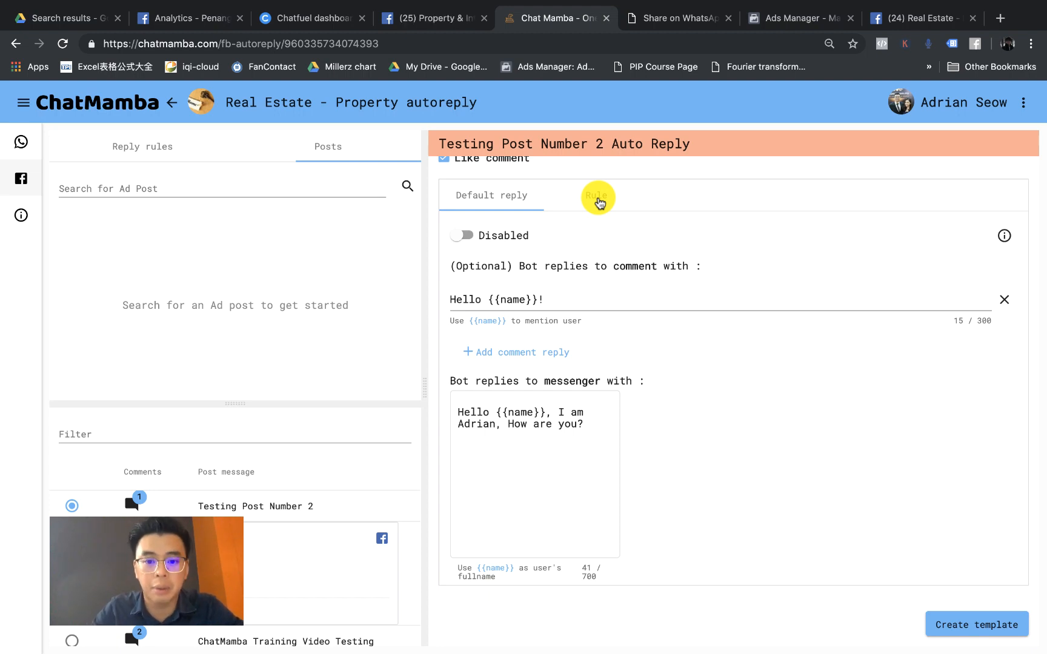
Step: In the keyword rule settings, rename the rule to 'More Detail Rule'
left_click(598, 200)
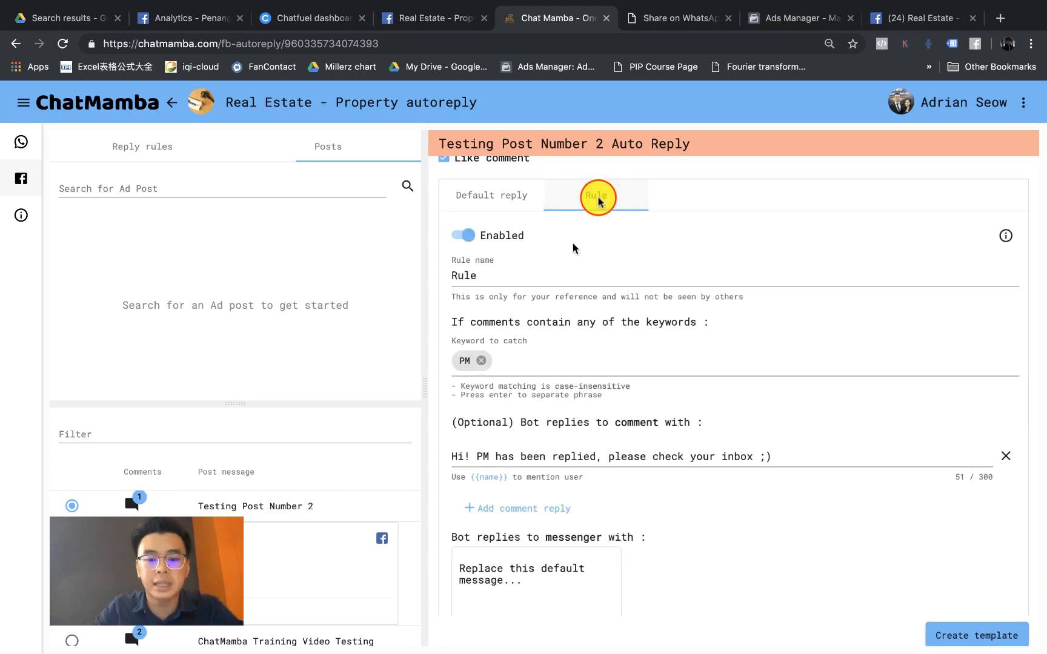
scroll(600, 193, "up", 5)
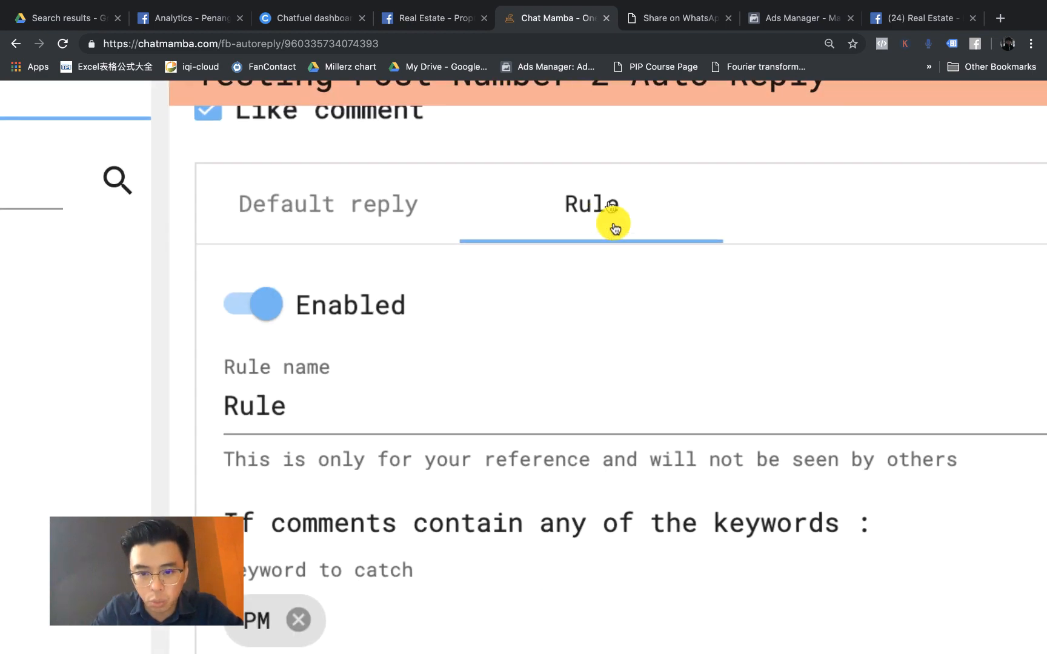
scroll(615, 229, "down", 5)
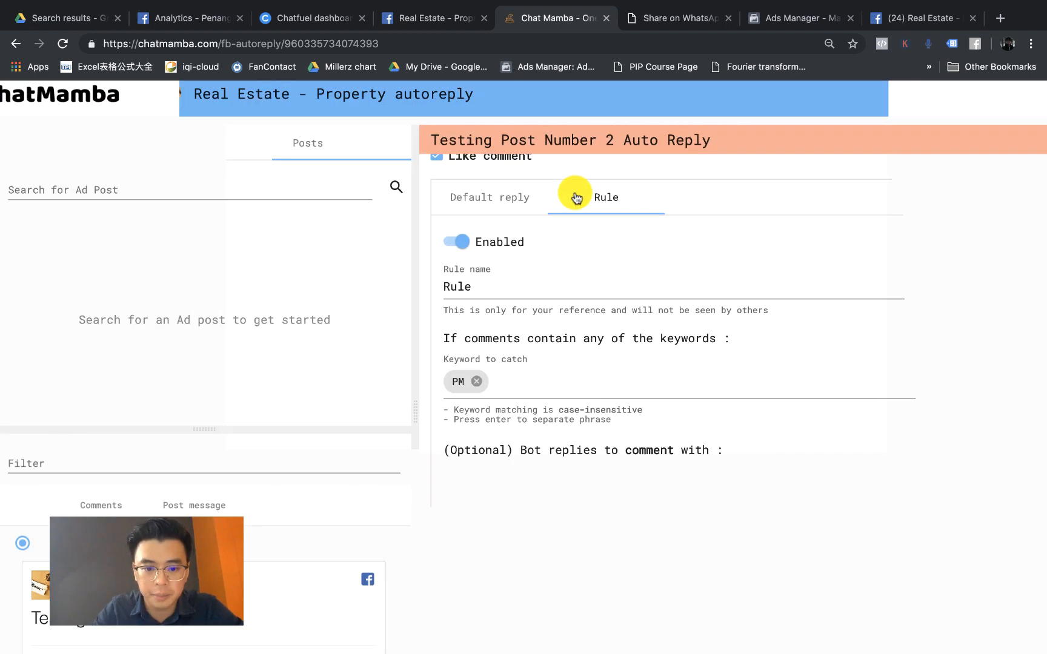
left_click(483, 289)
key("BackSpace")
key("BackSpace")
key("BackSpace")
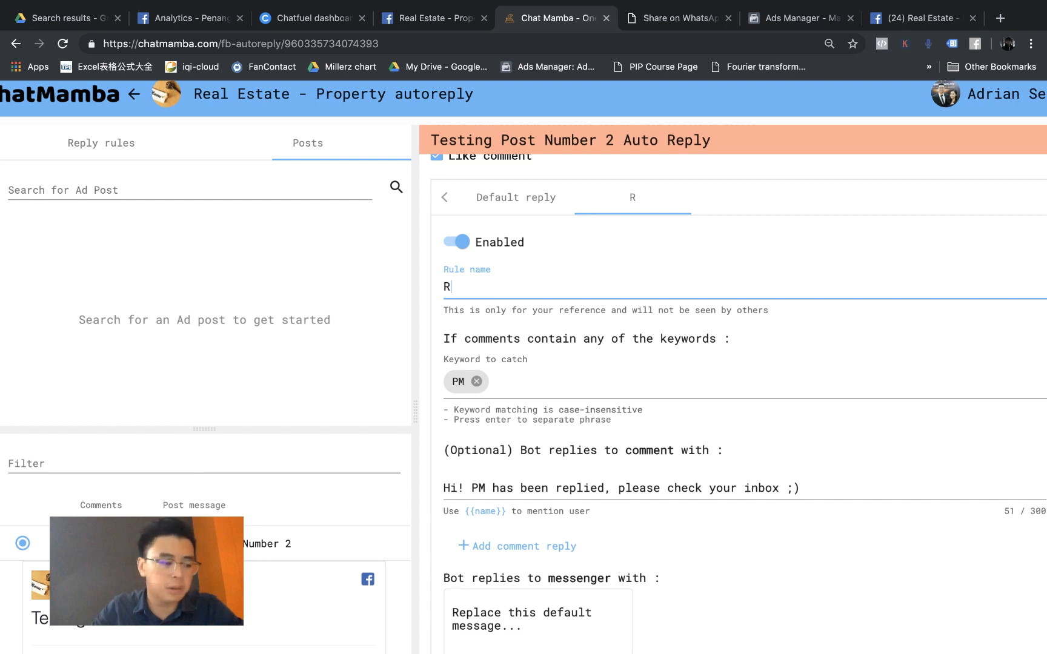
key("BackSpace")
type("More Detai")
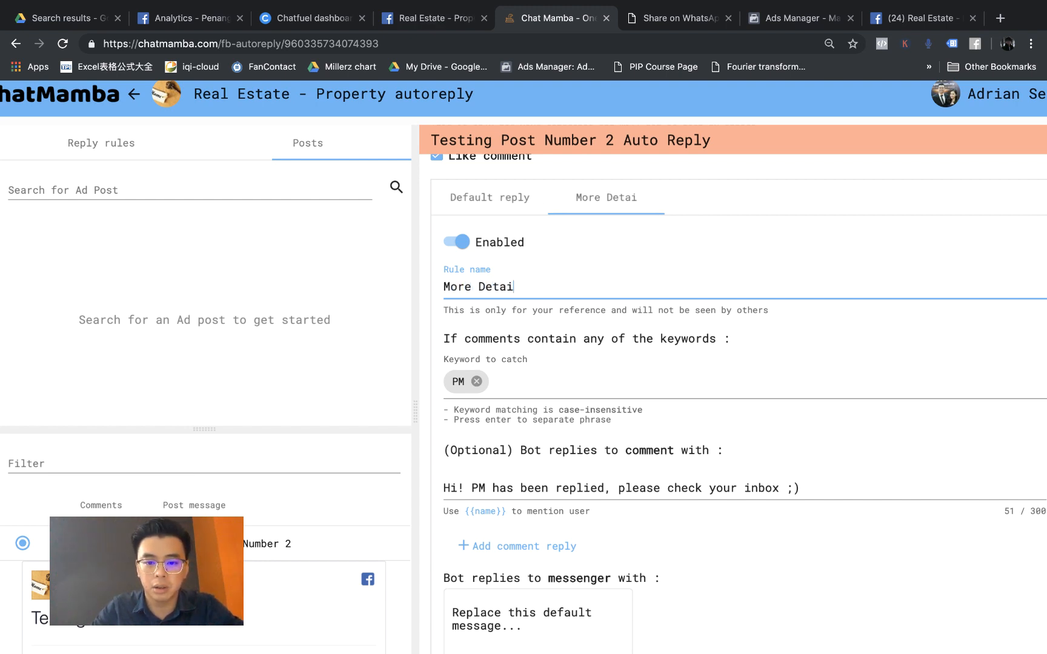
type("l RUle")
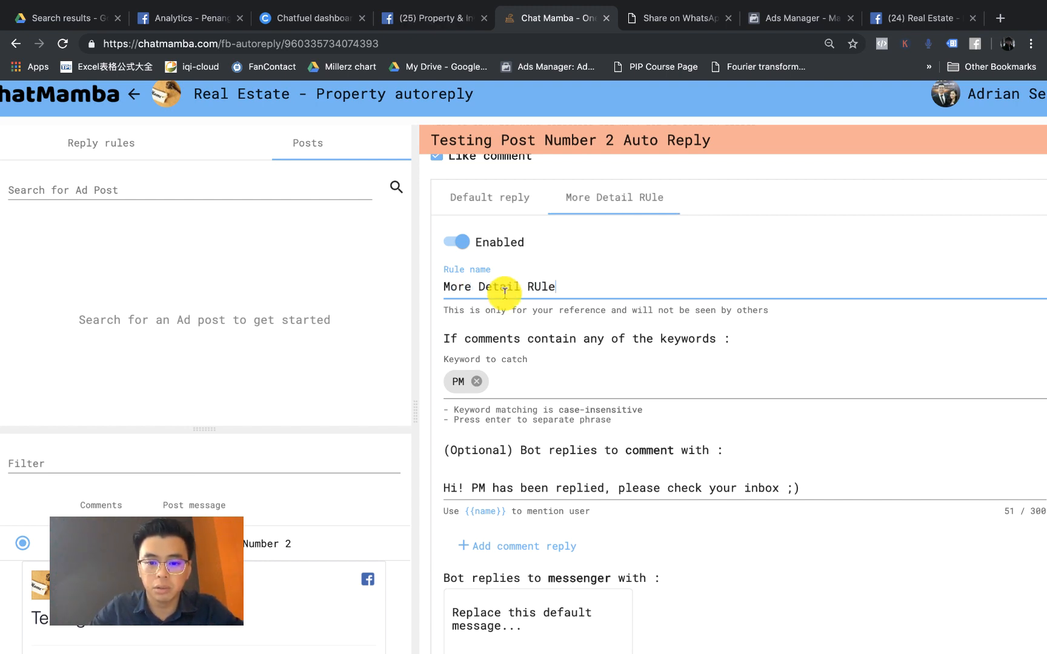
key("BackSpace")
key("BackSpace")
key("BackSpace")
type("ul")
key("BackSpace")
key("BackSpace")
type("ule")
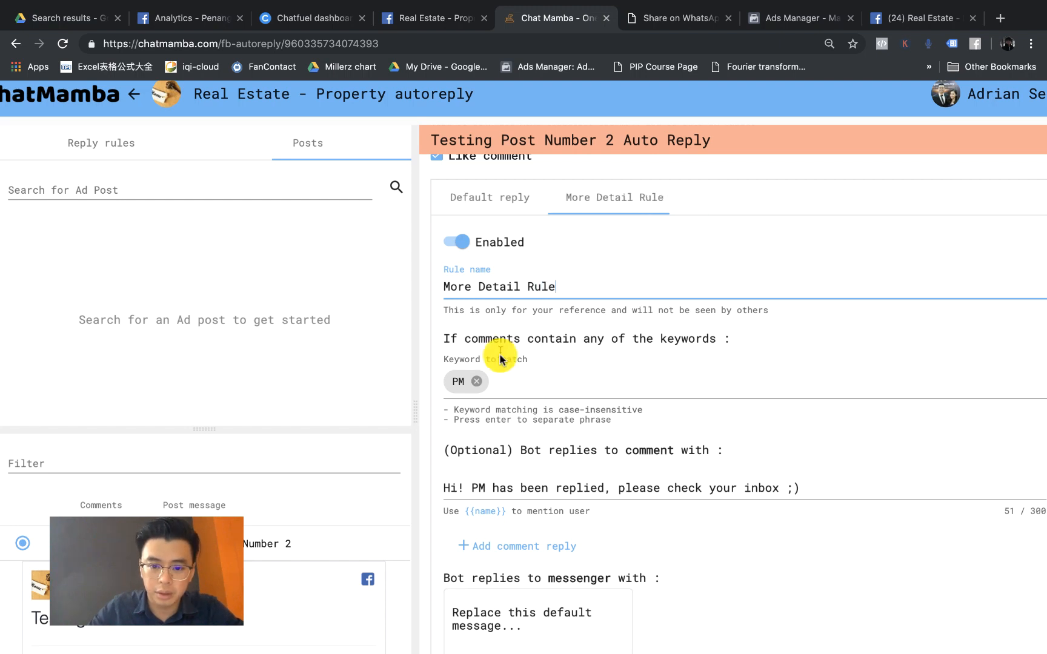
Step: Add the keywords Details and More to the rule's catch list
left_click(502, 378)
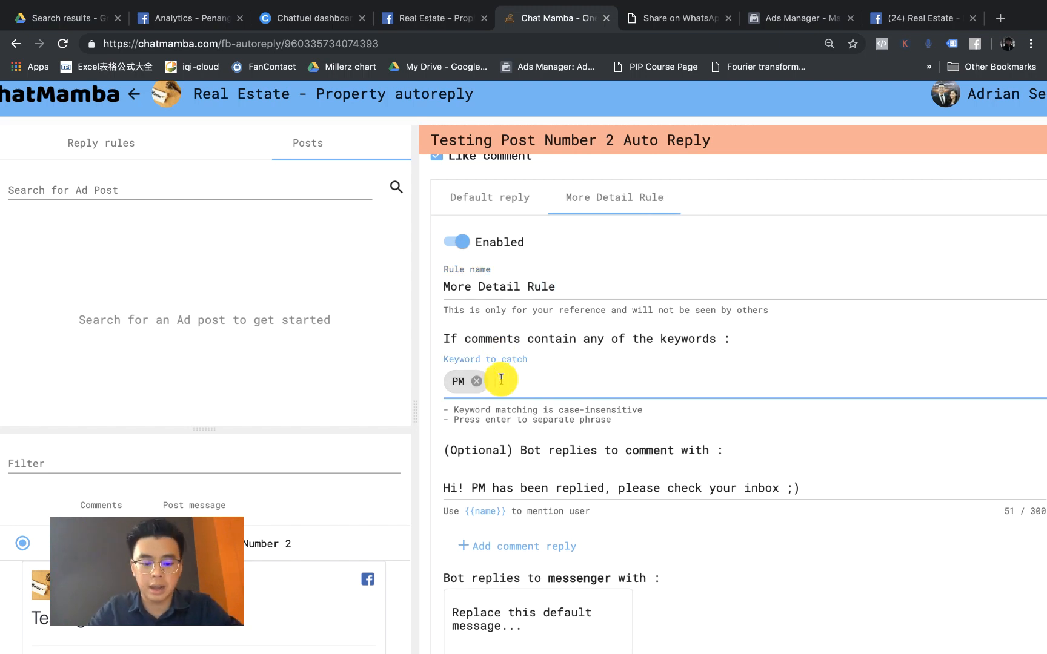
type("Details")
key("Return")
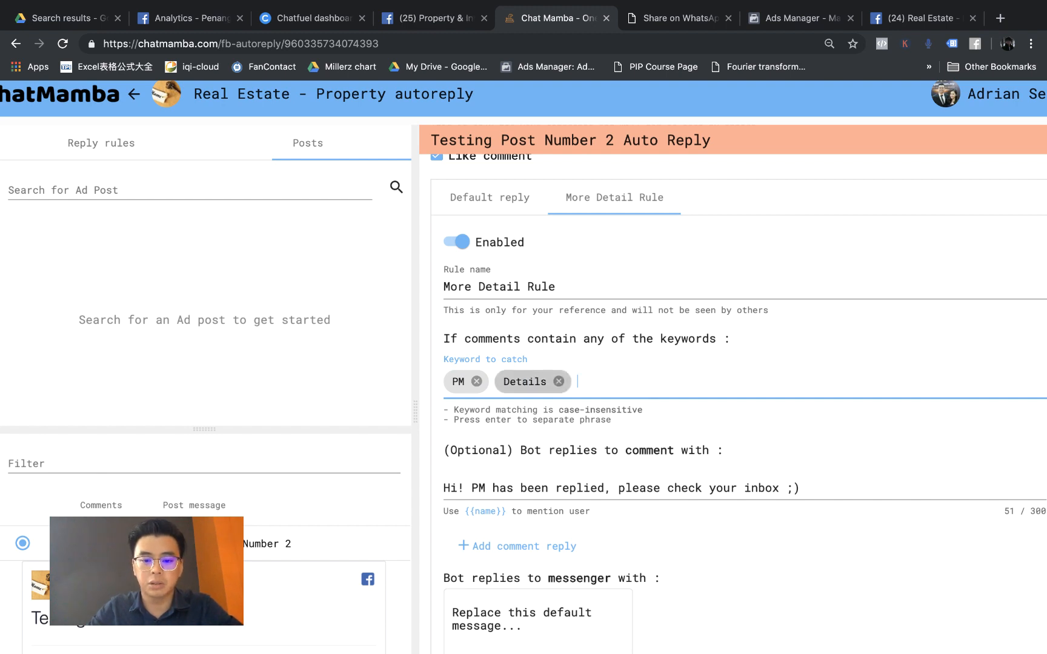
type("More")
key("Return")
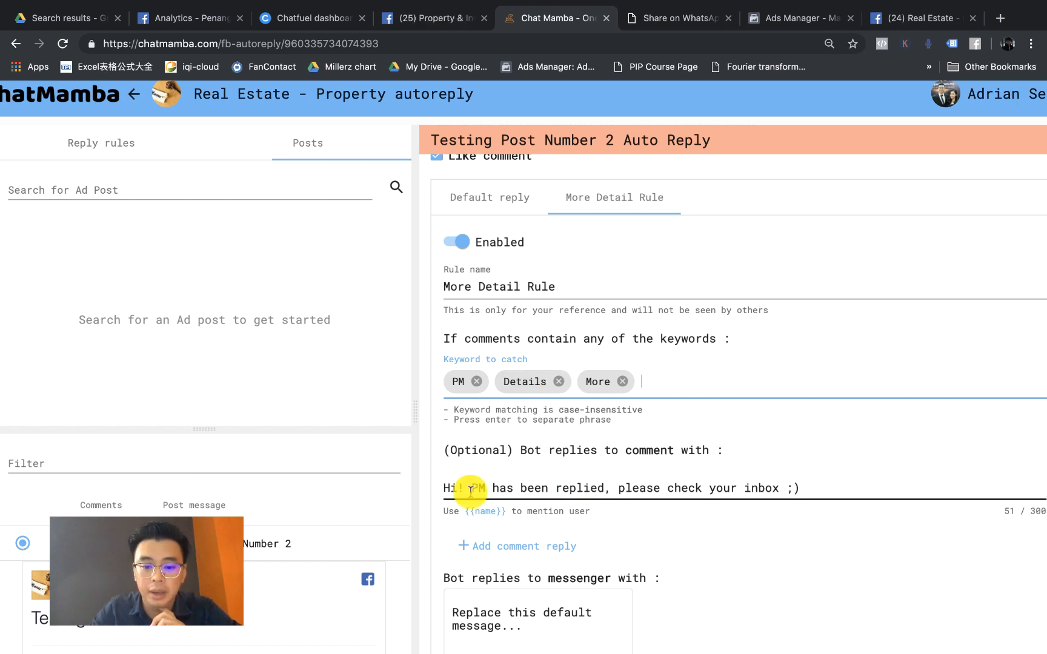
Step: Change the rule's comment reply to greet {{name}}: 'We have PMed you! Check your inbox! :-)'
scroll(462, 488, "down", 5)
triple_click(457, 337)
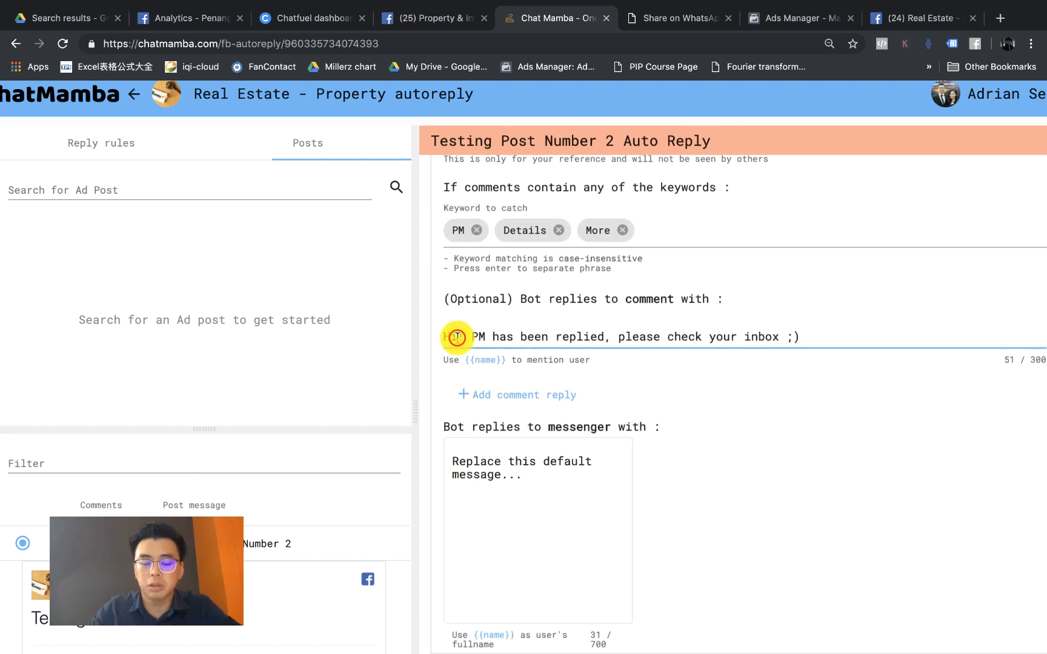
type("Hi {{ use")
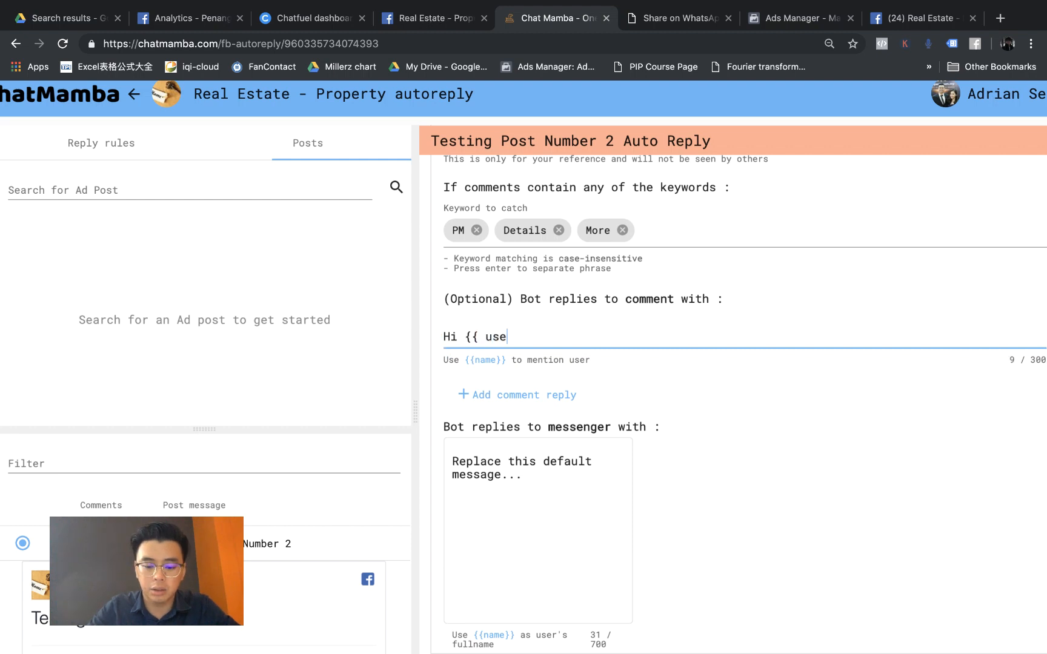
type("r}}")
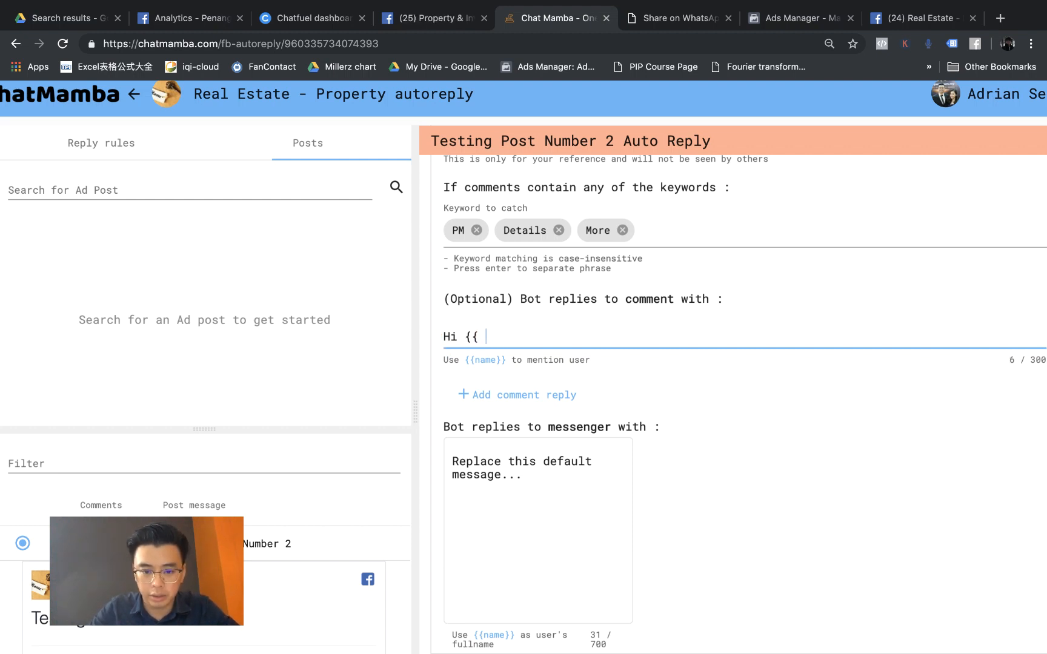
type("name}},")
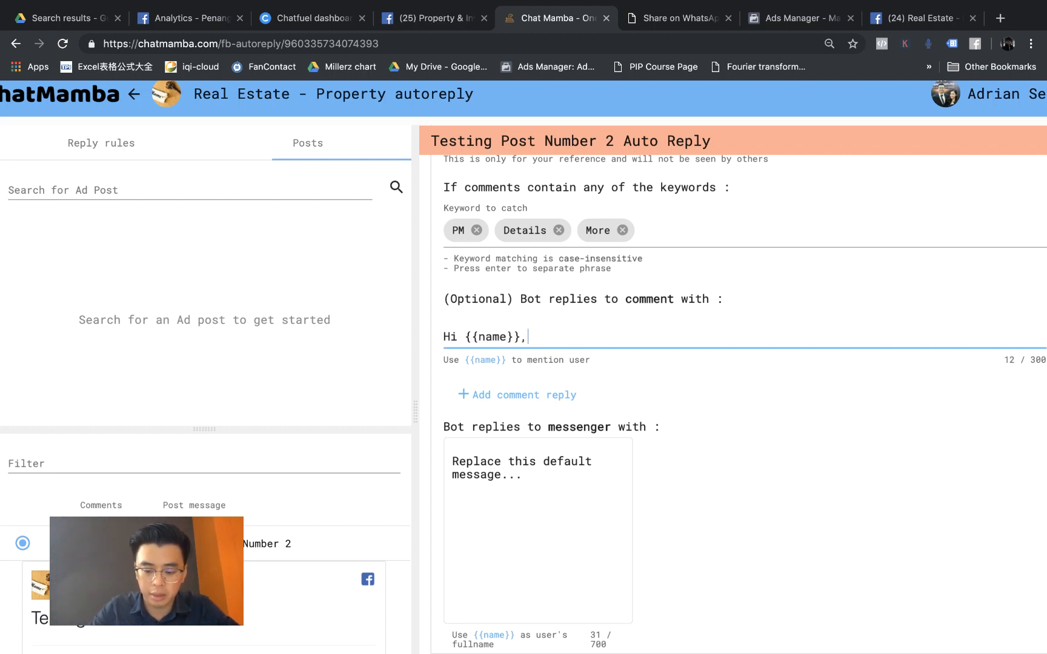
type(" We ahve")
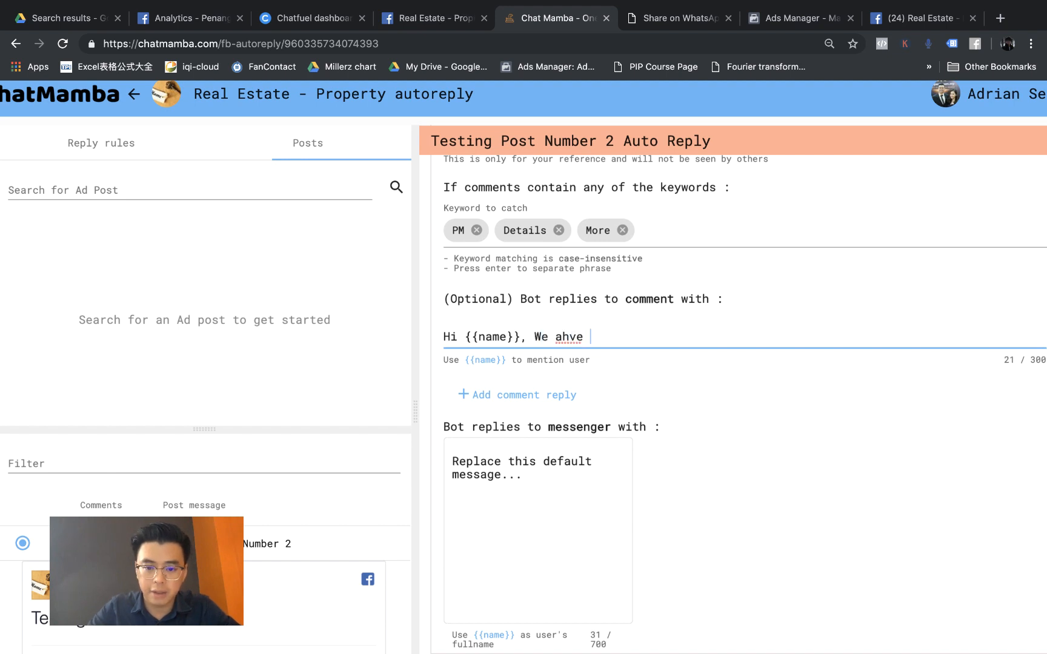
key("BackSpace")
key("BackSpace")
key("BackSpace")
key("BackSpace")
type("have PMe")
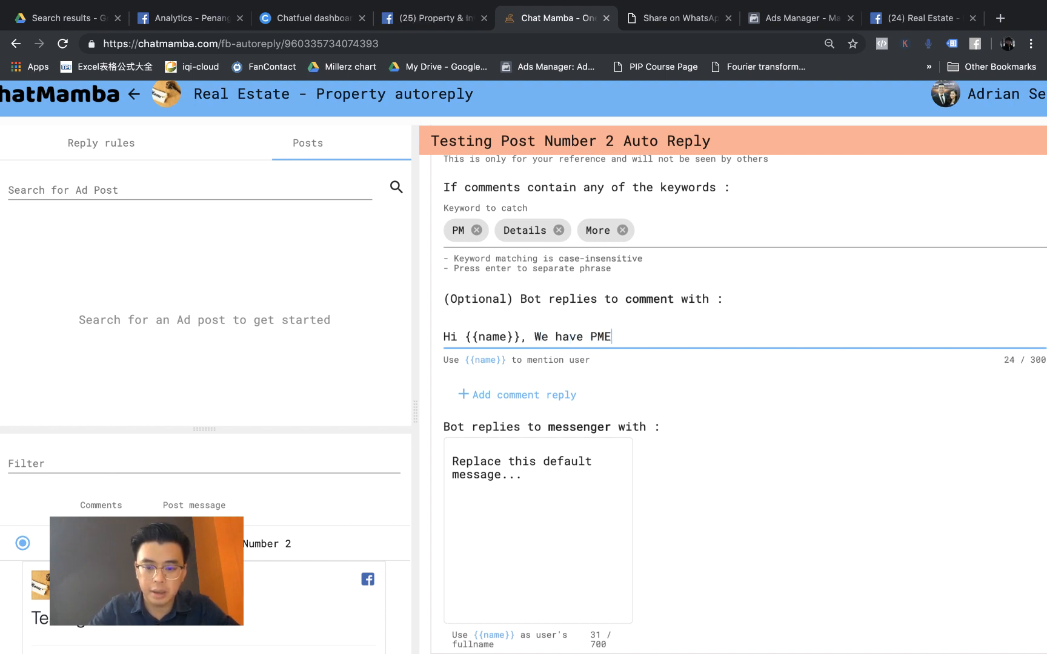
type("d you! Check")
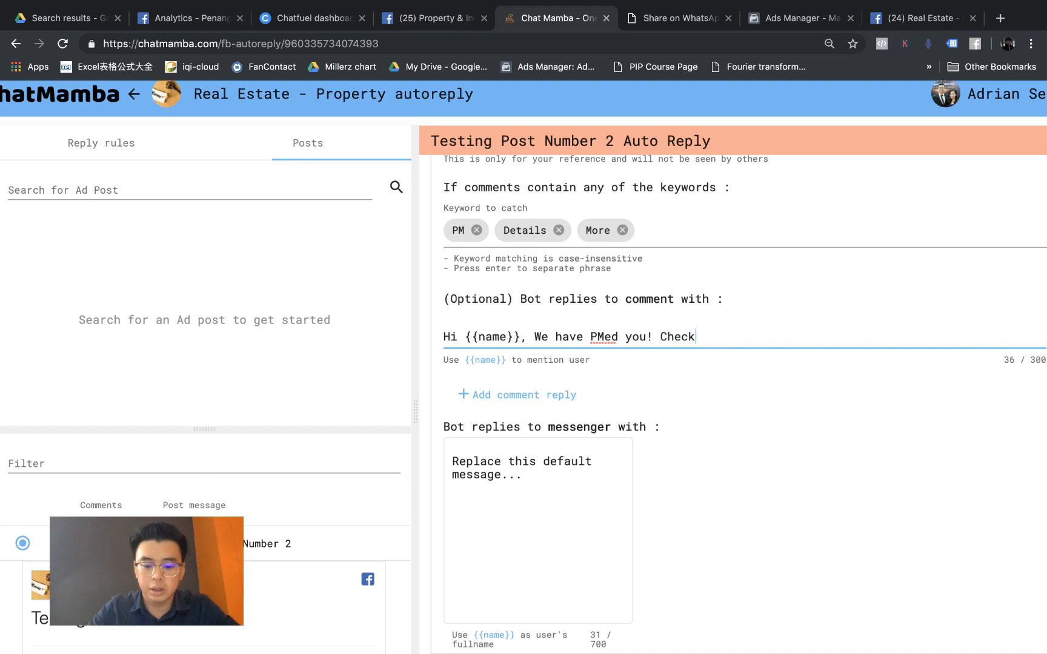
type(" your inbox!")
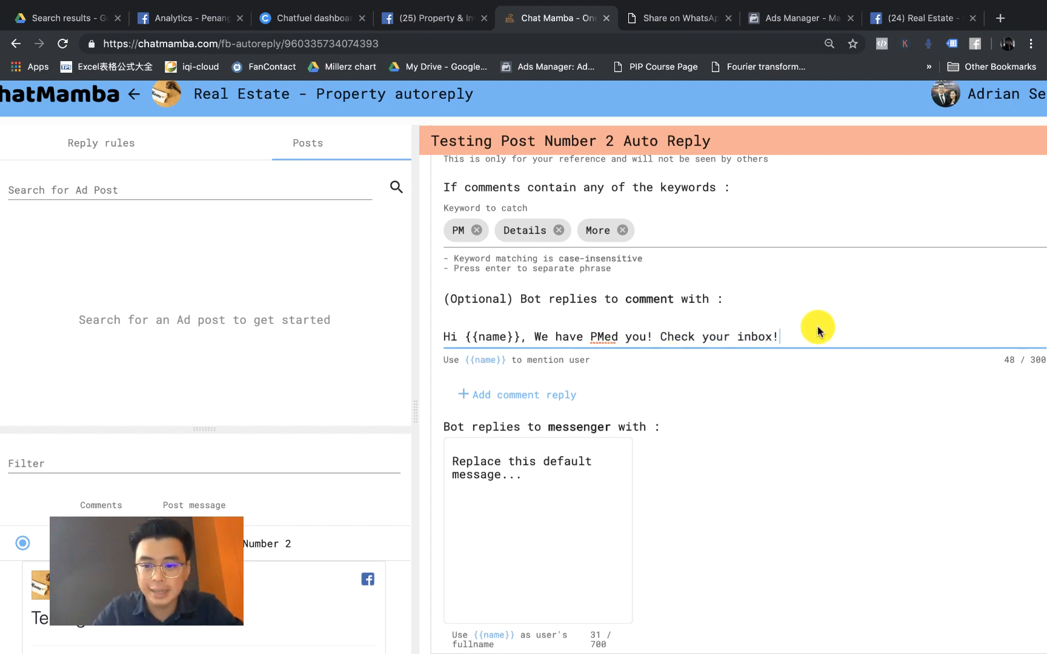
type(" :-)")
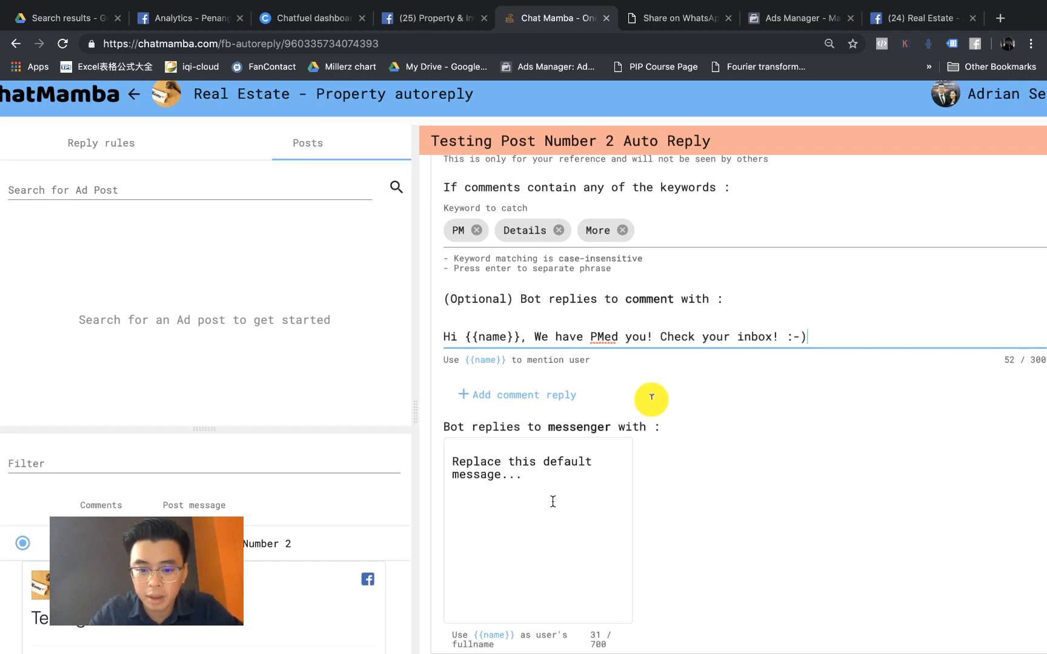
Step: Write a Messenger reply welcoming {{name}} and asking users to reply "details" for project information
left_click(514, 524)
key("super+a")
key("BackSpace")
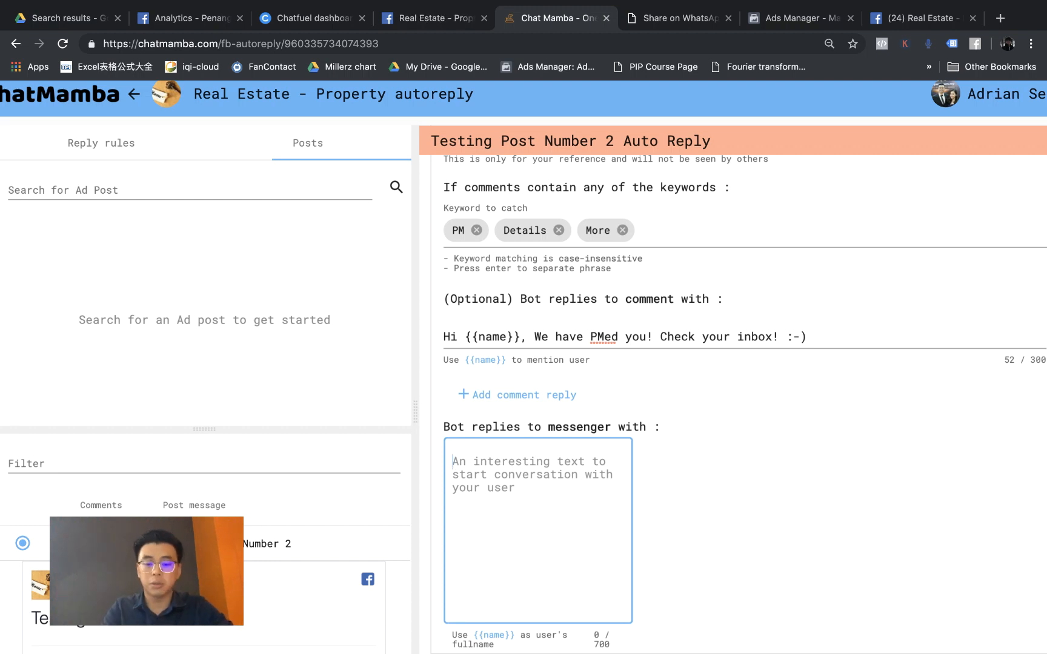
left_click(582, 522)
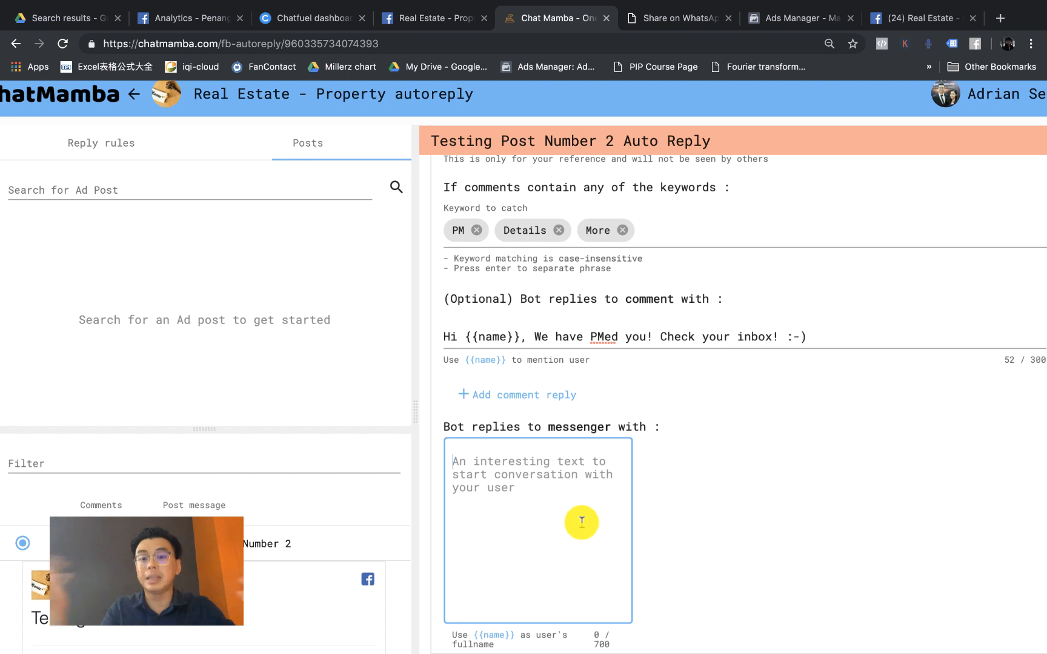
type("Helo")
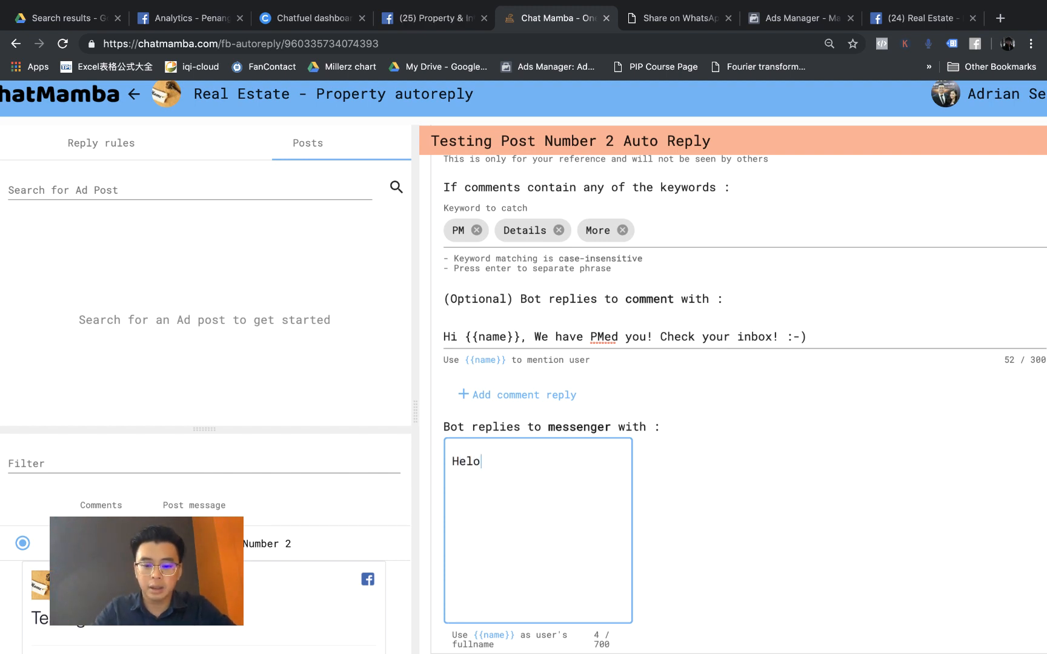
key("BackSpace")
type("lo {{")
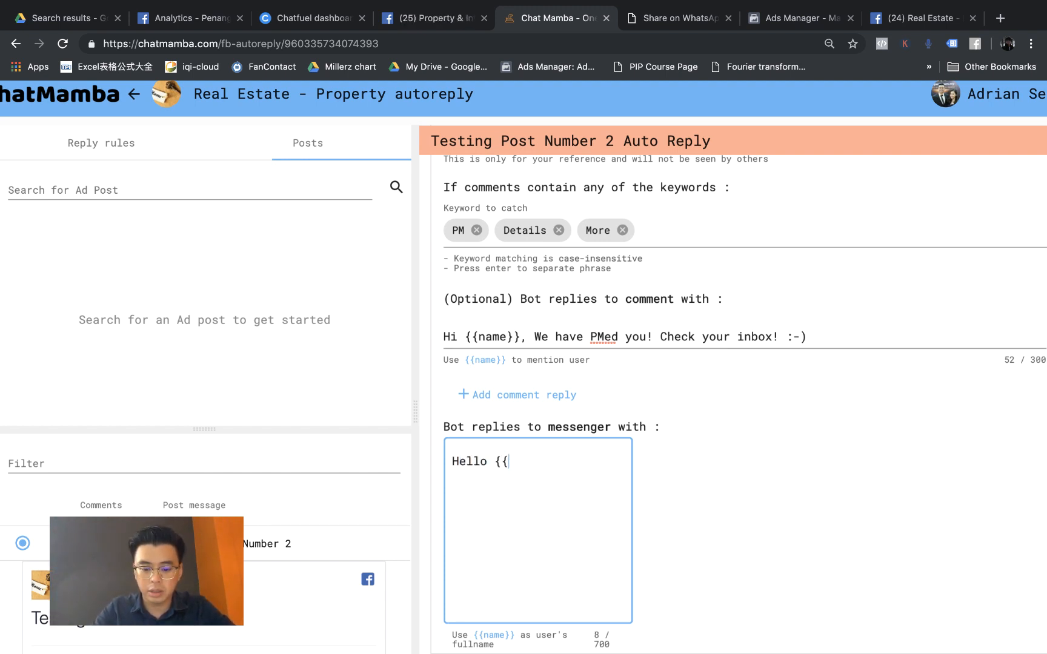
type("name}}, ")
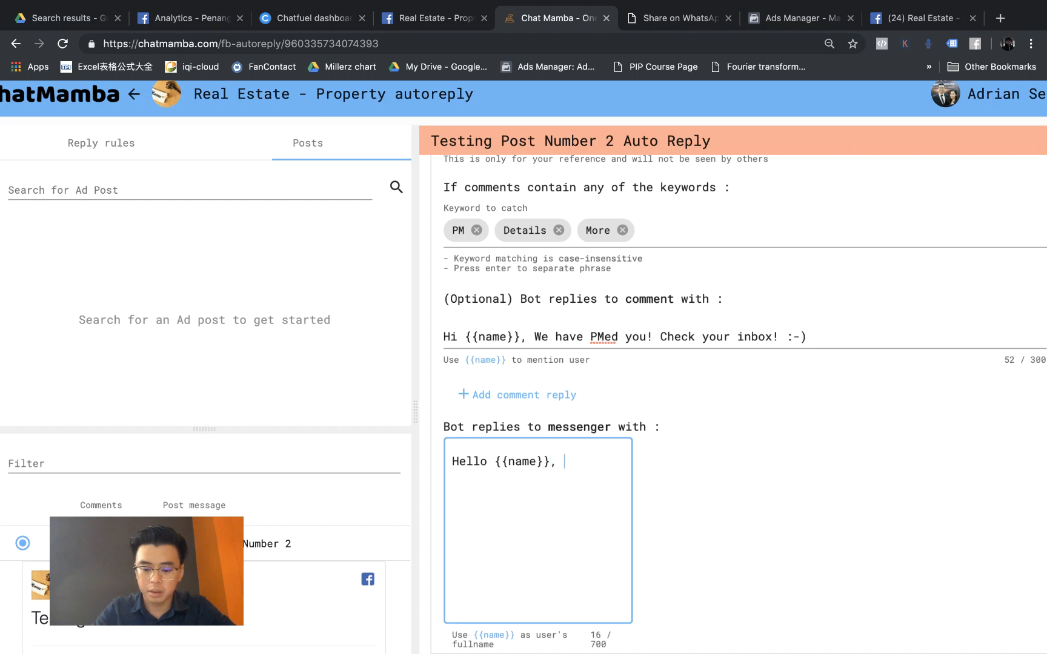
type("welcome ")
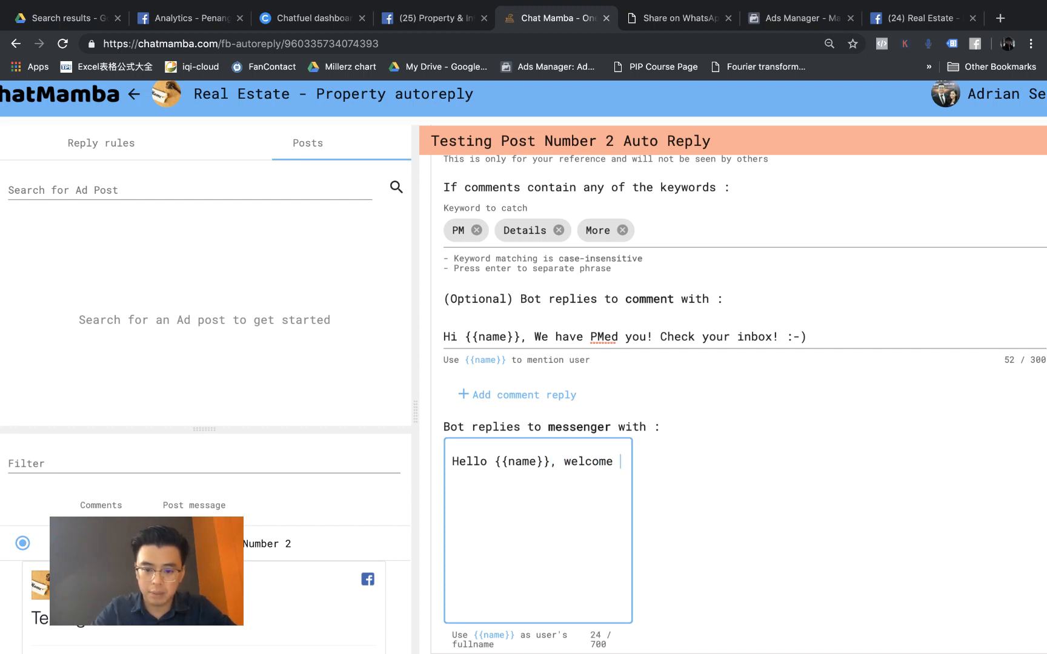
type("y")
key("BackSpace")
type("to our pag")
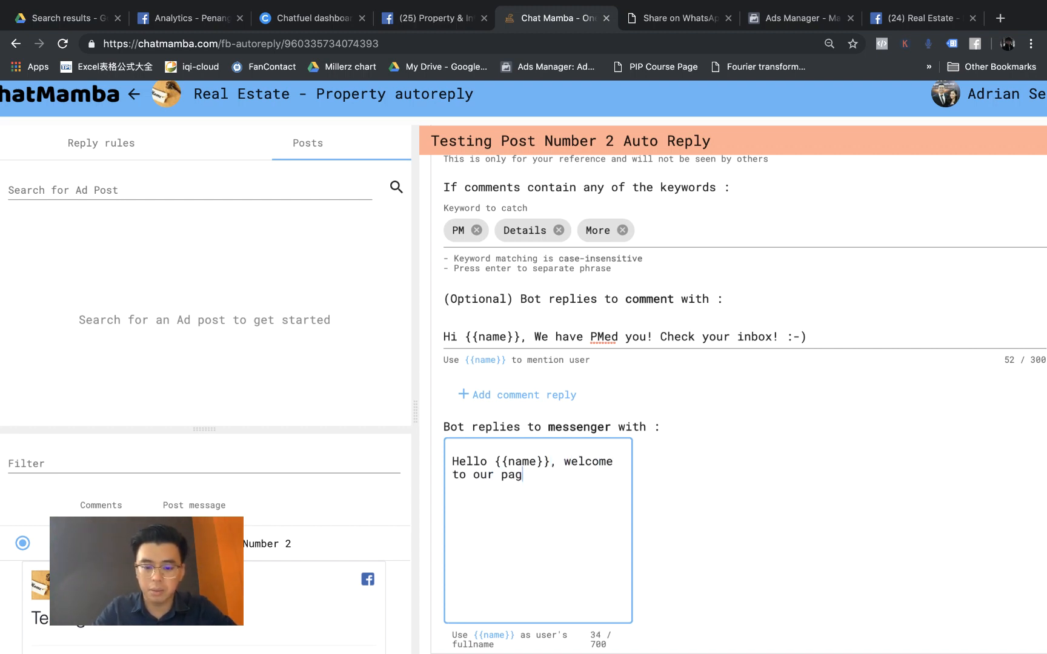
type("ki")
key("BackSpace")
key("BackSpace")
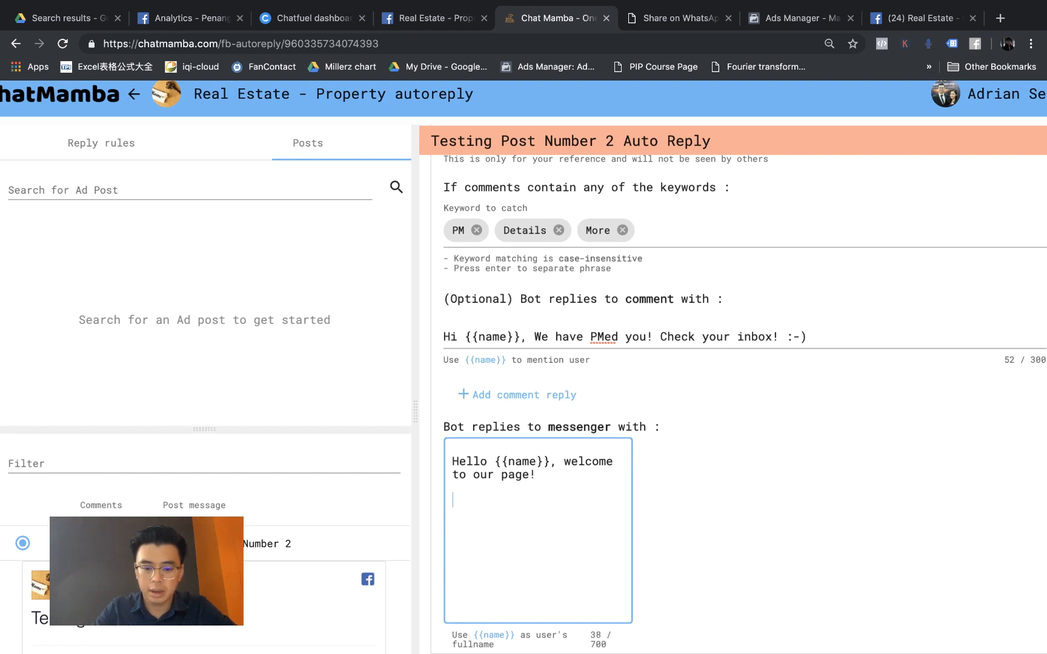
type("Kindly reply   ")
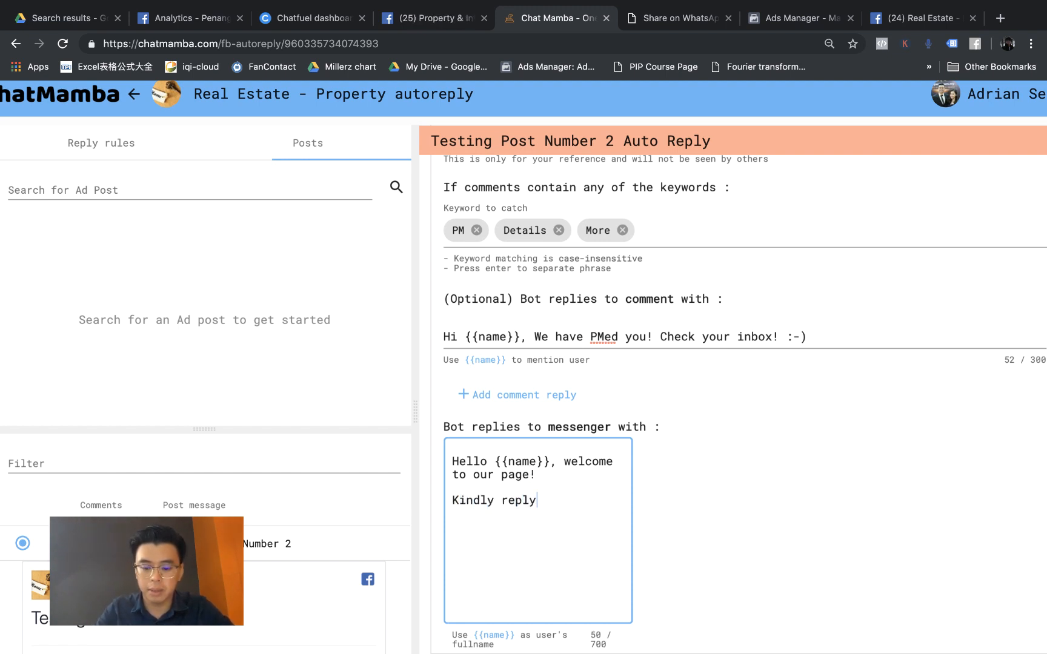
type("\"de")
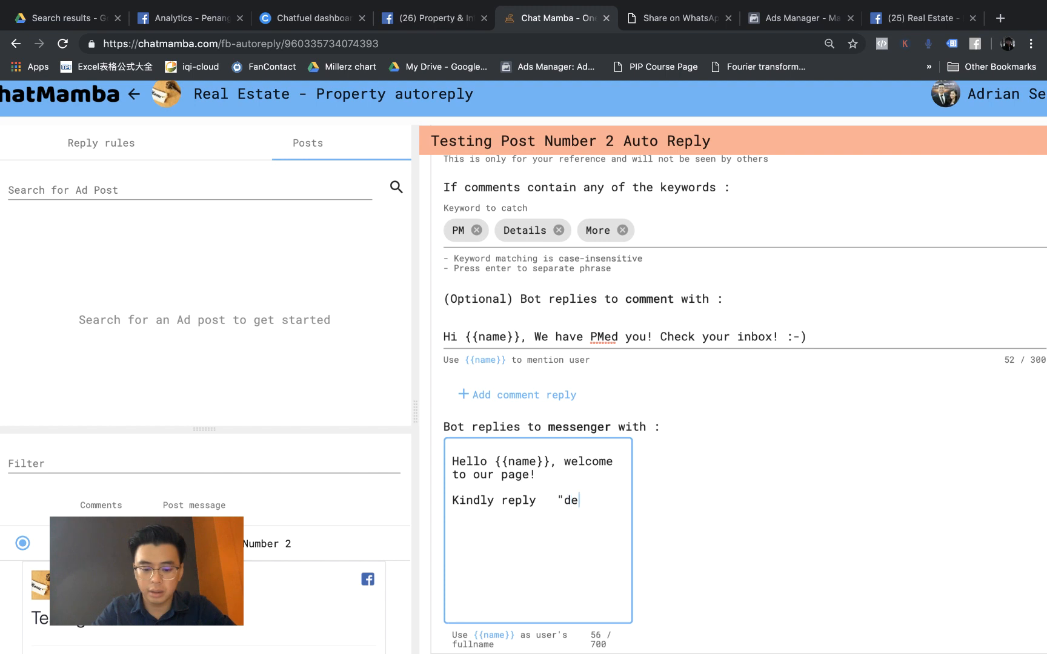
type("tails\" ")
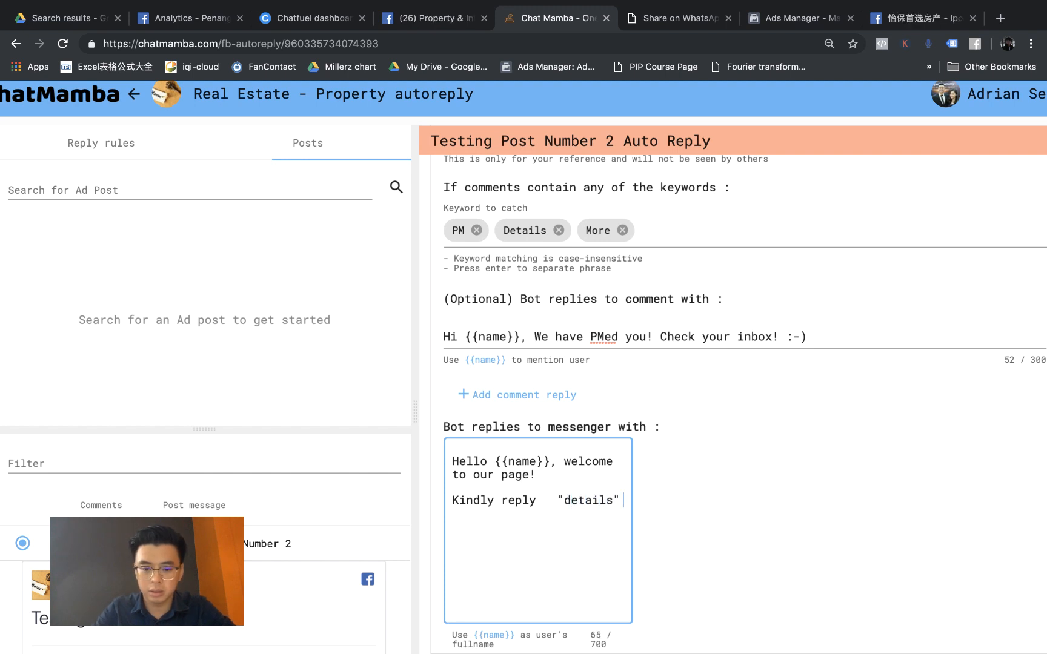
type("to get all the ")
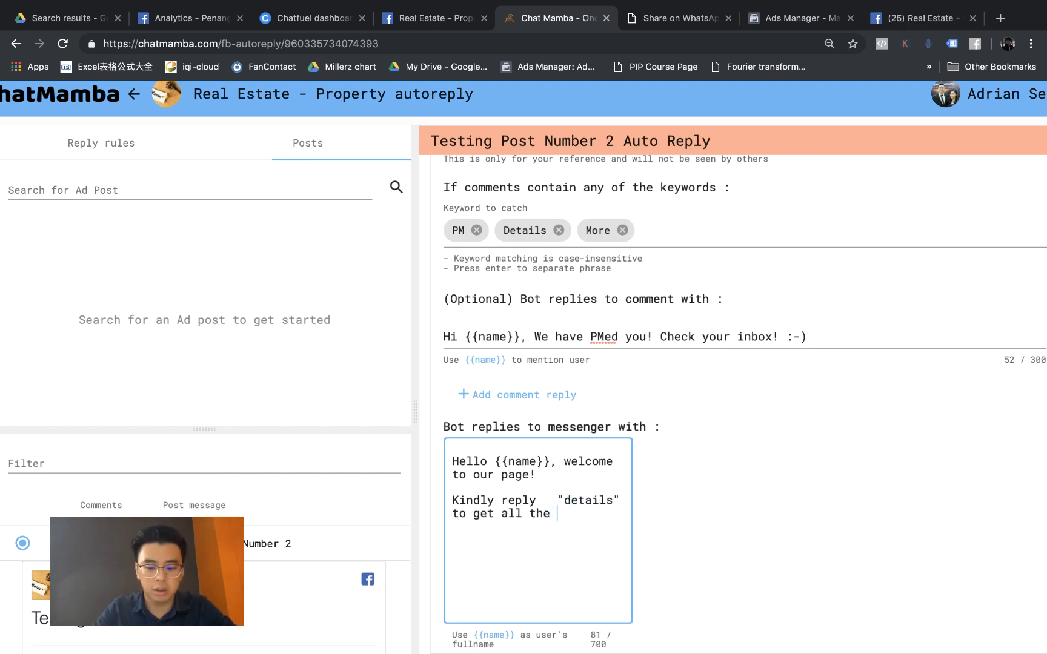
type("projects information!")
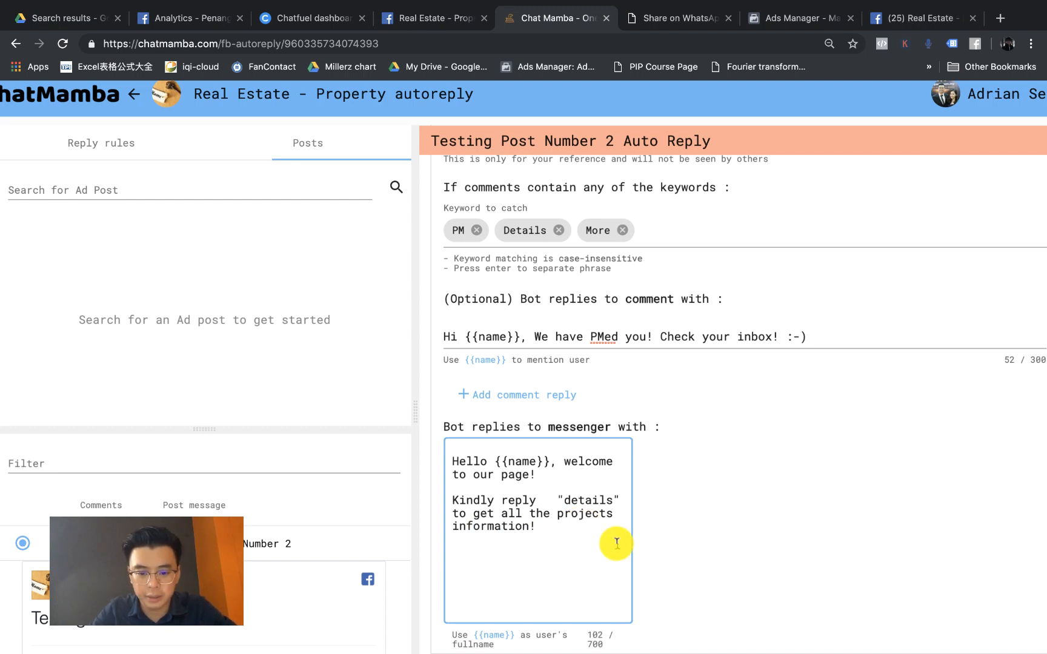
Step: Add the closing quote around "details" and save the rule with Create template
scroll(616, 544, "down", 1)
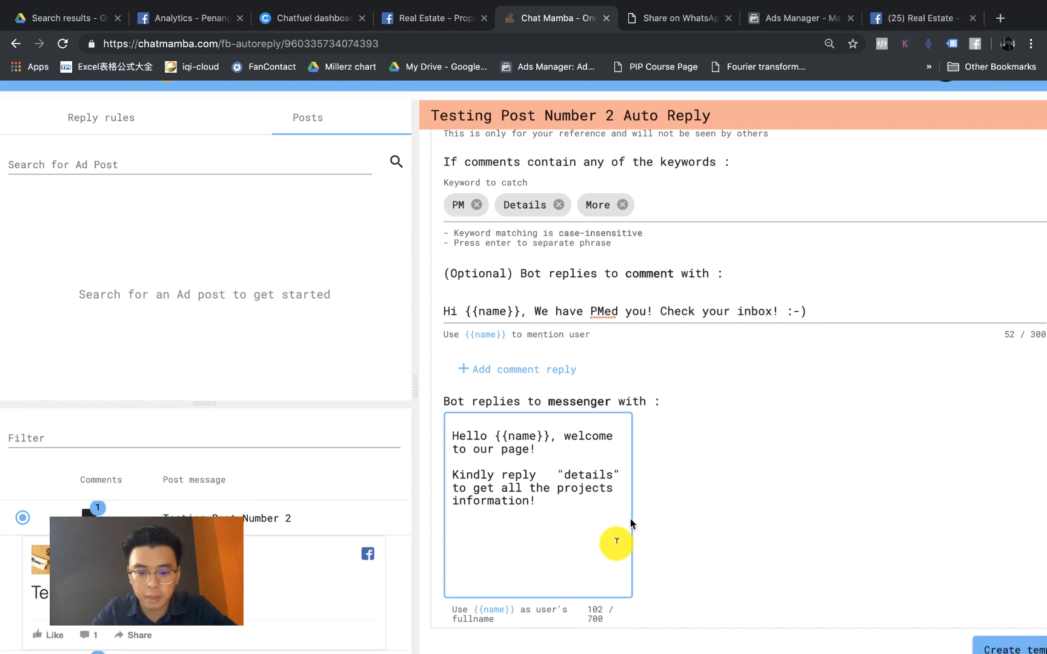
left_click(610, 474)
type("\"")
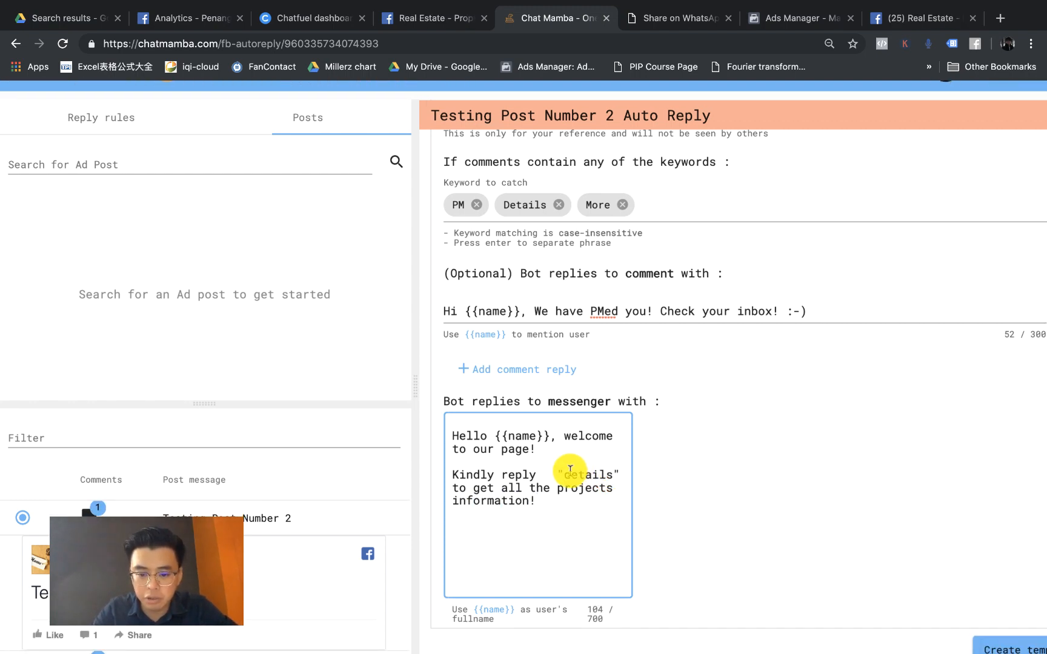
scroll(570, 469, "up", 5)
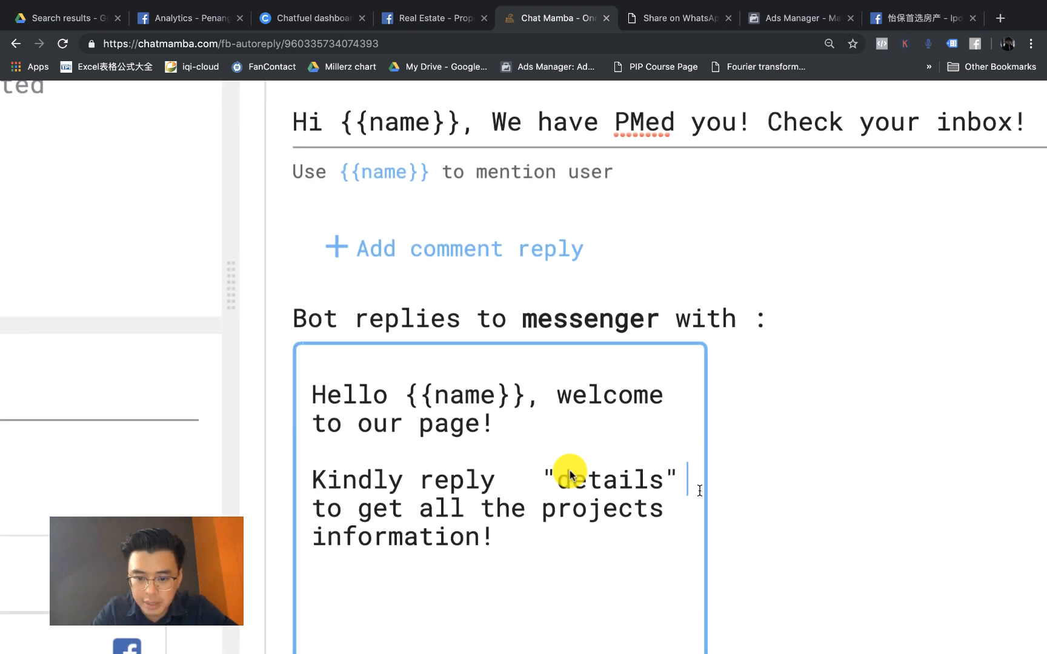
left_click_drag(542, 479, 678, 483)
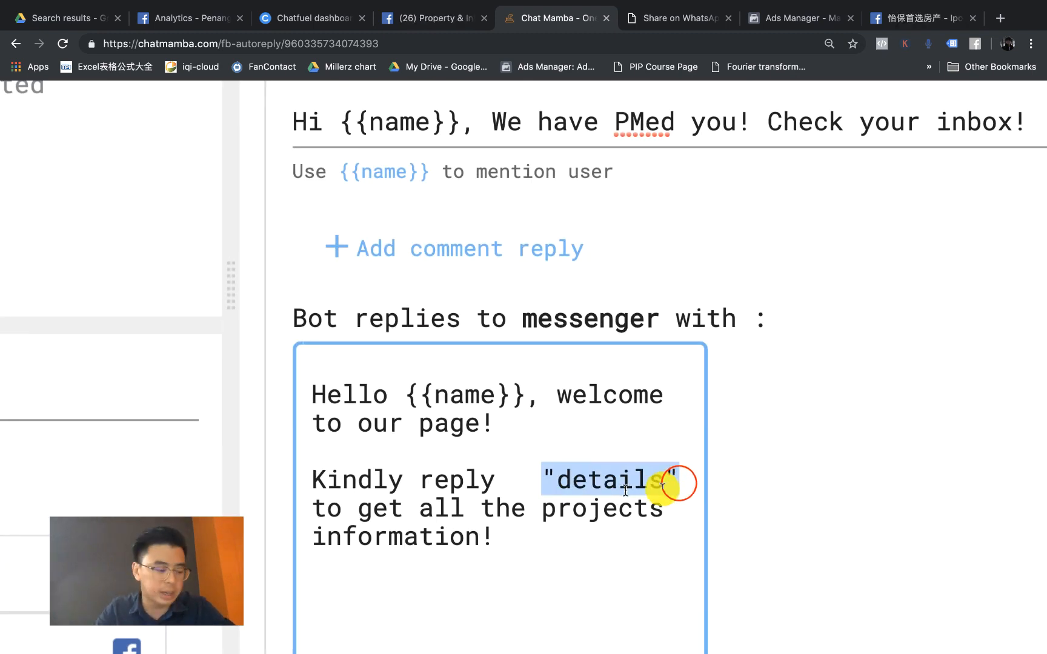
scroll(624, 488, "down", 5)
left_click(715, 513)
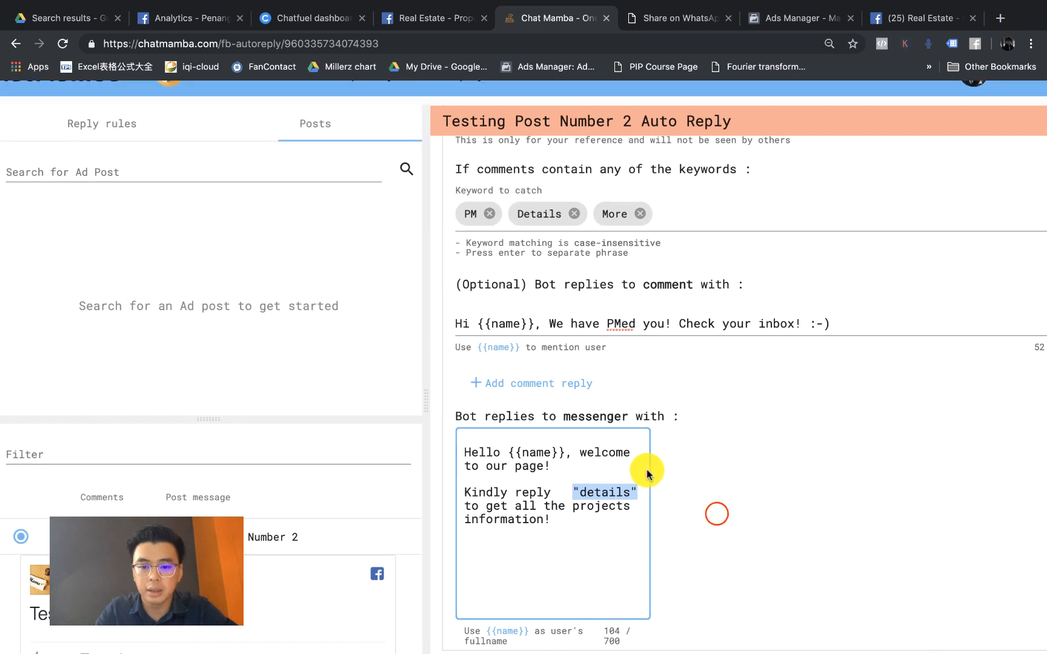
left_click(951, 623)
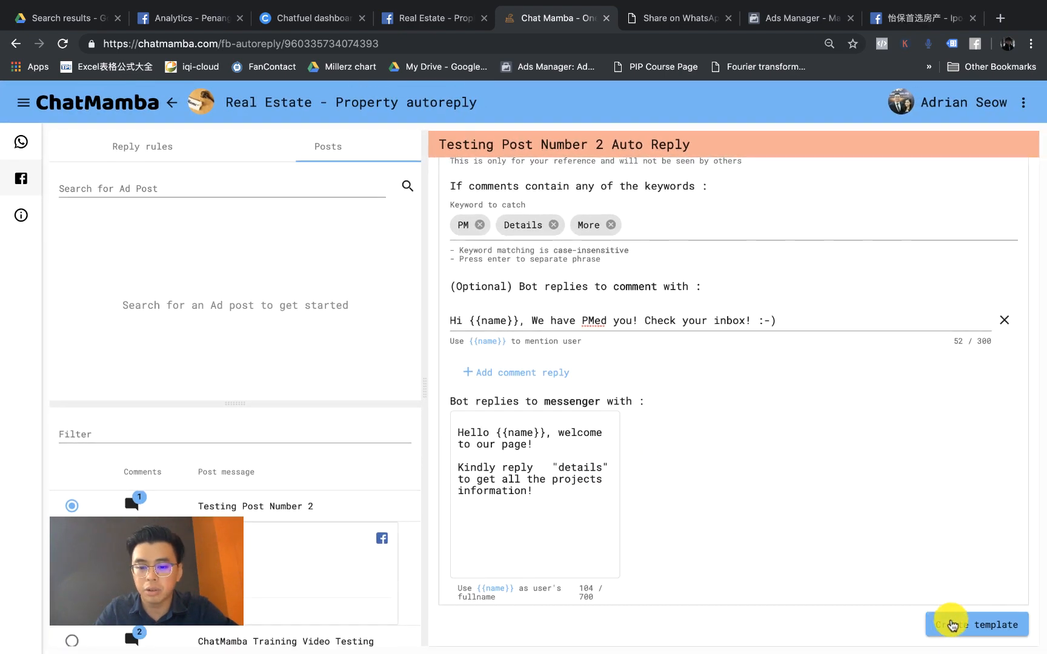
left_click(729, 481)
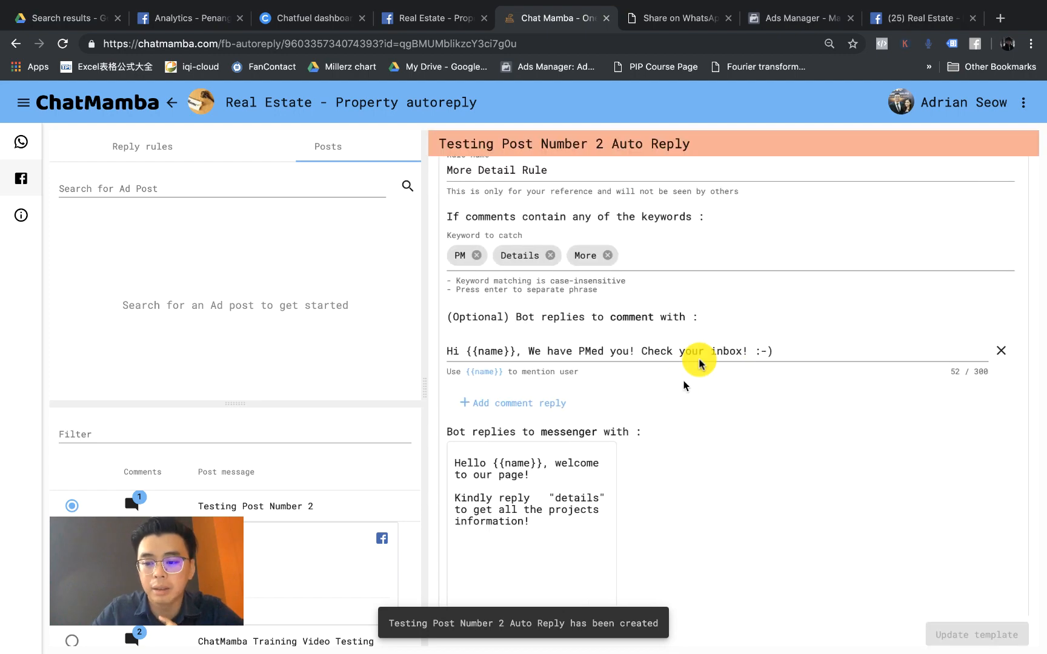
Step: Close the Ipoh chat window and reload the Facebook page to refresh the comments
left_click(898, 25)
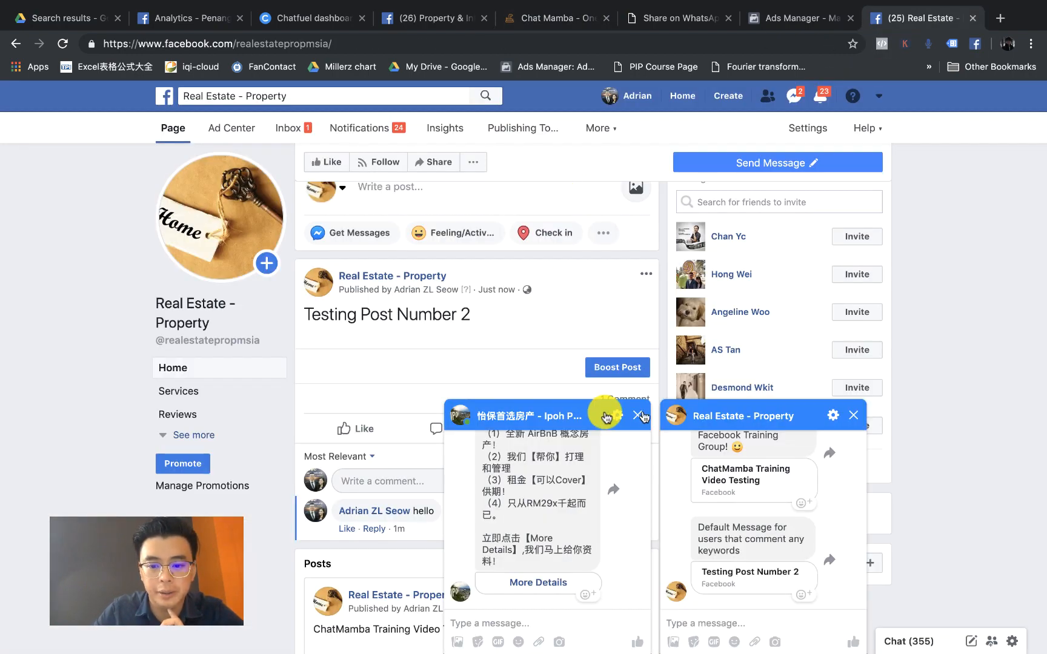
left_click(642, 416)
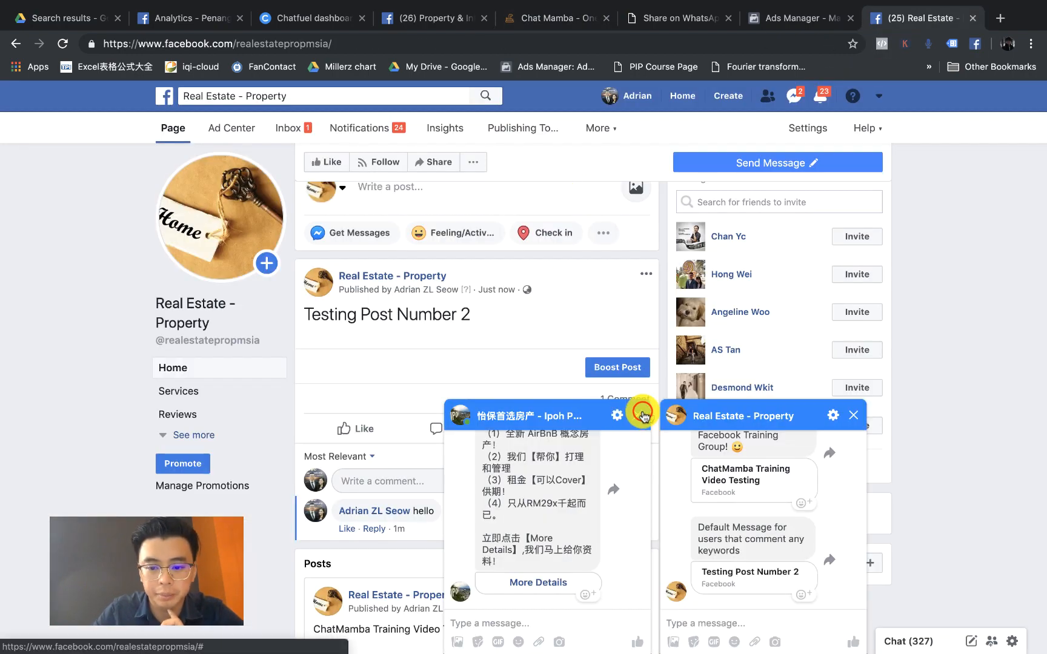
left_click(63, 44)
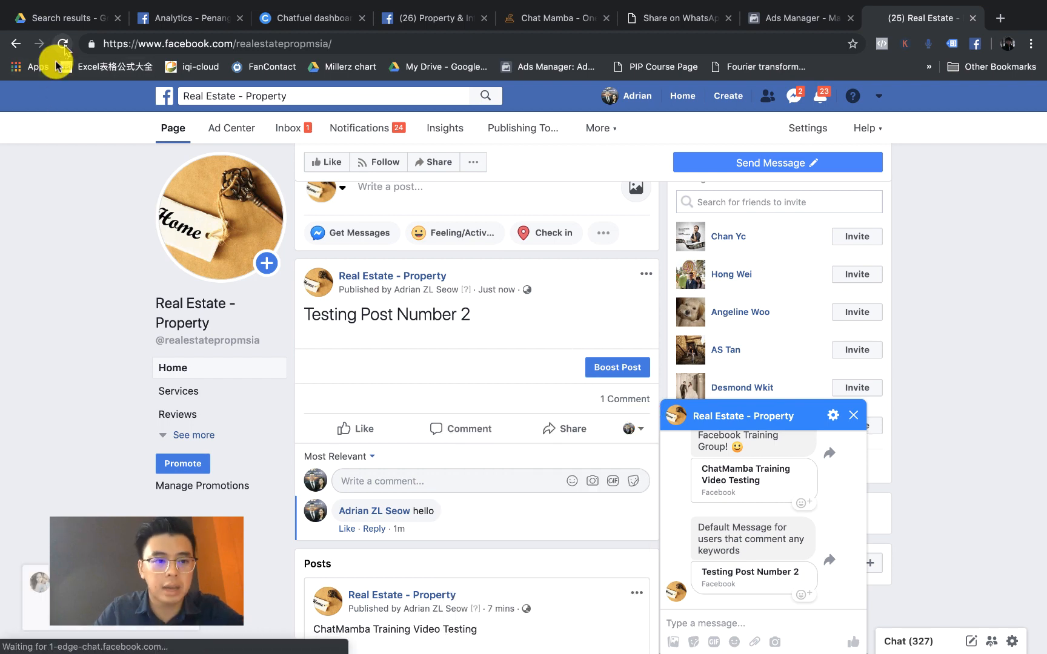
left_click(63, 44)
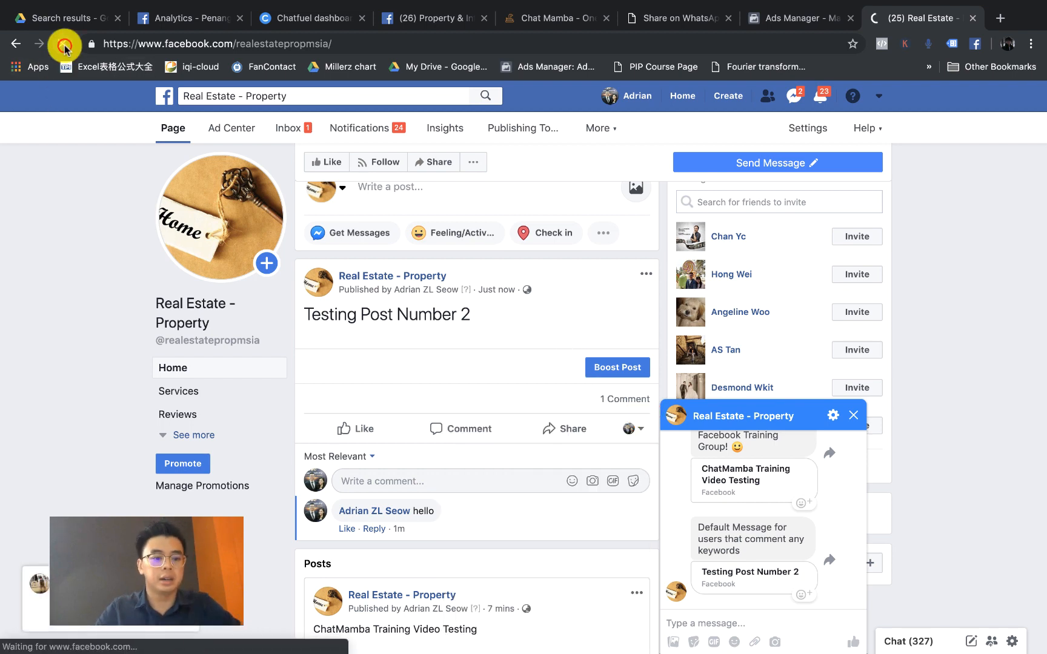
Step: On the Real Estate - Property page, comment as the personal profile instead of the page
left_click(27, 376)
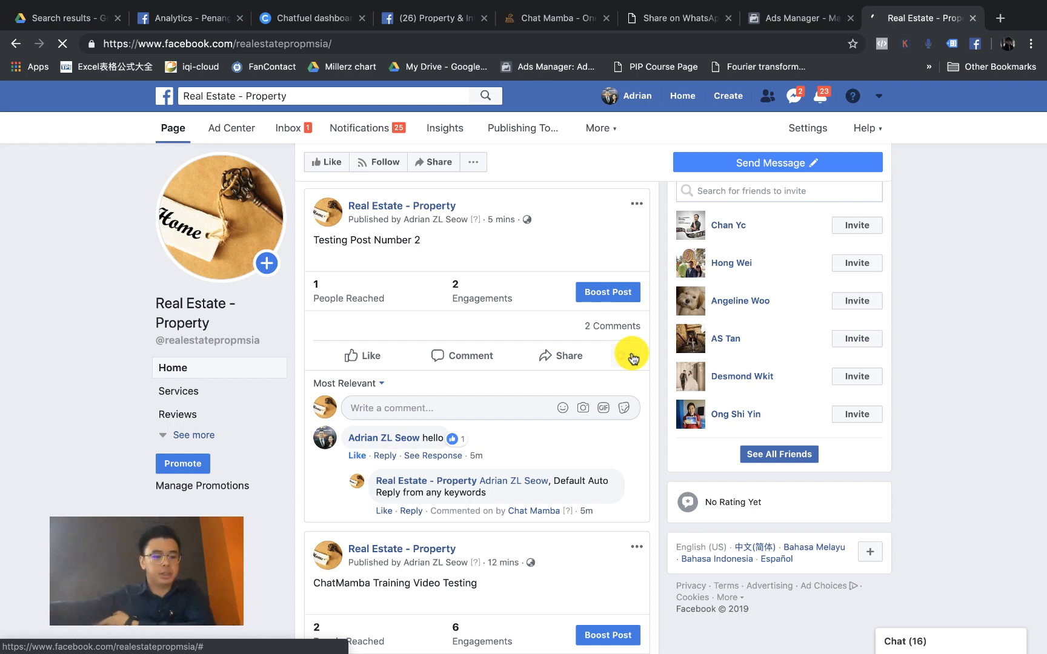
left_click(632, 358)
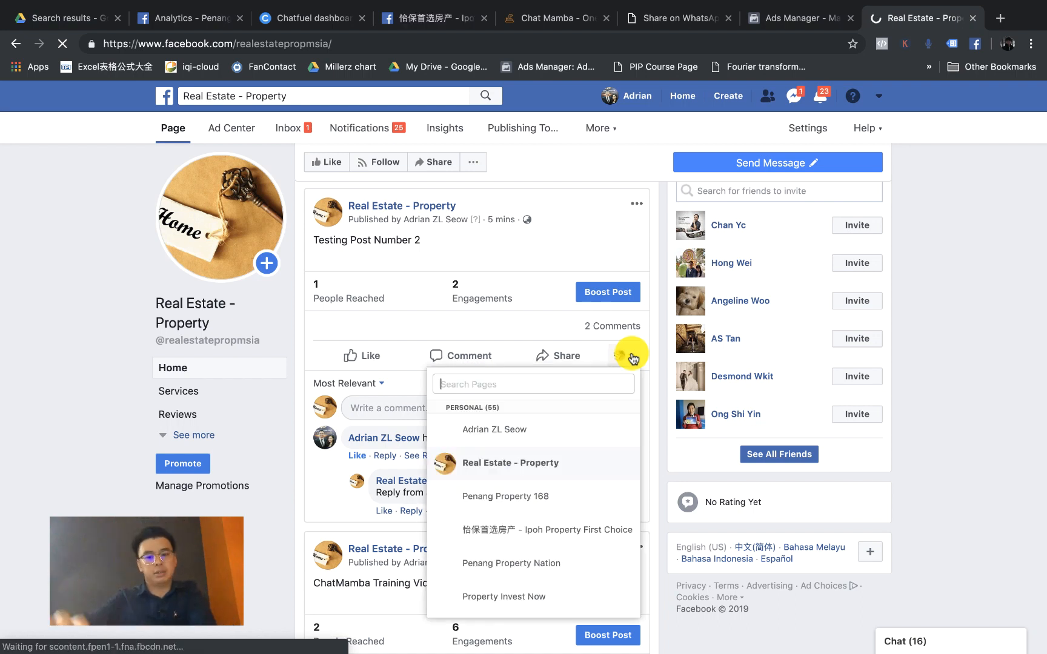
left_click(515, 432)
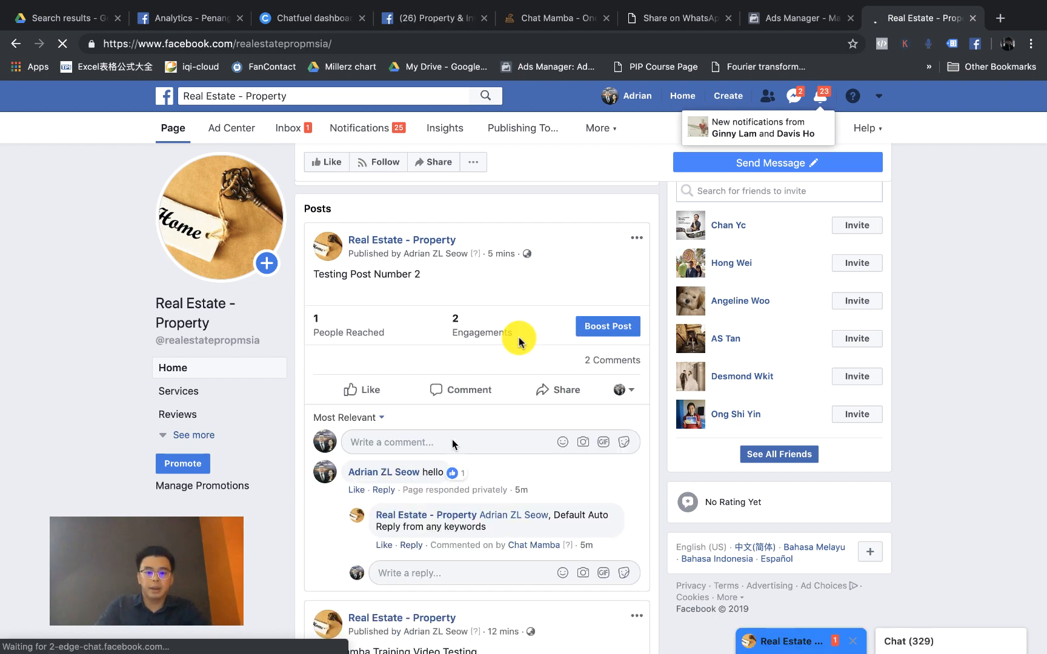
Step: Post 'hi' on Testing Post Number 2 and dismiss the Ipoh Messenger popup
left_click(452, 439)
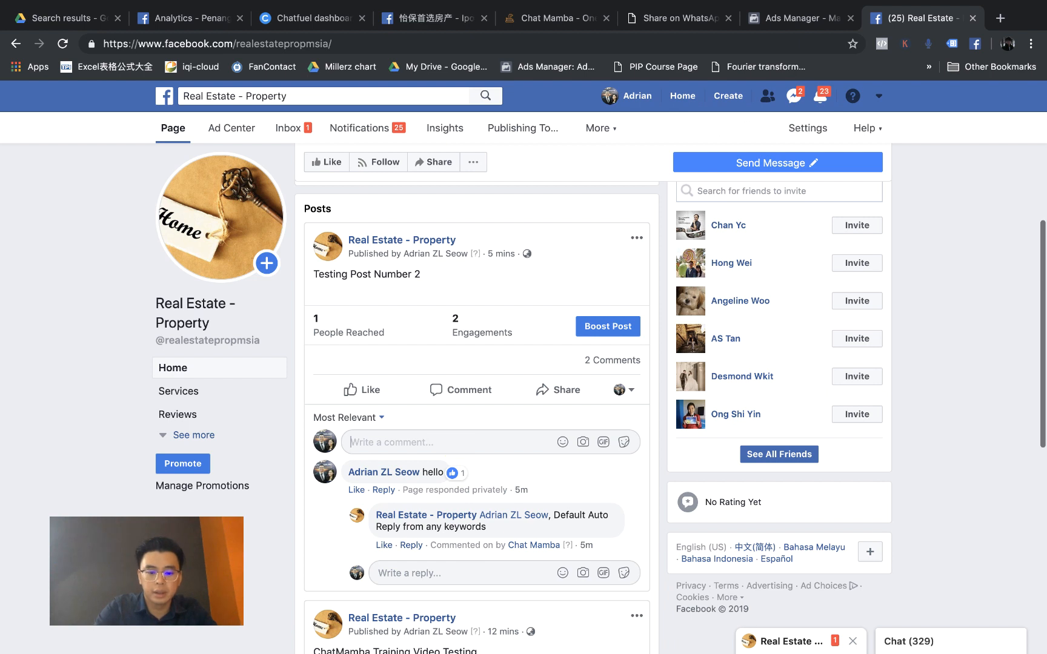
type("hi")
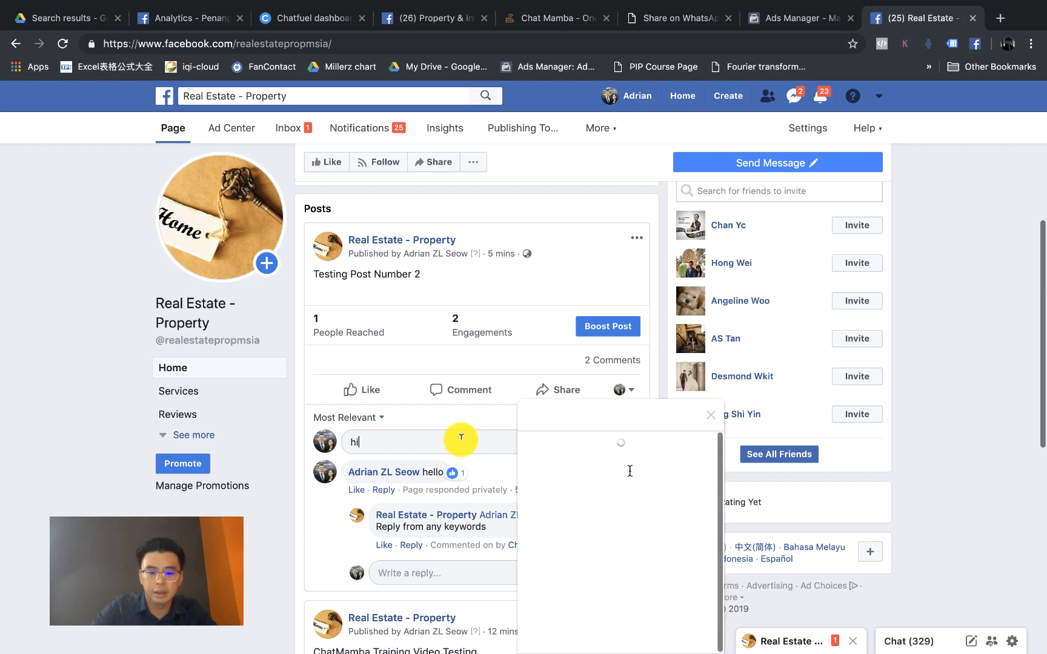
key("Return")
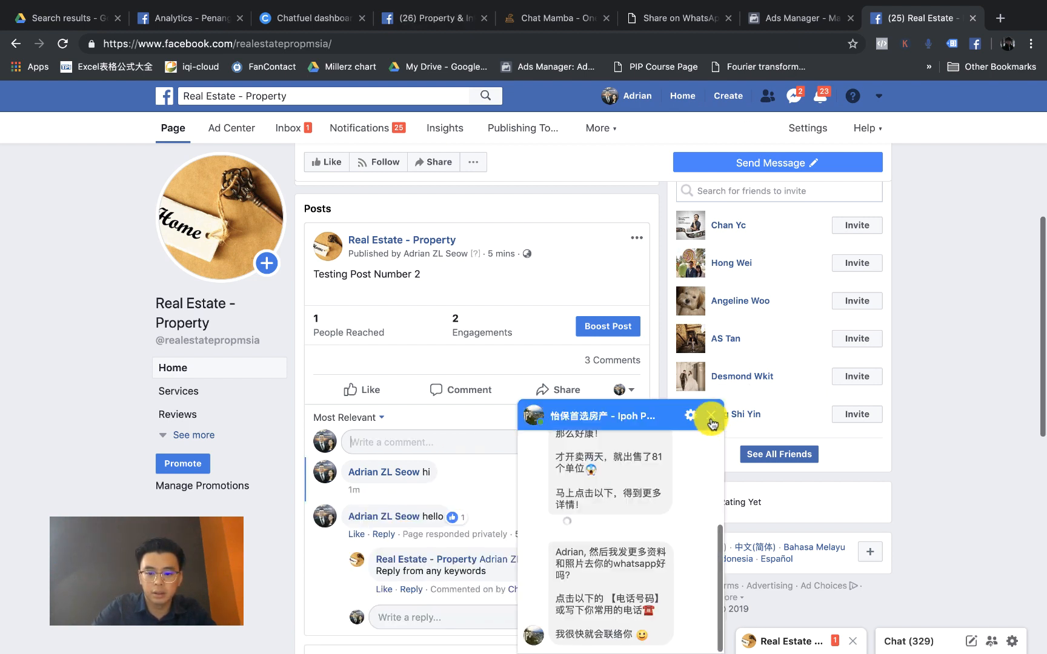
left_click(711, 417)
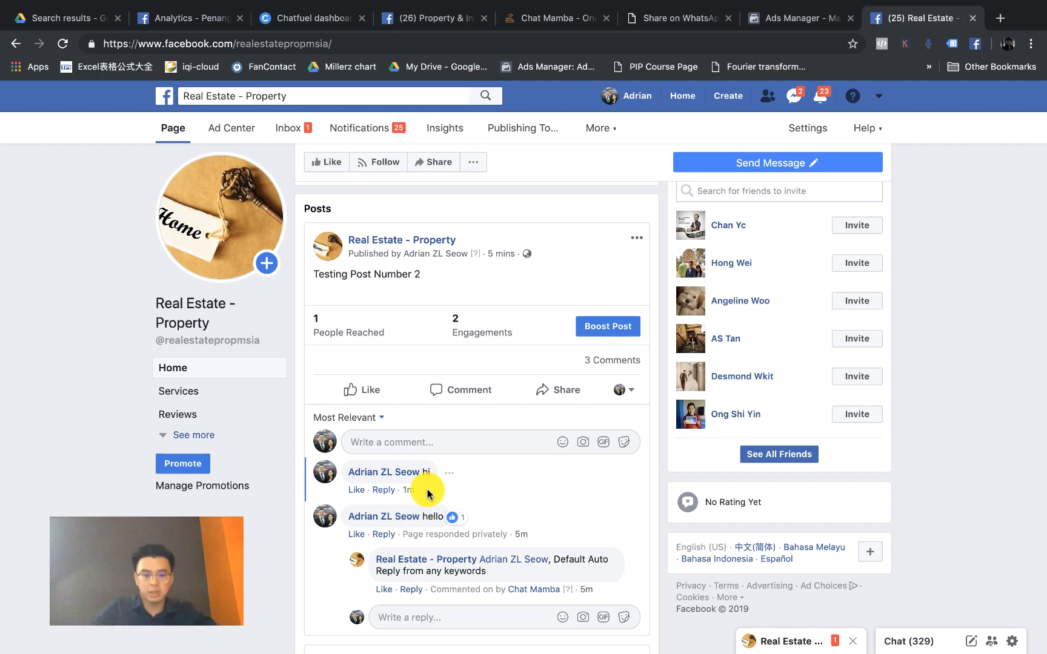
Step: On slide 4 of the ChatMamBa deck, add a text box reading 'Default Auto Reply - Applies to All POST in Facebook page'
key("ctrl+Left")
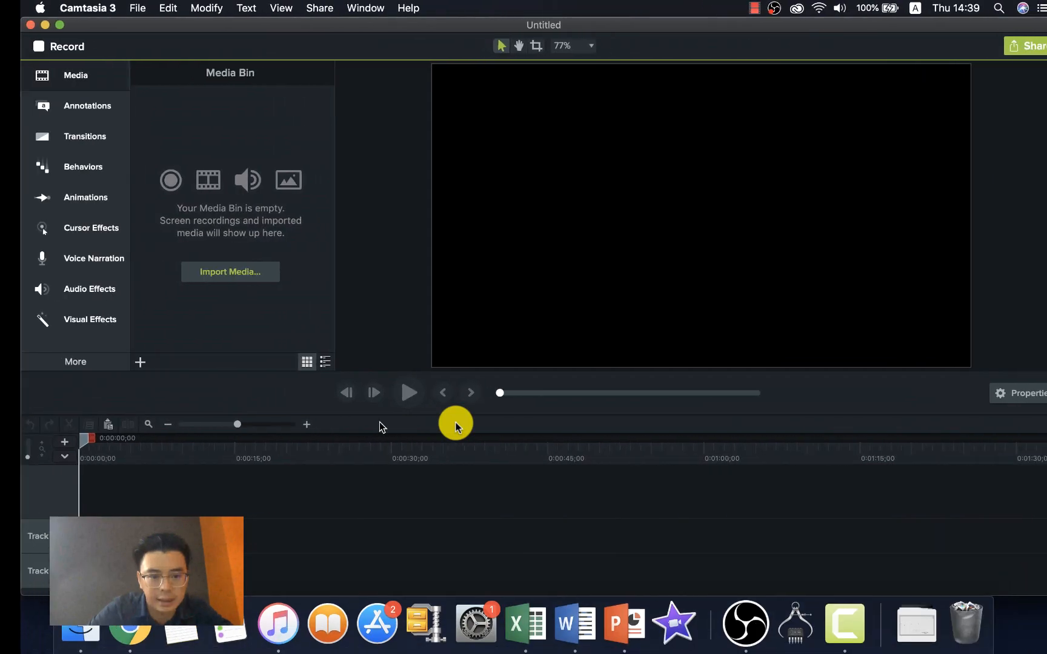
key("ctrl+Right")
key("ctrl+Right")
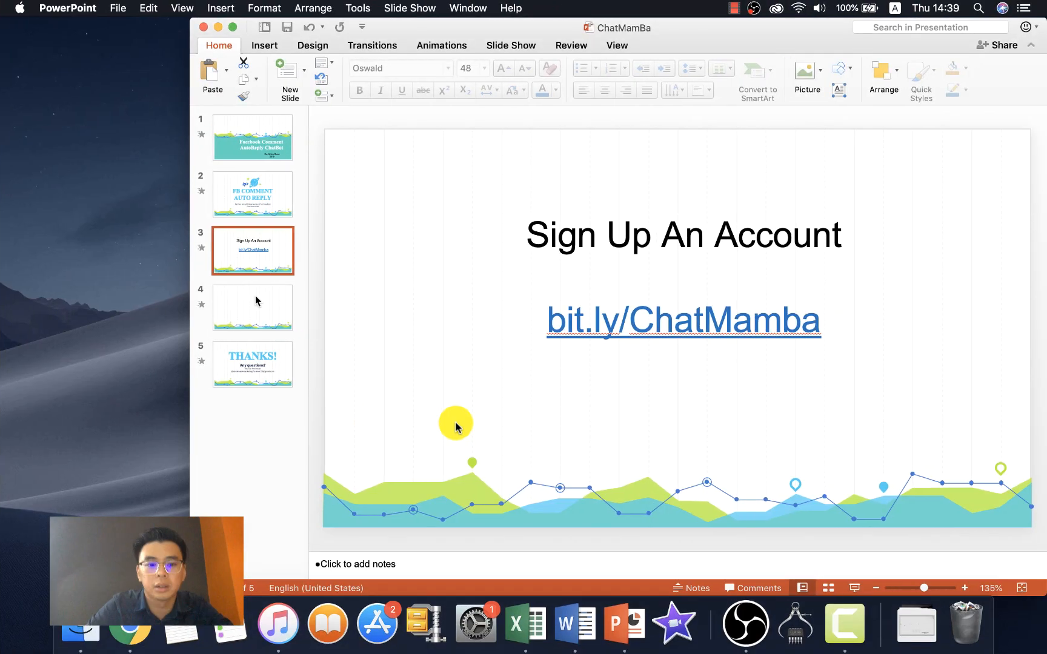
left_click(257, 299)
left_click(615, 254)
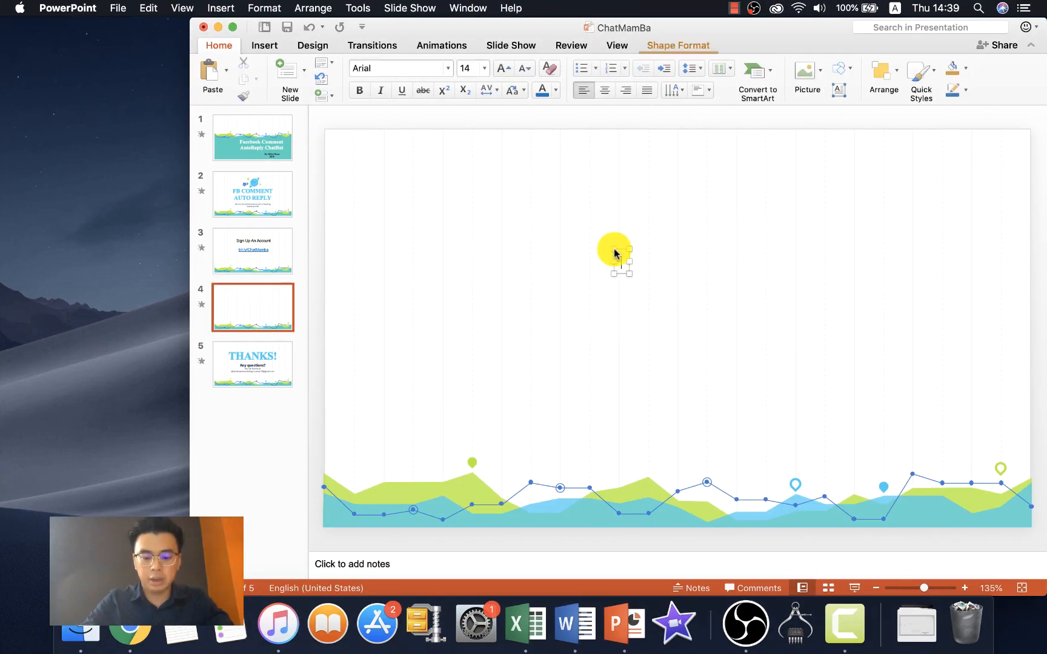
type("Default A")
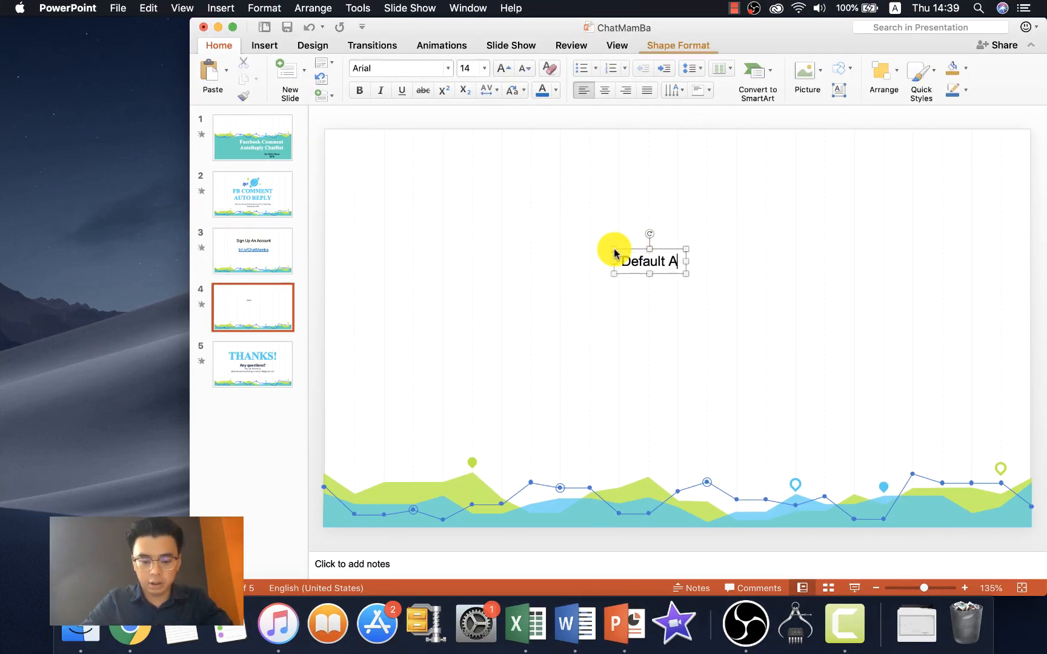
type("uto Reply - ")
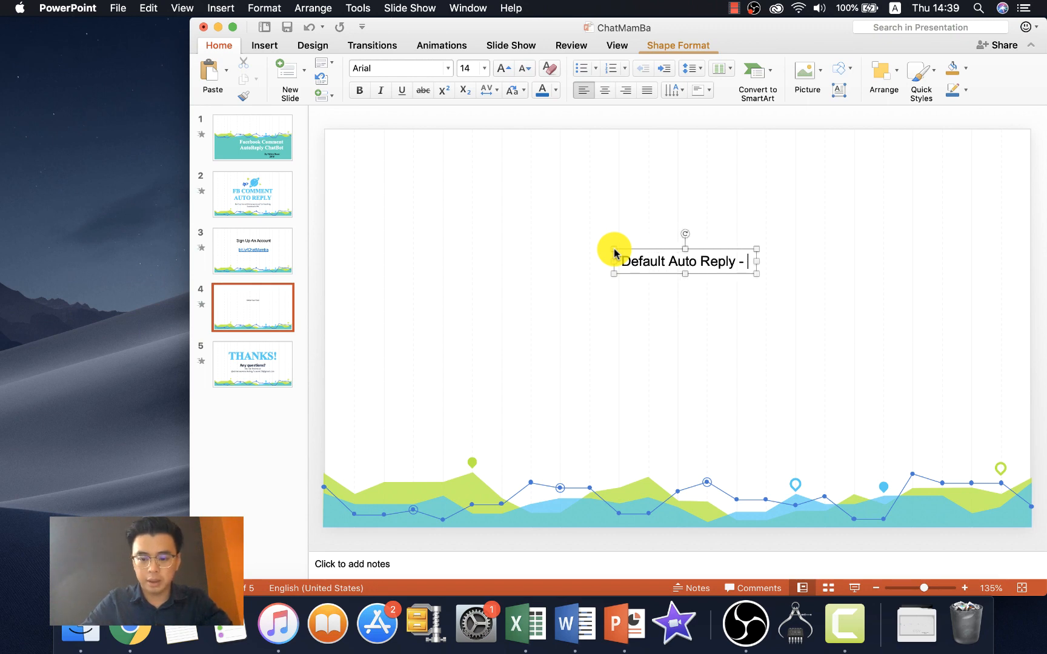
type("Applies to")
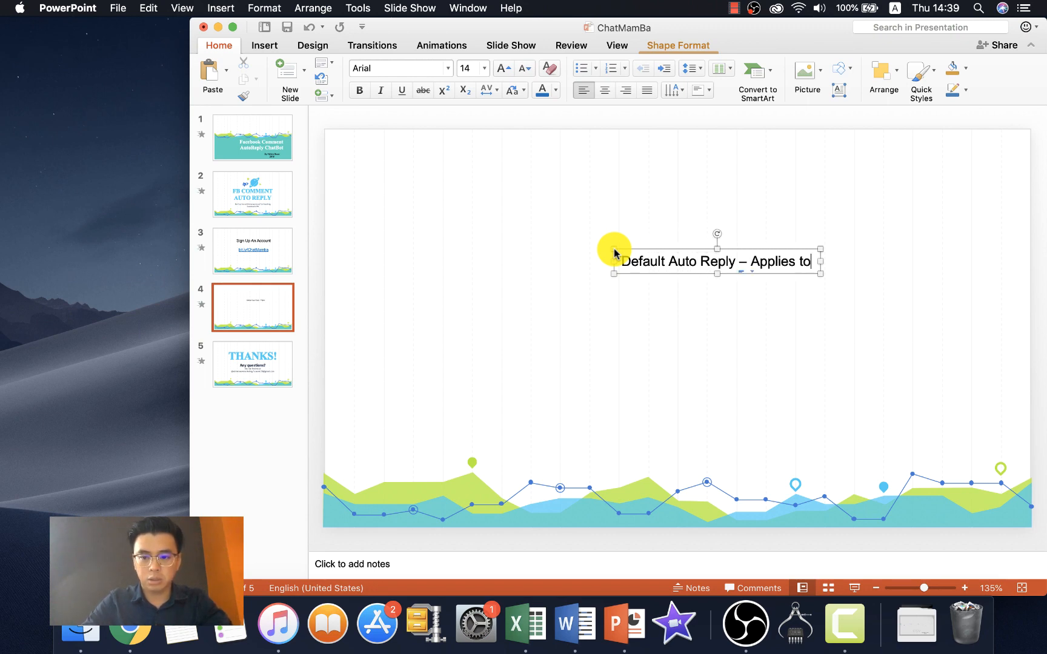
type(" All POST ")
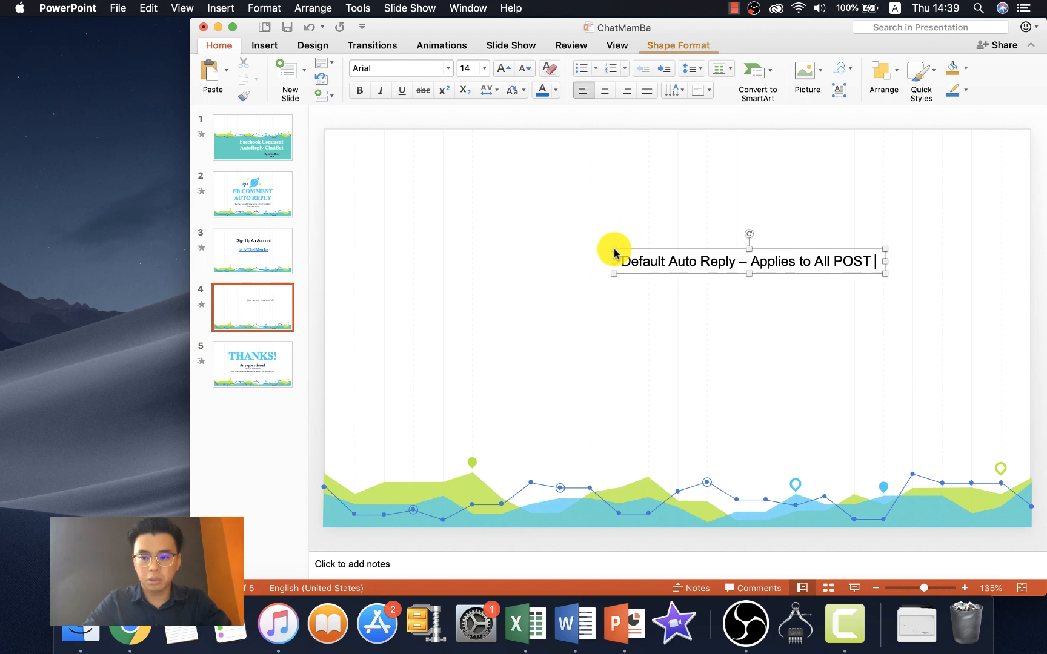
type("in Facebook page")
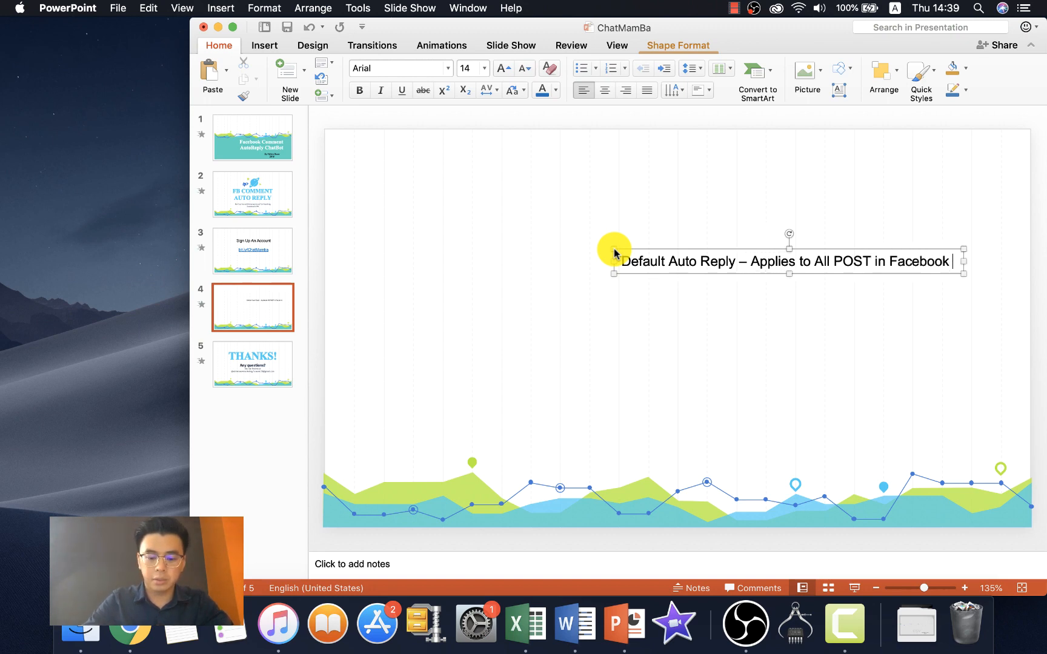
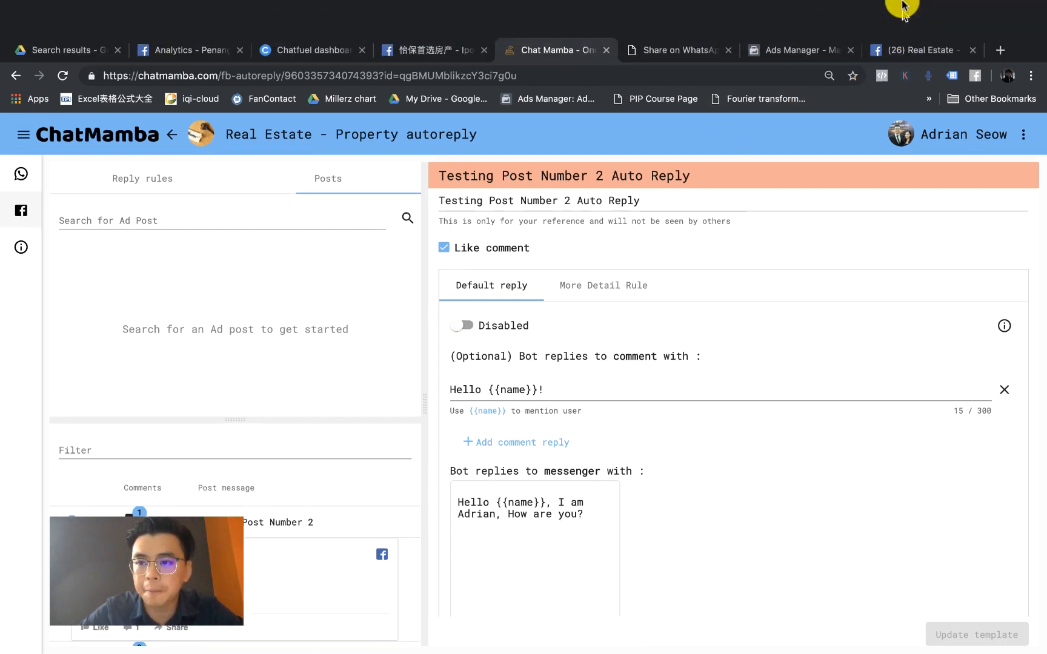
Step: Comment 'more details' on the Real Estate page's post, then reset the browser zoom
left_click(904, 17)
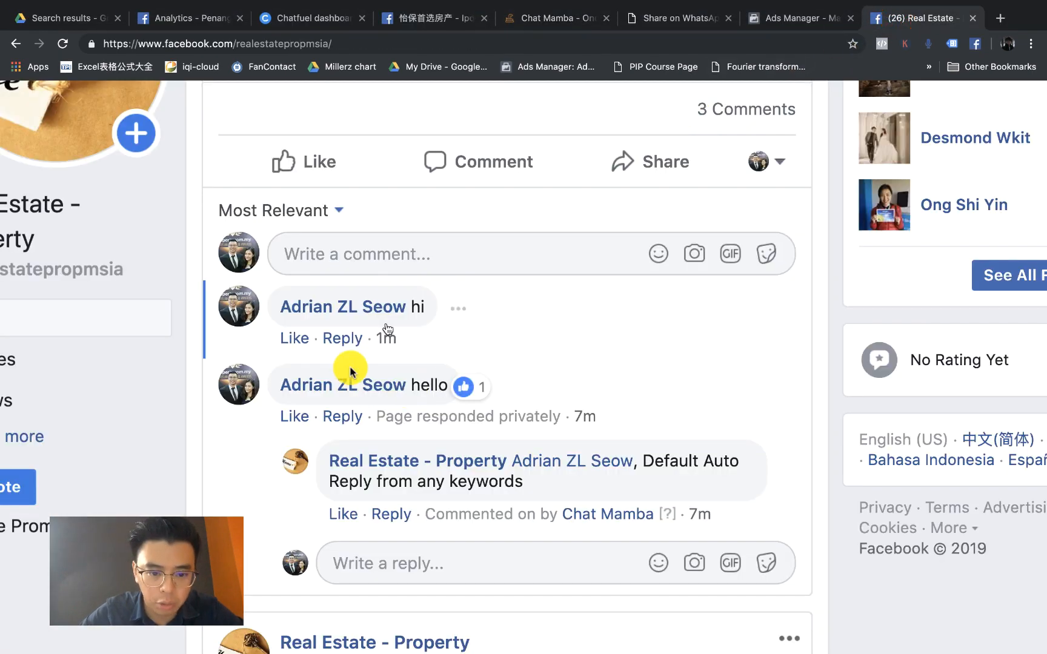
left_click(399, 256)
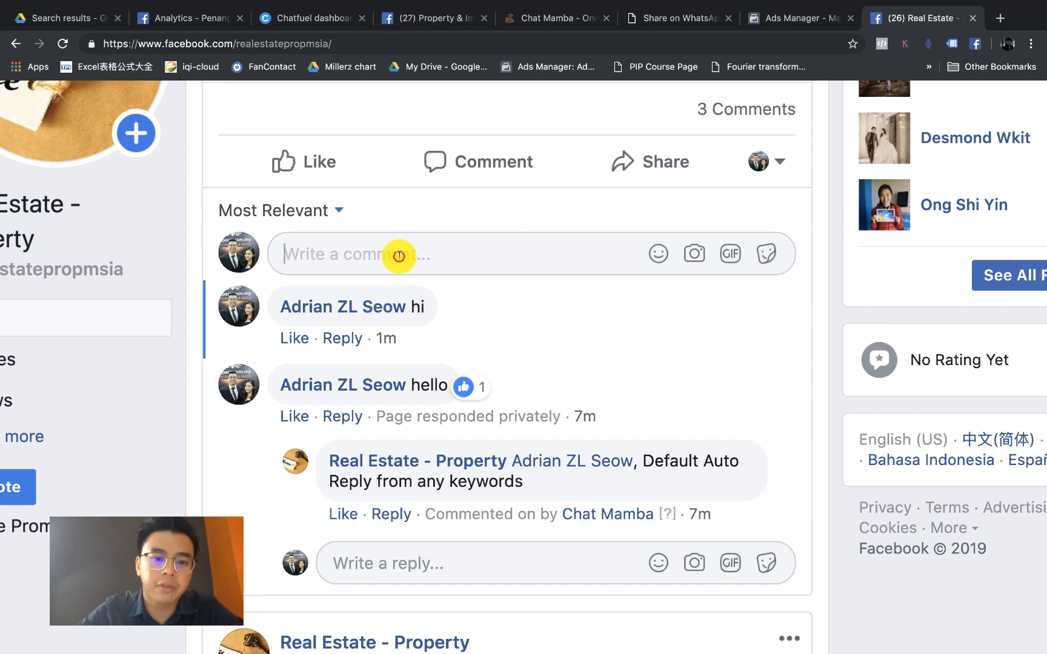
type("more details")
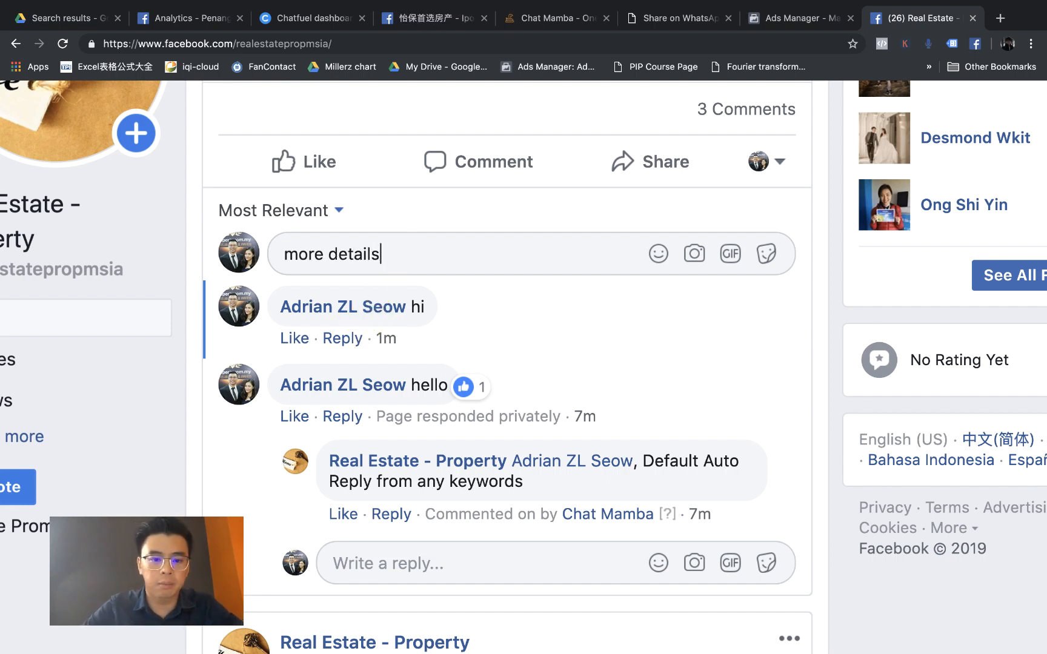
key("Return")
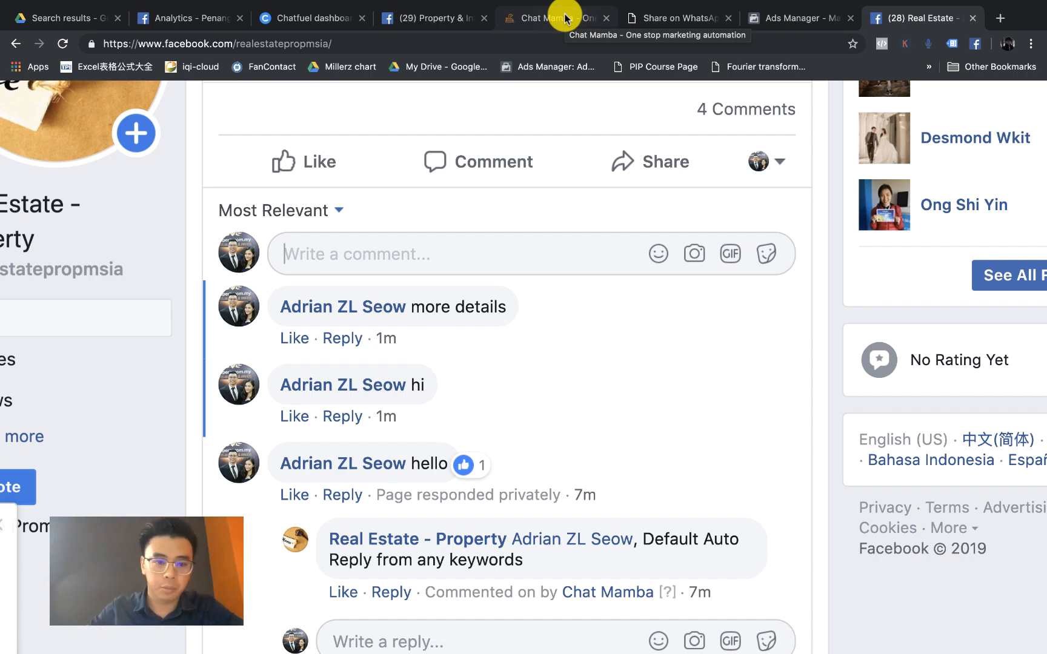
key("ctrl+0")
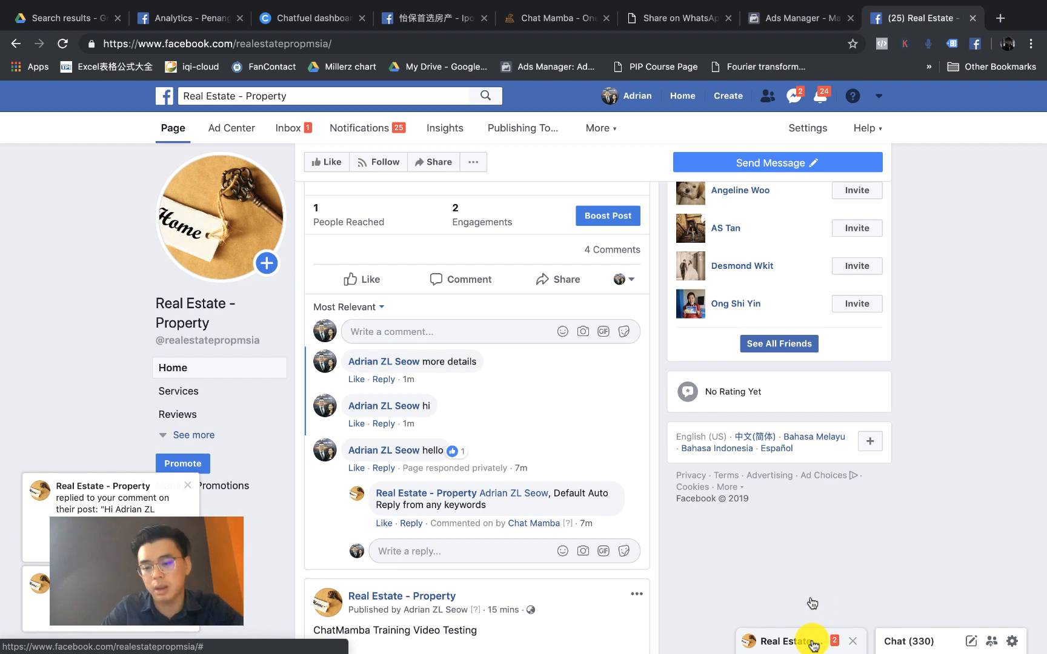
Step: Read the Real Estate page's private Messenger reply, then go back to the ChatMamba autoreply editor
left_click(812, 645)
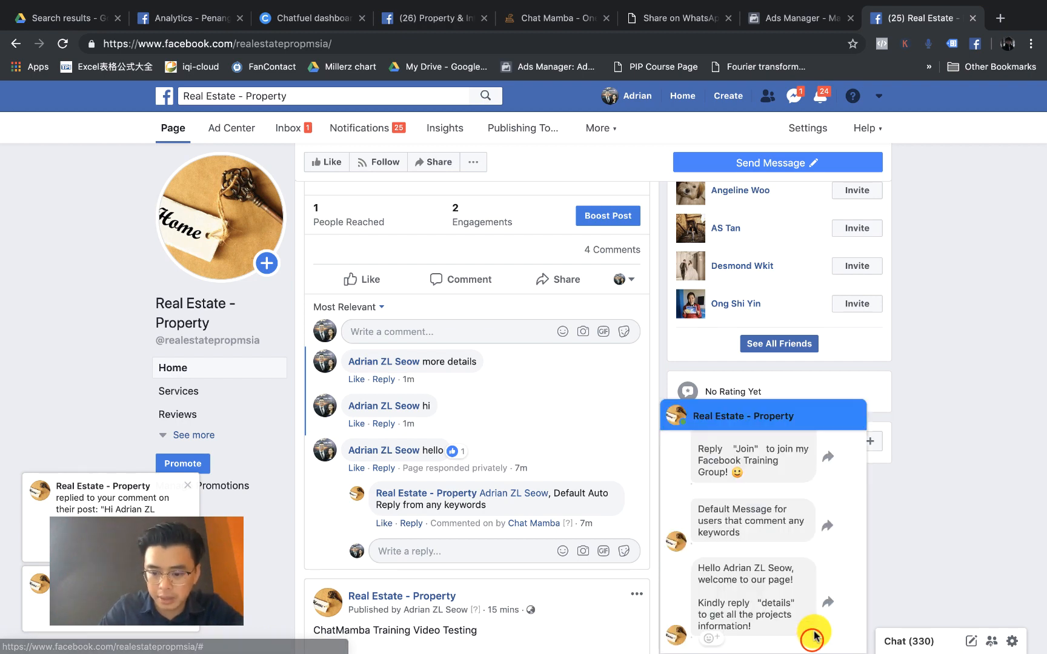
scroll(587, 534, "down", 5)
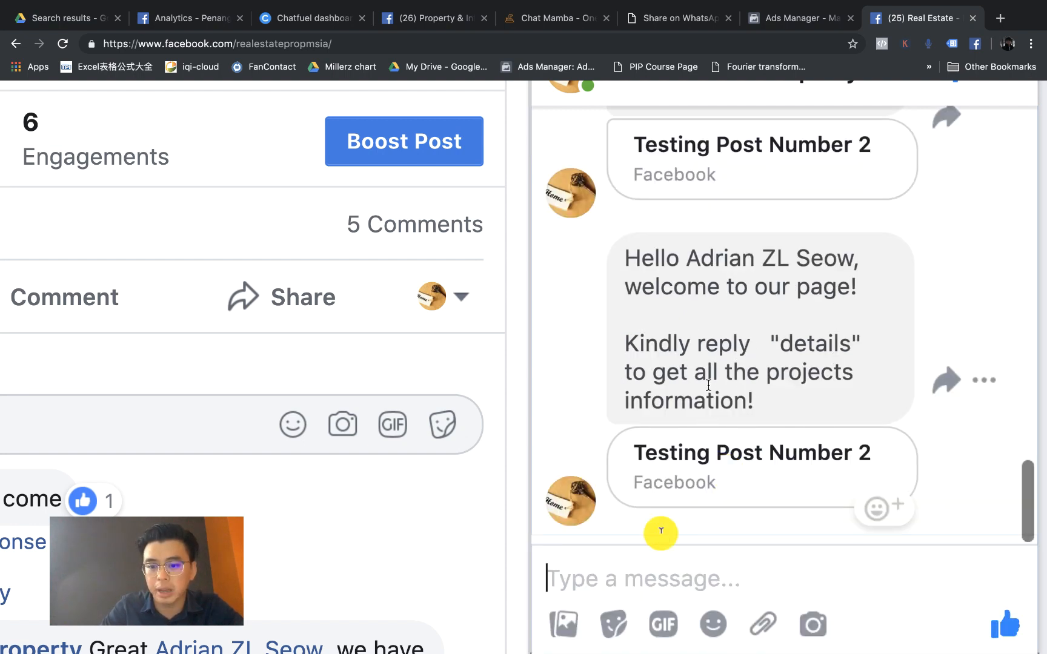
left_click(561, 19)
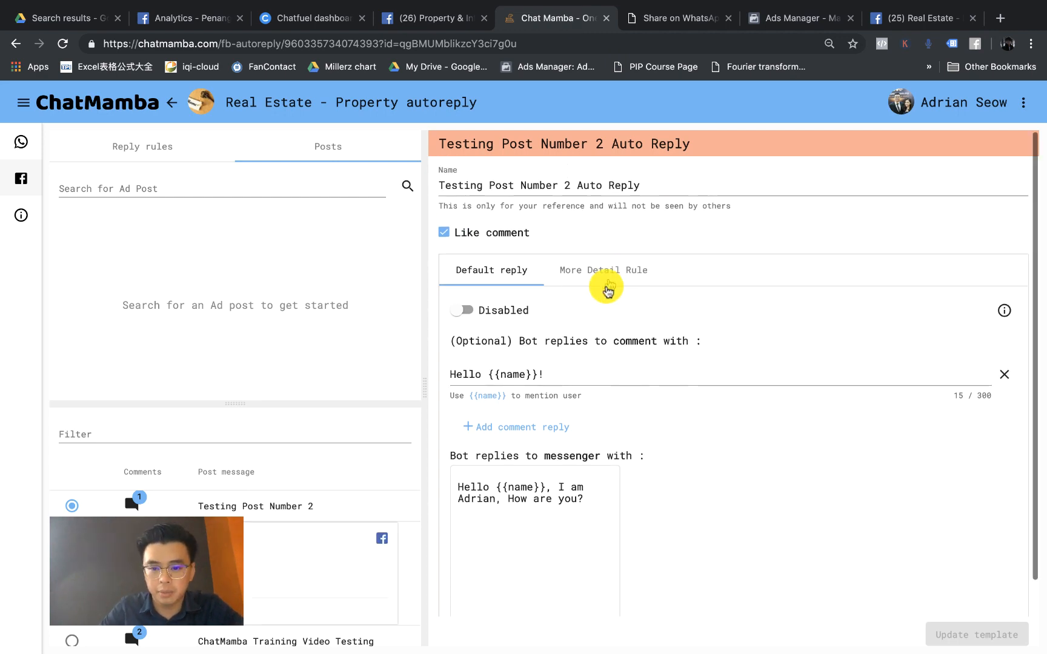
Step: Review the More Detail Rule's PM, Details and More keywords and its 'We have PMed you!' reply
scroll(606, 288, "up", 5)
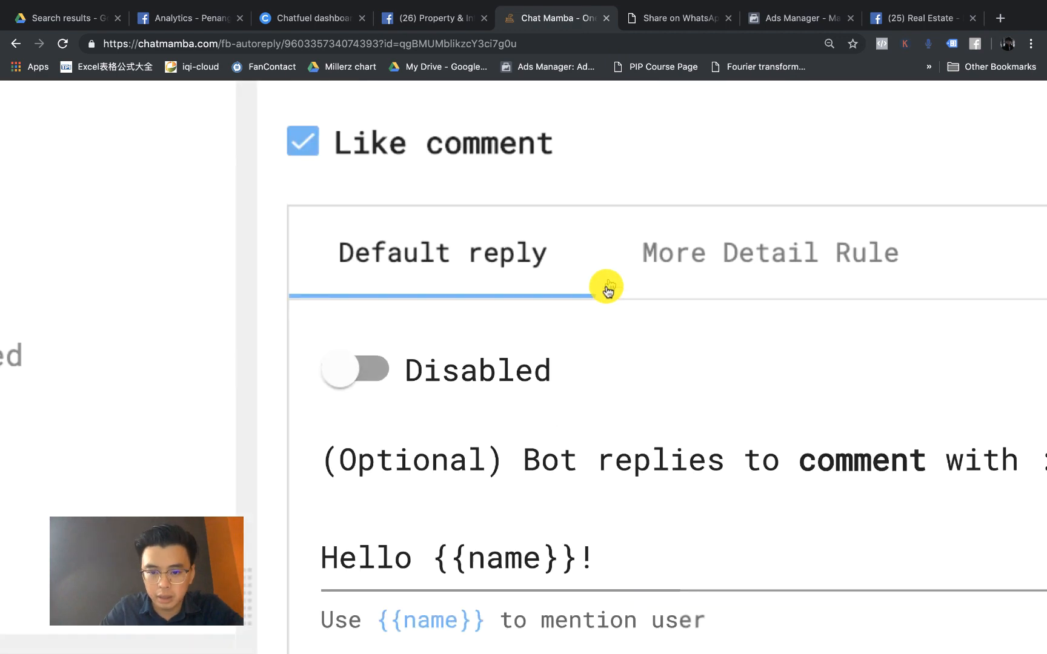
left_click(738, 259)
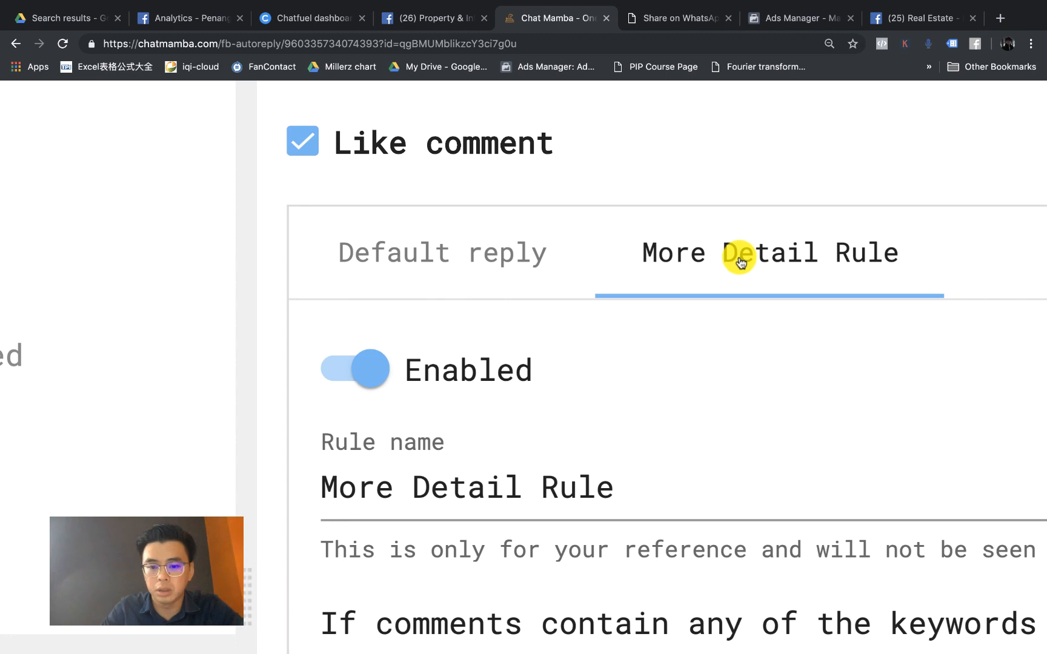
scroll(738, 260, "down", 5)
scroll(572, 356, "up", 5)
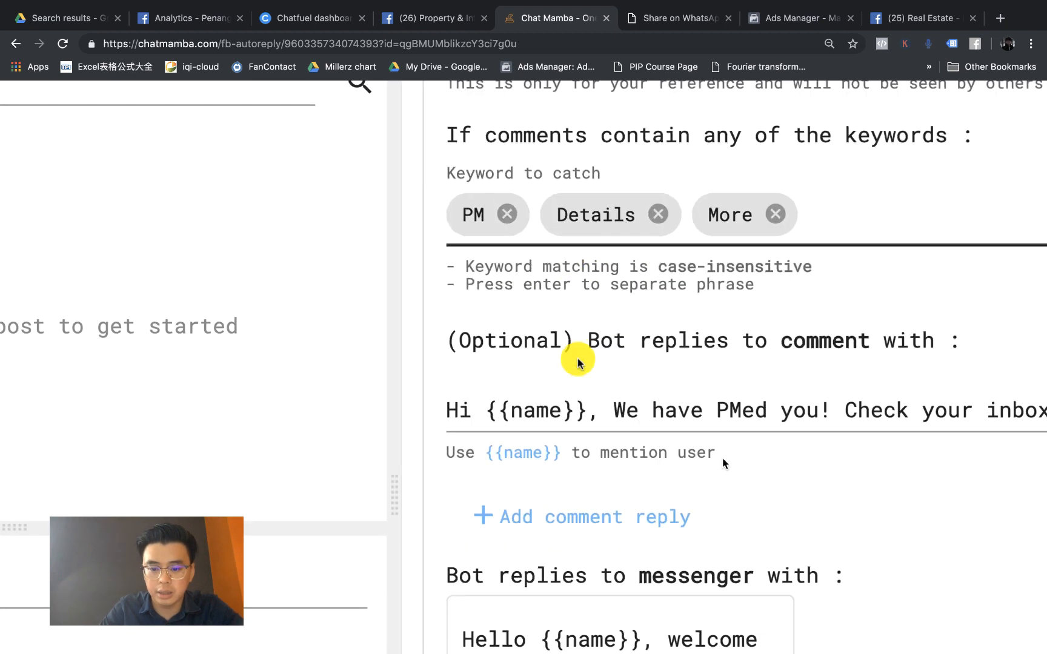
scroll(577, 362, "down", 5)
scroll(646, 415, "up", 5)
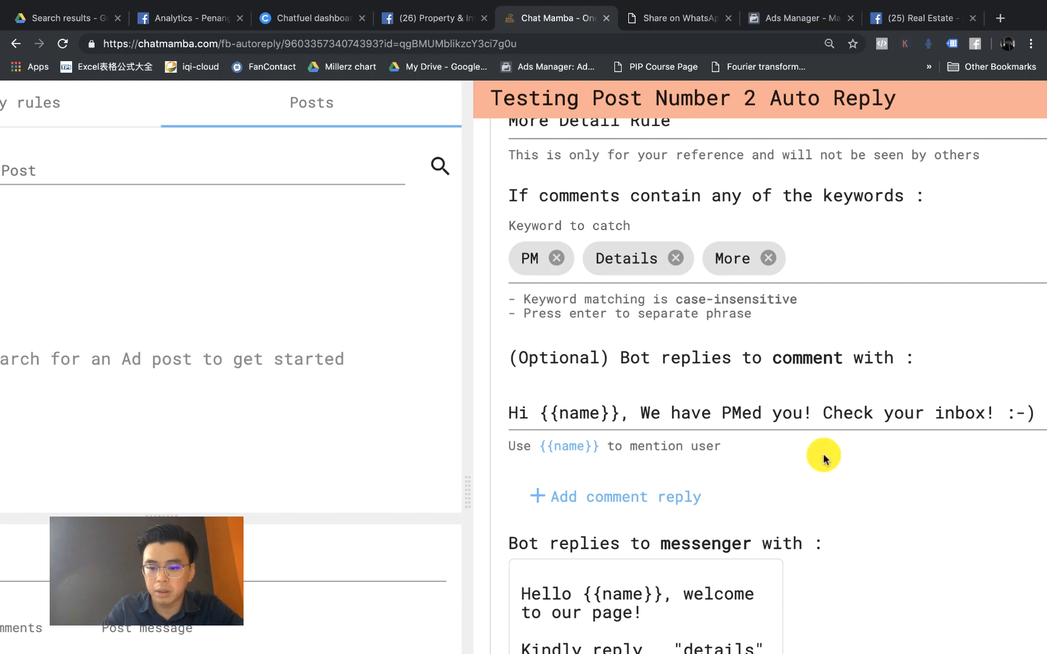
scroll(823, 459, "down", 5)
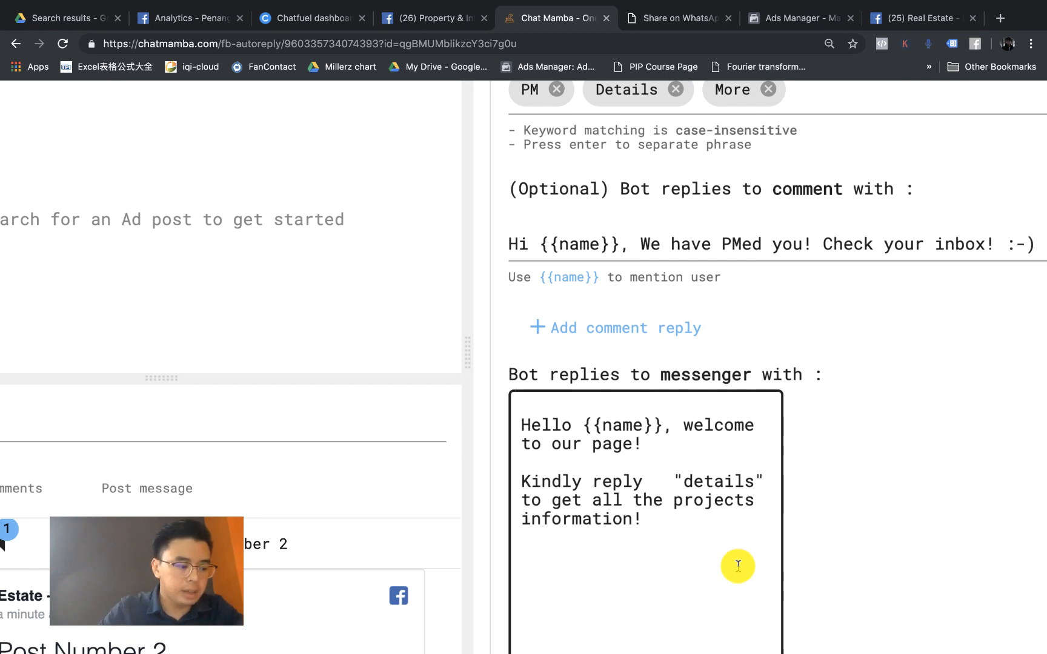
scroll(738, 566, "down", 5)
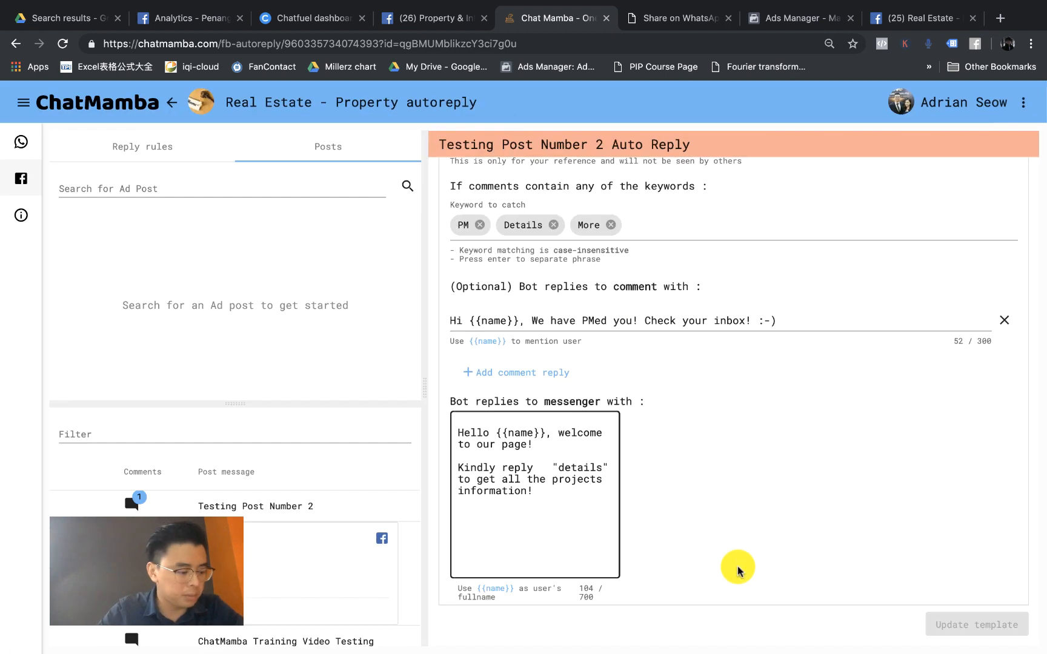
scroll(691, 500, "up", 4)
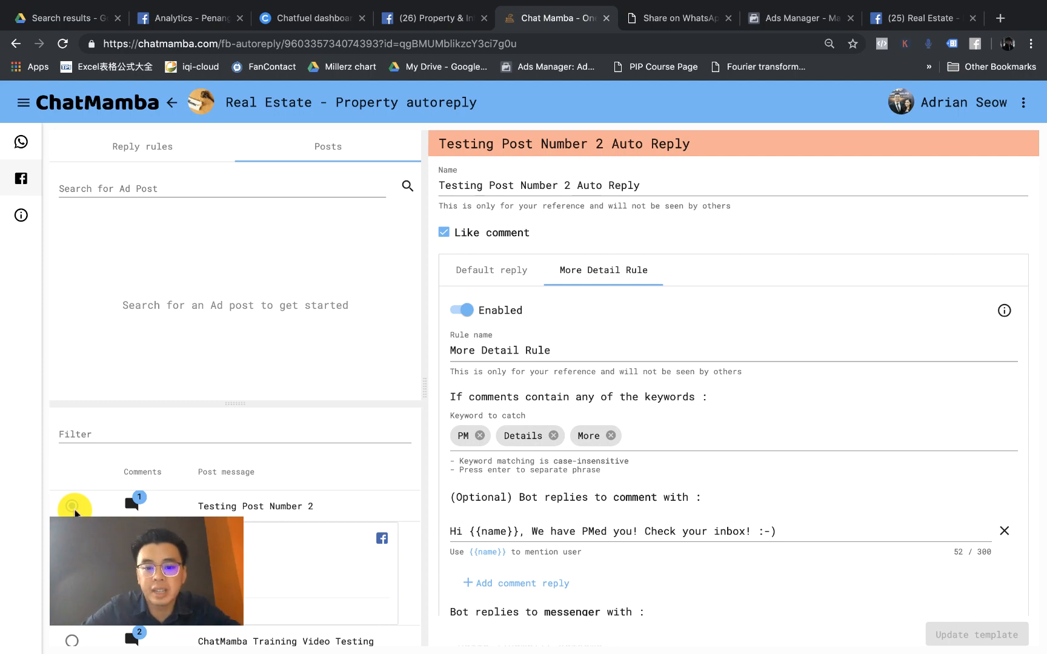
Step: Inspect the Testing Post Number 2 Auto Reply's name and its messenger reply text
left_click(615, 193)
scroll(544, 195, "up", 5)
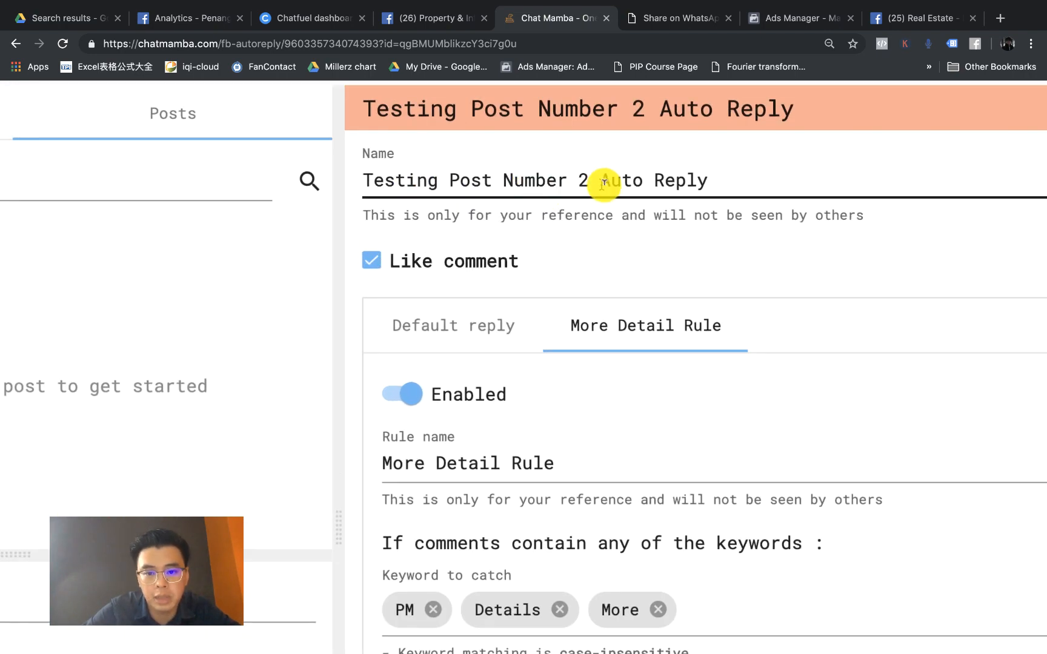
left_click(591, 281)
scroll(591, 280, "down", 5)
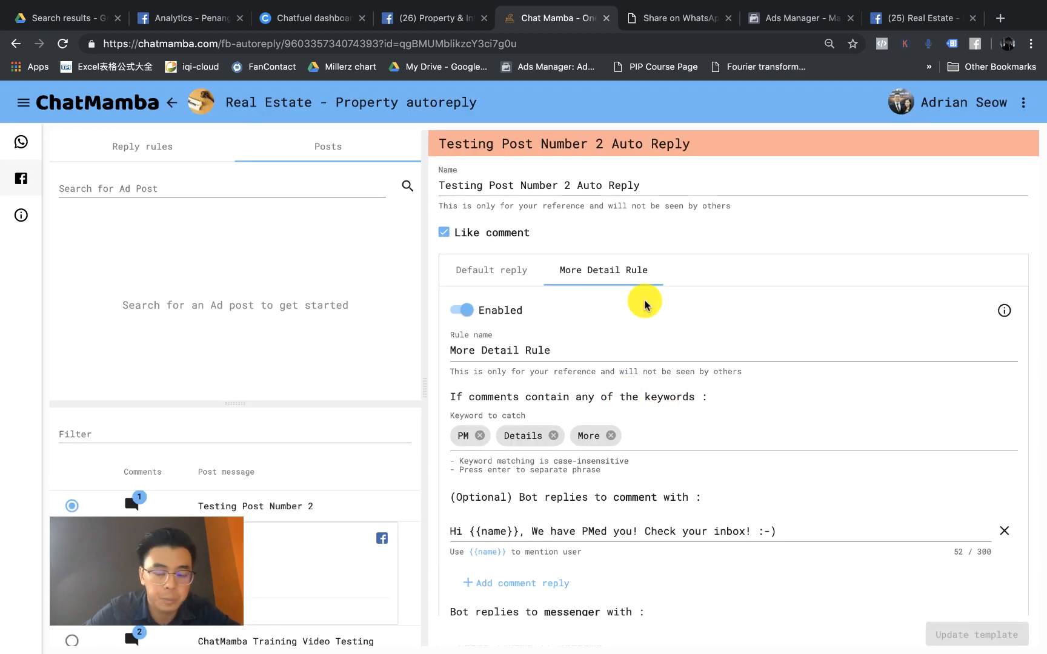
scroll(561, 460, "down", 3)
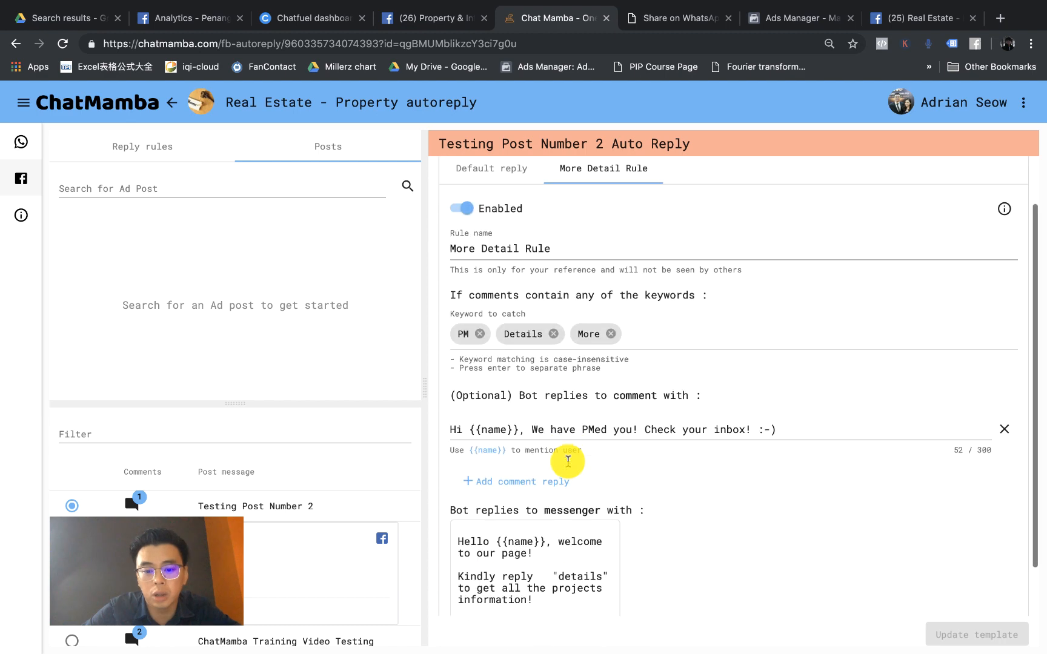
scroll(502, 424, "down", 2)
left_click(509, 445)
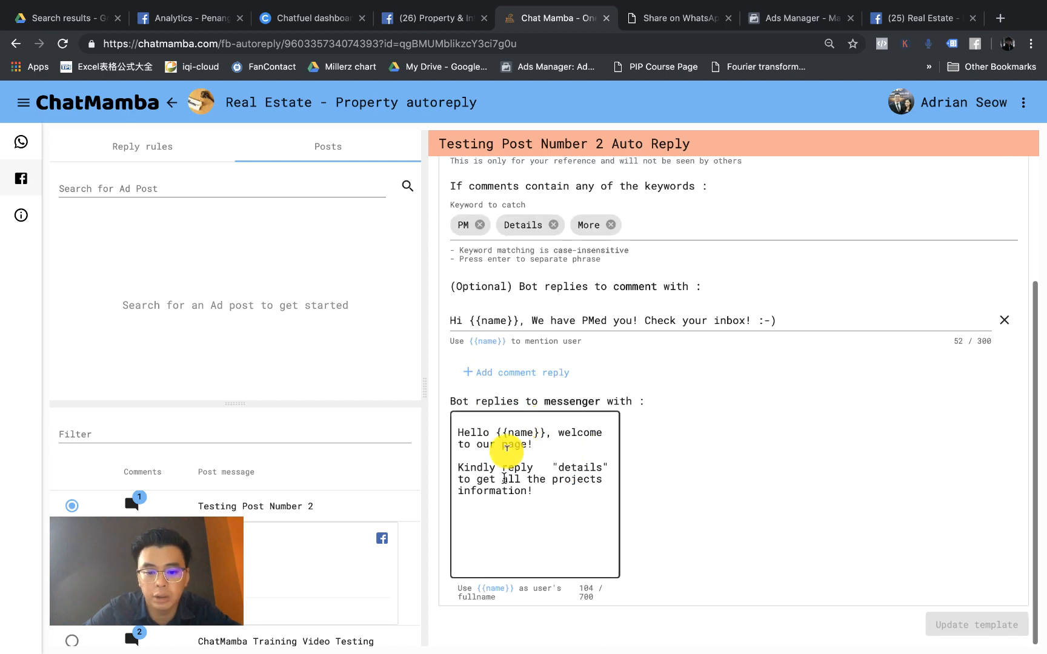
Step: Finish reviewing the rule, then show the reply rules list with Reply For ALL Post
scroll(579, 460, "up", 4)
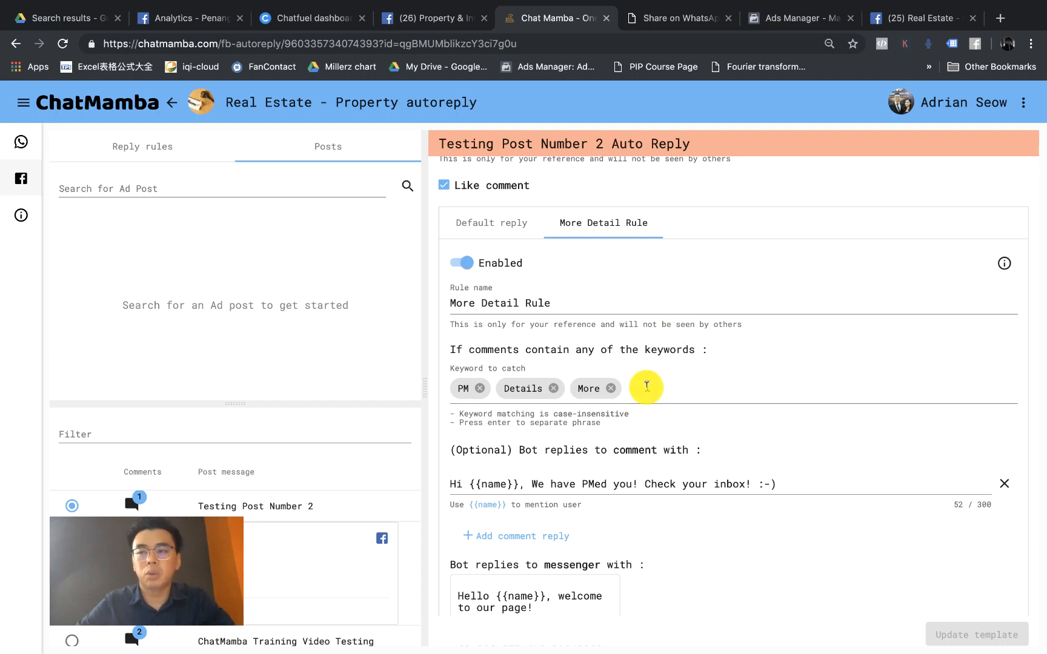
scroll(648, 384, "down", 2)
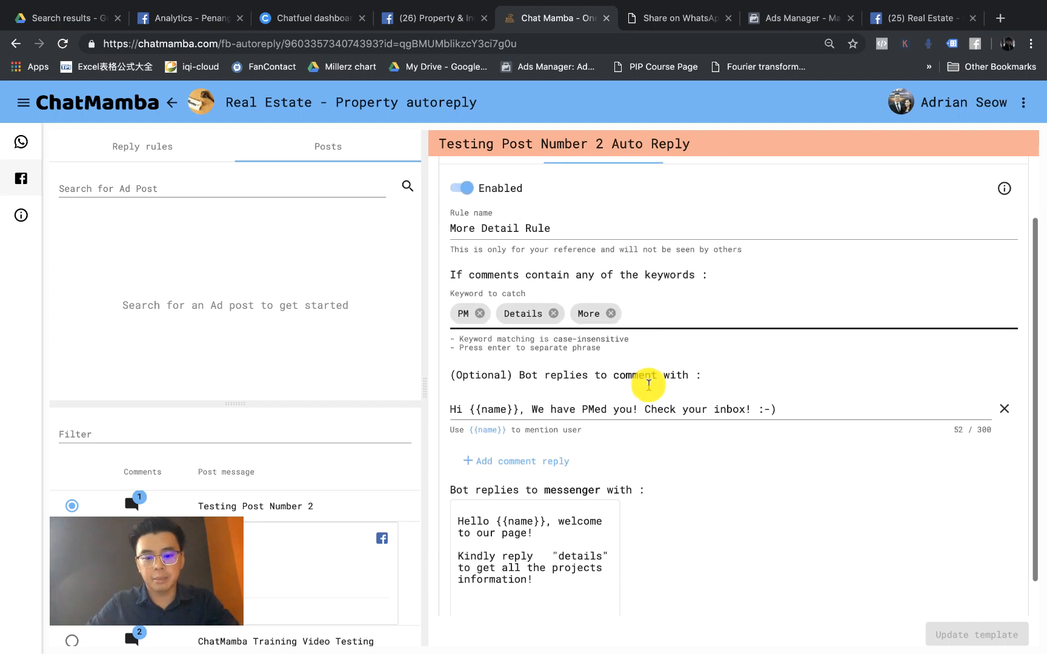
scroll(640, 479, "up", 3)
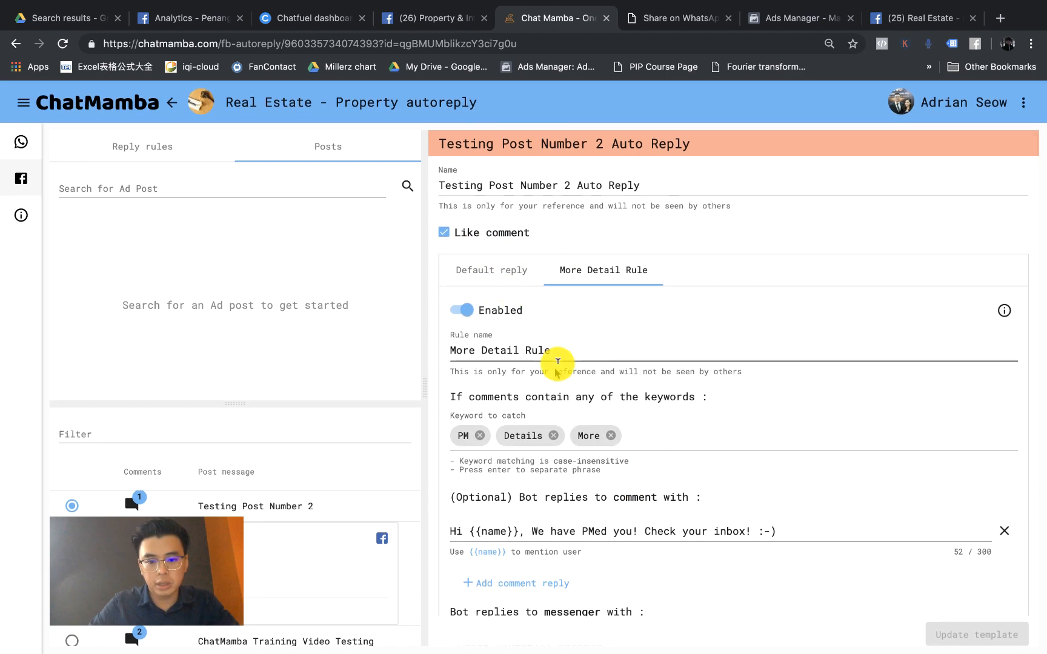
scroll(584, 351, "down", 1)
scroll(650, 350, "up", 1)
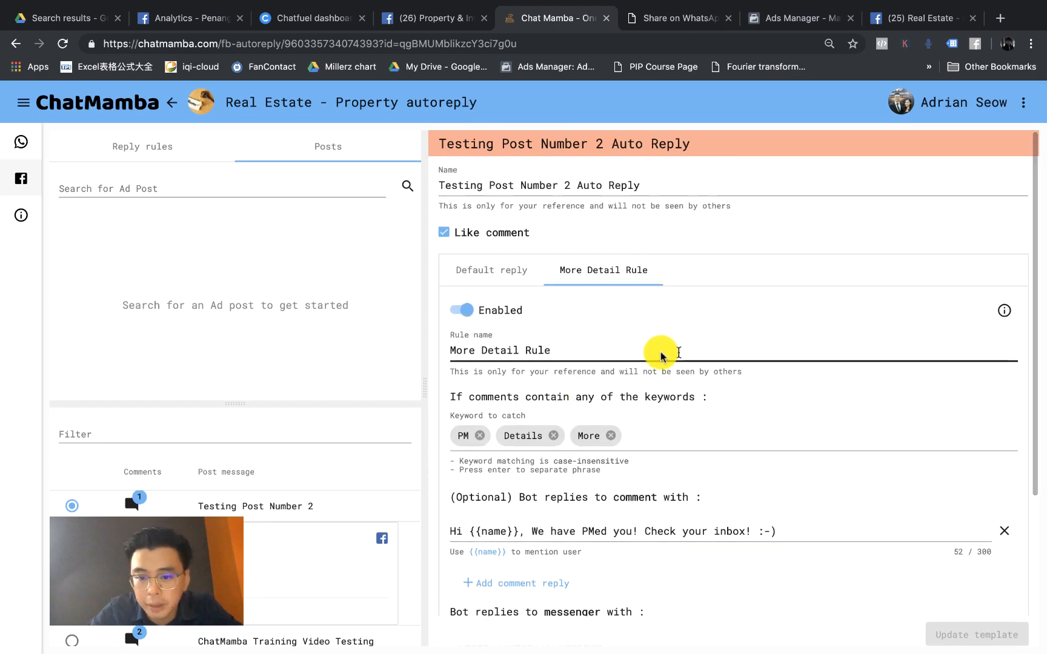
scroll(626, 327, "down", 4)
scroll(630, 330, "up", 4)
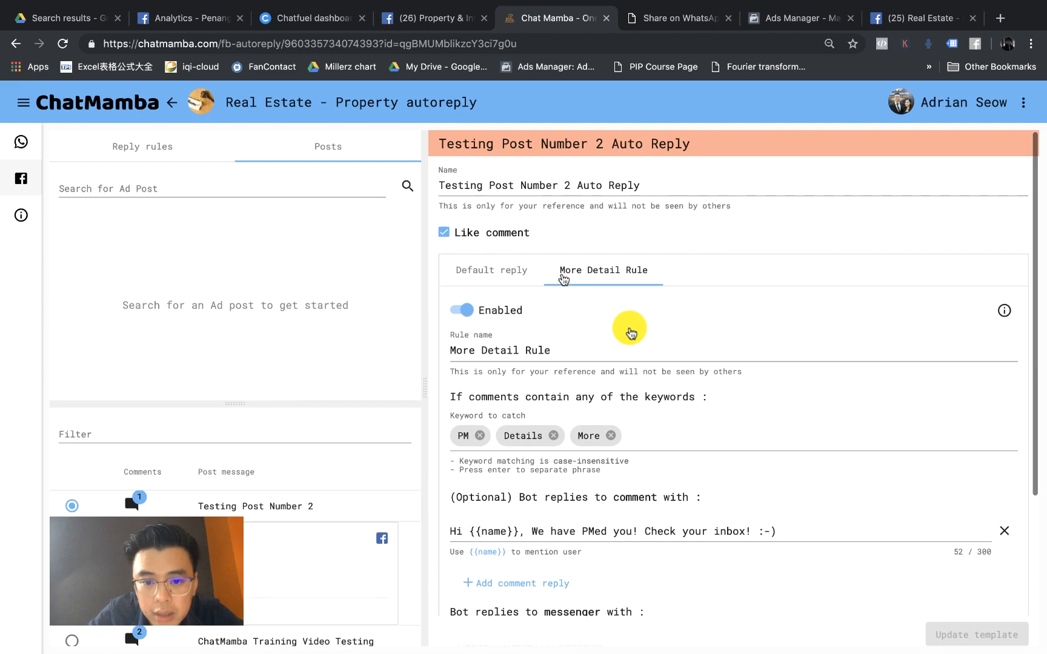
scroll(628, 331, "up", 5)
scroll(521, 343, "down", 5)
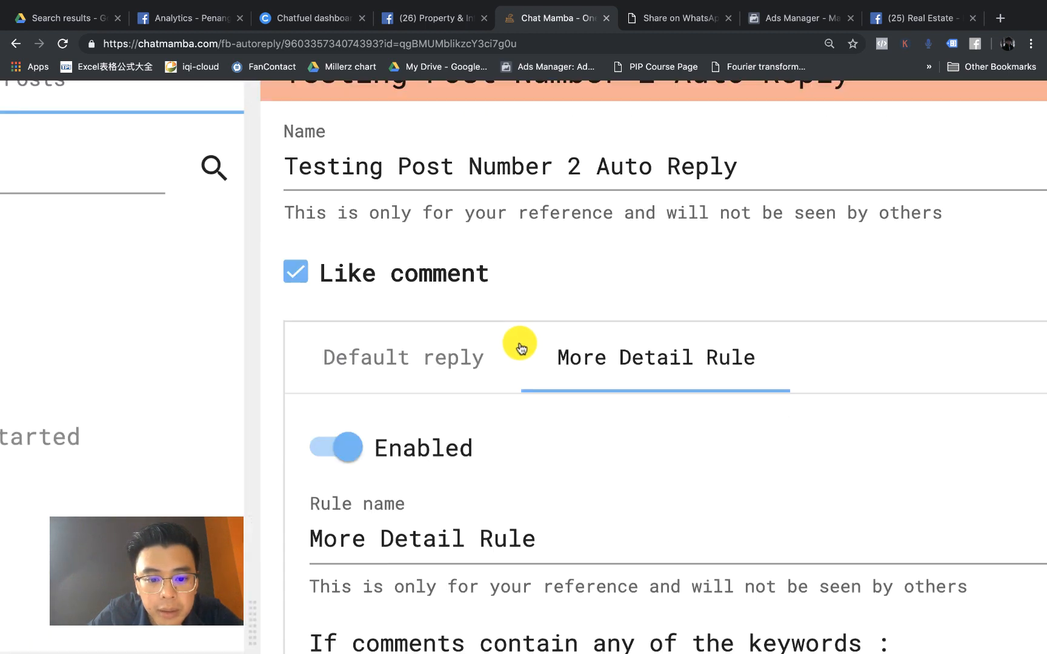
scroll(546, 363, "down", 5)
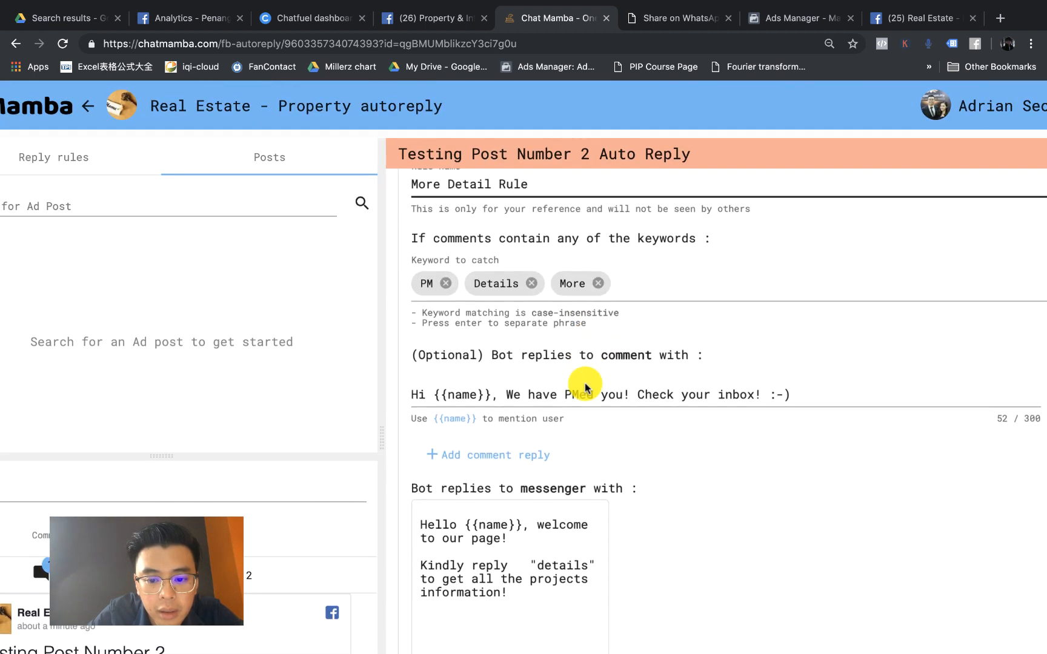
scroll(626, 374, "up", 4)
scroll(627, 376, "down", 2)
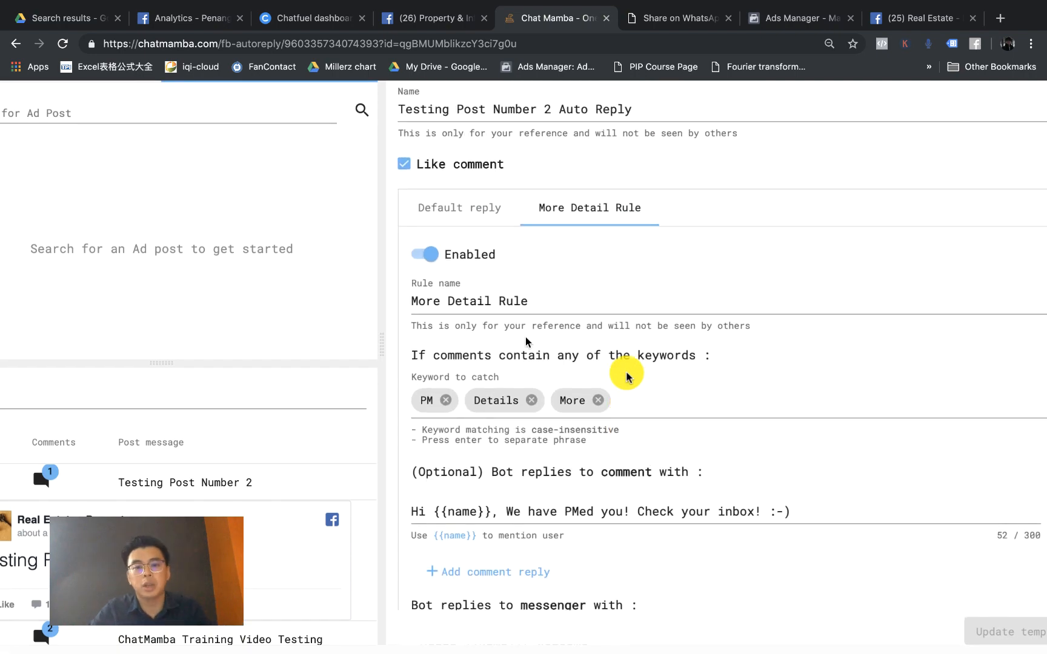
scroll(630, 342, "up", 3)
scroll(644, 295, "up", 2)
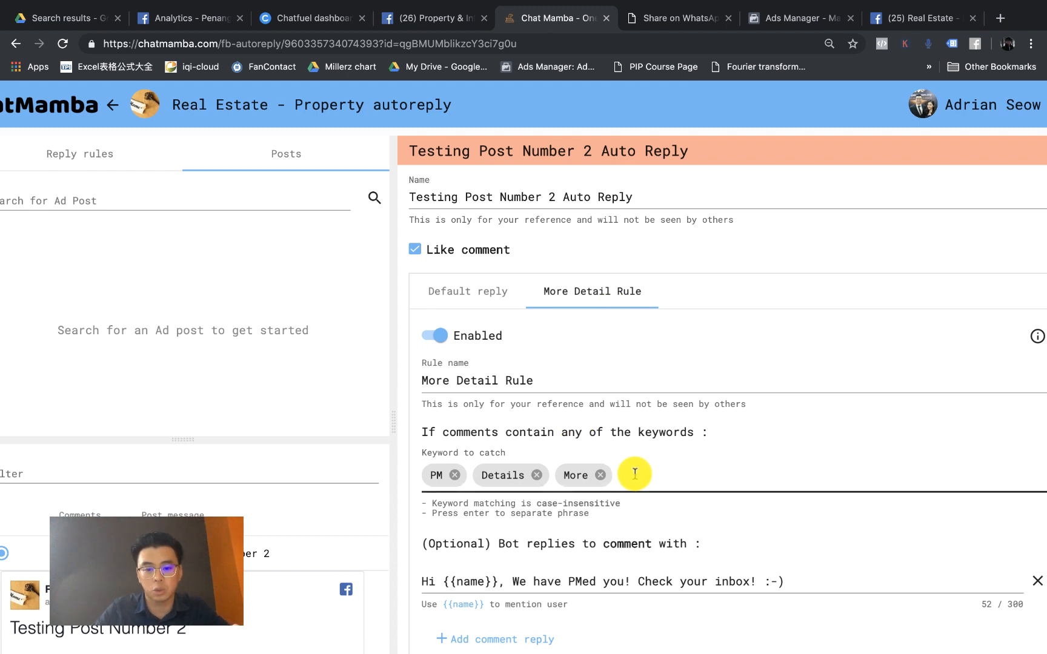
scroll(634, 473, "down", 1)
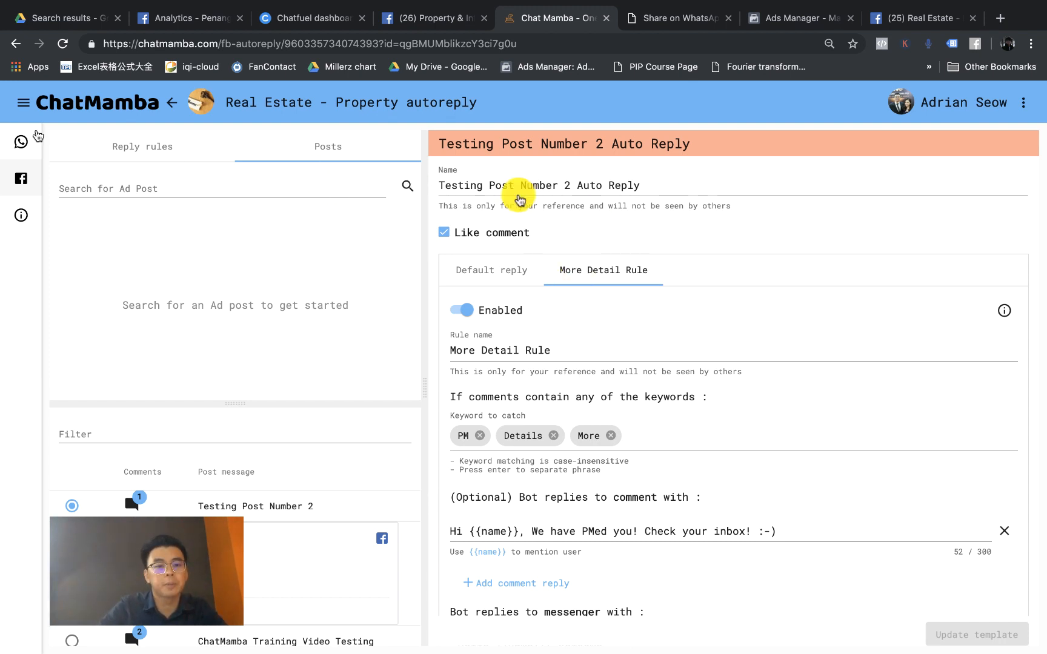
left_click(141, 147)
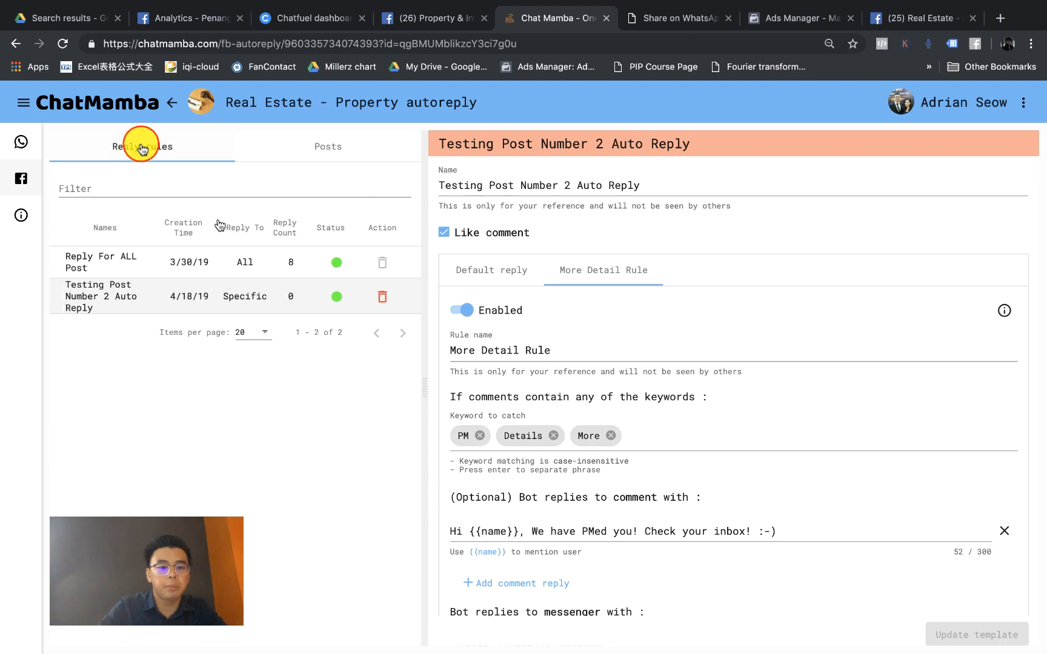
Step: Open Reply For ALL Post, compare it briefly with Testing Post Number 2 Auto Reply, then return
left_click(206, 273)
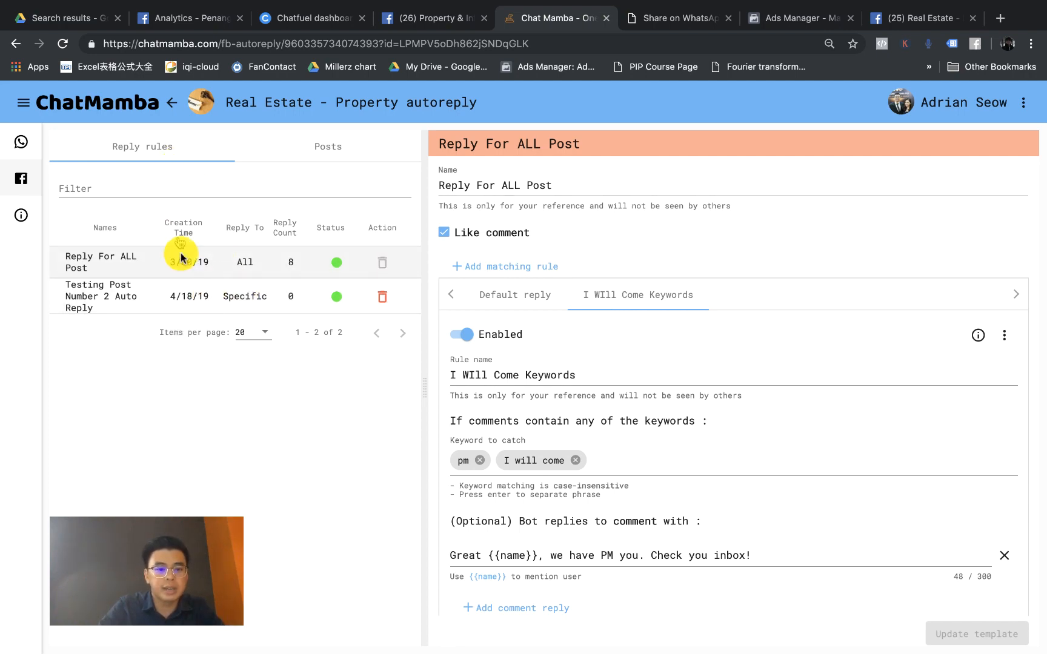
scroll(159, 247, "up", 10)
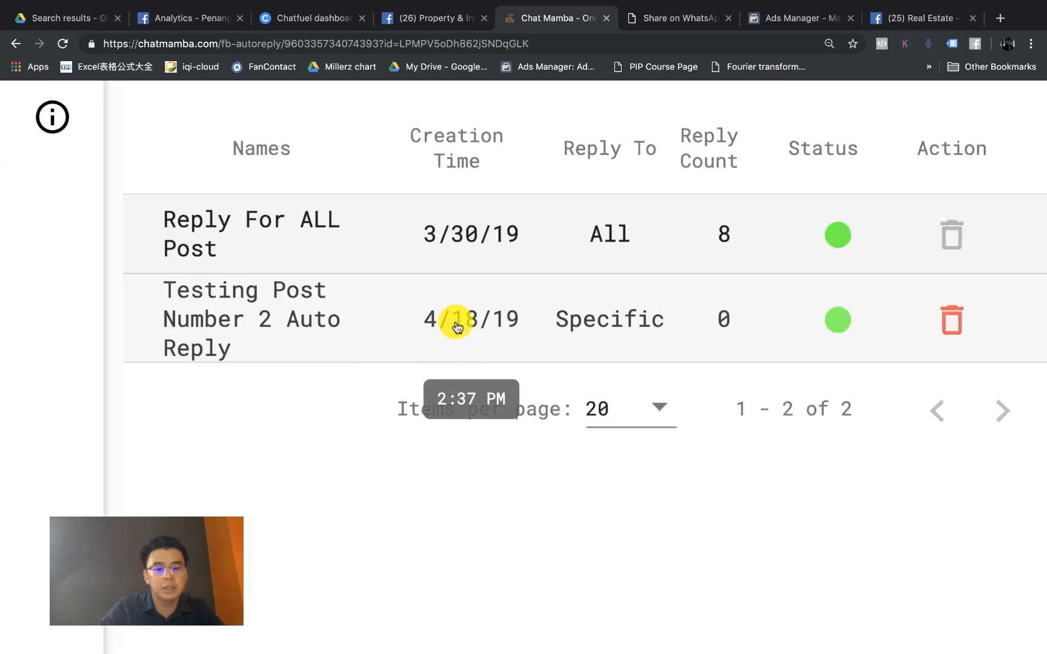
scroll(456, 327, "down", 10)
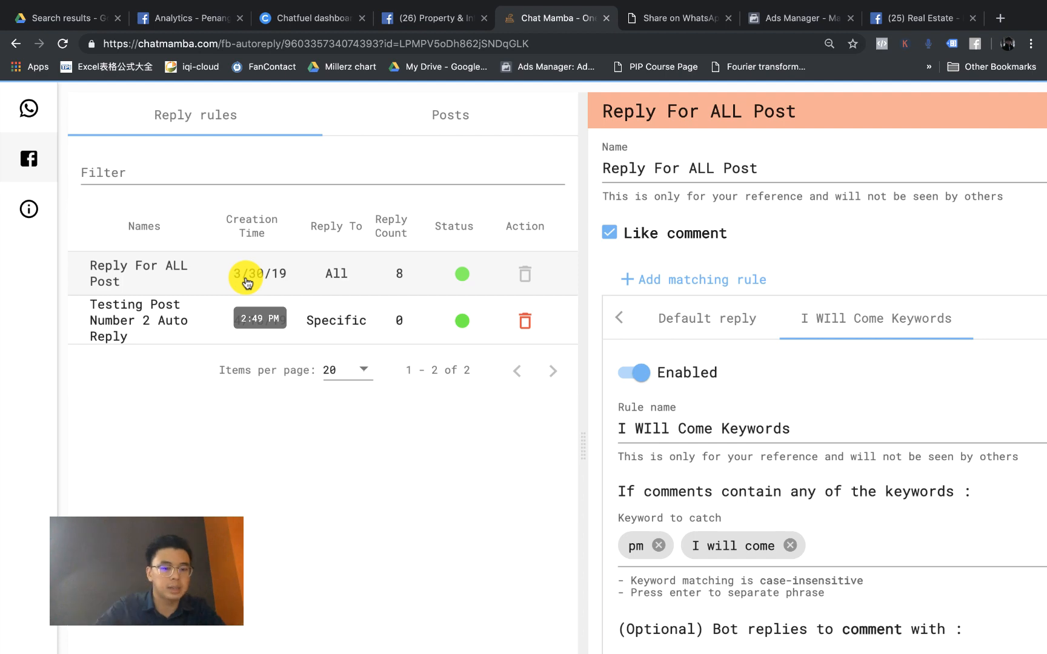
scroll(246, 283, "down", 5)
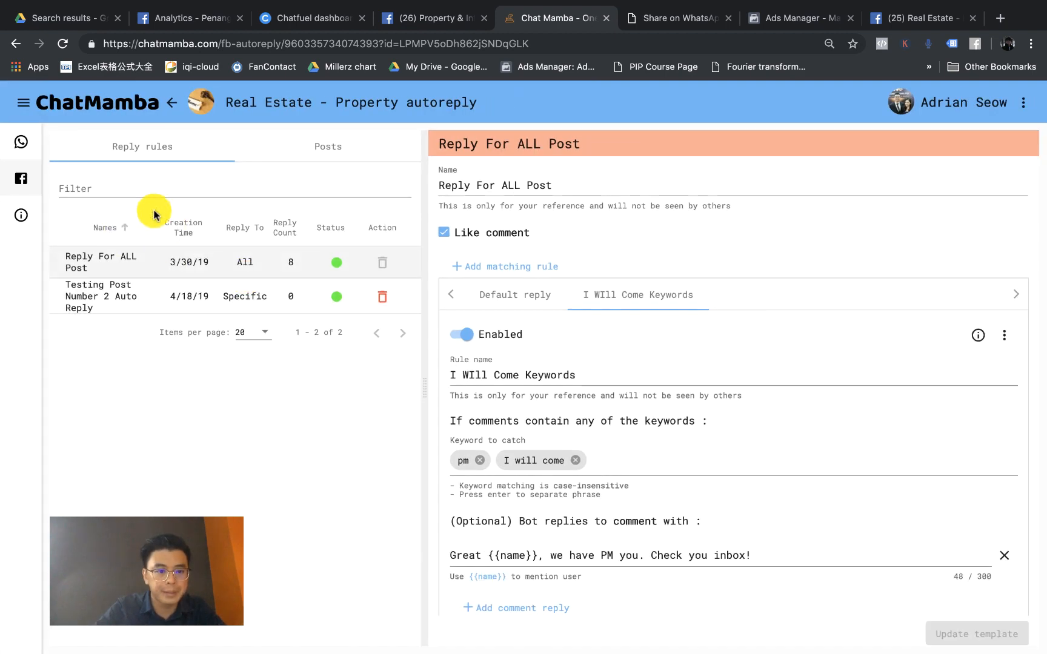
left_click(245, 309)
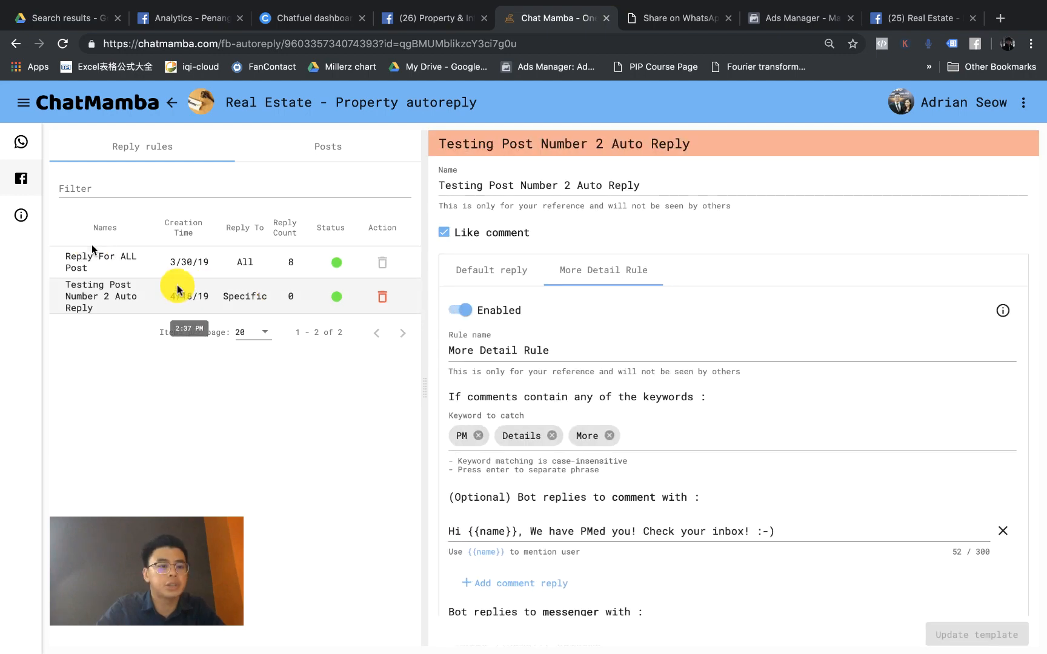
left_click(104, 269)
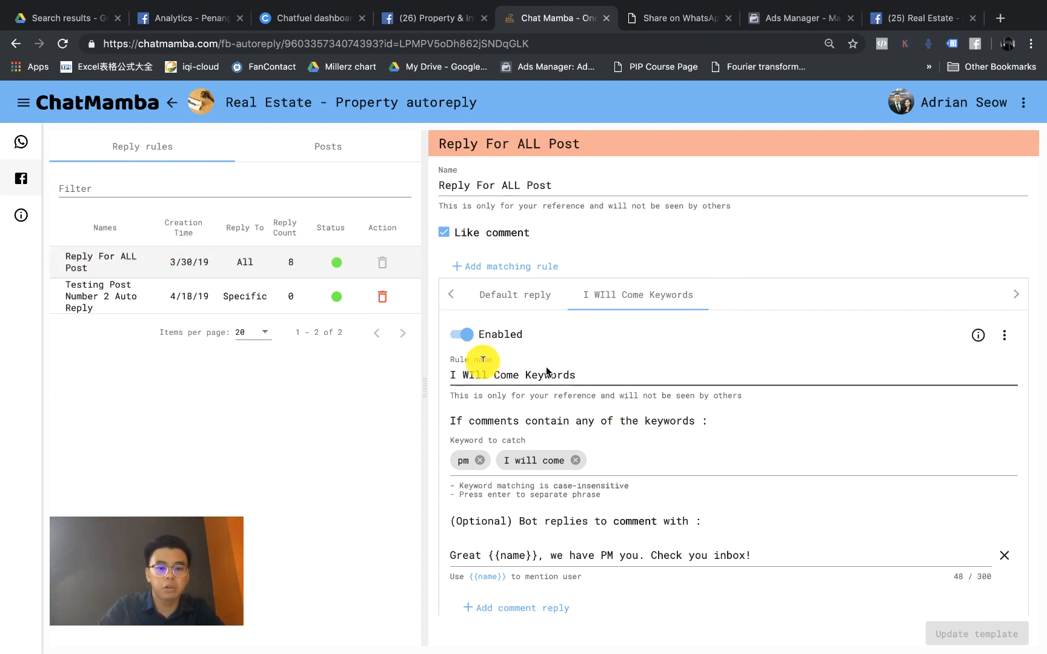
Step: Review the I WIll Come Keywords rule, which catches pm and I will come
scroll(606, 400, "down", 5)
scroll(583, 356, "up", 2)
scroll(582, 356, "up", 1)
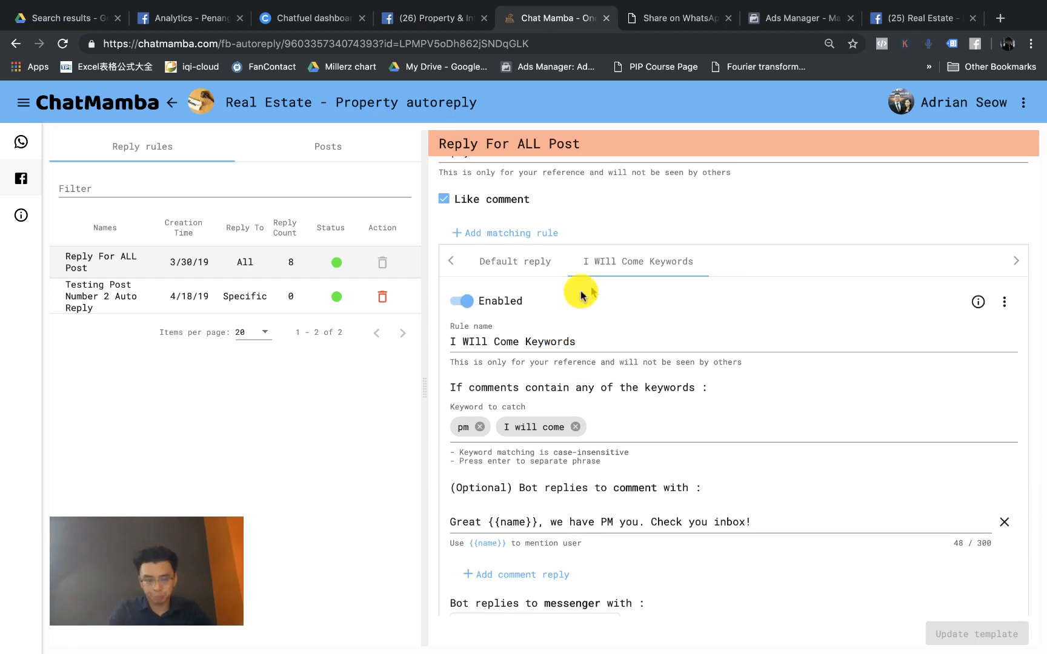
scroll(581, 291, "up", 1)
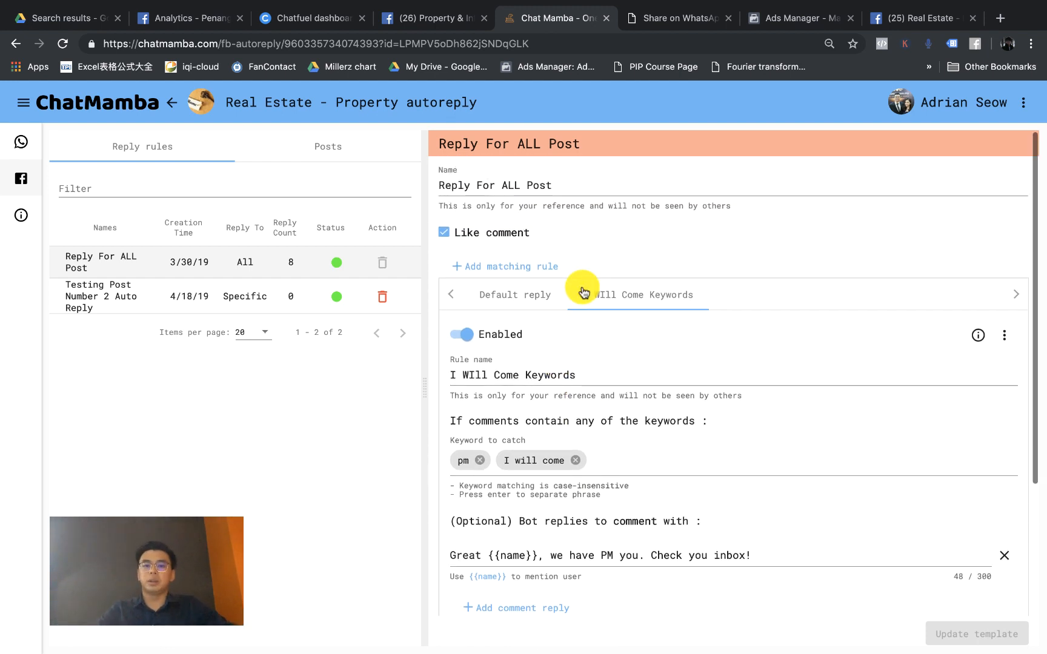
scroll(582, 290, "down", 2)
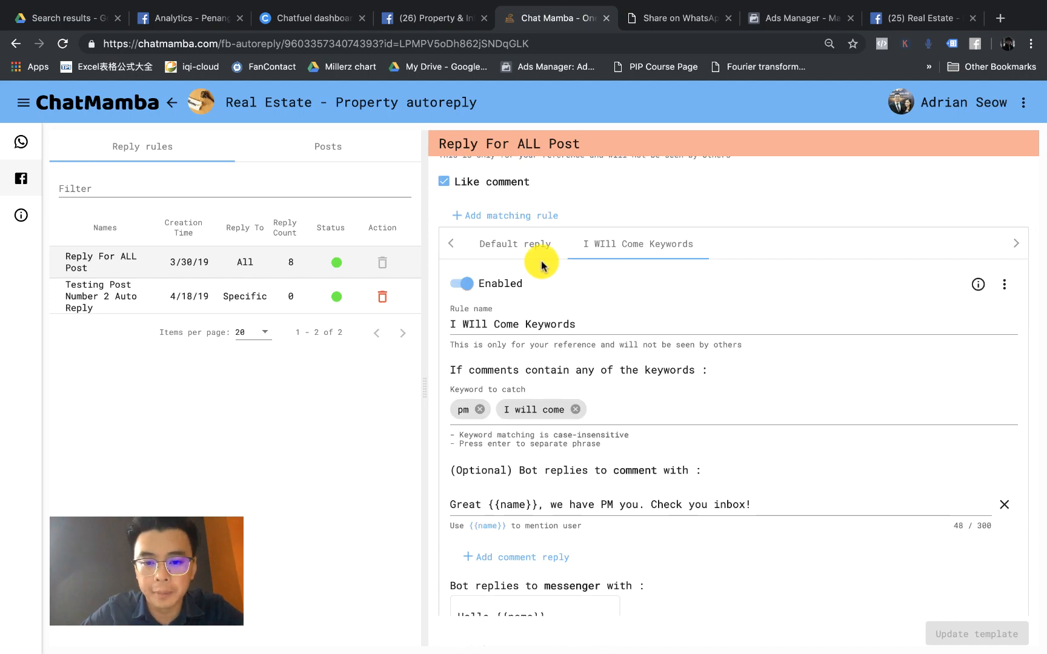
scroll(543, 257, "up", 5)
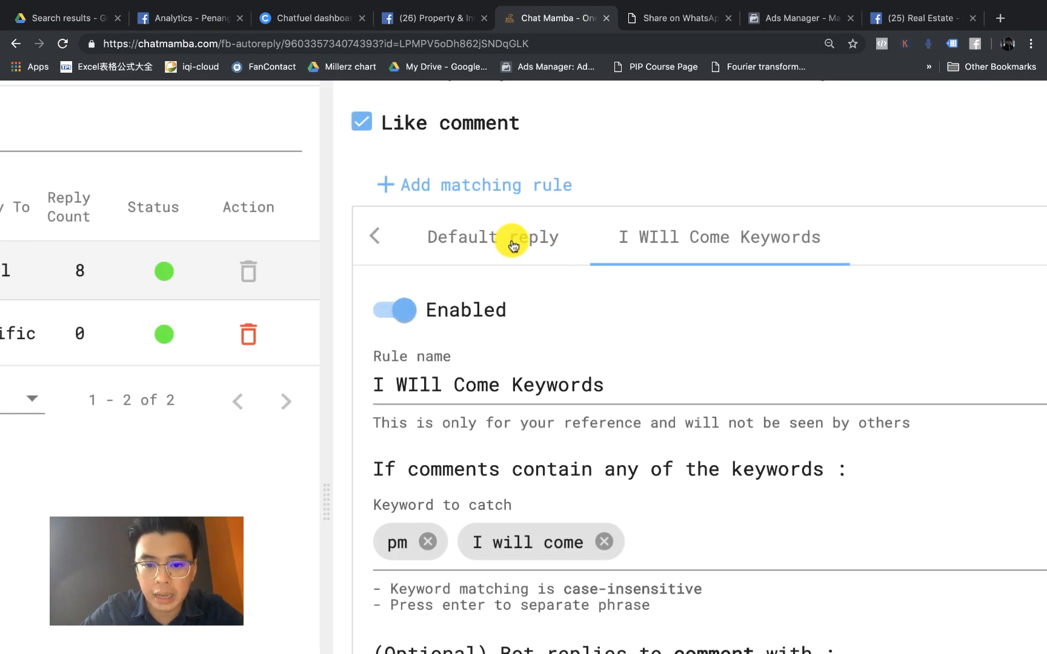
scroll(570, 267, "down", 5)
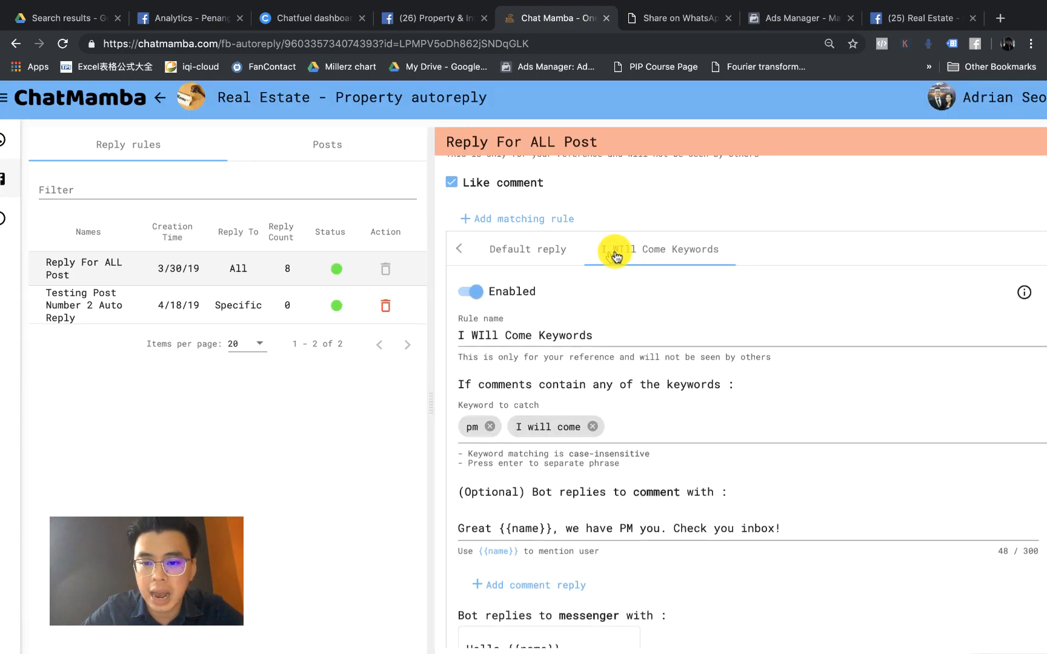
scroll(530, 370, "down", 2)
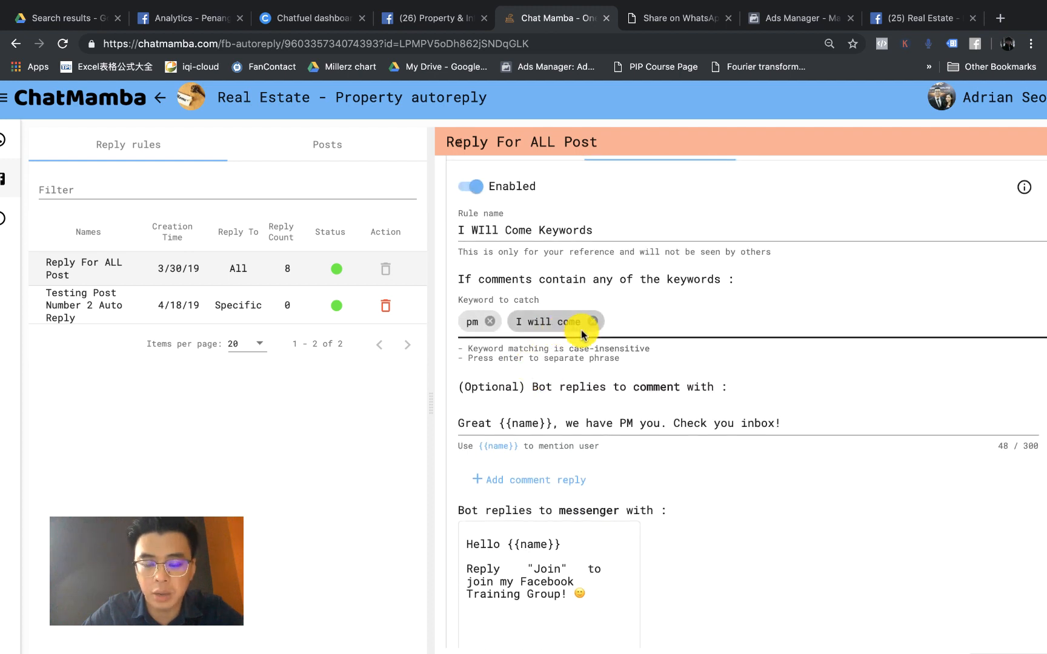
scroll(579, 331, "up", 2)
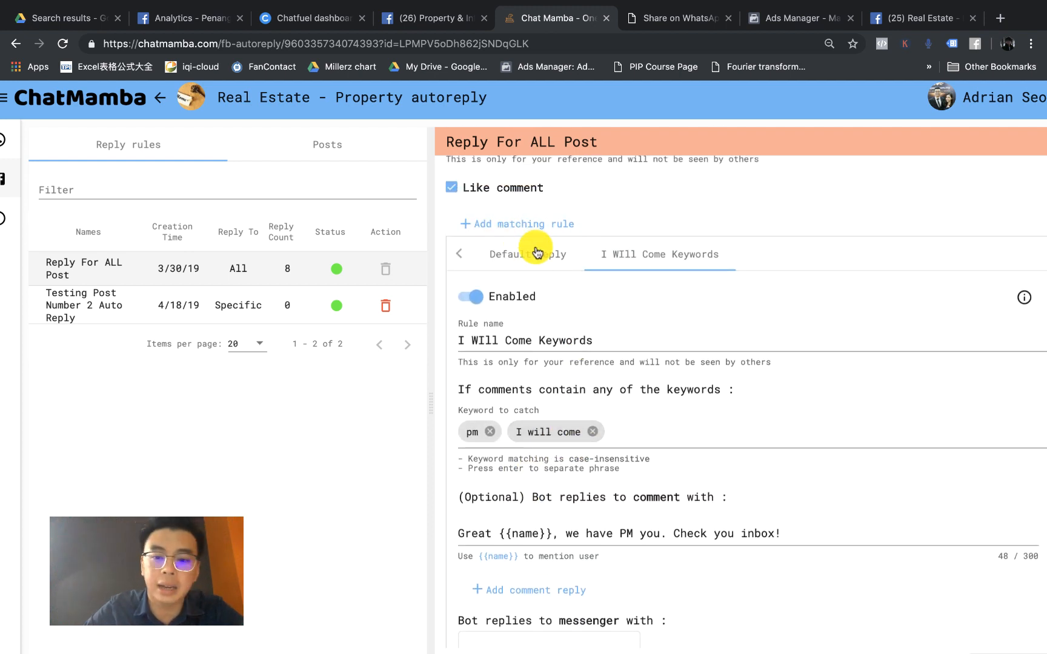
scroll(535, 247, "down", 1)
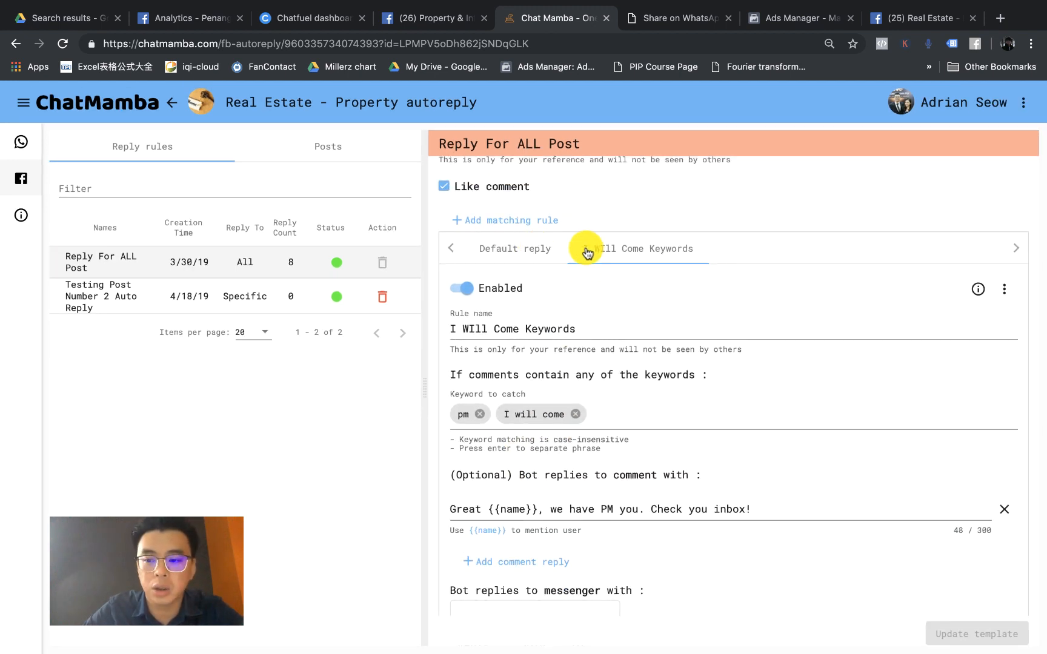
scroll(524, 227, "up", 2)
Step: Add a new matching rule to Reply For ALL Post and name it Price
left_click(519, 222)
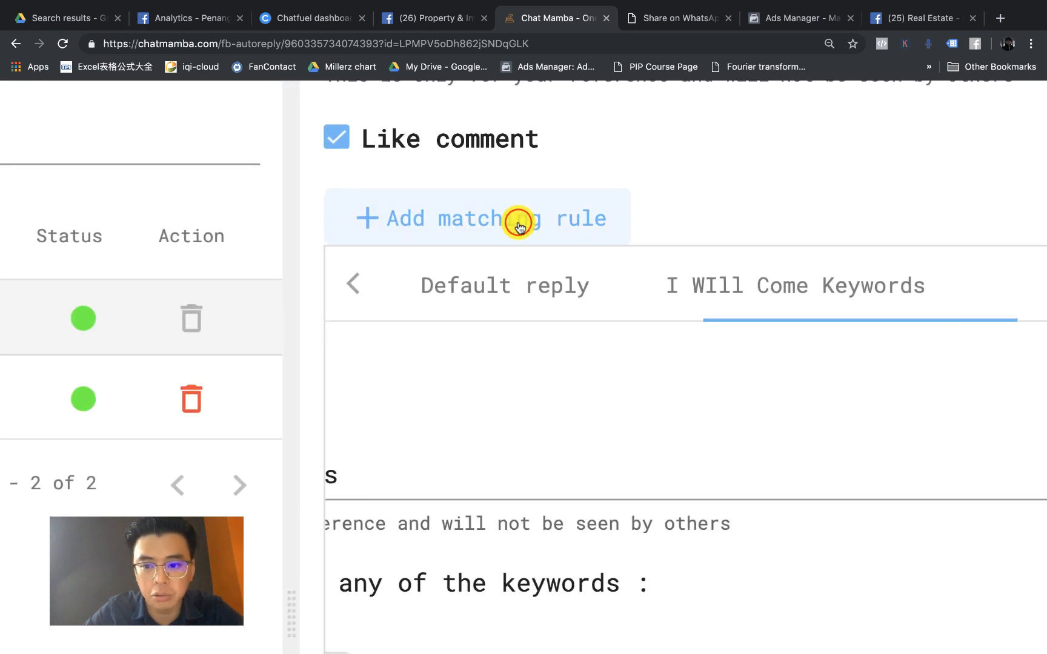
scroll(520, 227, "down", 1)
scroll(519, 226, "down", 2)
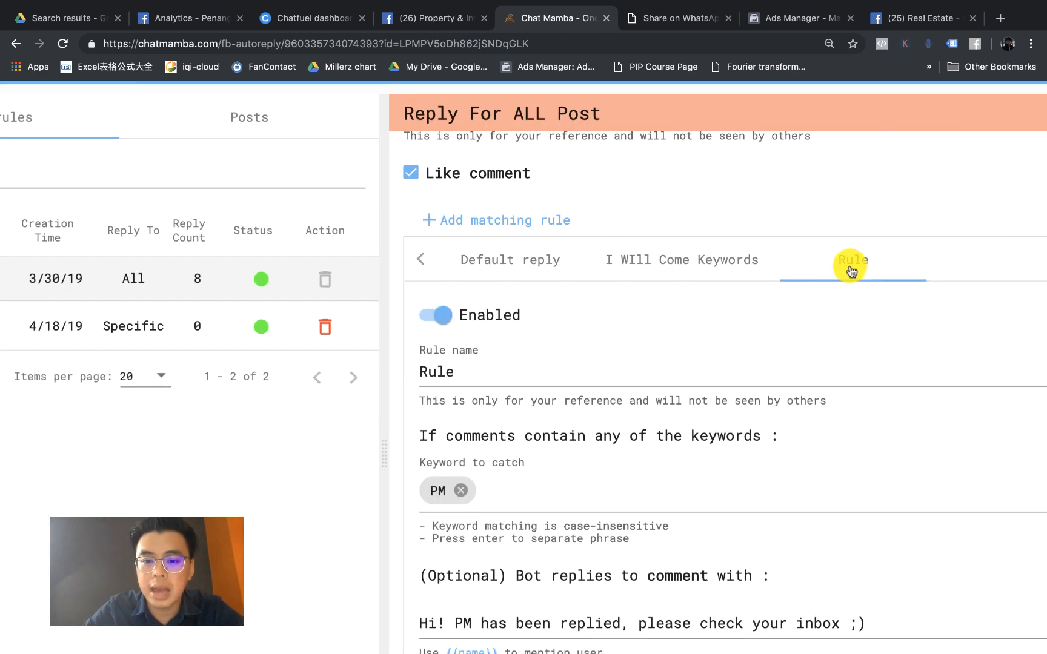
scroll(848, 266, "up", 2)
left_click(586, 366)
key("BackSpace")
key("BackSpace")
key("BackSpace")
key("BackSpace")
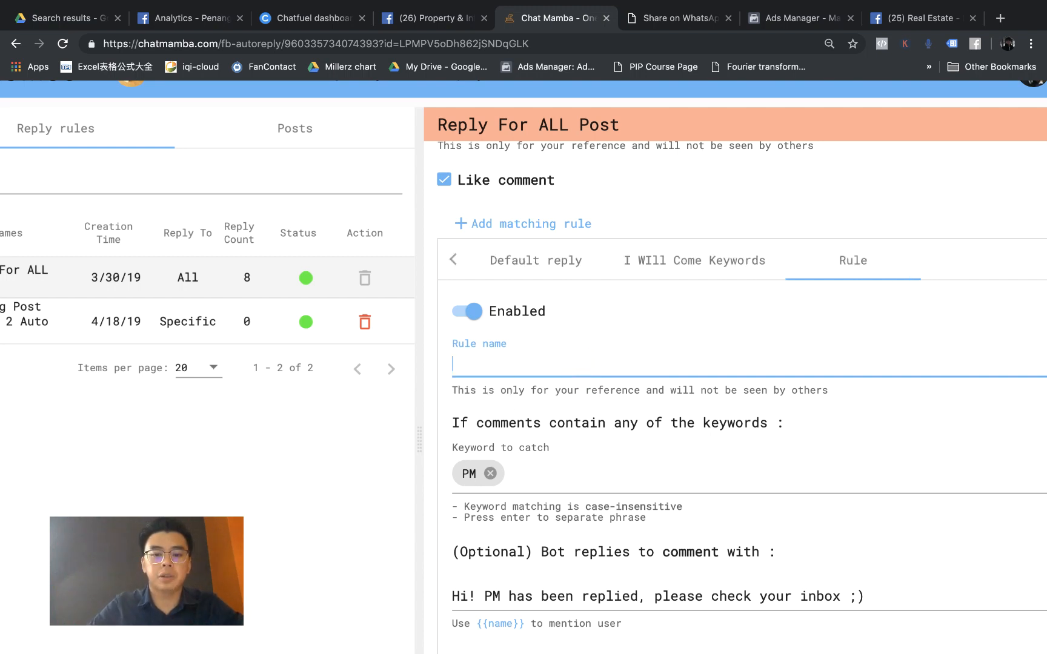
type("ce")
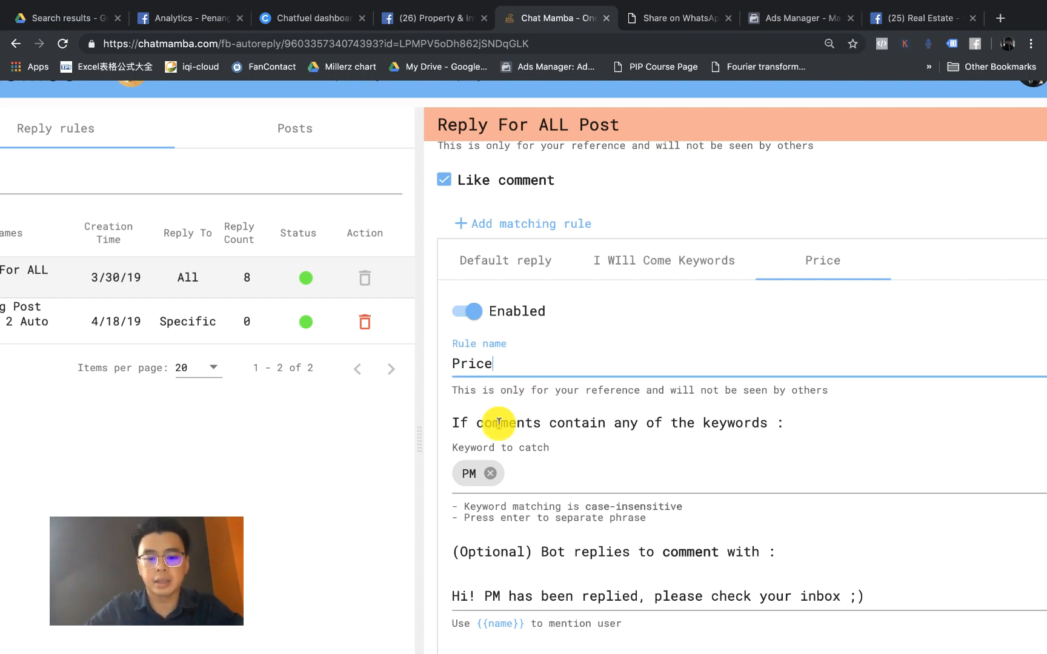
Step: Replace the rule's PM keyword with the keyword Price
left_click(507, 479)
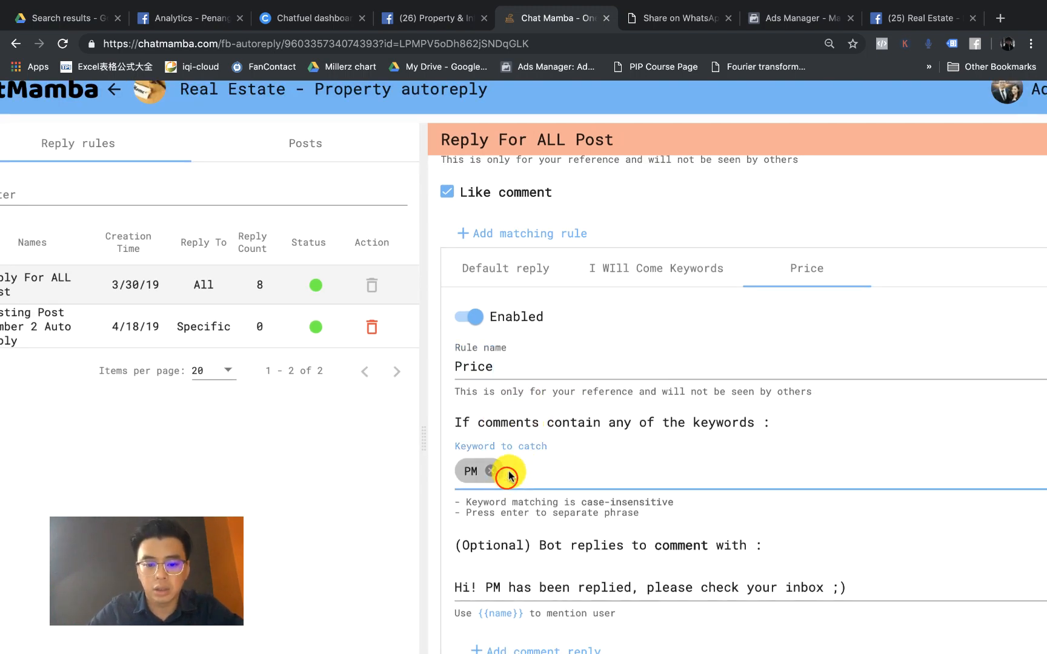
left_click(491, 474)
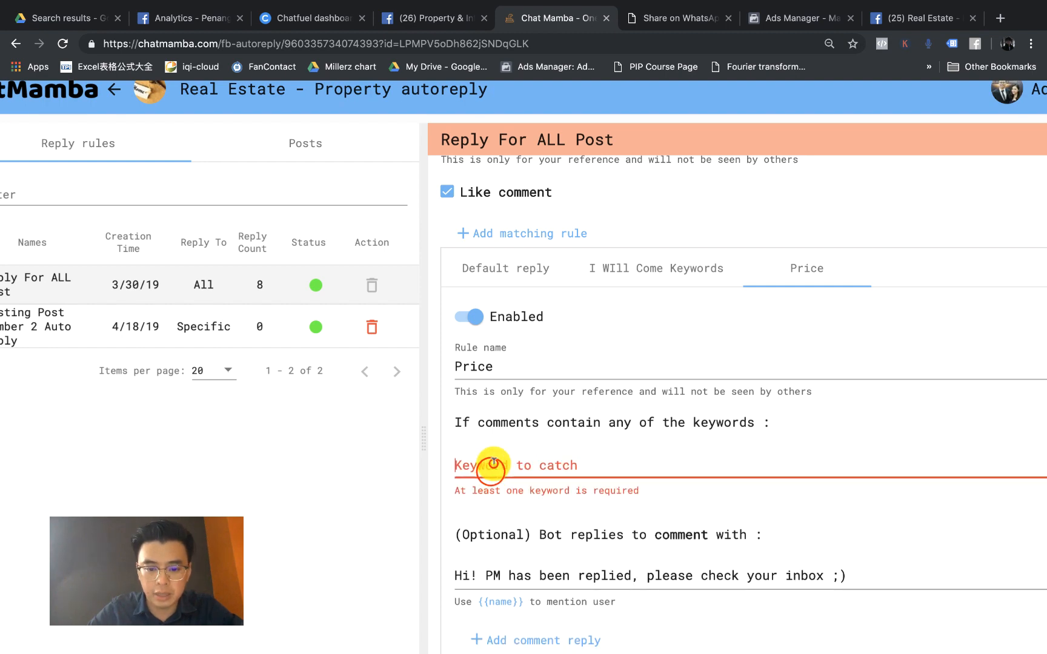
type("Price")
key("Return")
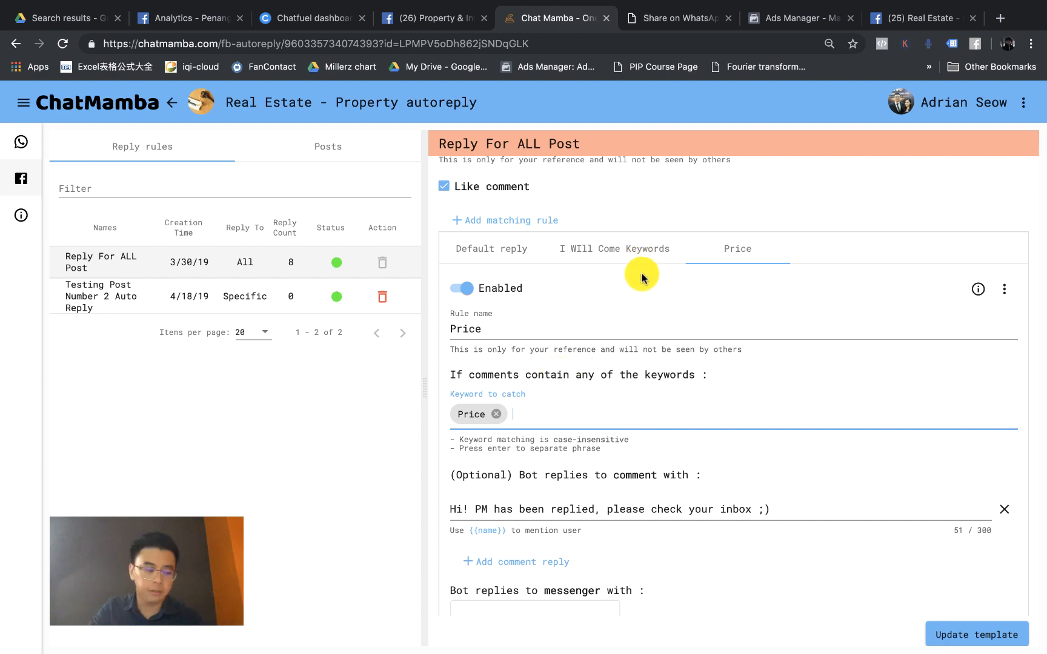
scroll(707, 248, "up", 5)
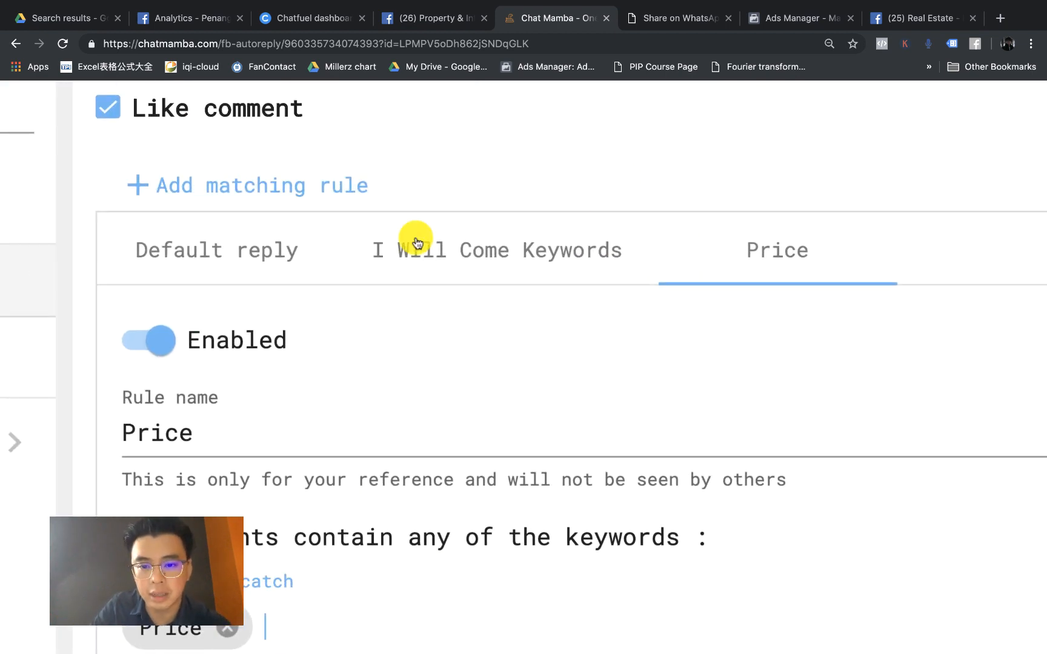
scroll(667, 251, "down", 3)
scroll(666, 254, "down", 5)
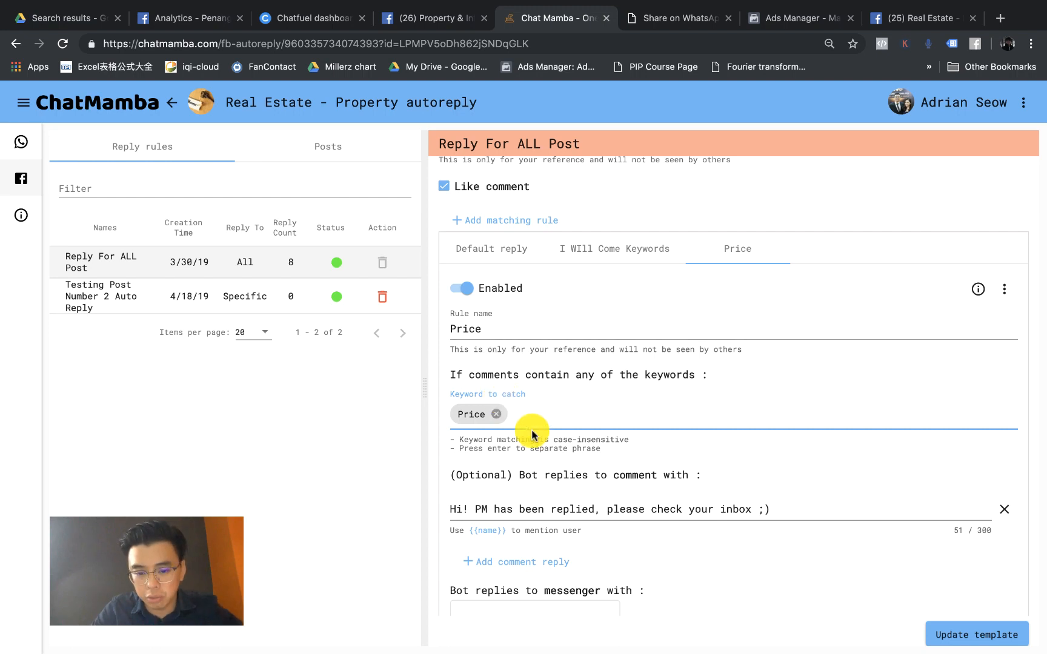
Step: Set the comment reply to 'Hi {{name}}, we have PM you our pricing details, check your inbox!'
left_click(535, 508)
key("super+a")
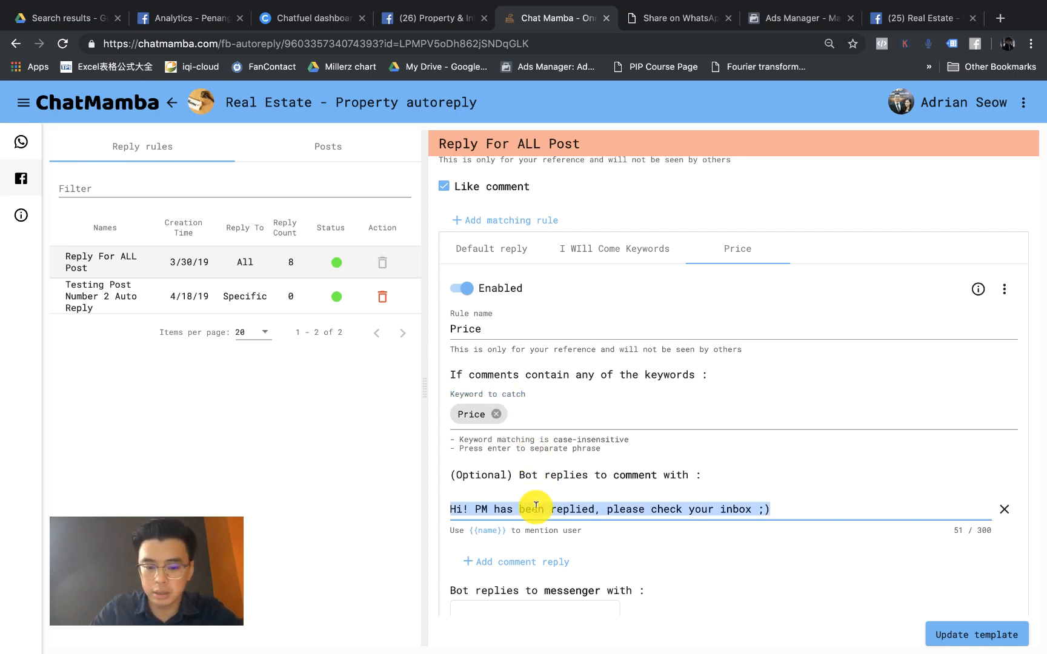
type("Hi")
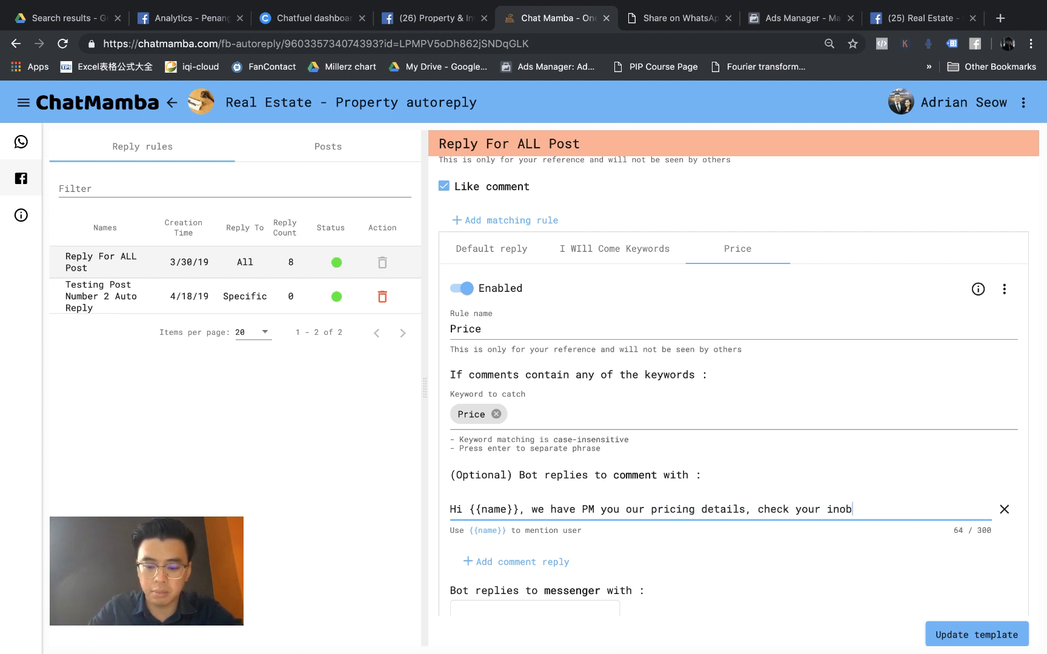
type("!")
scroll(630, 537, "down", 3)
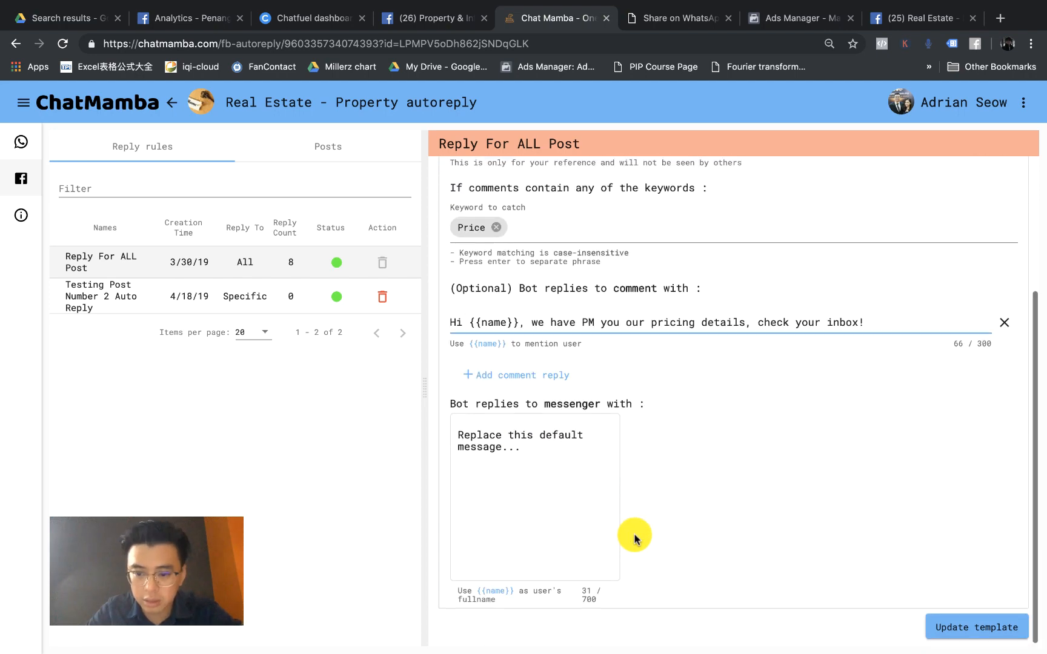
Step: Set the Messenger reply to 'Hi {{name}}, Reply "Price" to get our pricing and packages' and update the template
left_click(563, 491)
key("super+a")
type("Hi,")
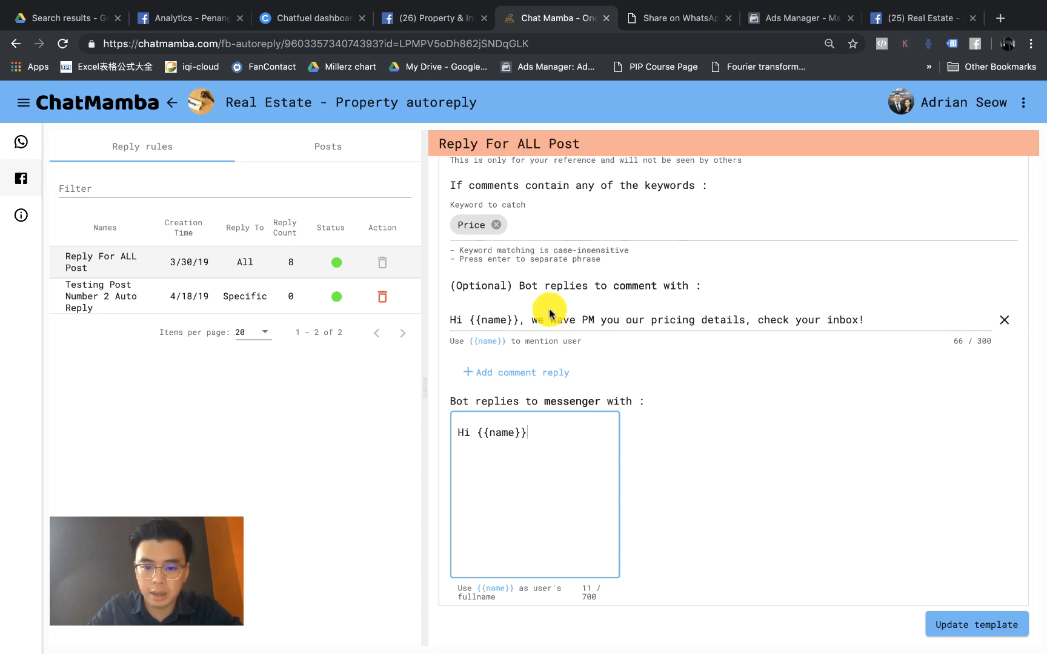
left_click(545, 446)
type(",")
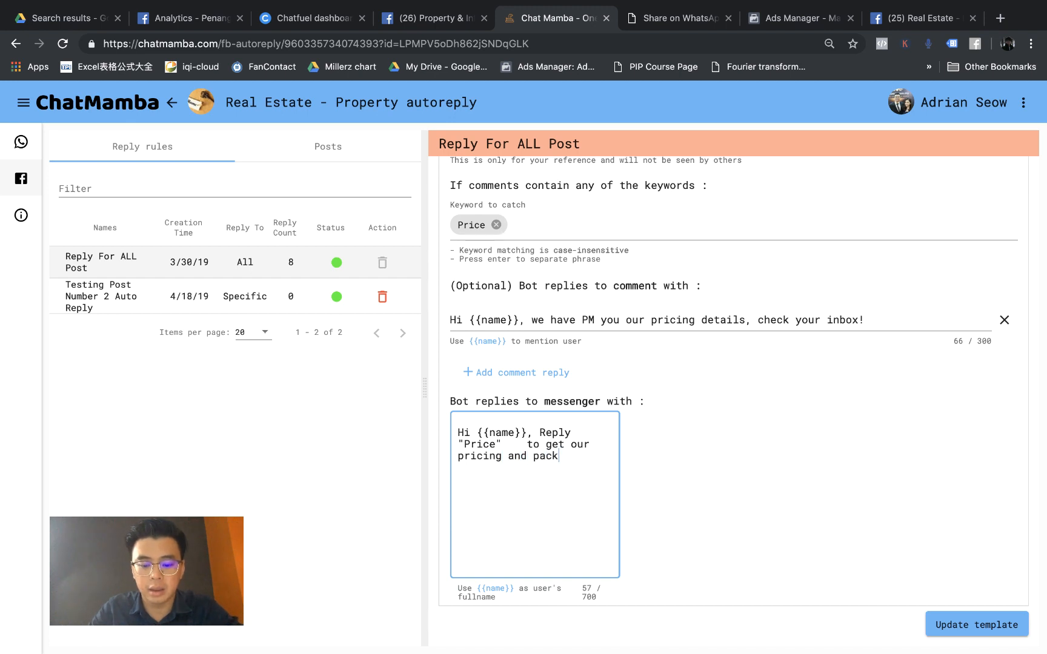
left_click(584, 429)
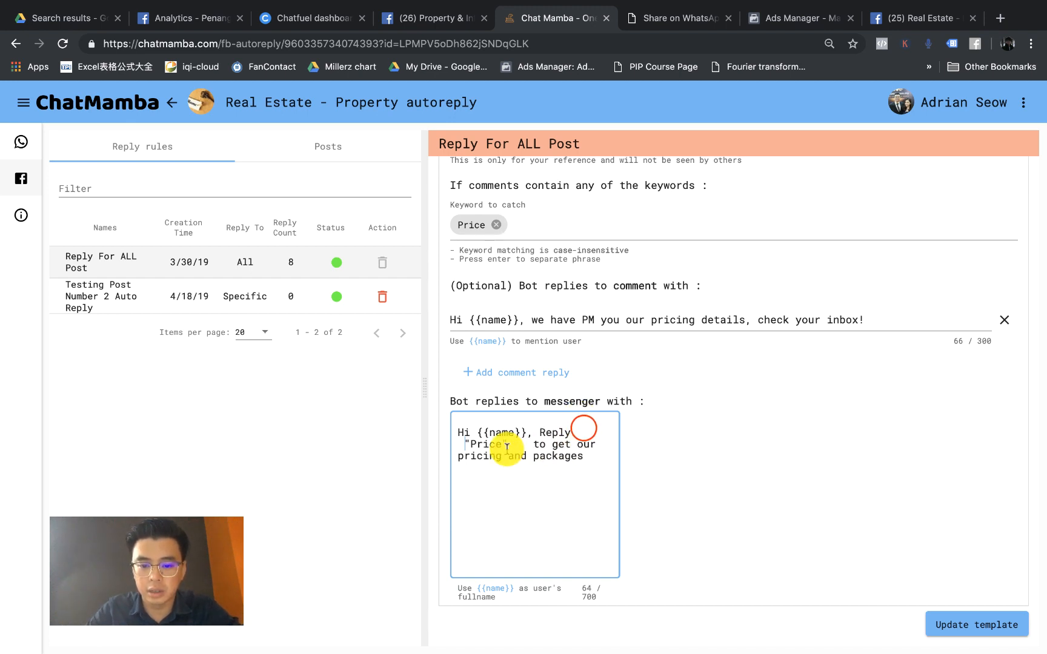
left_click(508, 447, "shift")
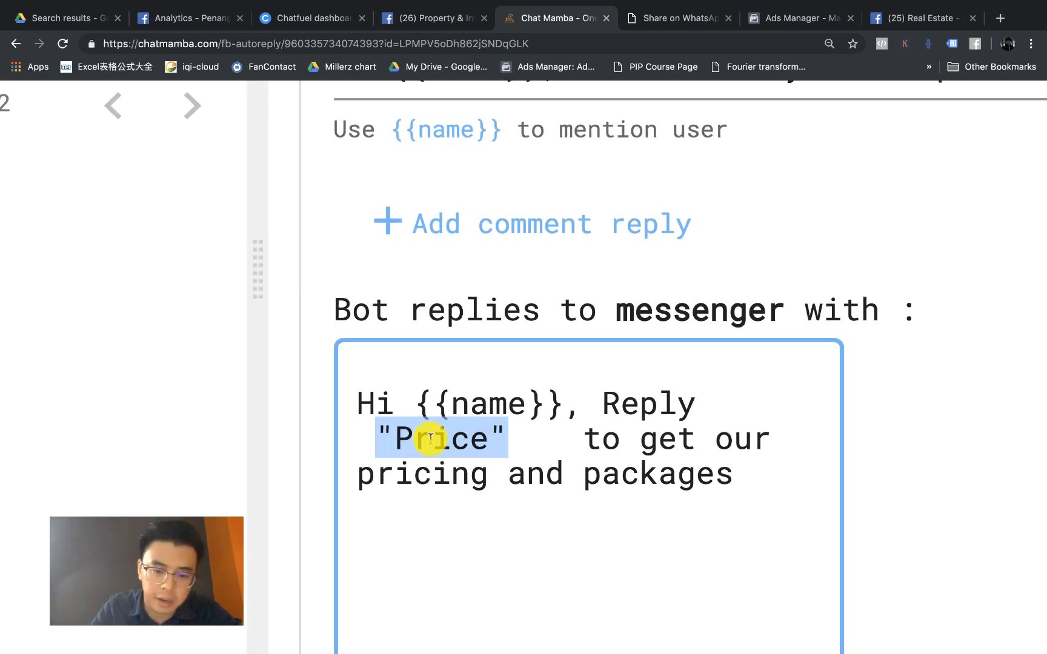
left_click(717, 429)
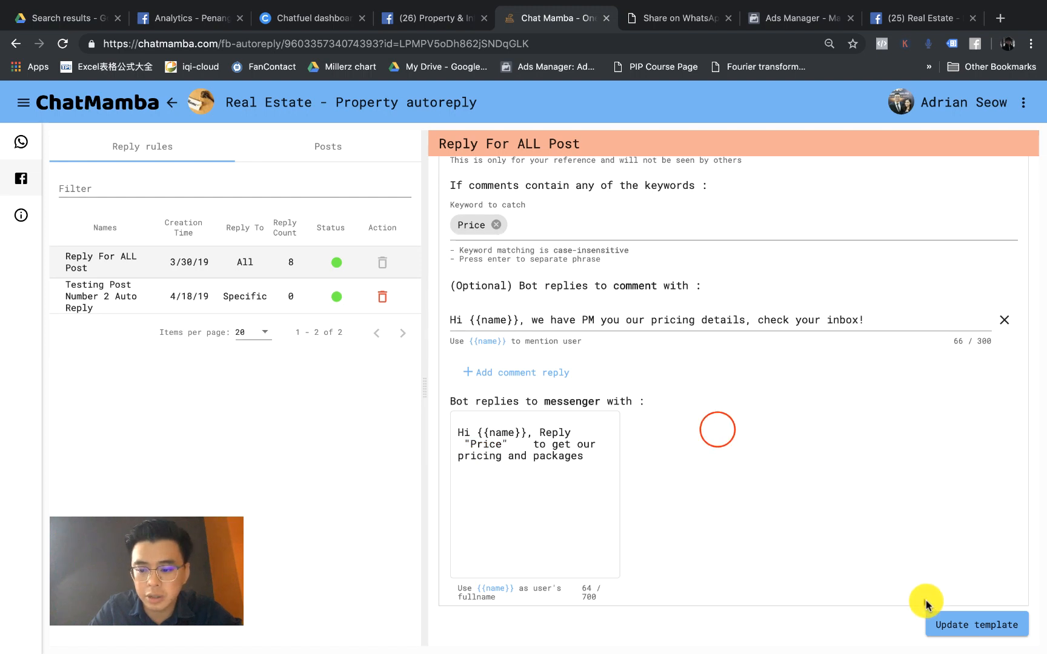
left_click(936, 624)
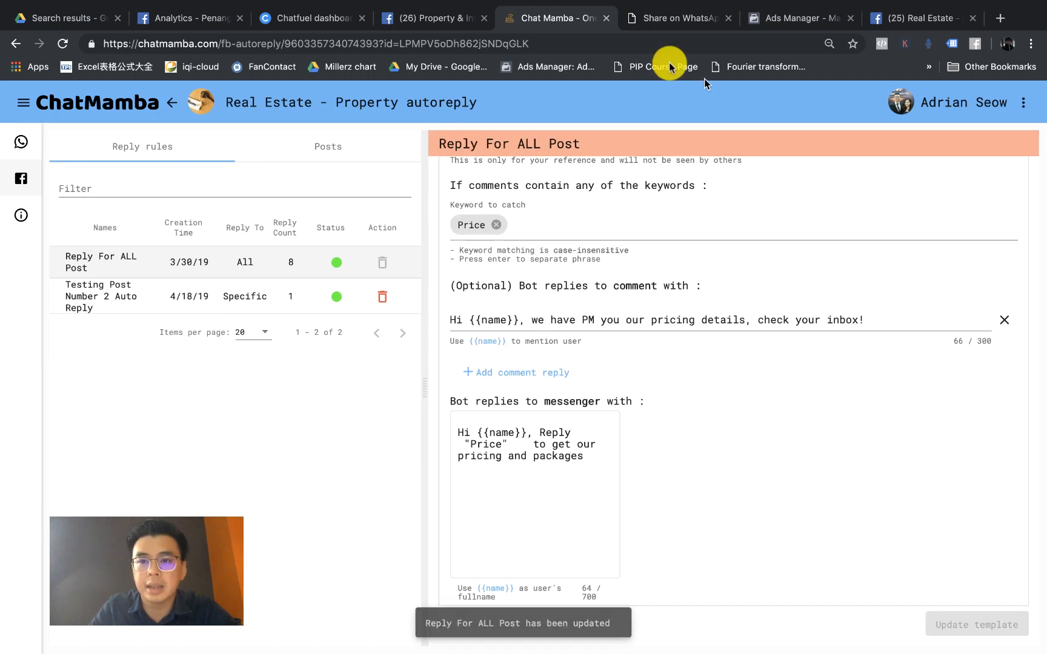
Step: On Facebook, reset the zoom and close the post popup and the Messenger chat
left_click(901, 25)
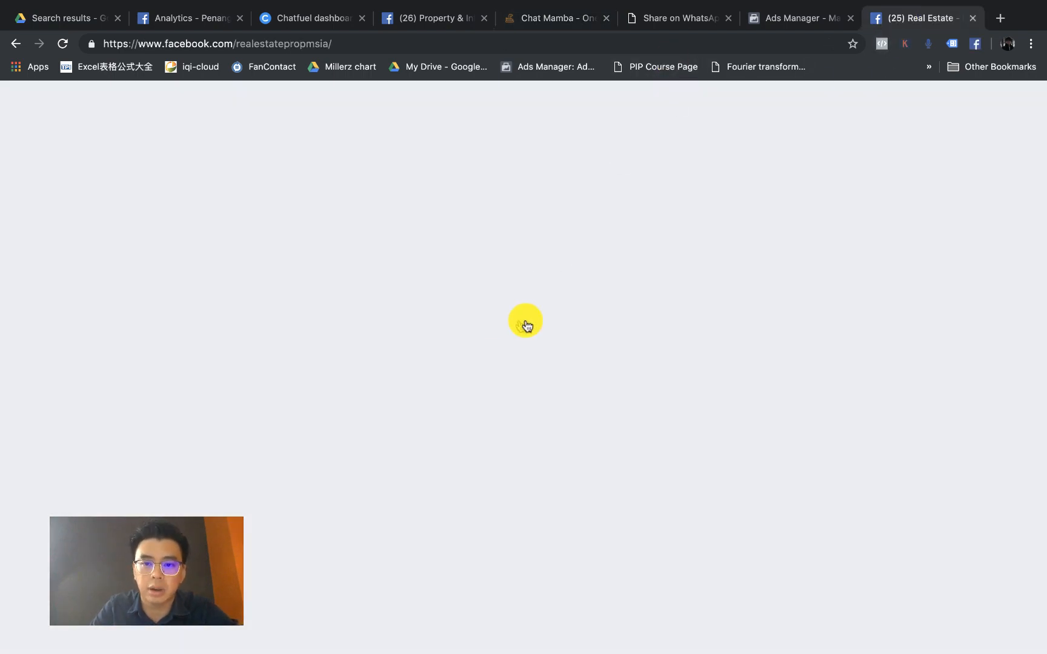
key("super+0")
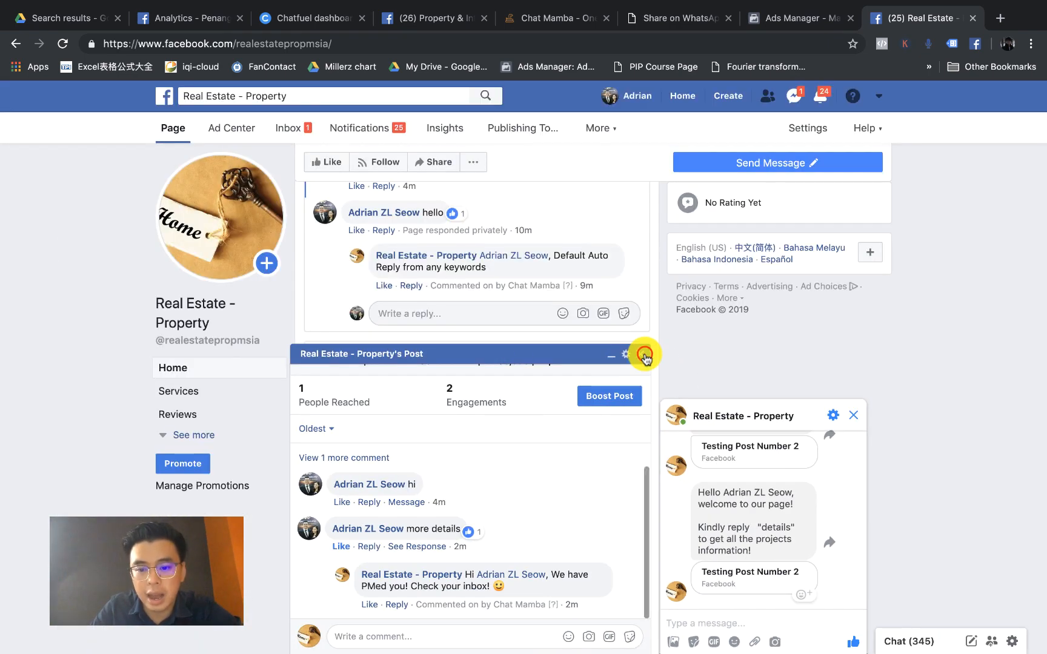
left_click(640, 354)
left_click(853, 416)
scroll(615, 388, "up", 5)
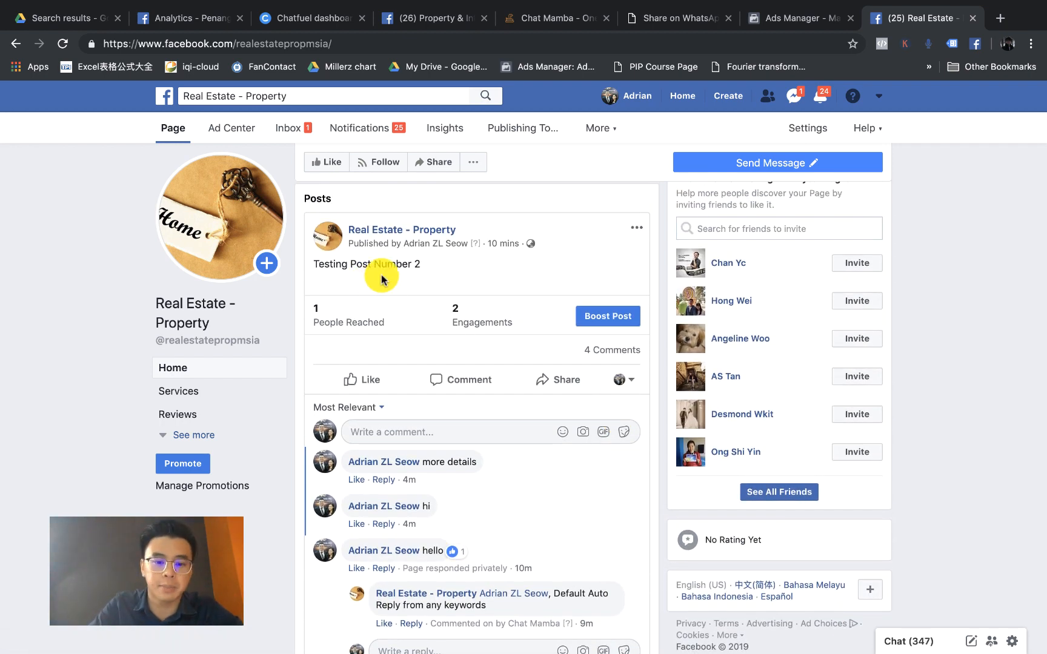
scroll(420, 312, "down", 10)
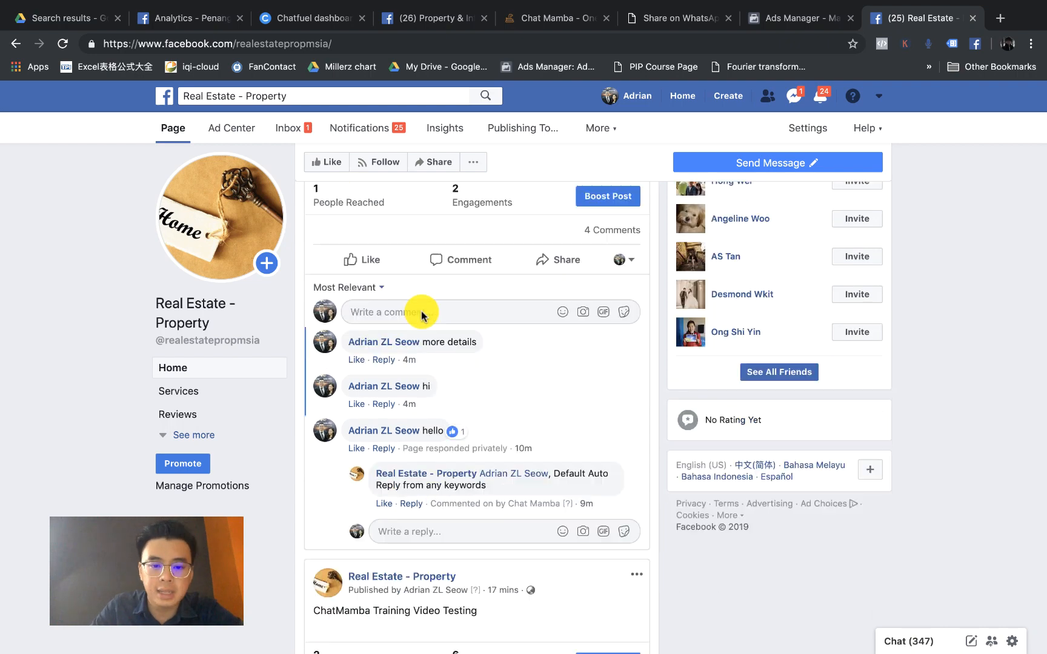
scroll(424, 285, "up", 3)
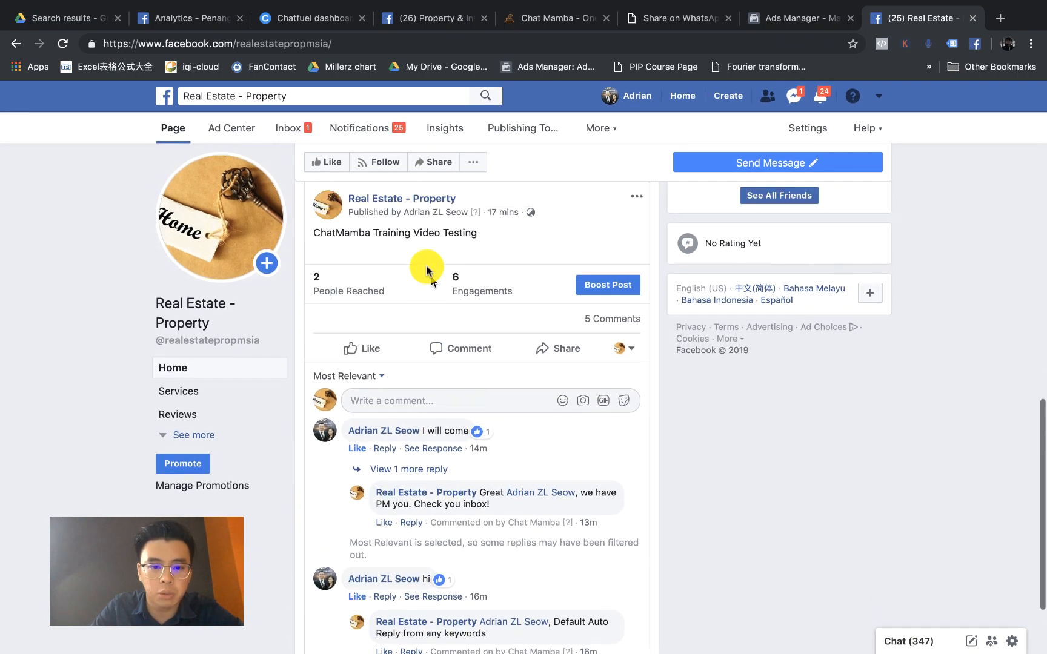
scroll(449, 306, "up", 5)
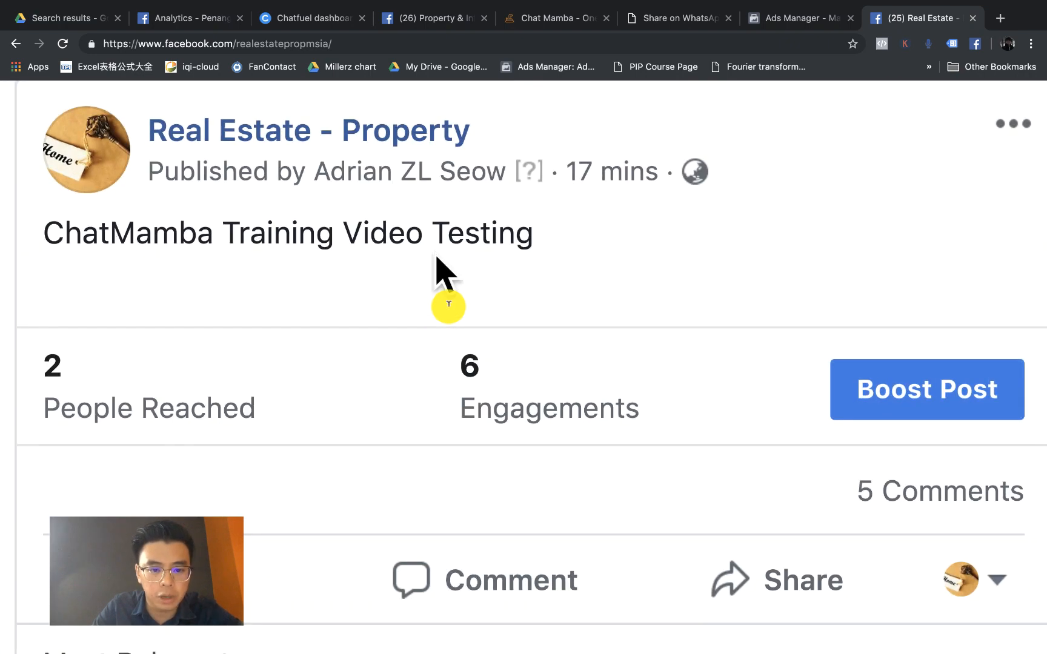
scroll(456, 246, "down", 5)
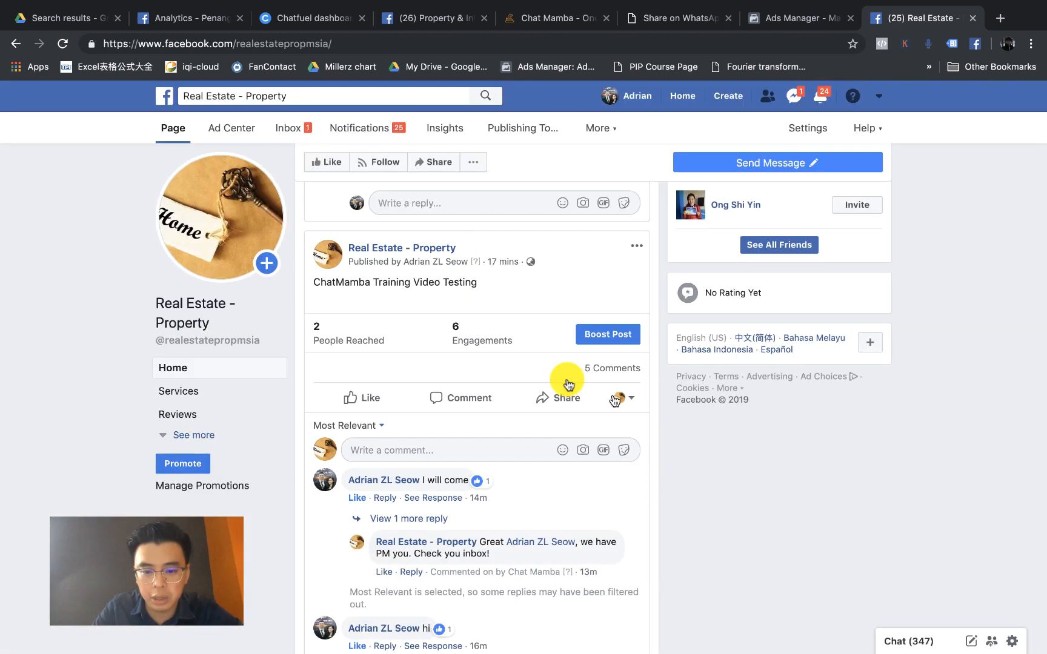
Step: Comment 'price' on the ChatMamba Training Video Testing post as the personal profile
left_click(632, 401)
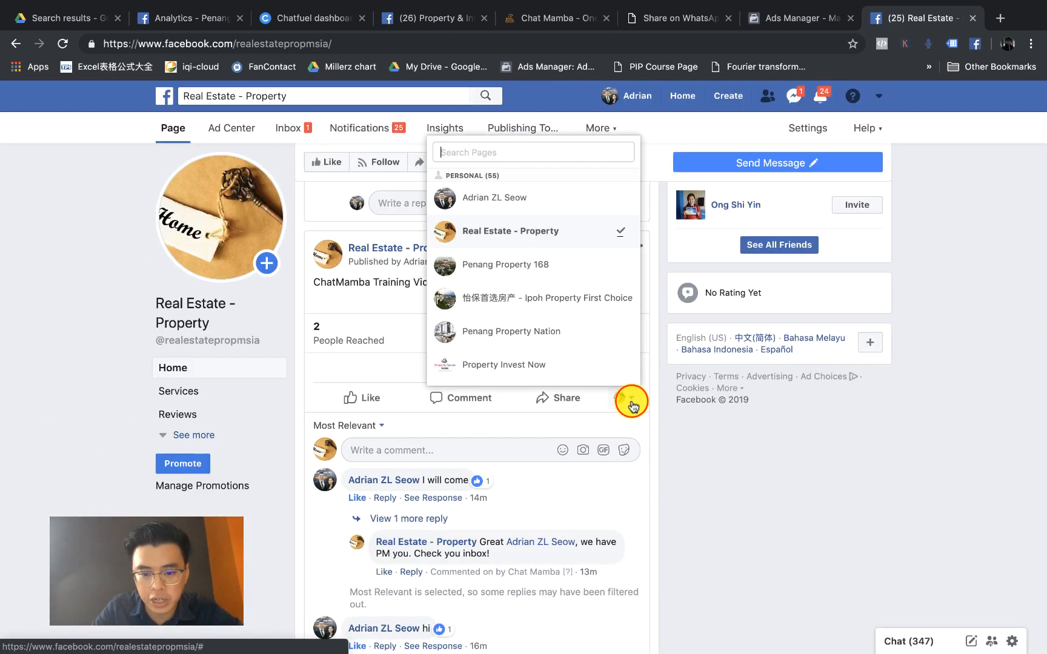
left_click(503, 205)
scroll(479, 229, "down", 3)
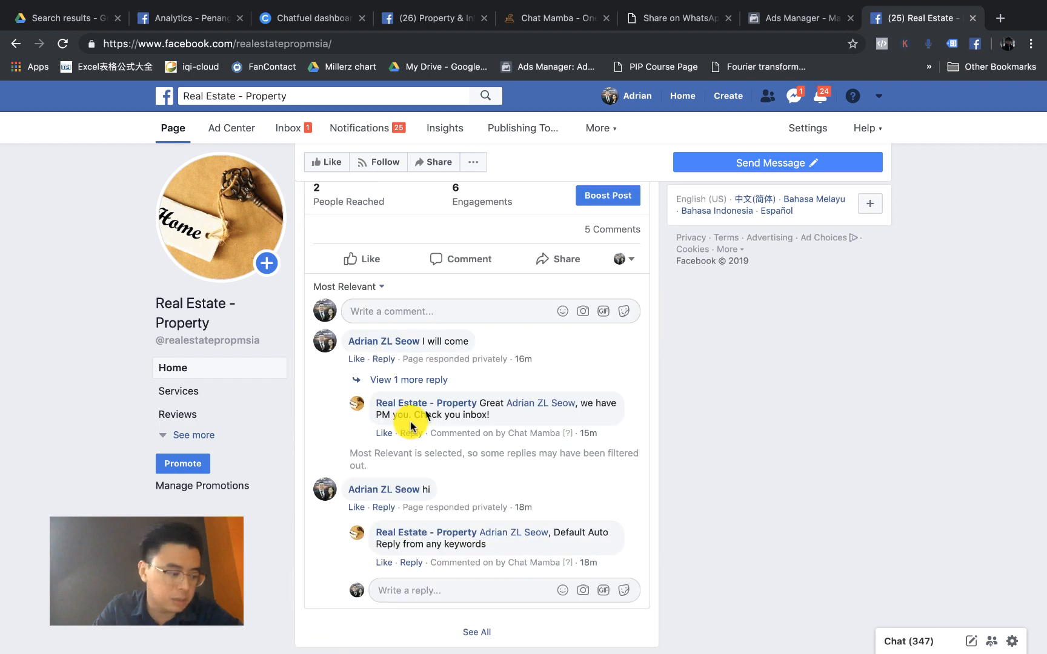
left_click(470, 313)
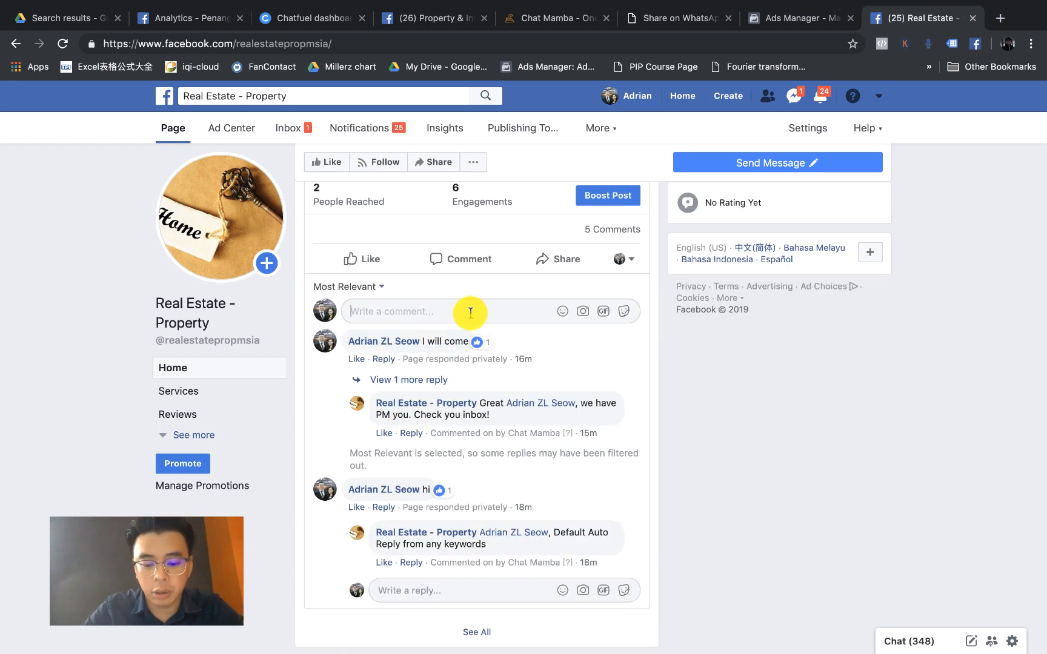
type("price")
key("Return")
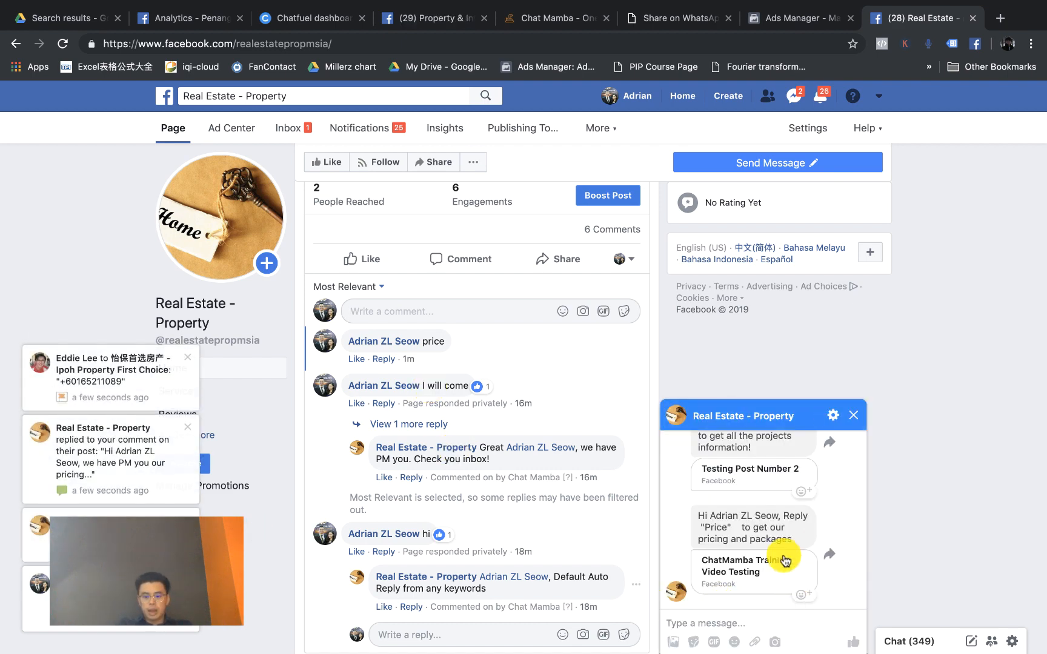
Step: Check the automatic pricing replies, dismiss the notification, and glance back at ChatMamba's settings
scroll(785, 551, "up", 5)
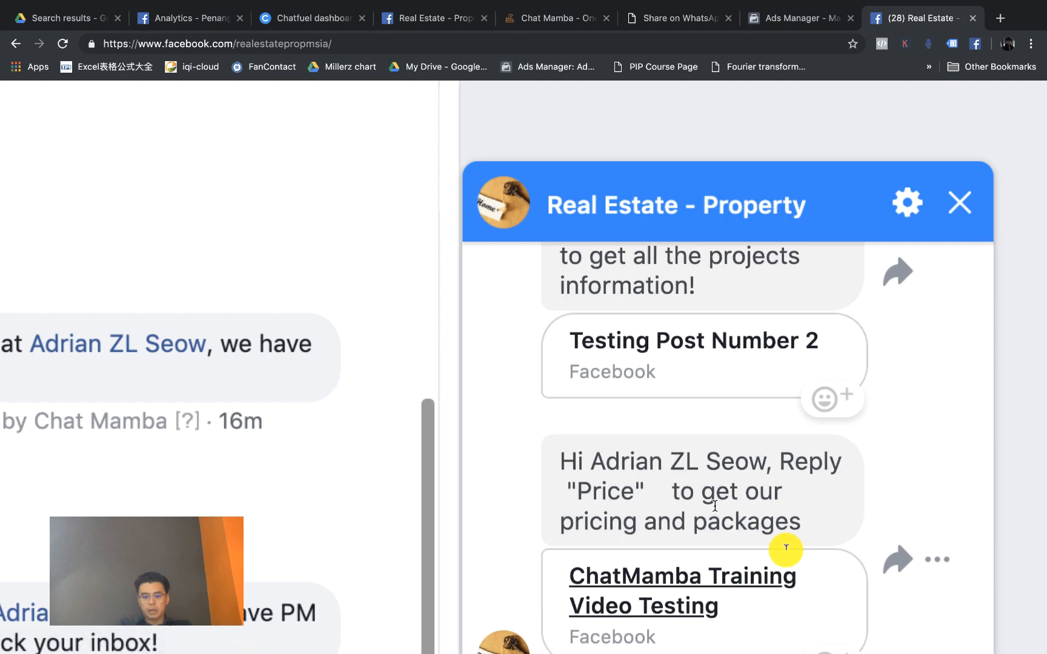
scroll(661, 519, "down", 5)
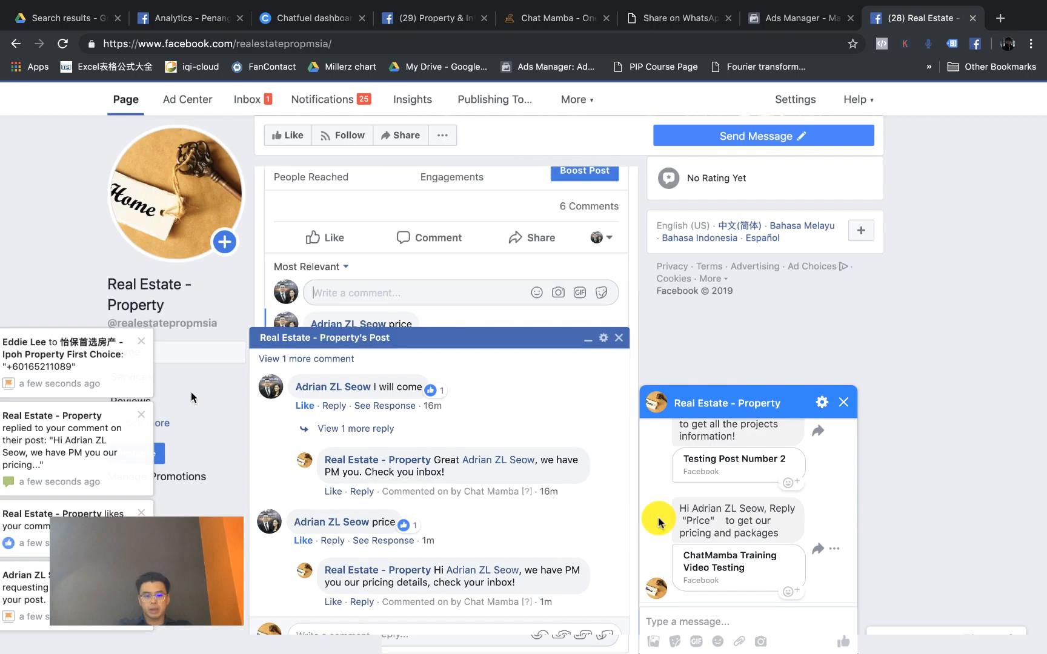
left_click(141, 337)
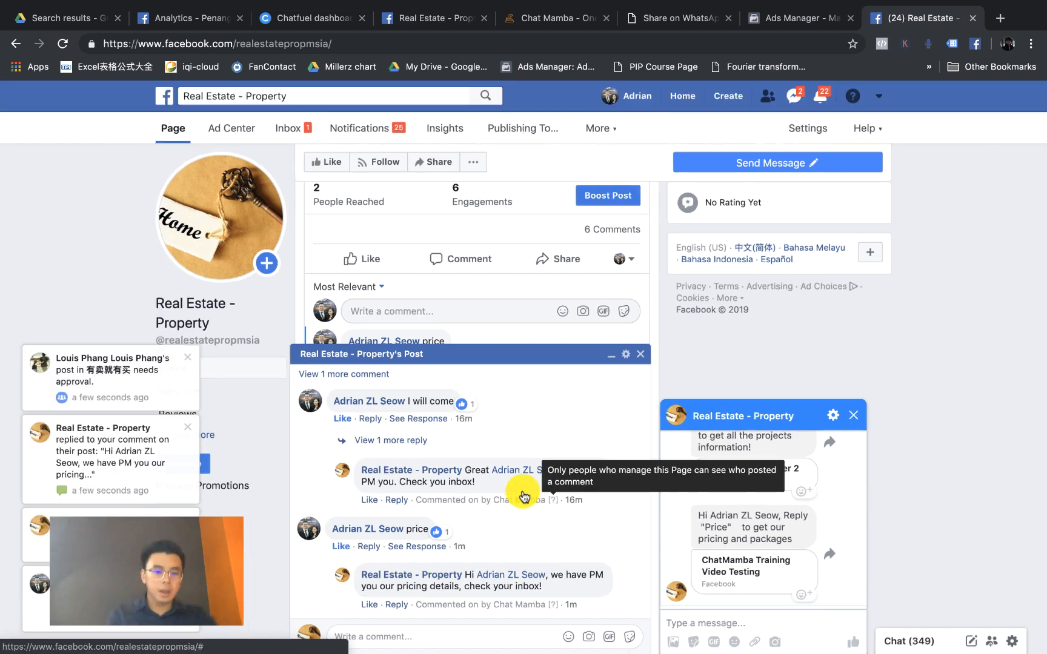
left_click(545, 17)
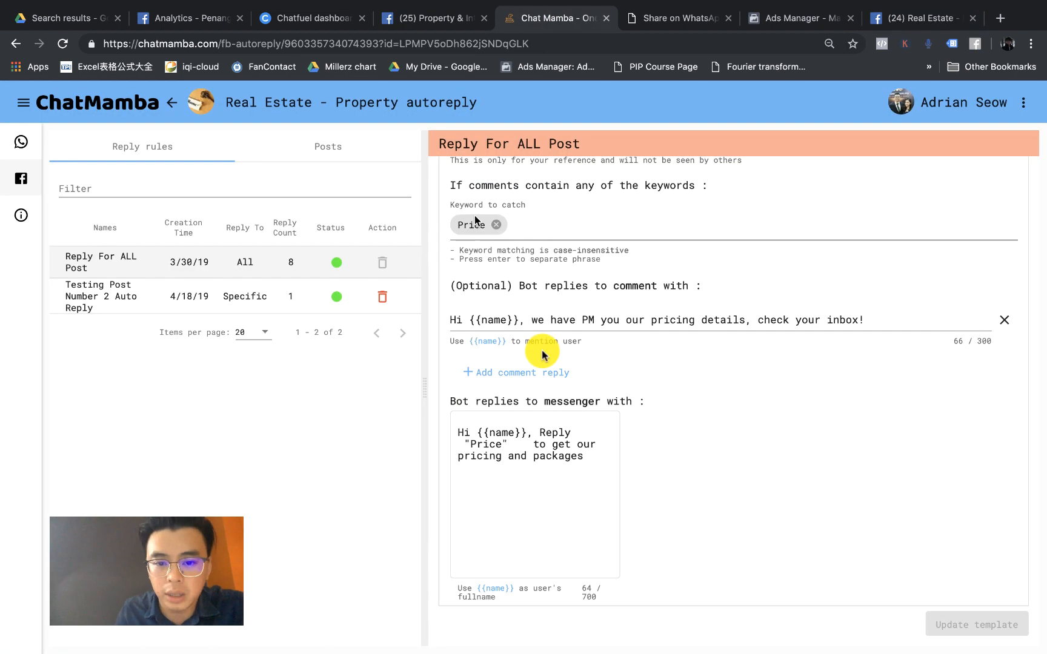
scroll(478, 228, "up", 2)
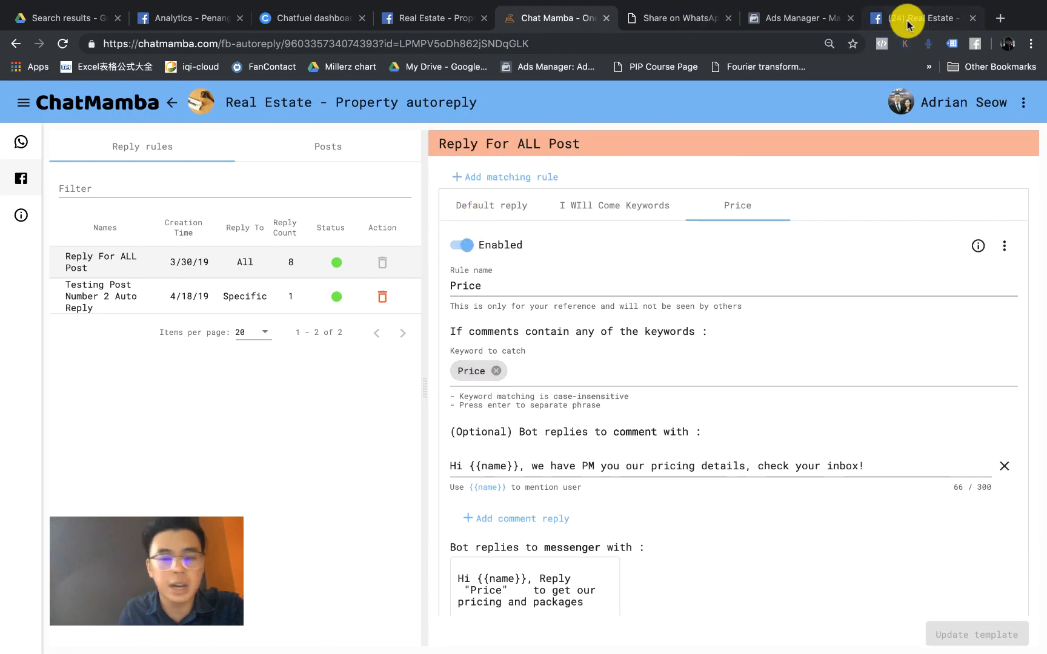
left_click(897, 17)
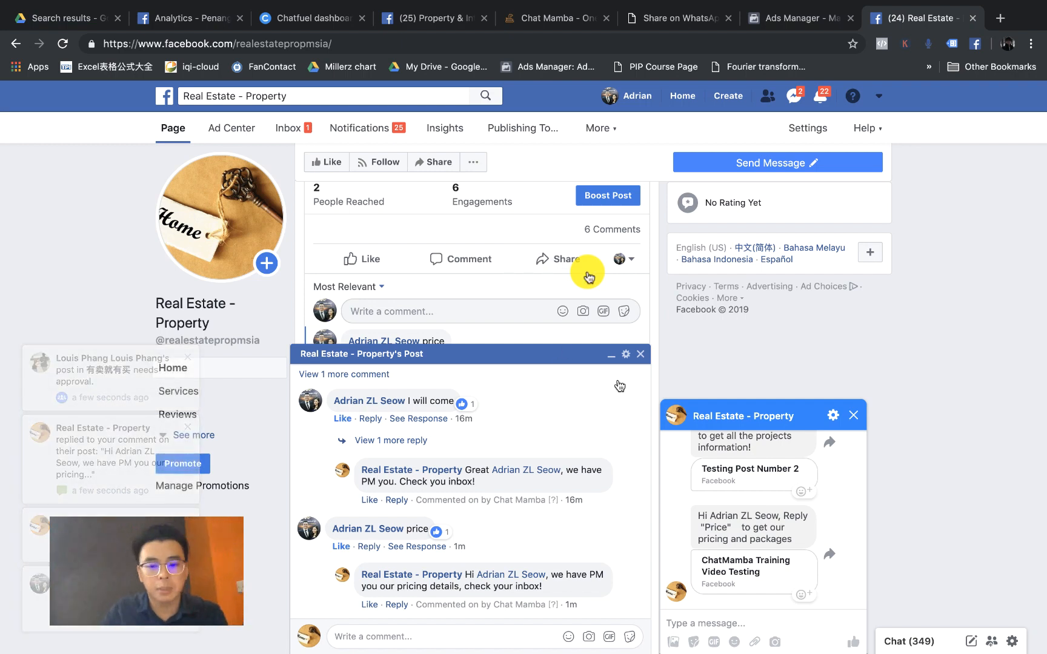
Step: Comment 'what is the price' on the training video post
left_click(639, 355)
left_click(474, 311)
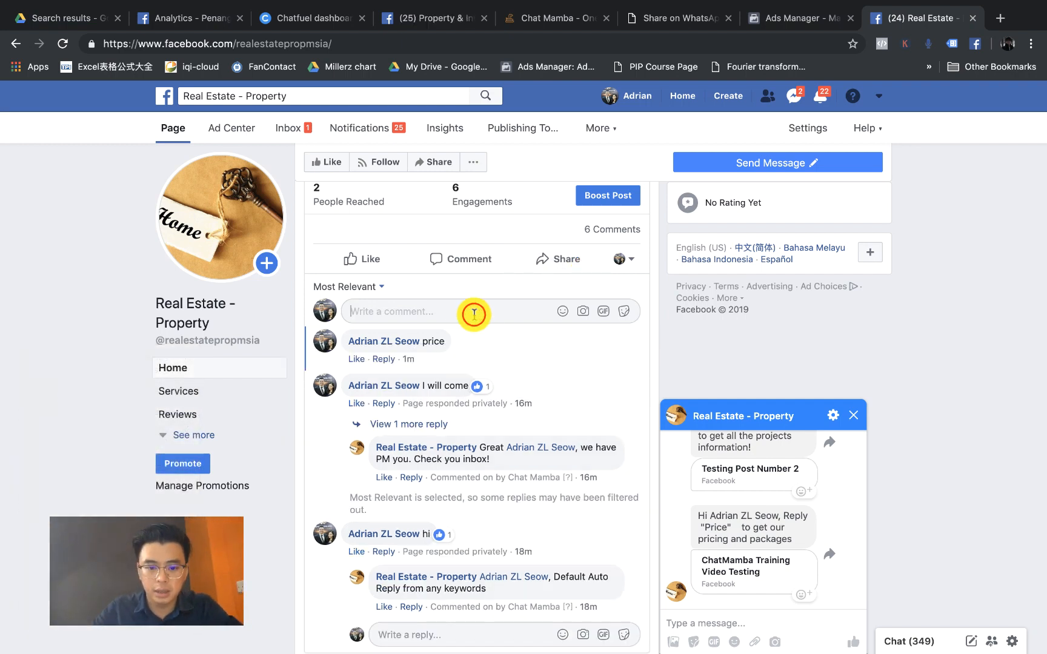
type("what is")
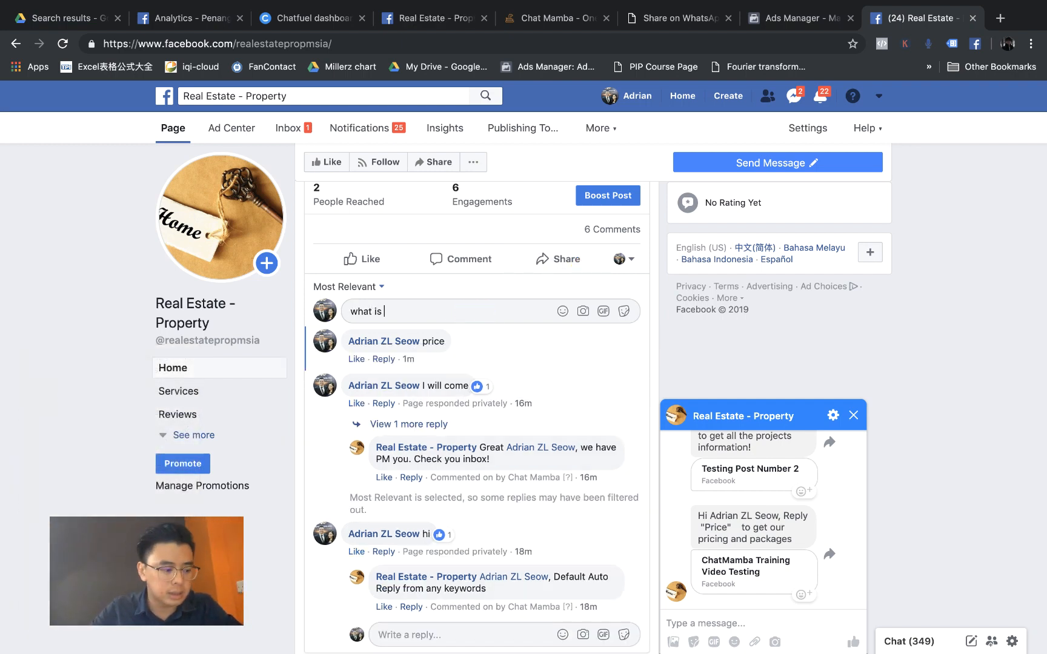
type(" the price")
key("Return")
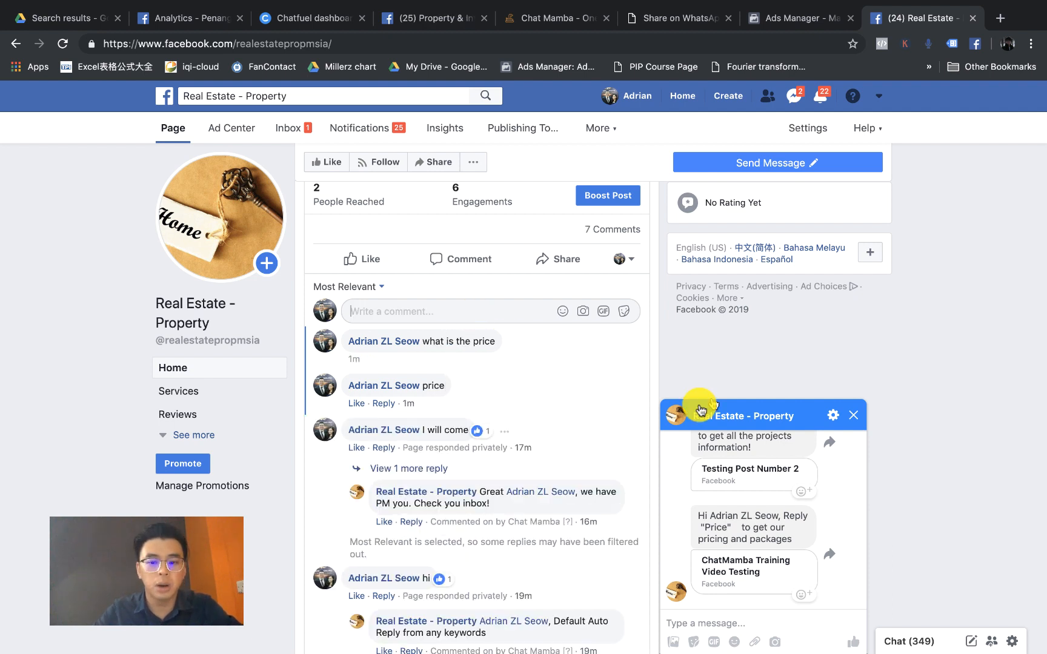
Step: Close the chat, view the bot's pricing reply in the comment thread, and return to ChatMamba
left_click(855, 421)
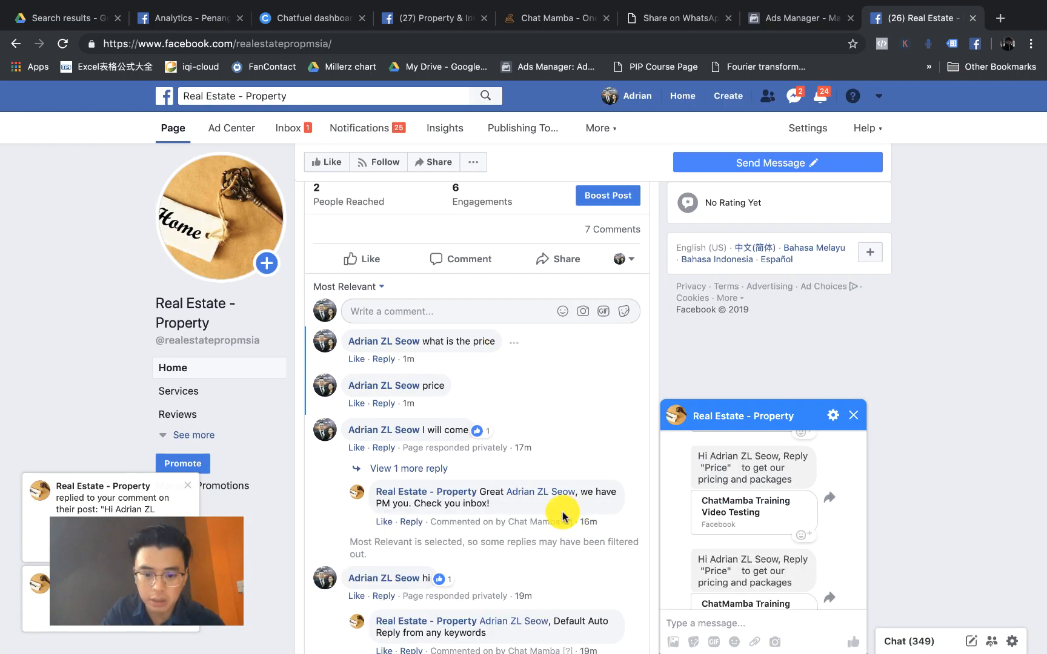
left_click(563, 512)
scroll(476, 535, "up", 5)
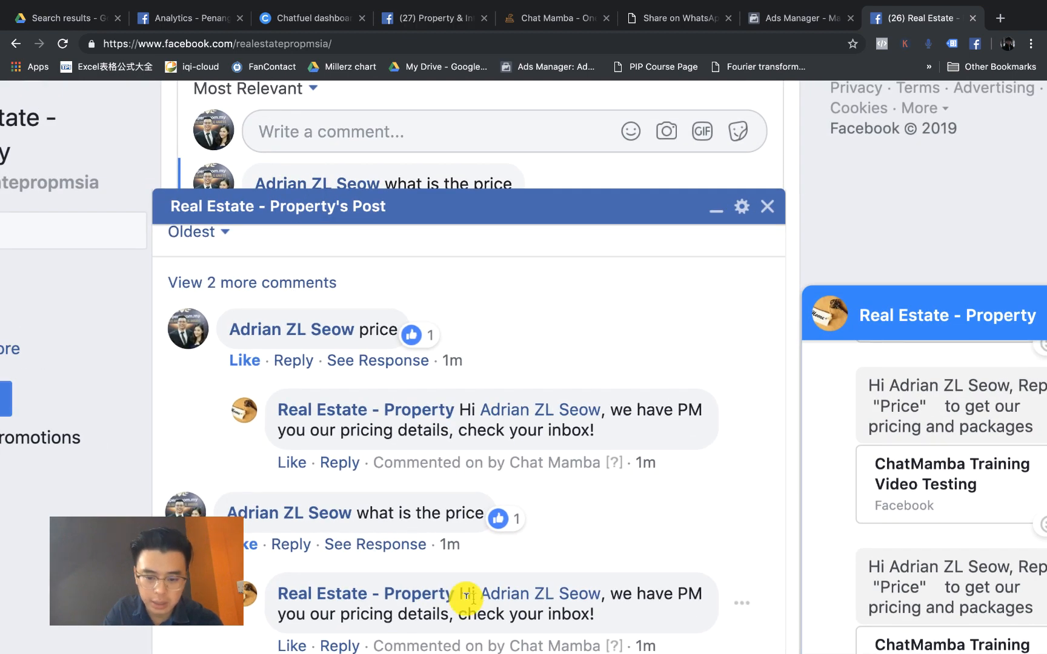
scroll(536, 633, "down", 5)
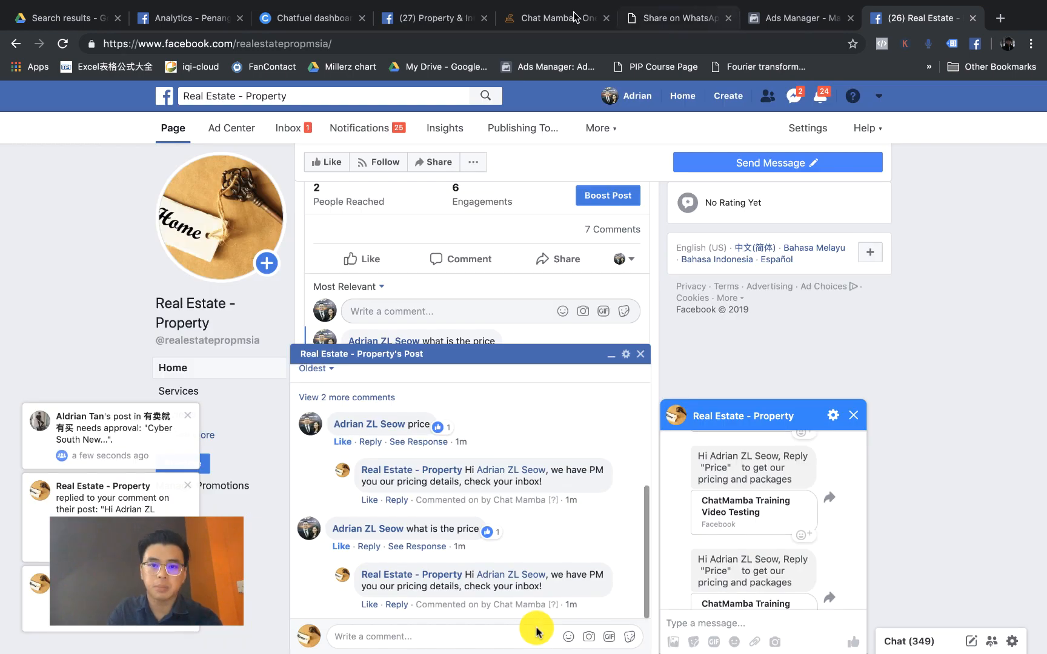
key("super+5")
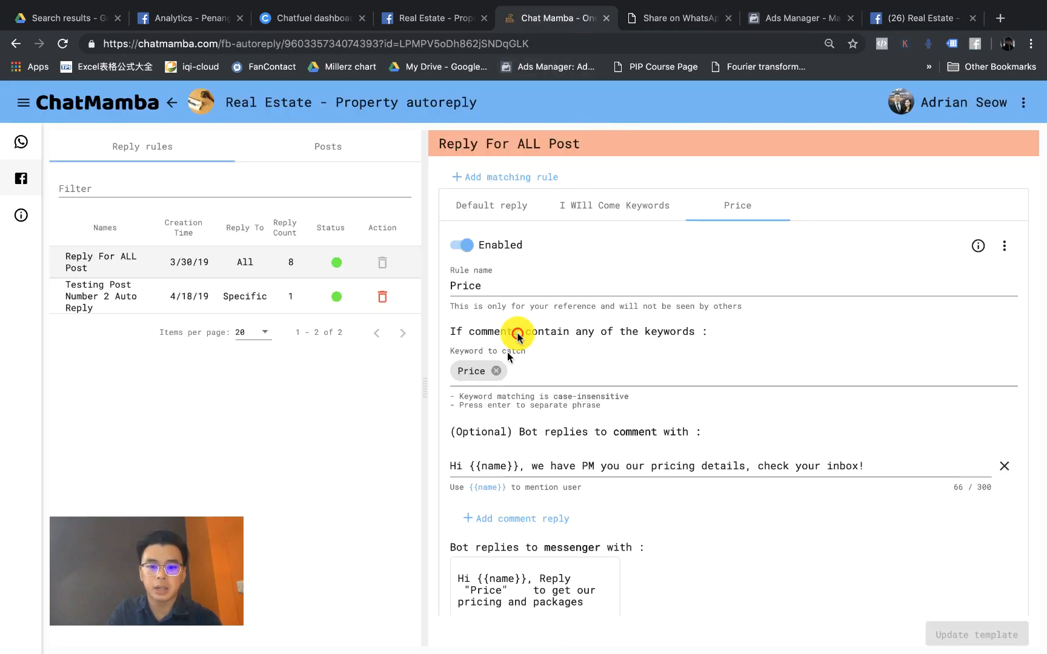
left_click(517, 334)
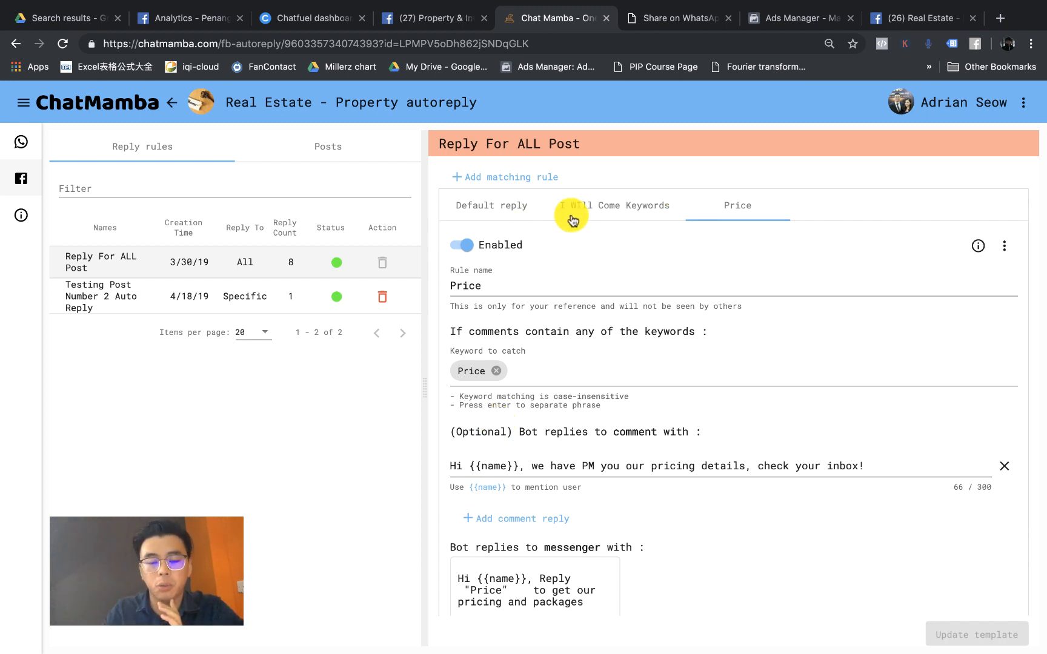
Step: Reload ChatMamba and switch the panel from reply rules to the page's posts list
left_click(329, 156)
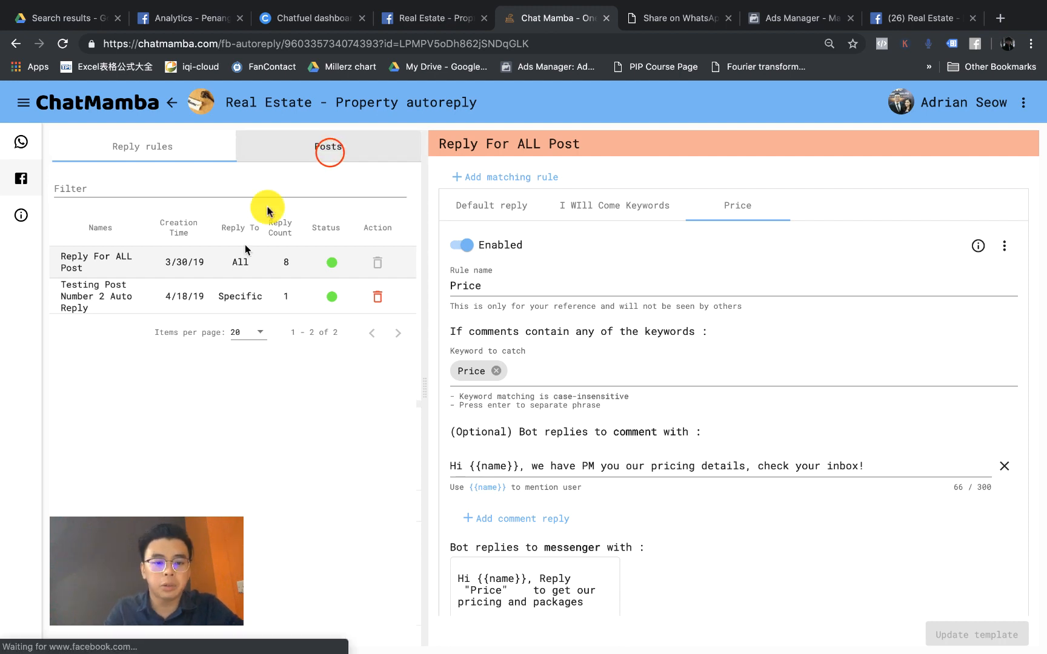
scroll(243, 502, "down", 1)
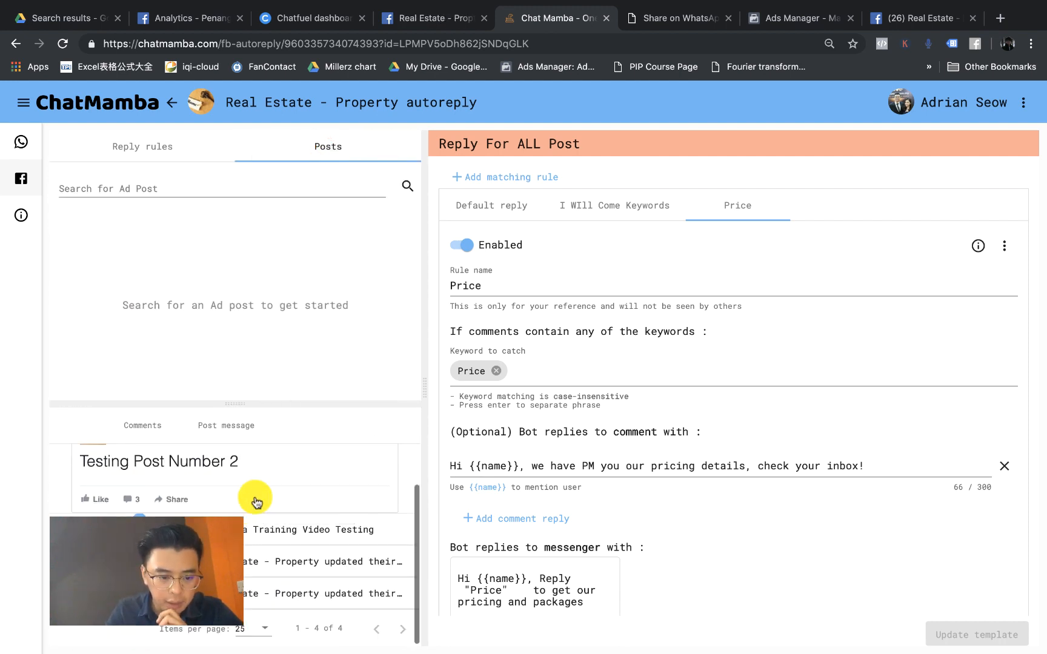
left_click(62, 43)
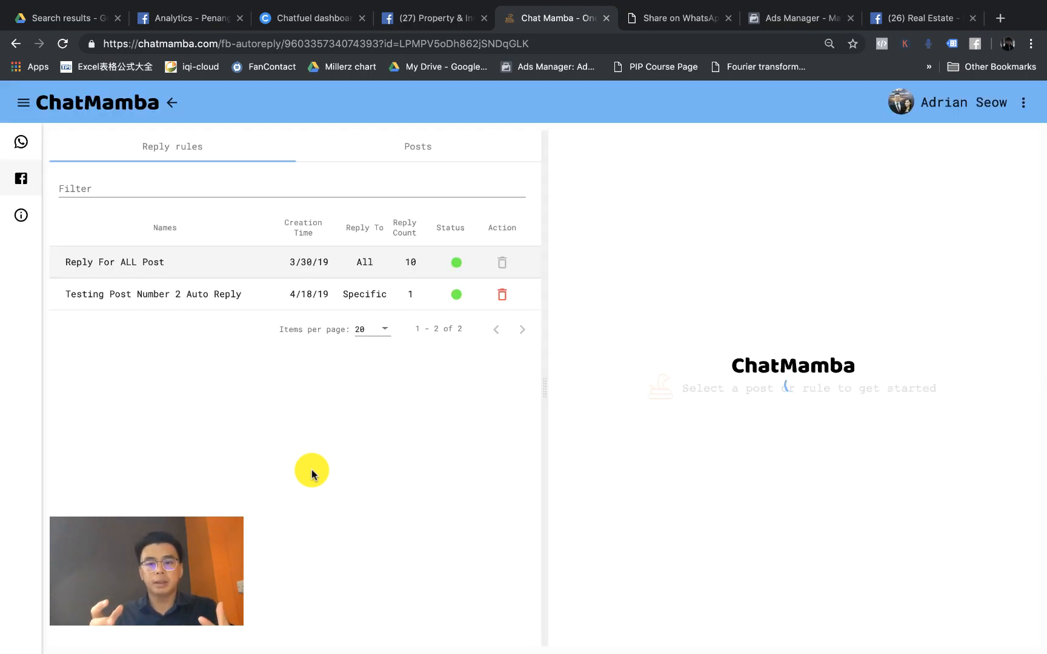
left_click(419, 156)
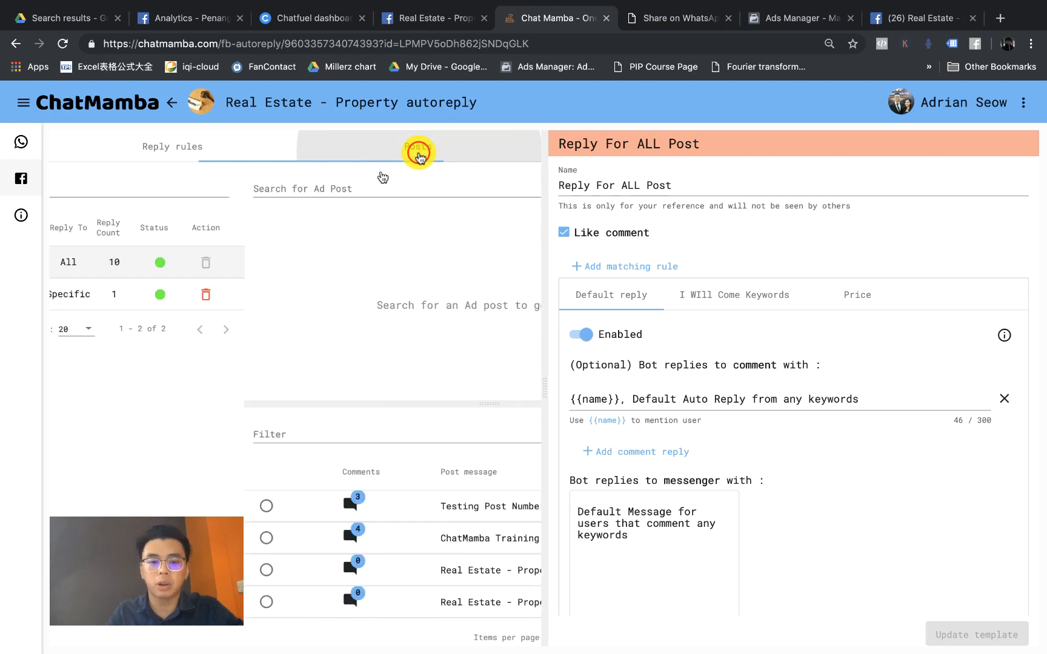
left_click(602, 510)
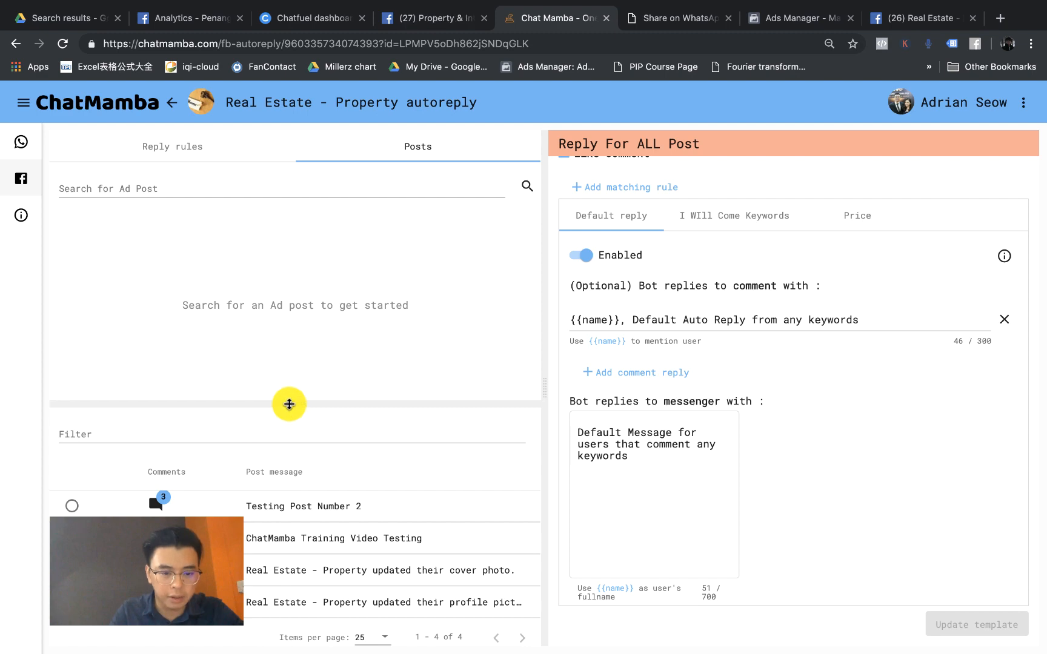
Step: Enlarge the posts list to show all four posts and preview the ChatMamba Training Video Testing post
left_click_drag(289, 404, 319, 296)
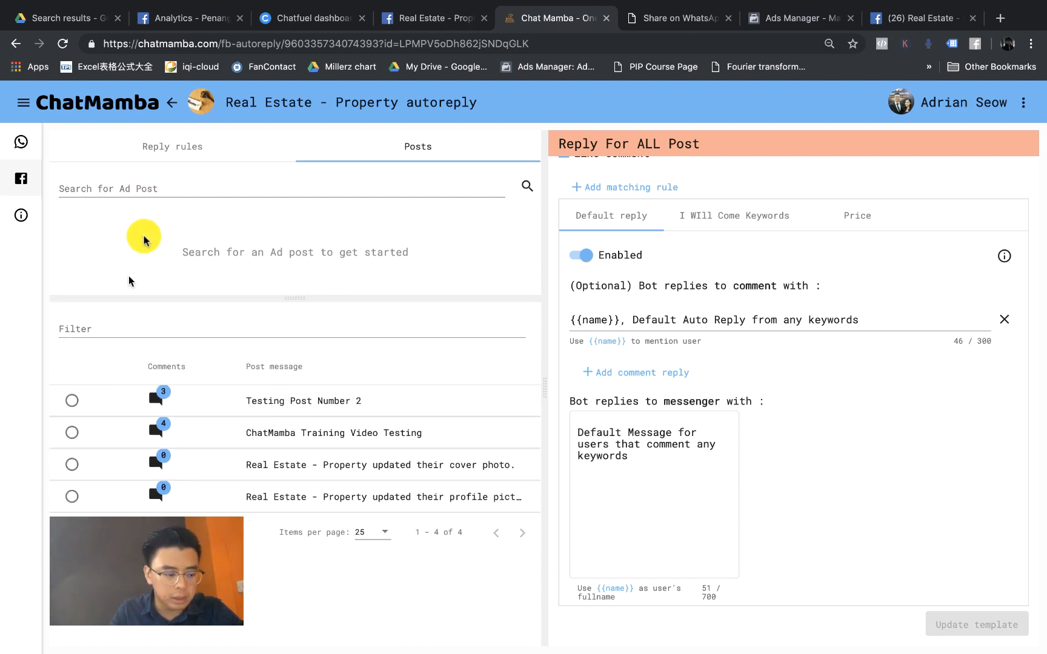
scroll(162, 434, "up", 3)
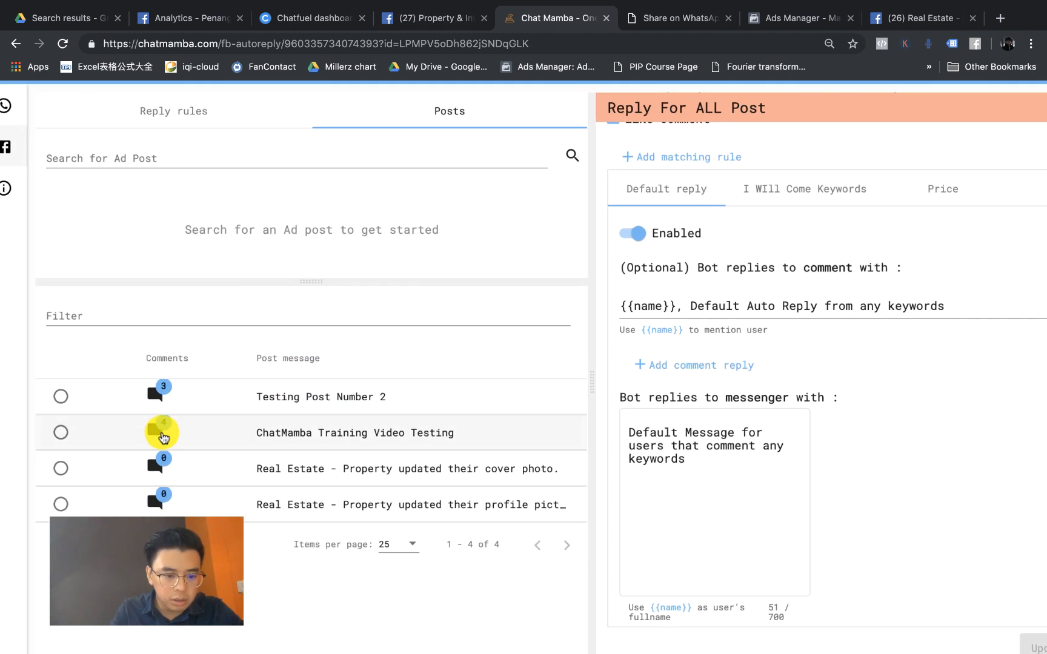
scroll(162, 434, "up", 5)
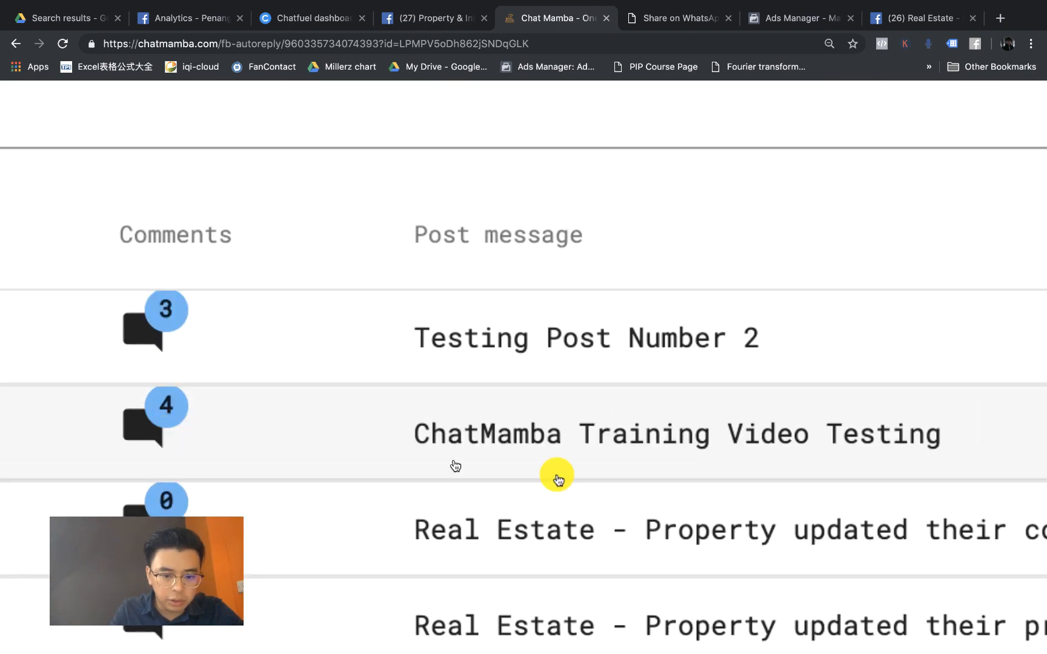
left_click(570, 438)
scroll(420, 467, "down", 3)
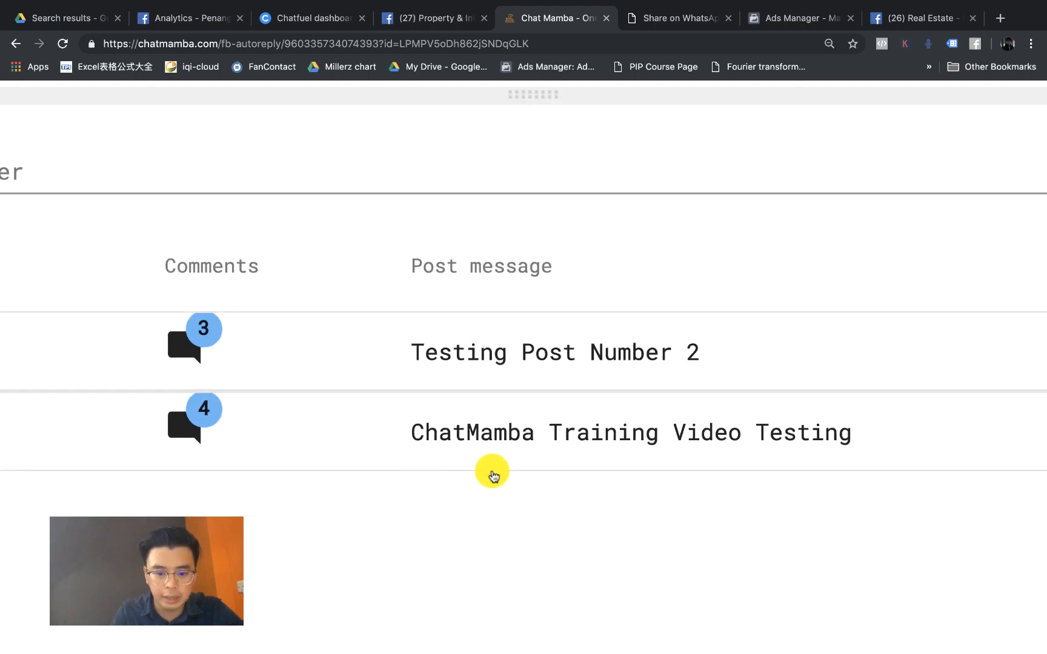
scroll(492, 476, "down", 5)
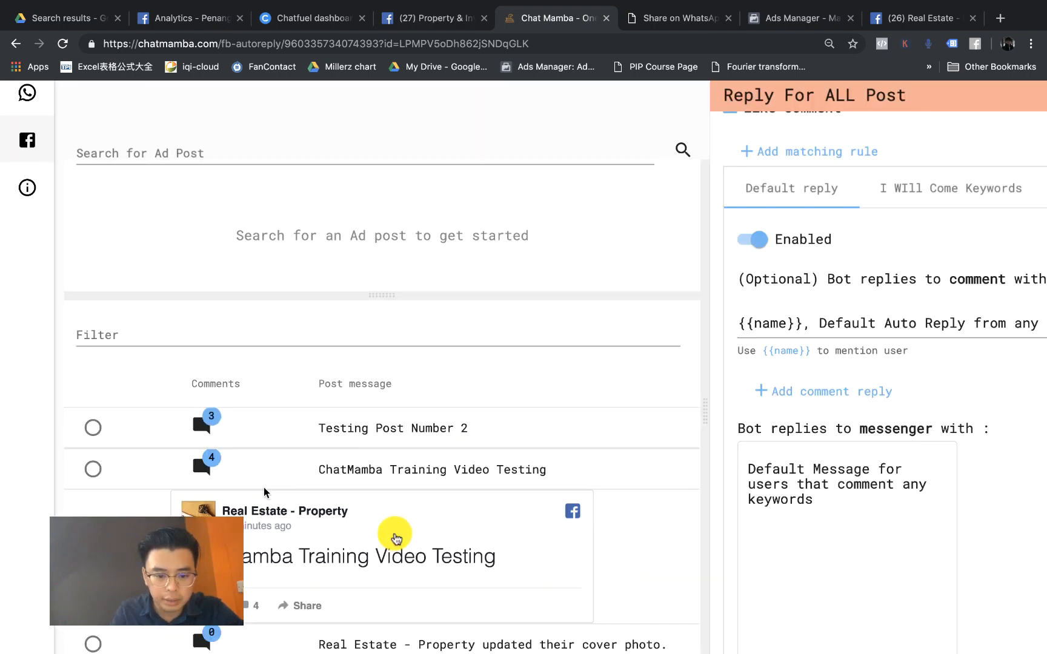
scroll(395, 538, "down", 3)
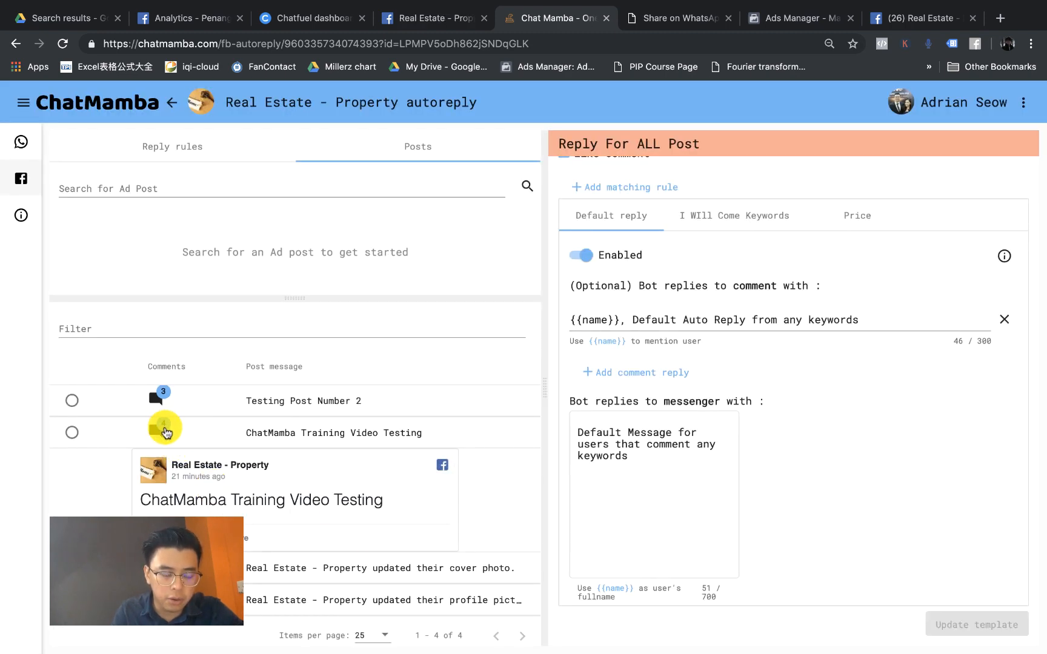
scroll(165, 431, "up", 5)
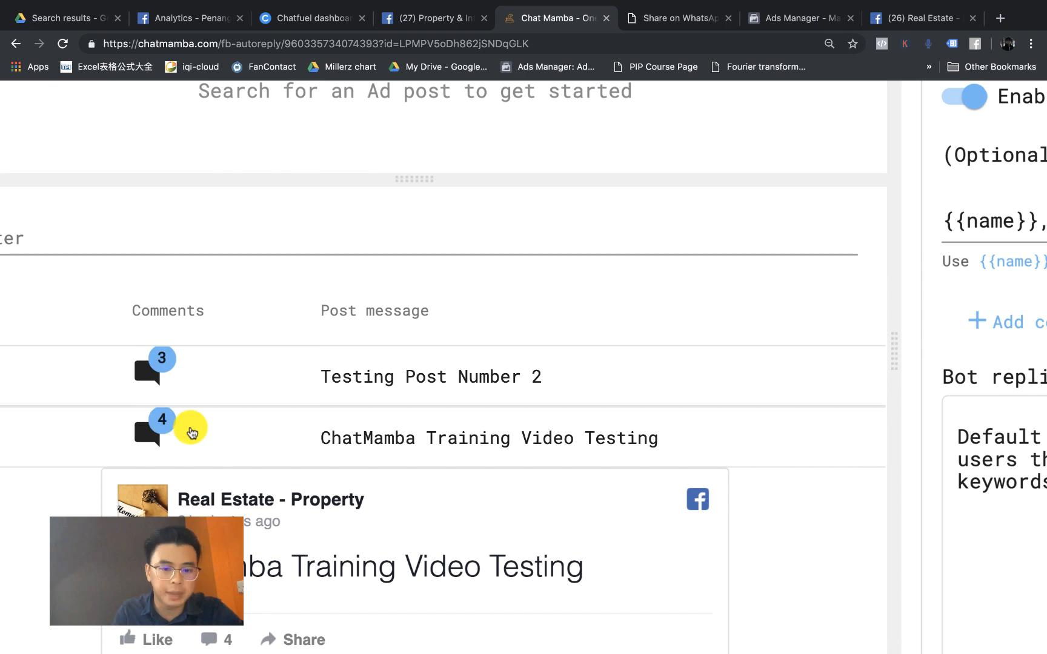
scroll(191, 433, "down", 4)
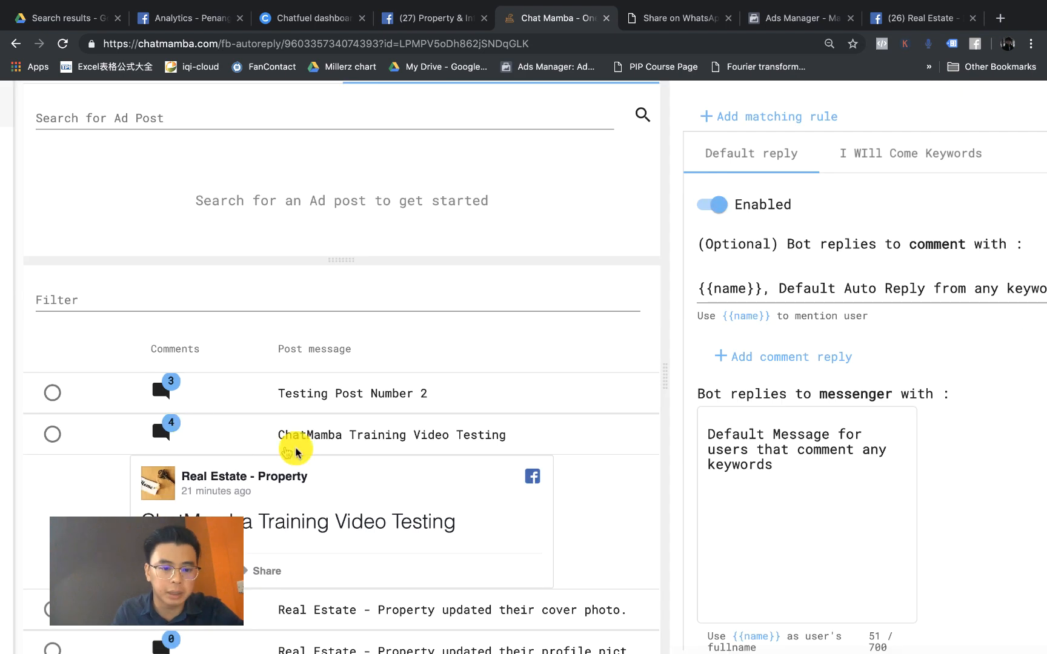
Step: Preview Testing Post Number 2, zoom the view out, and open the Real Estate Facebook page
left_click(350, 400)
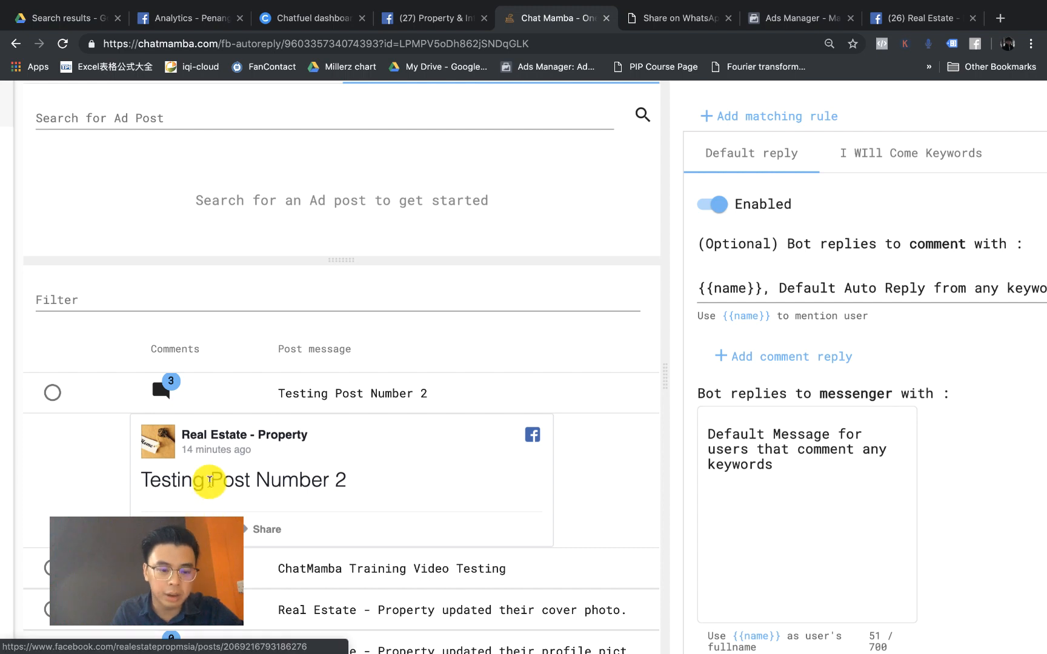
left_click(327, 393)
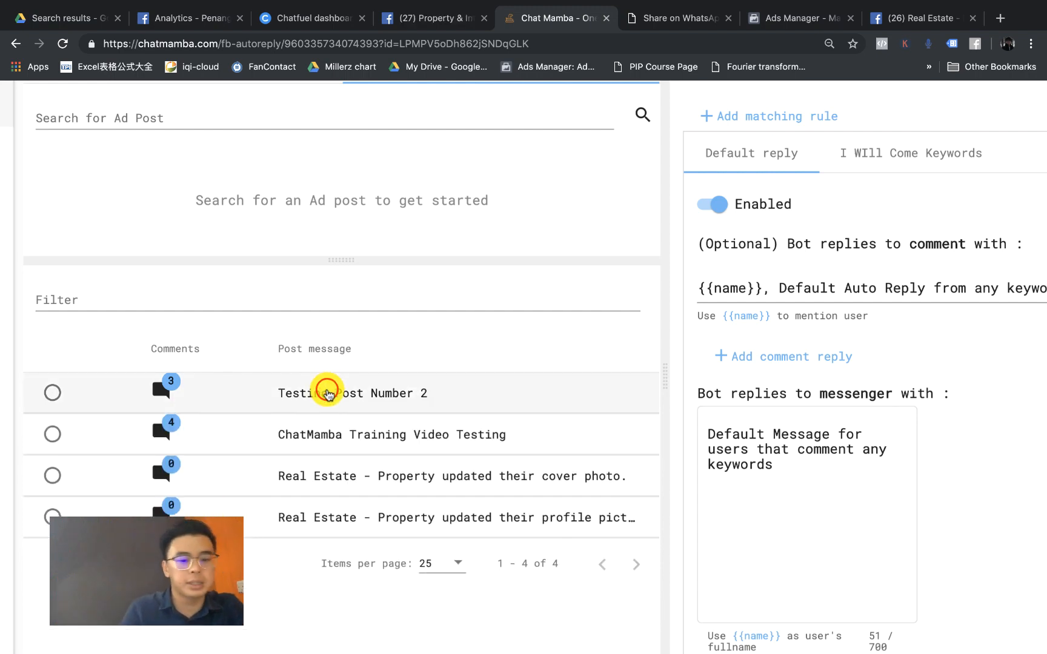
key("super+minus")
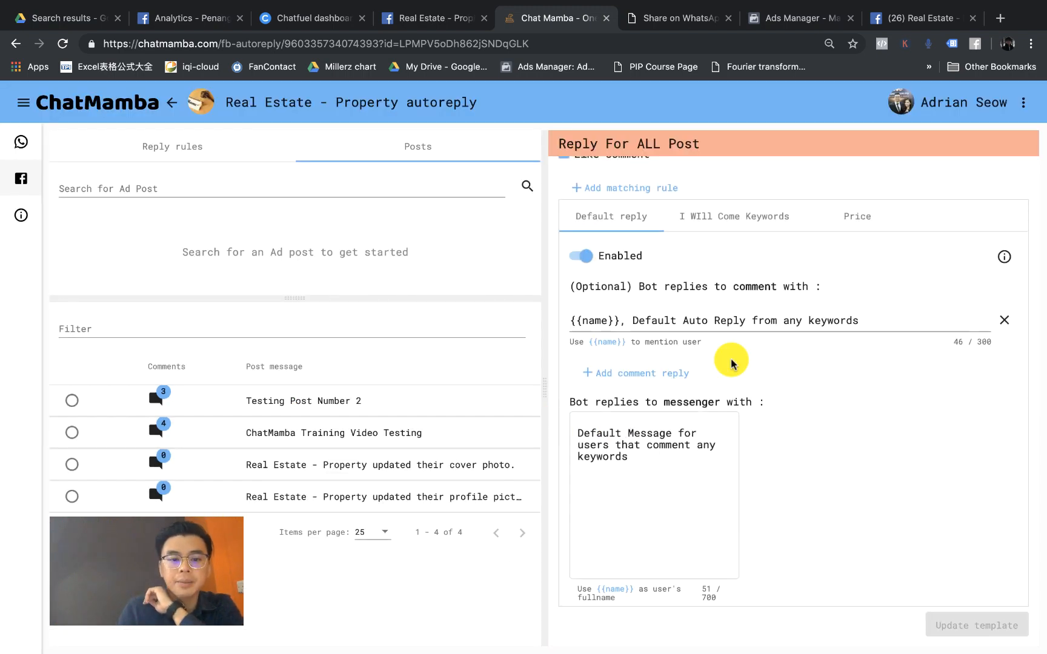
scroll(731, 357, "up", 1)
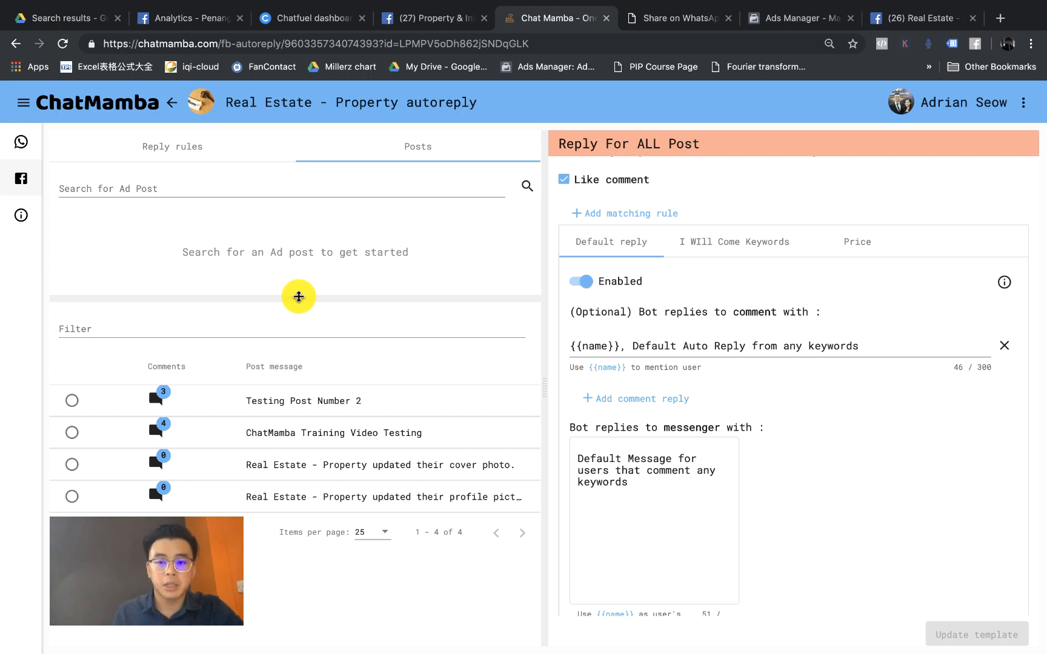
left_click(895, 18)
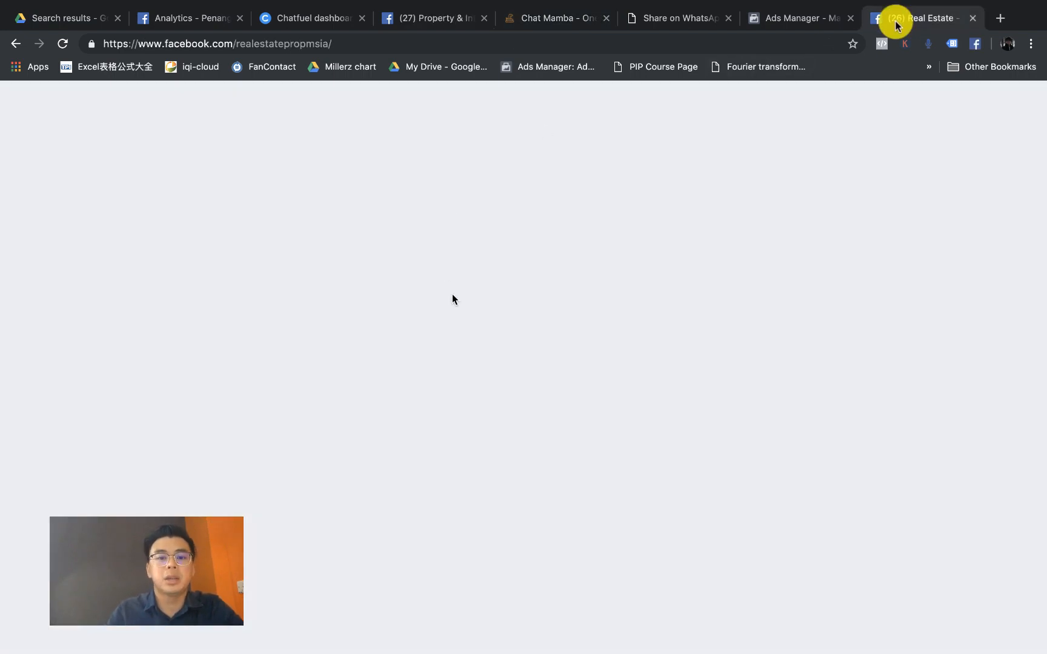
Step: On the Real Estate Facebook page, close the post's comments popup and the Messenger chat window
left_click(515, 320)
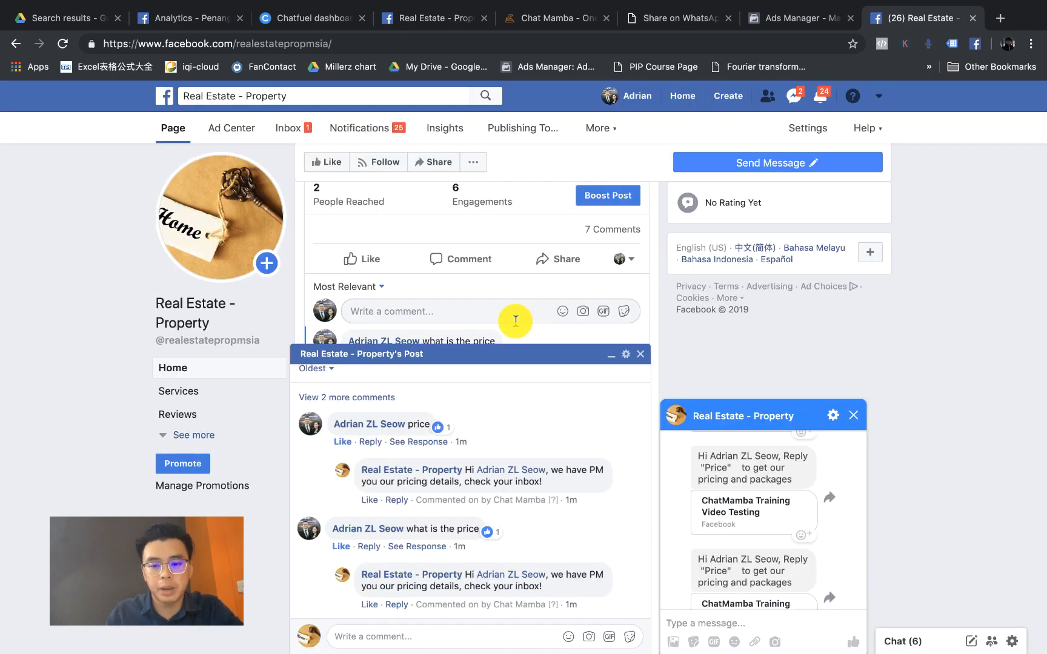
left_click(640, 354)
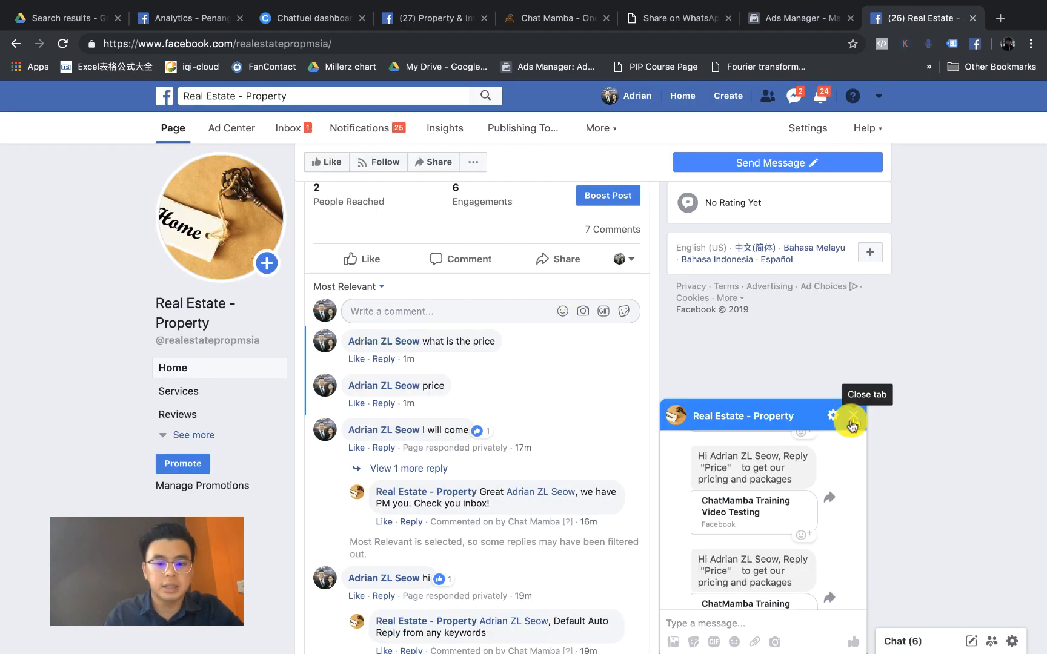
left_click(854, 418)
scroll(626, 421, "up", 10)
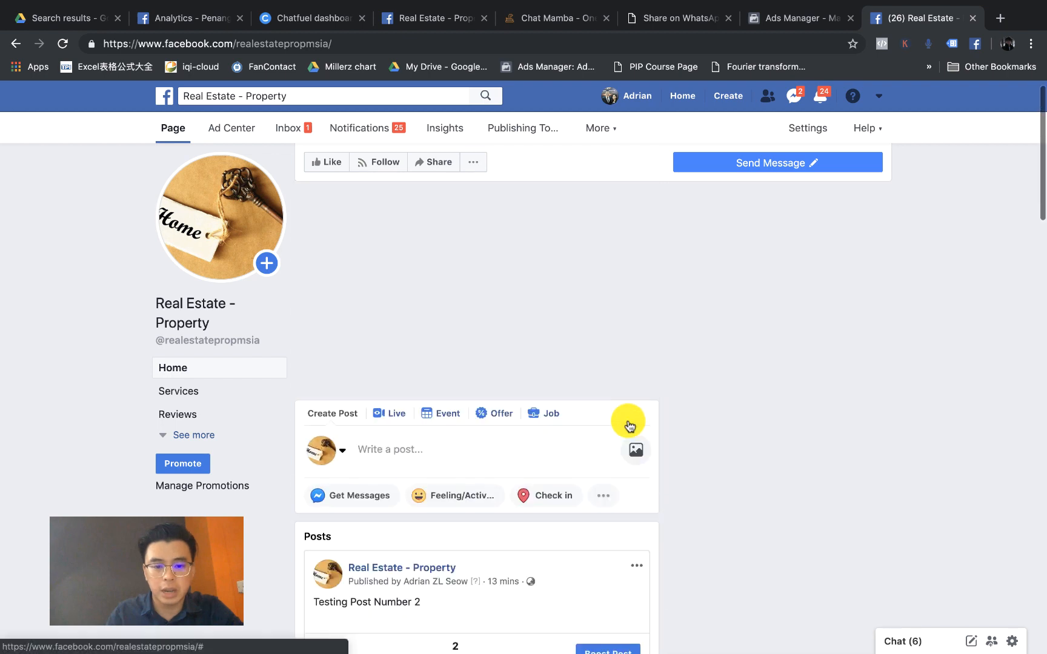
scroll(627, 420, "down", 8)
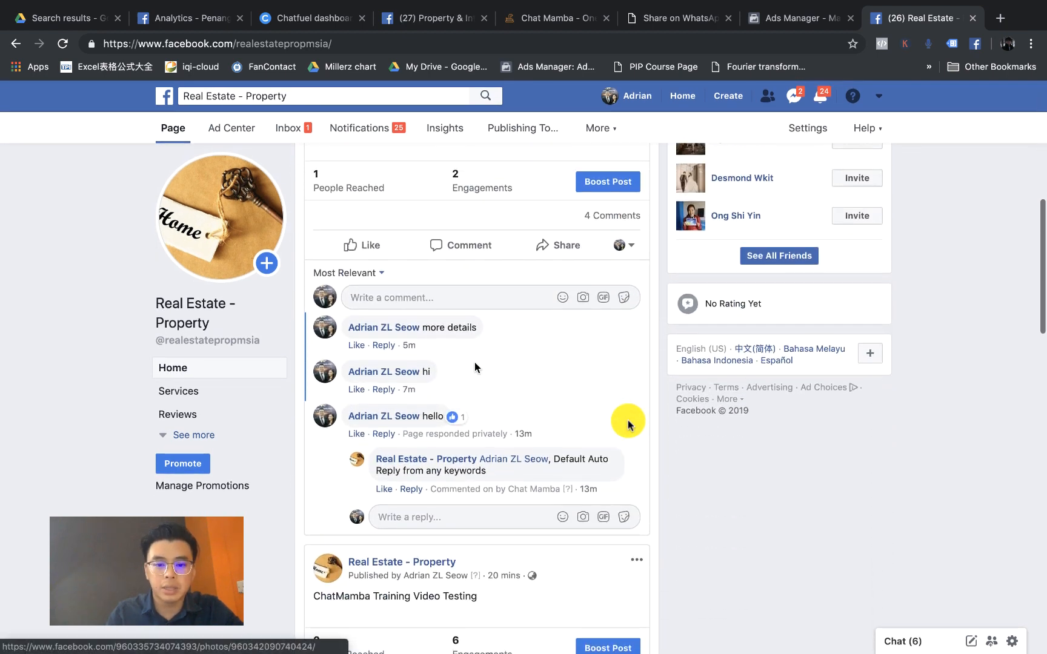
scroll(475, 363, "up", 2)
scroll(475, 366, "up", 1)
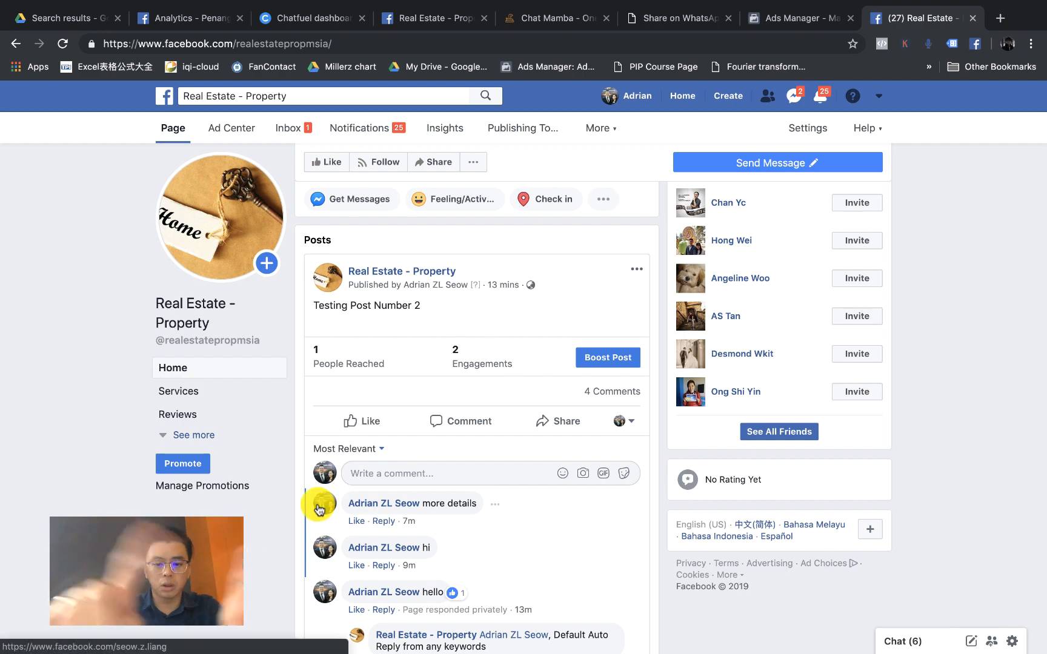
Step: Reload the page and scroll through the posts' comments to check the bot's replies
key("super+r")
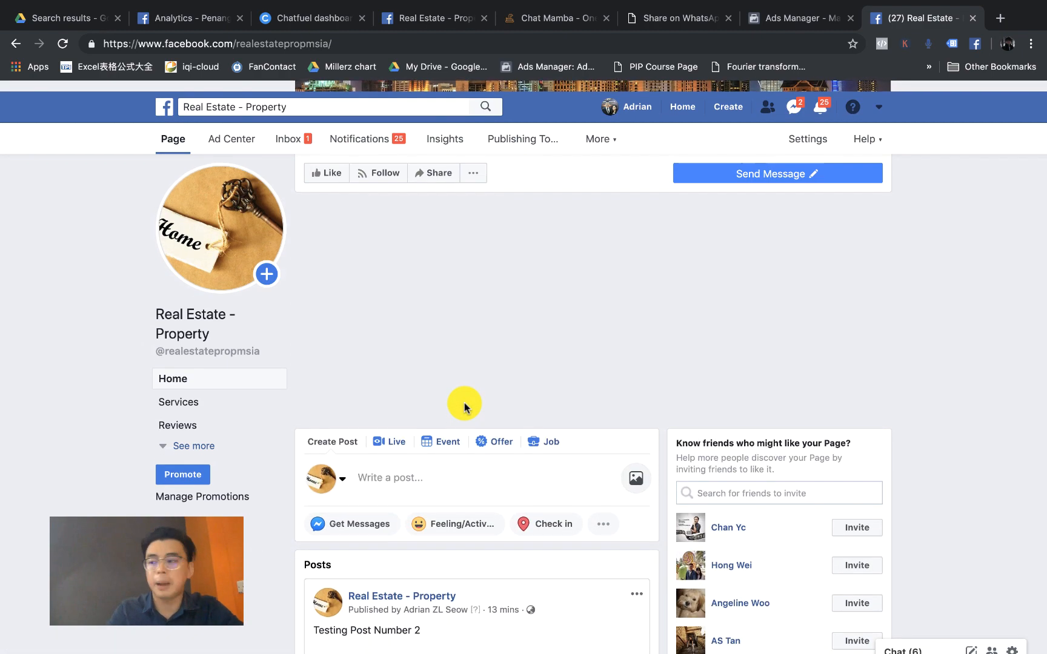
scroll(461, 402, "down", 10)
scroll(465, 408, "down", 12)
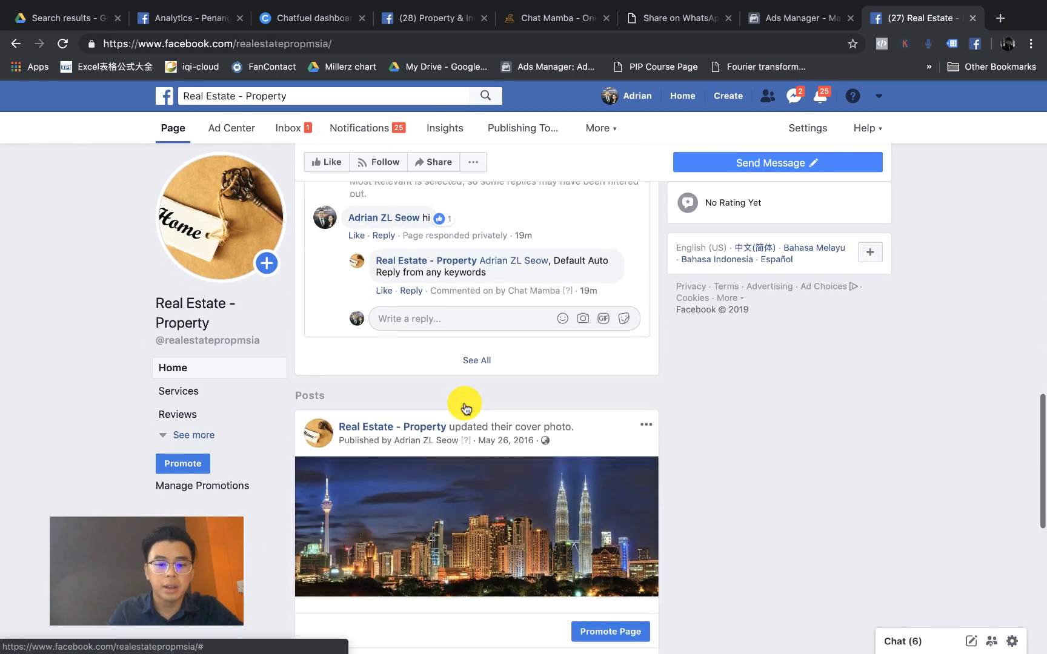
scroll(465, 405, "up", 6)
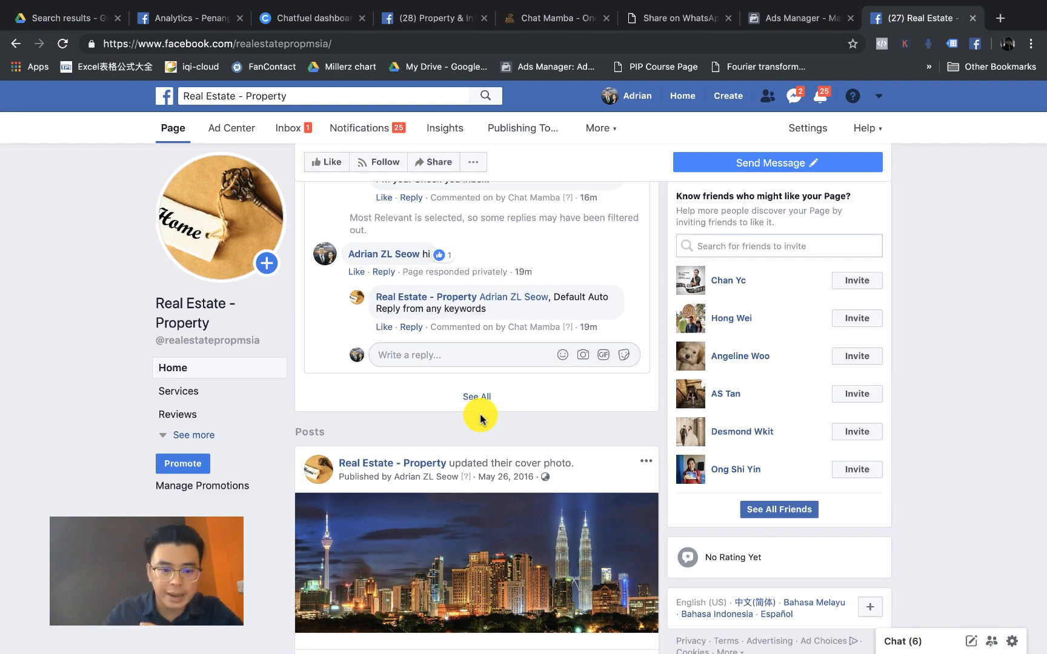
left_click(210, 436)
scroll(226, 461, "down", 2)
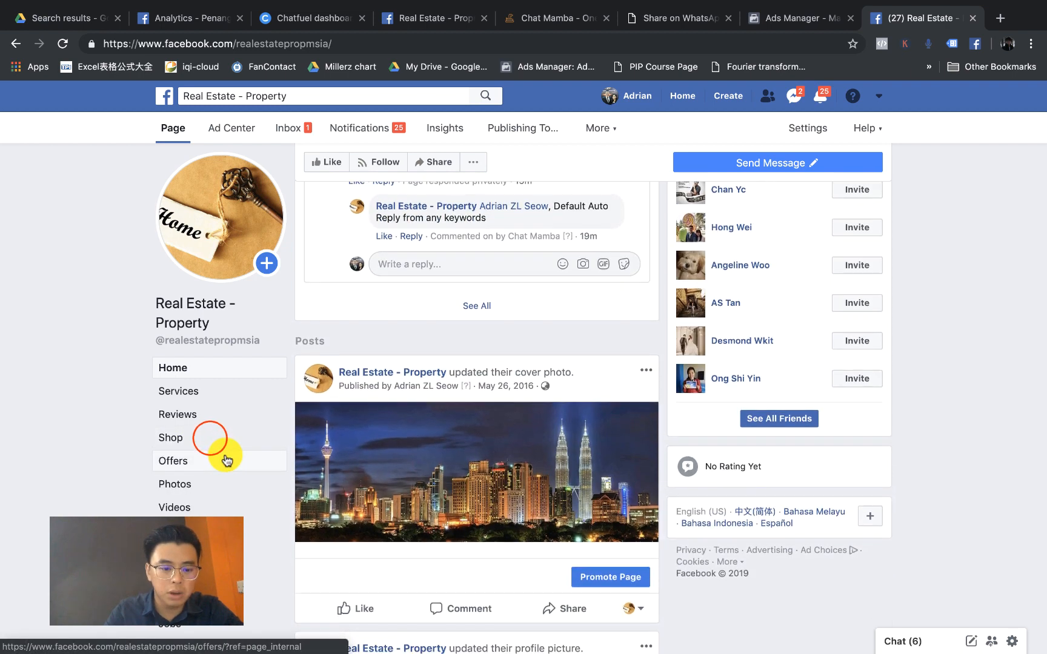
scroll(225, 461, "down", 3)
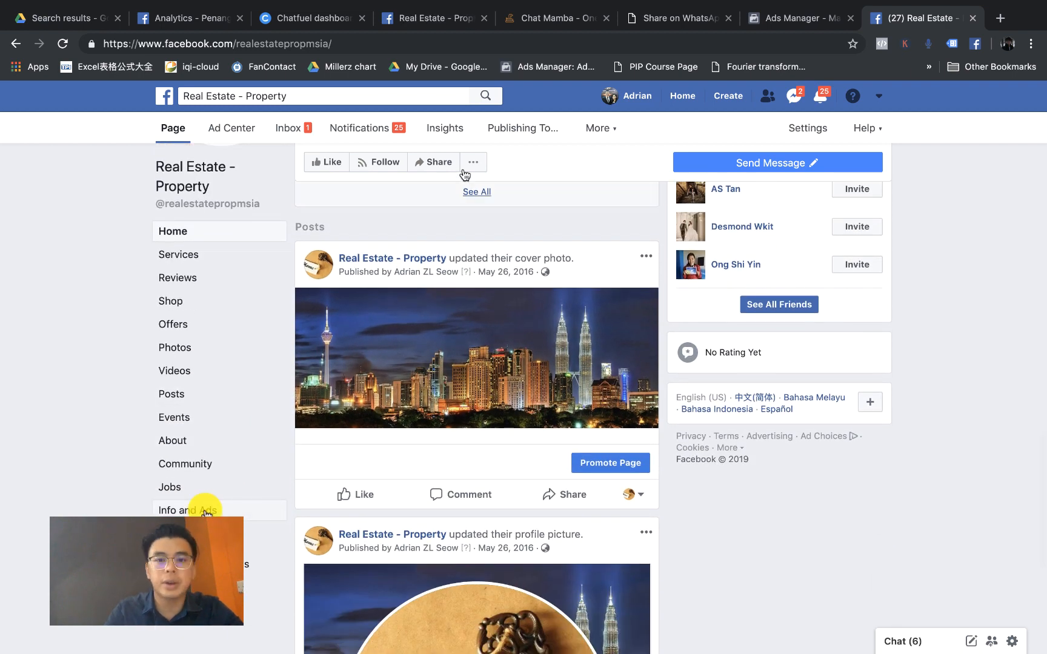
left_click(542, 28)
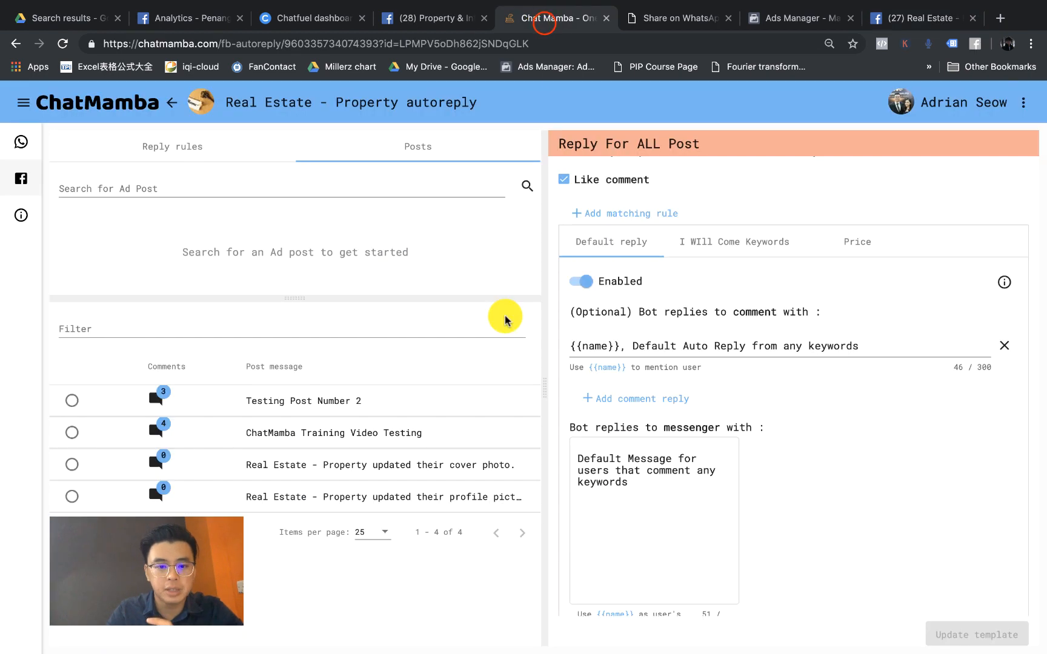
Step: Open the Penang Property Nation autoreply's posts list, then switch to the Real Estate Facebook page
left_click(176, 108)
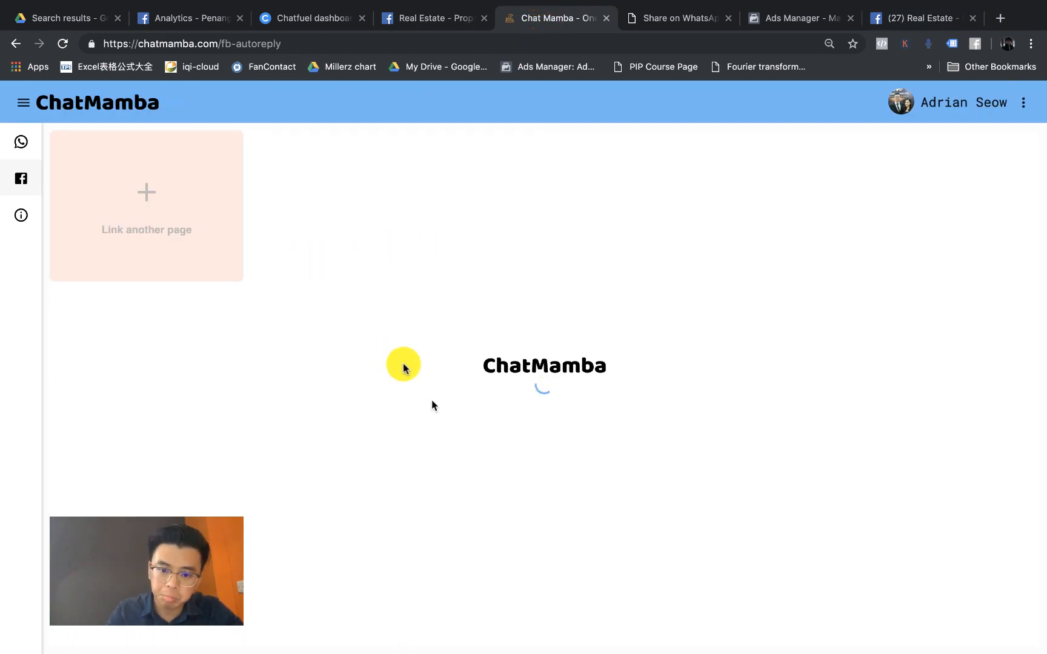
left_click(351, 230)
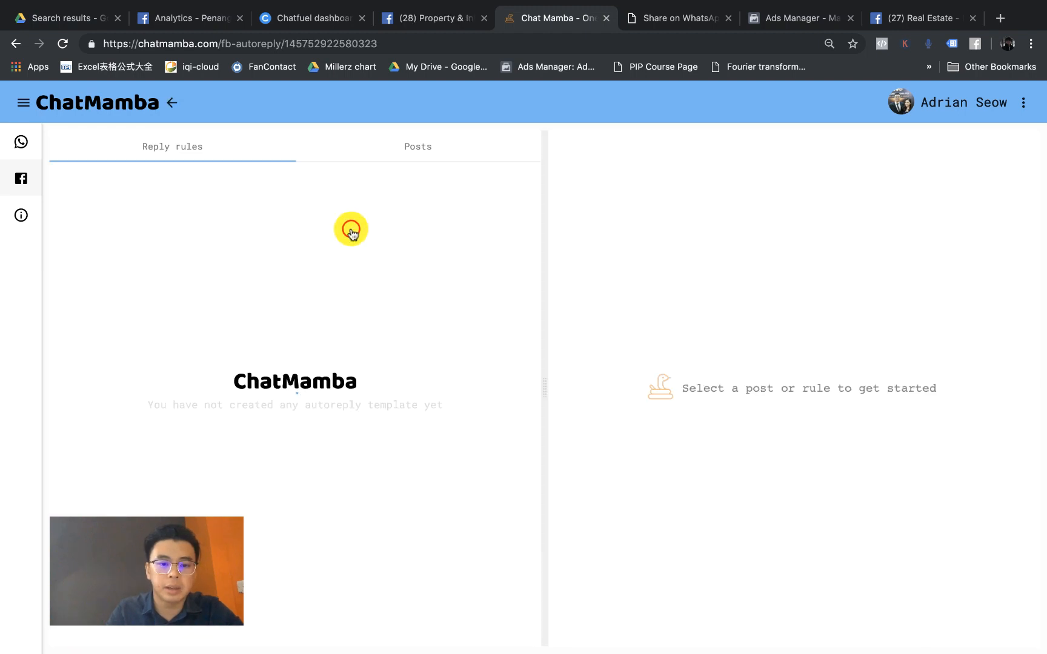
left_click(419, 155)
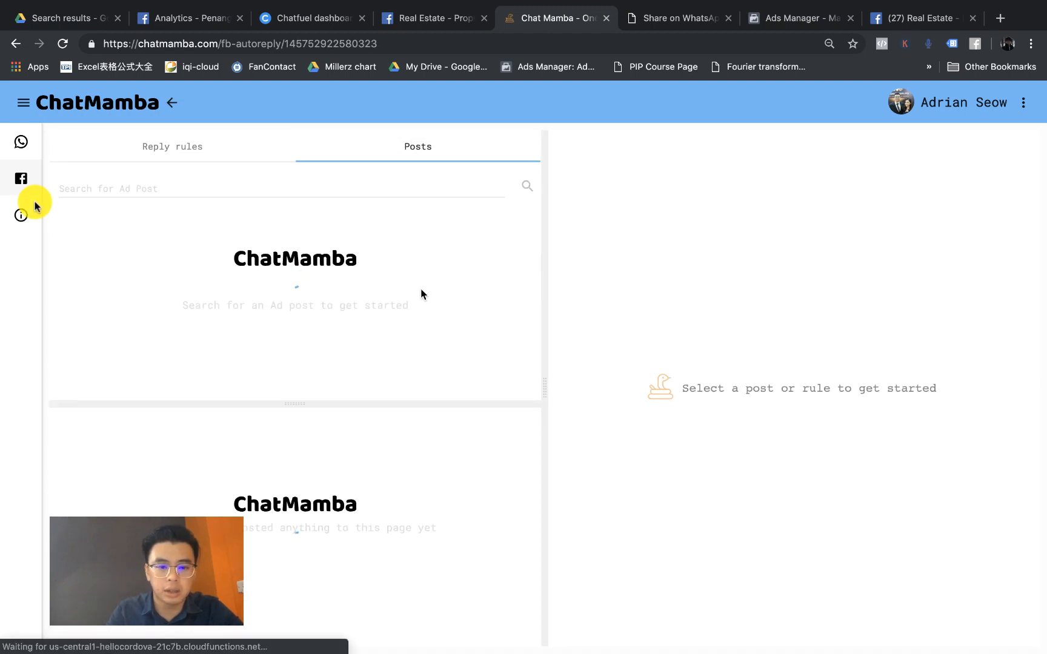
left_click(188, 220)
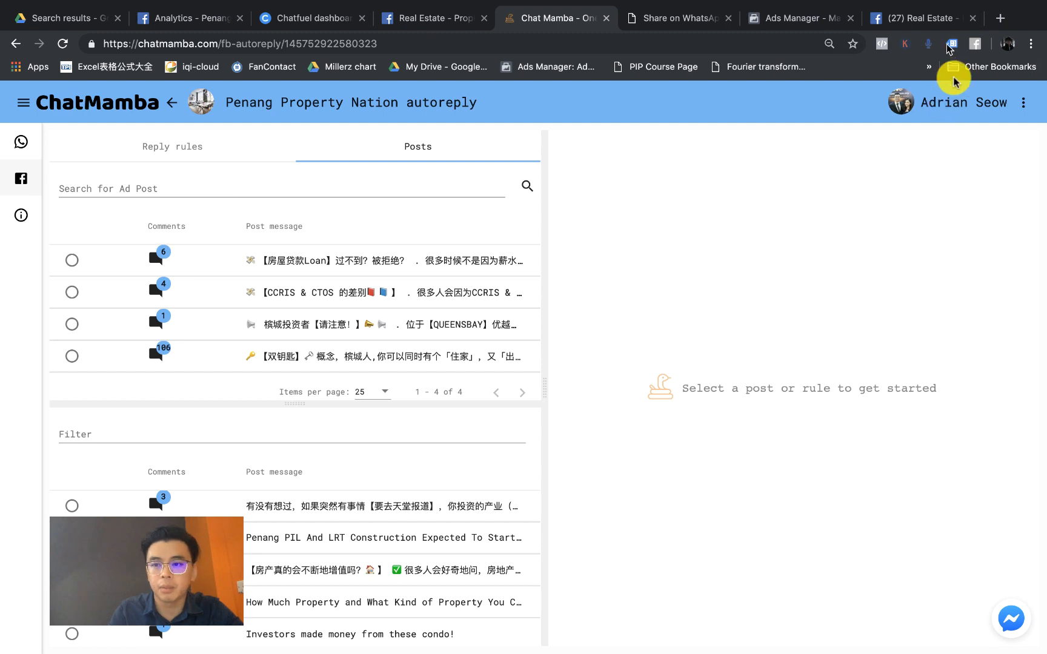
left_click(922, 19)
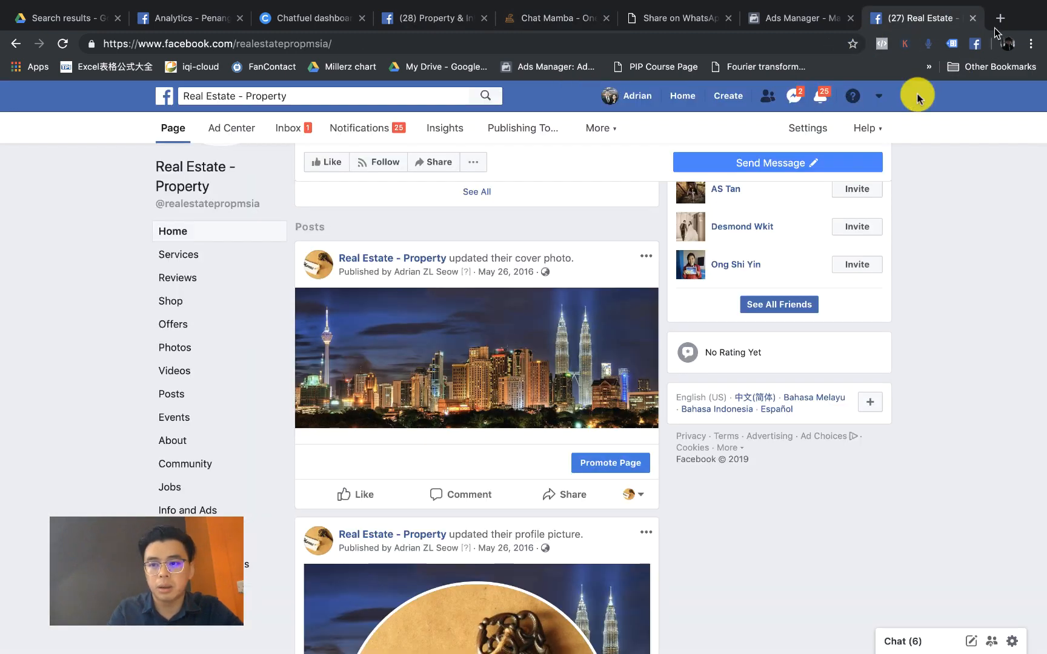
Step: Open facebook.com in a new tab and show Penang Property Nation's Info and Ads section
left_click(999, 20)
type("f")
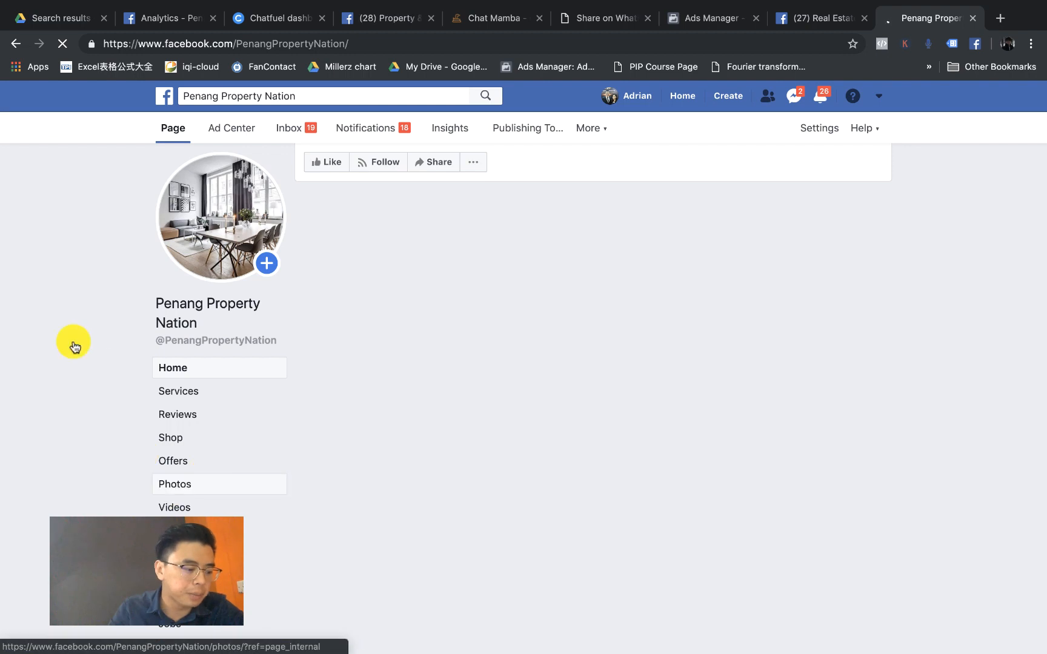
scroll(143, 375, "down", 2)
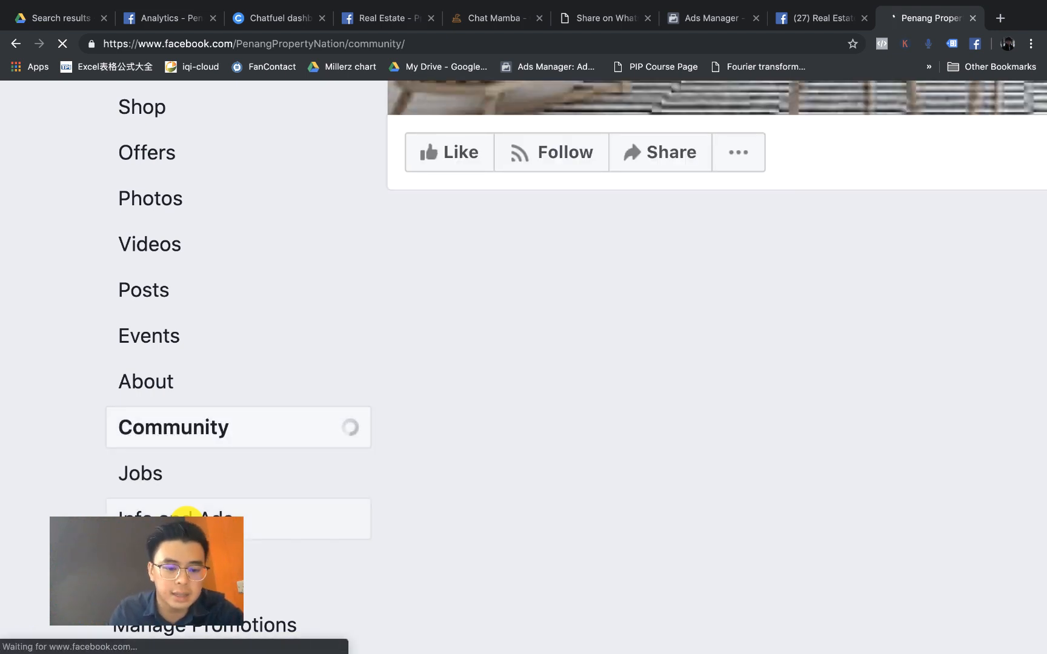
left_click(186, 515)
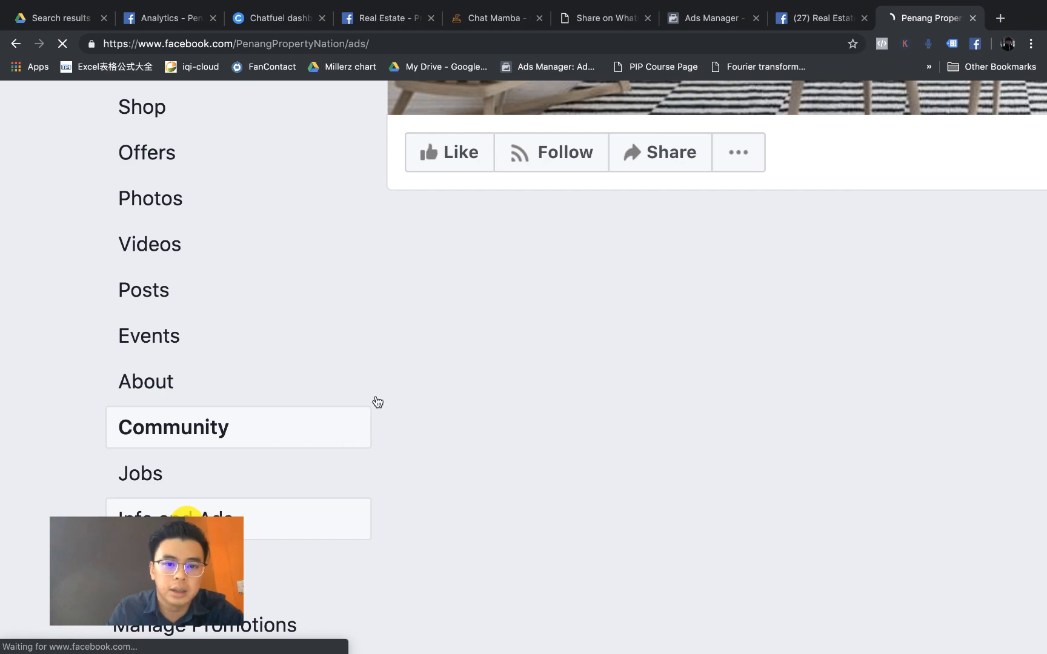
Step: Browse the page's active ads and expand the full text of the Bayan Lepas dual-key ad
scroll(498, 339, "down", 5)
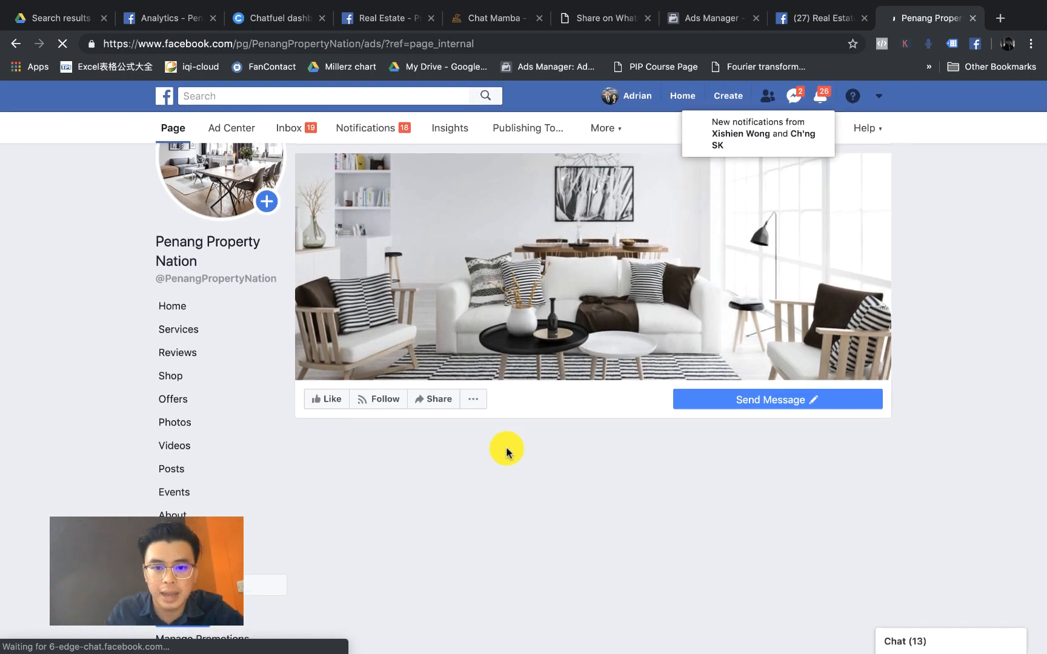
scroll(507, 449, "down", 5)
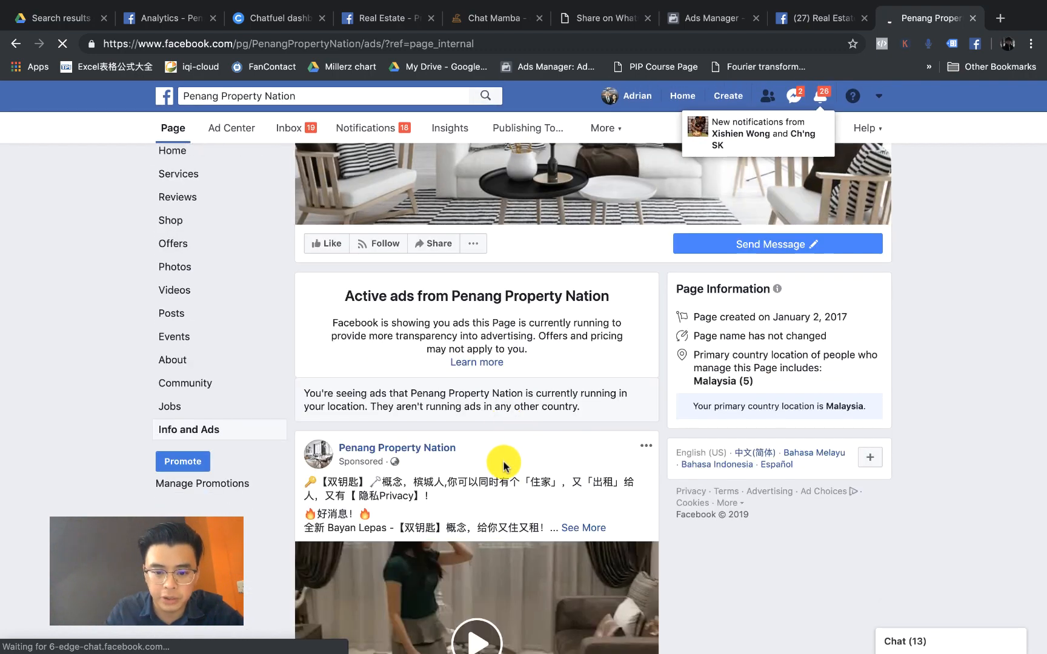
scroll(503, 465, "down", 10)
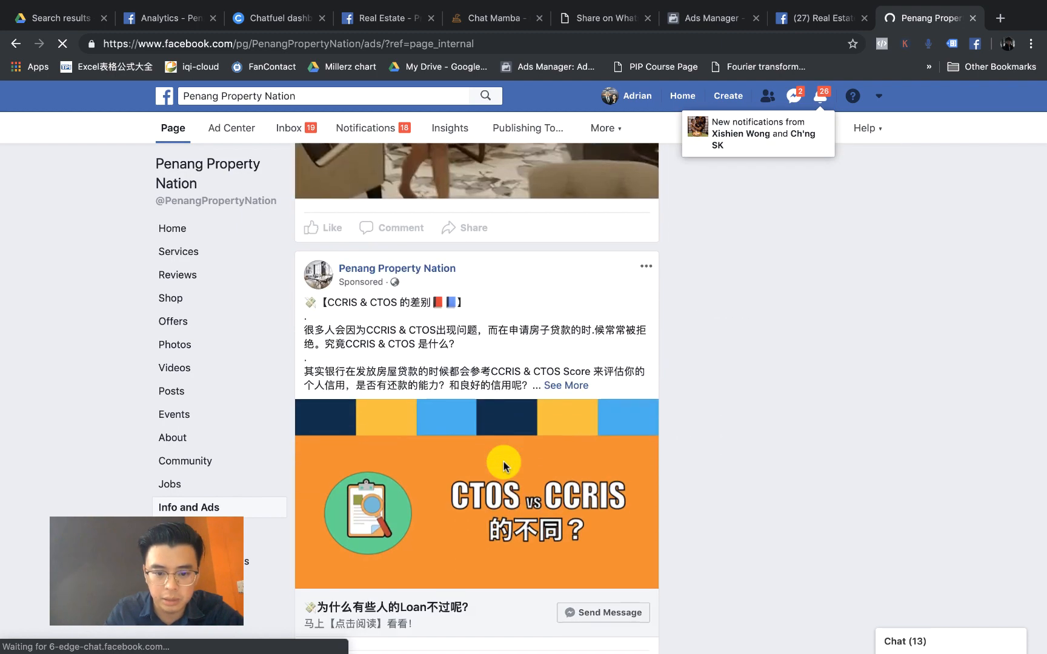
scroll(503, 465, "down", 8)
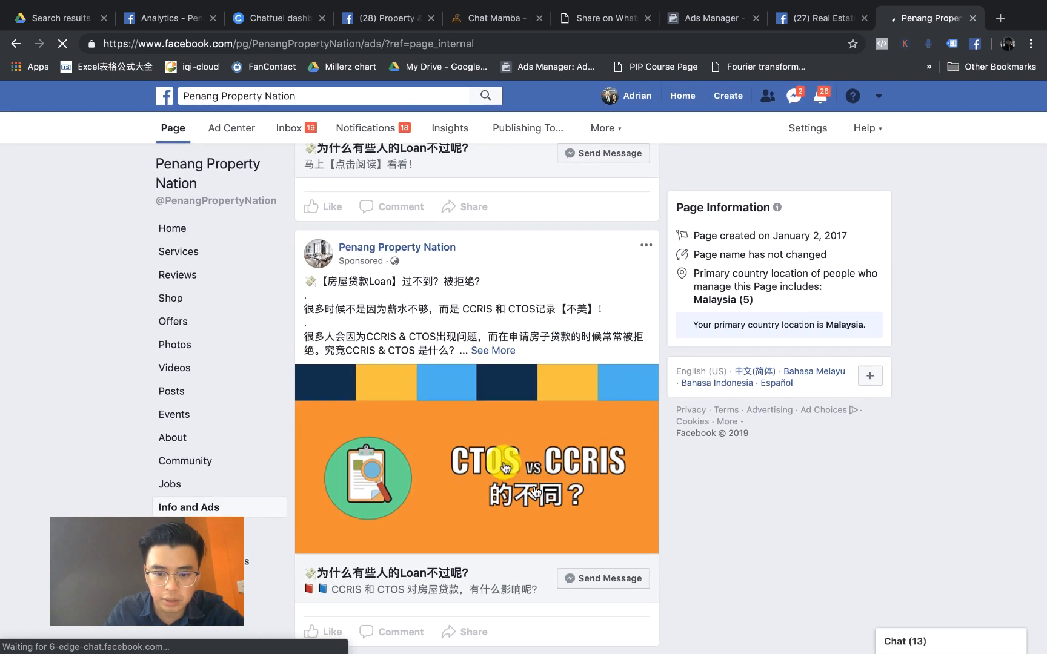
scroll(535, 490, "up", 3)
scroll(535, 491, "down", 3)
scroll(536, 492, "up", 1)
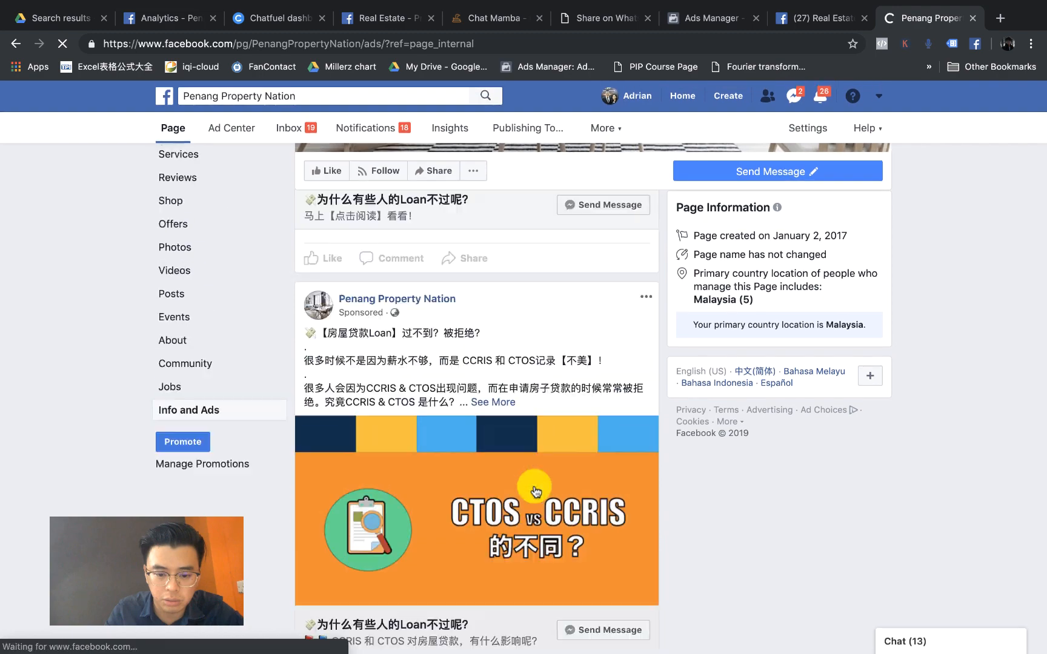
scroll(536, 492, "up", 10)
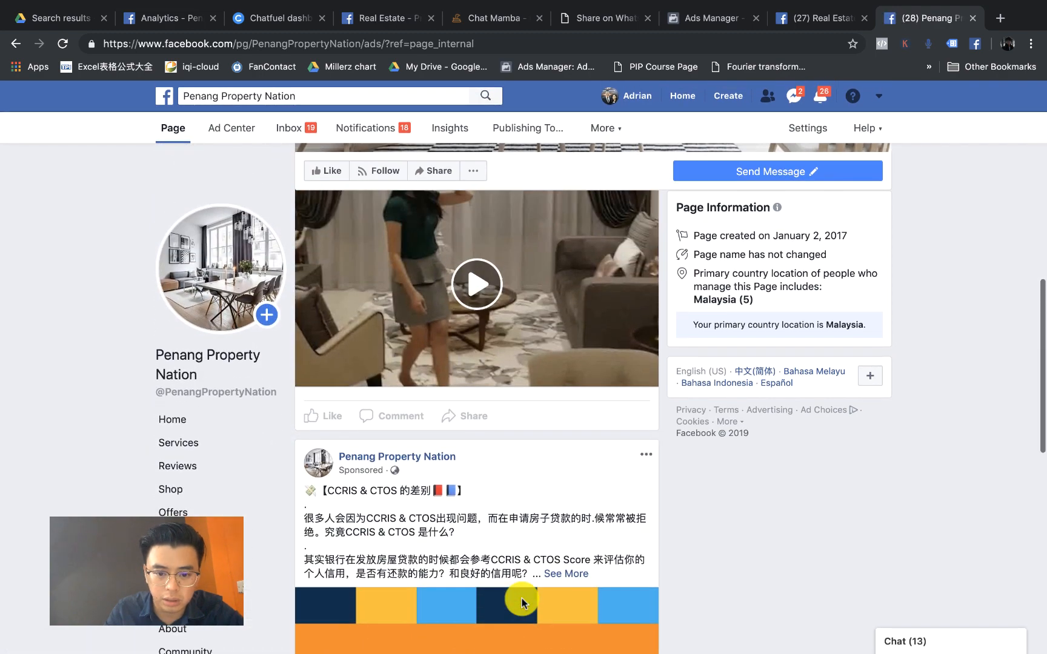
scroll(522, 598, "down", 10)
scroll(525, 603, "up", 5)
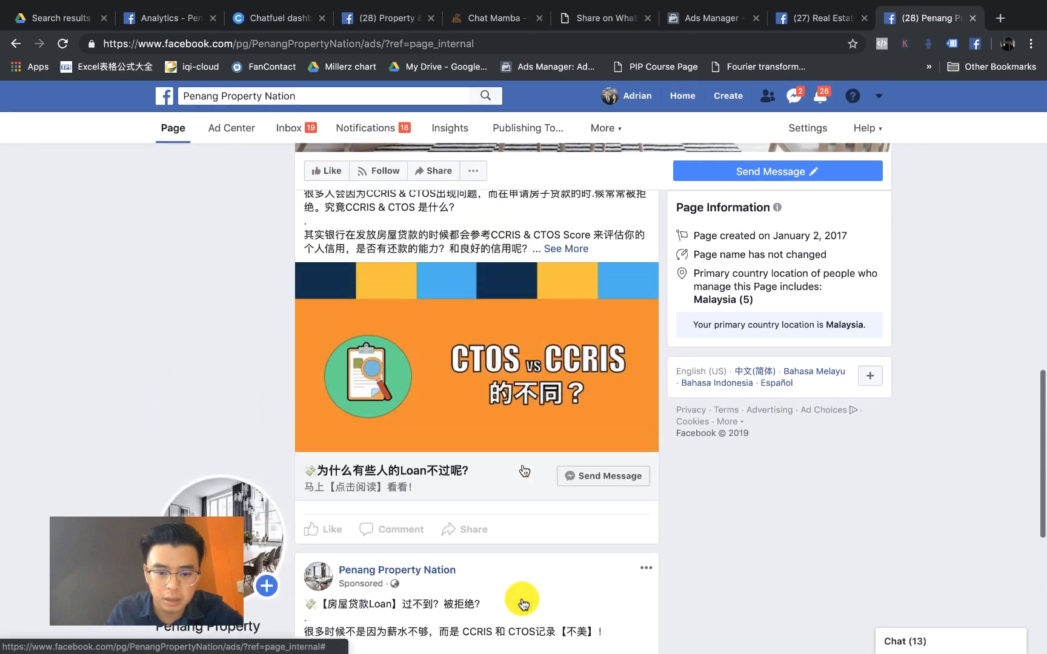
scroll(524, 603, "up", 10)
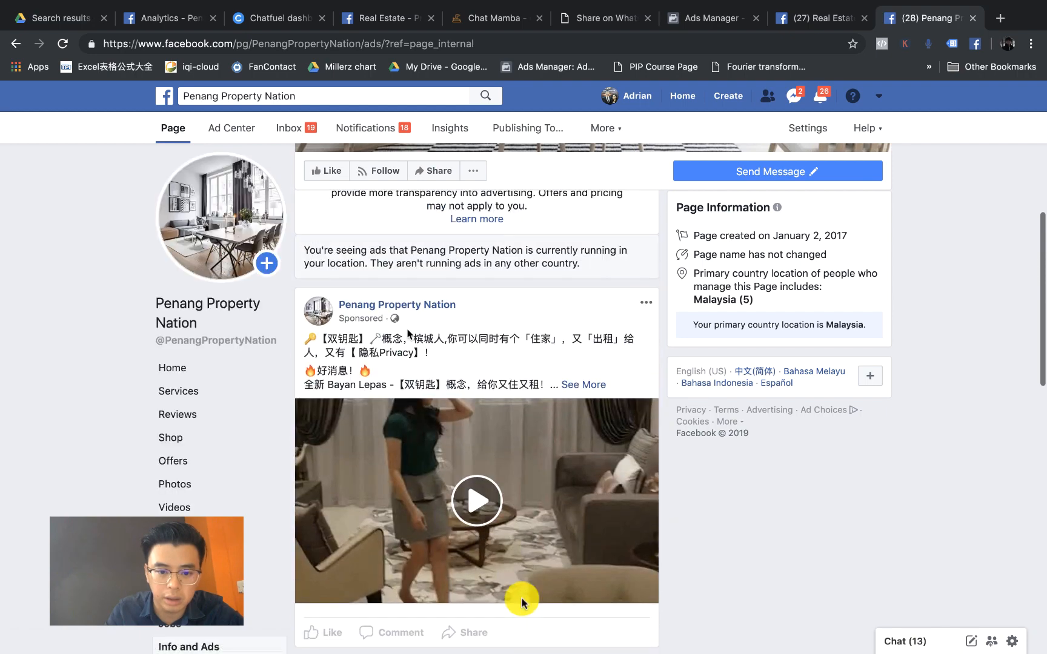
left_click(586, 386)
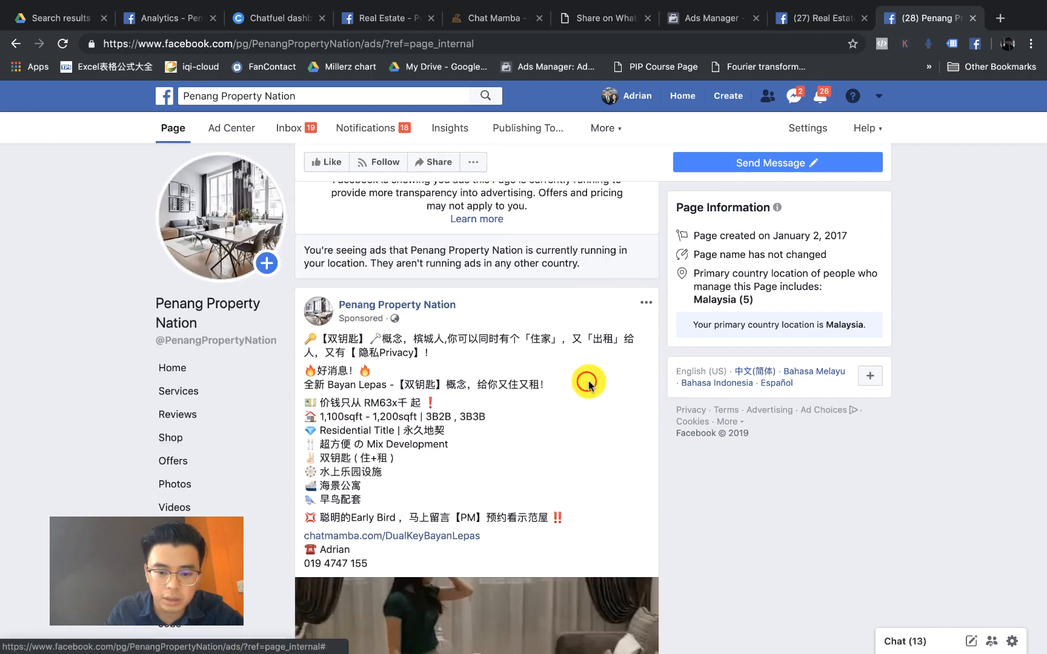
scroll(452, 424, "down", 3)
scroll(454, 430, "down", 4)
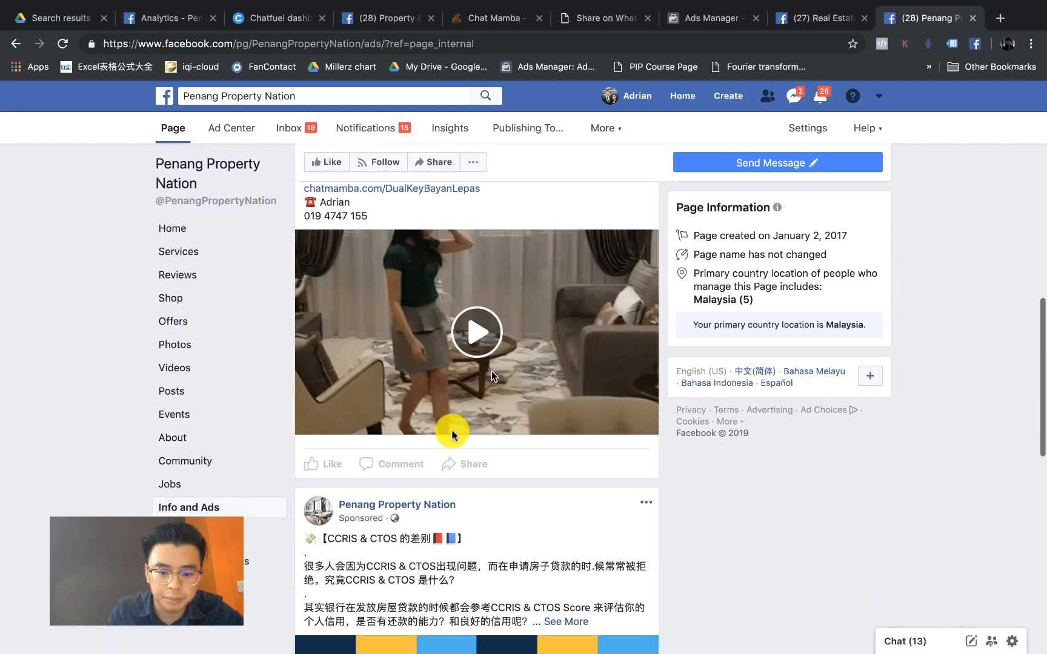
scroll(479, 392, "up", 3)
scroll(427, 243, "up", 3)
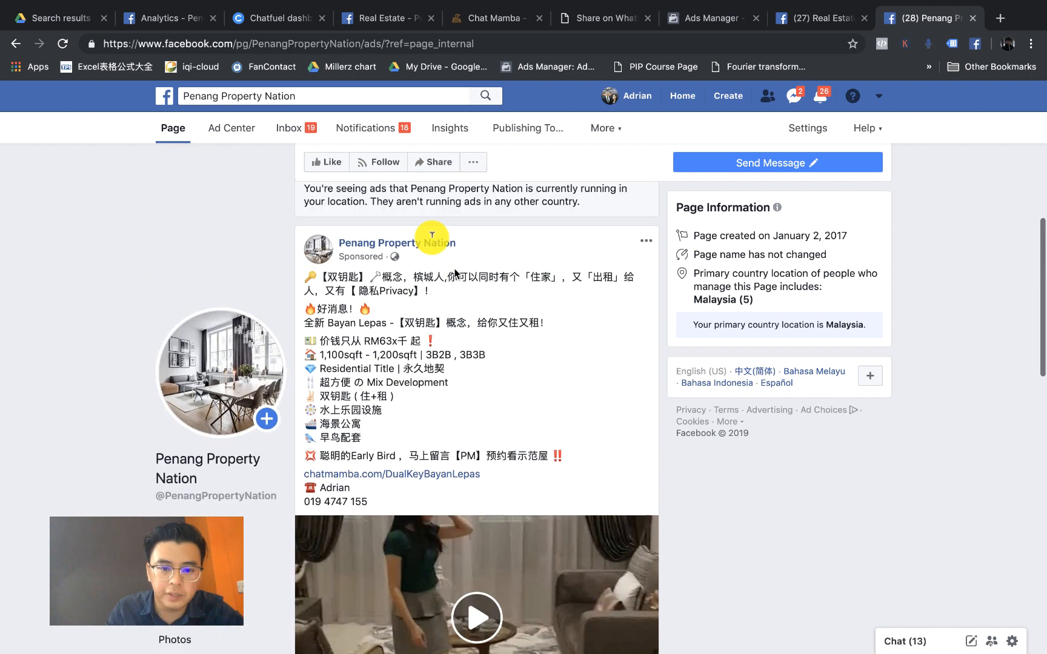
left_click(400, 132)
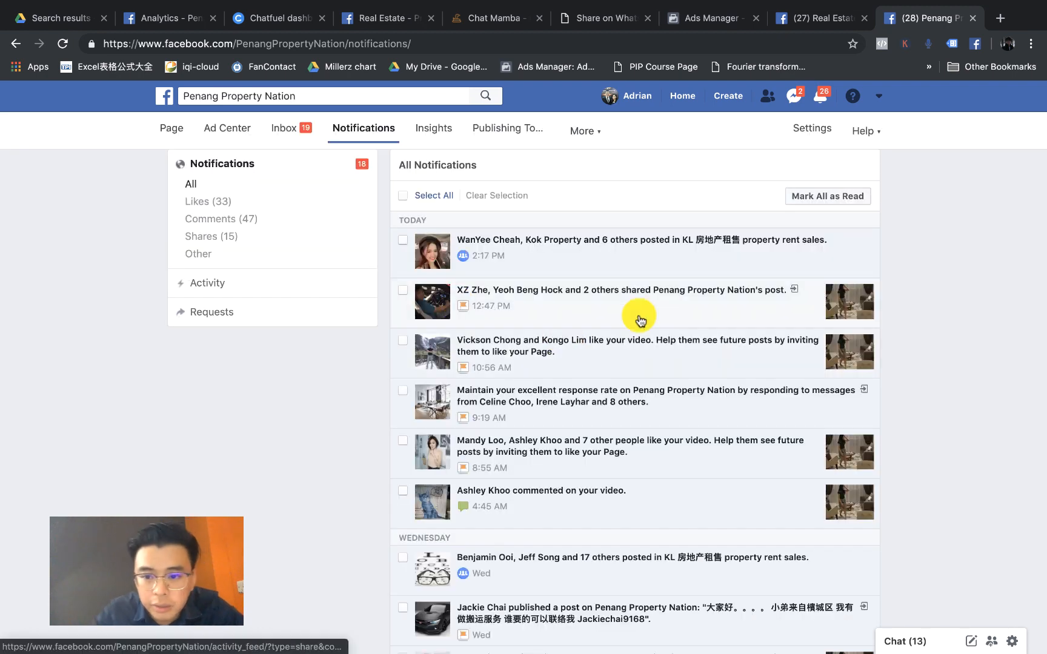
Step: Scroll the notifications and open the 'commented on your video' notification for the dual-key post
scroll(671, 324, "down", 3)
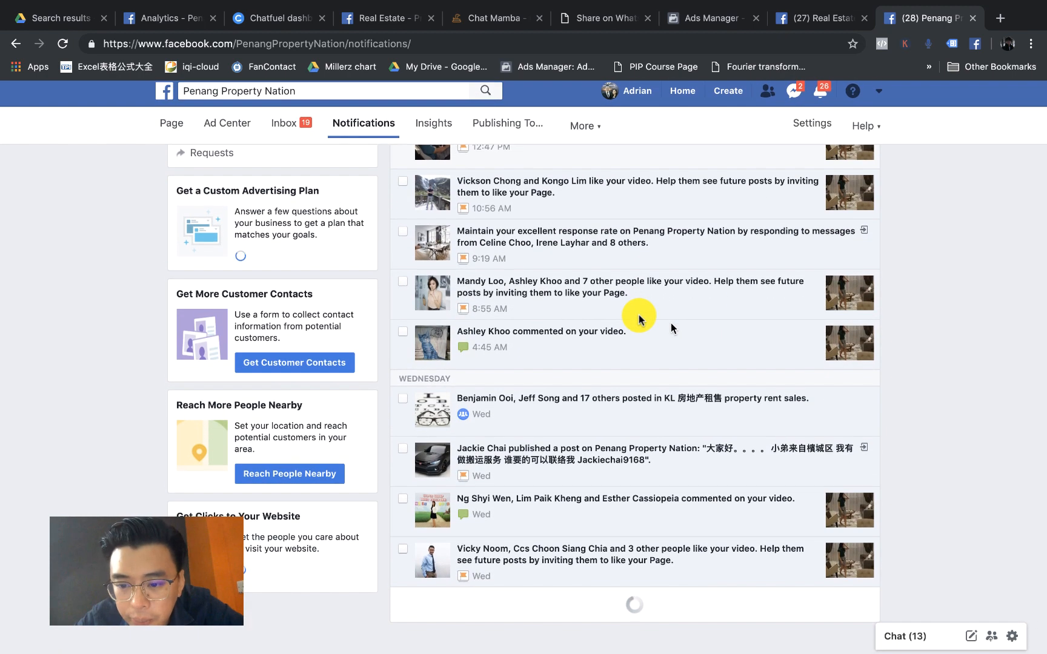
scroll(643, 428, "down", 1)
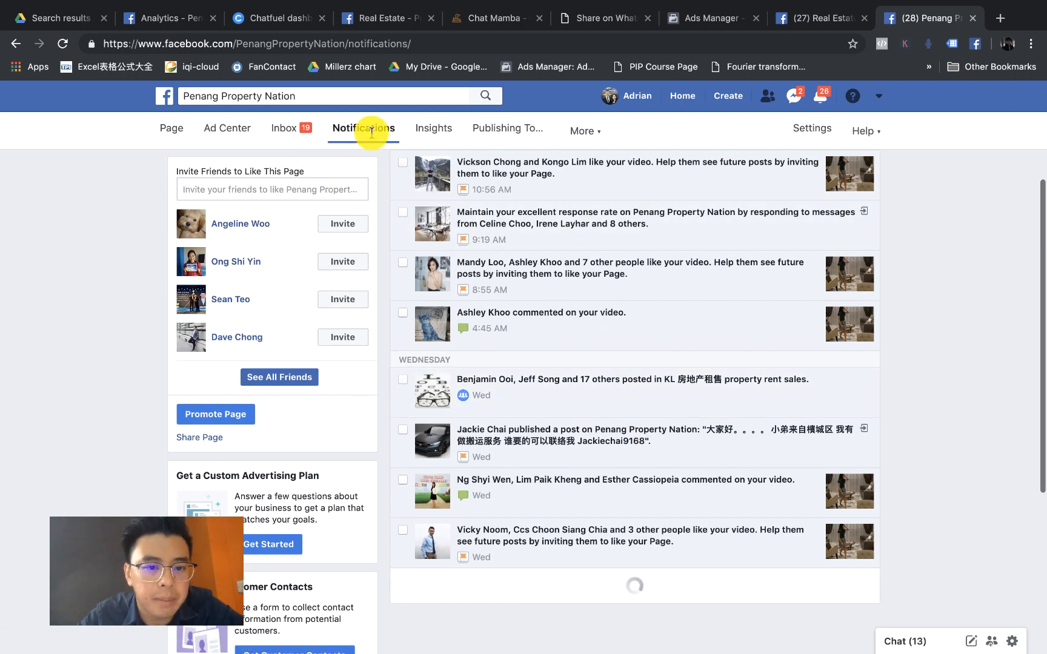
scroll(512, 277, "down", 4)
scroll(512, 277, "down", 3)
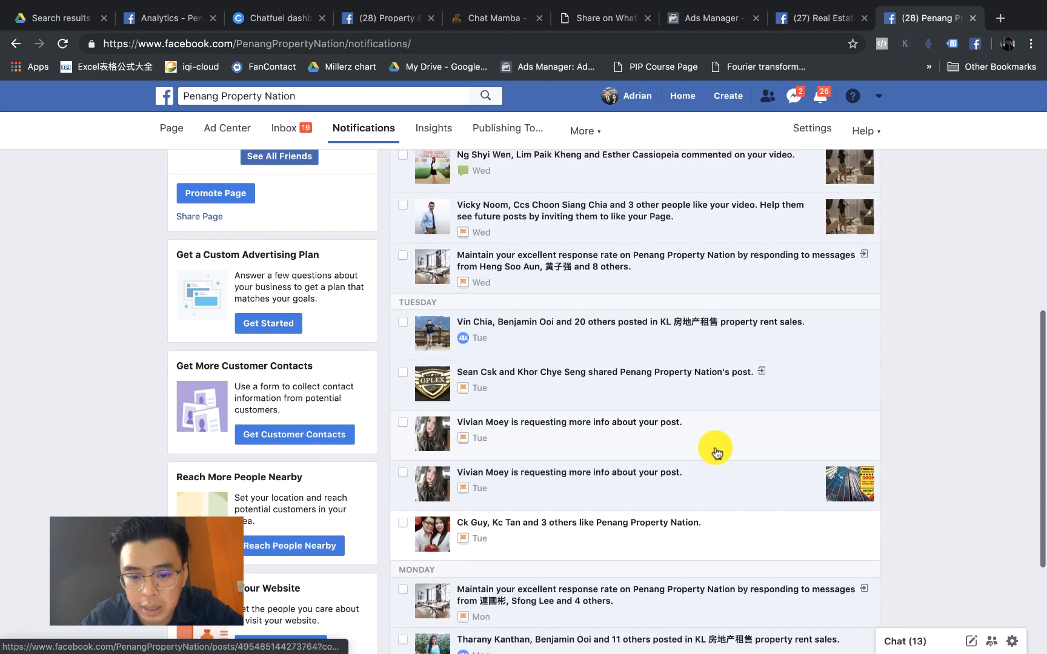
scroll(715, 451, "down", 4)
scroll(715, 448, "up", 7)
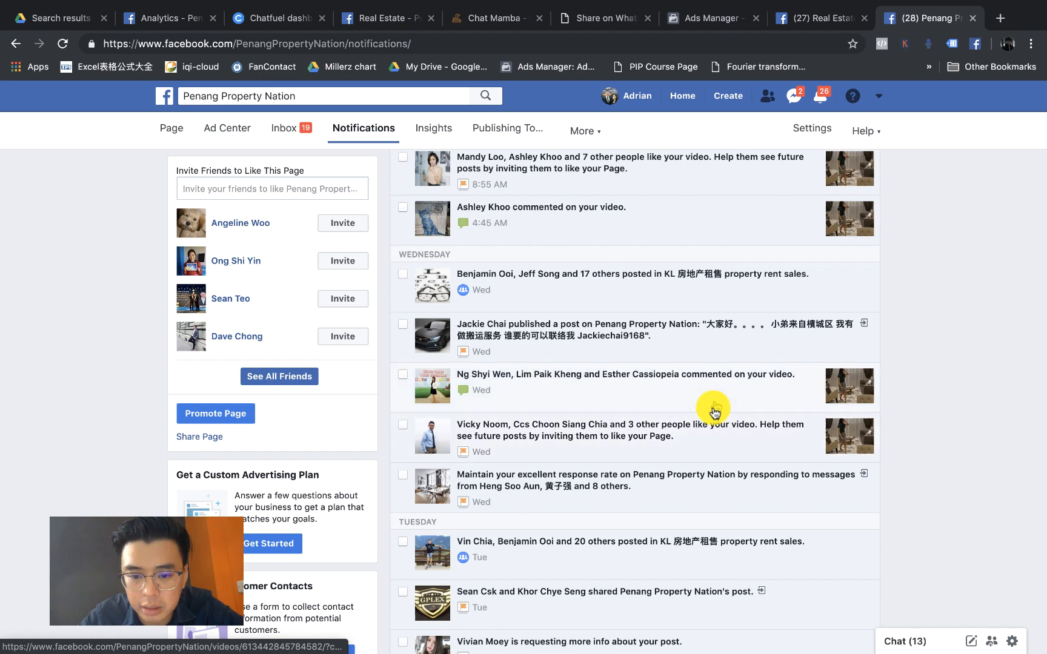
left_click(715, 400)
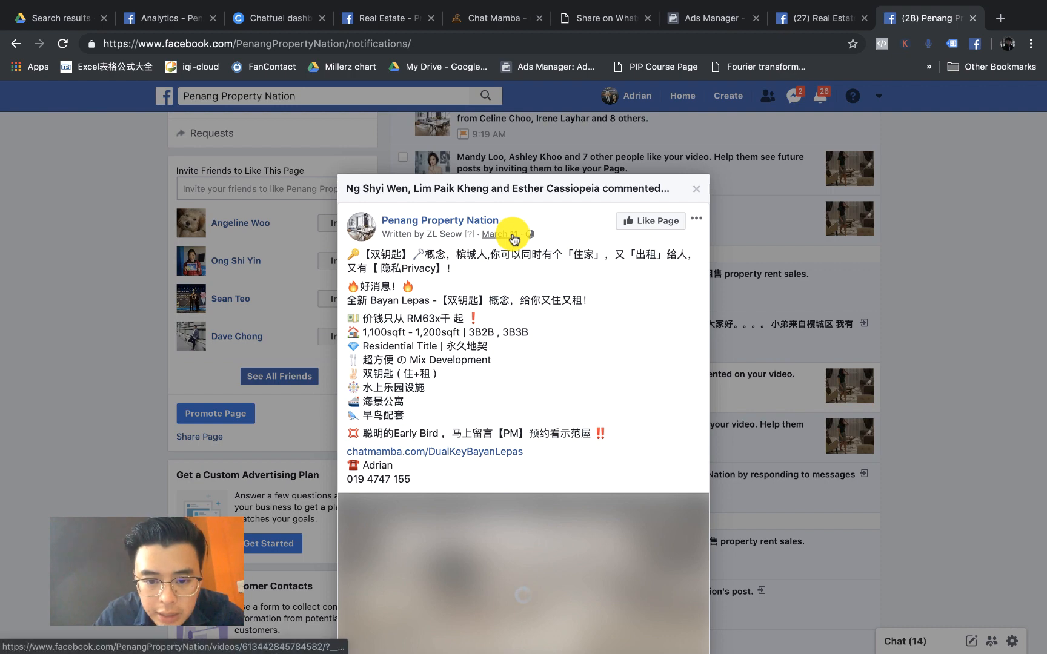
Step: Open the dual-key video post on its own page and copy its address up to the video ID
scroll(514, 236, "up", 5)
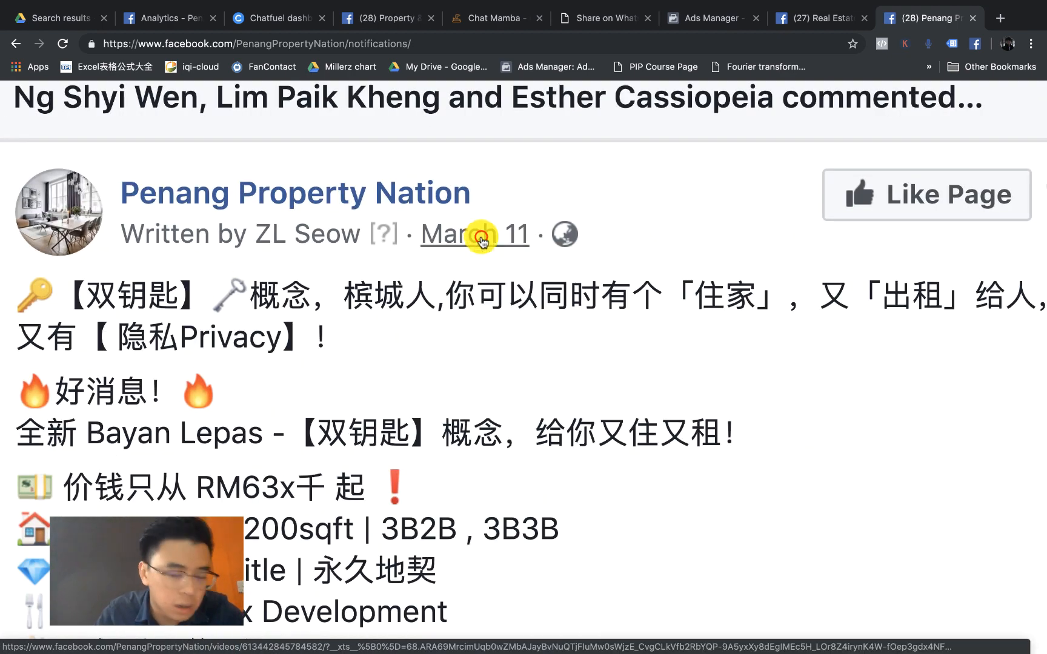
scroll(483, 241, "down", 5)
left_click(483, 237)
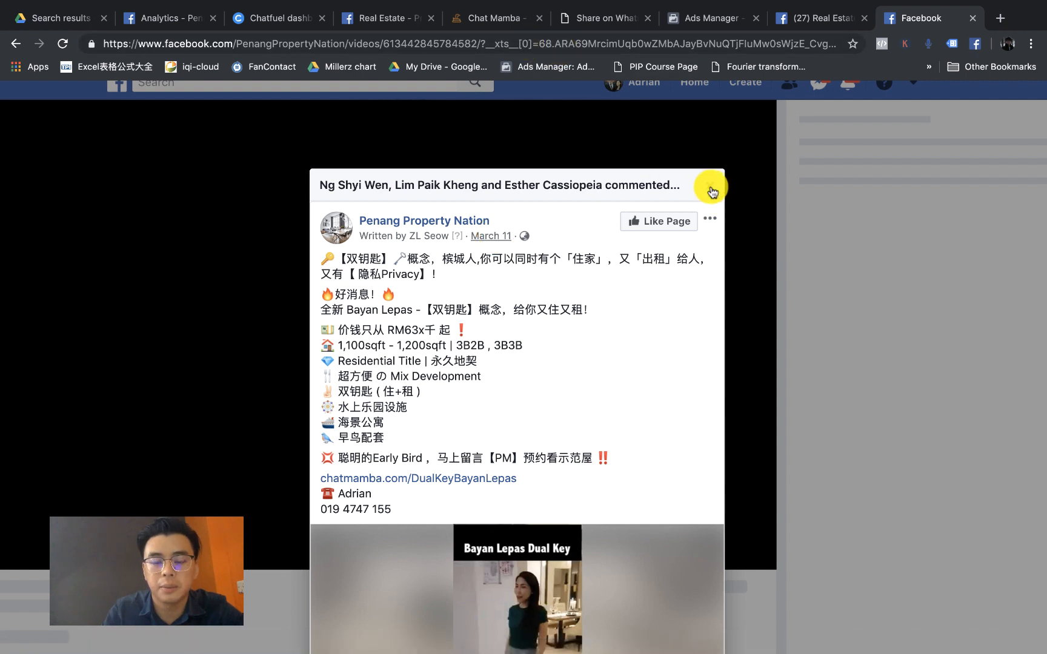
left_click(485, 44)
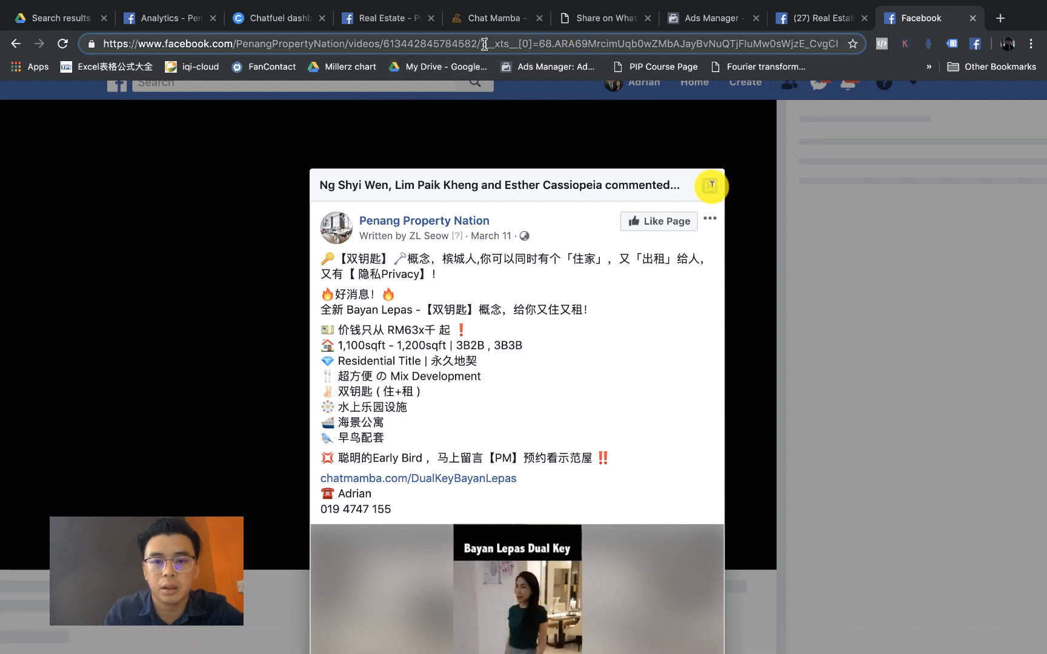
key("super+a")
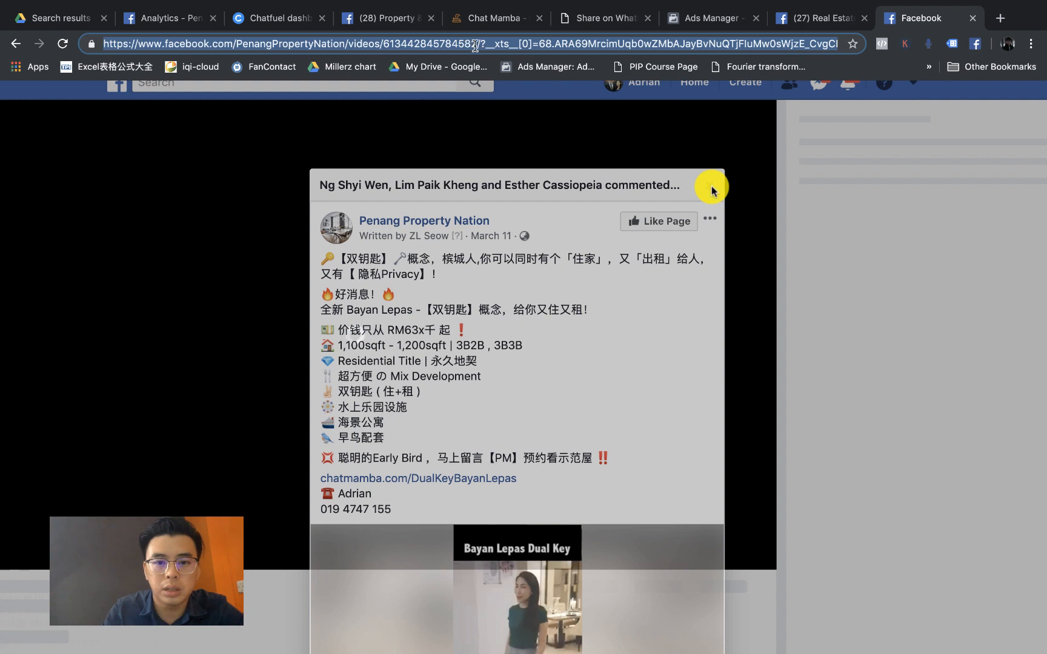
left_click(711, 187)
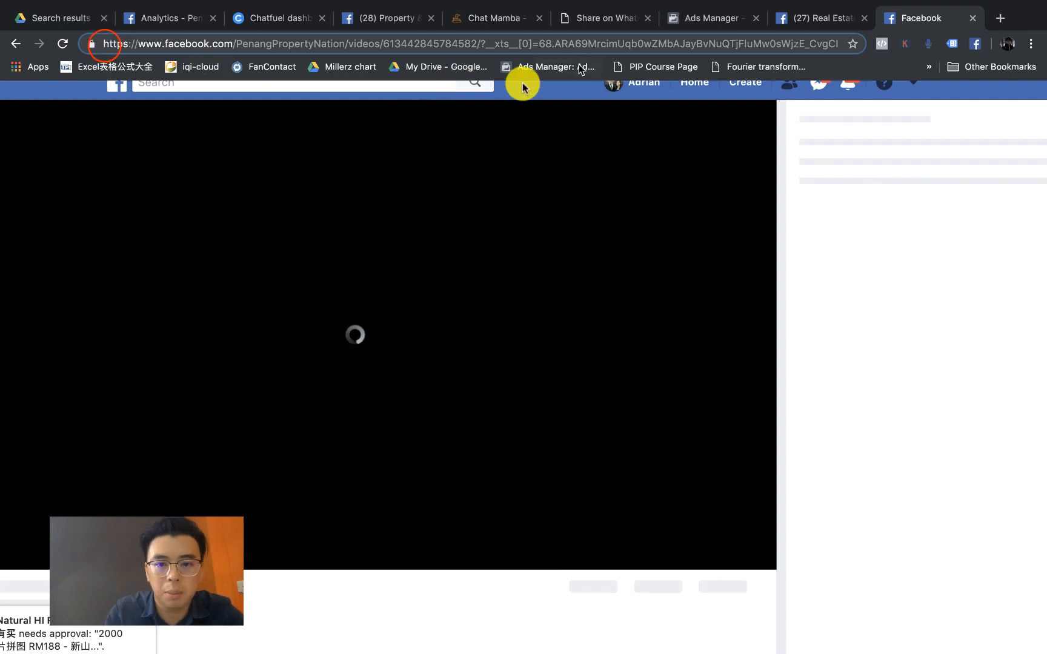
left_click_drag(103, 43, 480, 46)
key("super+c")
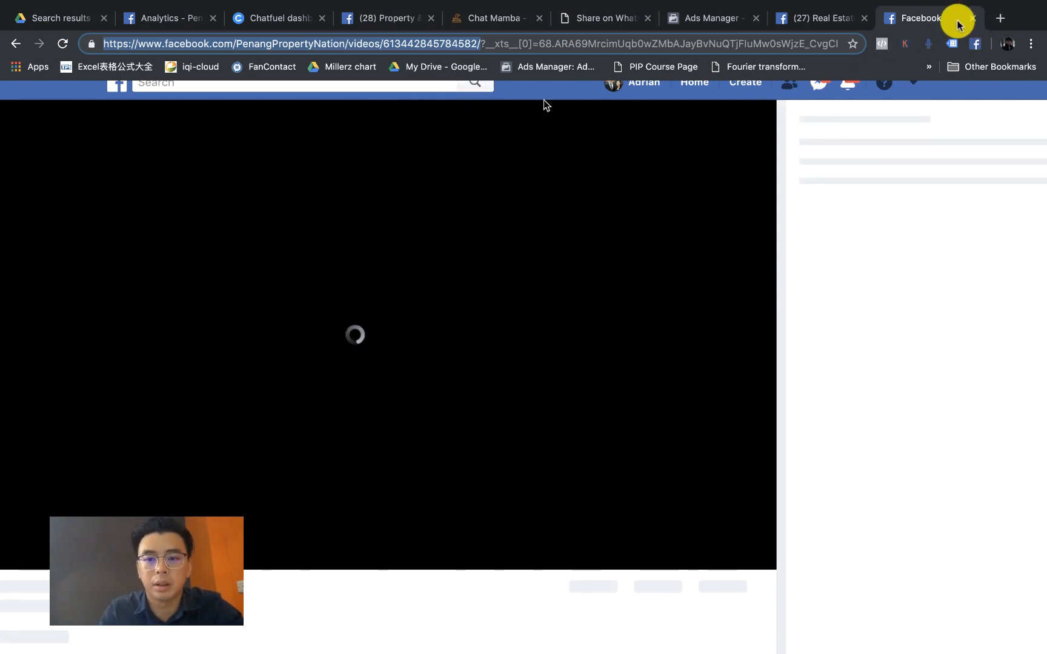
key("ctrl+shift+Tab")
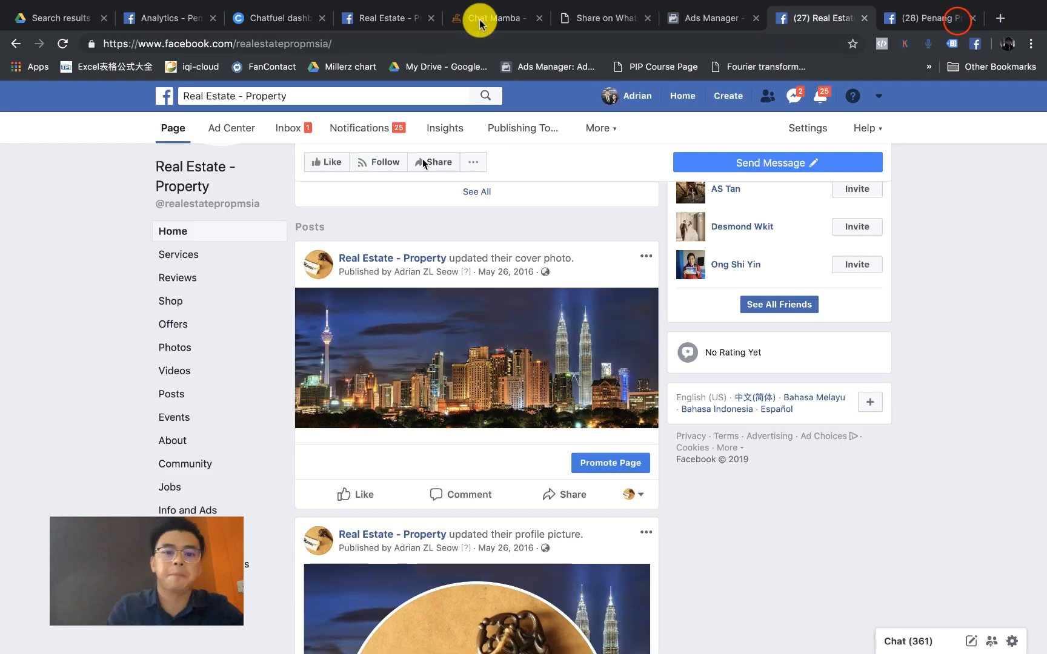
Step: Paste the video link into Search for Ad Post, change 'videos' to 'posts', and search
left_click(482, 19)
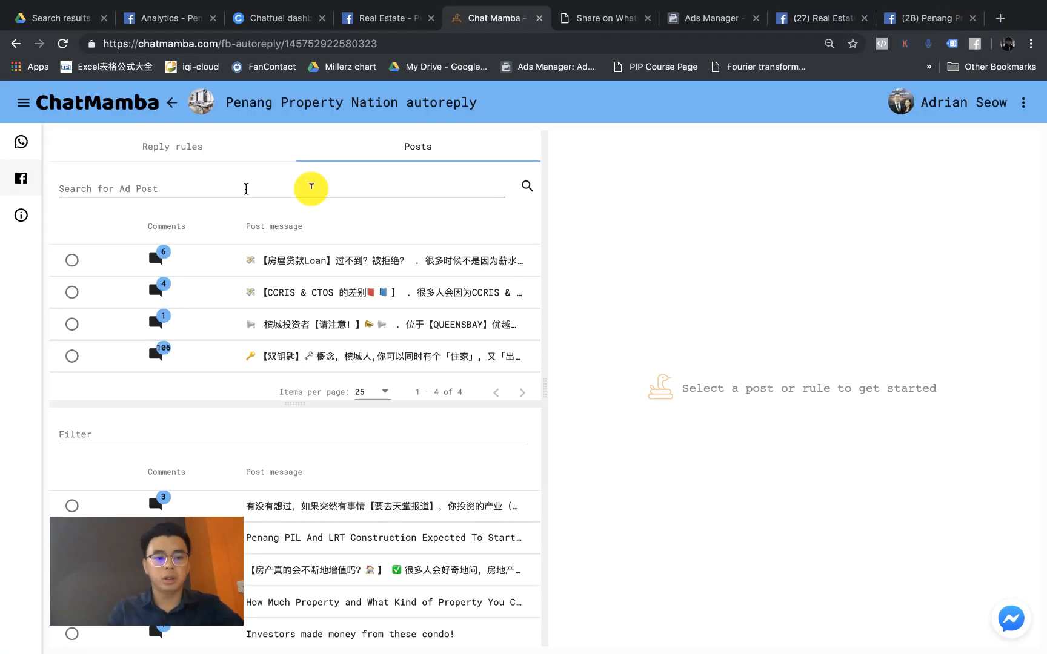
left_click(194, 189)
key("super+v")
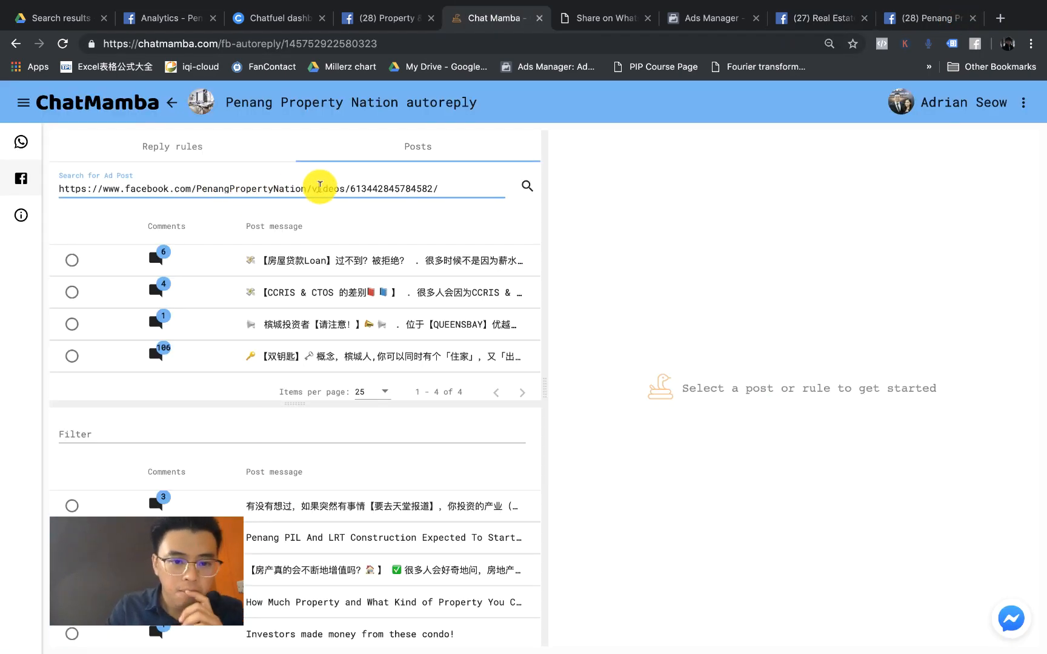
left_click(338, 189)
key("BackSpace")
key("BackSpace")
key("BackSpace")
key("BackSpace")
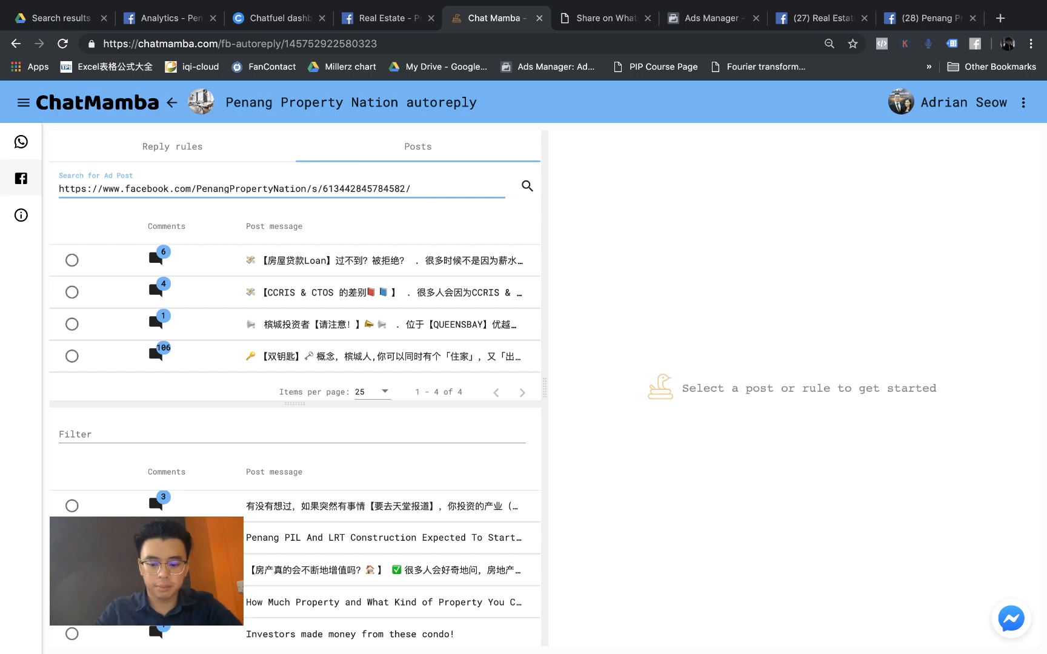
key("BackSpace")
type("post")
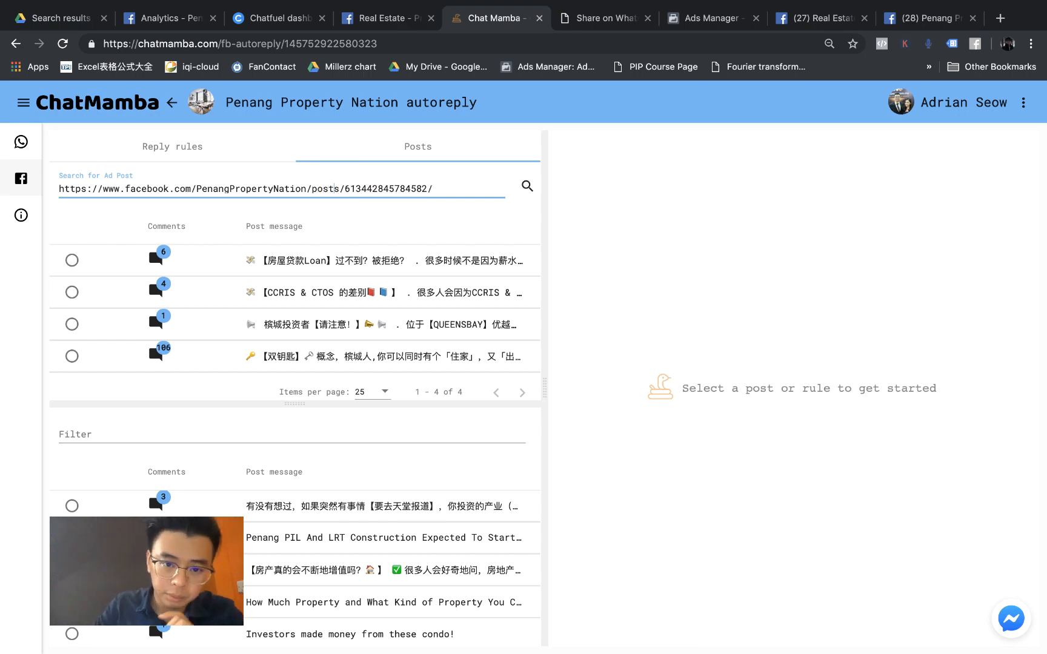
left_click(528, 186)
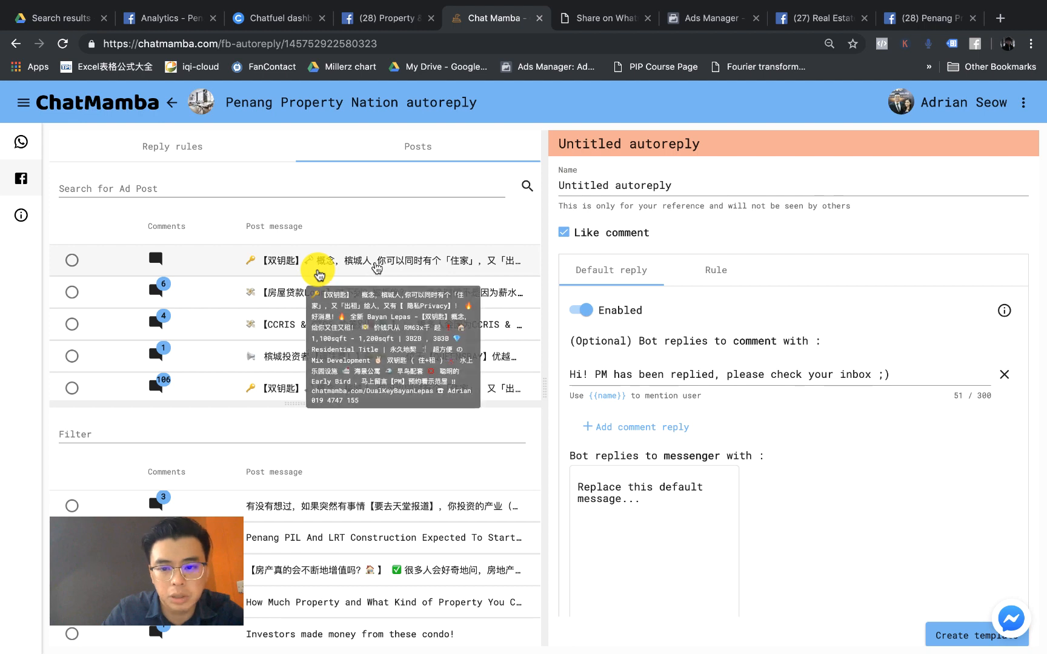
Step: Start a new Untitled autoreply for the found Bayan Lepas Dual Key post
left_click(374, 262)
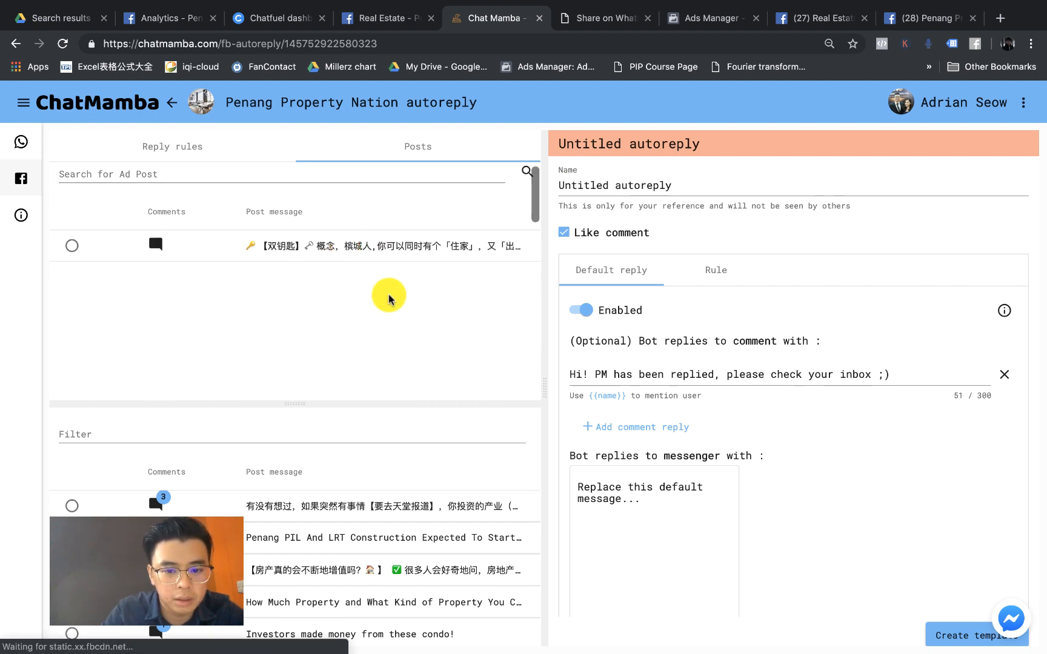
scroll(388, 297, "down", 2)
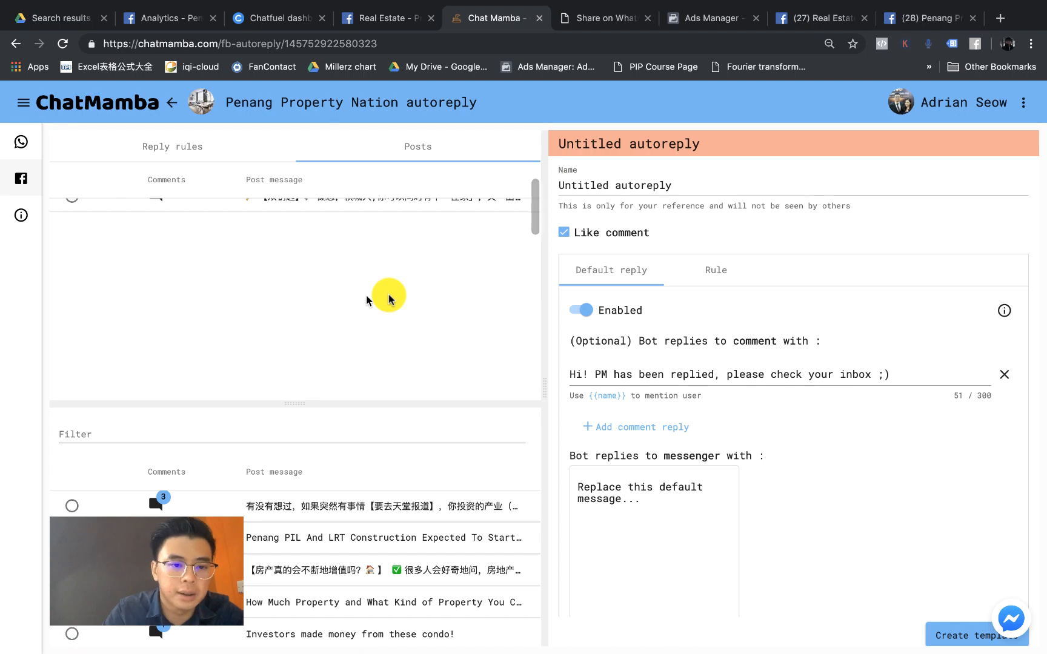
scroll(389, 294, "down", 5)
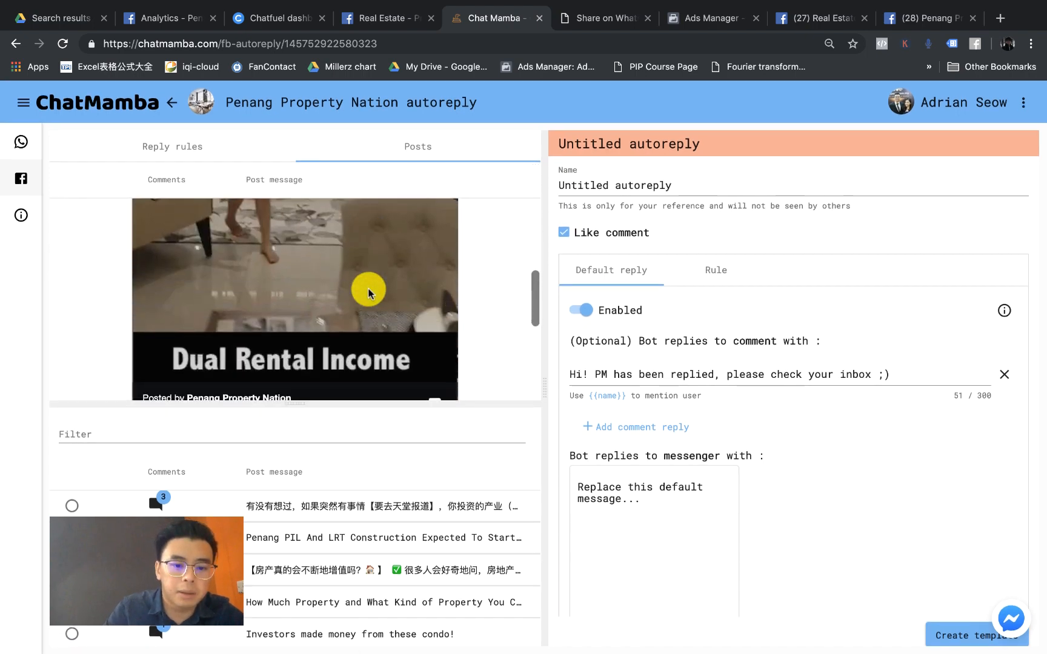
scroll(369, 293, "down", 3)
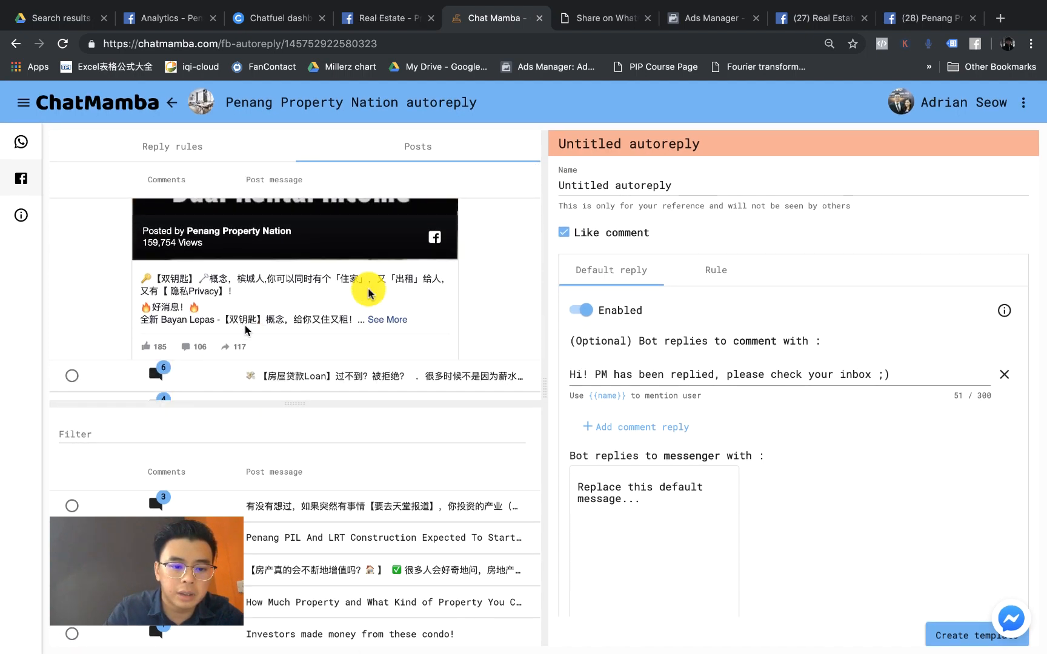
scroll(246, 327, "up", 8)
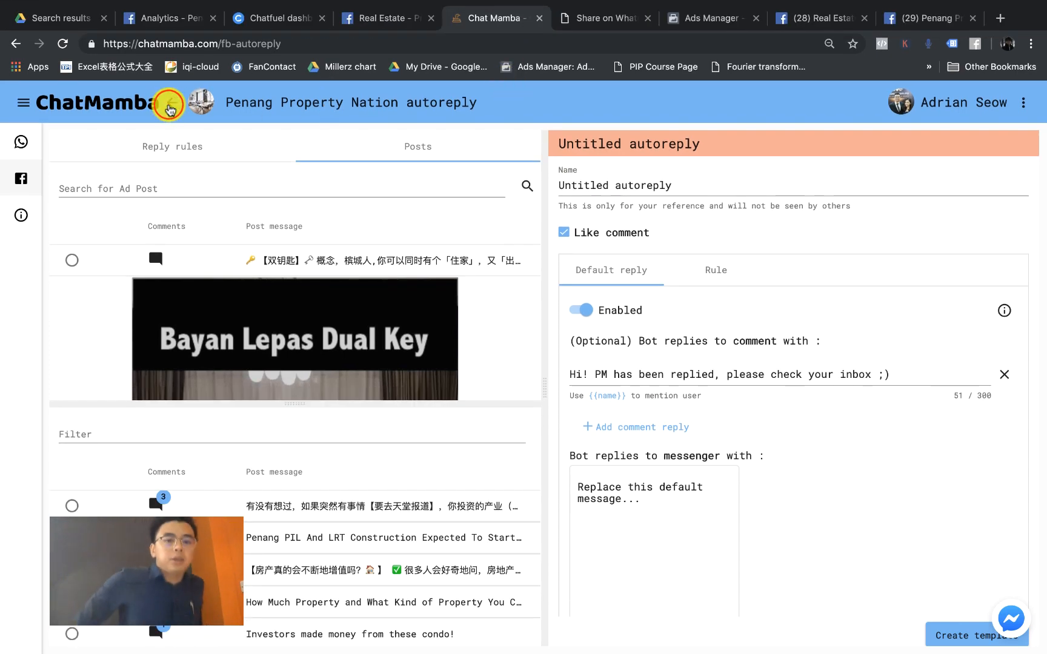
Step: Go back to the connected pages, open the Real Estate - Property autoreply, and switch to its Facebook tab
left_click(170, 108)
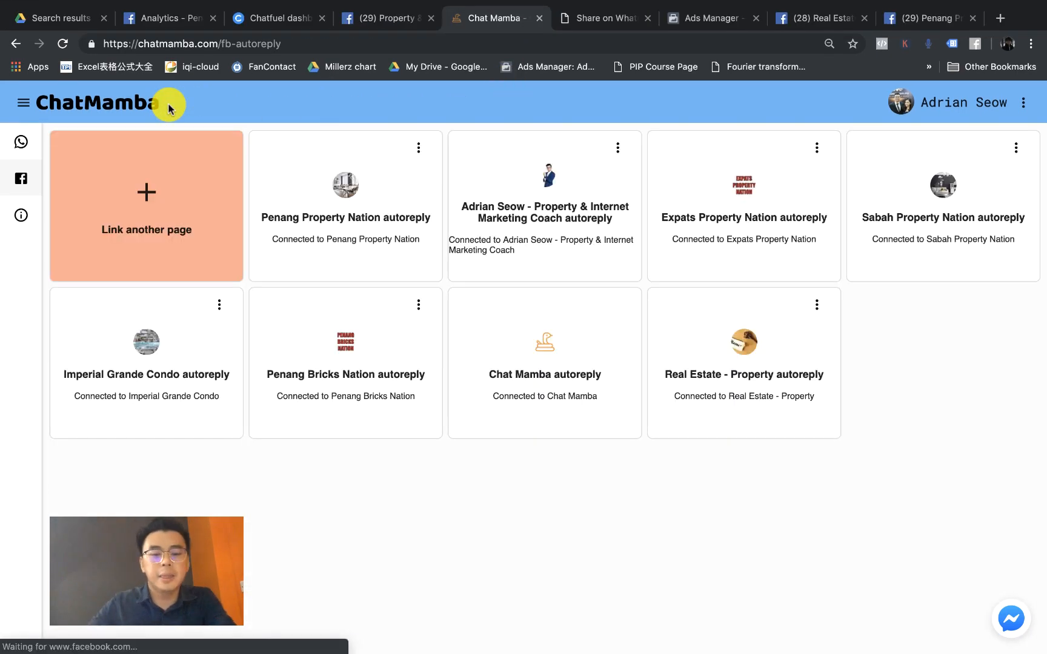
left_click(736, 342)
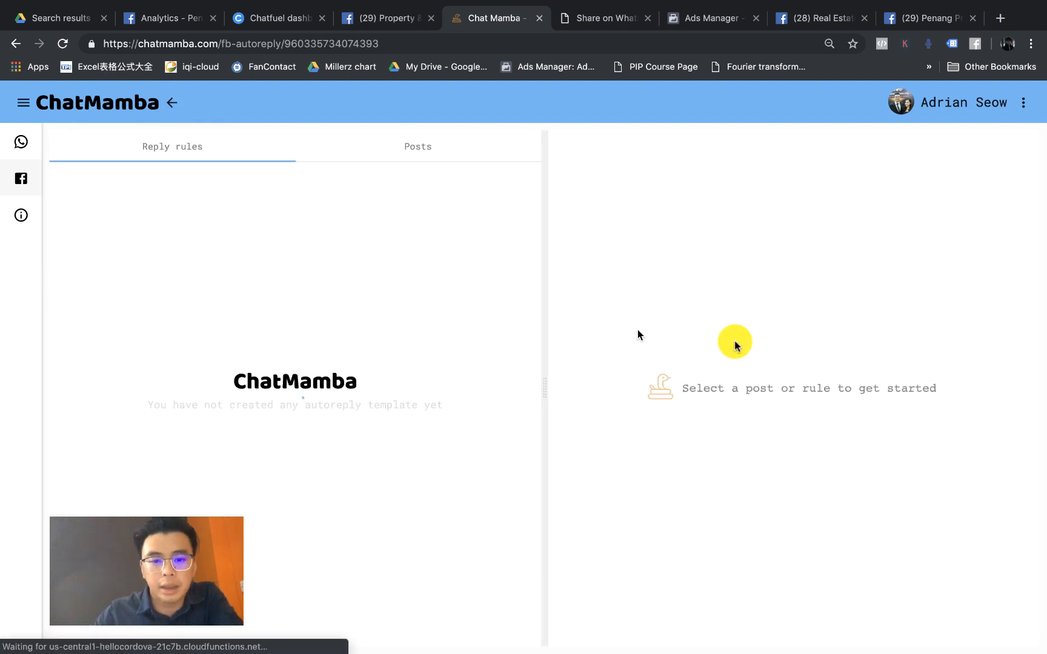
left_click(542, 305)
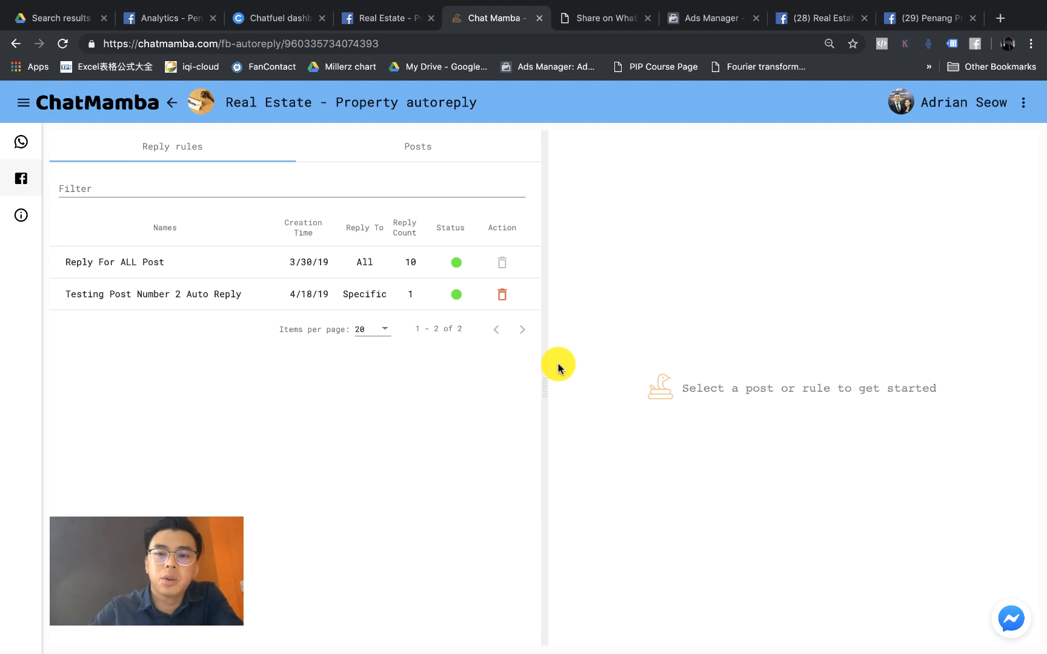
left_click(836, 29)
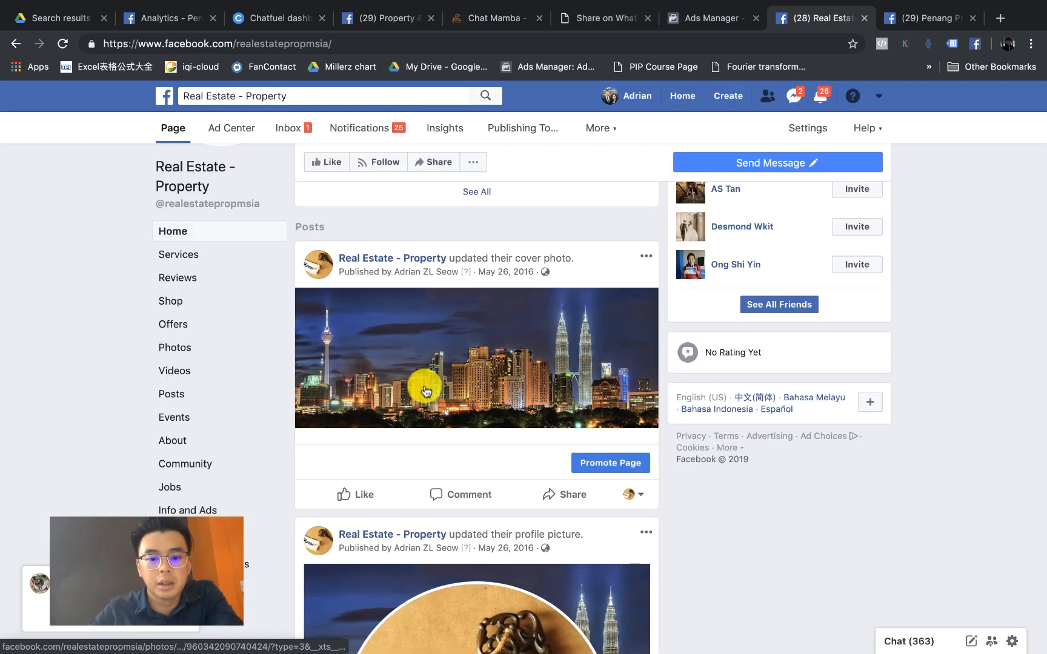
Step: Zoom in and reload the Real Estate page twice to look for new price comments and bot replies
scroll(424, 391, "down", 5)
scroll(425, 391, "up", 10)
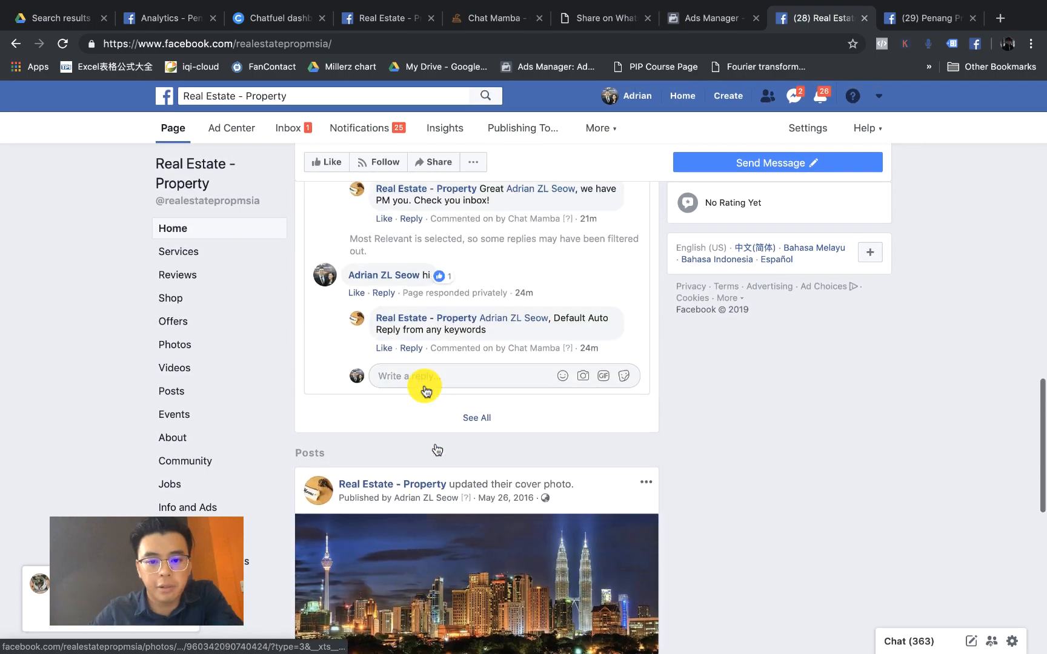
scroll(424, 261, "up", 3)
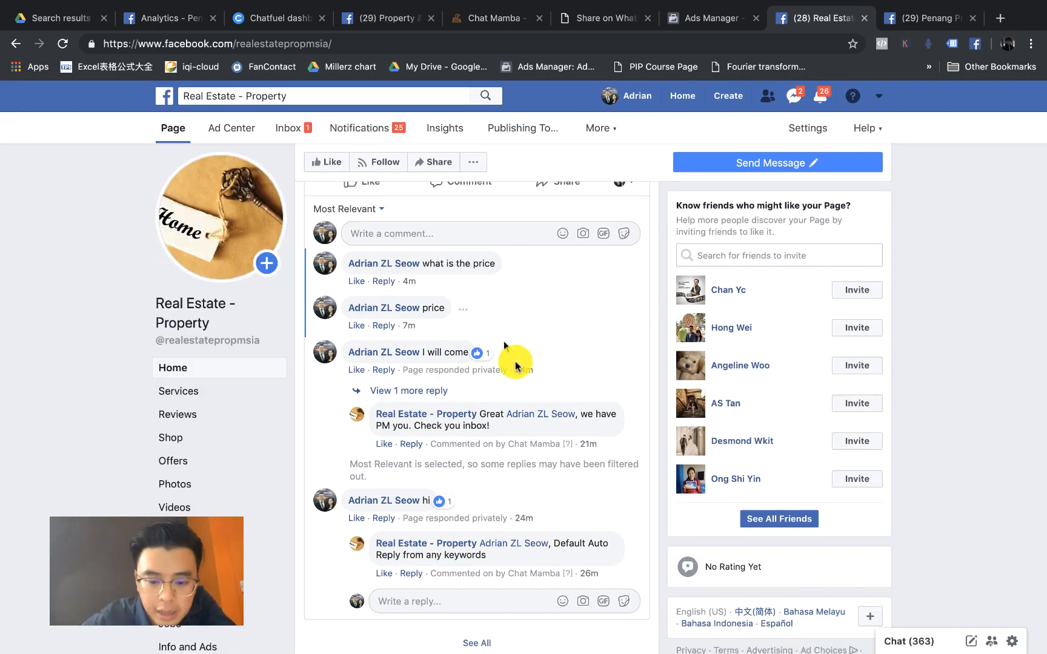
key("super+equal")
scroll(253, 426, "down", 4)
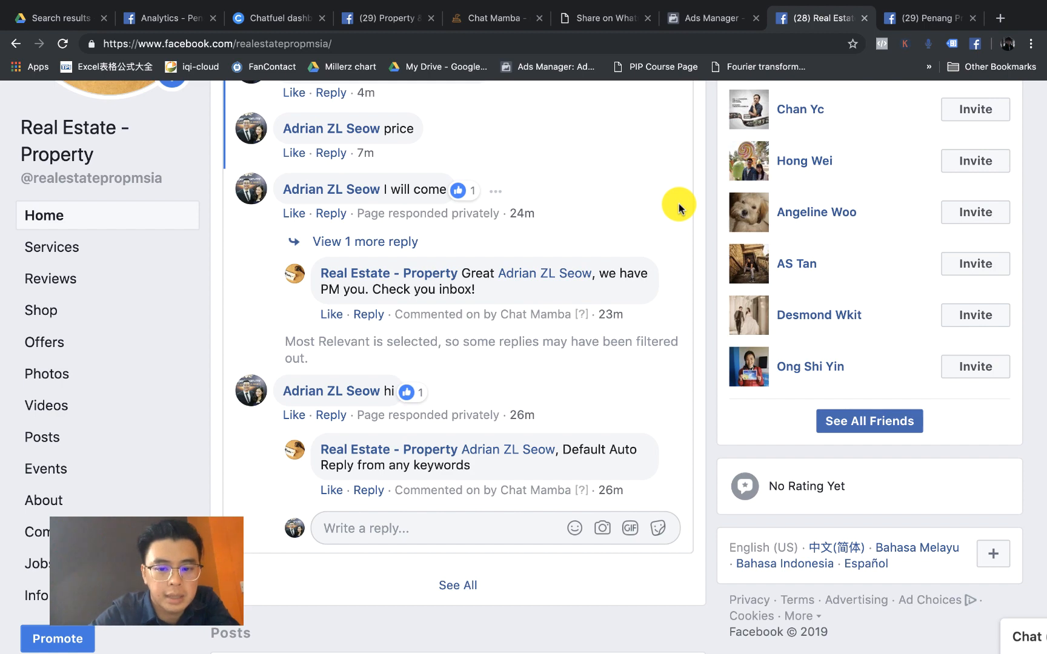
scroll(679, 207, "up", 5)
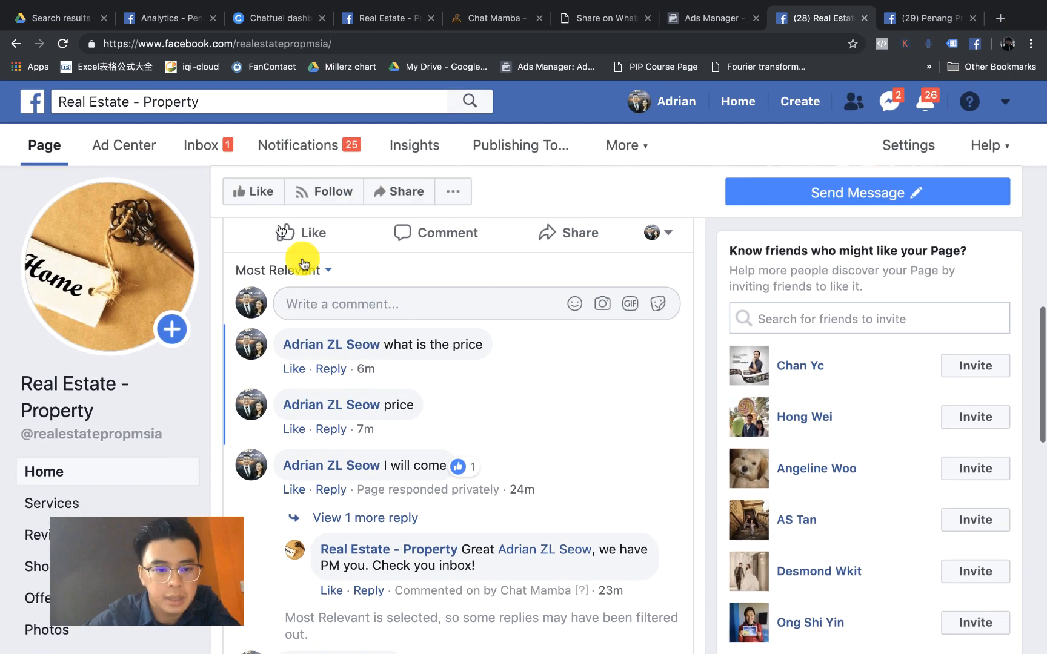
left_click(64, 50)
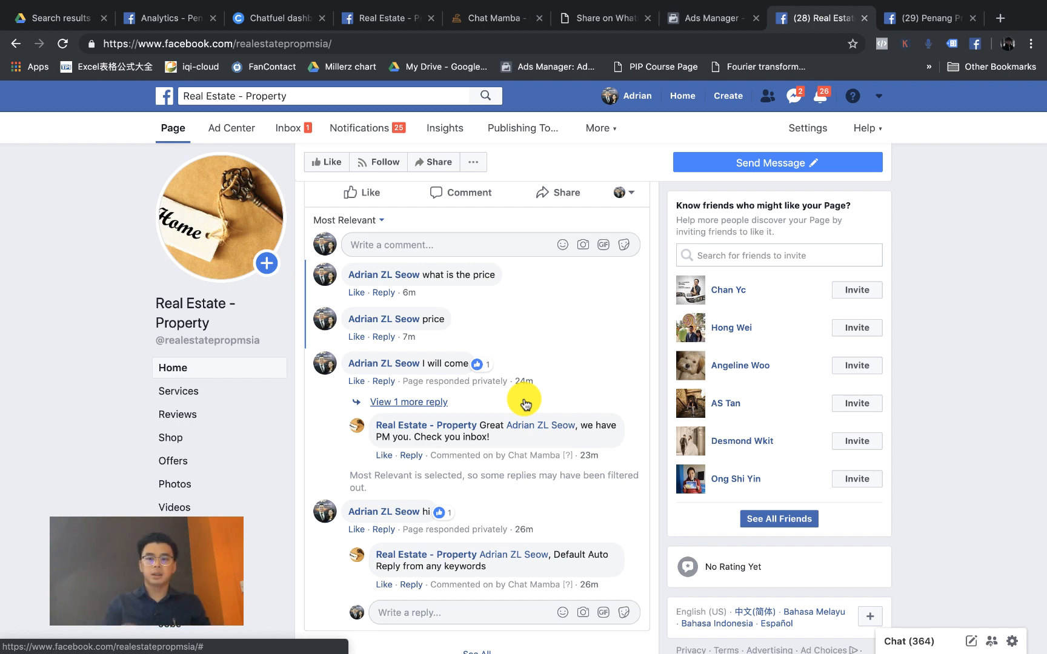
scroll(523, 400, "down", 10)
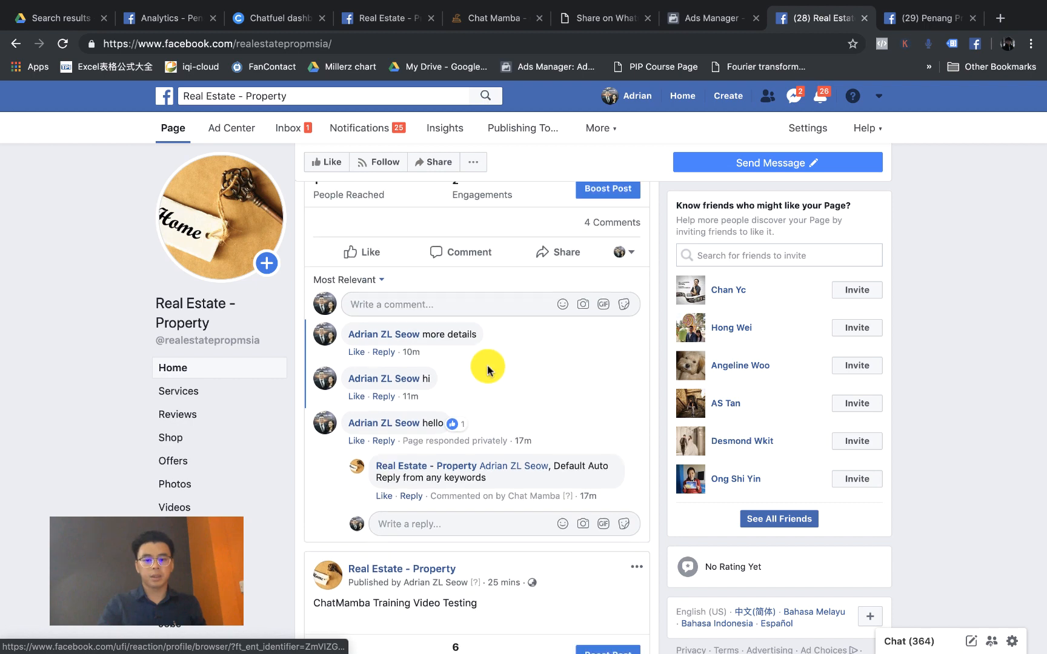
left_click(63, 43)
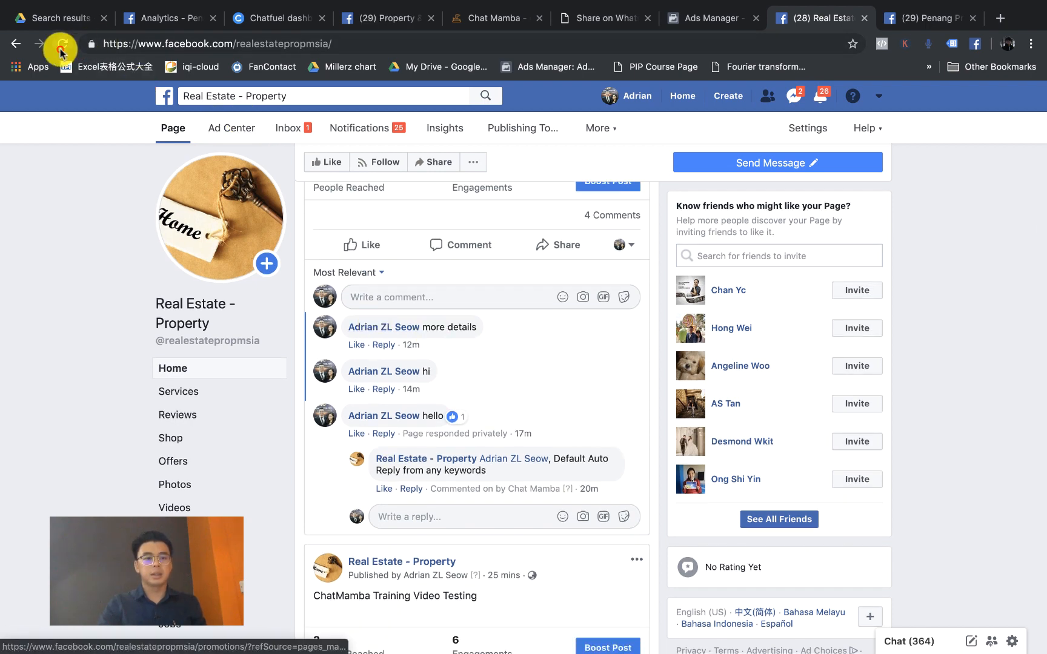
left_click(480, 24)
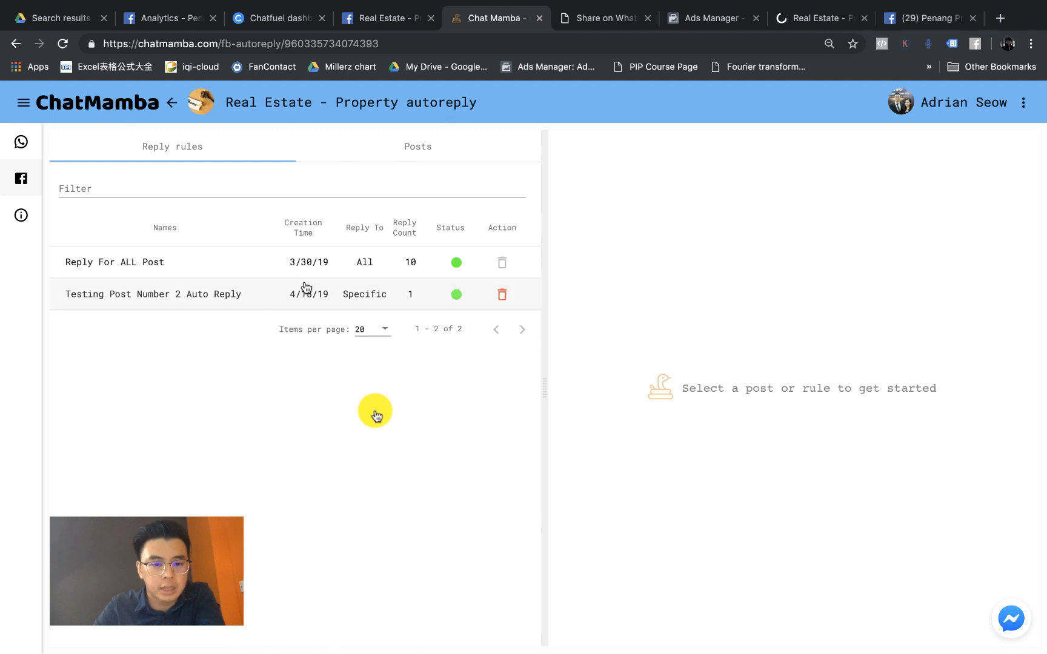
Step: Open Reply For ALL Post, select its Price keyword rule, and zoom out to see the reply fields
left_click(346, 274)
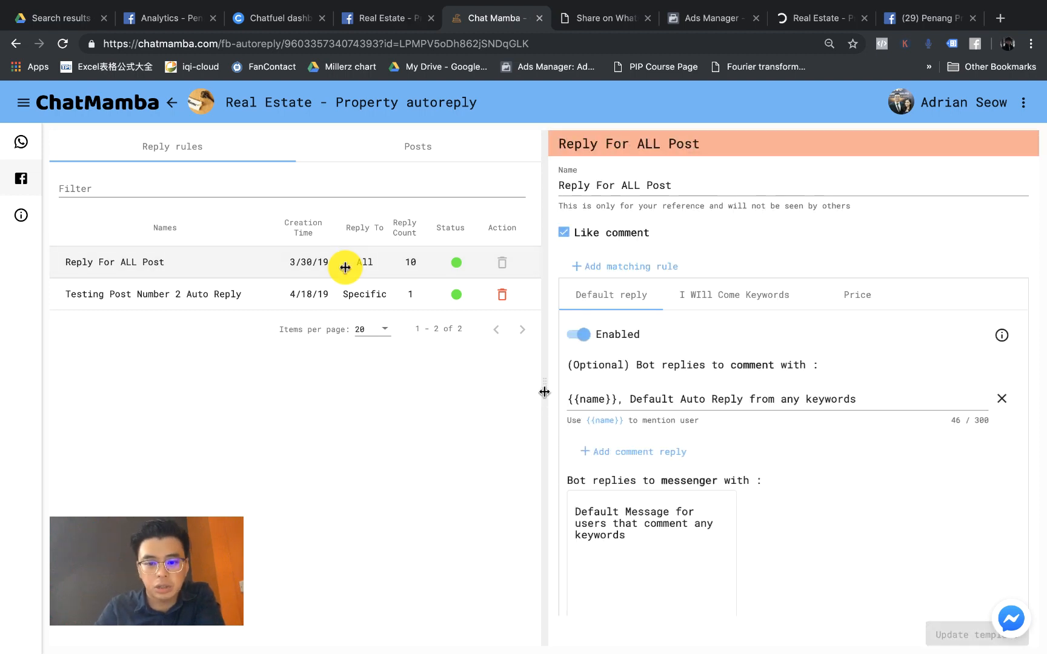
scroll(680, 418, "down", 1)
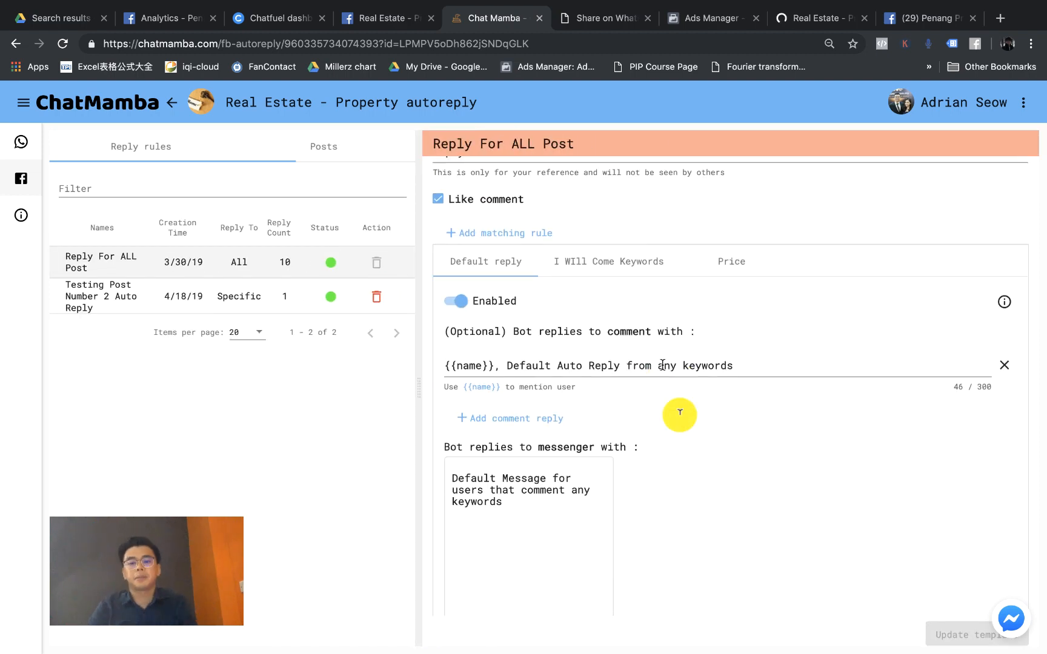
left_click(740, 266)
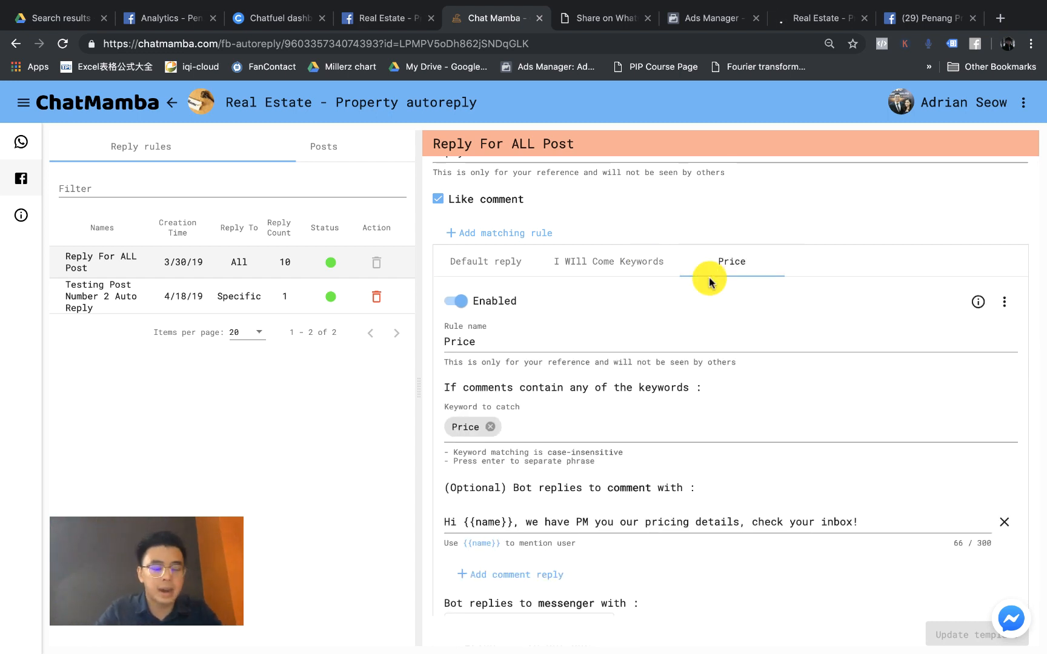
scroll(713, 314, "down", 5)
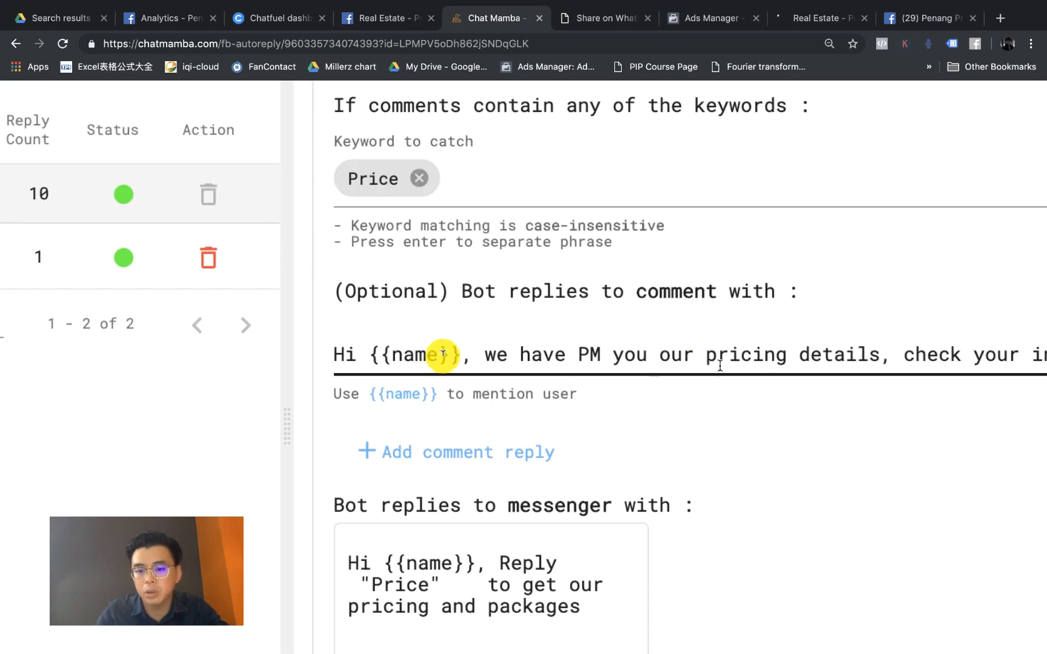
scroll(441, 355, "down", 2)
scroll(678, 362, "right", 2)
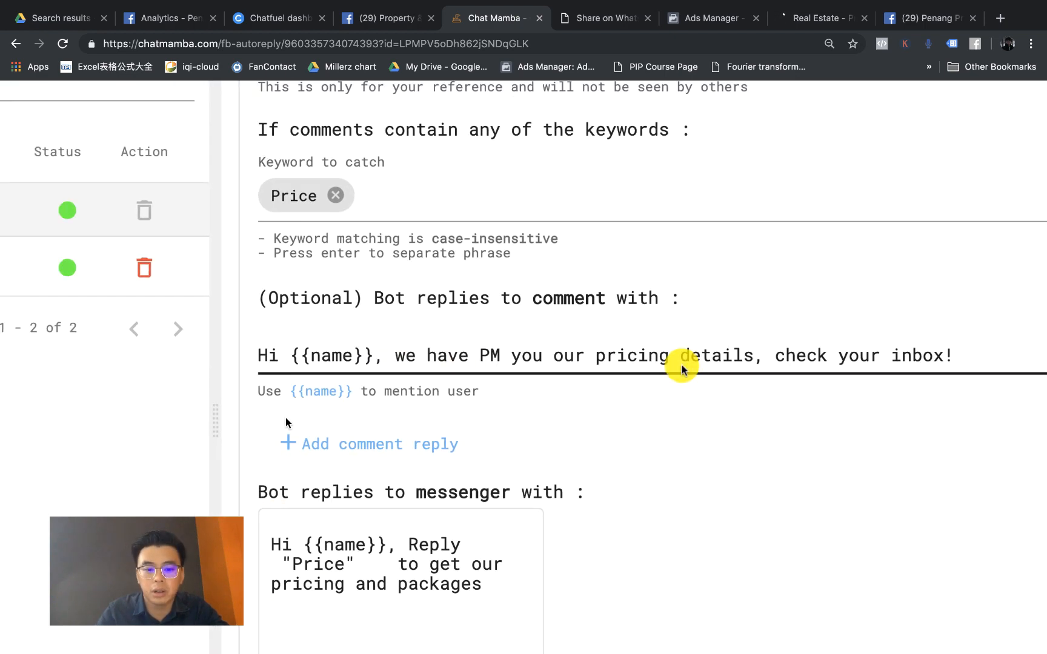
key("super+minus")
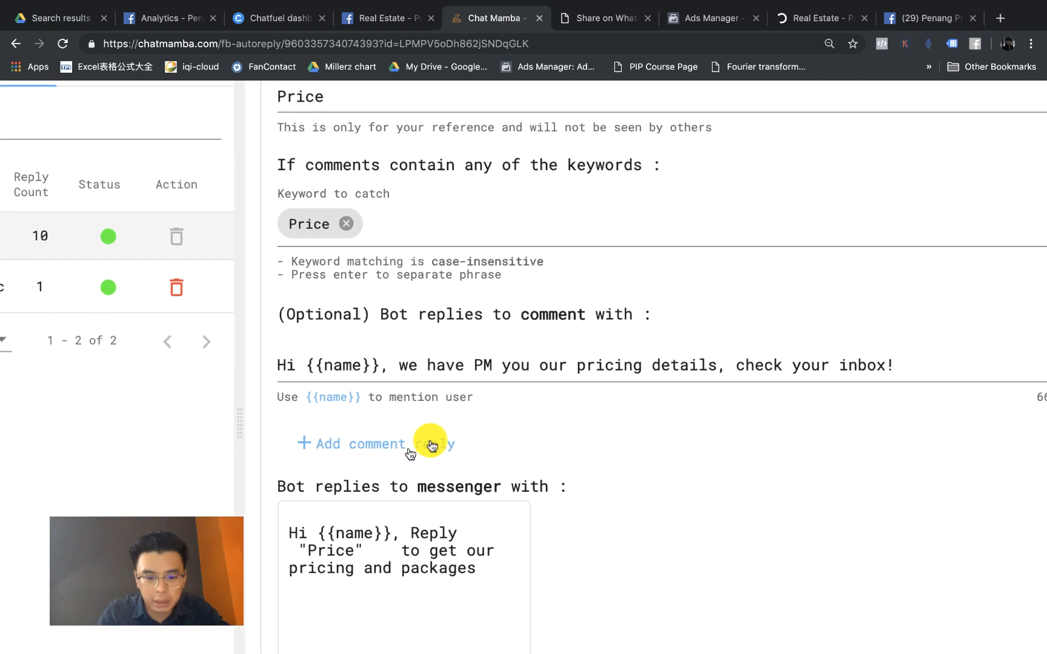
Step: Add second and third Price comment replies, the third starting 'Yes' and ending 'for the surprise!'
left_click(373, 448)
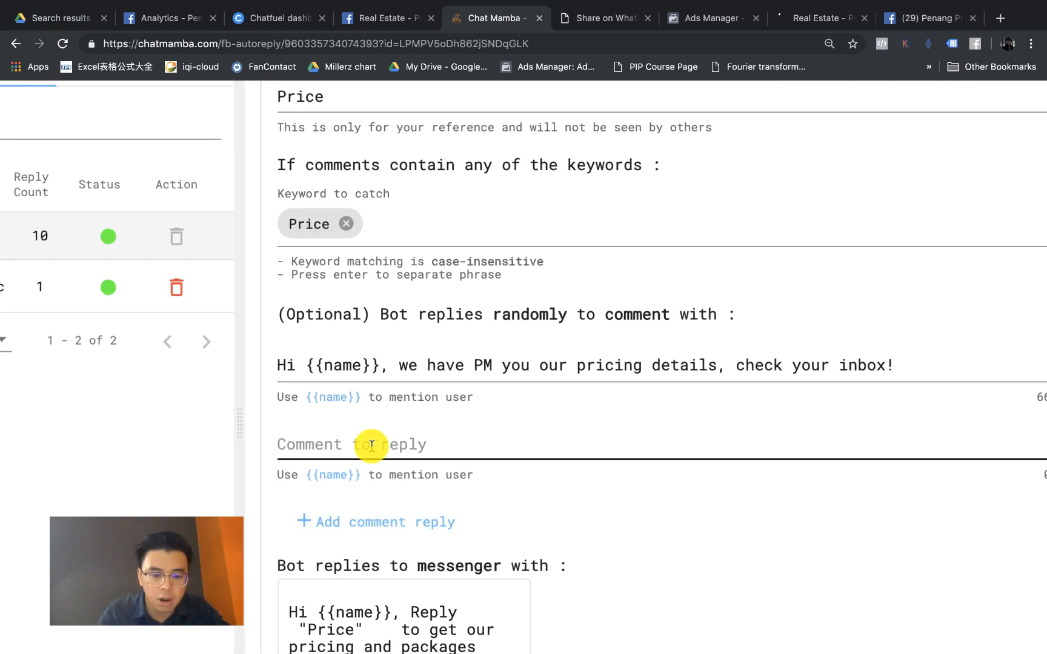
type("H")
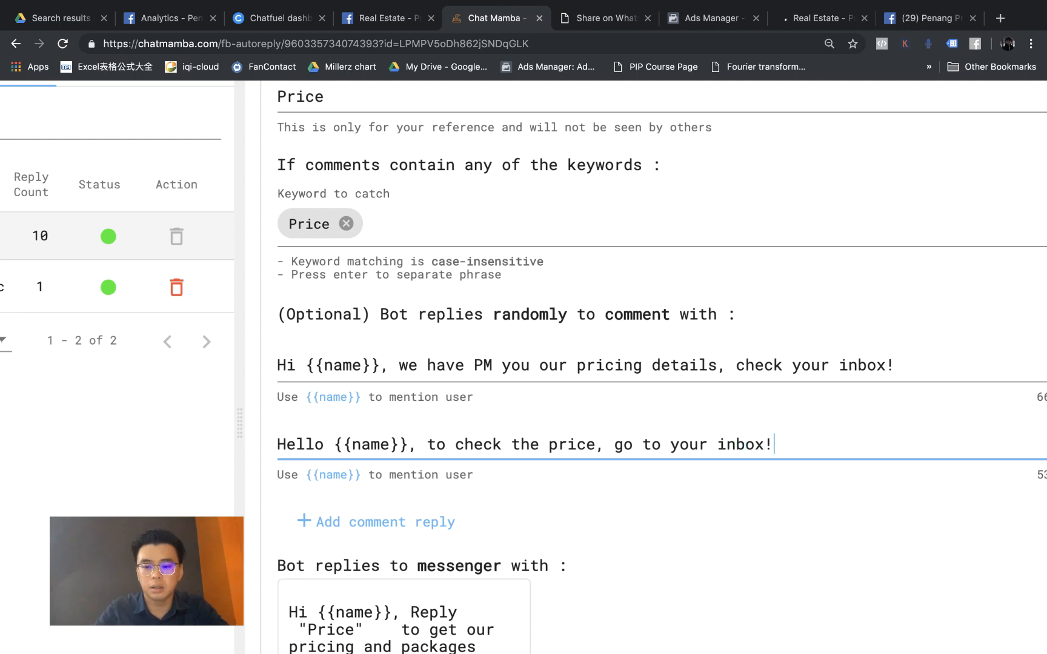
left_click(341, 521)
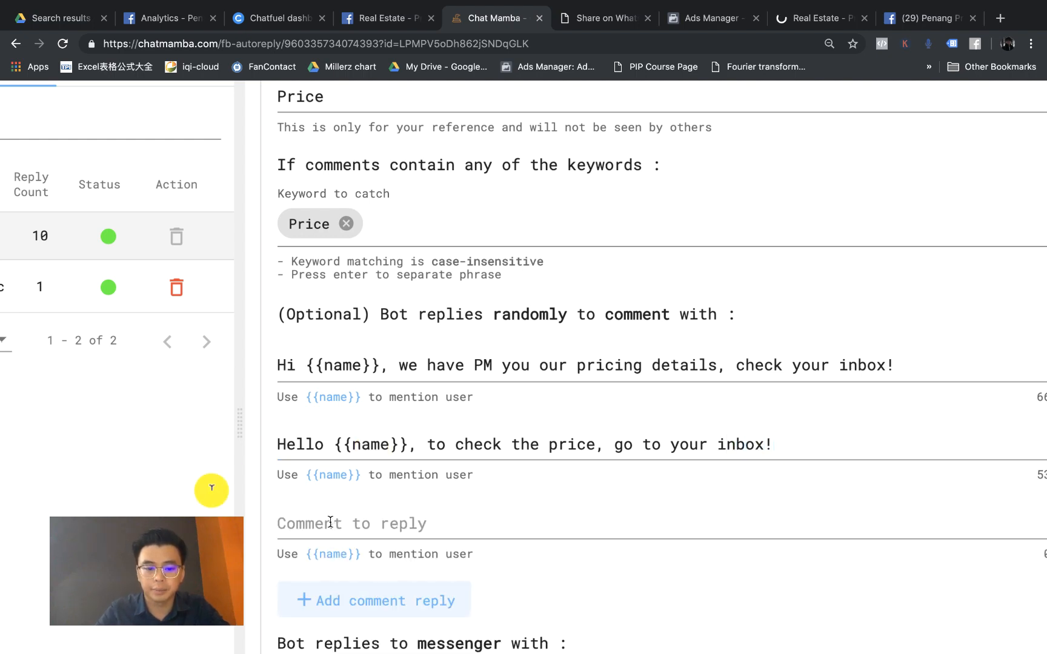
left_click(330, 522)
type("H")
key("BackSpace")
type("Yes")
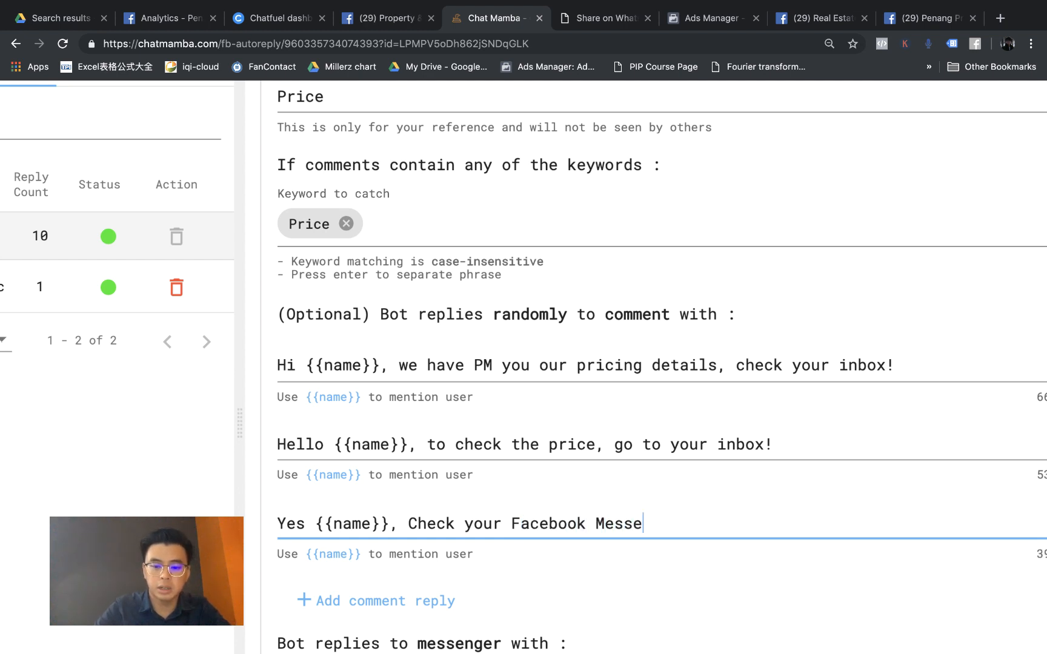
type("for the surprice")
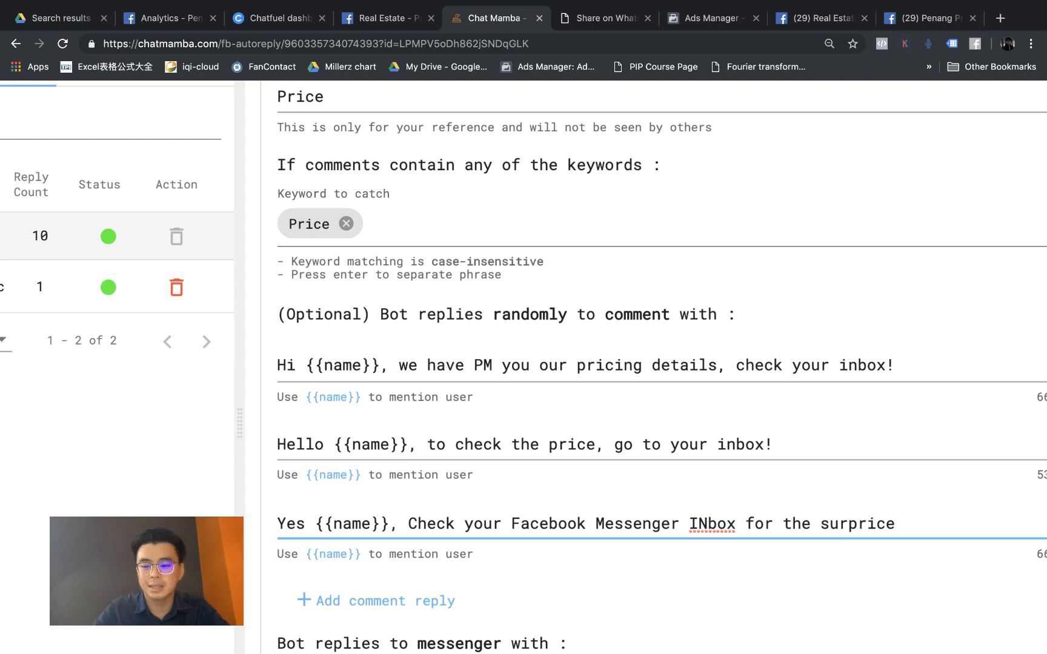
key("BackSpace")
key("BackSpace")
type("se!")
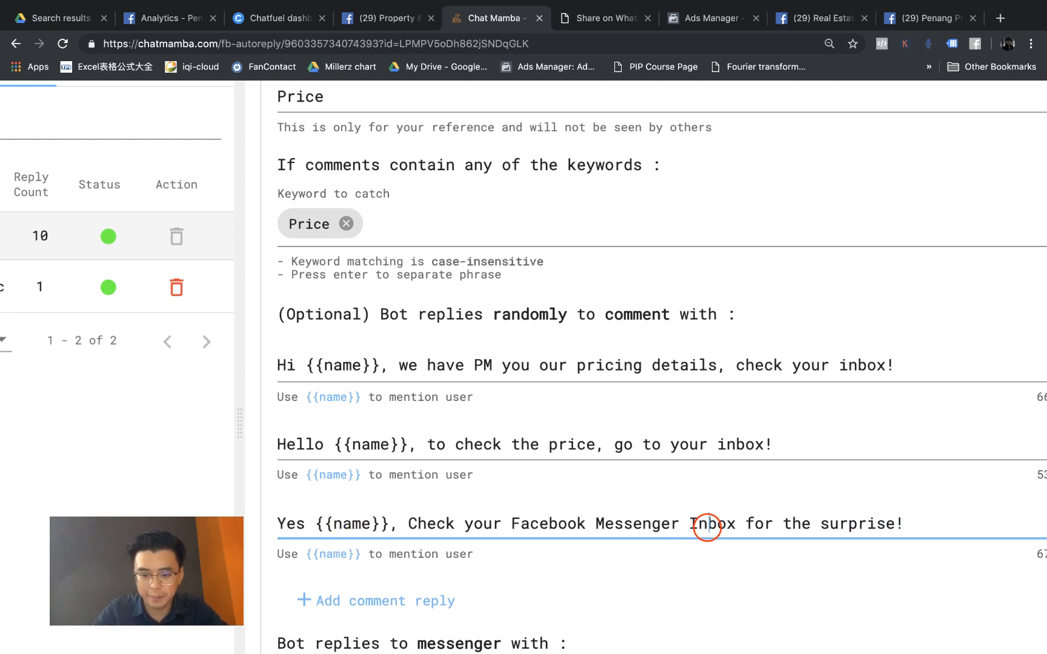
Step: Zoom out and save the updated Reply For ALL Post rule with Update template
key("super+minus")
key("super+minus")
scroll(710, 484, "down", 2)
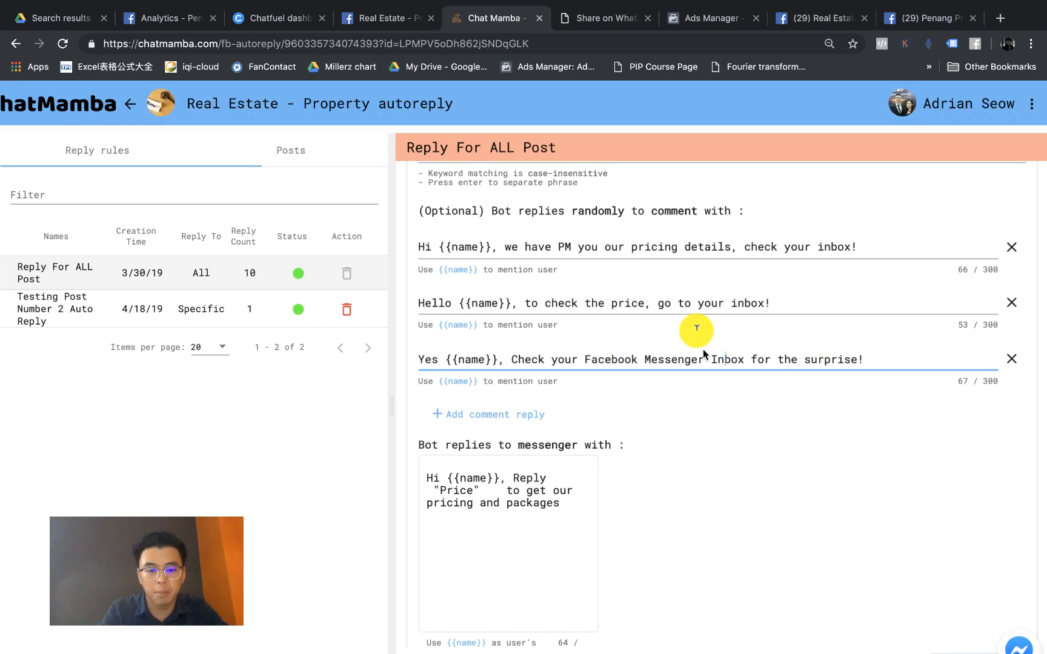
scroll(580, 216, "up", 5)
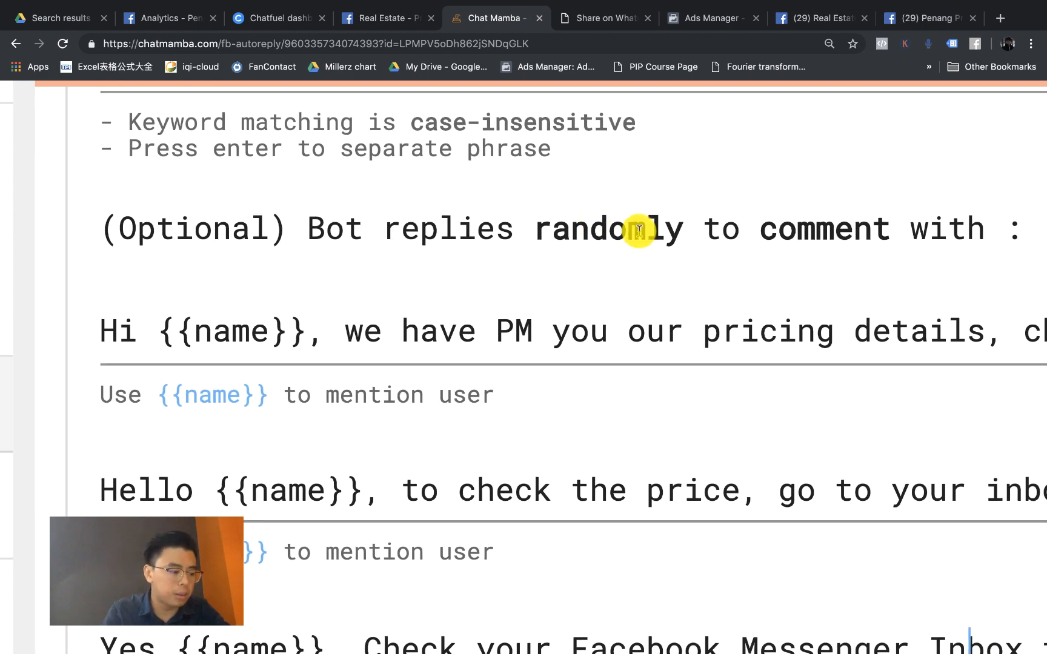
scroll(639, 230, "down", 5)
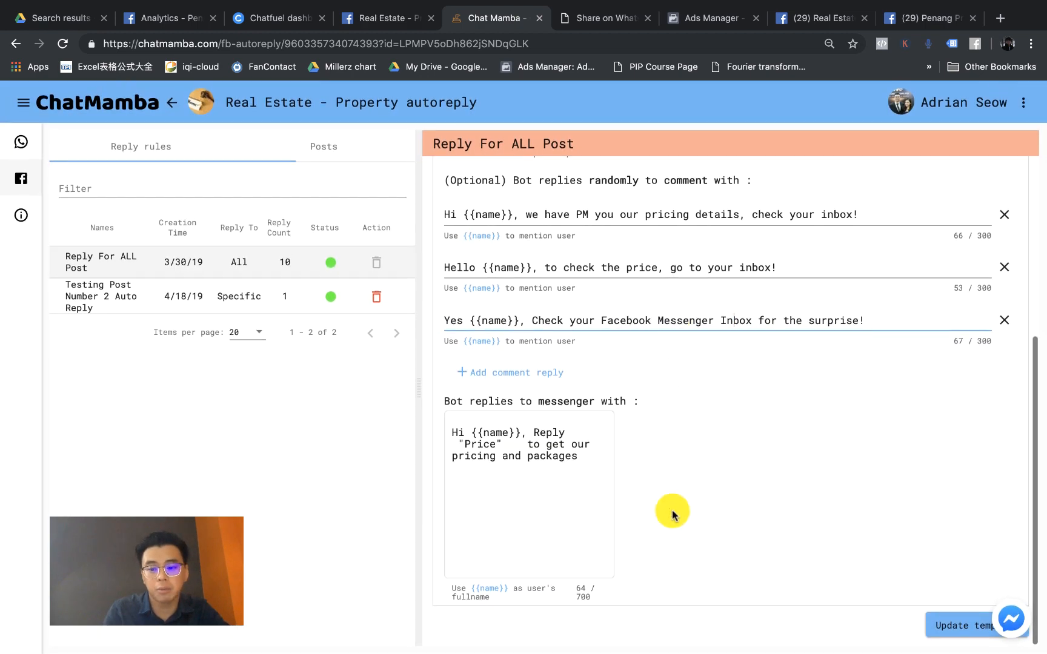
left_click(933, 624)
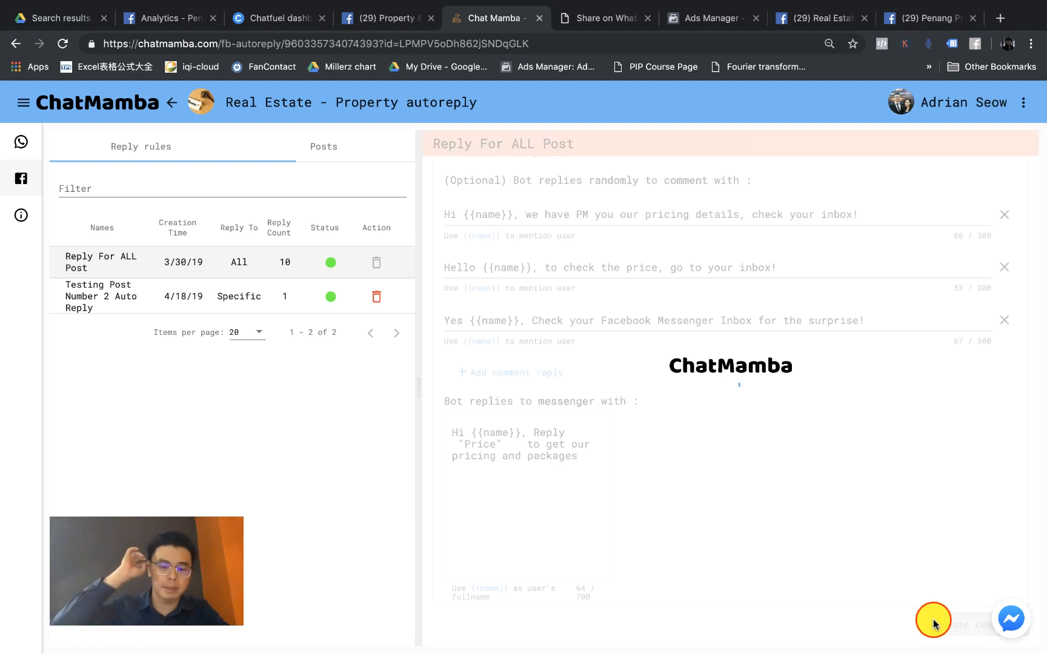
left_click(810, 23)
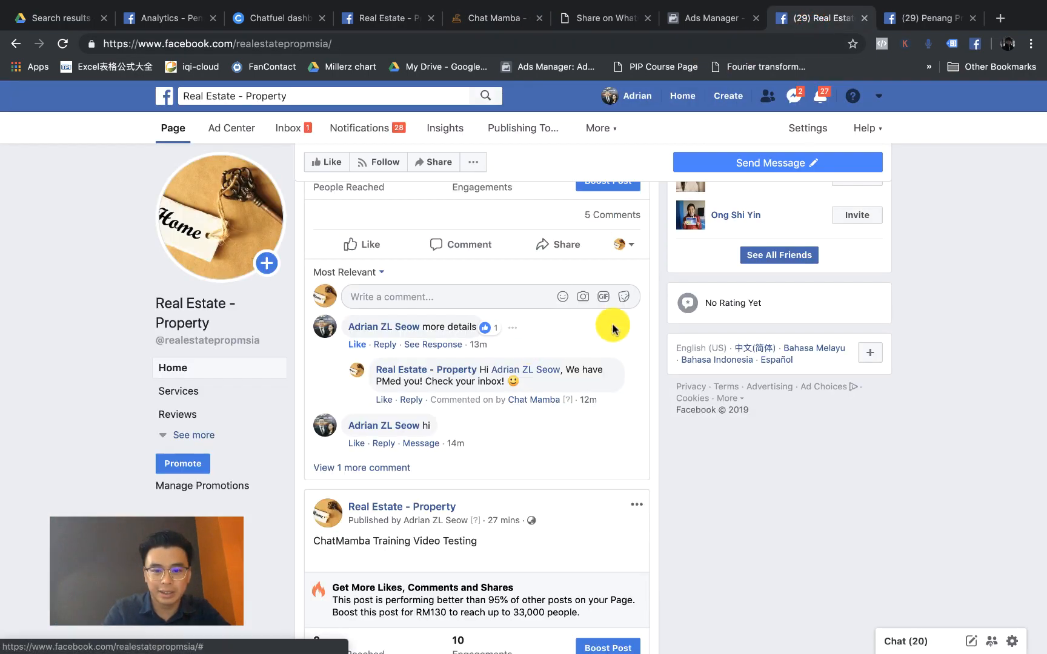
Step: Switch the commenting identity from the page to your personal profile
scroll(614, 326, "up", 1)
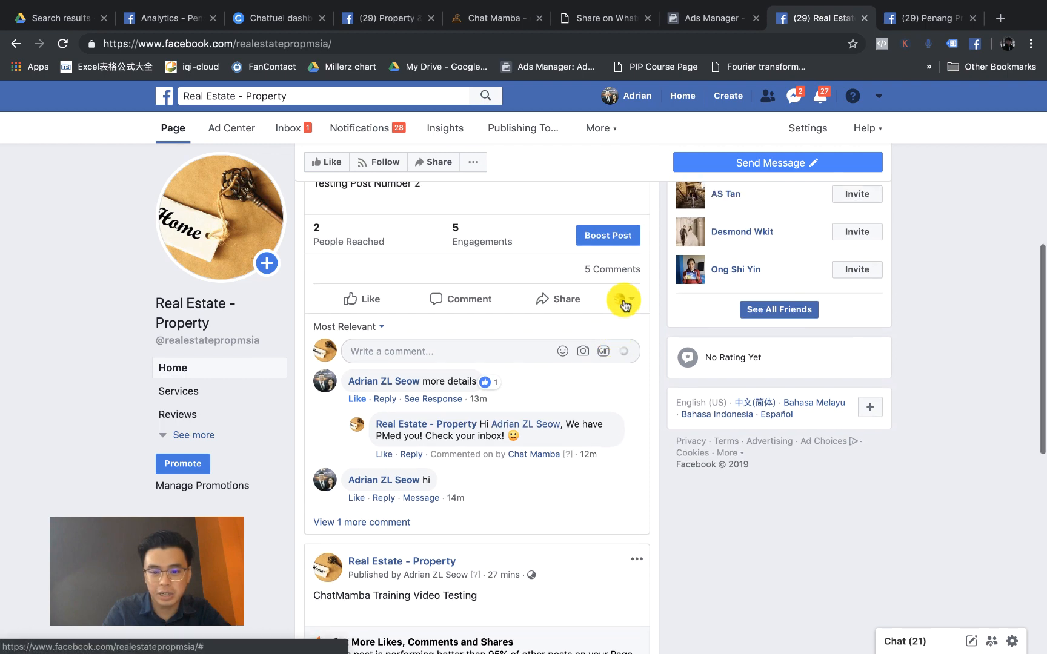
left_click(624, 303)
left_click(688, 494)
scroll(688, 494, "down", 5)
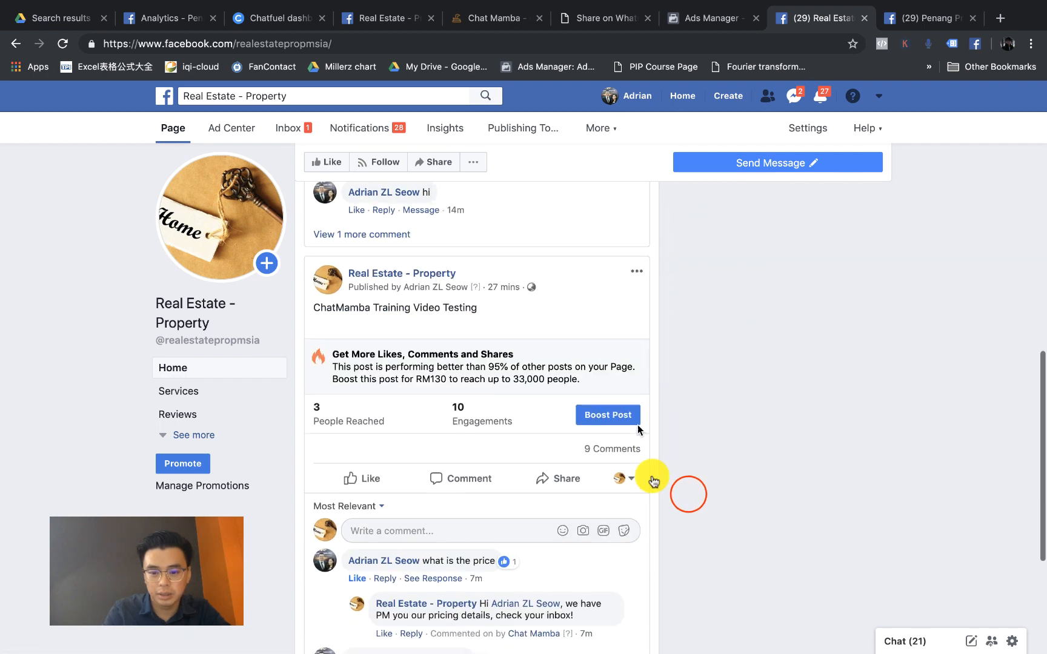
scroll(630, 479, "down", 1)
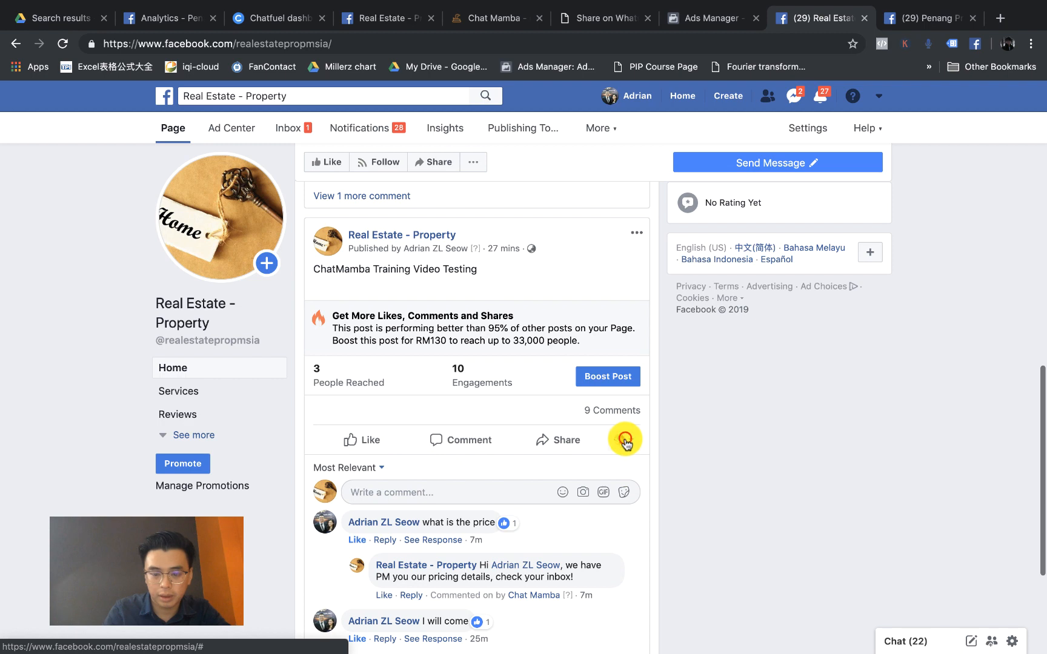
left_click(625, 440)
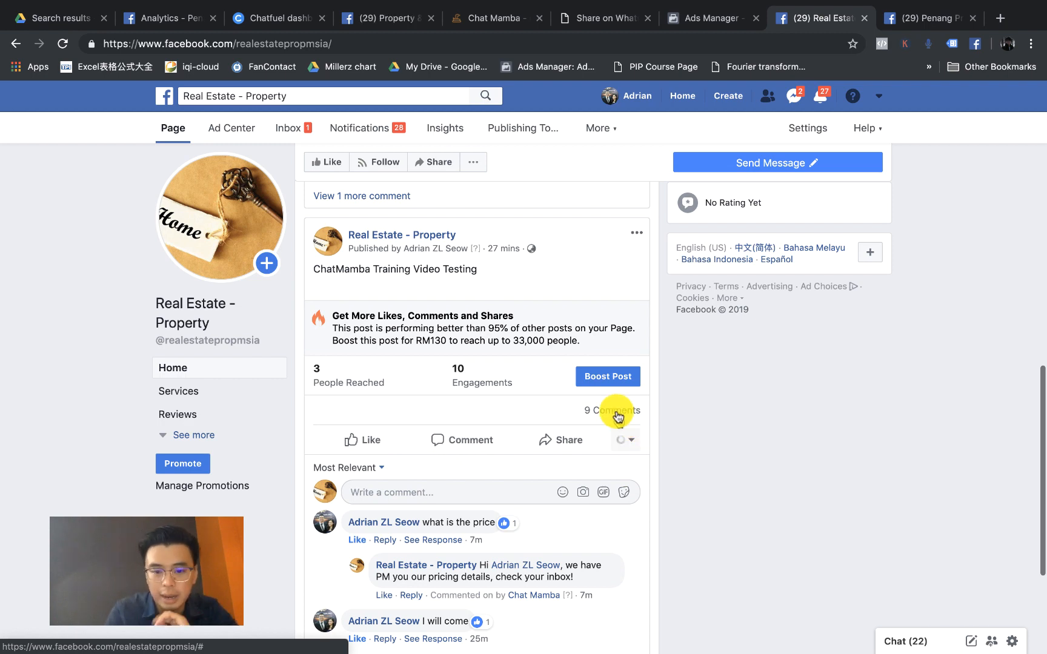
left_click(526, 254)
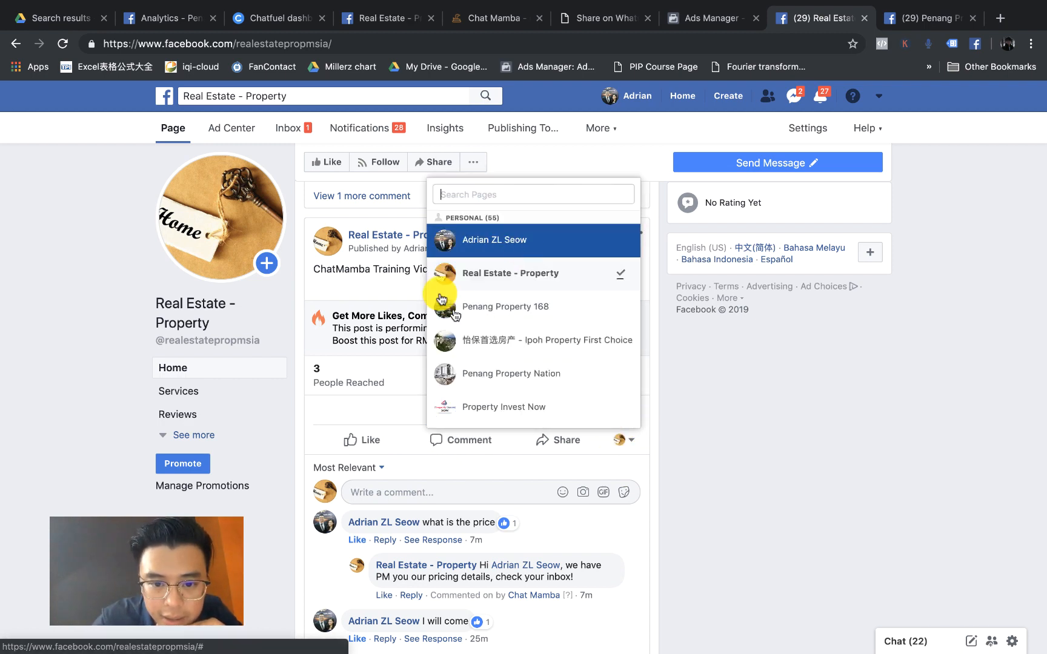
Step: Post the comment 'price' on the ChatMamba Training Video Testing post
scroll(431, 329, "up", 1)
scroll(453, 313, "down", 1)
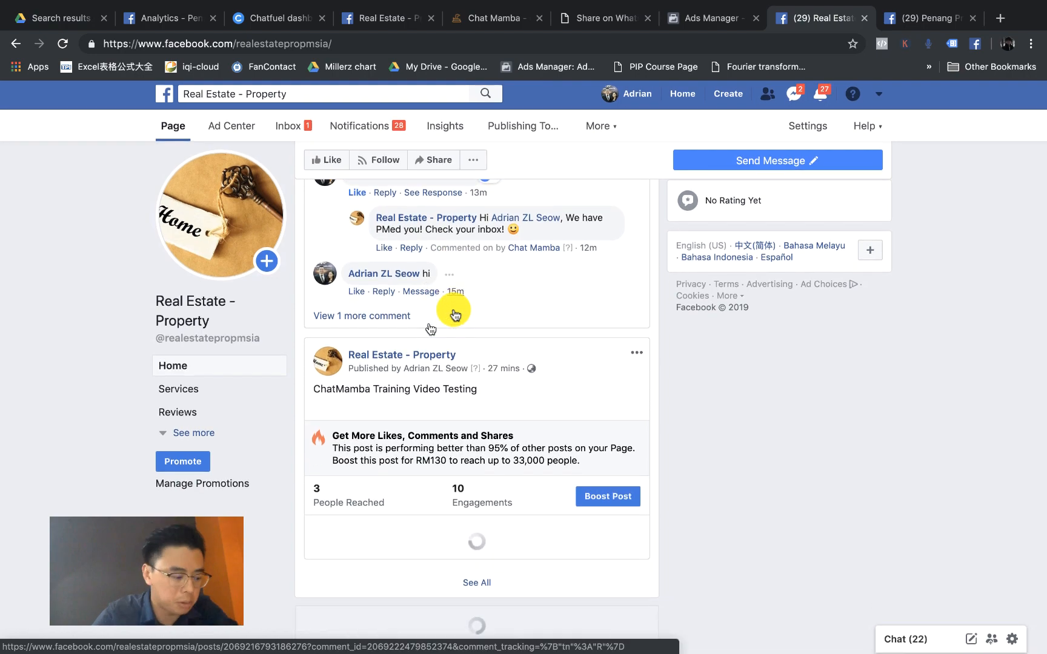
scroll(450, 307, "down", 2)
scroll(503, 374, "down", 2)
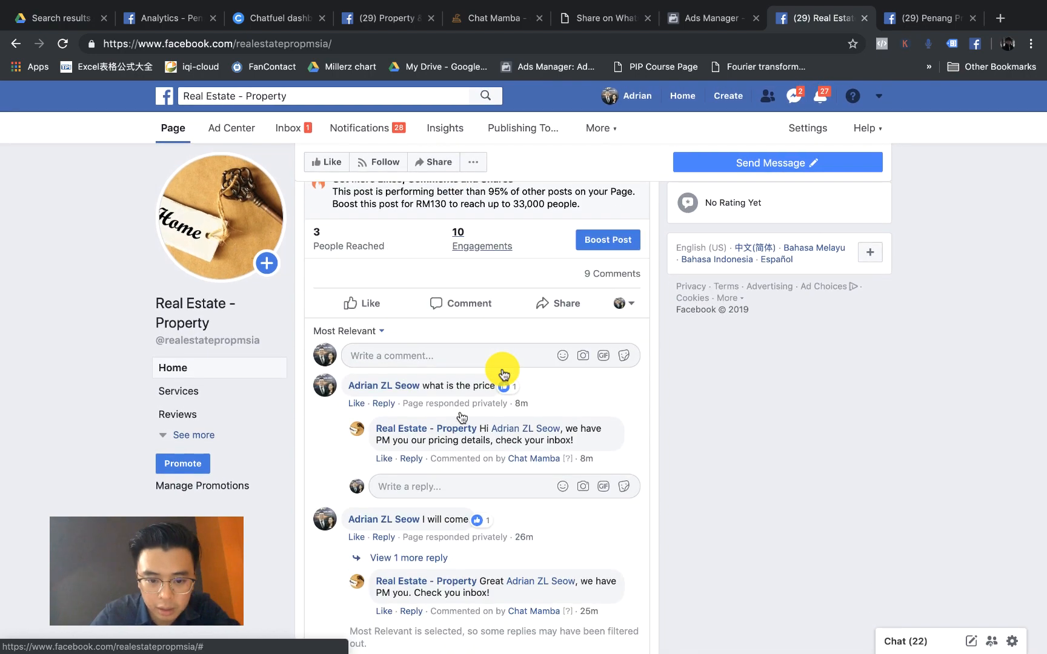
left_click(456, 360)
type("price")
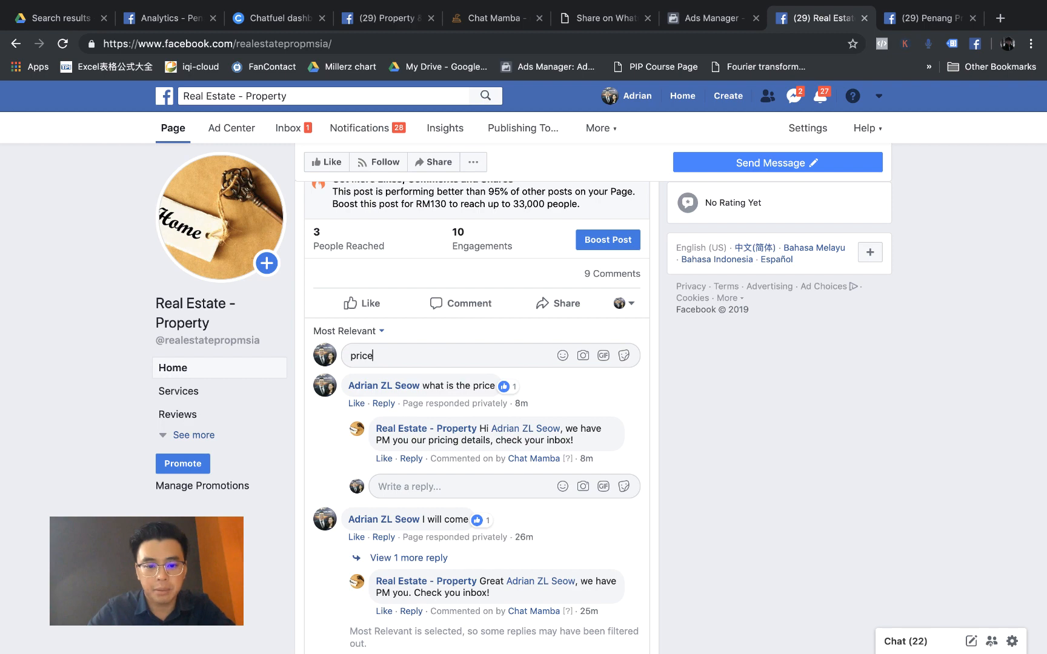
key("Return")
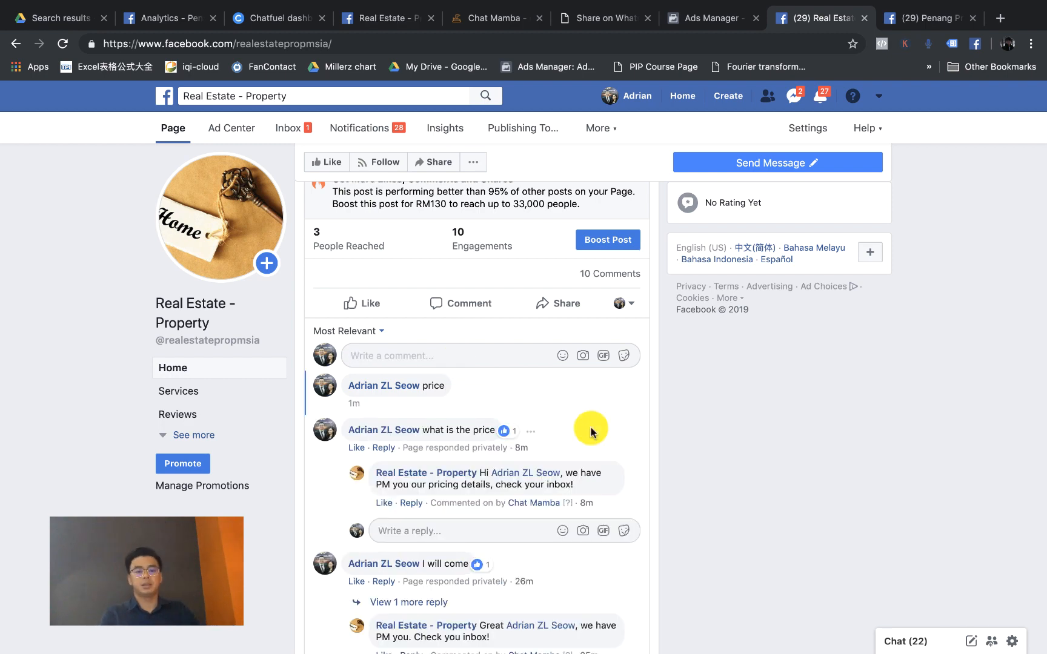
Step: Reset the zoom, look over the comments, and return to the ChatMamba rule page
scroll(590, 430, "up", 5)
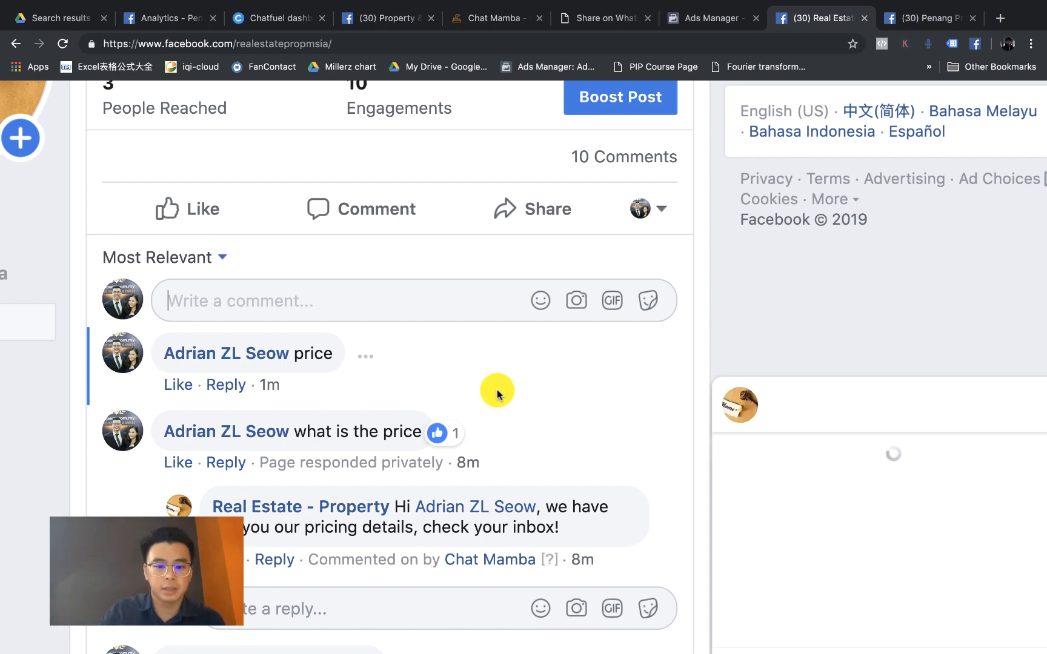
key("super+0")
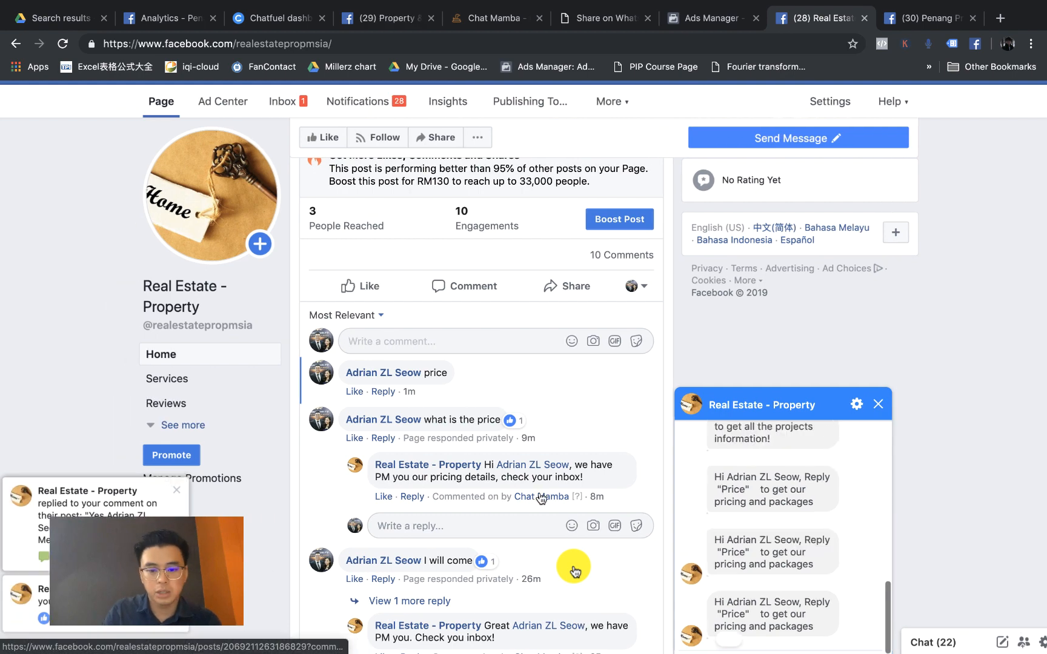
scroll(574, 571, "down", 2)
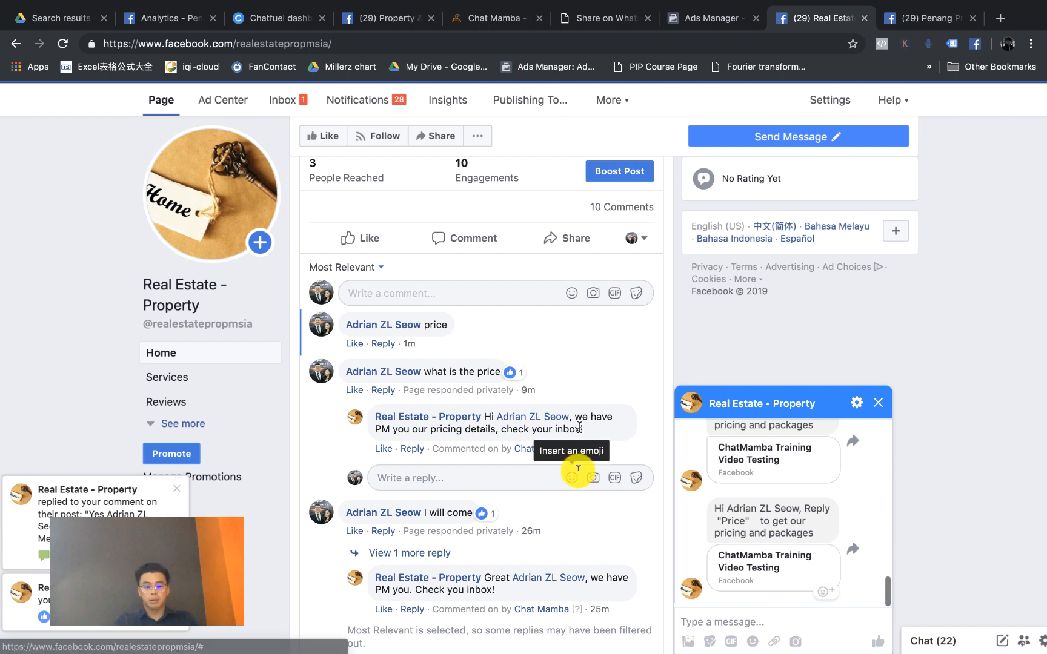
scroll(575, 468, "down", 1)
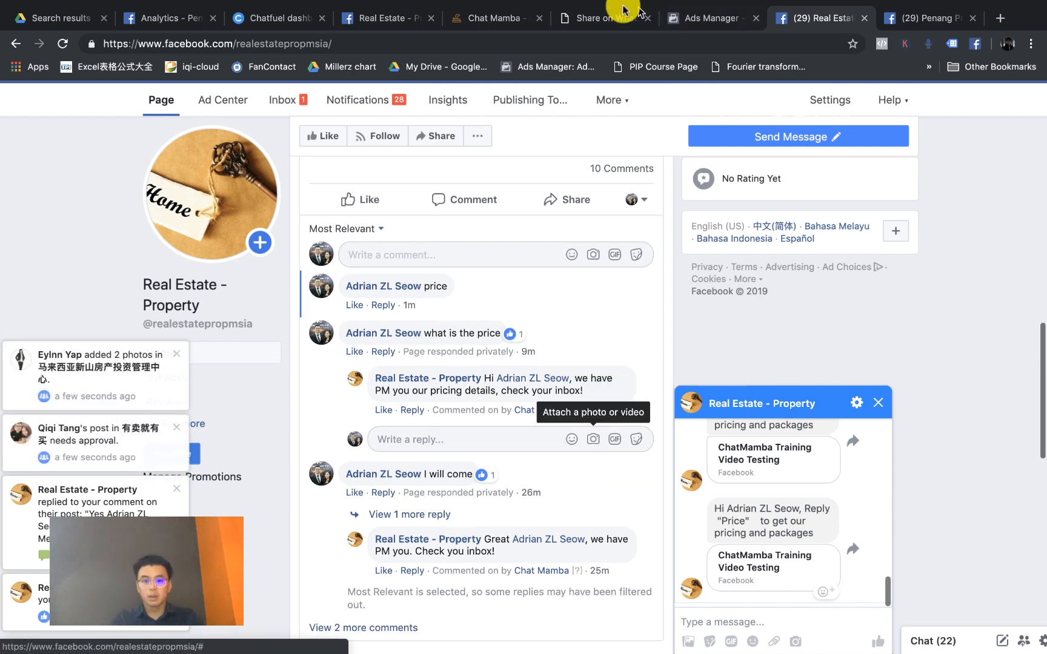
left_click(509, 17)
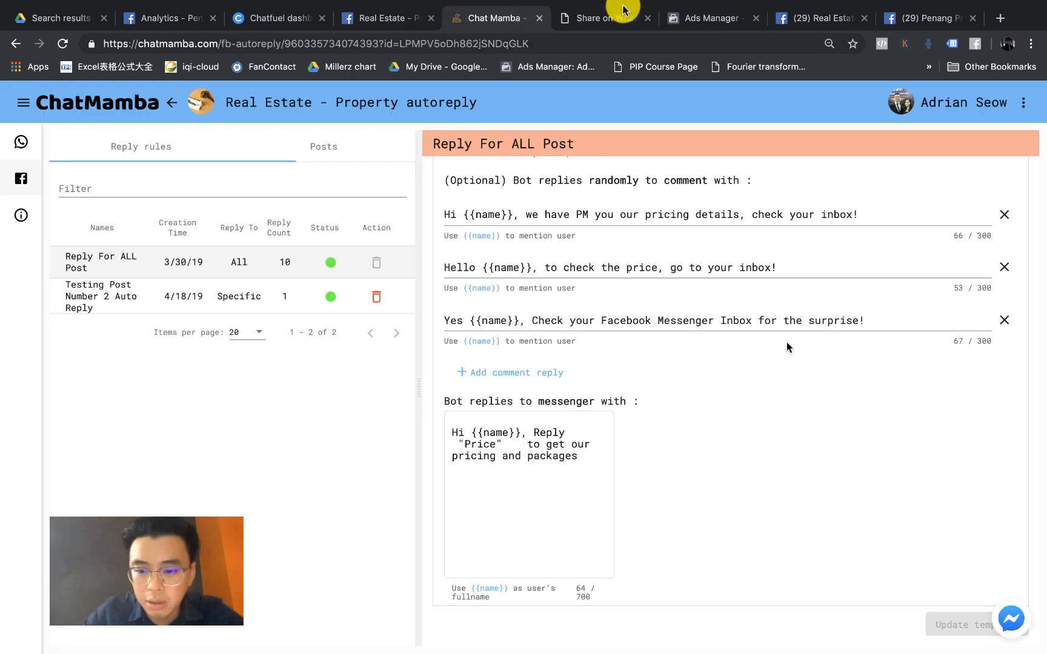
Step: Zoom in to read the rule's three comment replies, then go back to the Facebook post
key("super+equal")
key("super+equal")
key("super+equal")
key("super+equal")
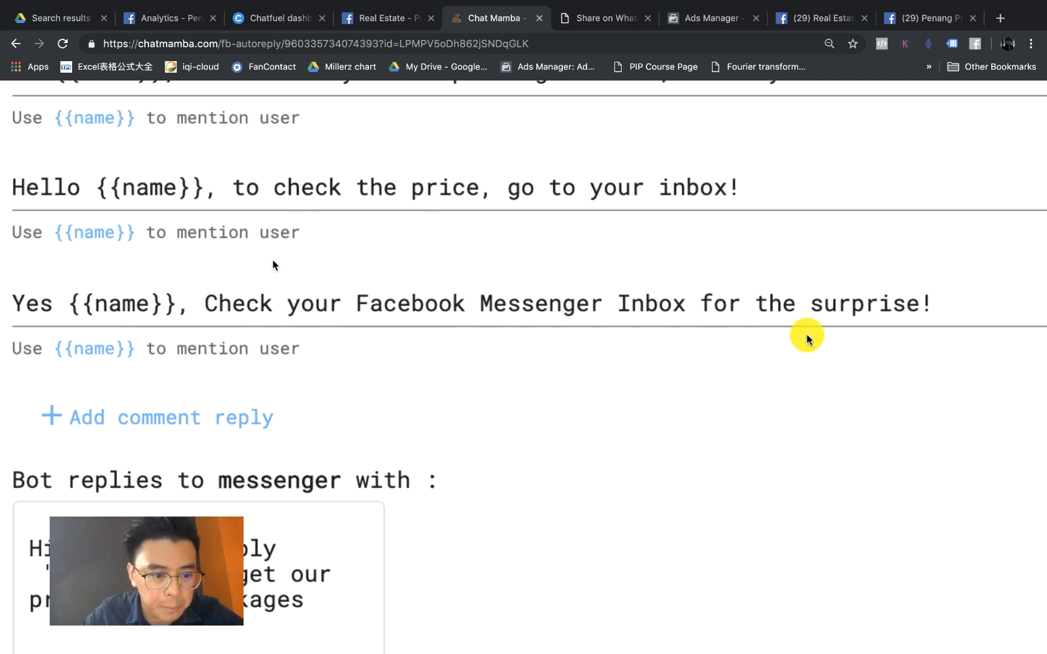
key("super+0")
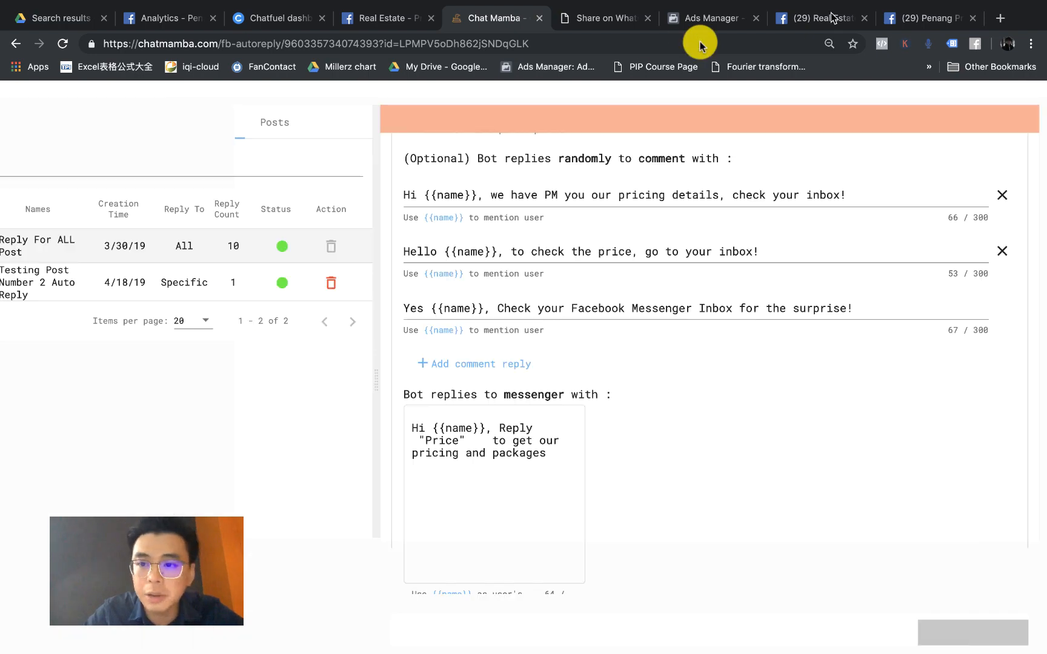
left_click(833, 22)
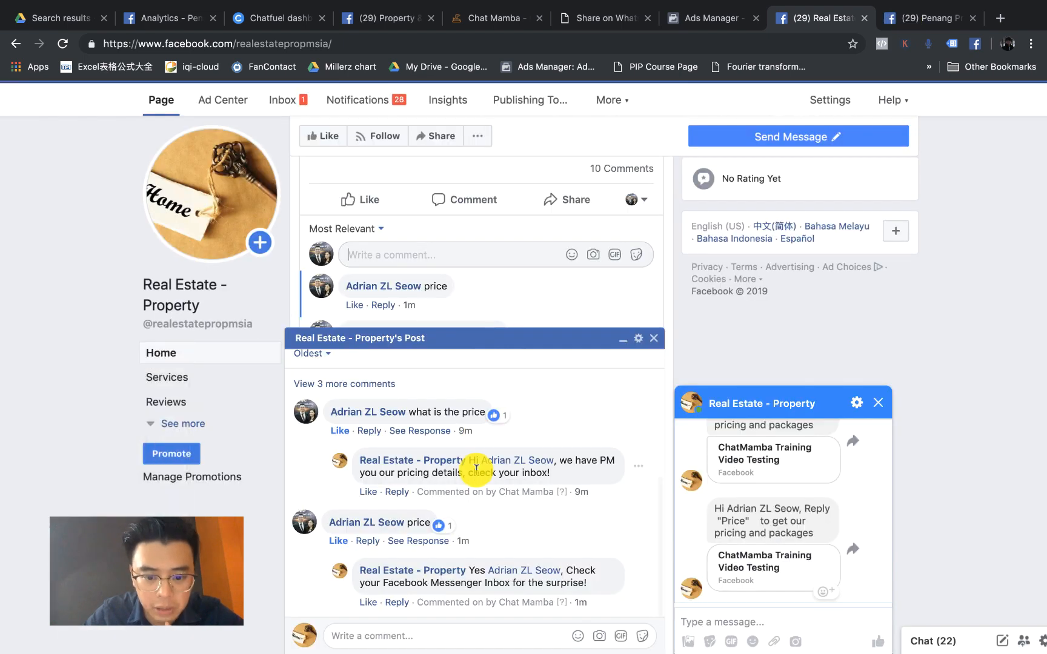
Step: Post a new comment asking 'so, what's the price of the project'
left_click(463, 251)
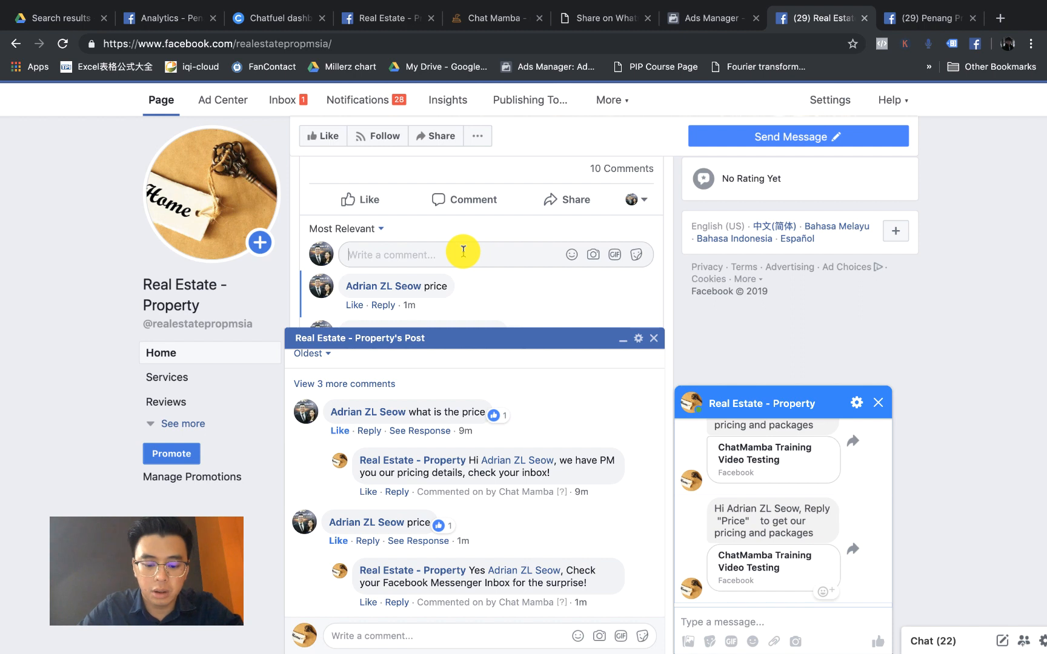
type("so, what")
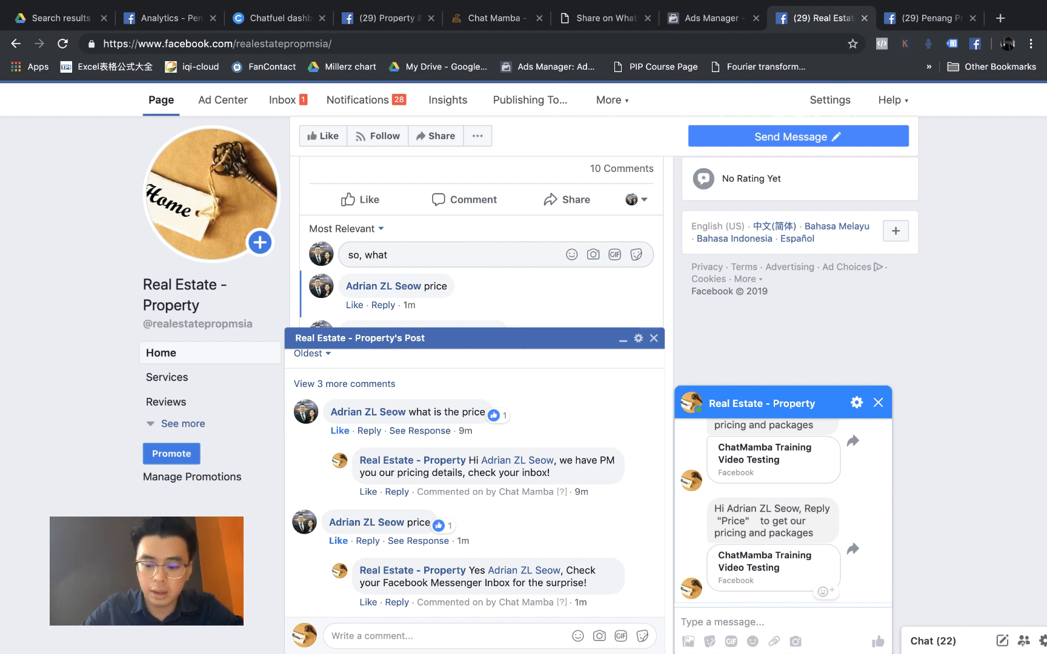
type("'s the ")
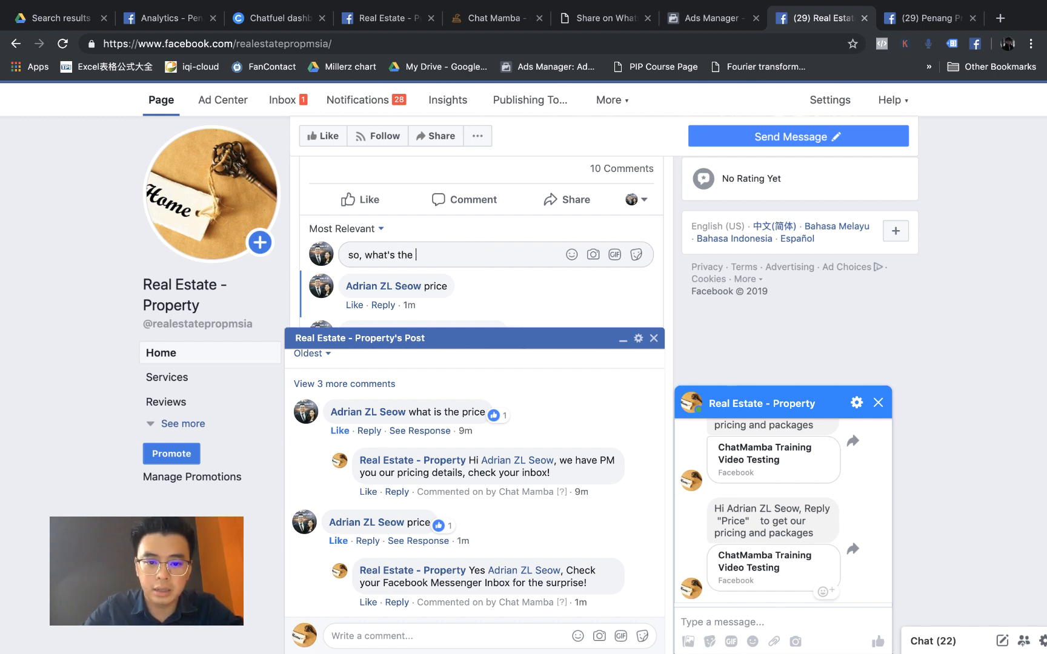
type("rppir")
type("e o ")
type("f the")
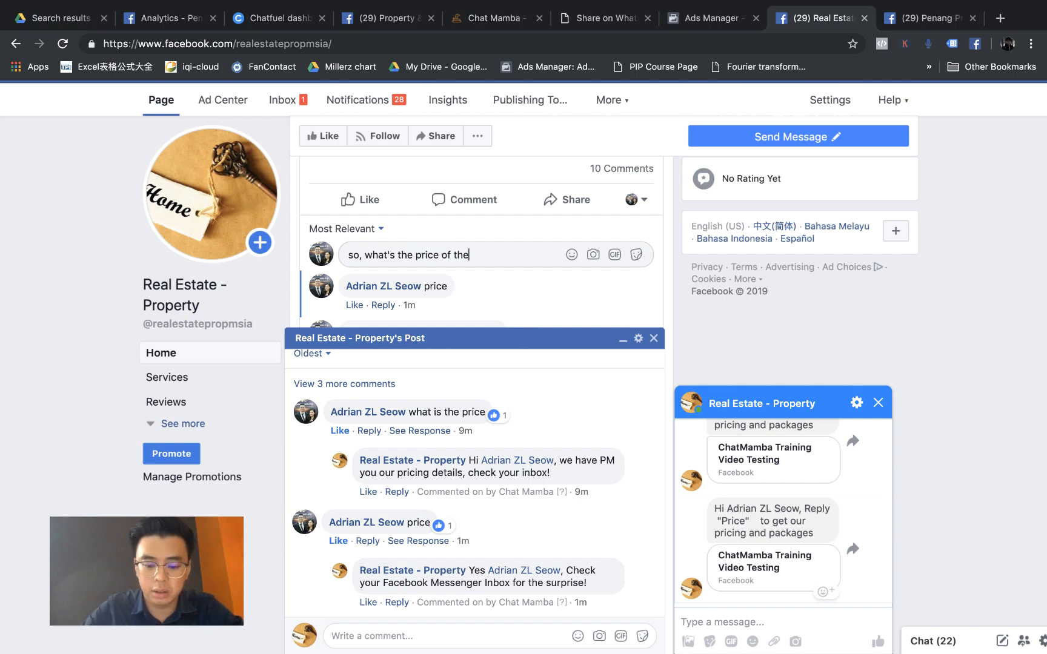
type(" project?")
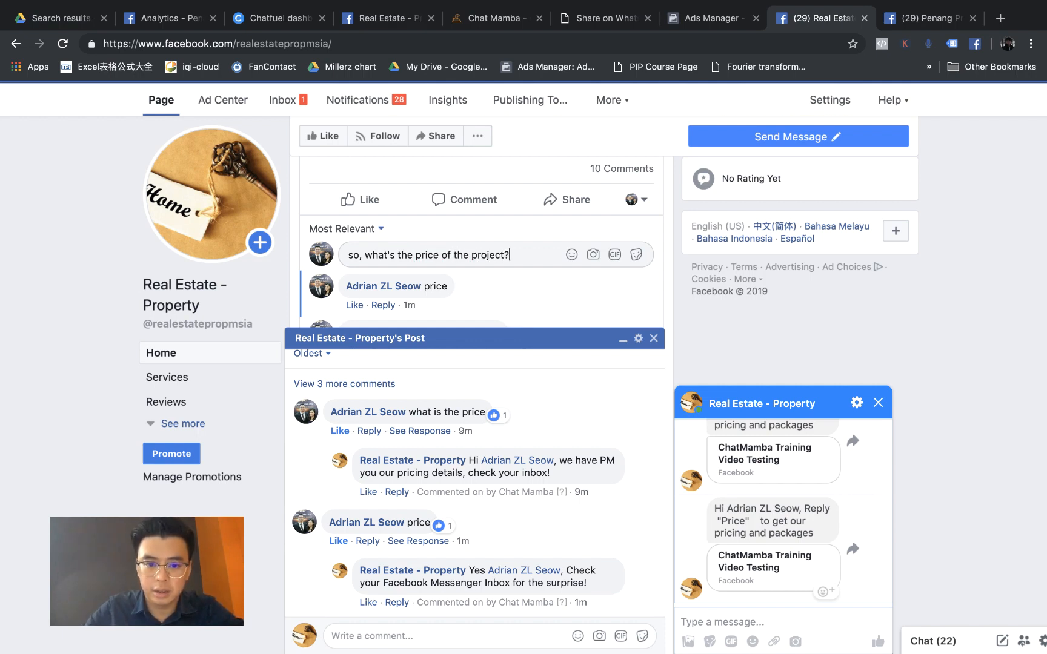
key("Return")
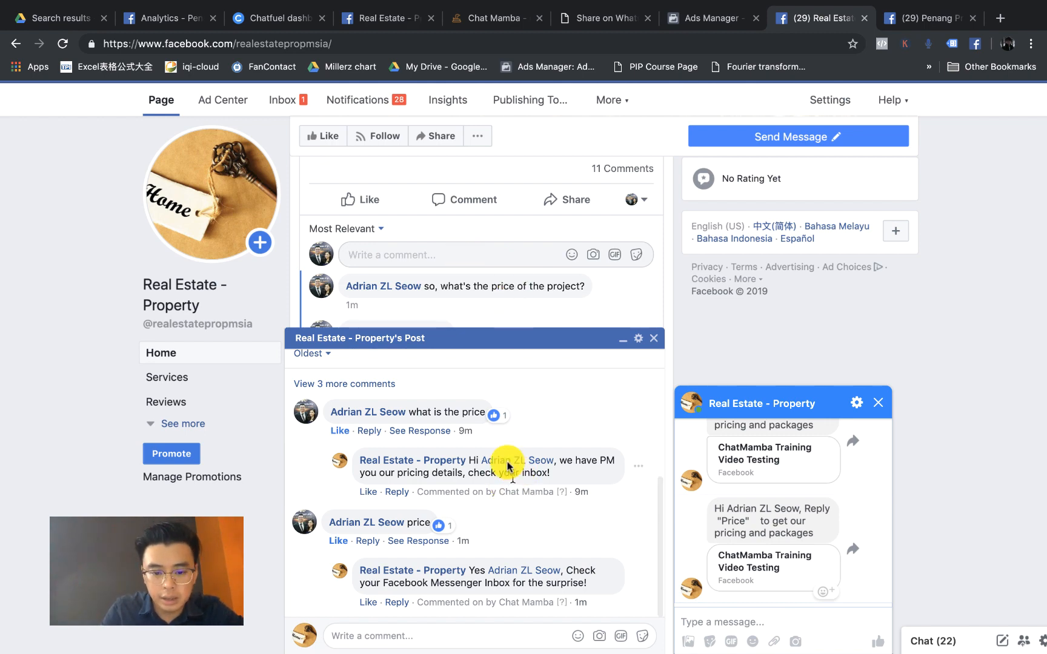
Step: Scroll to the question's bot reply, glance at the ChatMamba rule, and return to Facebook
scroll(485, 567, "up", 5)
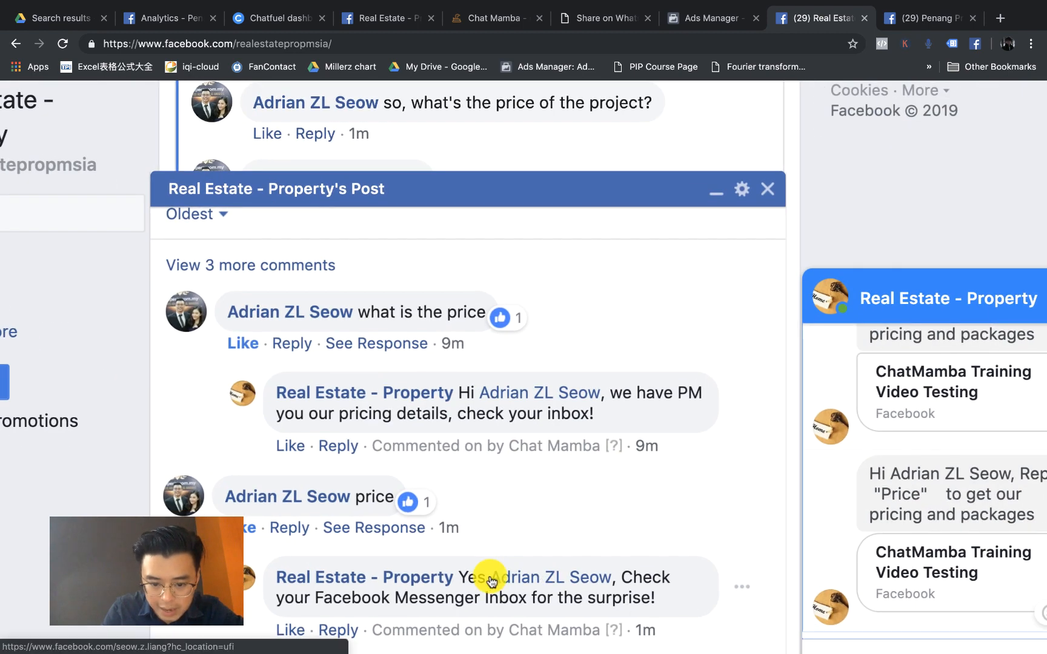
scroll(405, 602, "down", 2)
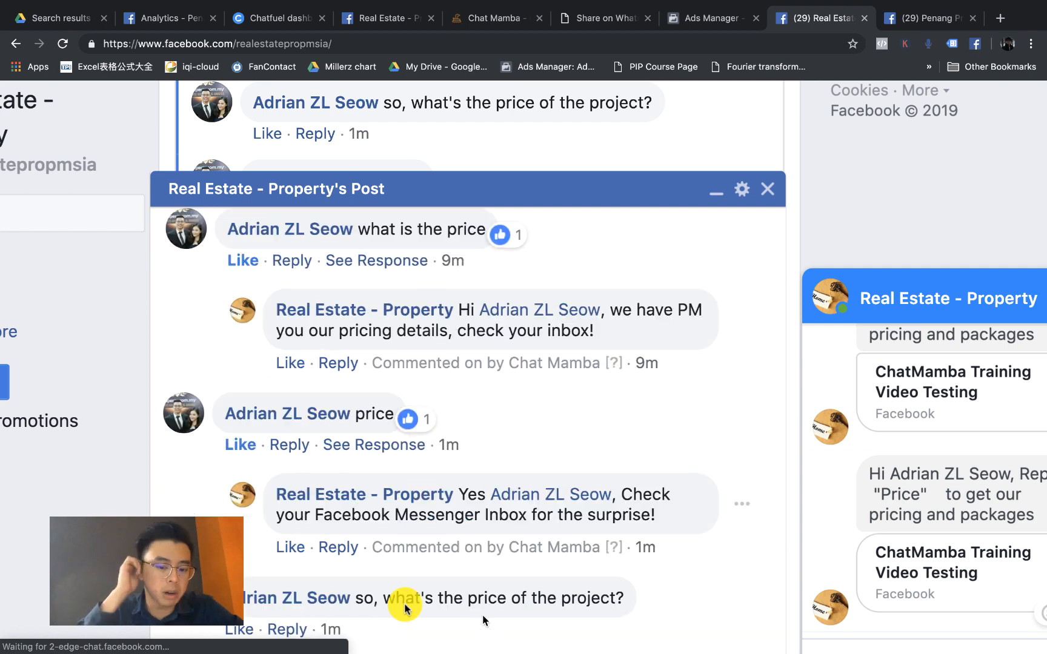
scroll(479, 612, "down", 2)
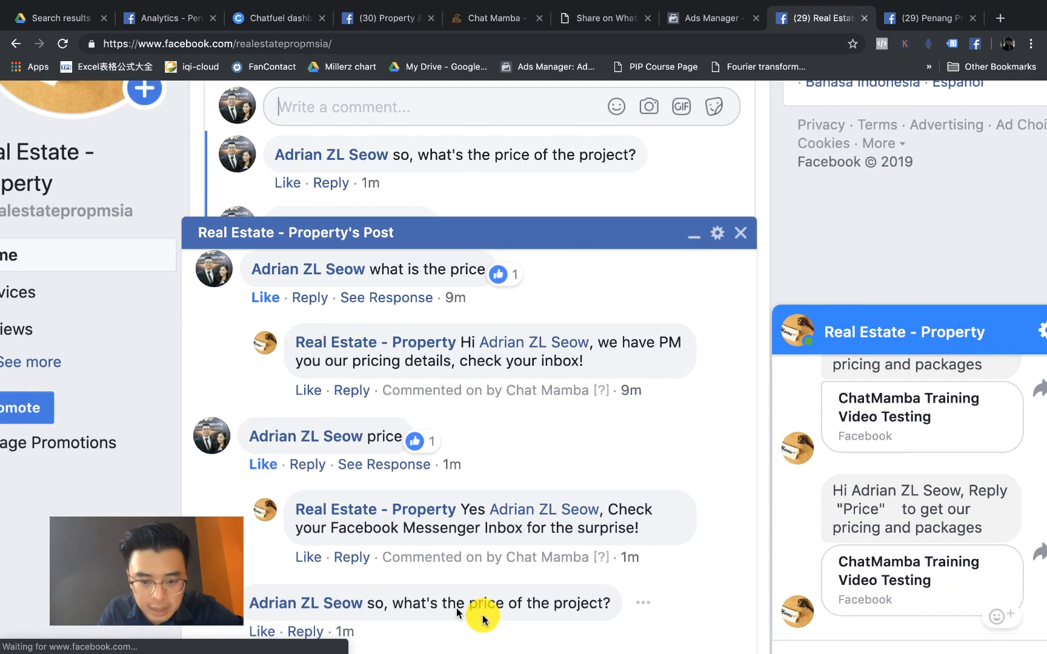
scroll(481, 613, "down", 2)
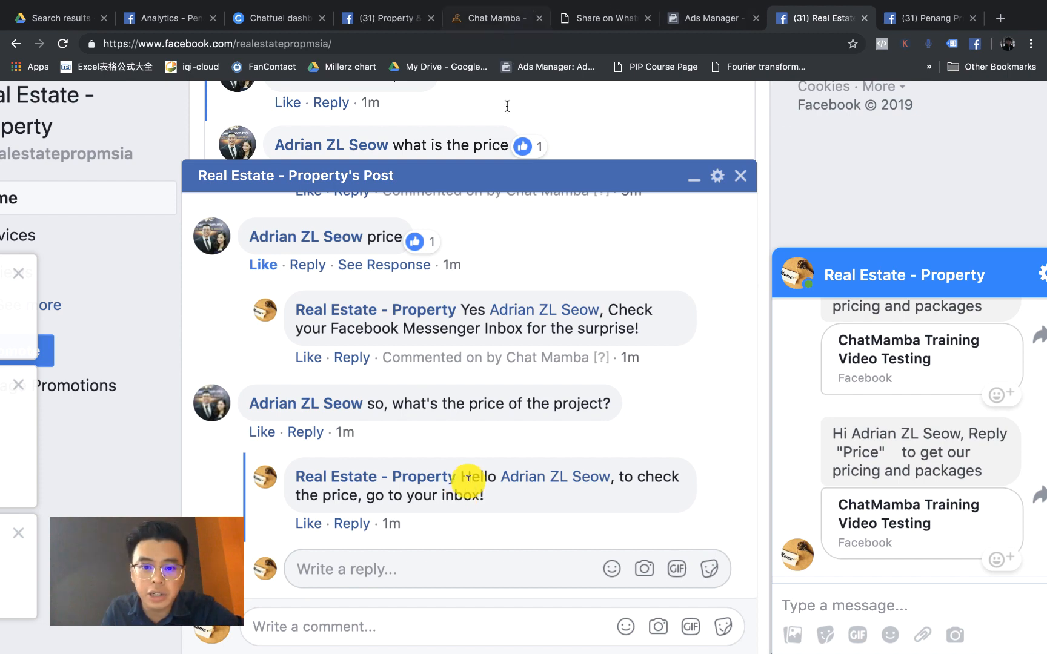
key("super+5")
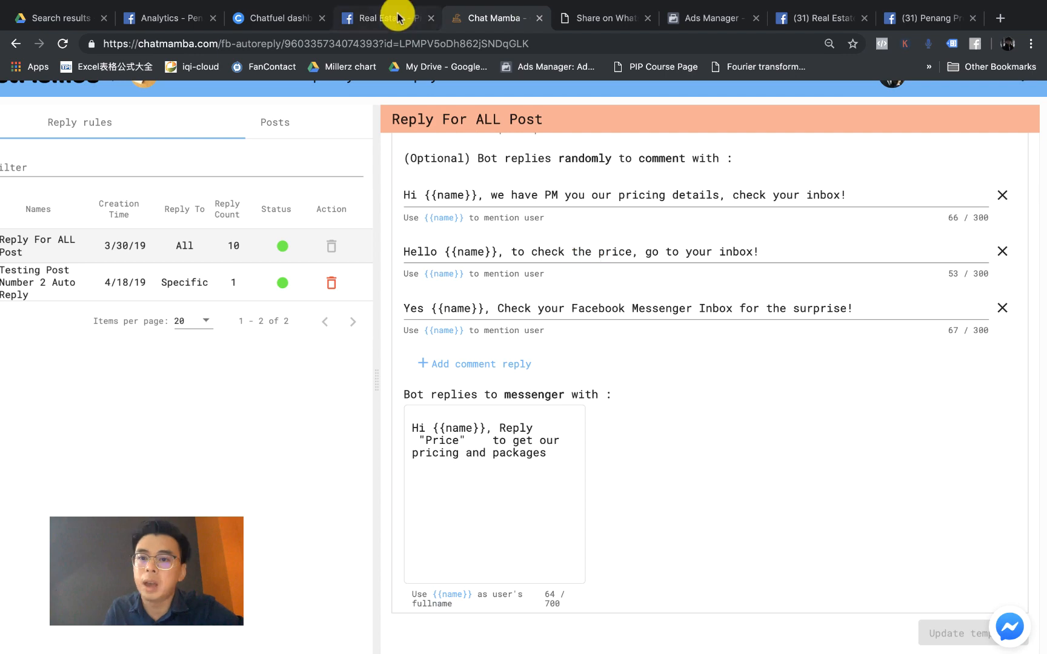
left_click(837, 23)
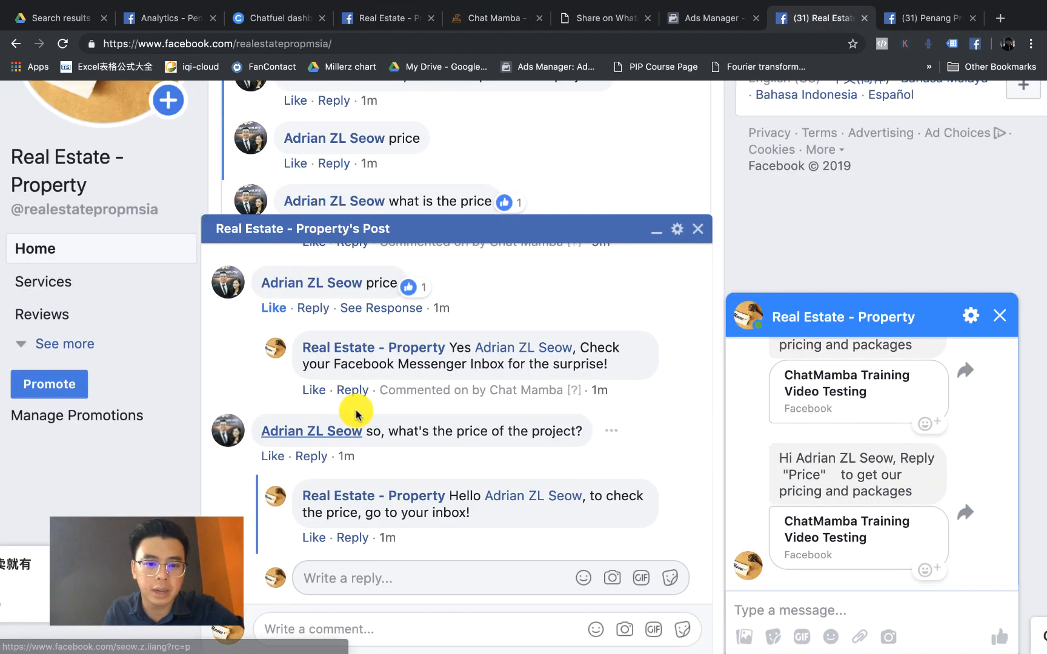
Step: Zoom the page out and post the comment 'price number 1'
key("super+minus")
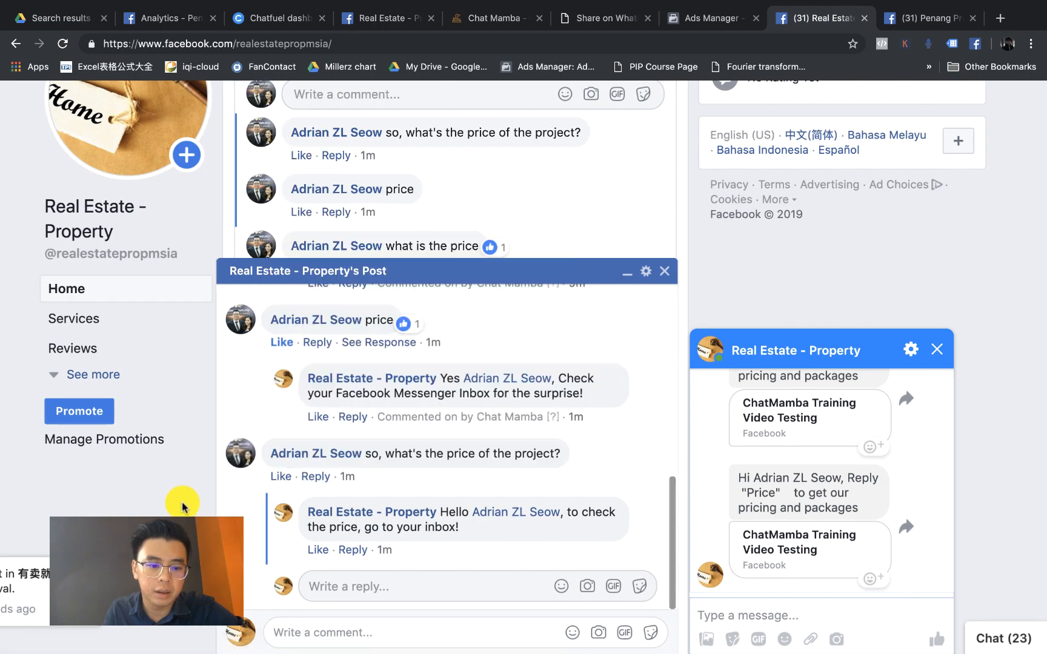
scroll(264, 297, "up", 3)
key("super+minus")
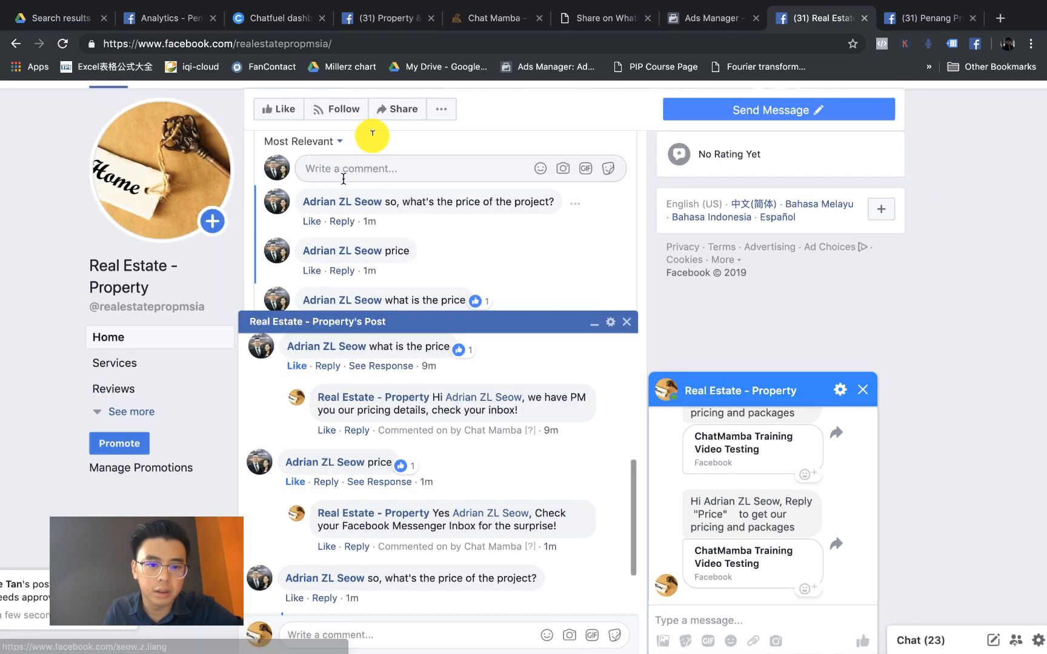
left_click(345, 168)
type("price nu")
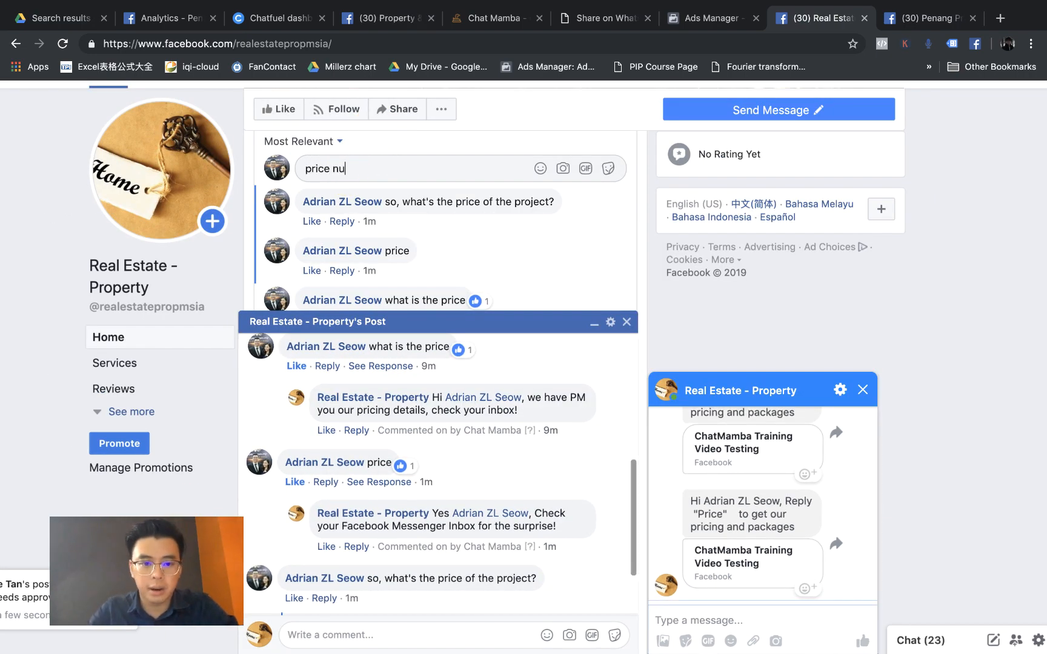
type("mber 1")
key("Return")
Step: Post the comments 'price number 2', 'price number 3' and 'price number 4'
left_click(365, 173)
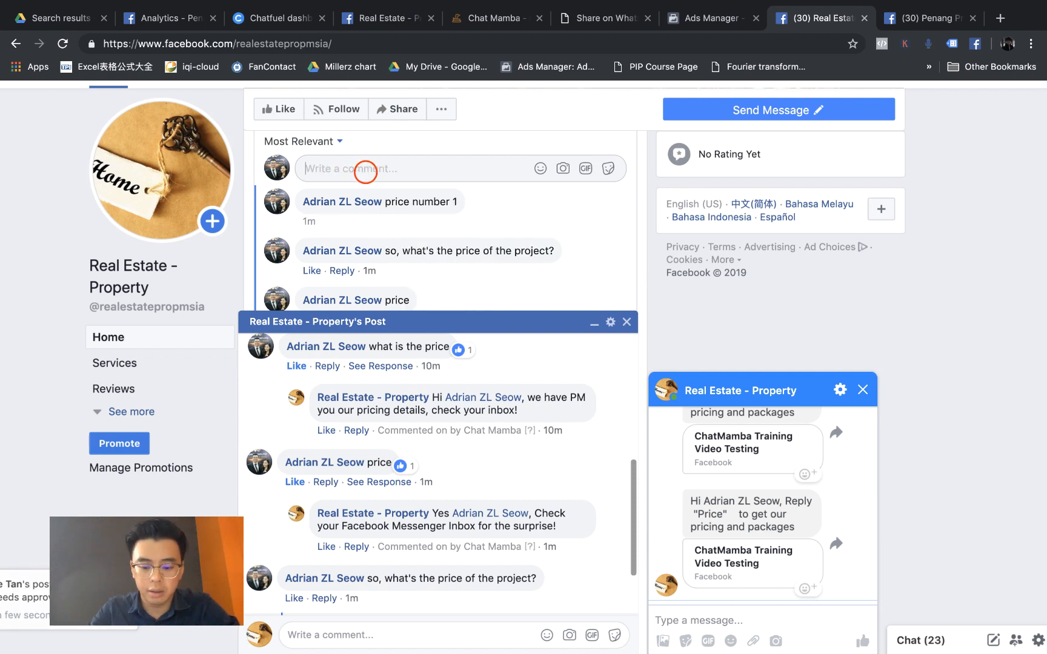
type("price n")
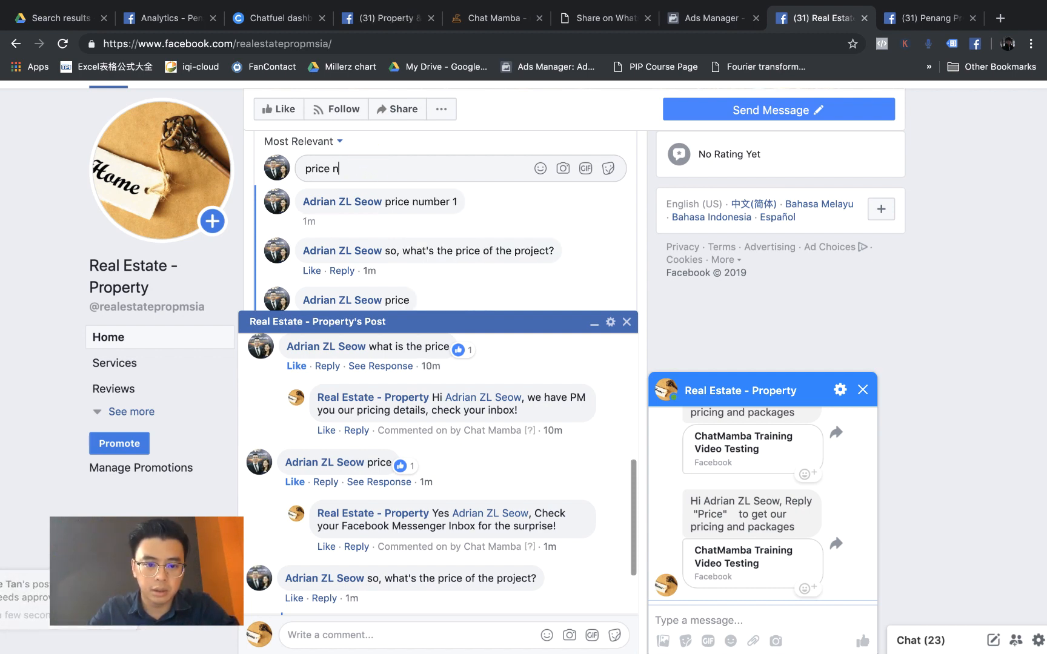
type("umber 2")
key("Return")
type("price")
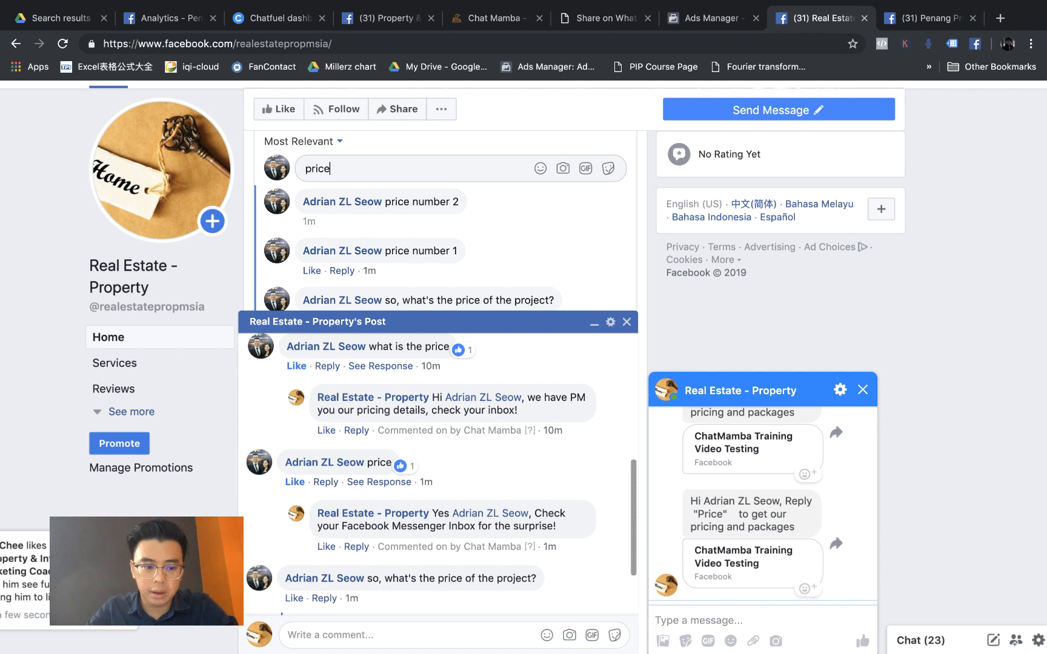
type(" number 3")
key("Return")
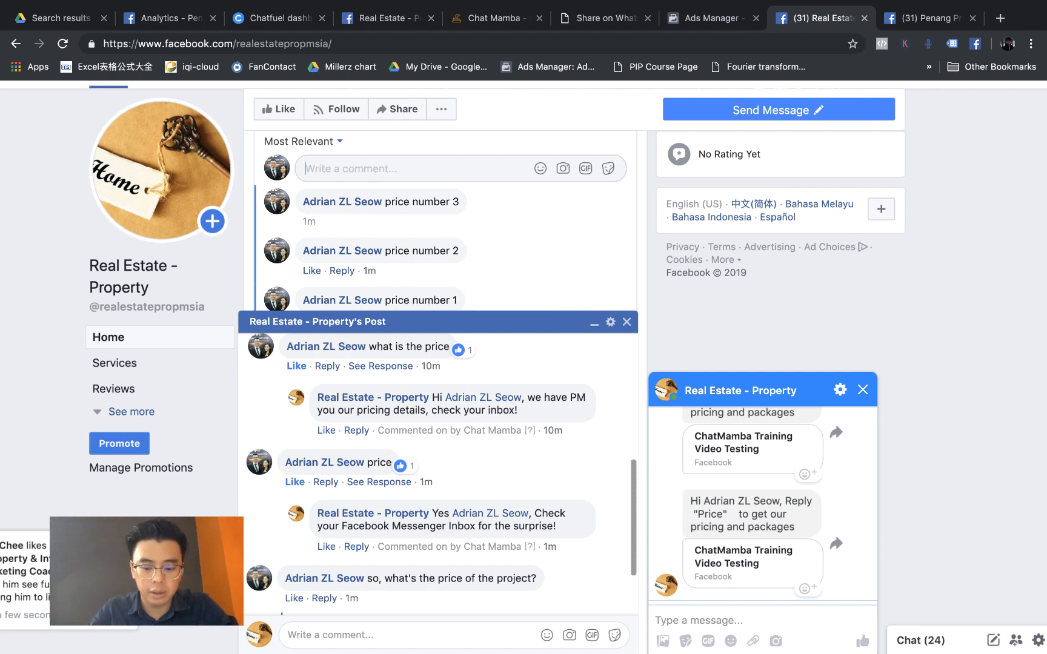
type("price number 4")
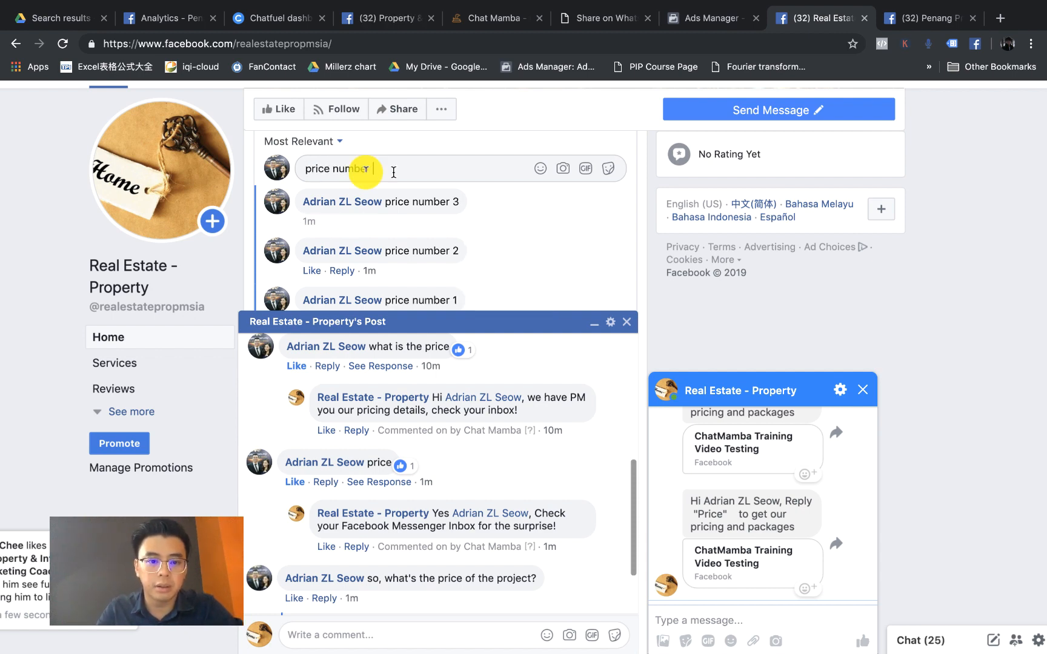
key("Return")
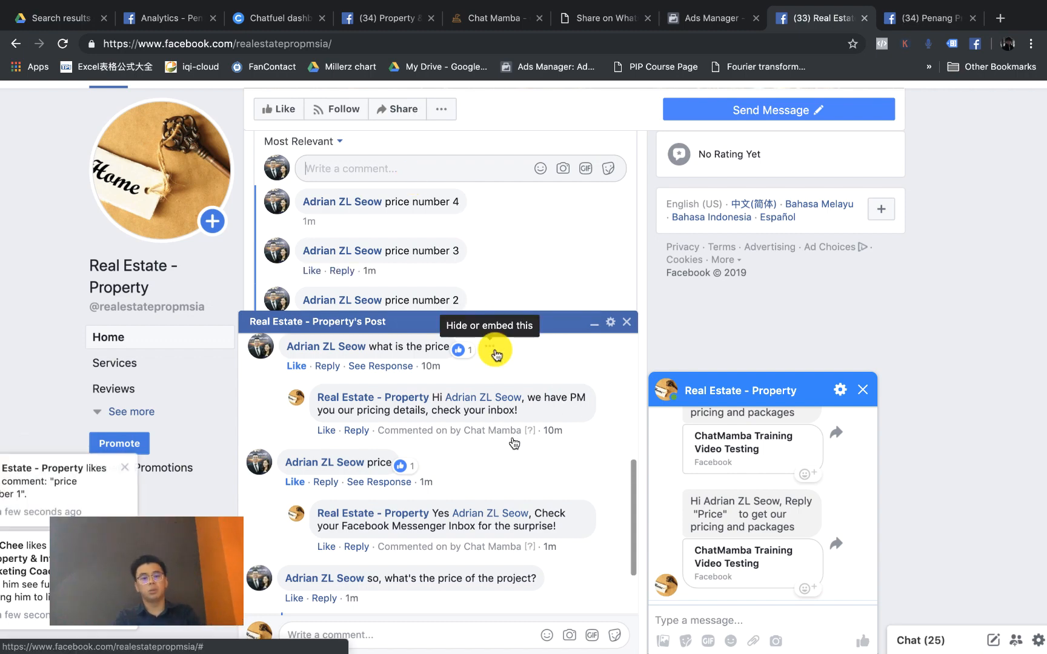
Step: Scroll through the test comments to compare the bot's differing replies, then return to ChatMamba
scroll(509, 435, "down", 5)
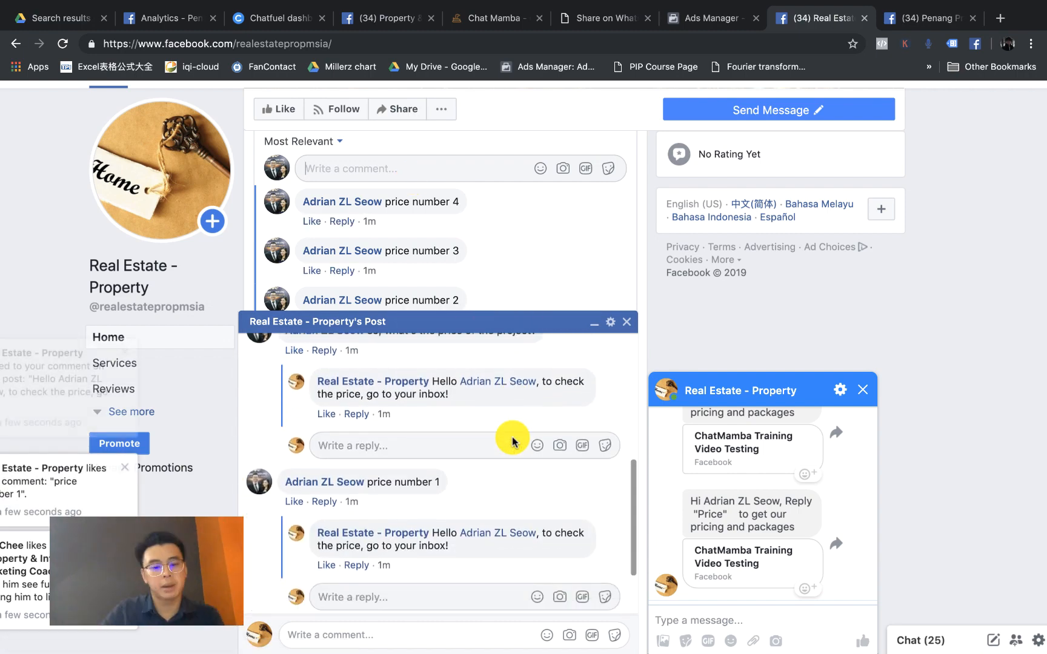
scroll(512, 440, "down", 2)
scroll(453, 433, "up", 2)
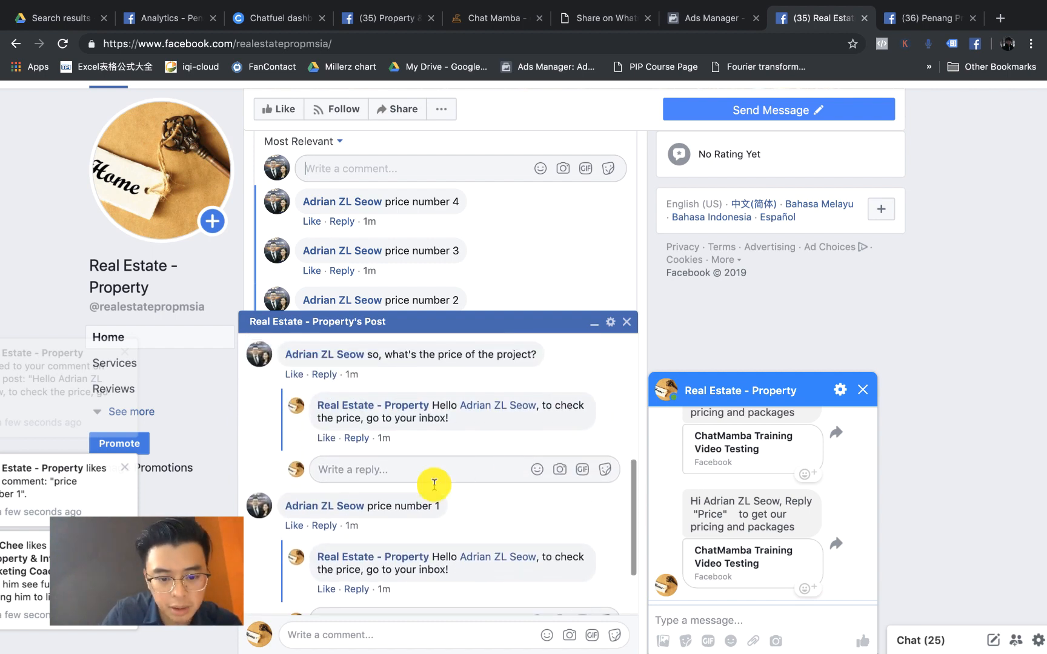
scroll(434, 481, "down", 1)
scroll(434, 482, "down", 2)
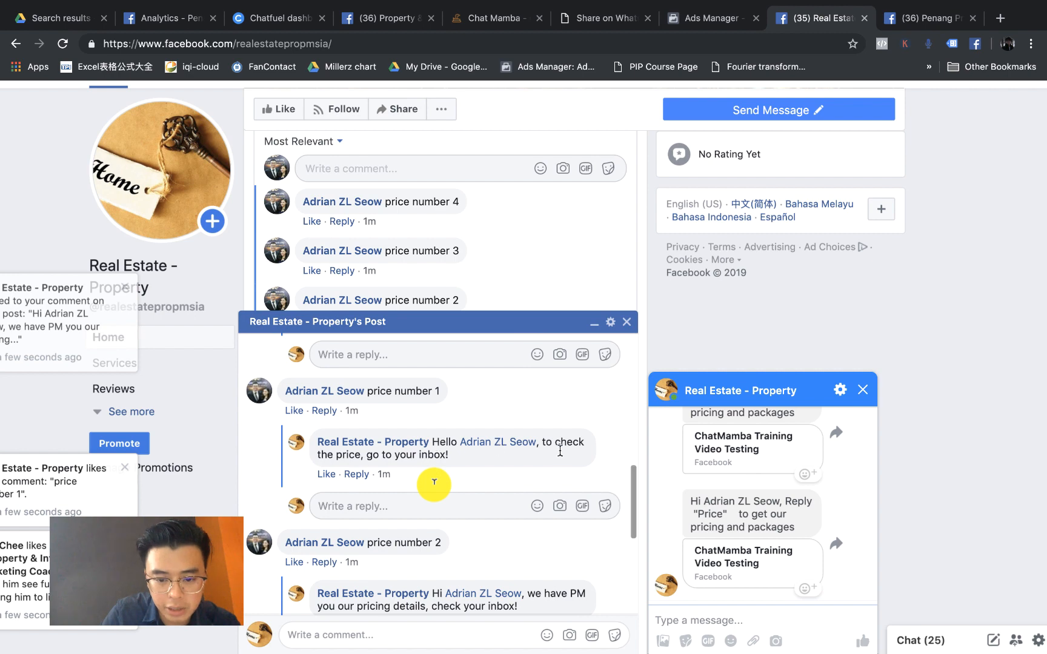
scroll(463, 457, "down", 1)
scroll(416, 472, "down", 2)
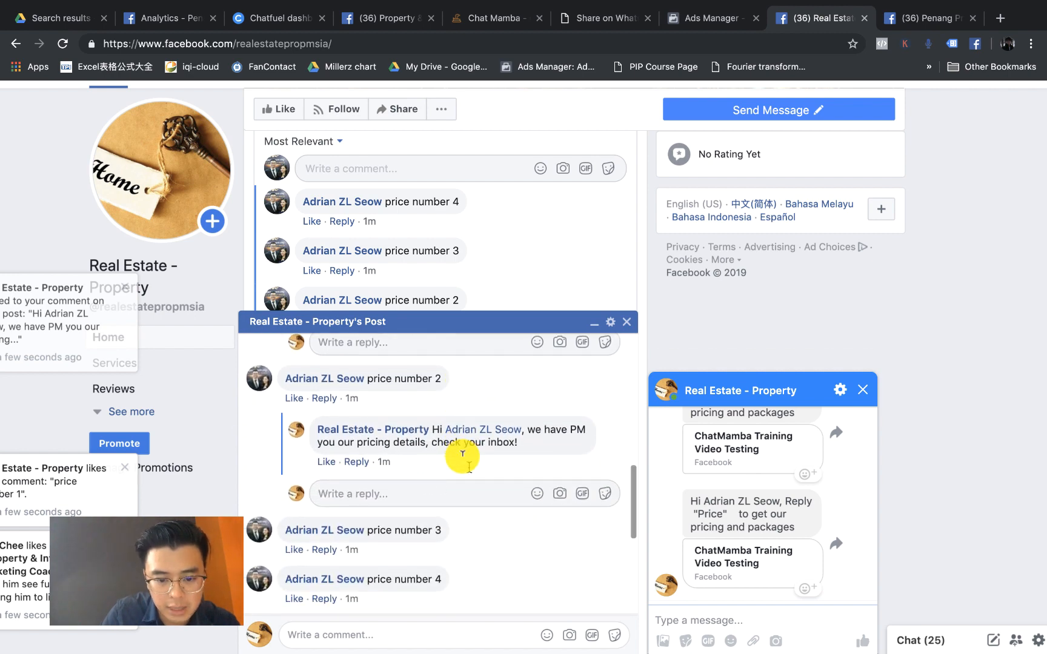
scroll(539, 427, "up", 3)
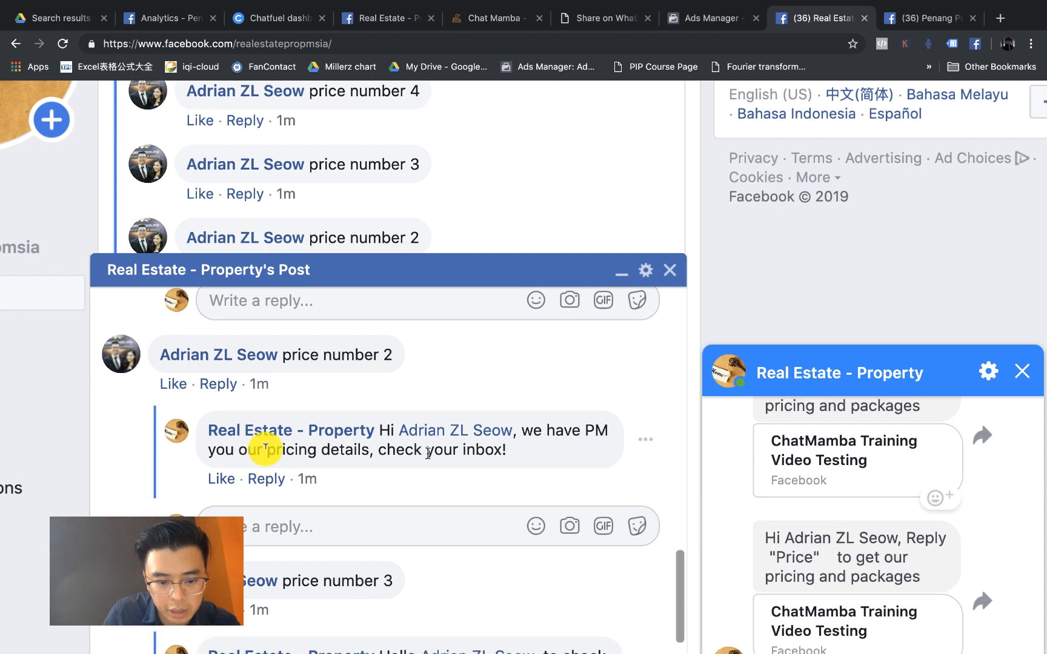
scroll(266, 447, "up", 2)
scroll(266, 448, "down", 6)
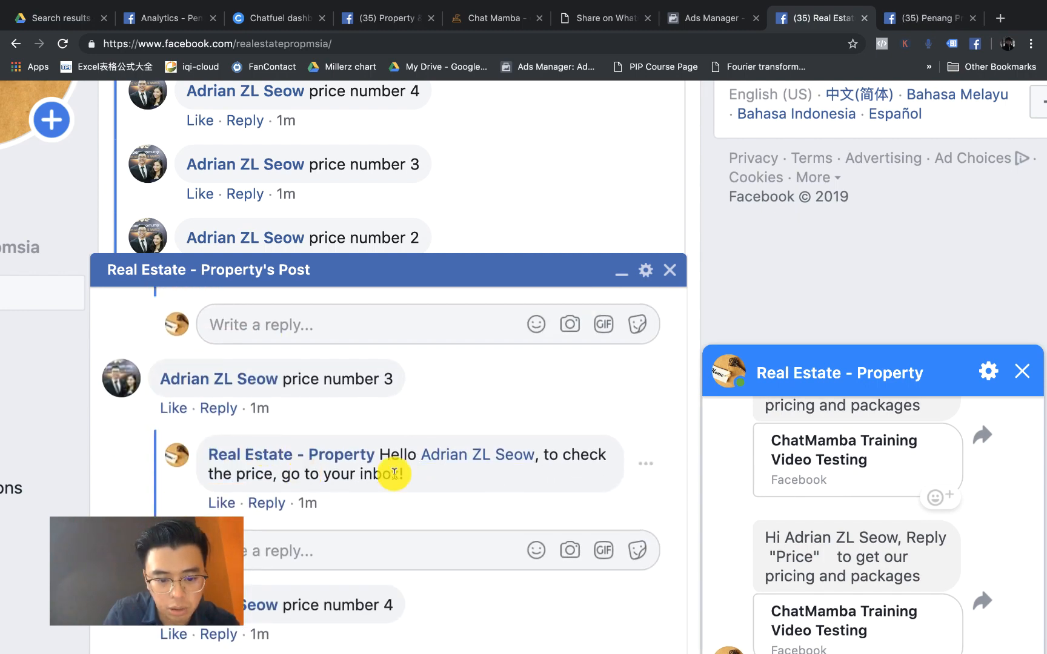
scroll(393, 474, "down", 2)
scroll(394, 473, "down", 1)
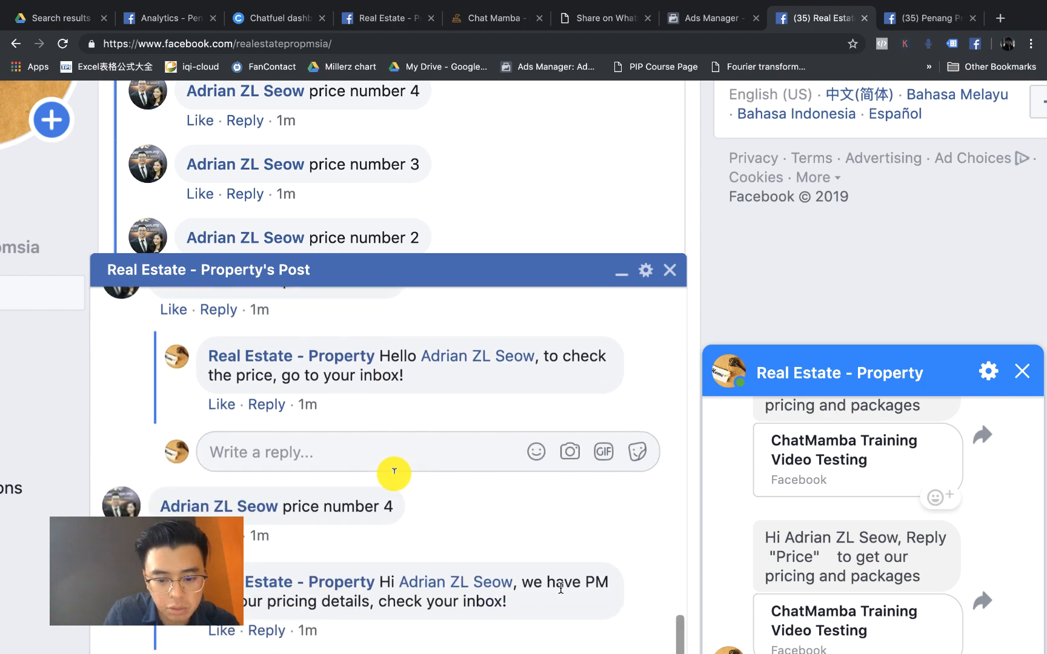
key("super+0")
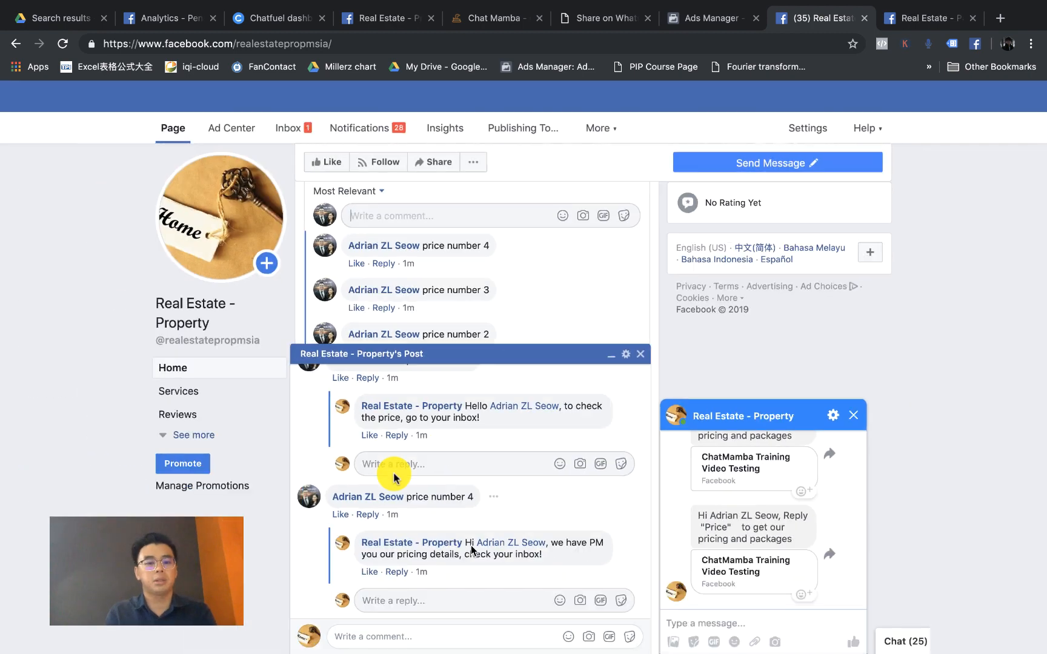
scroll(482, 505, "up", 1)
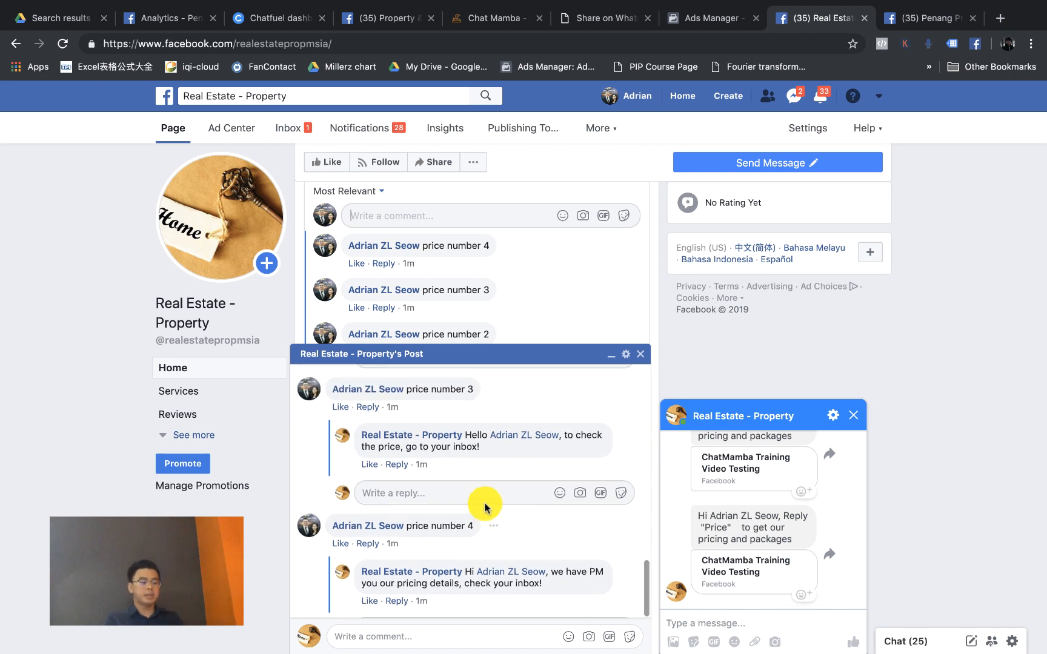
scroll(484, 508, "down", 1)
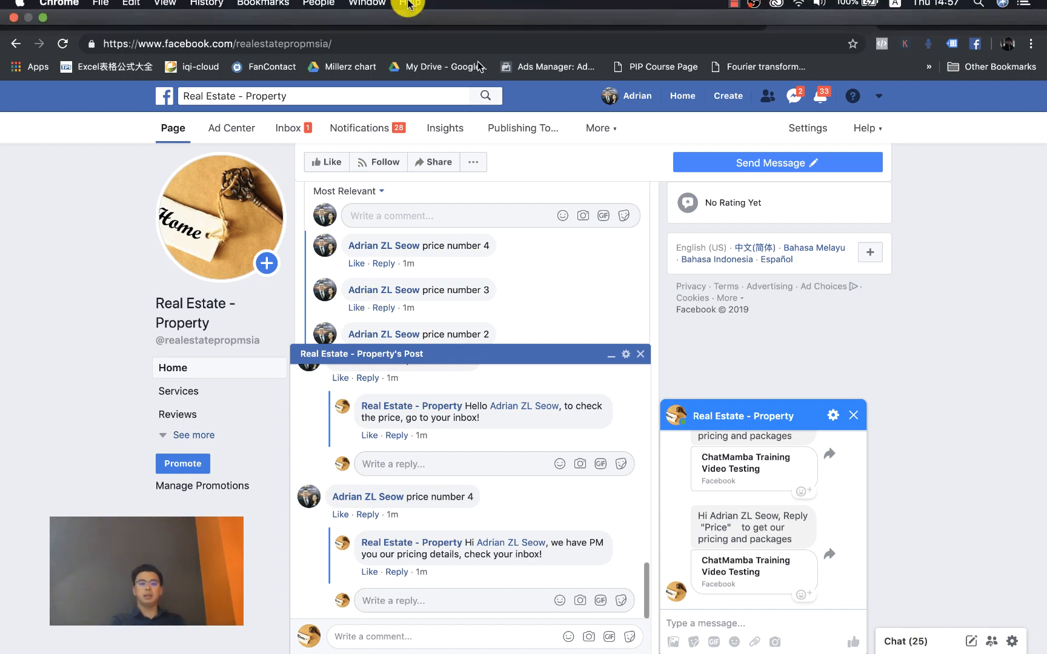
left_click(501, 18)
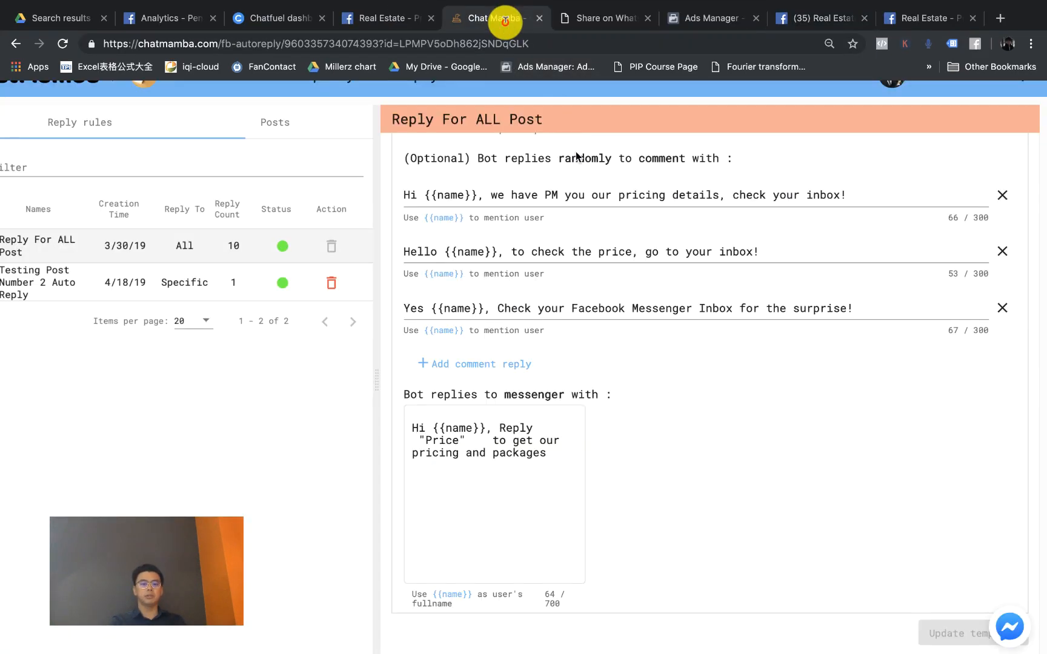
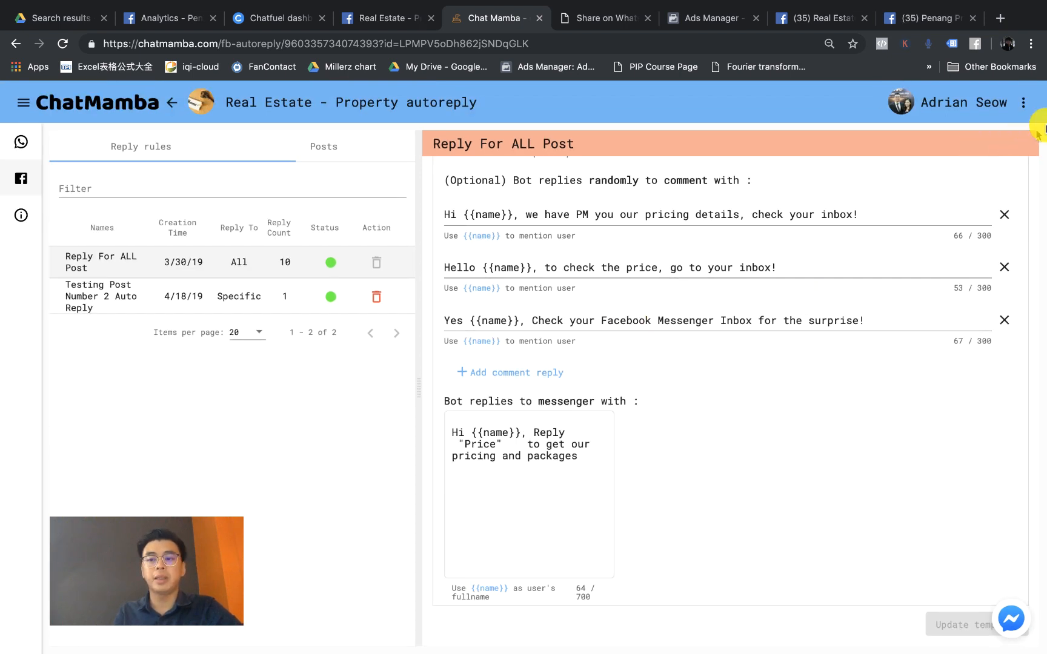
Step: Open the My Profile page showing the 23/10280 link quota and bring up the referral offer
left_click(1024, 104)
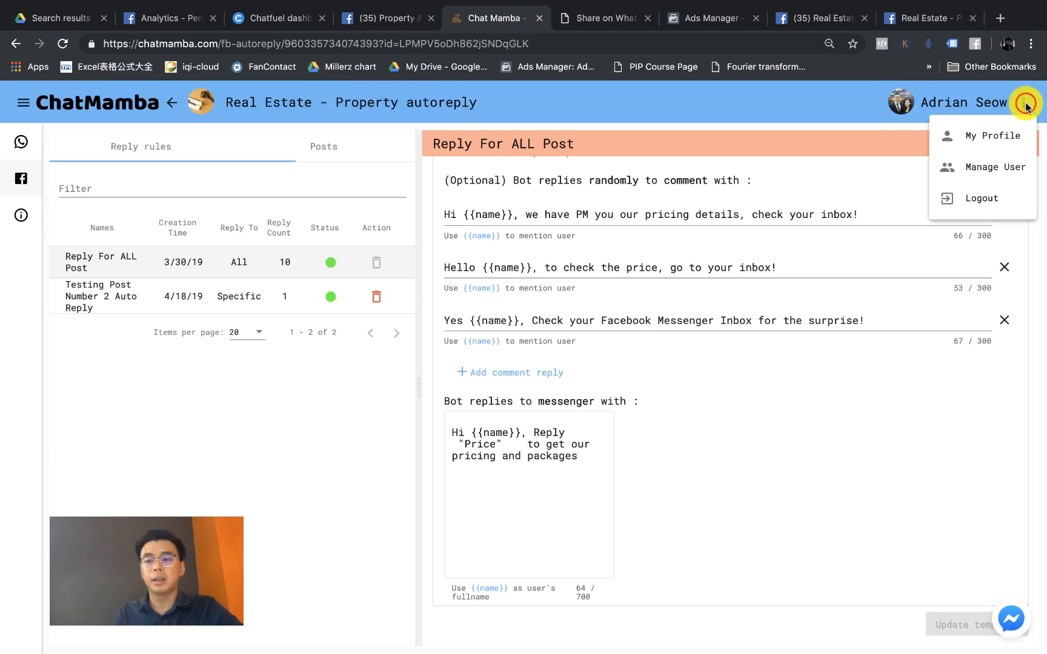
left_click(994, 137)
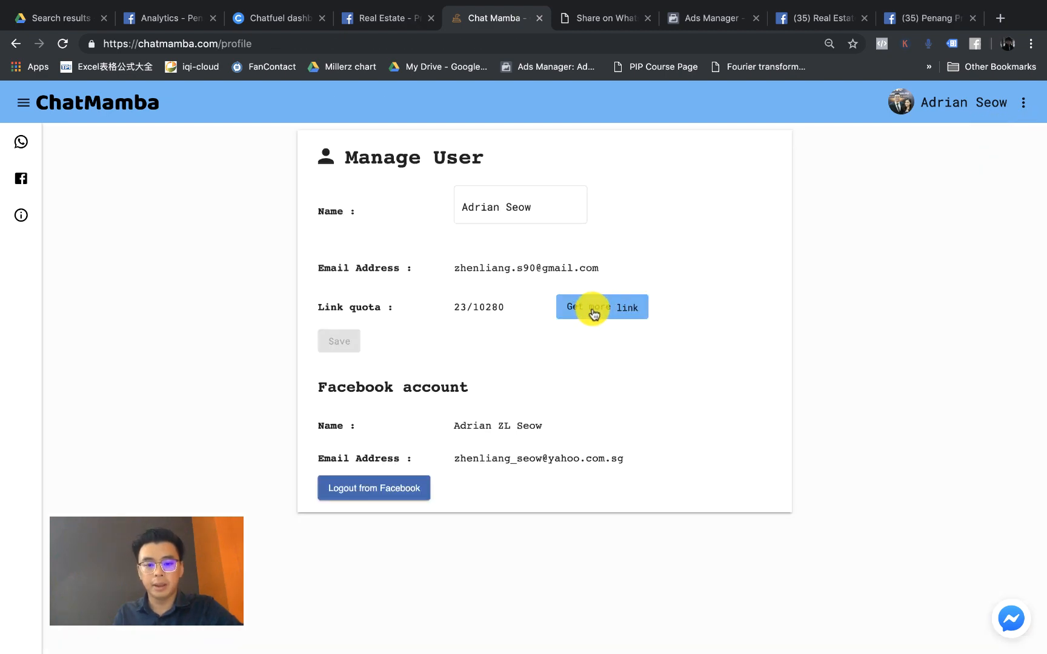
left_click(592, 308)
Step: Review the invite-a-friend referral link, then close the invite dialog
scroll(612, 306, "up", 5, "ctrl")
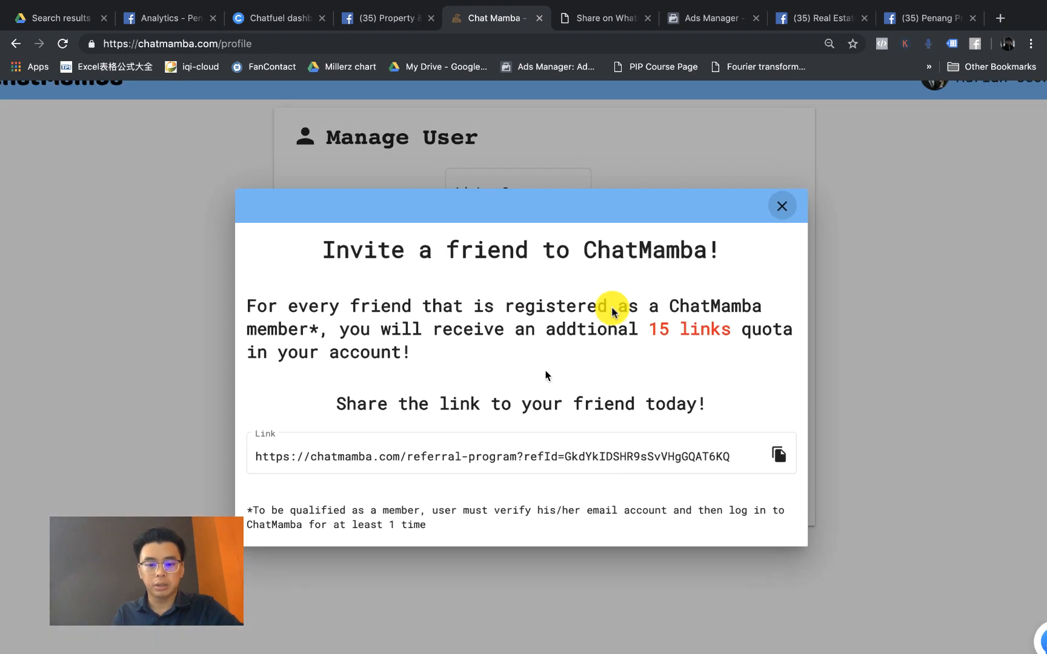
scroll(417, 552, "down", 5)
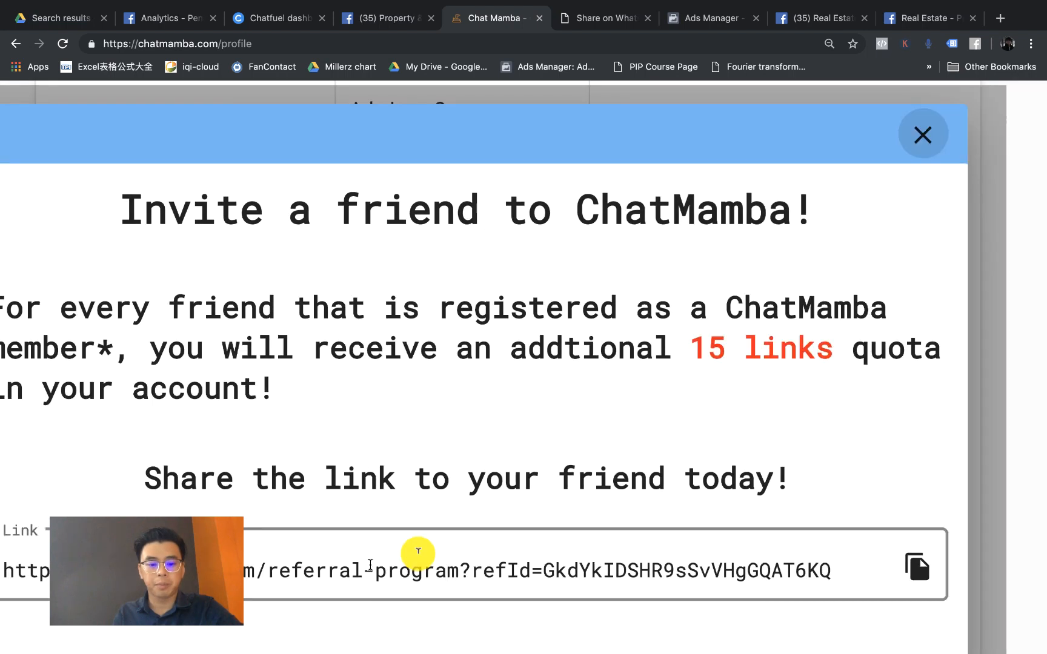
left_click(352, 579)
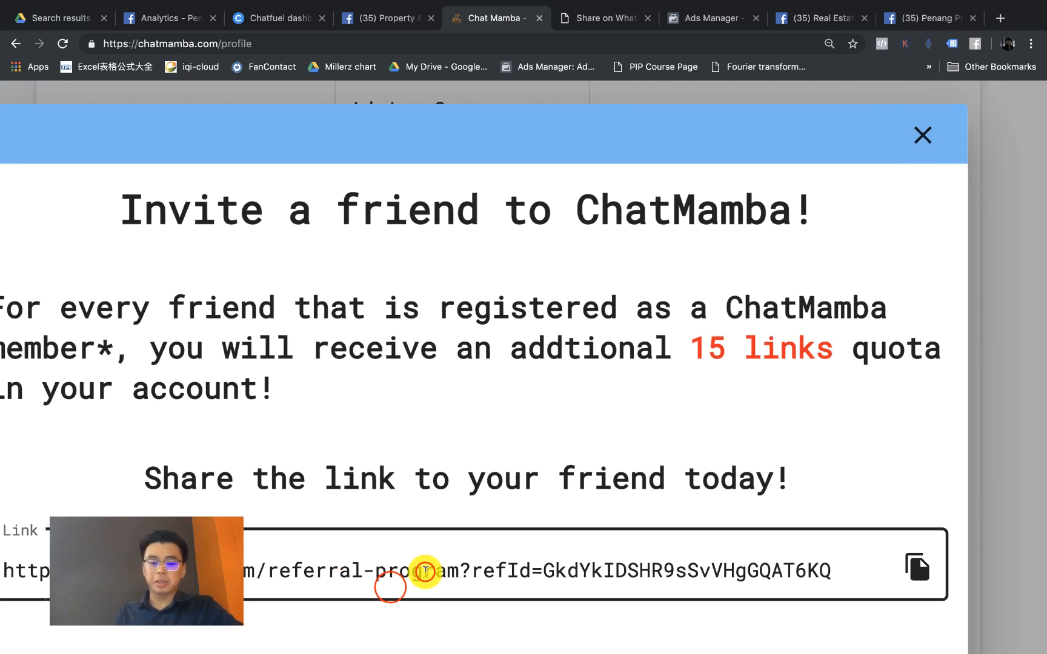
key("super+minus")
key("super+minus")
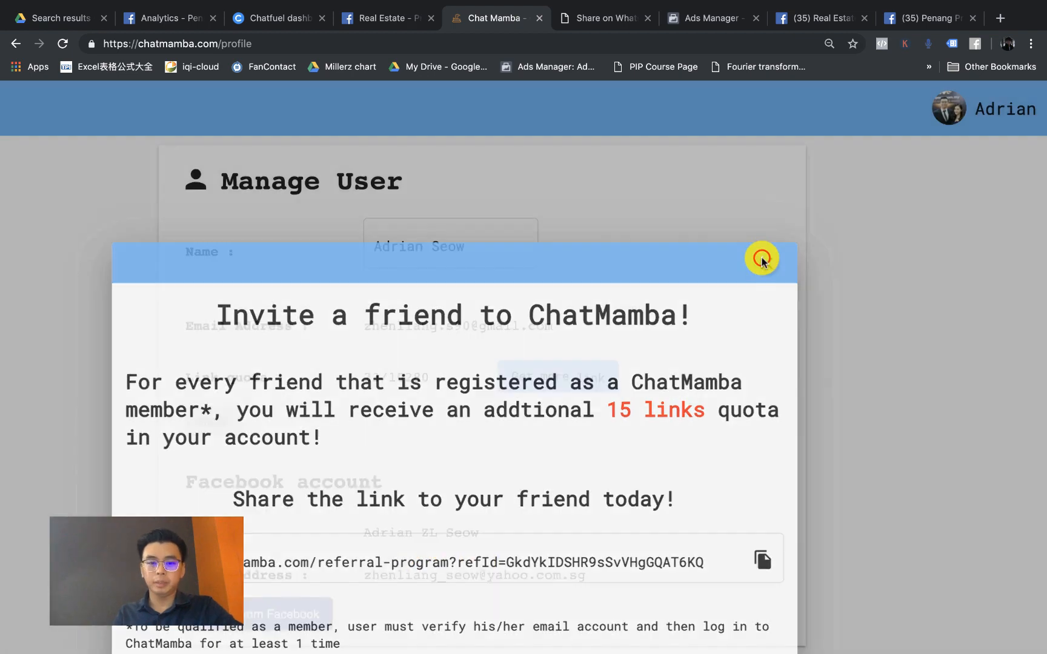
left_click(762, 260)
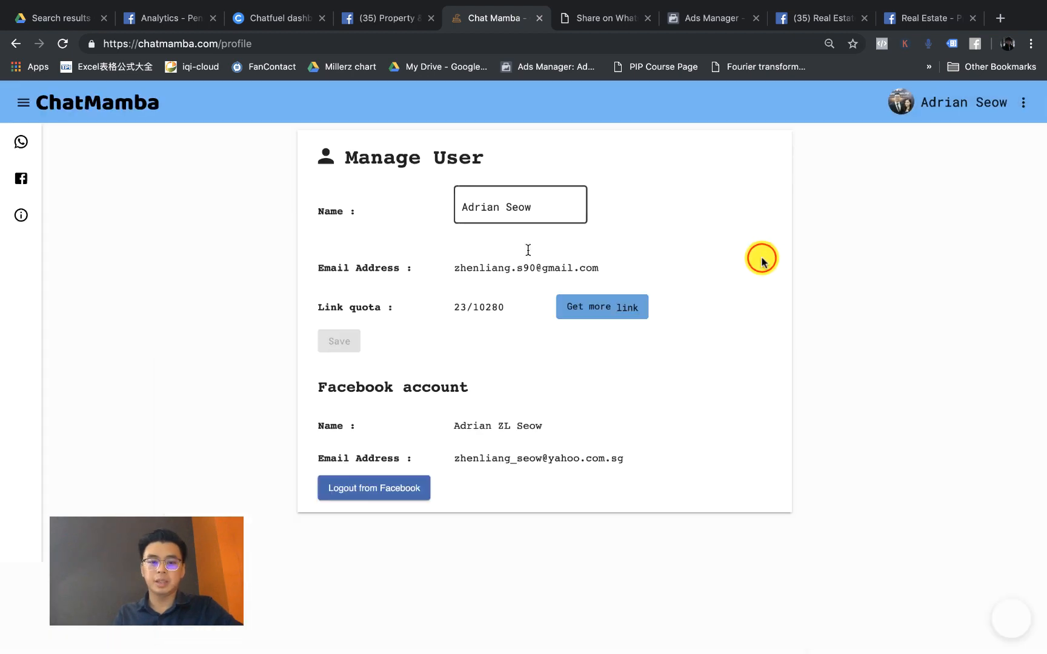
key("ctrl+Right")
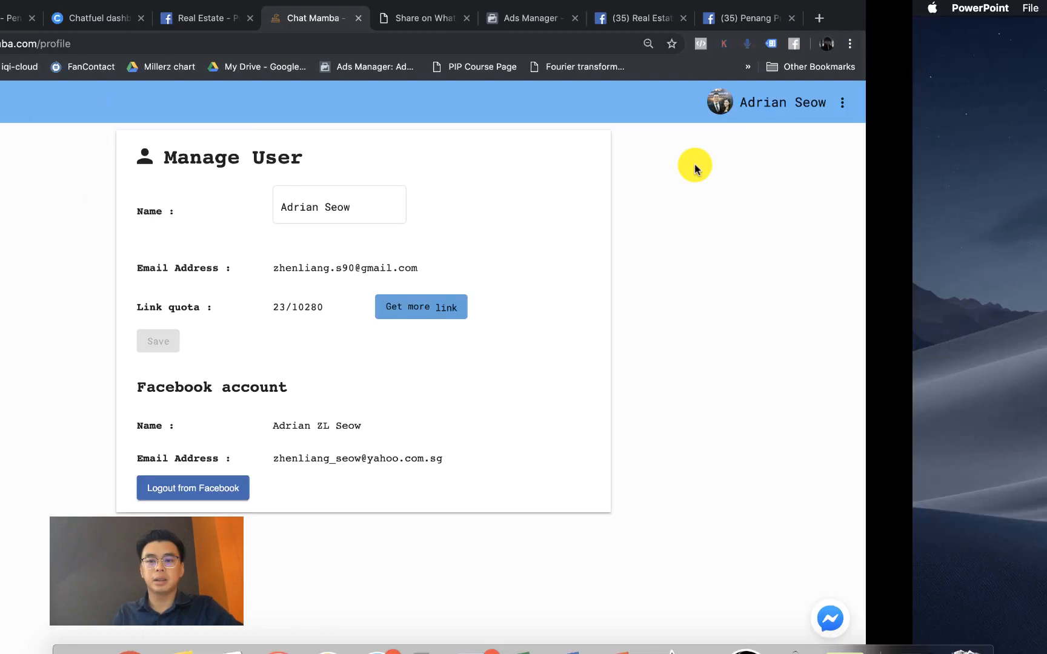
key("ctrl+Left")
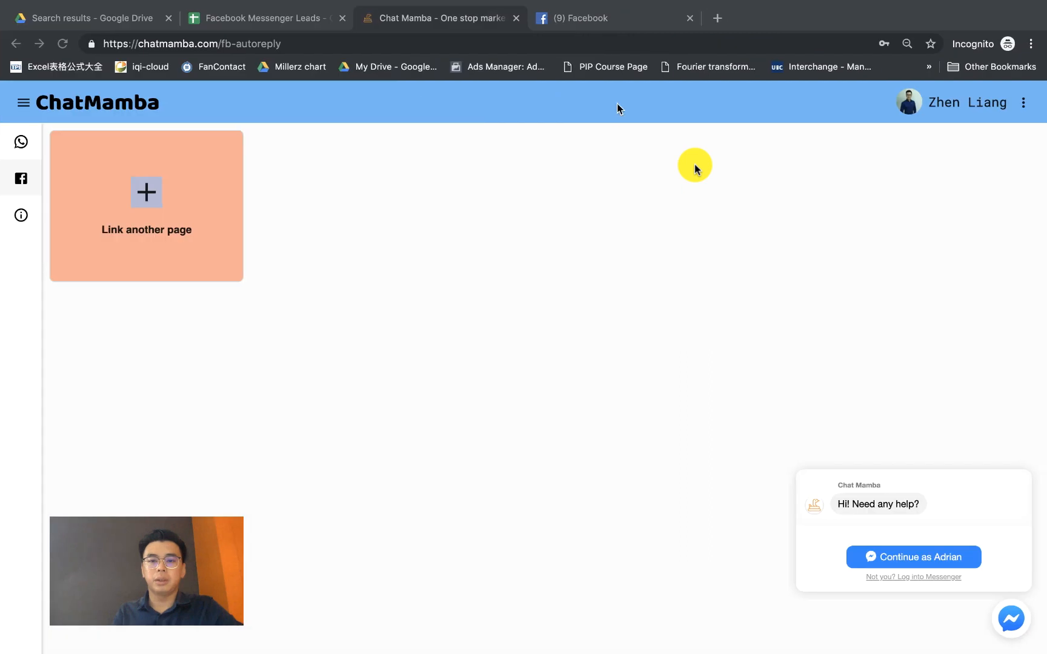
left_click(13, 148)
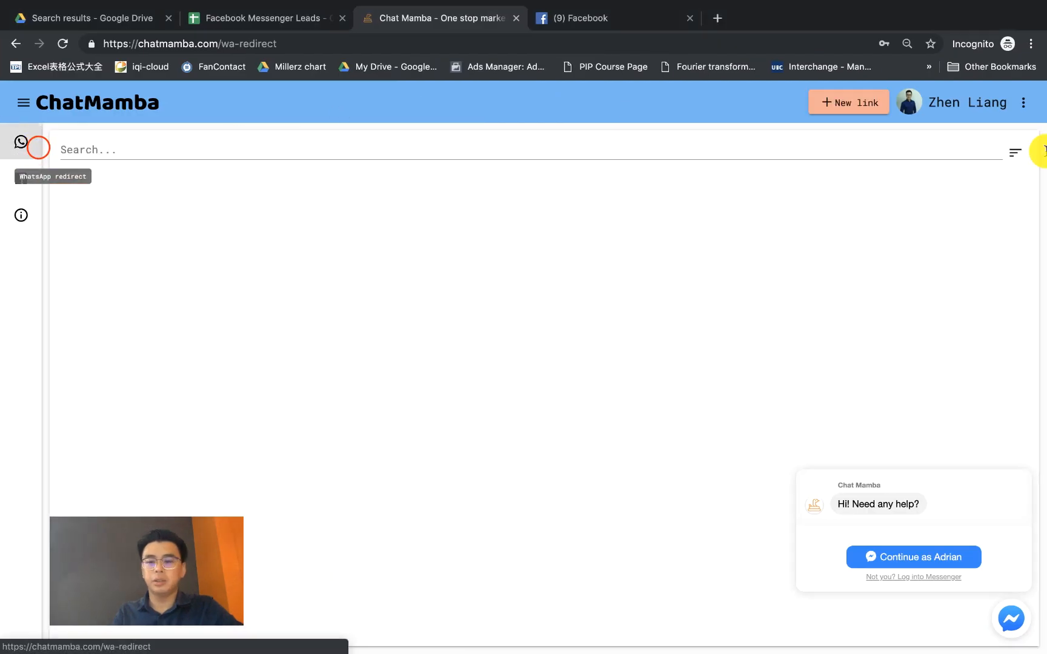
left_click(1028, 105)
left_click(989, 147)
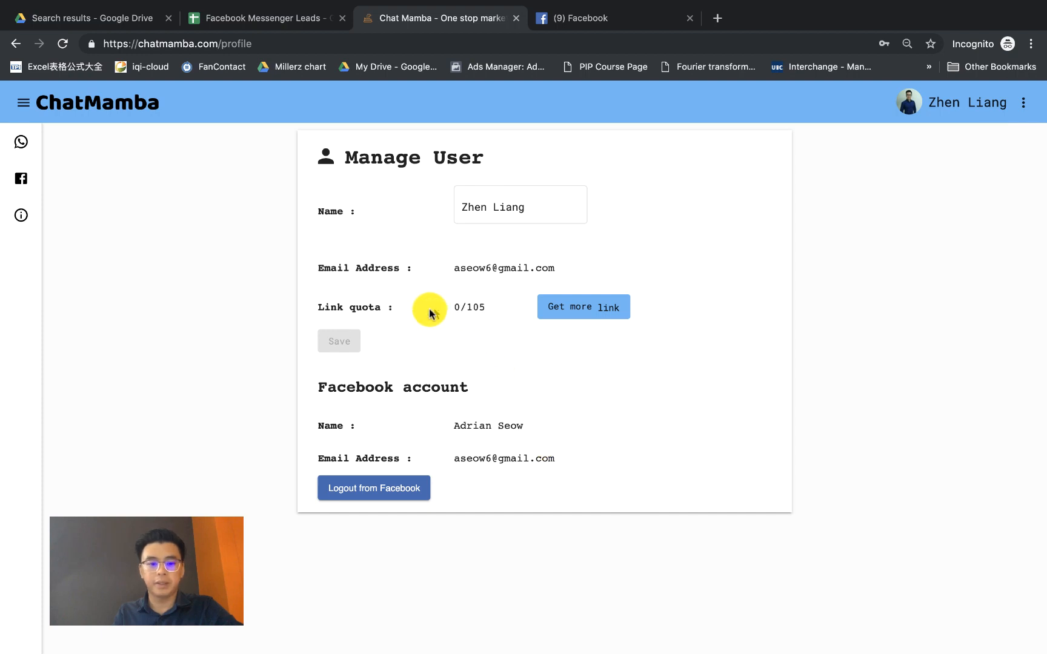
left_click(21, 148)
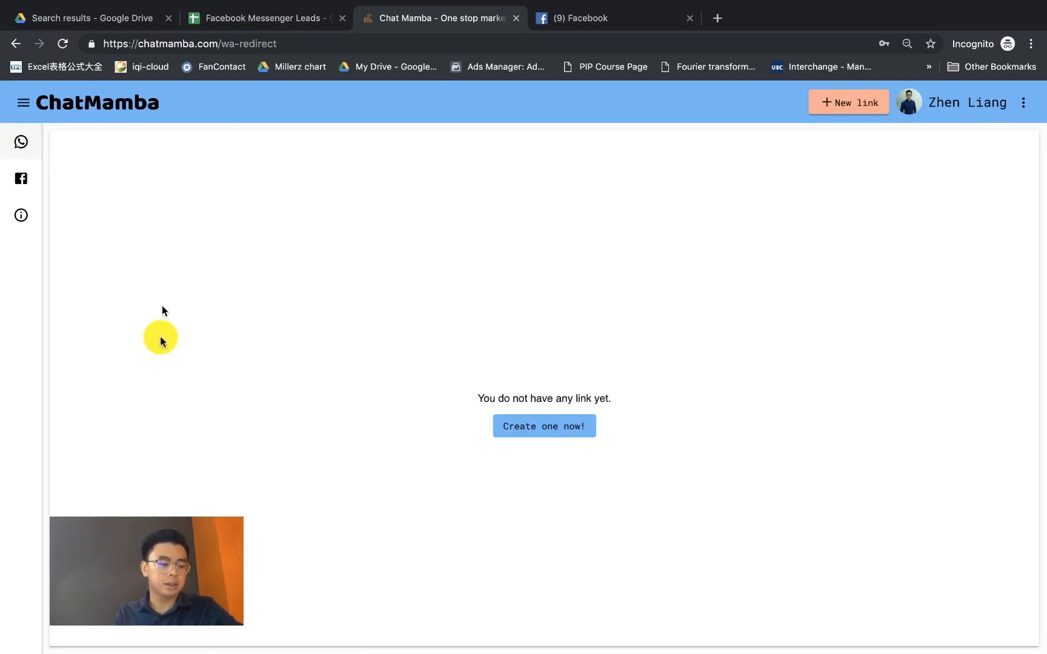
left_click(1028, 114)
left_click(998, 145)
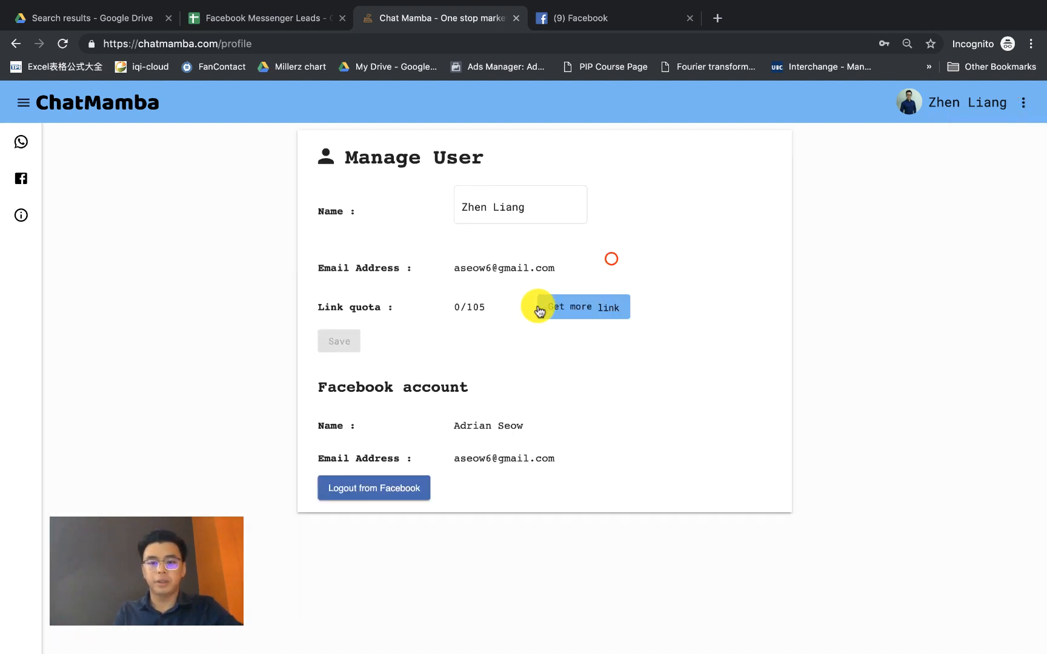
left_click(572, 308)
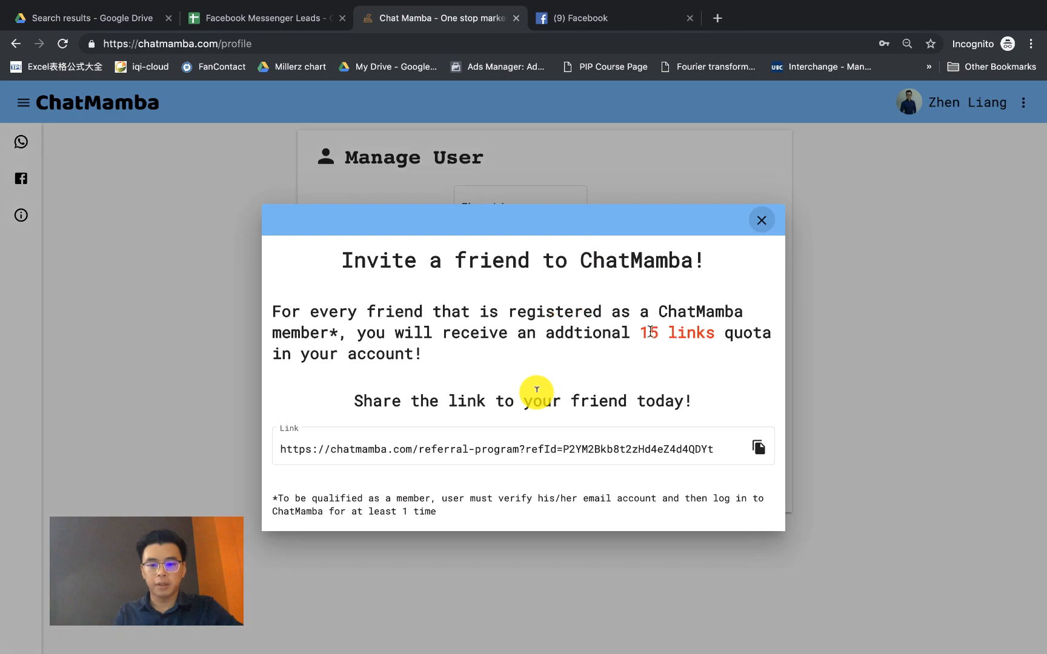
scroll(648, 330, "up", 3)
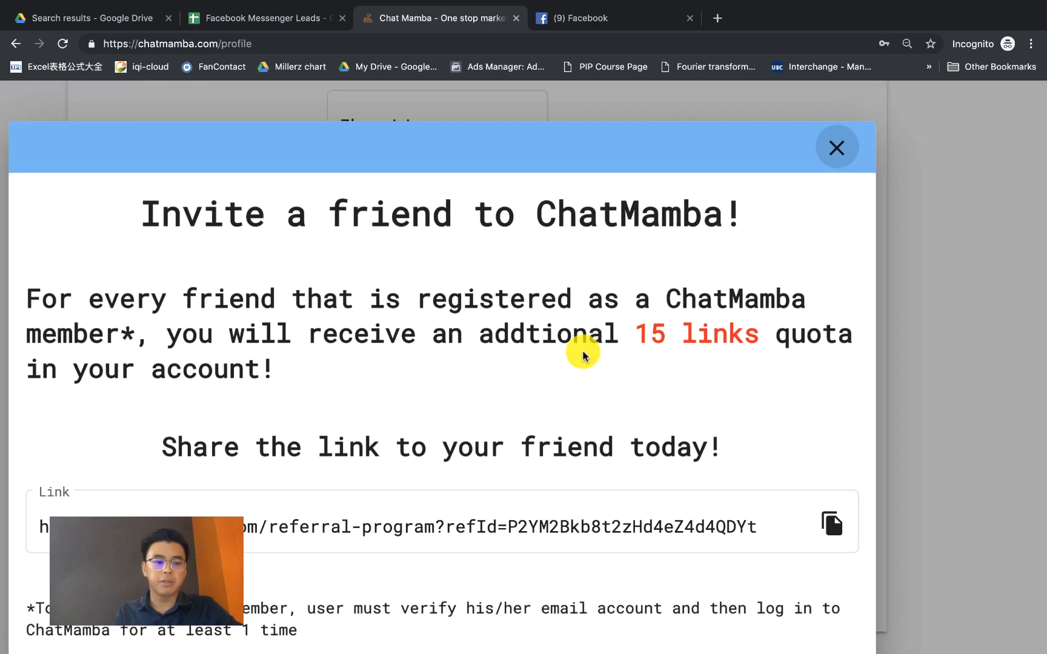
scroll(580, 351, "down", 3)
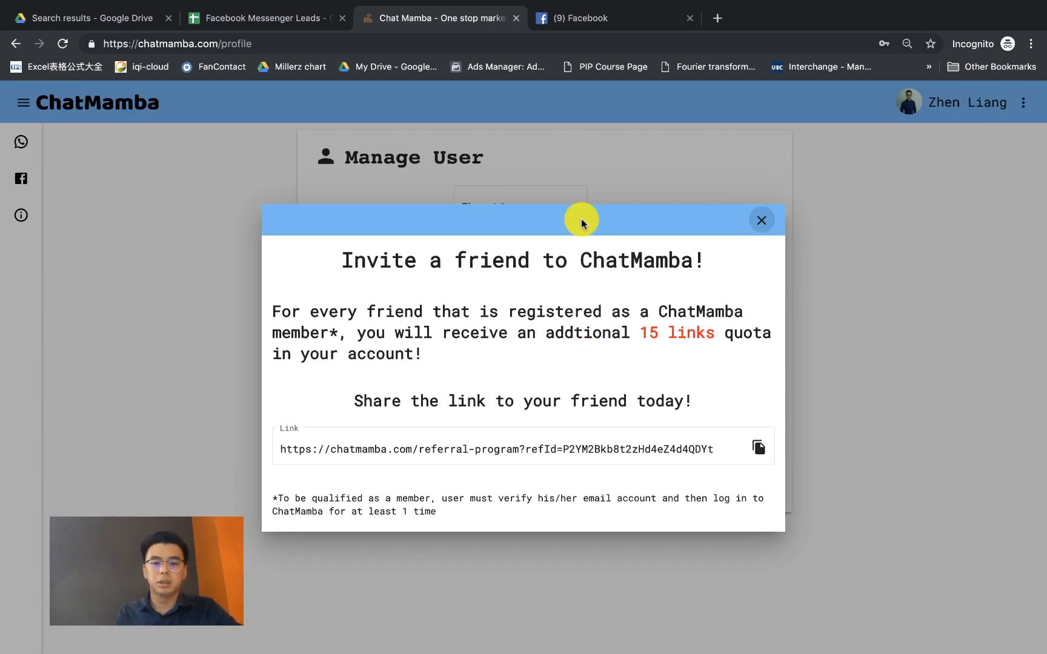
key("super+Tab")
key("super+Tab")
key("super+Tab")
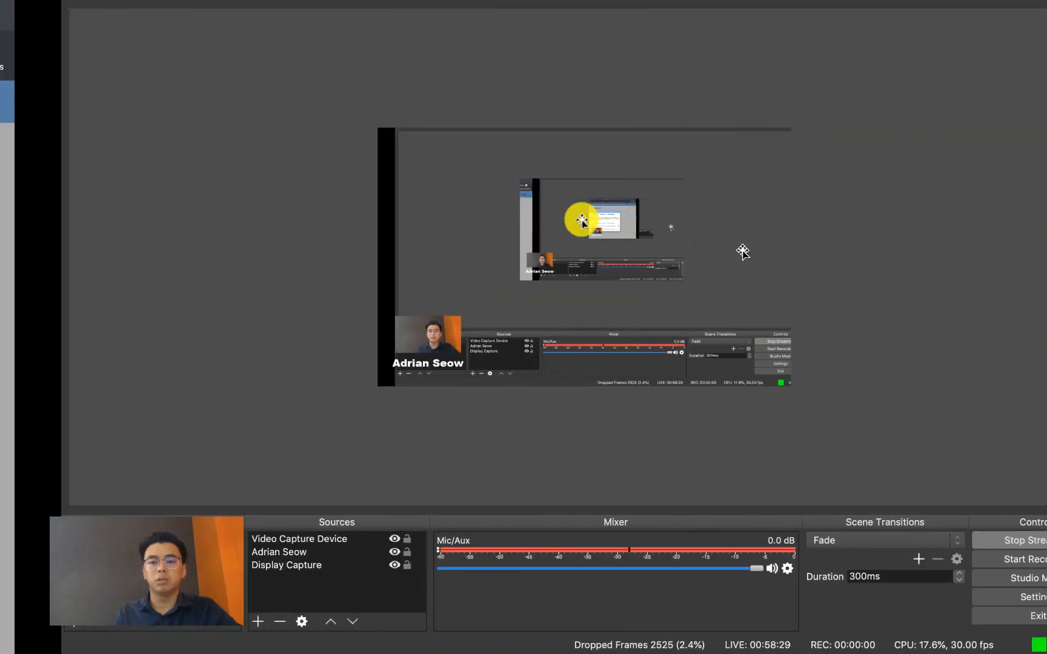
key("super+Tab")
key("super+Tab")
key("super+Tab")
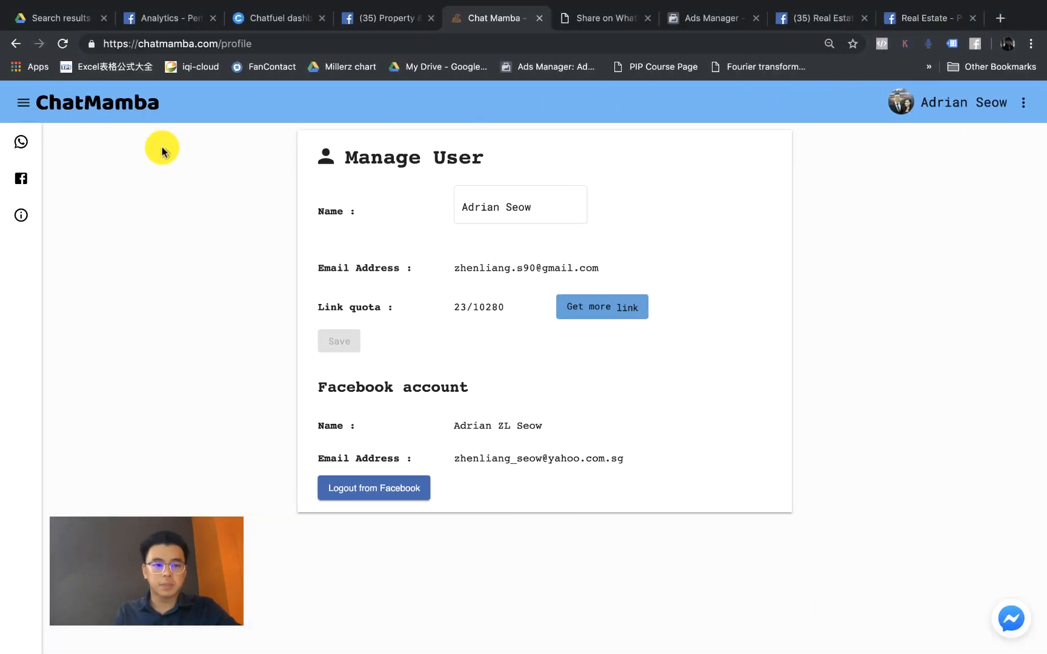
Step: Pause the Reply For ALL Post rule on the Real Estate - Property auto-reply page
left_click(22, 179)
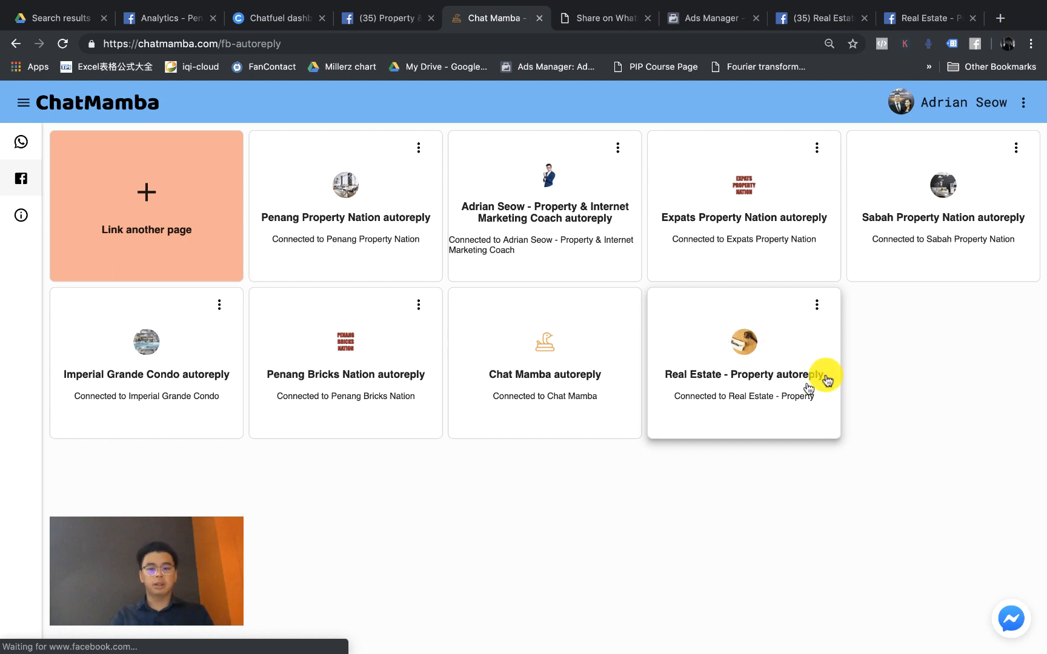
left_click(744, 327)
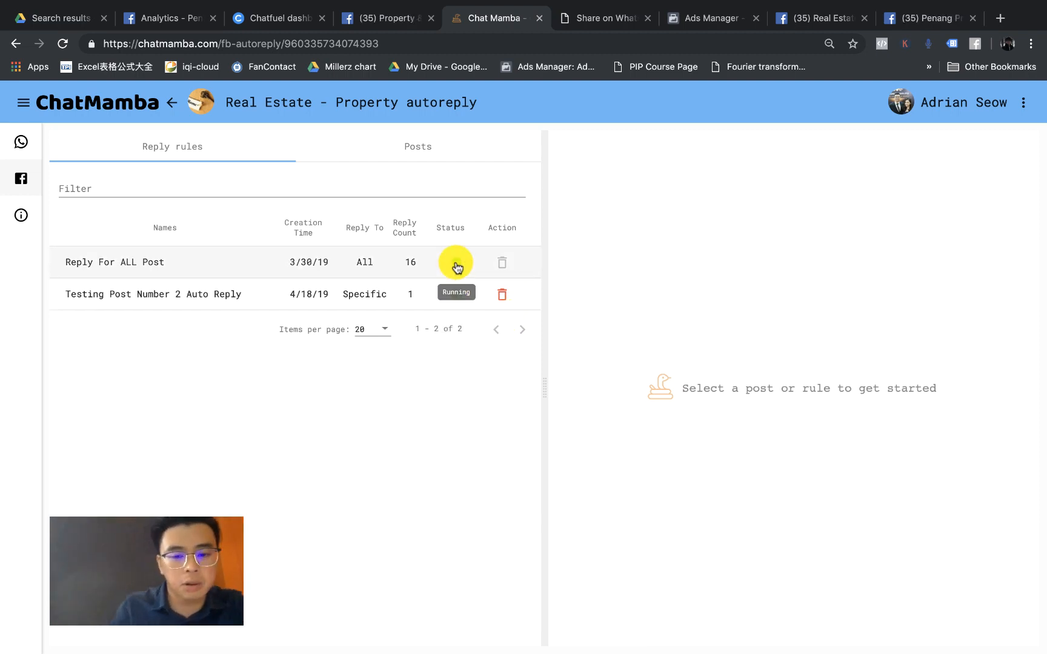
scroll(461, 270, "up", 5)
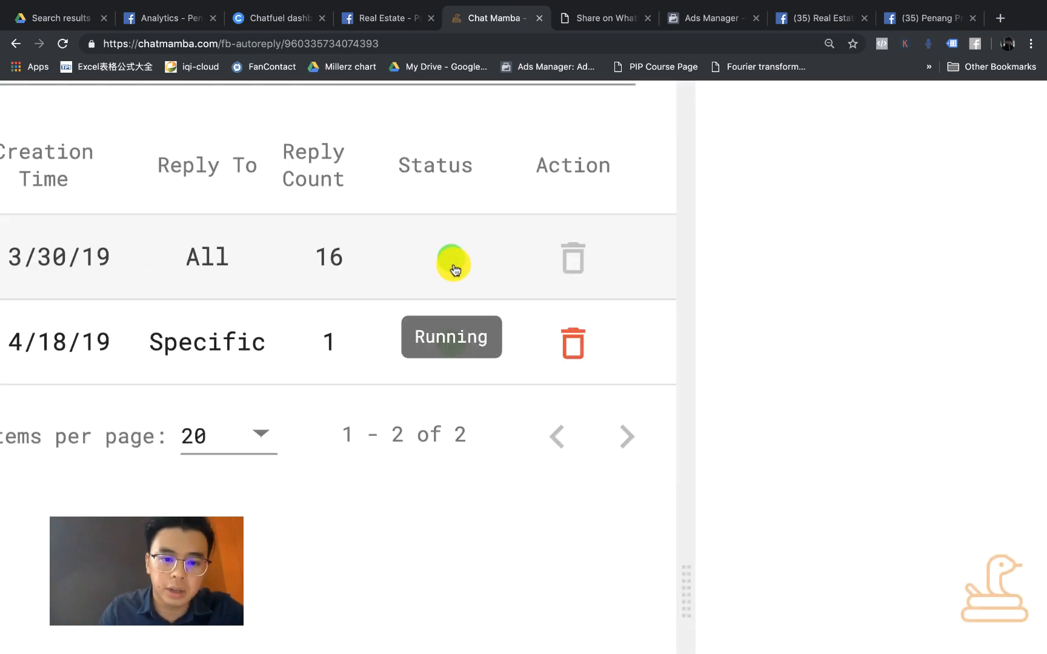
left_click(454, 259)
scroll(453, 257, "down", 2)
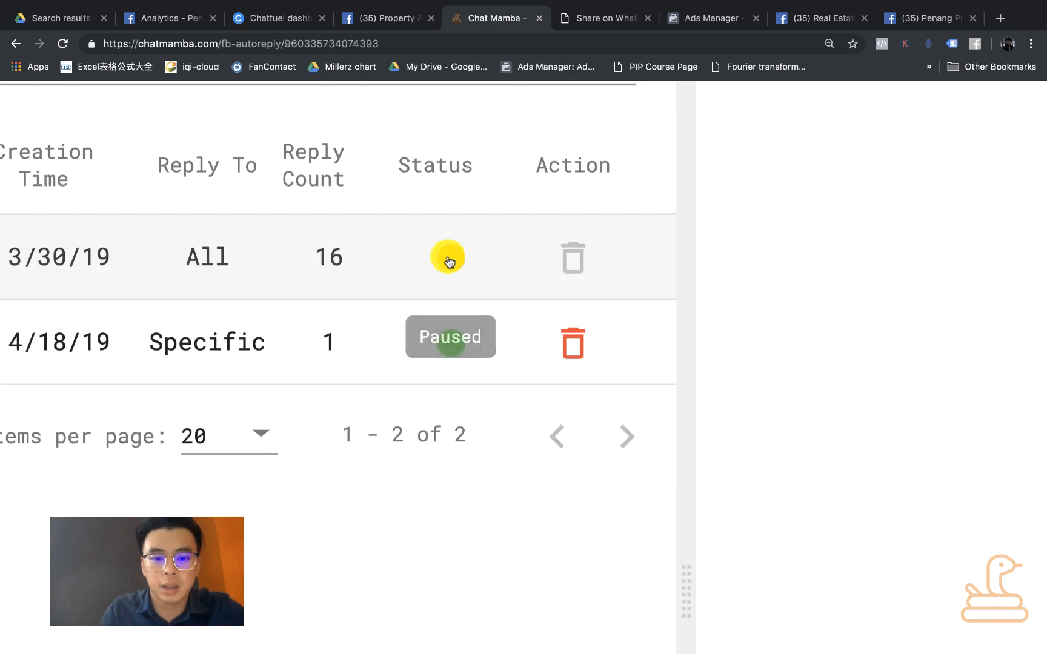
scroll(470, 275, "down", 4)
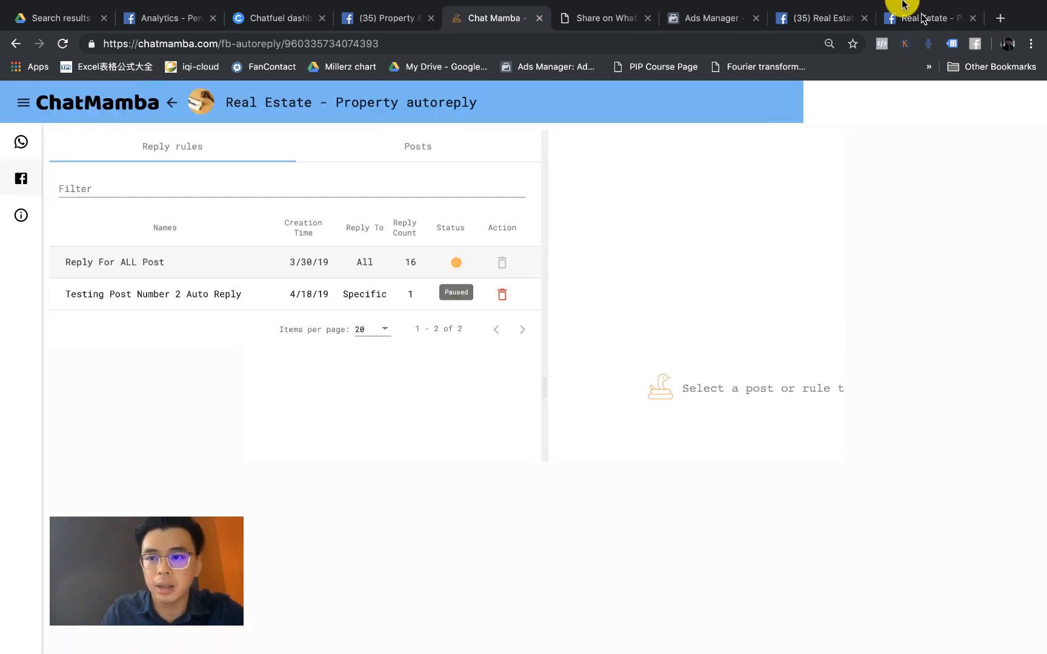
left_click(830, 18)
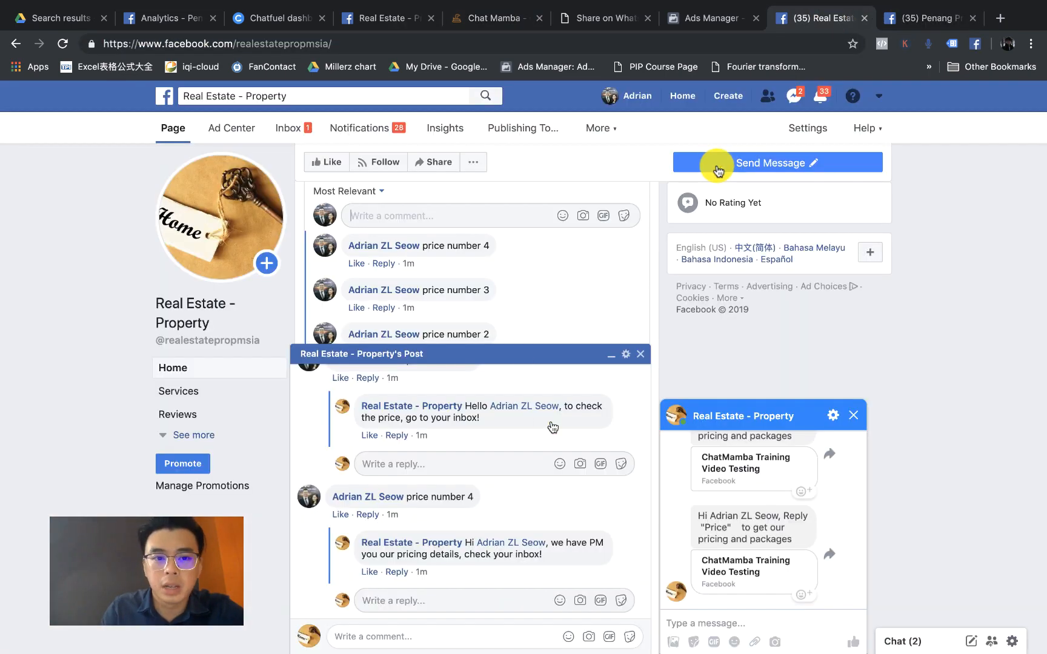
Step: Close the post pop-up, reload the property page, and scroll to the training post's comments
left_click(640, 353)
left_click(61, 44)
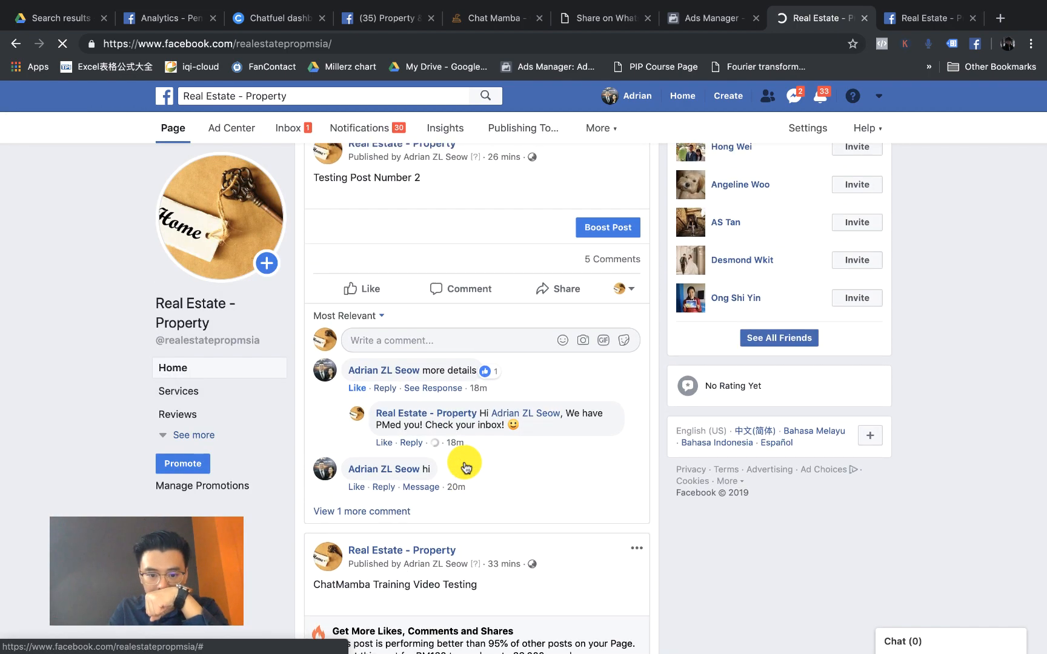
scroll(465, 466, "down", 4)
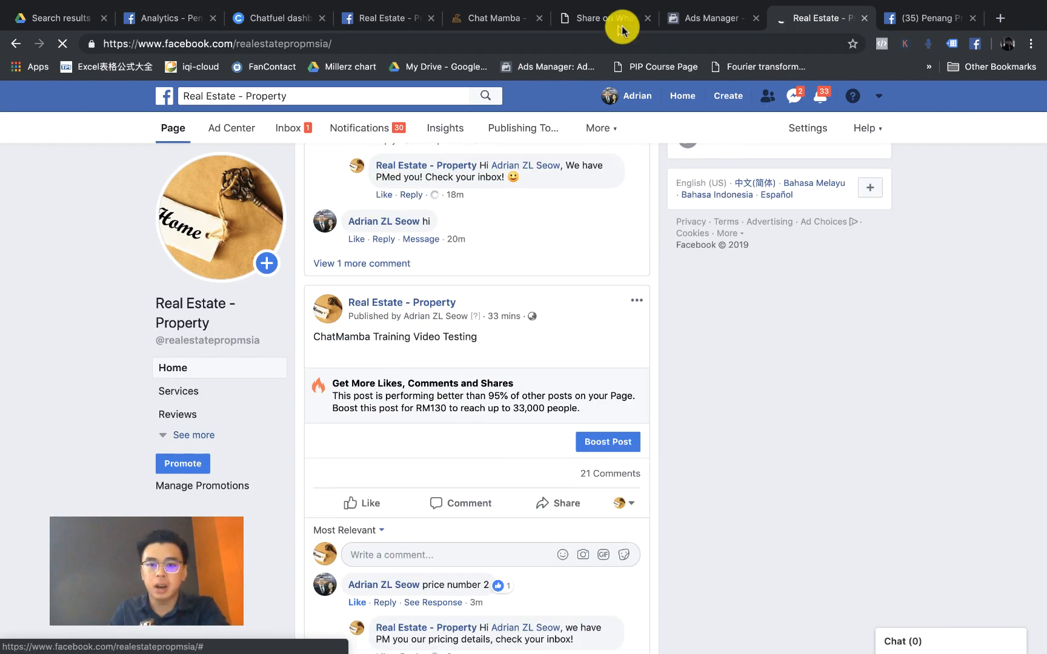
key("super+5")
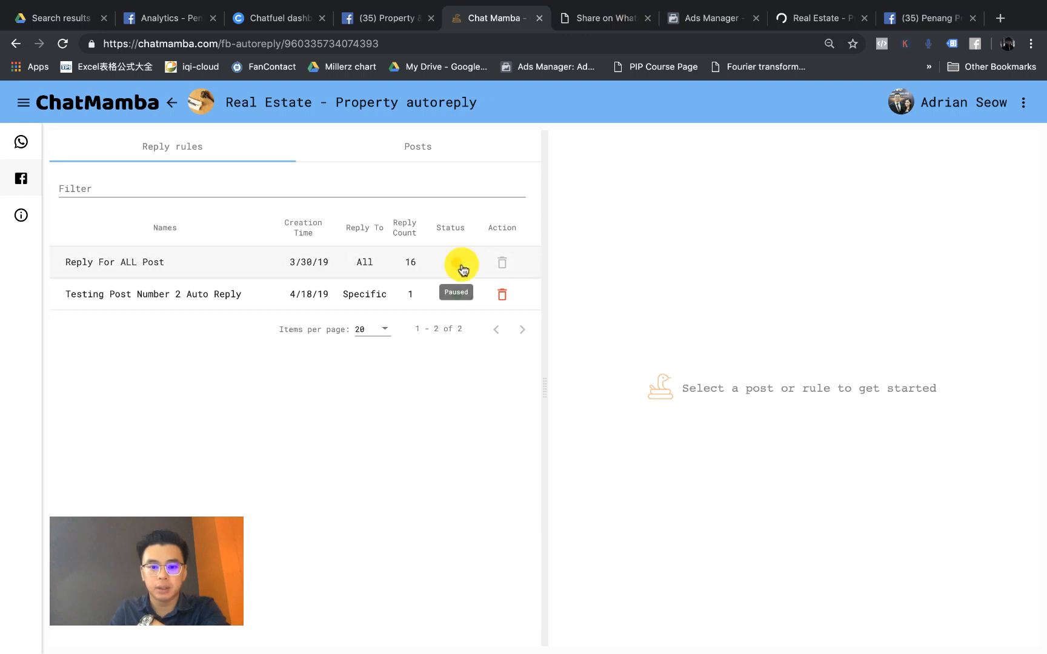
key("super+8")
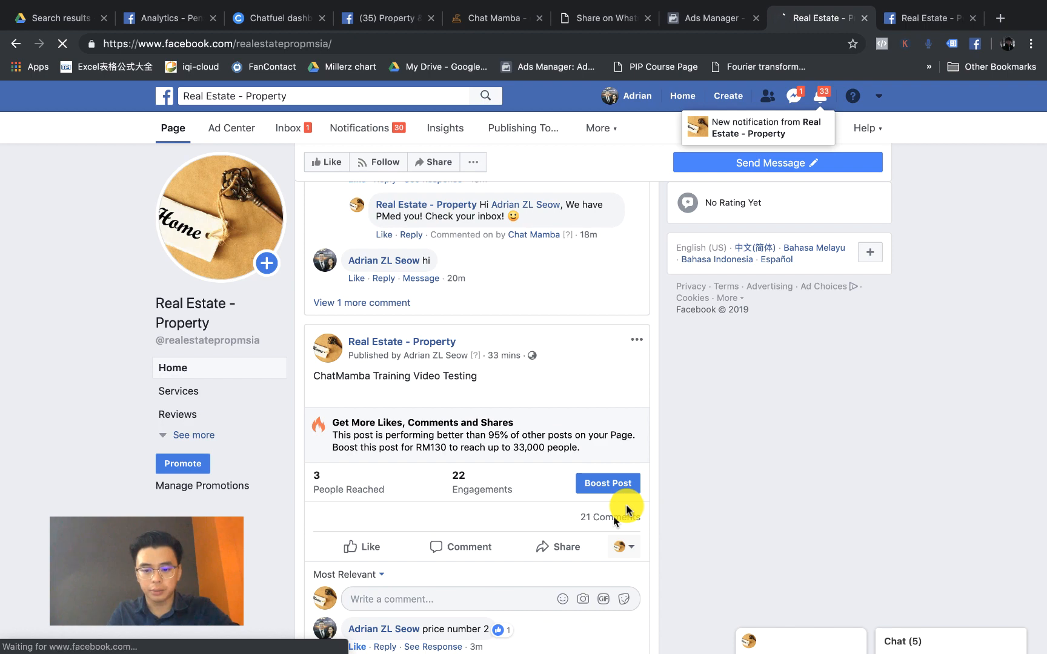
scroll(618, 546, "down", 4)
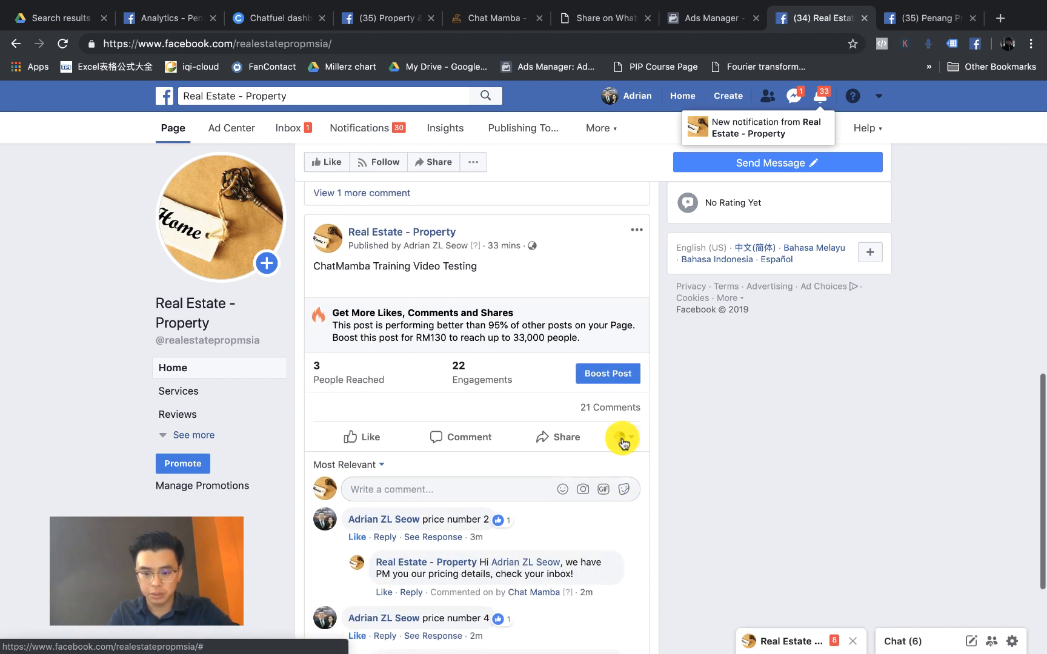
Step: Comment 'price' on the training post as the personal profile and close the Page chat
left_click(622, 441)
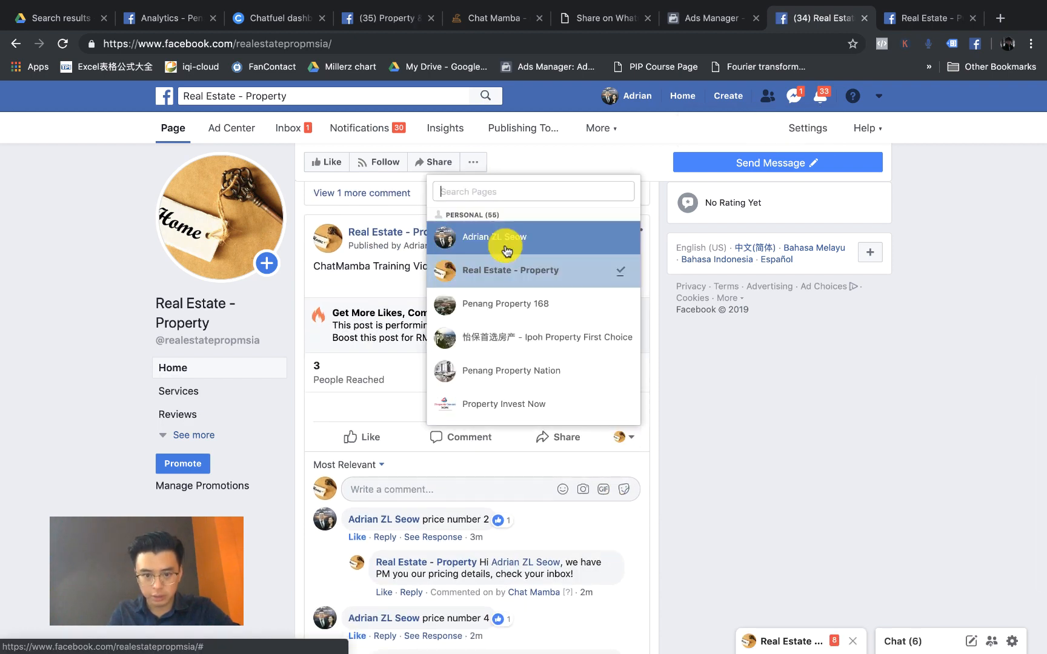
left_click(506, 242)
scroll(401, 370, "down", 1)
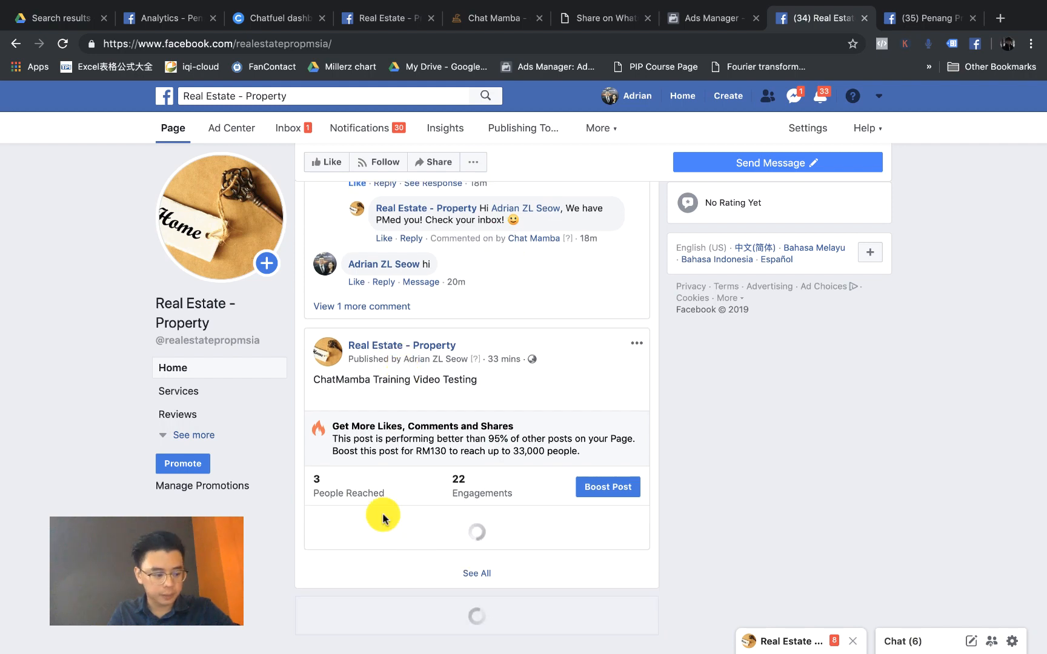
scroll(400, 521, "down", 2)
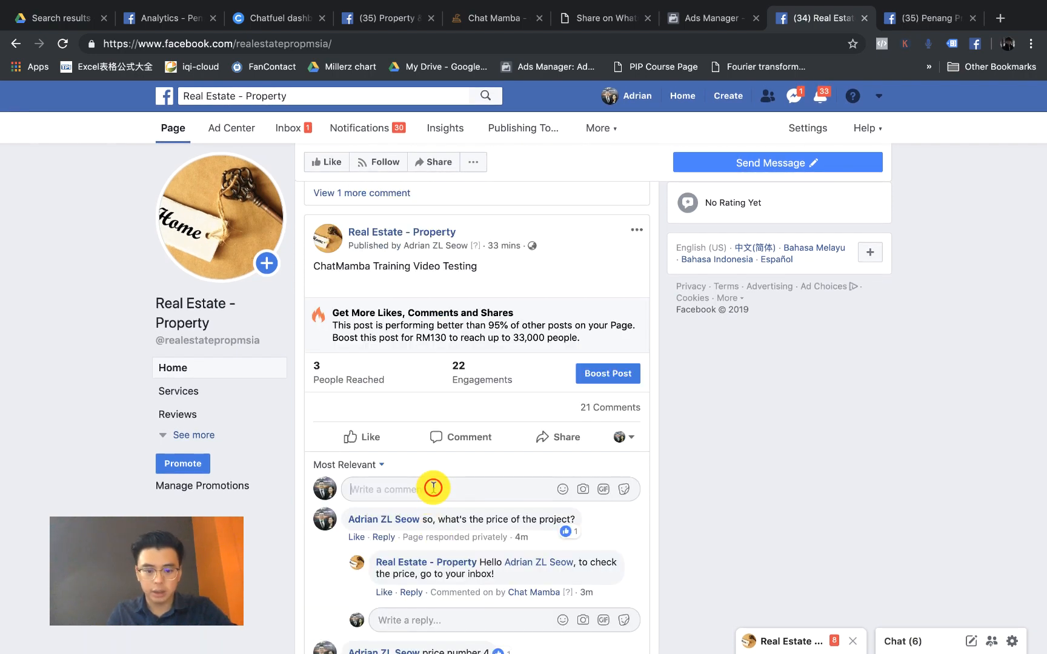
type("price")
key("Return")
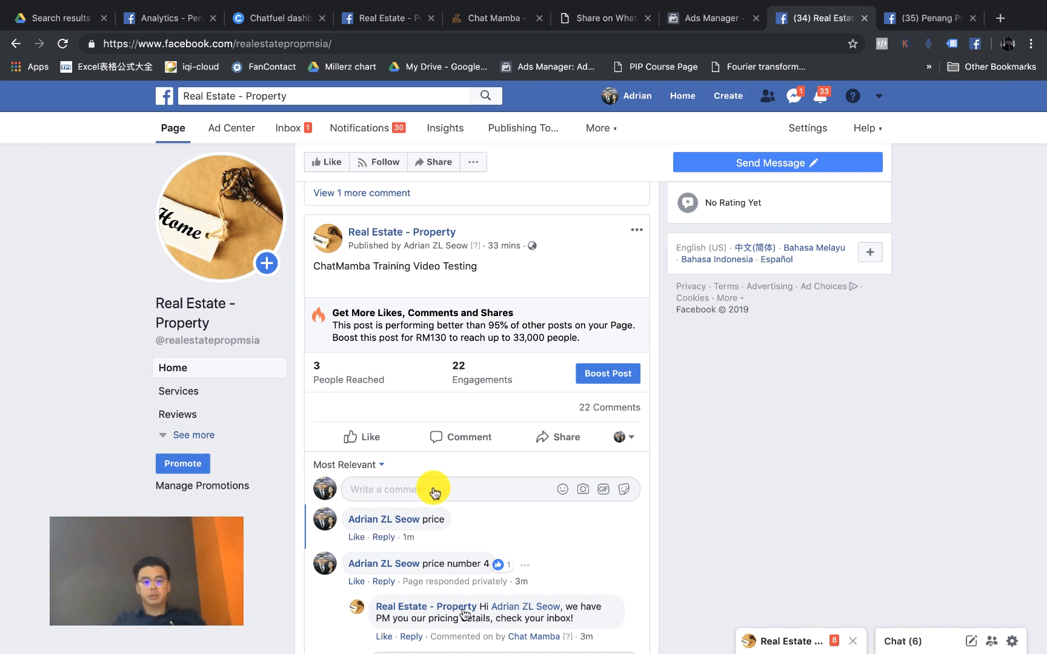
scroll(442, 539, "up", 3)
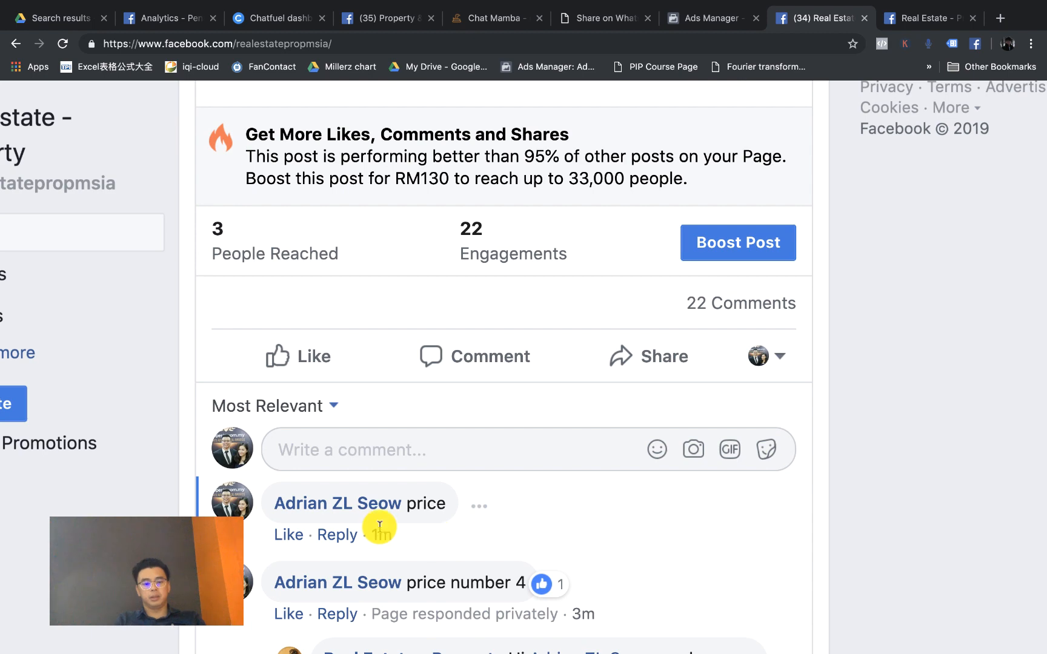
scroll(379, 527, "down", 3)
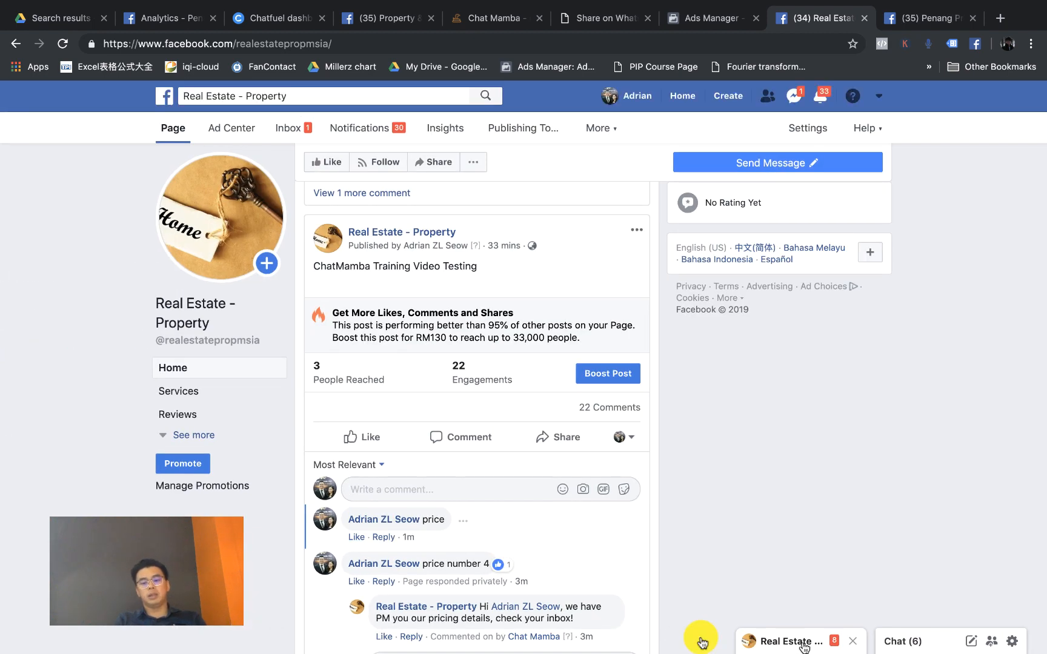
left_click(852, 641)
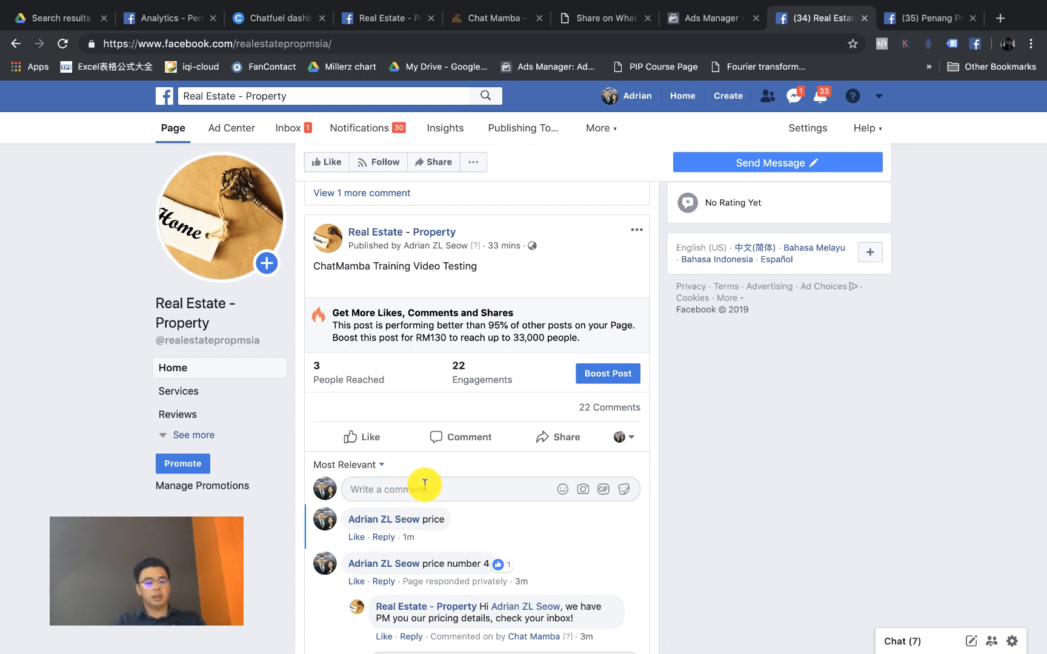
Step: Post the comments 'price', 'hi', 'hello' and 'pm', bringing the post to 26 comments
type("p")
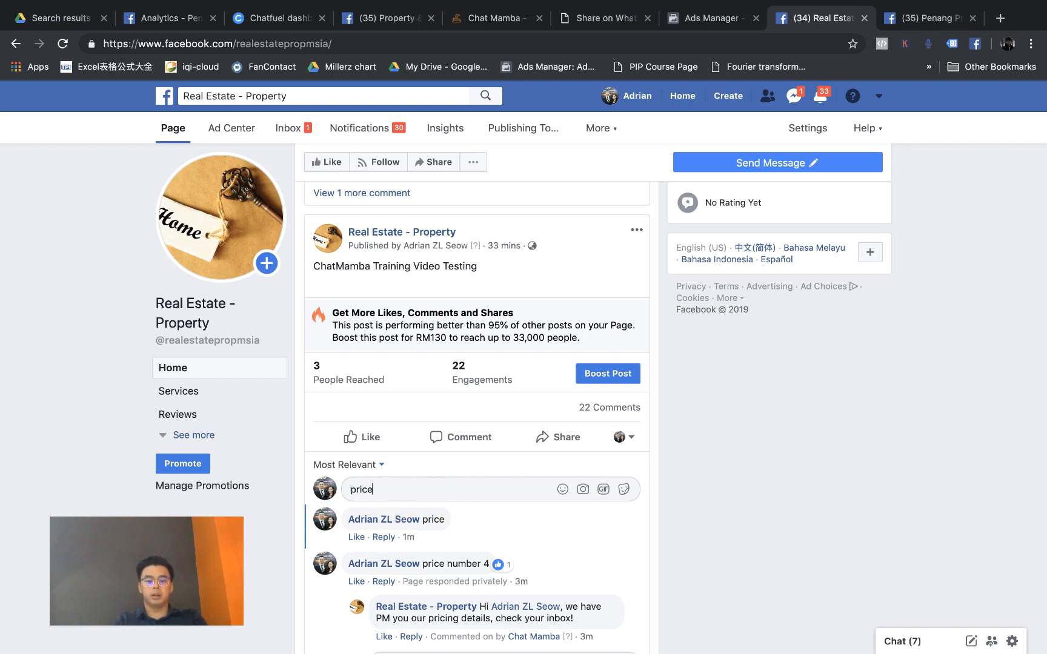
type("rice")
key("Return")
type("hi")
key("Return")
type("hello")
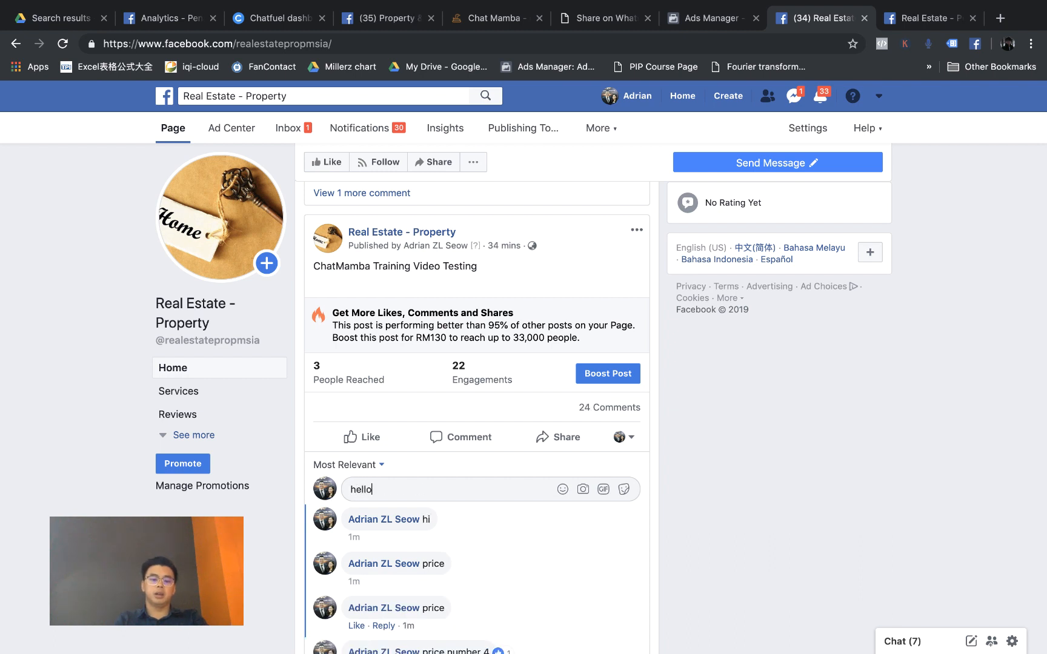
key("Return")
type("pm")
key("Return")
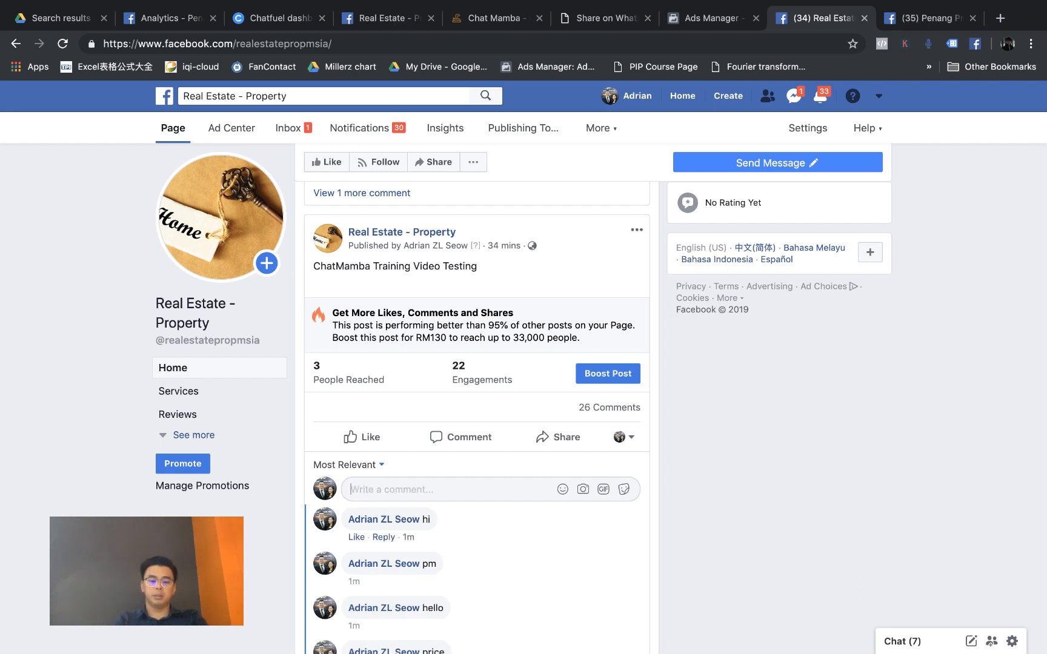
scroll(472, 542, "down", 2)
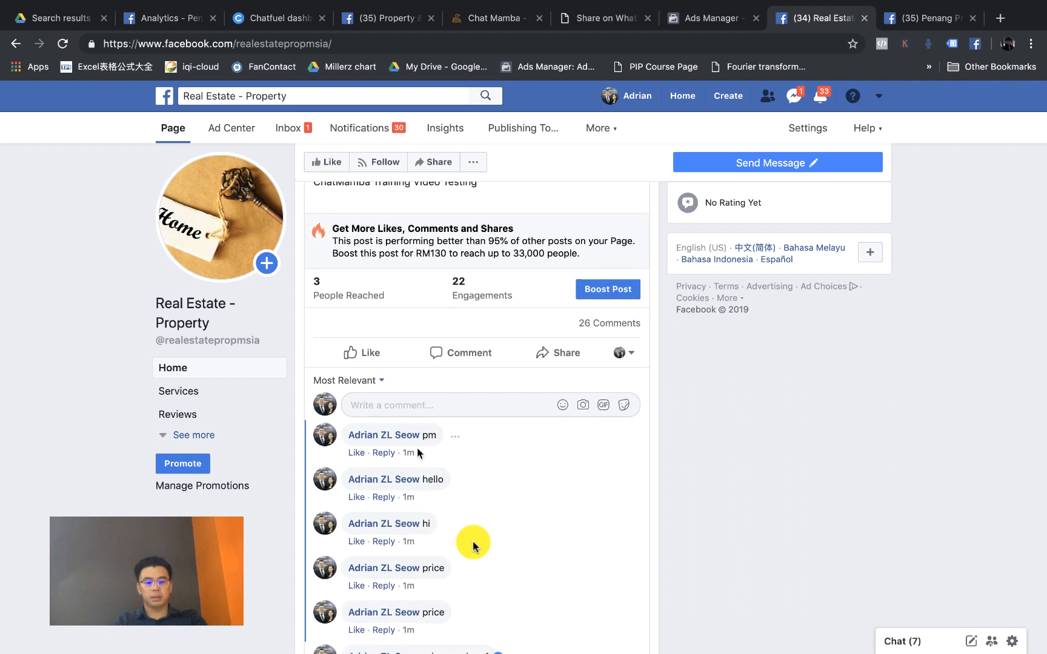
scroll(421, 482, "down", 2)
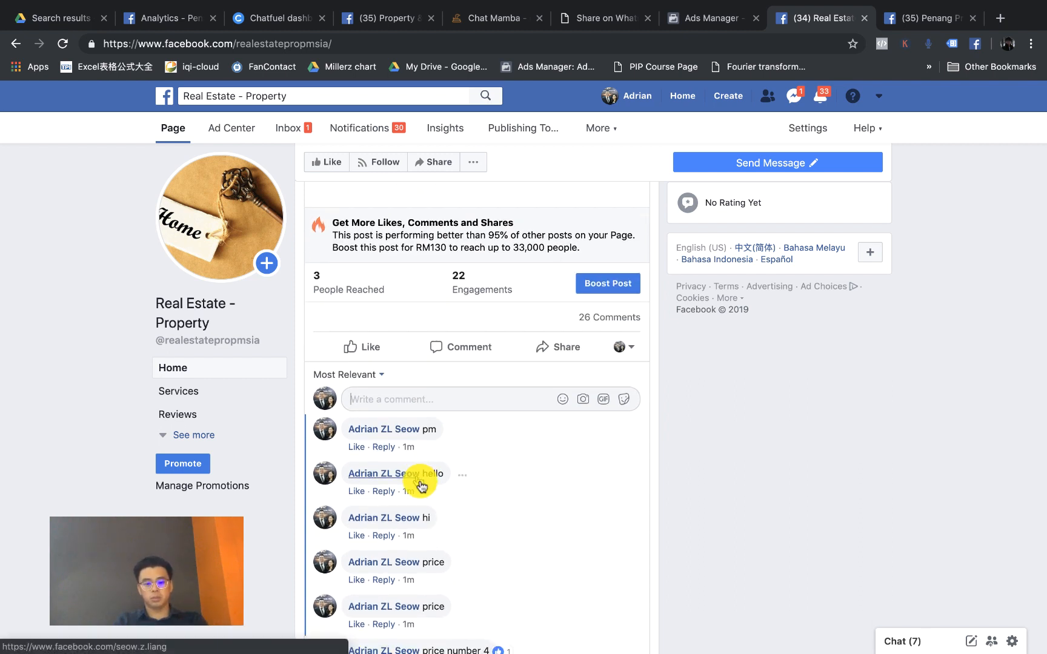
scroll(420, 485, "down", 1)
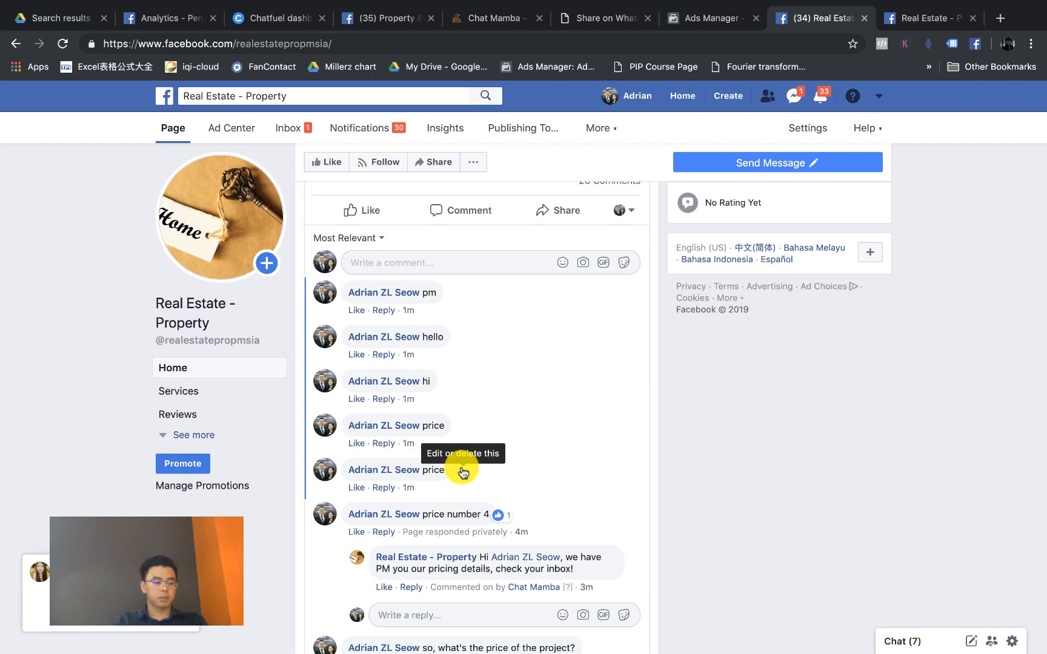
scroll(463, 472, "up", 10)
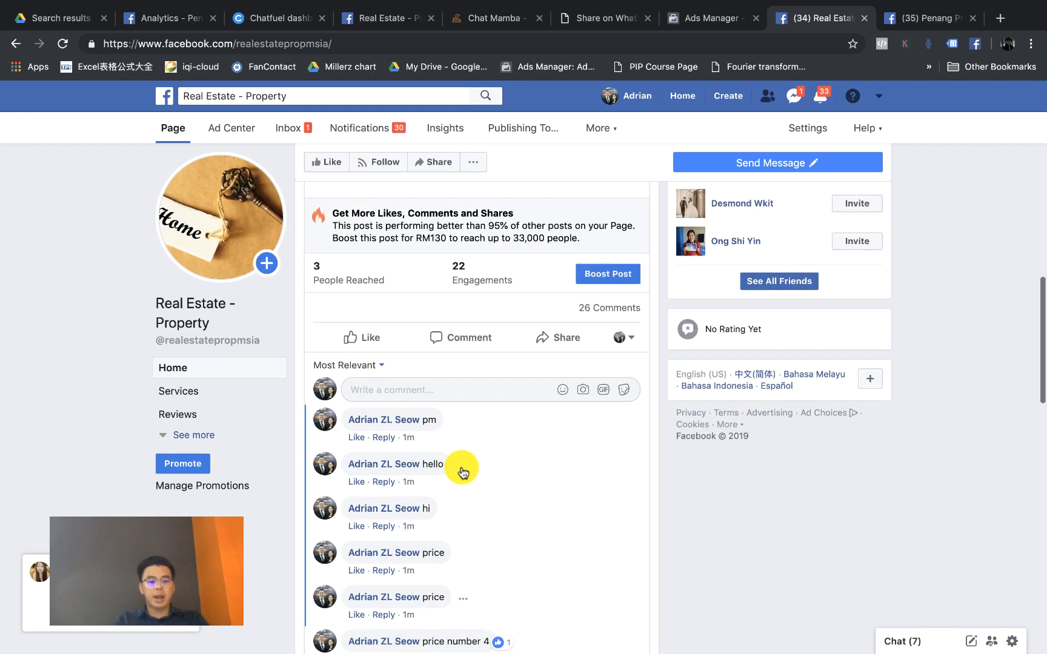
scroll(461, 471, "up", 2)
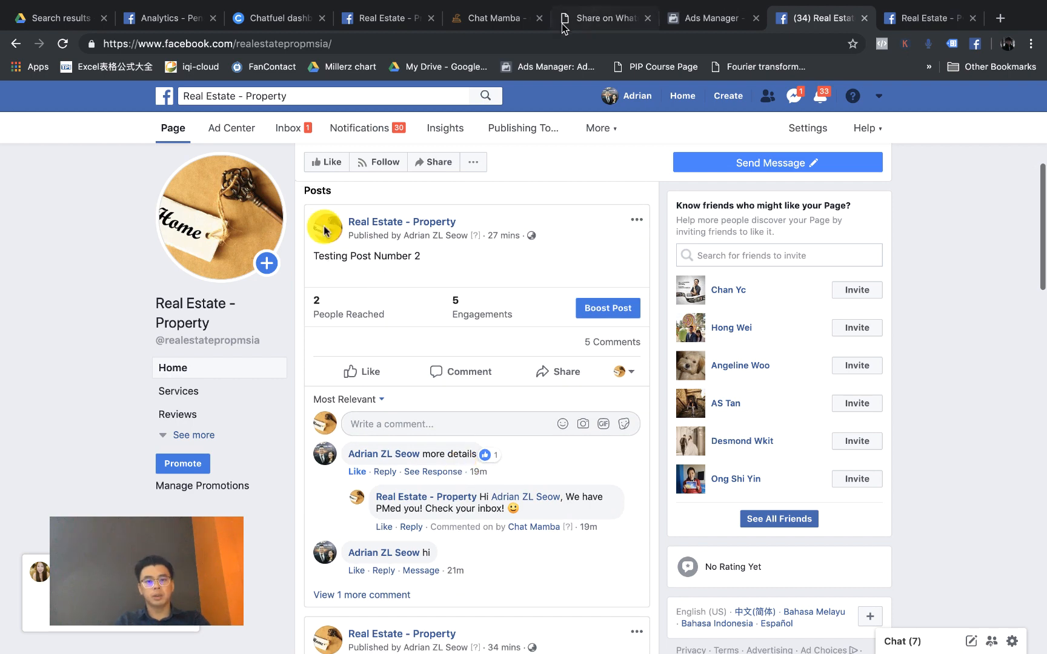
left_click(500, 19)
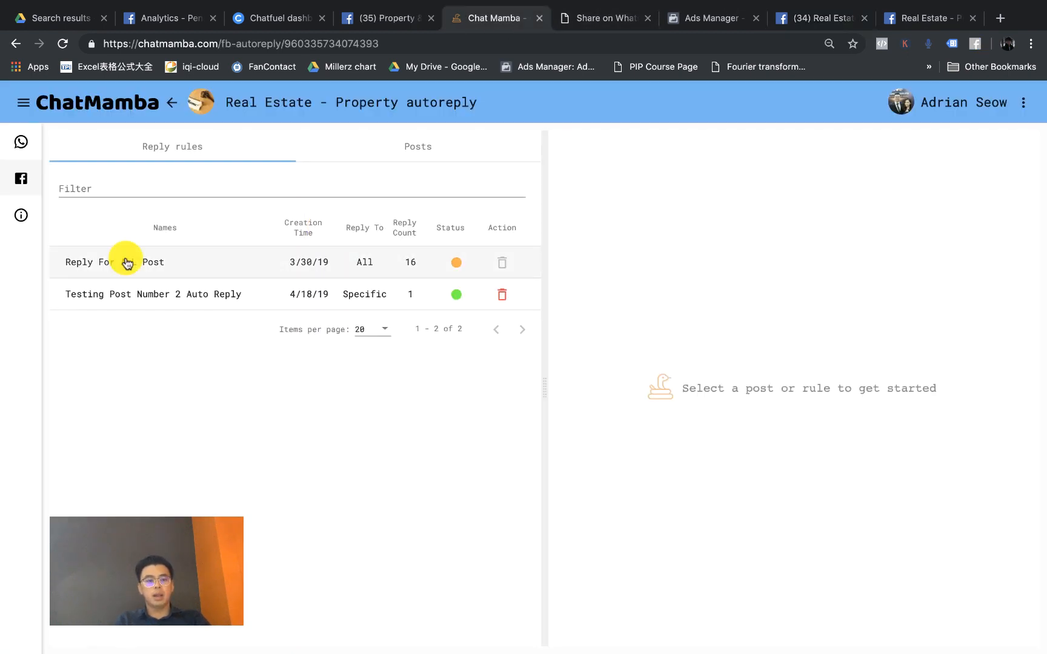
Step: Confirm Reply For ALL Post is paused and Testing Post Number 2 Auto Reply is active
scroll(127, 262, "up", 5)
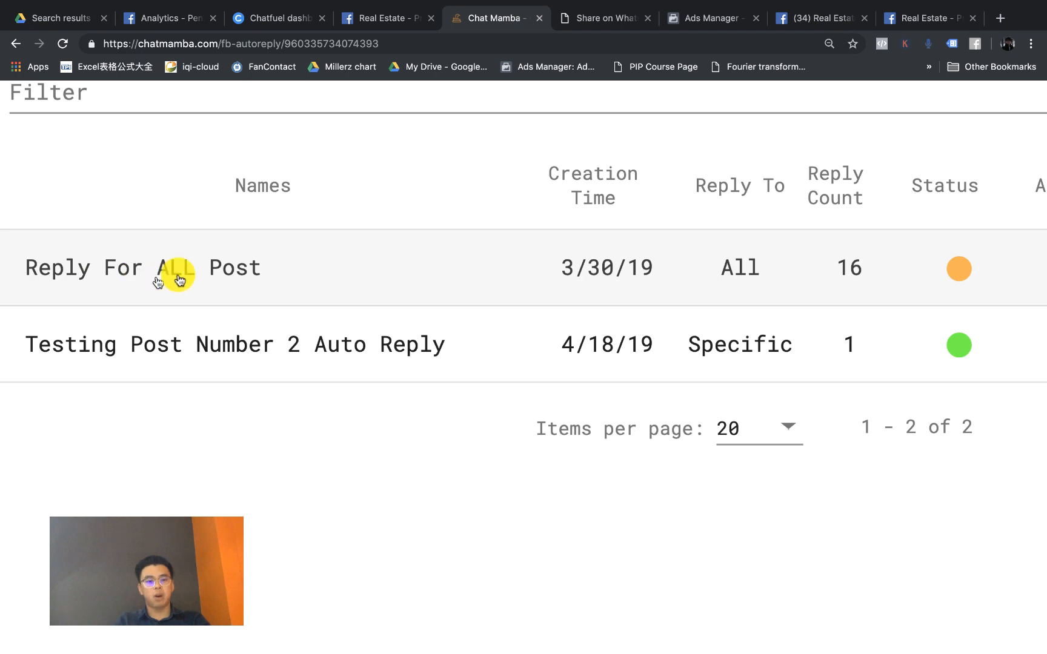
scroll(198, 271, "down", 5)
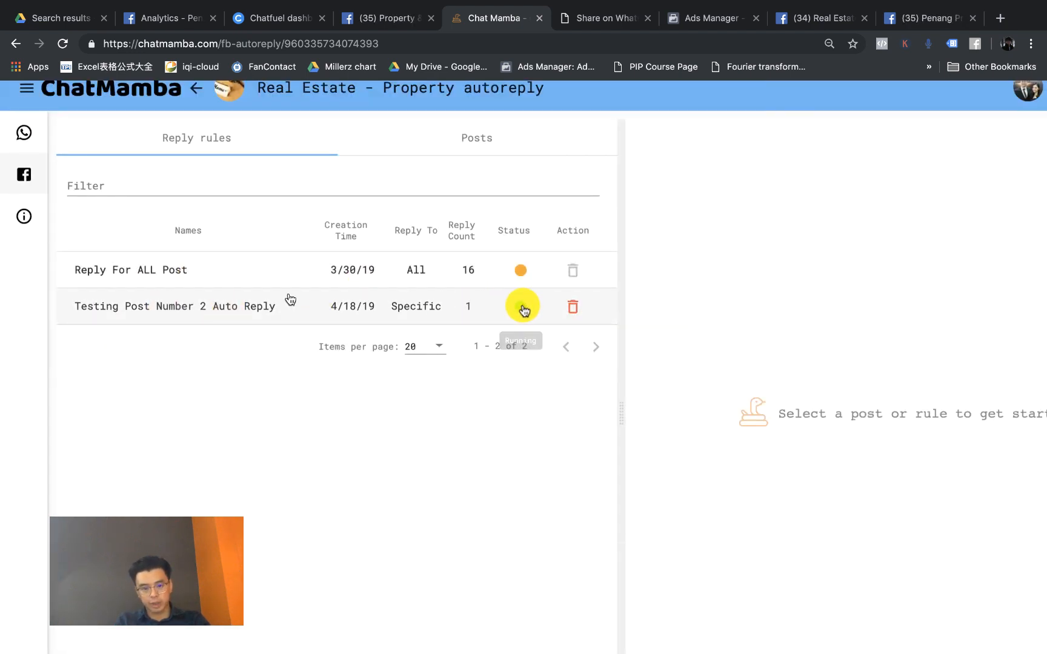
left_click(828, 19)
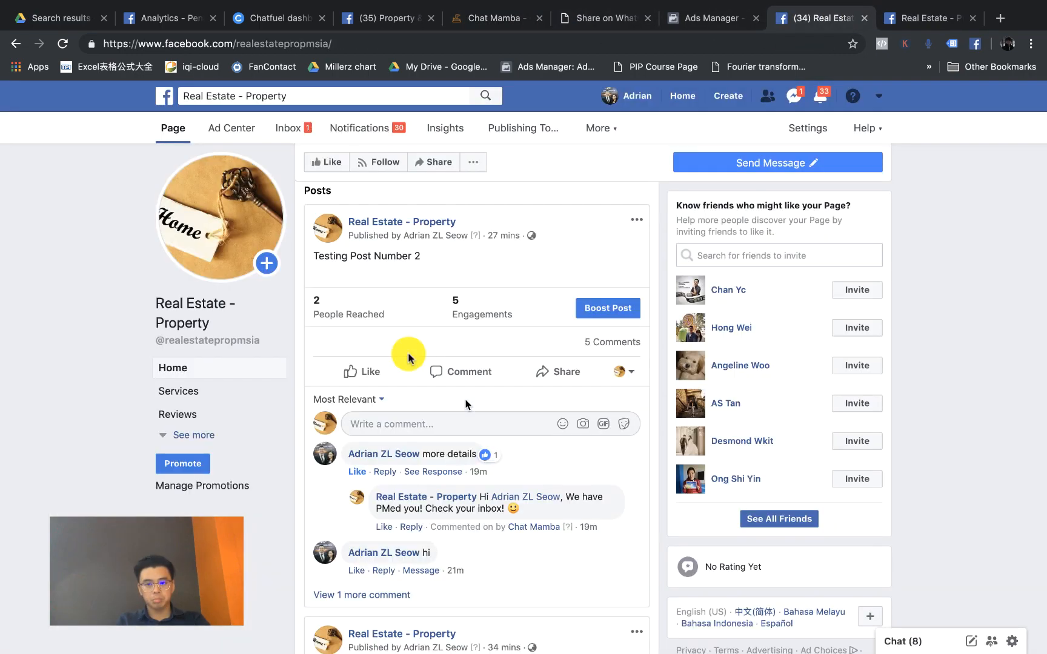
Step: Comment 'detail' on Testing Post Number 2 as the personal profile instead of the page
left_click(390, 418)
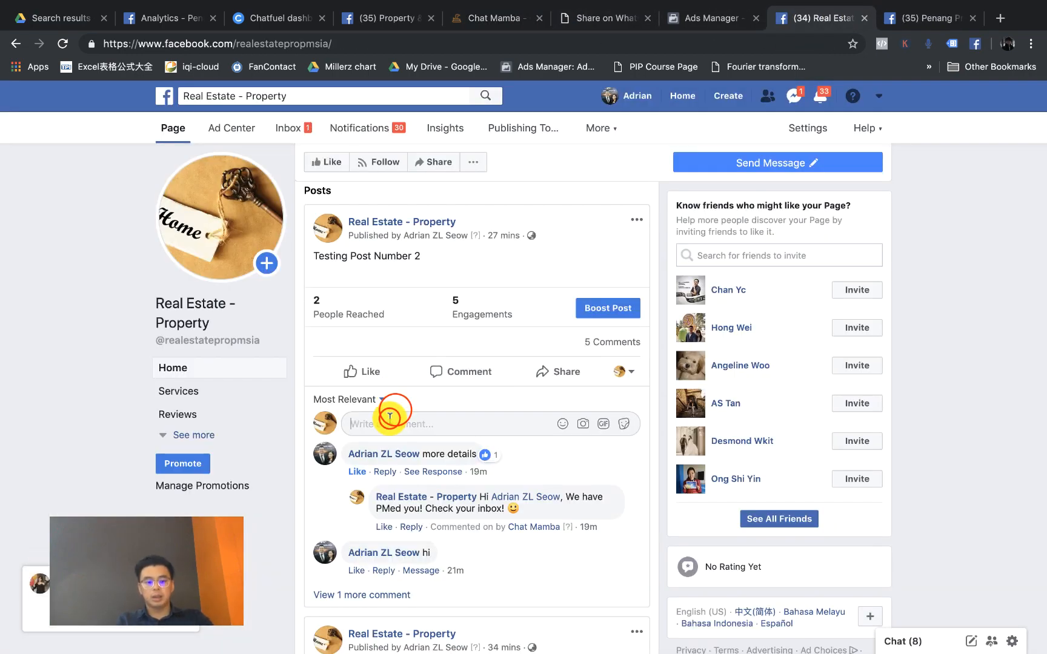
type("detail")
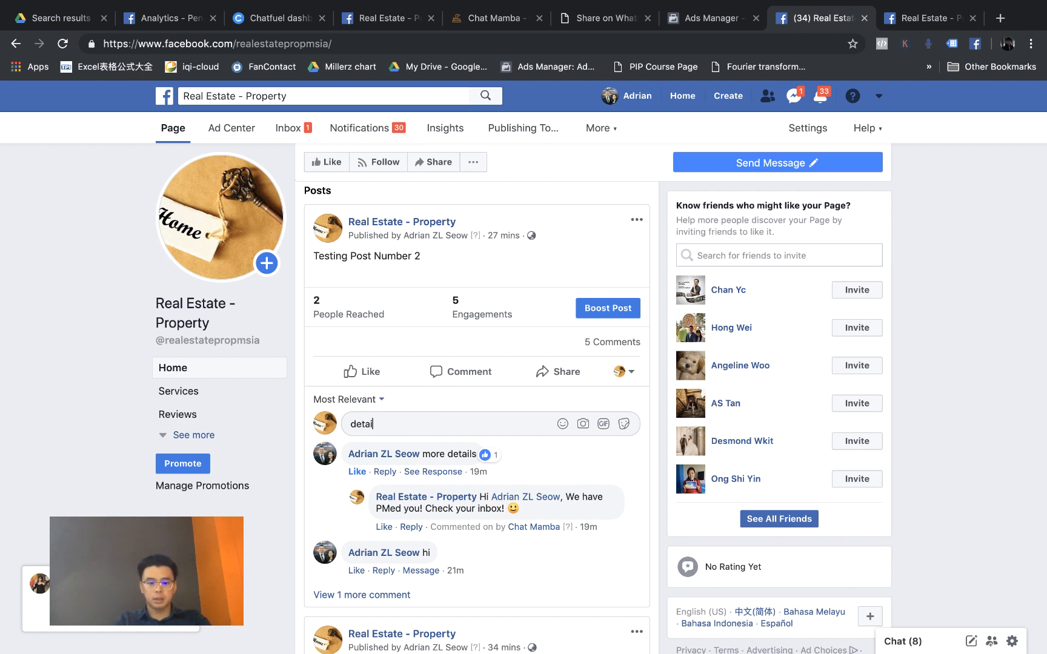
left_click(626, 373)
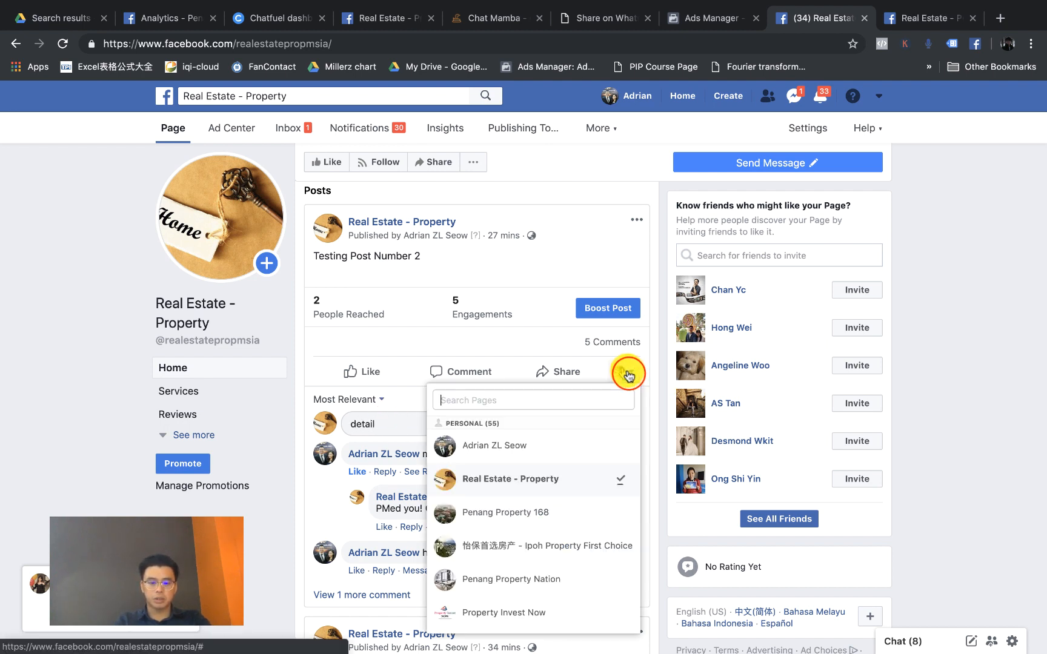
left_click(531, 448)
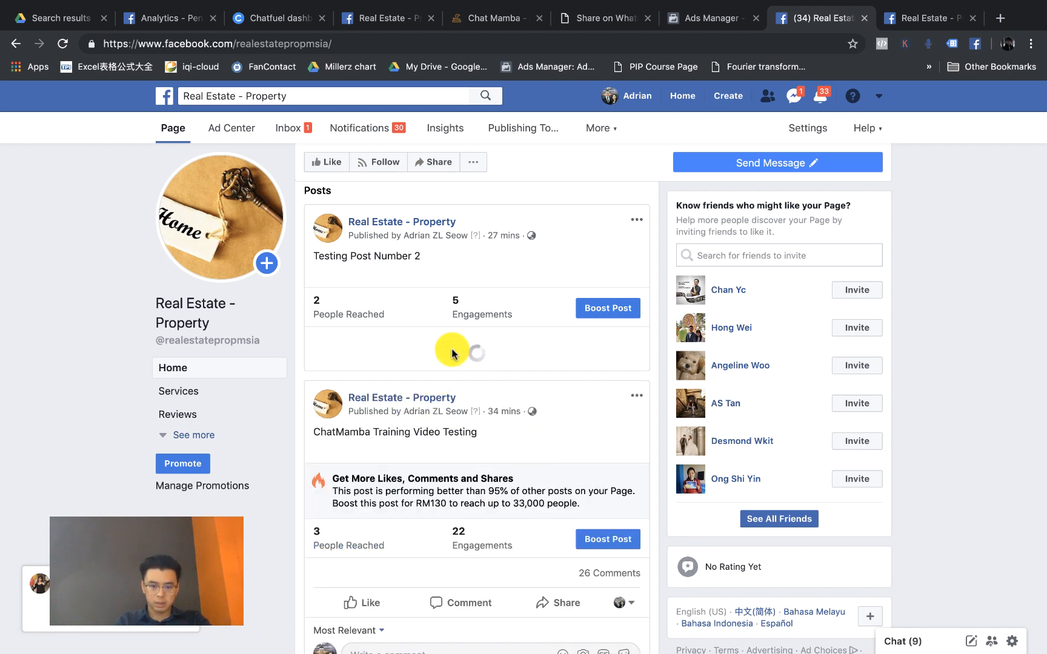
type("detail")
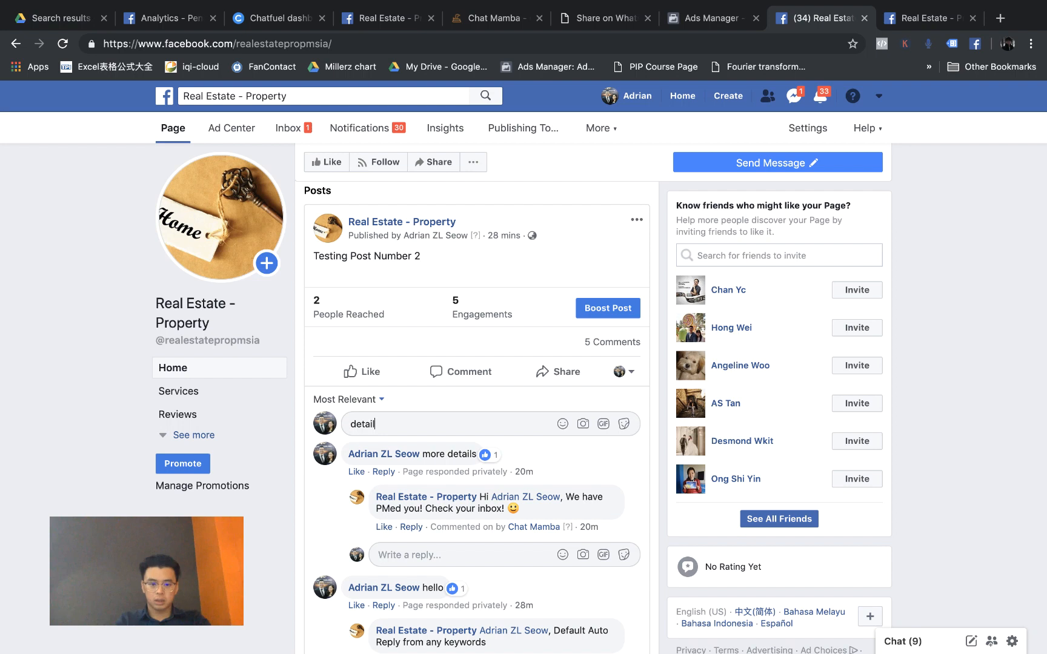
key("Return")
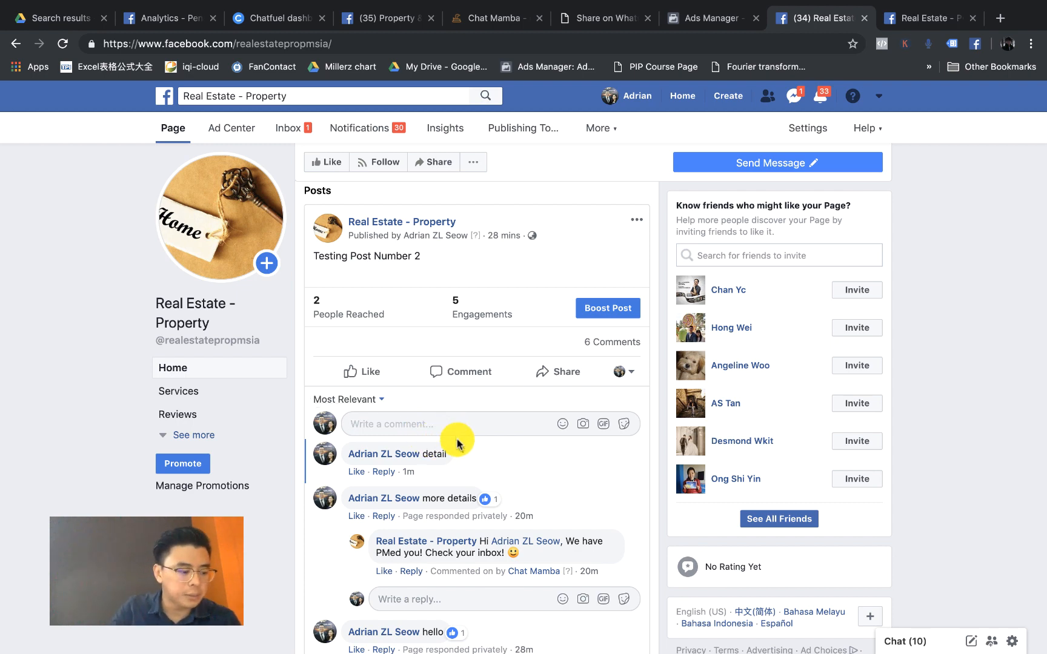
Step: Post a second comment, 'details', on the same post
scroll(426, 418, "down", 3)
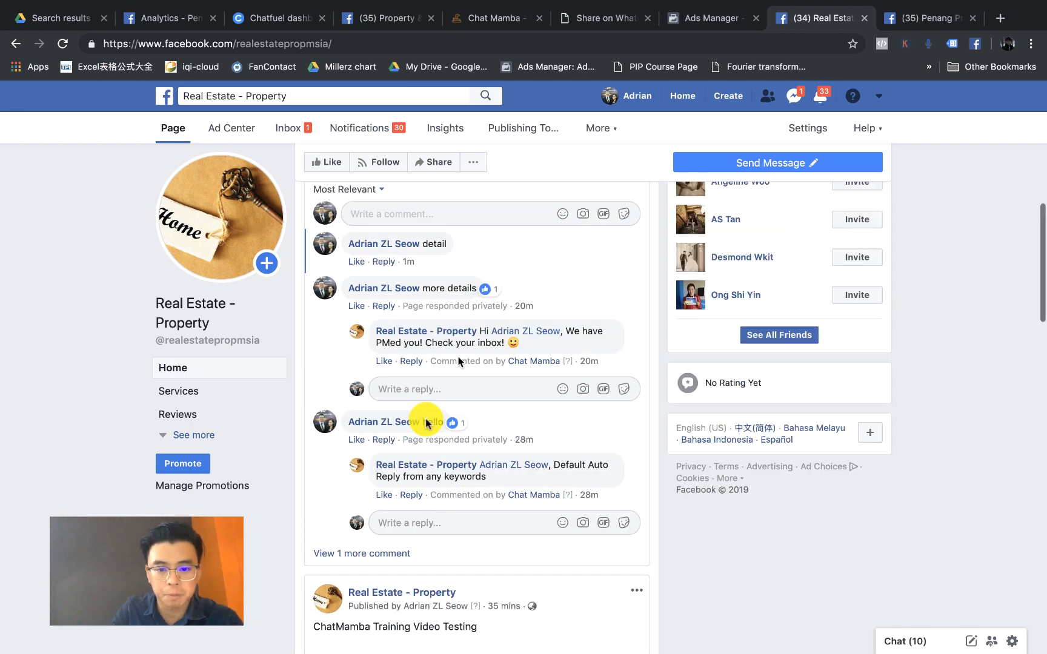
left_click(490, 216)
type("details")
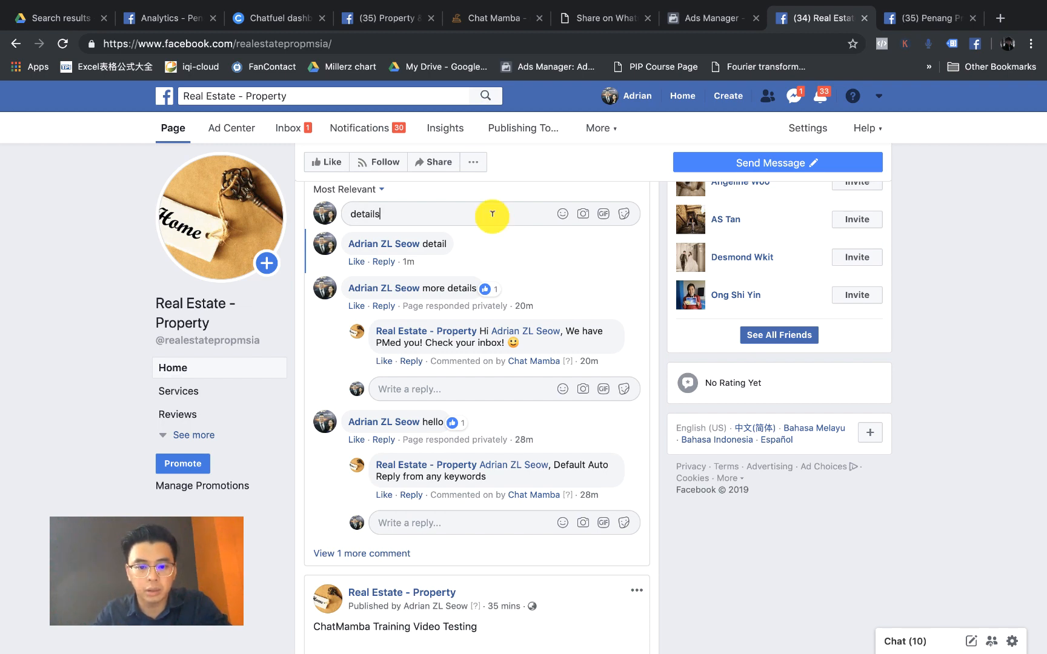
key("Return")
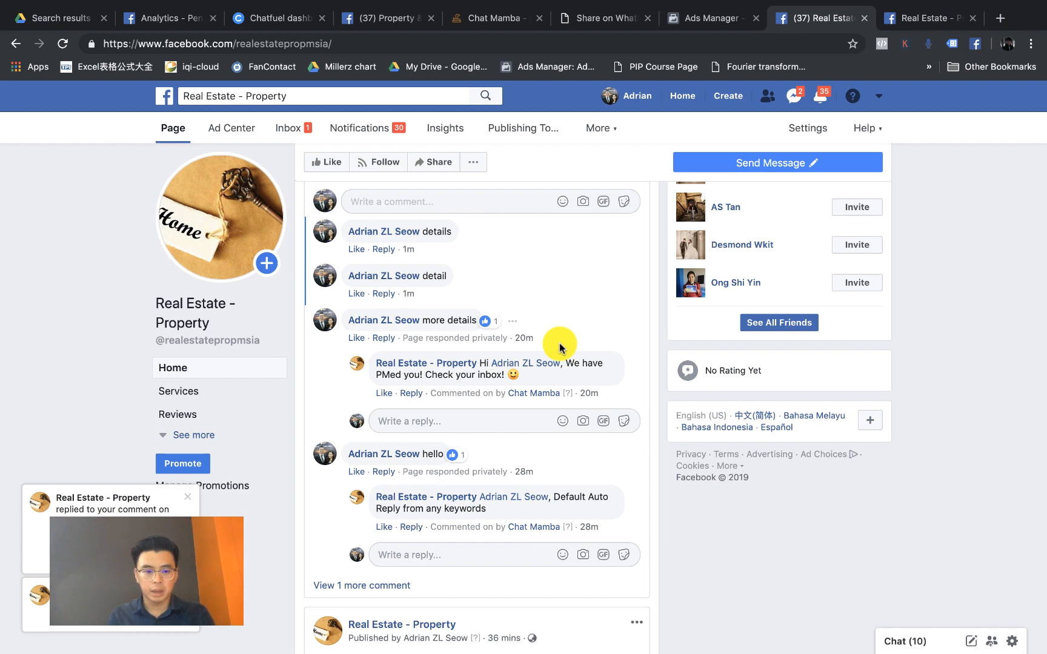
Step: Check Testing Post Number 2's auto-reply to 'details' and the page's private welcome message
left_click(493, 24)
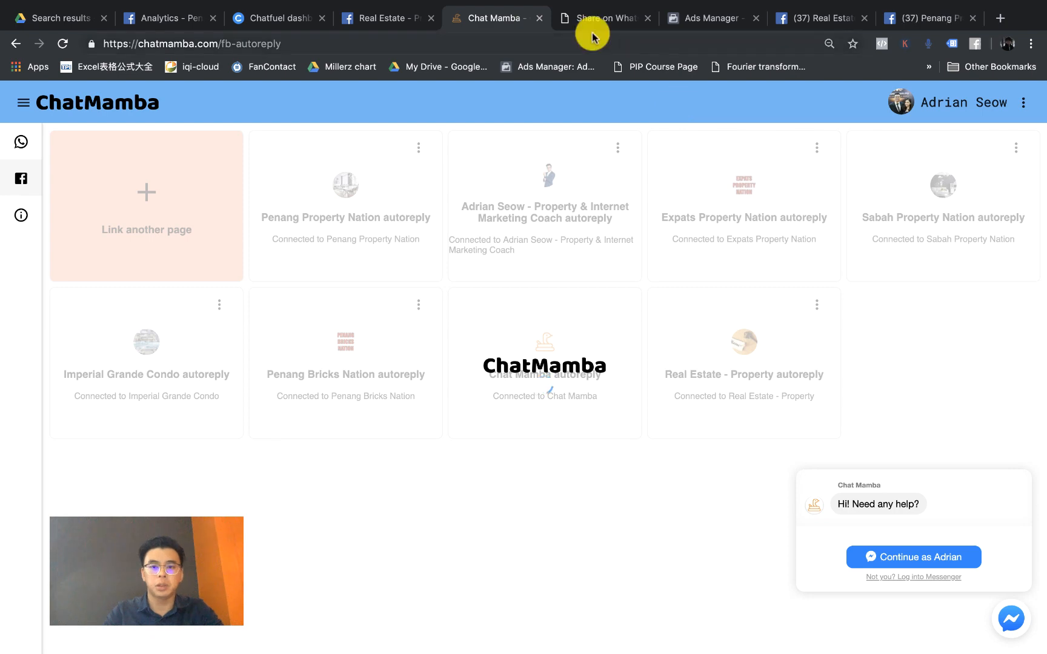
left_click(824, 19)
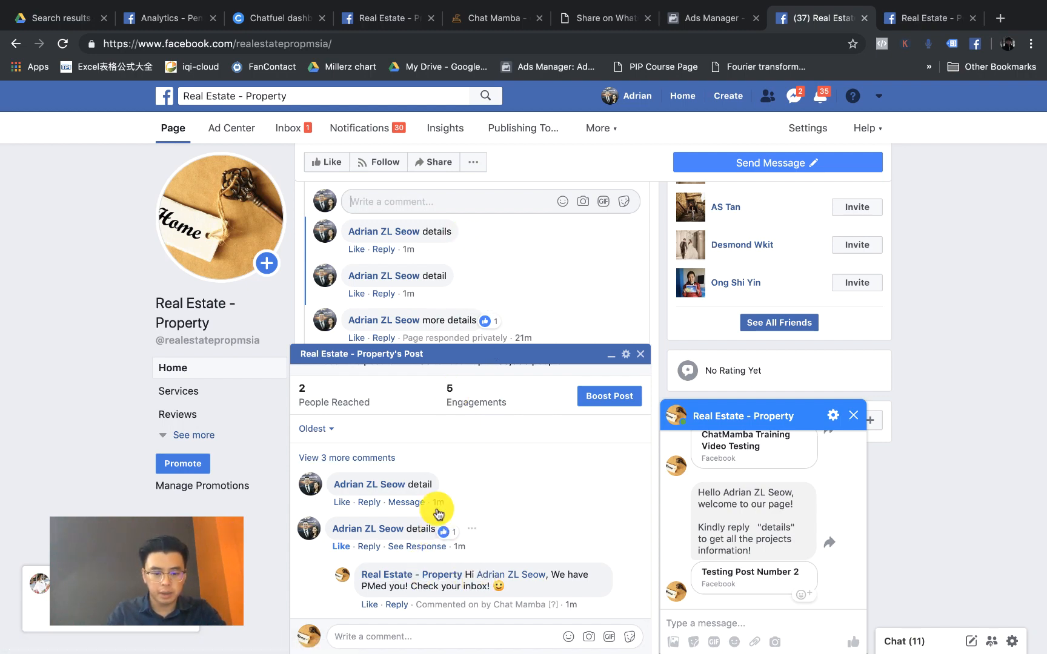
scroll(435, 506, "up", 5)
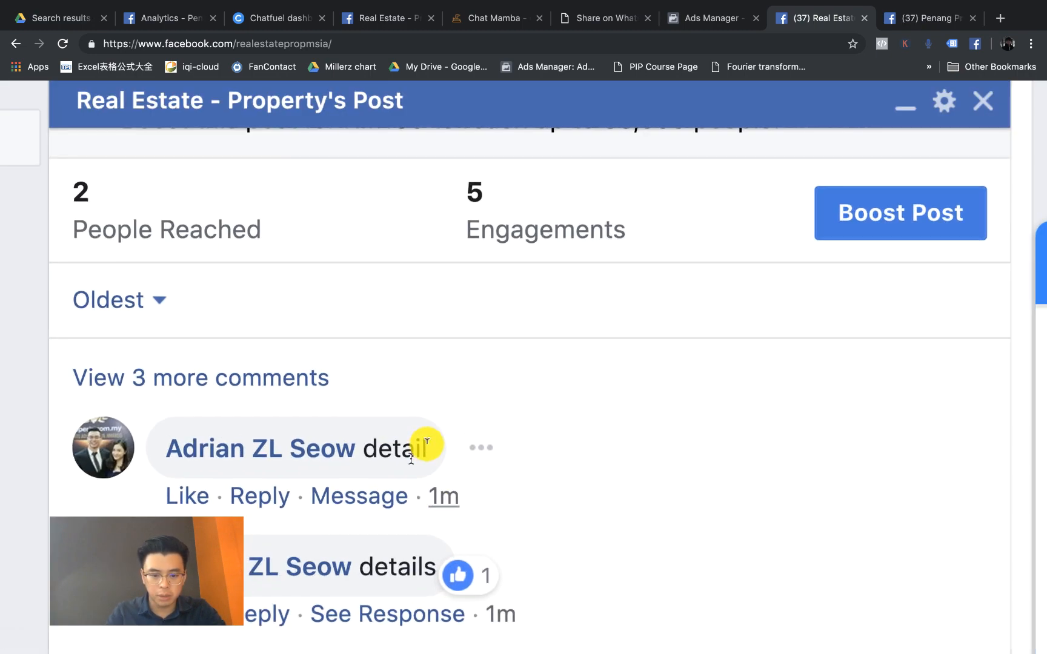
scroll(428, 449, "down", 5)
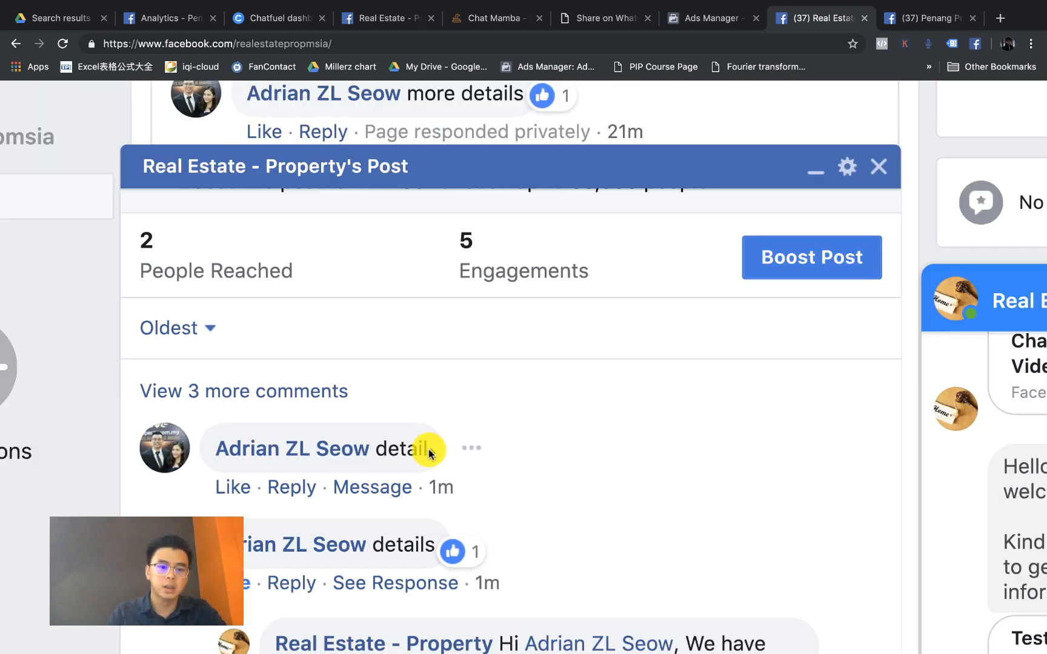
scroll(424, 450, "down", 3)
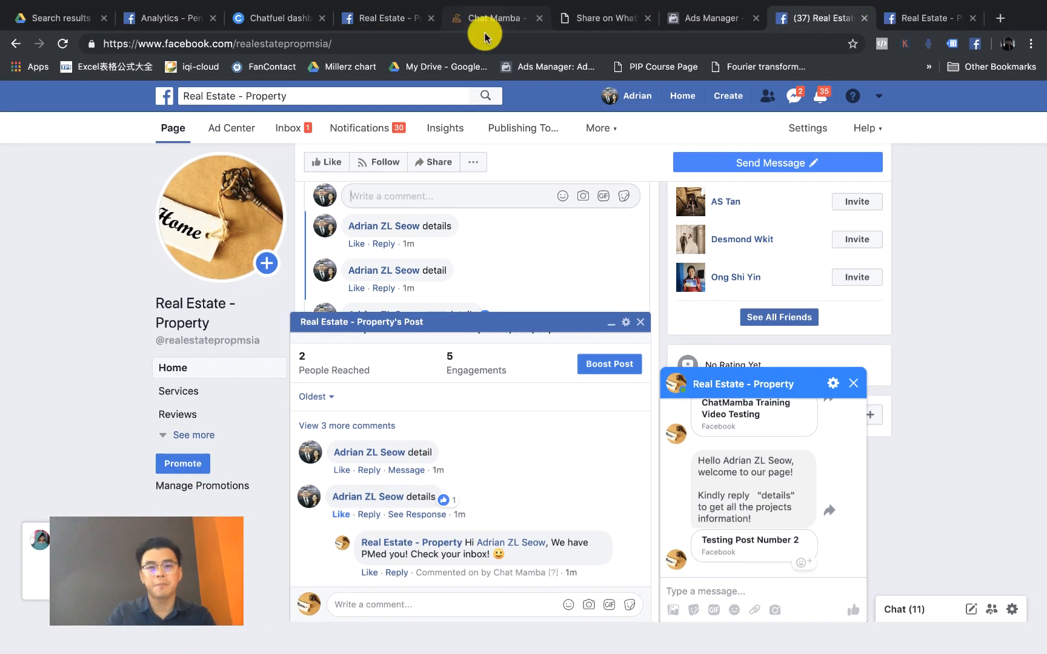
left_click(485, 18)
Step: Bold the phrase 'Default Auto Reply' in slide 4's text box
key("super+Tab")
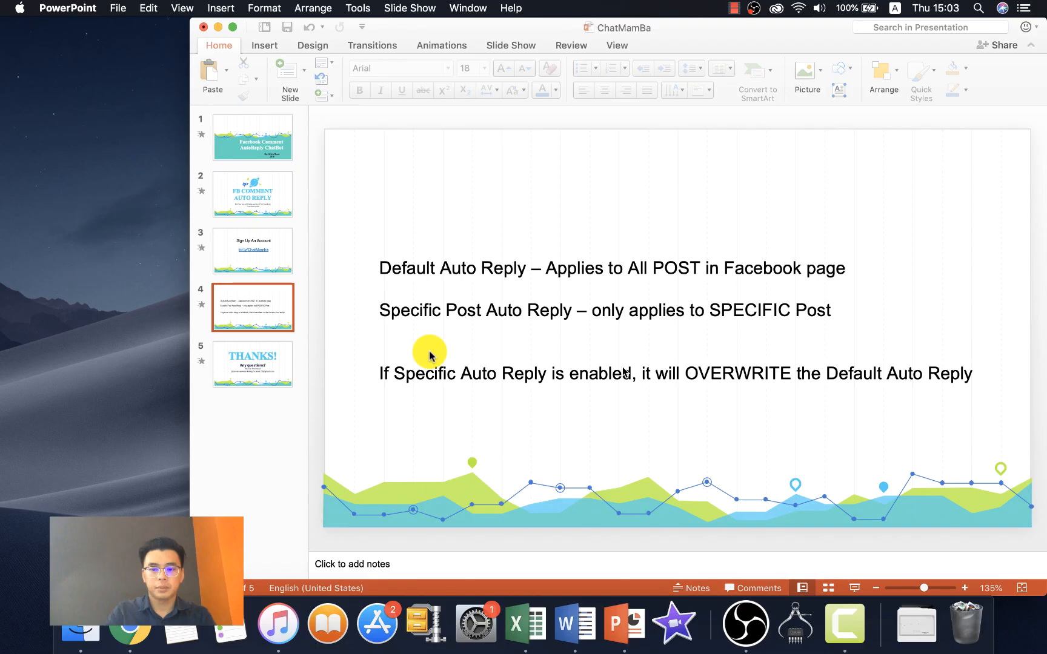
left_click(405, 268)
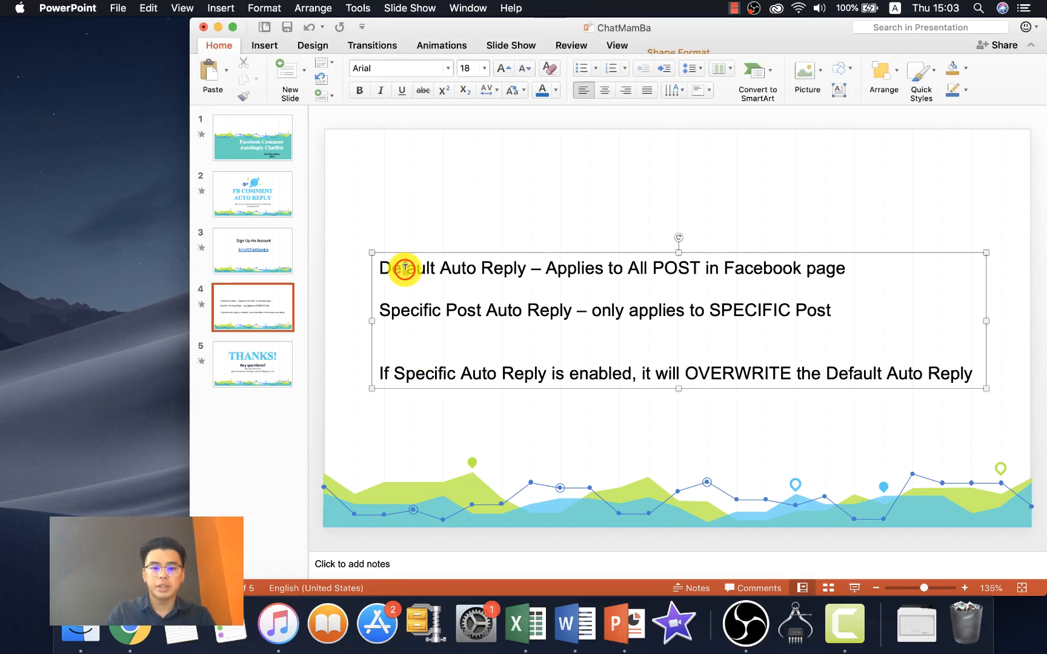
left_click(528, 264, "shift")
key("super+b")
left_click(569, 312)
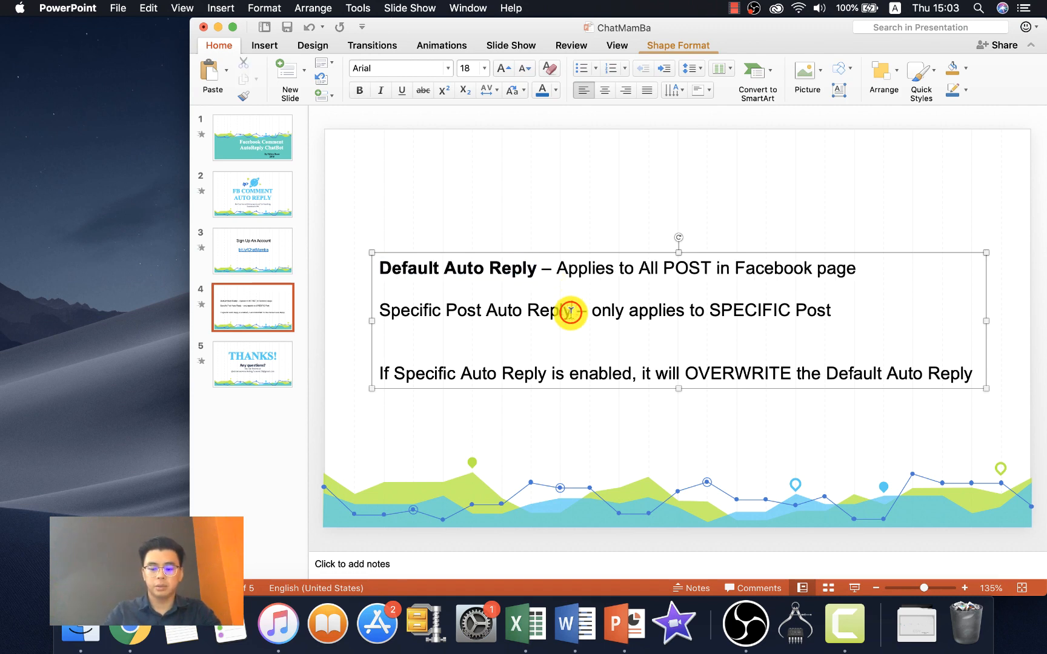
Step: Bold the phrase 'Specific Post Auto Reply' on slide 4
left_click(570, 311, "shift")
key("super+b")
left_click(607, 373)
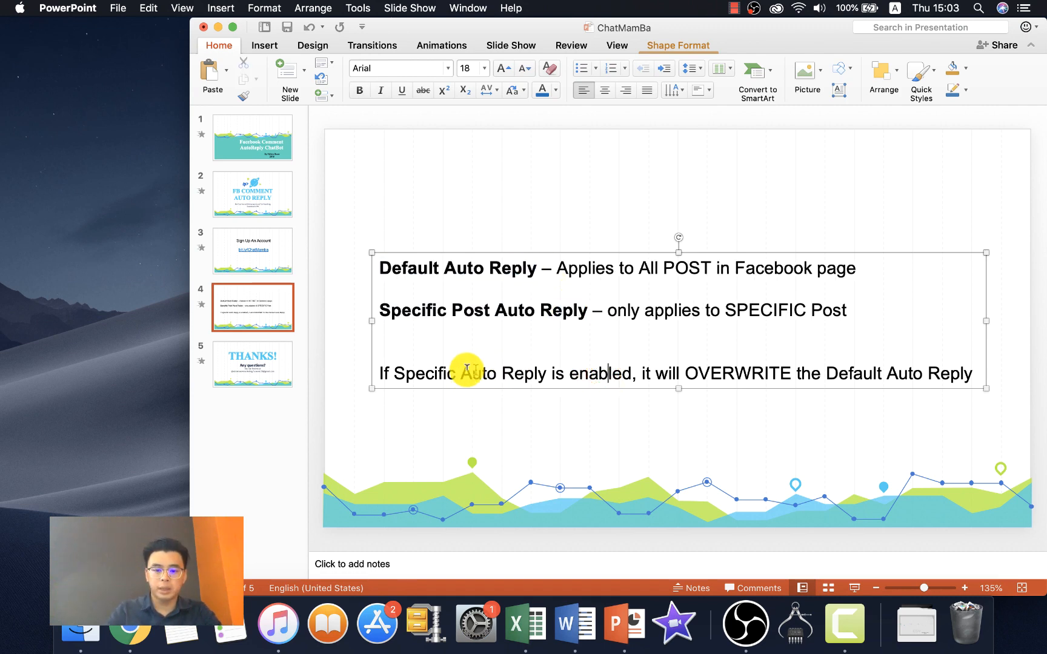
left_click(446, 371)
left_click(583, 373)
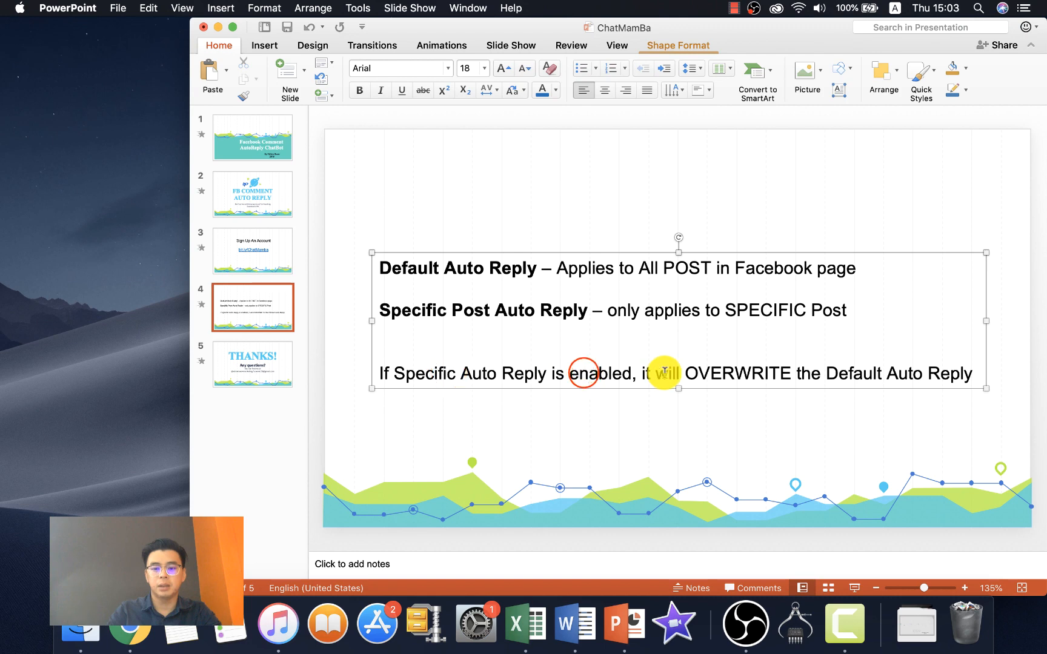
left_click(825, 374)
left_click(872, 374, "shift")
left_click(847, 379)
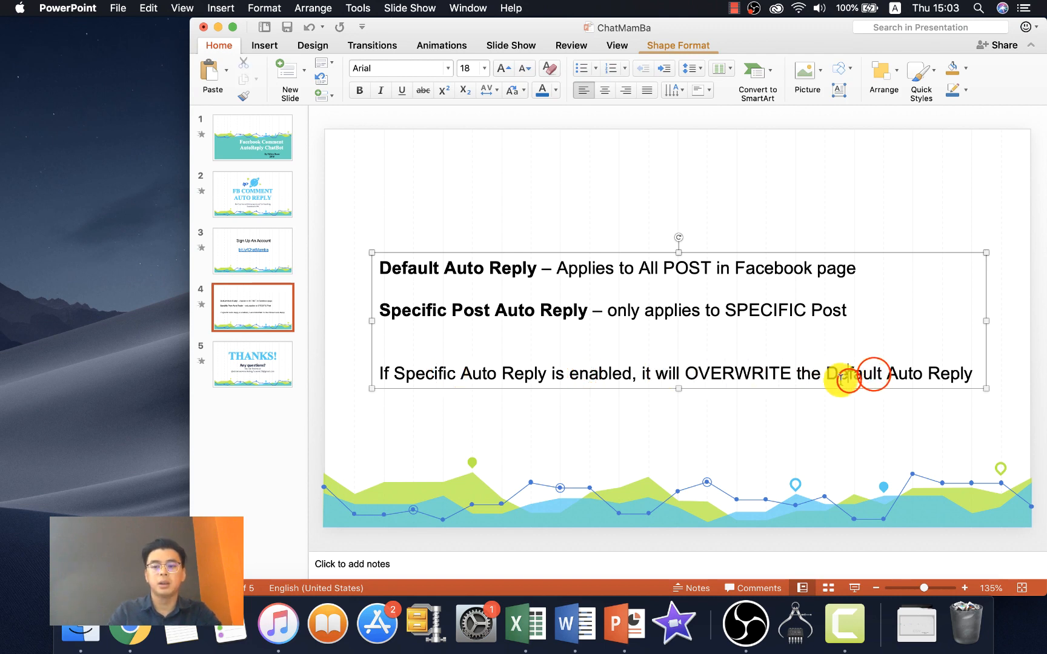
left_click(837, 375)
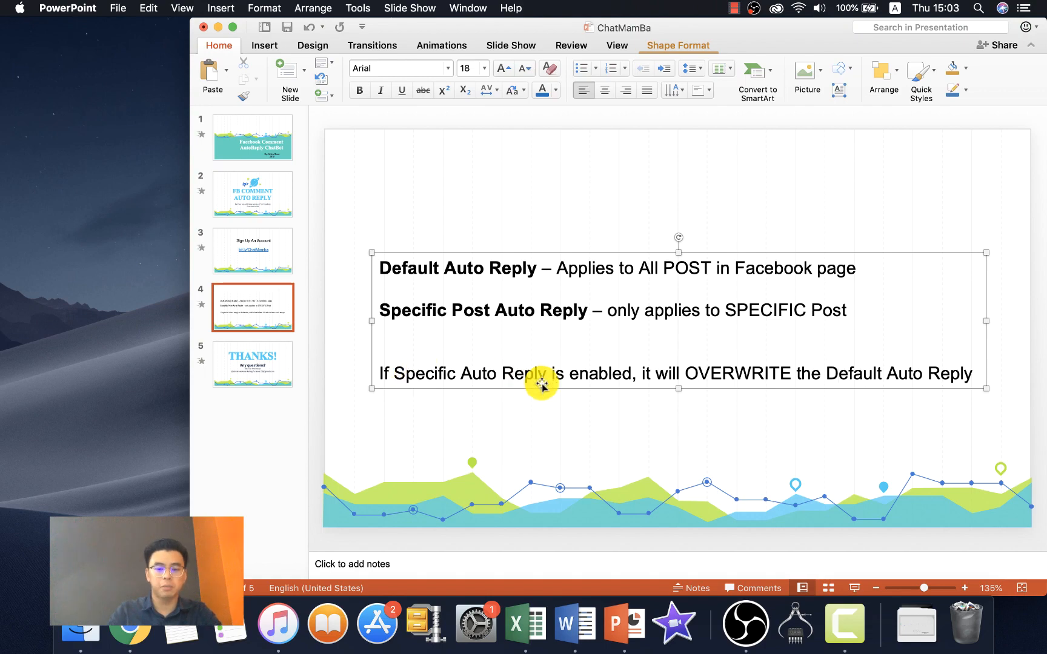
key("ctrl+Left")
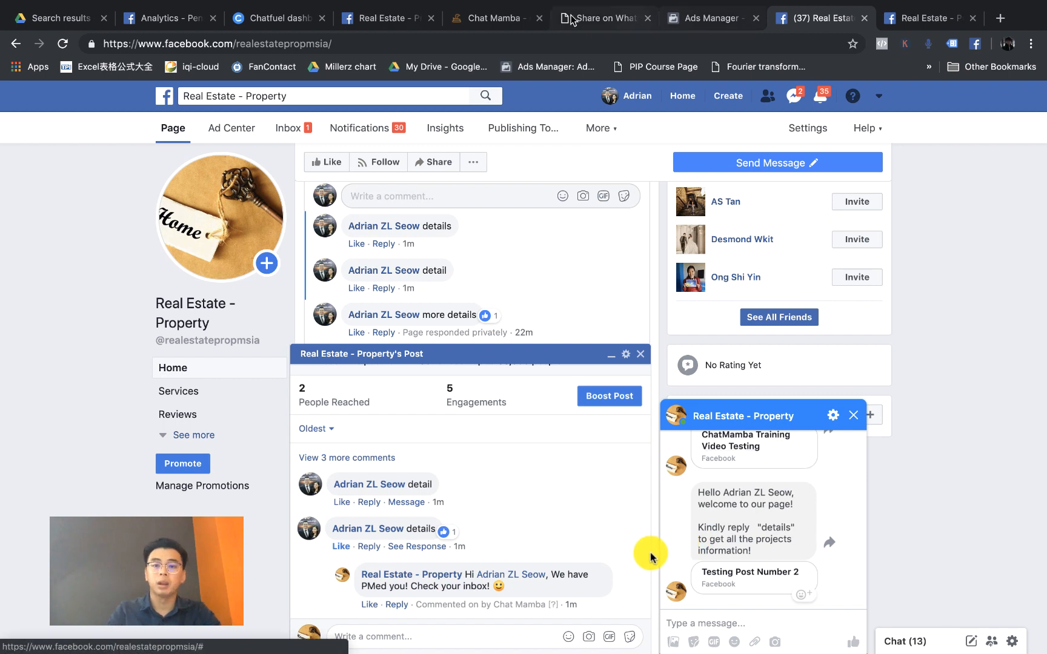
Step: Close the post pop-up so the page's comment thread with 7 comments shows
left_click(511, 19)
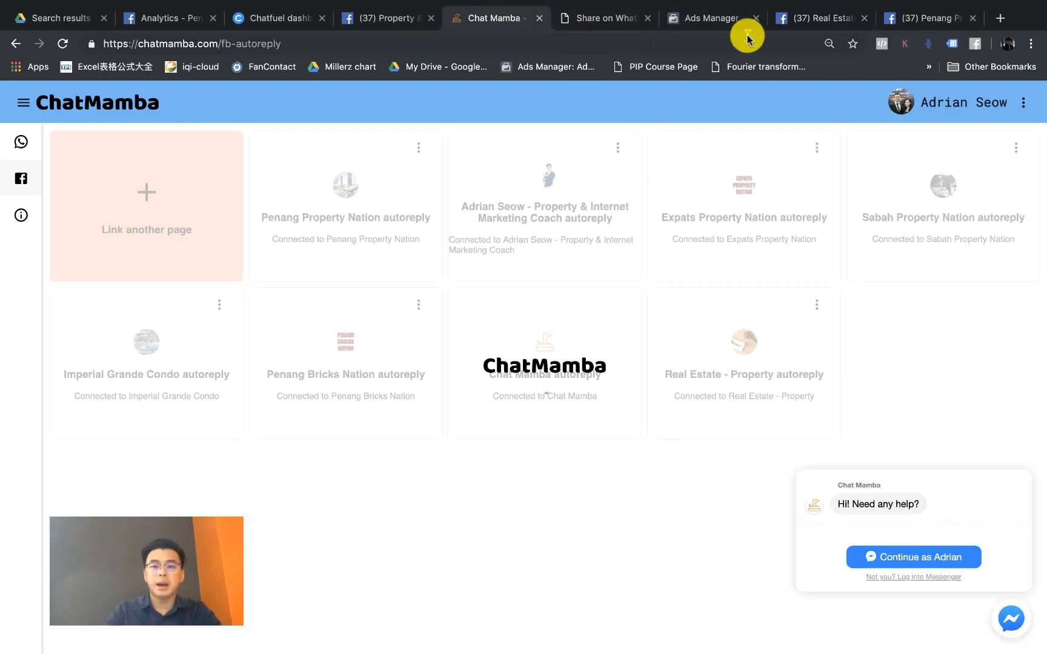
left_click(790, 21)
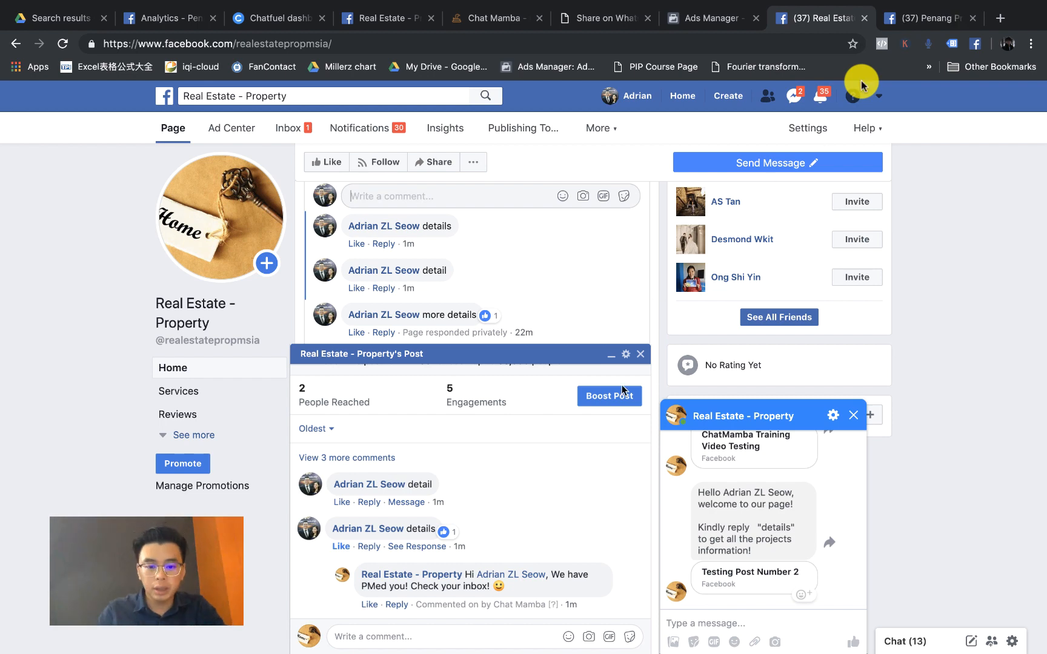
left_click(640, 354)
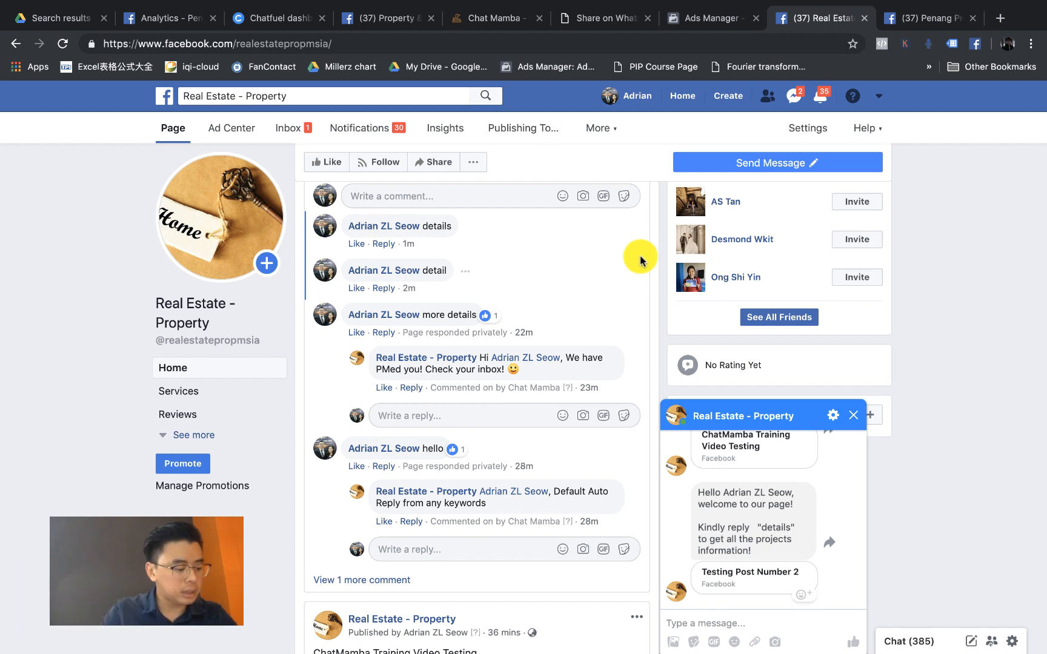
mouse_move(778, 3)
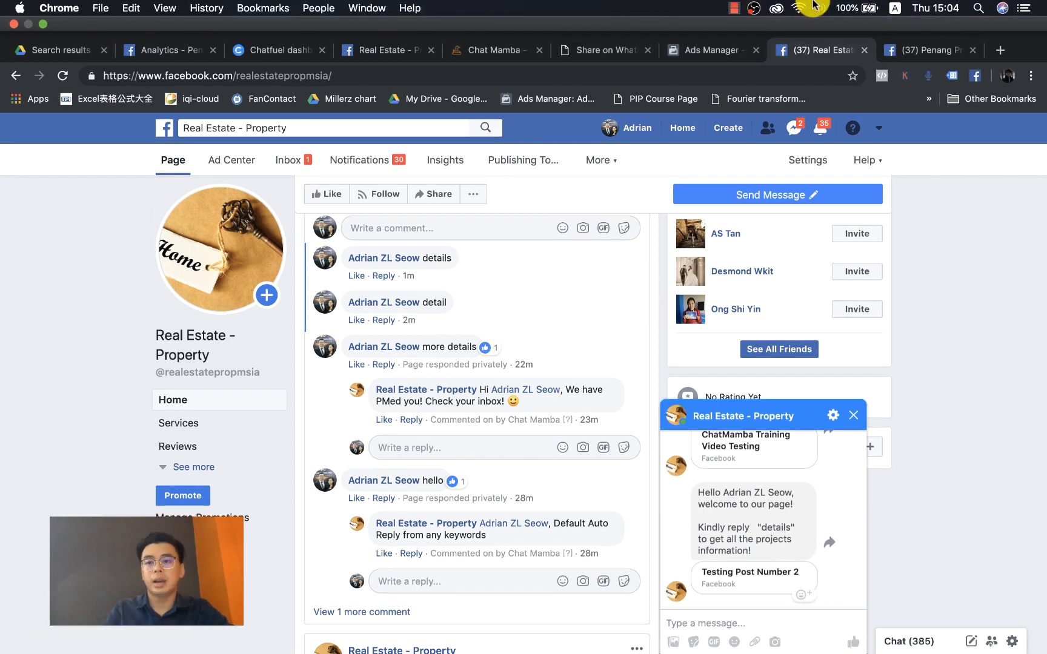
scroll(601, 444, "up", 3)
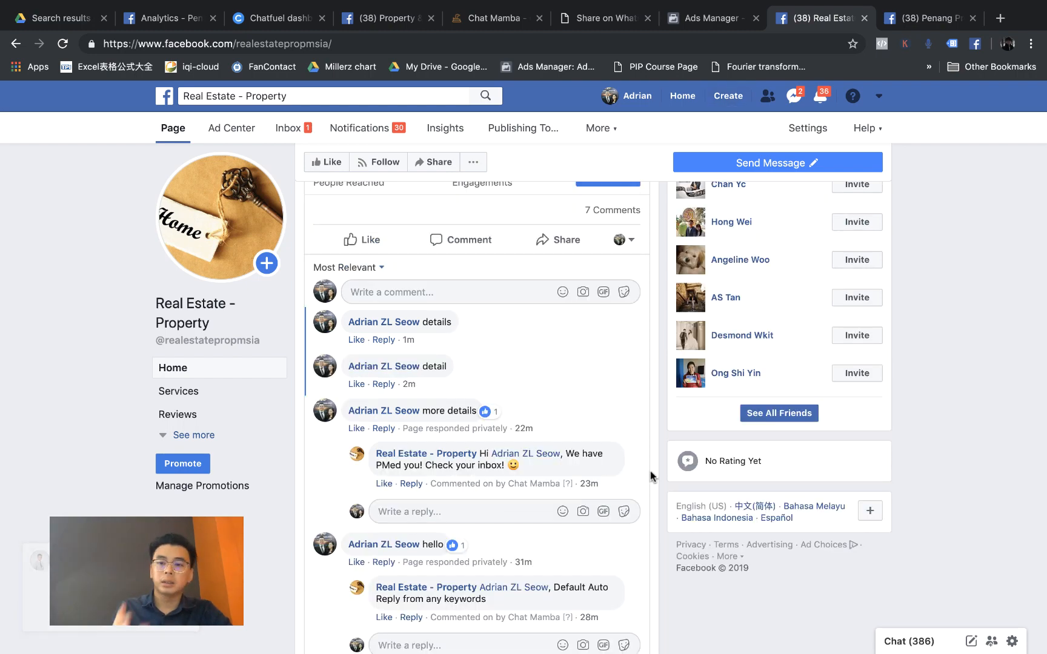